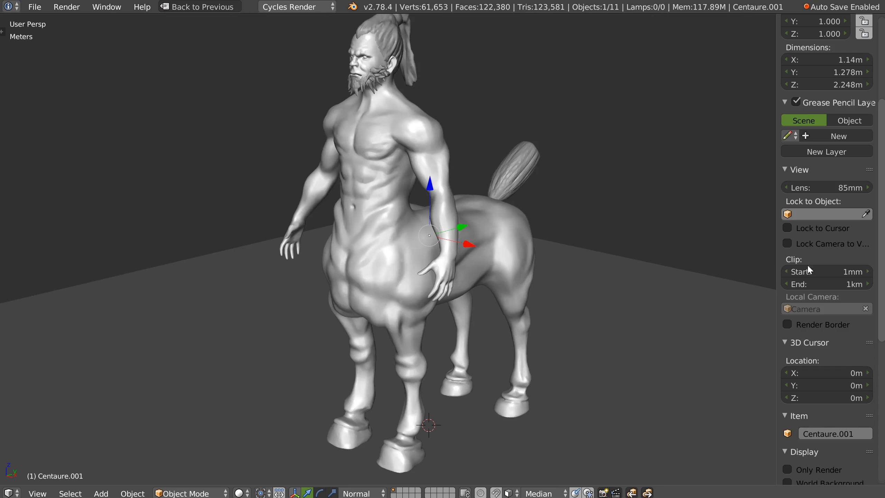
Set the viewport's clip end distance to 100 m
{"action": "left_click", "coordinate": [812, 283]}
{"action": "left_click", "coordinate": [784, 284]}
{"action": "left_click_drag", "start_coordinate": [795, 284], "coordinate": [796, 285]}
{"action": "type", "text": "100"}
{"action": "key", "text": "Return"}
{"action": "scroll", "coordinate": [705, 165], "scroll_direction": "up", "scroll_amount": 5}
{"action": "scroll", "coordinate": [499, 266], "scroll_direction": "down", "scroll_amount": 5}
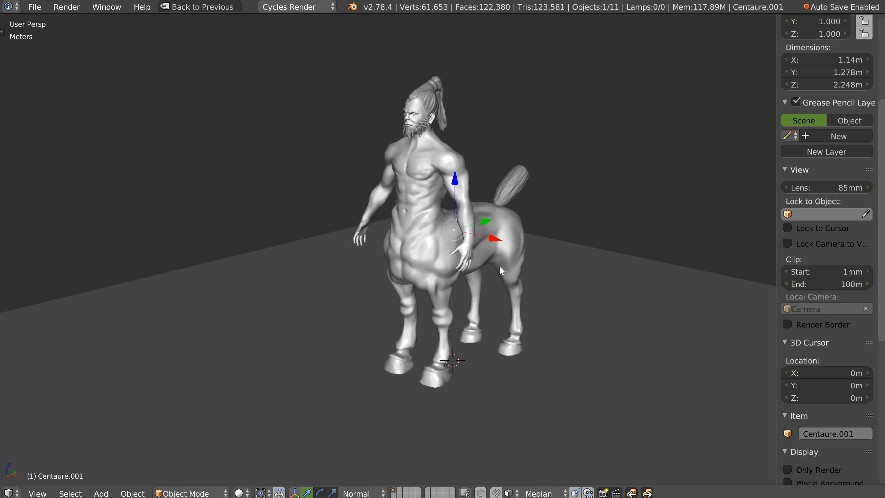
Examine the centaur model and its ground plane from several angles and distances
{"action": "key", "text": "q"}
{"action": "left_click", "coordinate": [551, 250]}
{"action": "middle_click_drag", "start_coordinate": [432, 256], "coordinate": [396, 256]}
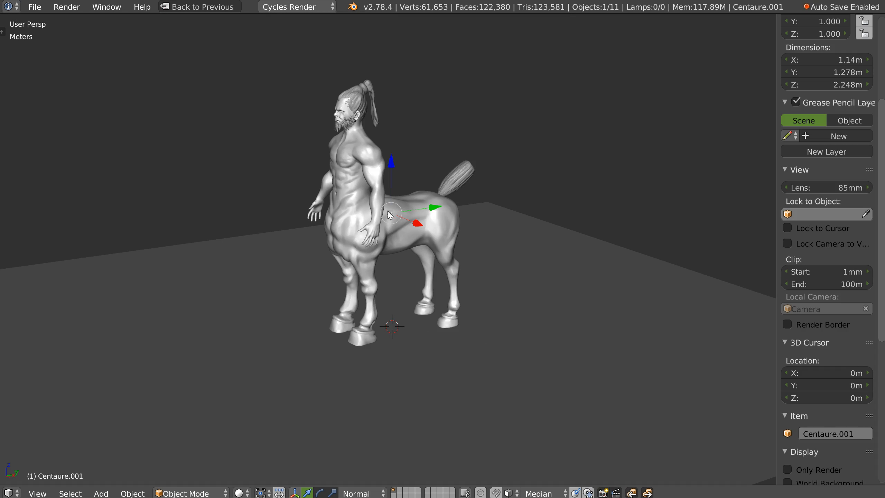
{"action": "right_click", "coordinate": [448, 274]}
{"action": "right_click", "coordinate": [346, 136]}
{"action": "middle_click_drag", "start_coordinate": [412, 159], "coordinate": [423, 296]}
{"action": "key", "text": "KP_1"}
{"action": "scroll", "coordinate": [394, 271], "scroll_direction": "down", "scroll_amount": 2}
{"action": "middle_click_drag", "start_coordinate": [430, 219], "coordinate": [409, 236]}
{"action": "scroll", "coordinate": [427, 226], "scroll_direction": "up", "scroll_amount": 2}
{"action": "scroll", "coordinate": [427, 224], "scroll_direction": "up", "scroll_amount": 1}
{"action": "scroll", "coordinate": [405, 178], "scroll_direction": "up", "scroll_amount": 2}
{"action": "middle_click_drag", "start_coordinate": [420, 155], "coordinate": [380, 227], "text": "shift"}
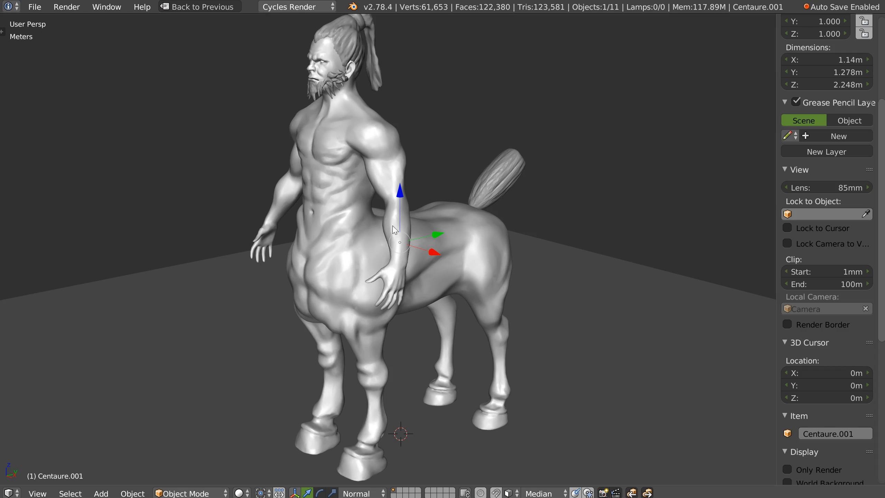
Examine the centaur's dimensions and how the grid unit changes with zoom in the right orthographic view
{"action": "scroll", "coordinate": [352, 283], "scroll_direction": "down", "scroll_amount": 5}
{"action": "key", "text": "KP_3"}
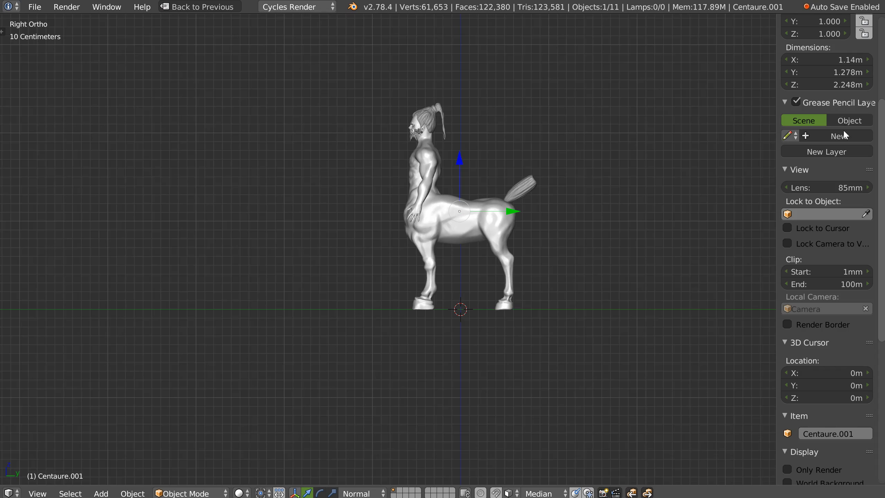
{"action": "scroll", "coordinate": [845, 135], "scroll_direction": "up", "scroll_amount": 5}
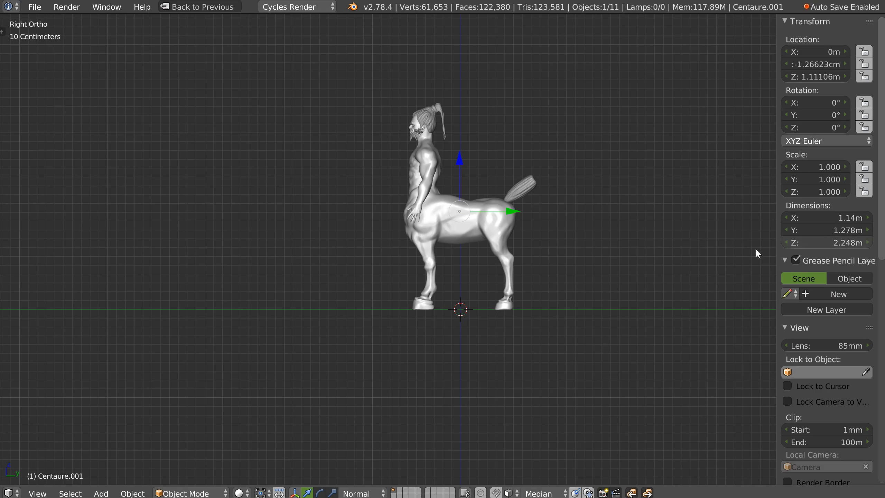
{"action": "scroll", "coordinate": [434, 220], "scroll_direction": "up", "scroll_amount": 15}
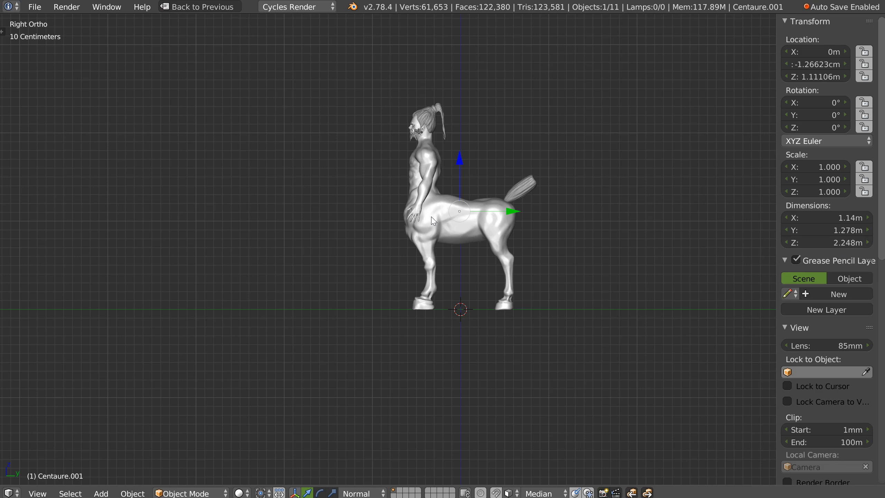
{"action": "scroll", "coordinate": [411, 214], "scroll_direction": "down", "scroll_amount": 14}
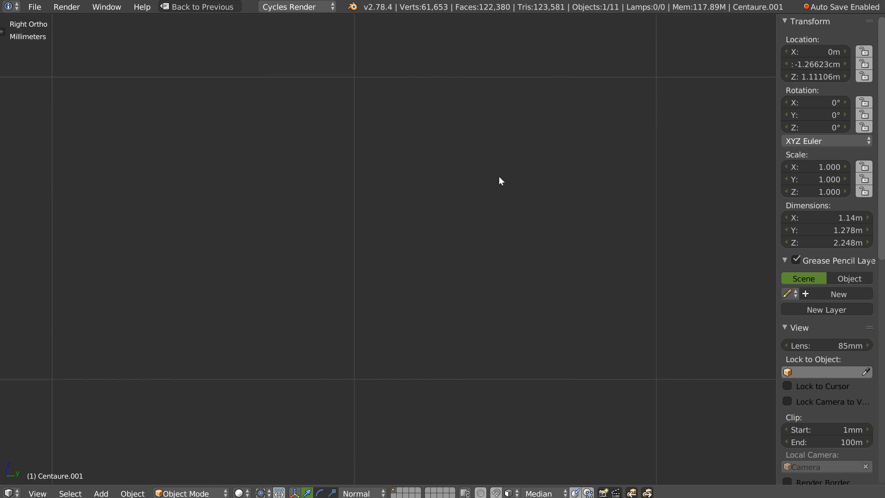
{"action": "scroll", "coordinate": [630, 166], "scroll_direction": "down", "scroll_amount": 8}
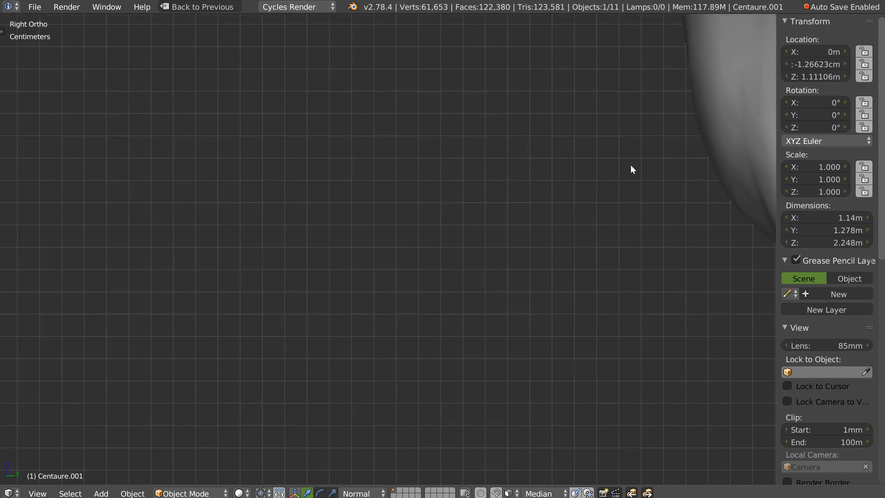
{"action": "scroll", "coordinate": [644, 165], "scroll_direction": "down", "scroll_amount": 10}
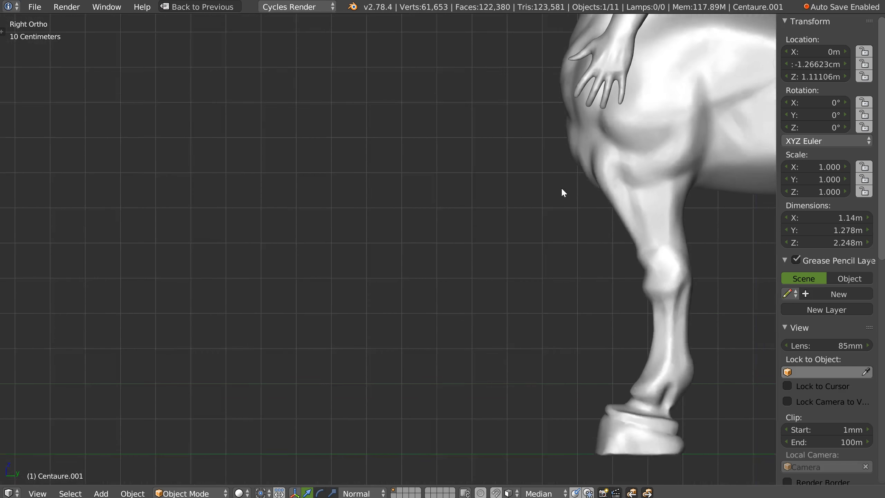
{"action": "middle_click_drag", "start_coordinate": [722, 178], "coordinate": [512, 204]}
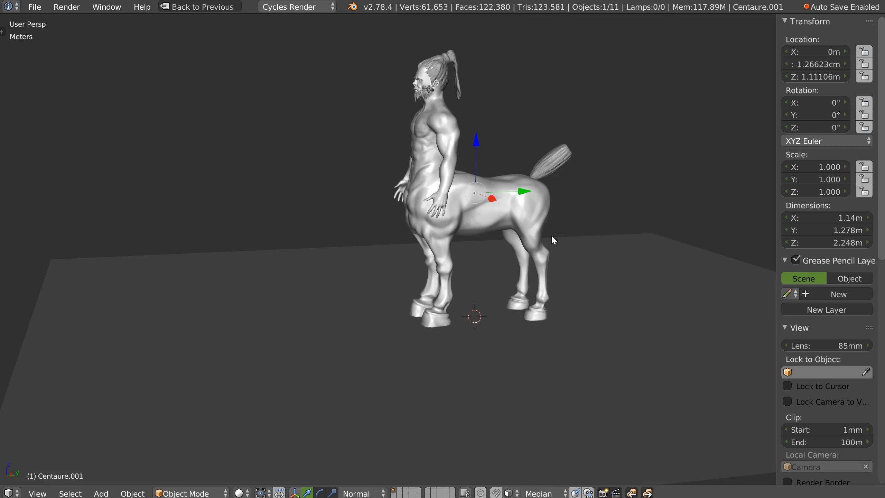
Restore the full window layout, enlarge the Outliner and select only the Centaure empty
{"action": "key", "text": "ctrl+Up"}
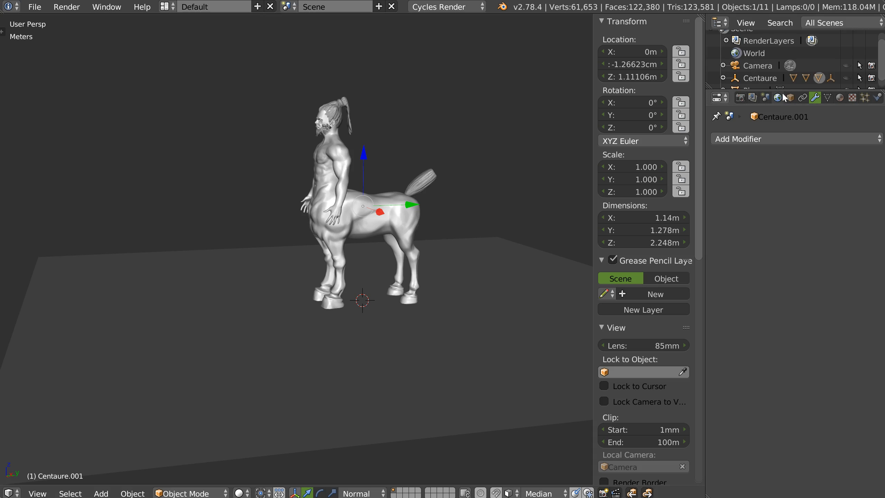
{"action": "left_click_drag", "start_coordinate": [781, 88], "coordinate": [781, 161]}
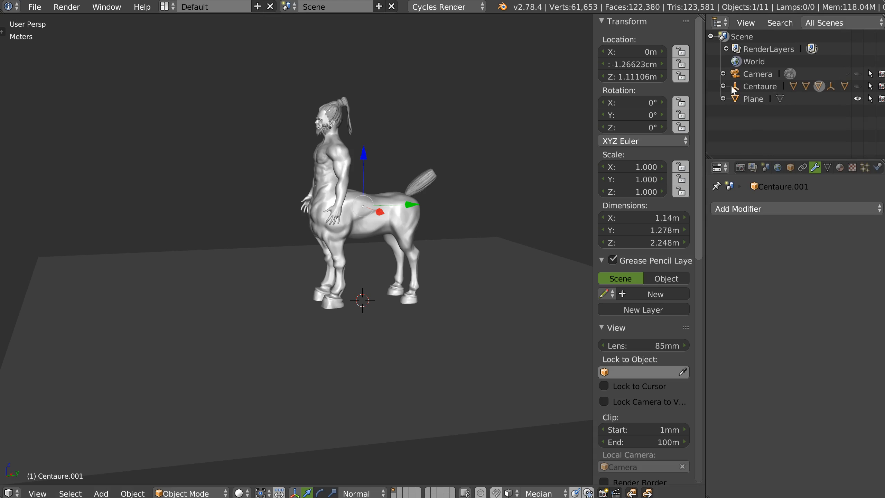
{"action": "left_click", "coordinate": [736, 87], "text": "ctrl"}
{"action": "middle_click_drag", "start_coordinate": [414, 196], "coordinate": [507, 144]}
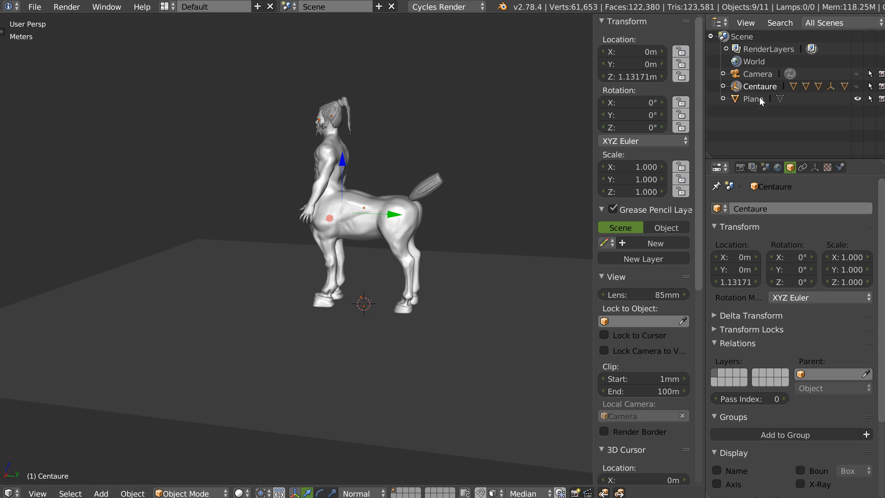
{"action": "left_click", "coordinate": [736, 88]}
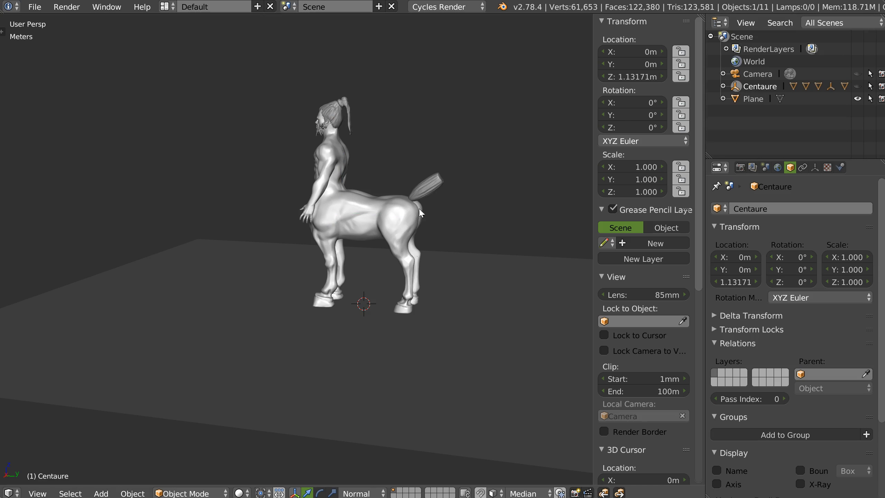
Make the hidden Centaure empty visible in the viewport
{"action": "middle_click_drag", "start_coordinate": [338, 259], "coordinate": [418, 274]}
{"action": "left_click", "coordinate": [319, 269]}
{"action": "middle_click_drag", "start_coordinate": [327, 266], "coordinate": [255, 246]}
{"action": "left_click", "coordinate": [857, 86]}
{"action": "middle_click_drag", "start_coordinate": [349, 170], "coordinate": [362, 197]}
{"action": "scroll", "coordinate": [379, 173], "scroll_direction": "up", "scroll_amount": 1}
{"action": "scroll", "coordinate": [379, 172], "scroll_direction": "up", "scroll_amount": 1}
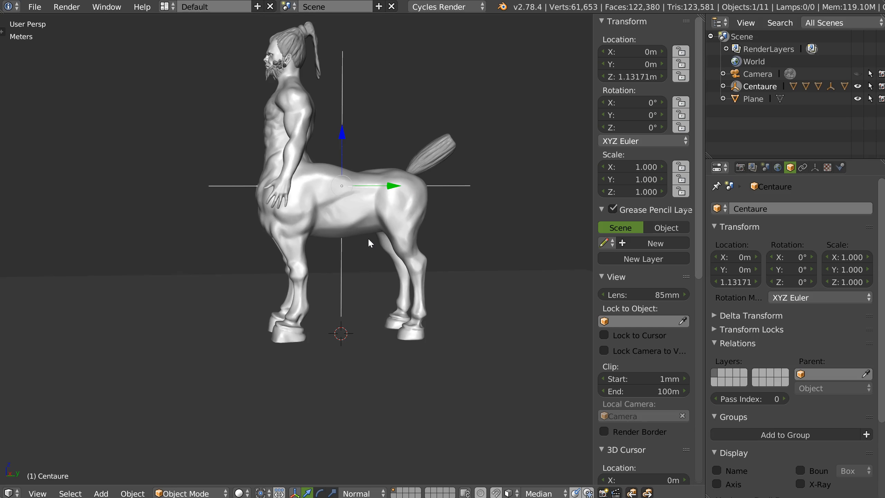
Try to move the Centaure empty's origin to the 3D cursor
{"action": "key", "text": "shift+s"}
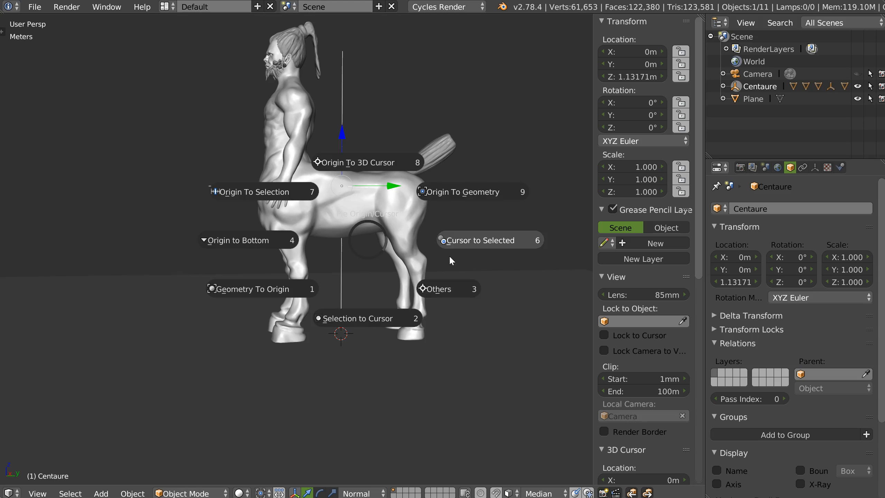
{"action": "left_click", "coordinate": [360, 163]}
{"action": "middle_click_drag", "start_coordinate": [364, 174], "coordinate": [366, 199]}
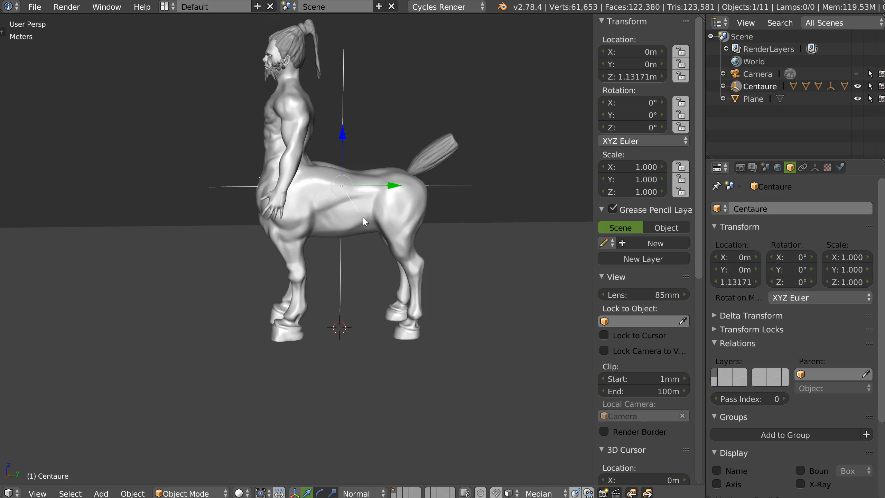
{"action": "middle_click_drag", "start_coordinate": [419, 196], "coordinate": [361, 128]}
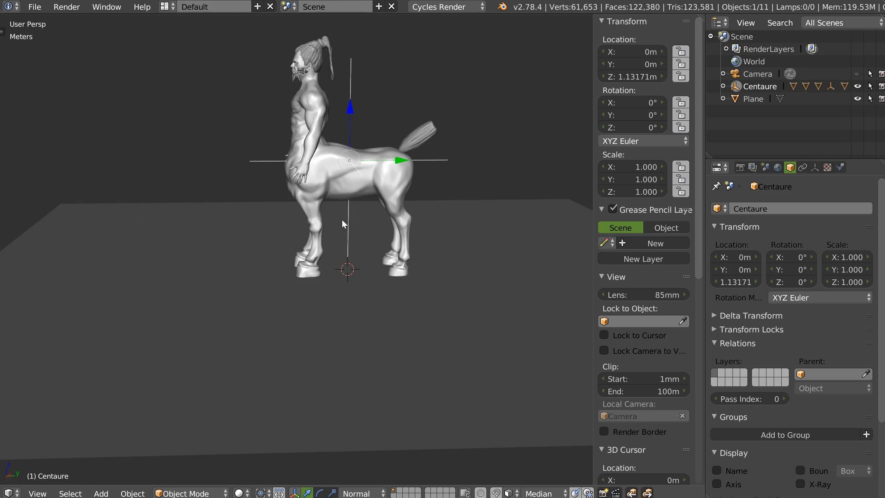
Lower the Centaure empty about 1.09 m along Z and snap it to the 3D cursor at the world origin
{"action": "key", "text": "KP_3"}
{"action": "key", "text": "g"}
{"action": "key", "text": "z"}
{"action": "key", "text": "z"}
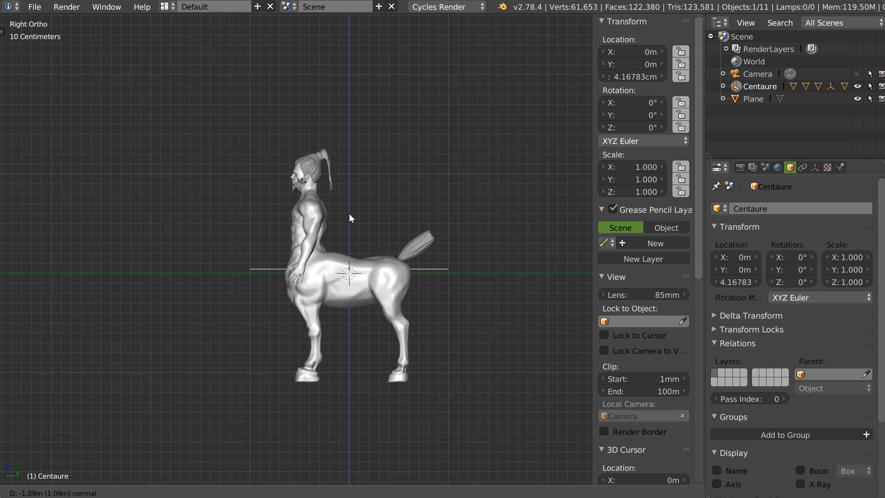
{"action": "left_click", "coordinate": [350, 215]}
{"action": "key", "text": "shift+s"}
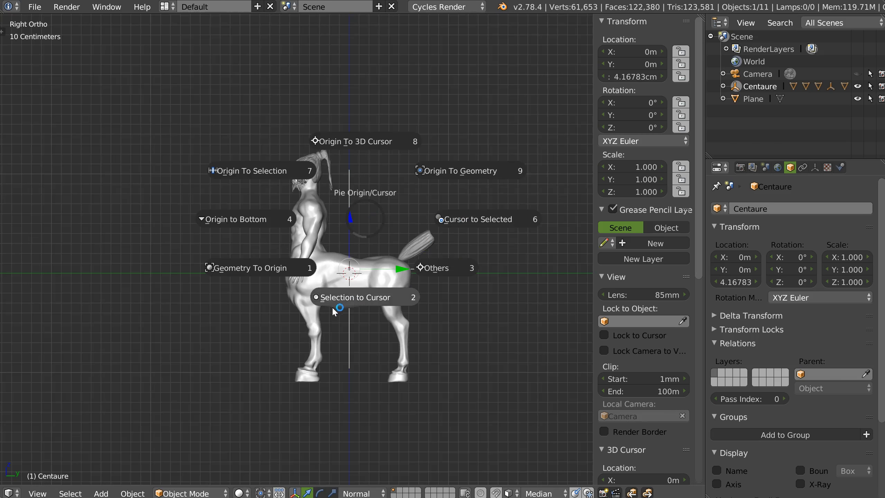
{"action": "left_click", "coordinate": [375, 295]}
Expand the Centaure hierarchy in the Outliner and select the Eye1 empty together with its children
{"action": "left_click", "coordinate": [723, 86]}
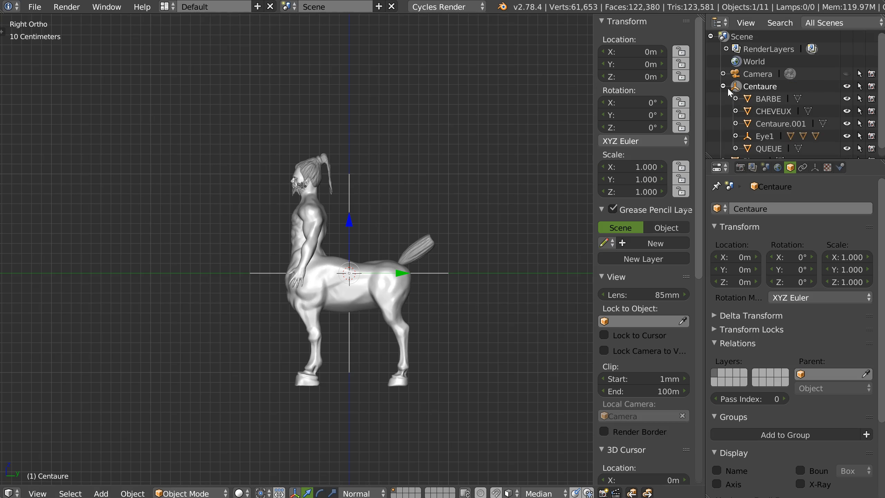
{"action": "scroll", "coordinate": [766, 98], "scroll_direction": "down", "scroll_amount": 1}
{"action": "left_click", "coordinate": [767, 90]}
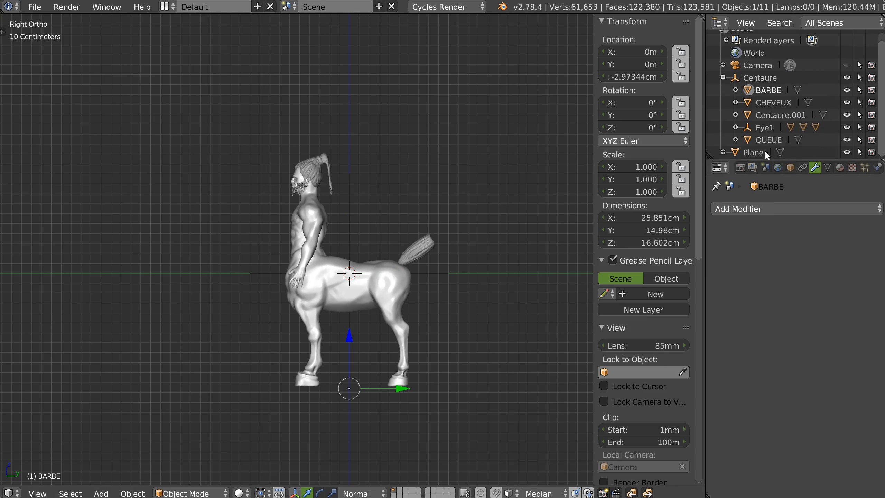
{"action": "left_click", "coordinate": [750, 128], "text": "ctrl"}
{"action": "left_click", "coordinate": [758, 113], "text": "shift"}
{"action": "left_click", "coordinate": [758, 101], "text": "shift"}
{"action": "left_click", "coordinate": [759, 91], "text": "shift"}
{"action": "left_click", "coordinate": [764, 132], "text": "ctrl"}
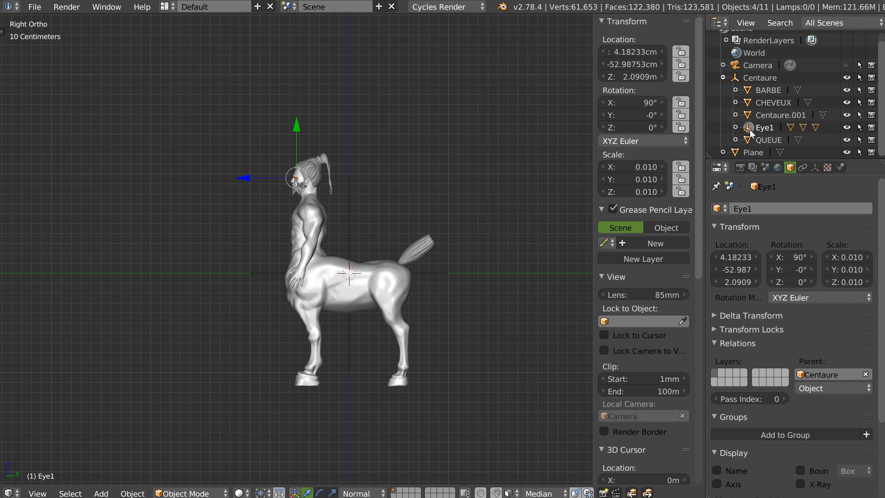
Add Centaure.001, CHEVEUX, BARBE and QUEUE to the current selection in the Outliner
{"action": "scroll", "coordinate": [736, 132], "scroll_direction": "up", "scroll_amount": 1}
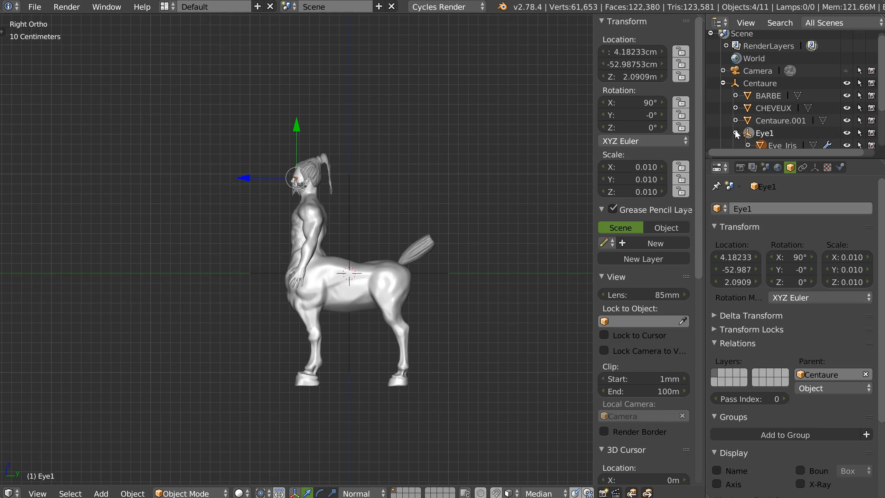
{"action": "left_click", "coordinate": [763, 125], "text": "shift"}
{"action": "left_click", "coordinate": [764, 110], "text": "shift"}
{"action": "left_click", "coordinate": [765, 99], "text": "shift"}
{"action": "left_click", "coordinate": [766, 150], "text": "shift"}
{"action": "scroll", "coordinate": [284, 226], "scroll_direction": "up", "scroll_amount": 1}
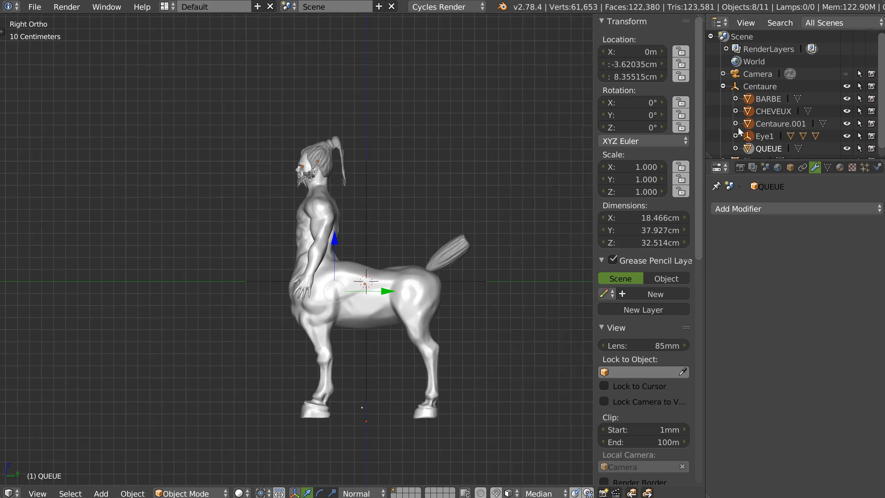
{"action": "left_click", "coordinate": [756, 151], "text": "shift"}
Raise the selected centaur parts about 1.13 m along Z so the hooves rest at ground level
{"action": "scroll", "coordinate": [881, 123], "scroll_direction": "down", "scroll_amount": 1}
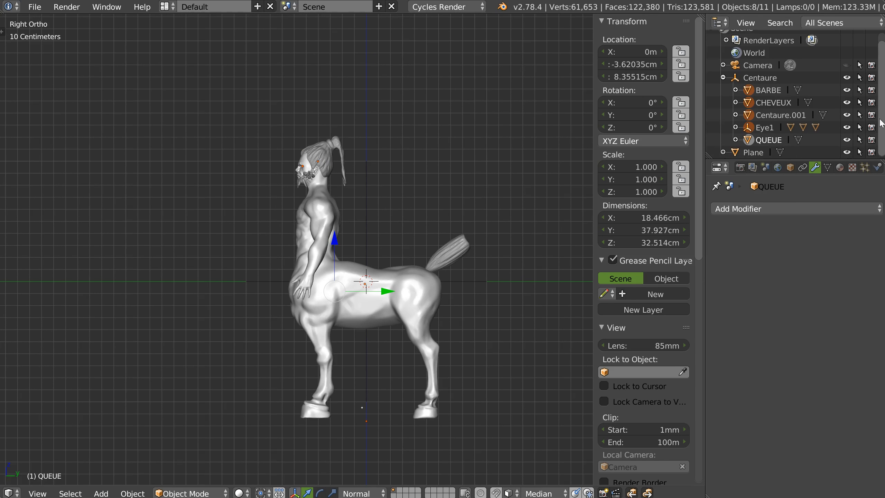
{"action": "scroll", "coordinate": [296, 196], "scroll_direction": "up", "scroll_amount": 3}
{"action": "left_click_drag", "start_coordinate": [359, 300], "coordinate": [387, 77]}
{"action": "scroll", "coordinate": [289, 216], "scroll_direction": "down", "scroll_amount": 5}
{"action": "middle_click_drag", "start_coordinate": [256, 247], "coordinate": [321, 261]}
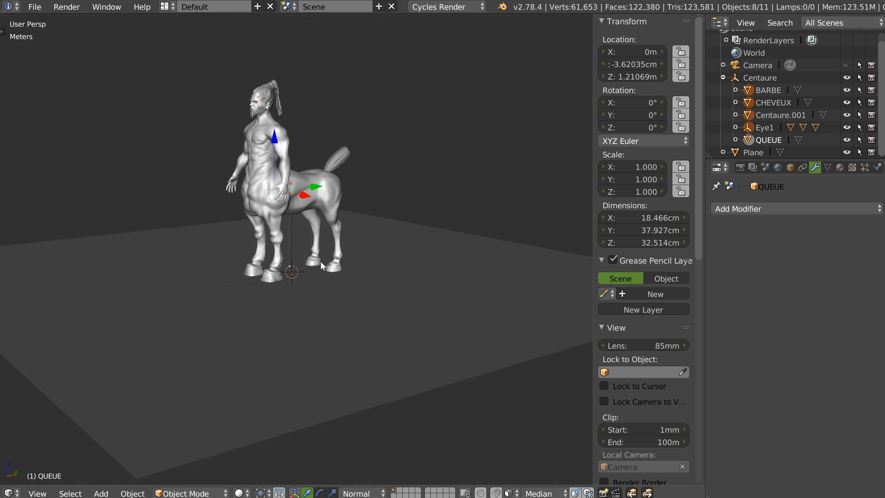
Select the Centaure empty and check its position relative to the hooves in the right side view
{"action": "right_click", "coordinate": [291, 235]}
{"action": "middle_click_drag", "start_coordinate": [291, 235], "coordinate": [309, 224]}
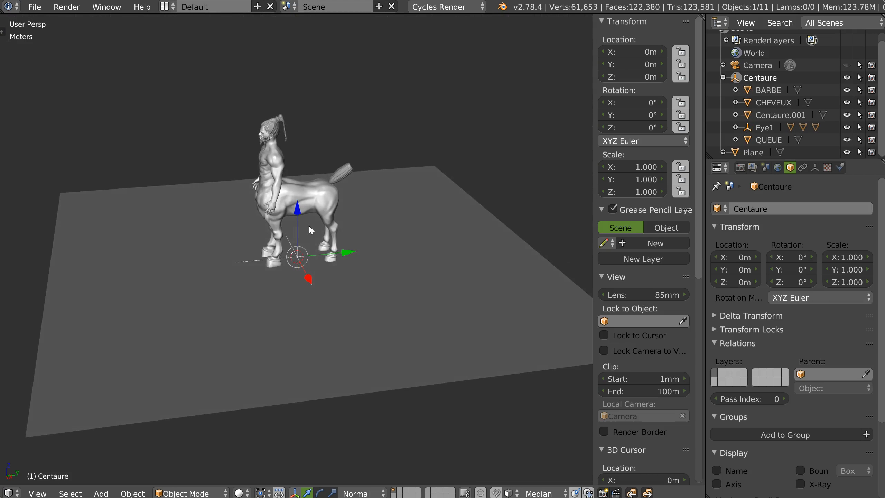
{"action": "key", "text": "KP_3"}
{"action": "middle_click_drag", "start_coordinate": [262, 251], "coordinate": [535, 140], "text": "ctrl"}
{"action": "middle_click_drag", "start_coordinate": [415, 184], "coordinate": [377, 235], "text": "shift"}
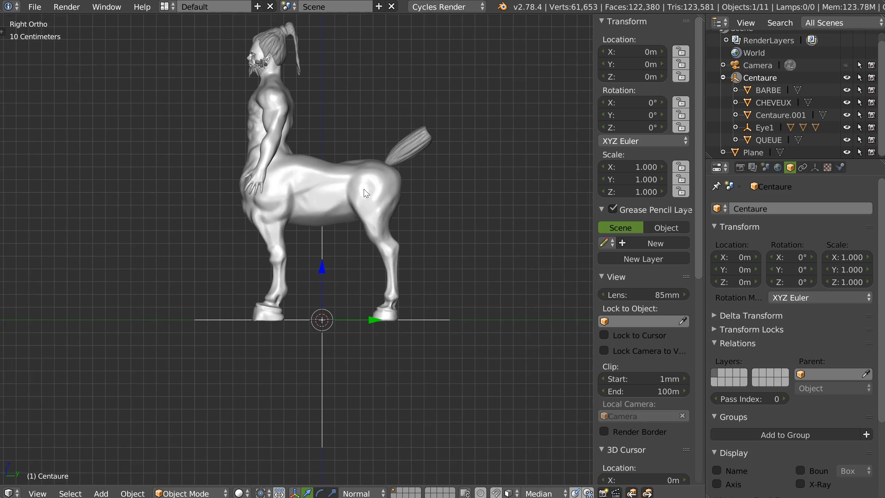
Add a 2 m cube at the 3D cursor for size comparison with the centaur body
{"action": "right_click", "coordinate": [374, 205]}
{"action": "scroll", "coordinate": [390, 221], "scroll_direction": "down", "scroll_amount": 3}
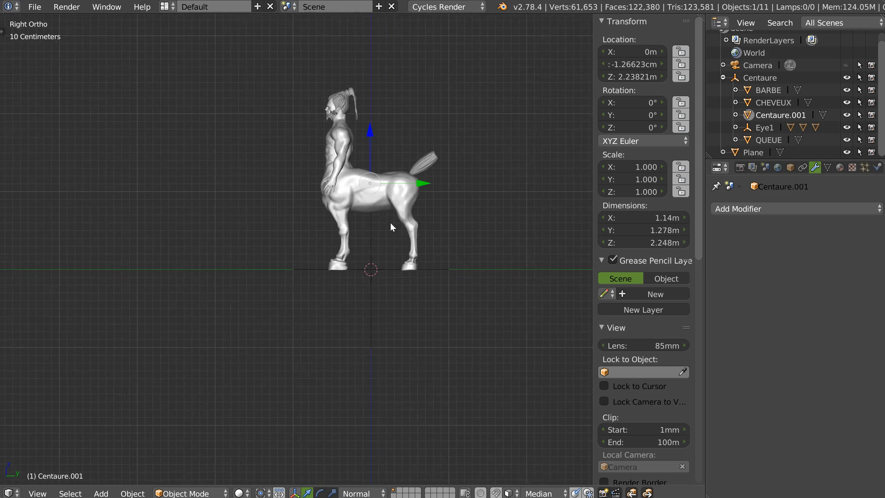
{"action": "right_click", "coordinate": [393, 268]}
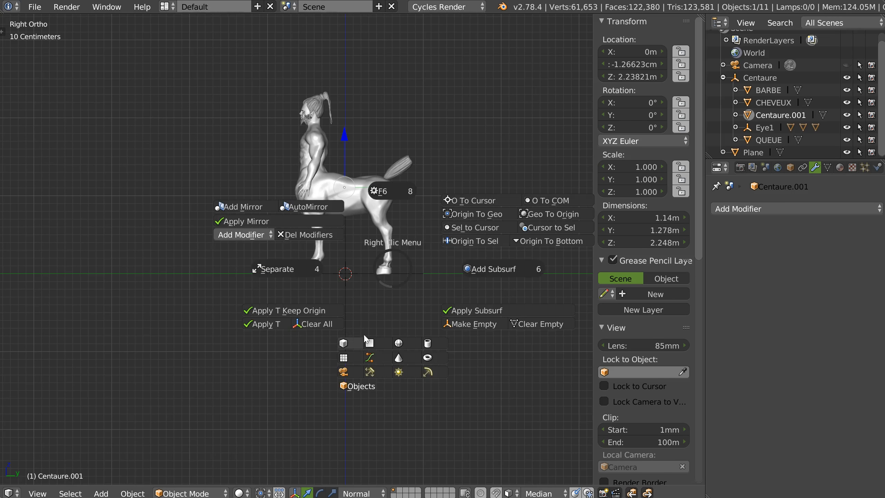
{"action": "left_click", "coordinate": [349, 342]}
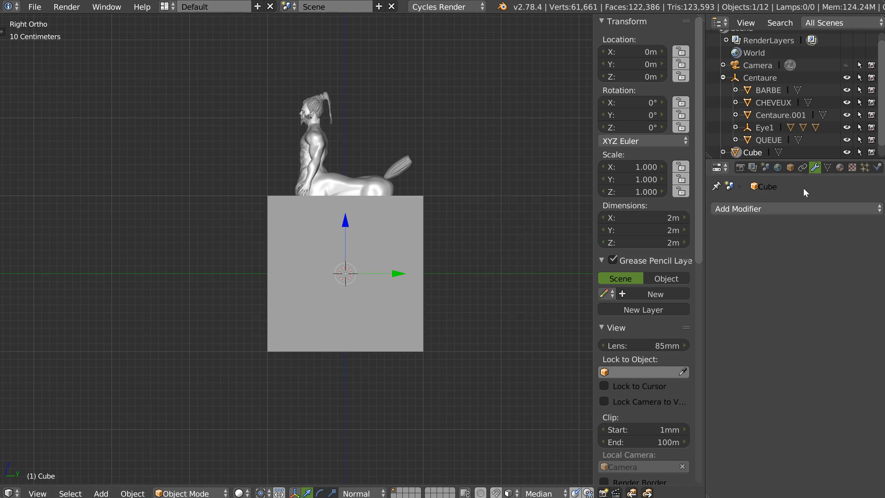
Review the scene's unit settings with the cube in perspective view, and select the ground plane
{"action": "left_click", "coordinate": [778, 167]}
{"action": "left_click", "coordinate": [764, 168]}
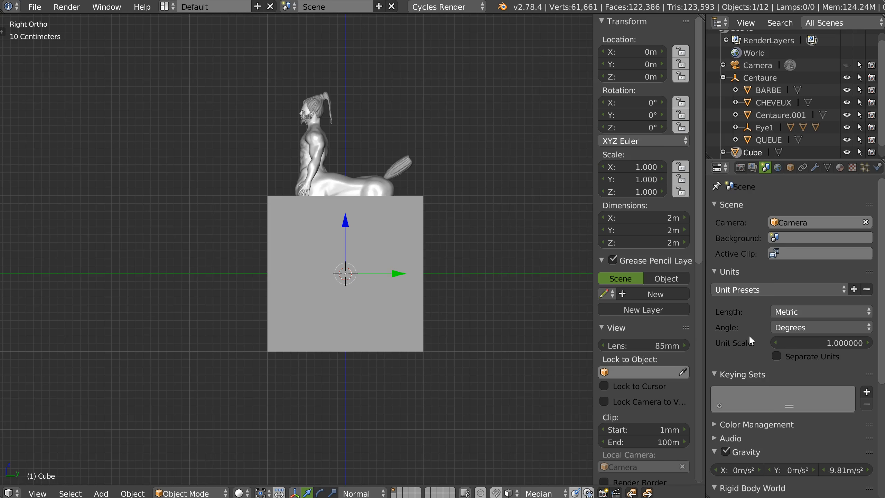
{"action": "left_click", "coordinate": [803, 343]}
{"action": "left_click", "coordinate": [737, 349]}
{"action": "middle_click_drag", "start_coordinate": [296, 220], "coordinate": [336, 238]}
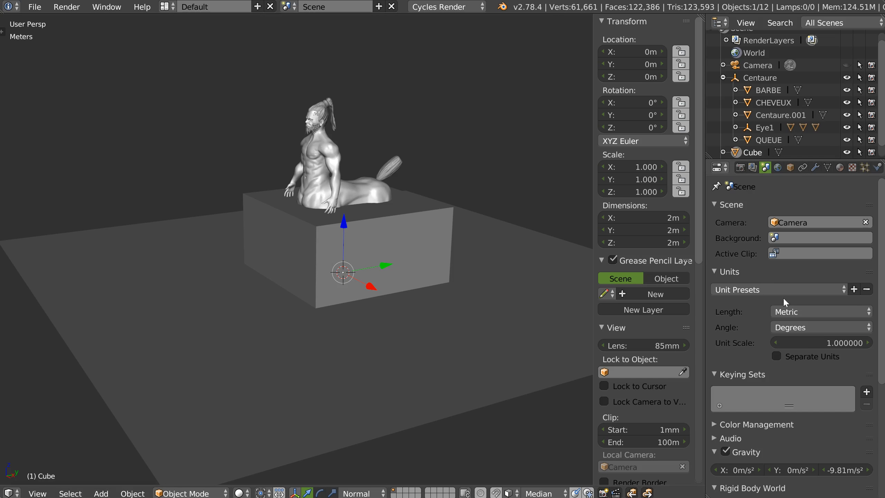
{"action": "right_click", "coordinate": [432, 203]}
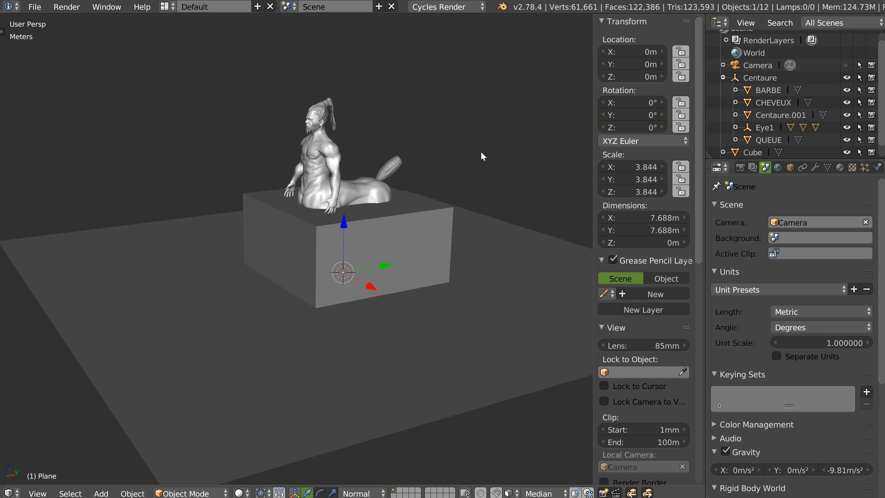
Delete the comparison cube, and copy the Centaure empty together with all its child parts
{"action": "right_click", "coordinate": [282, 210]}
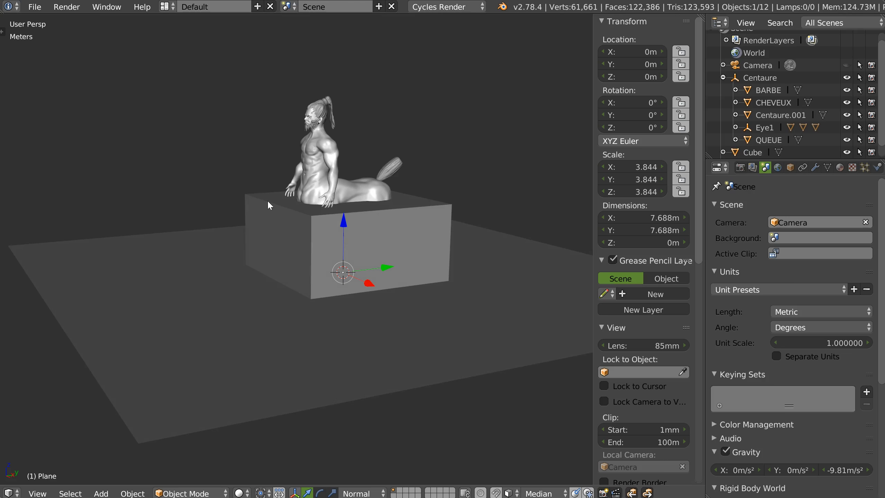
{"action": "key", "text": "x"}
{"action": "left_click", "coordinate": [300, 221]}
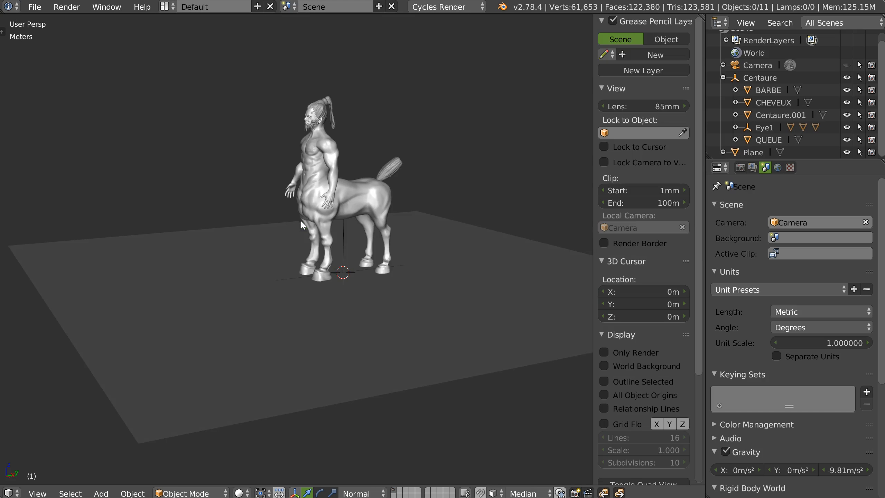
{"action": "left_click", "coordinate": [735, 78]}
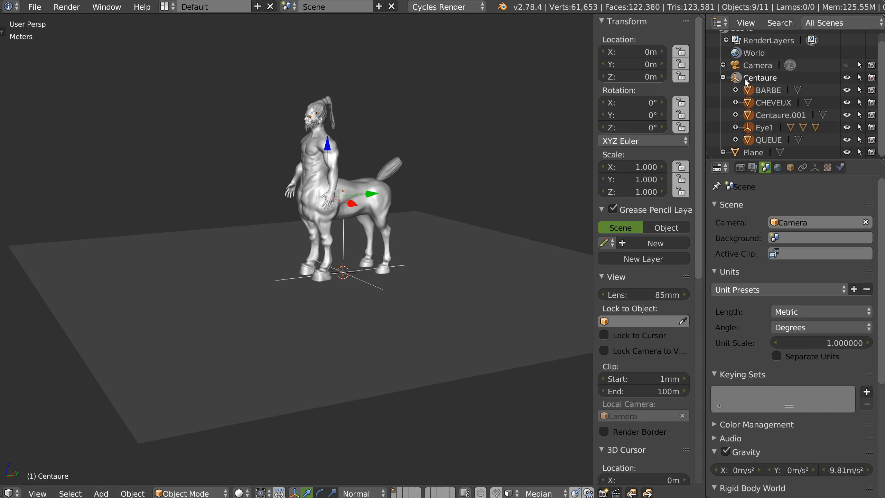
{"action": "key", "text": "ctrl+c"}
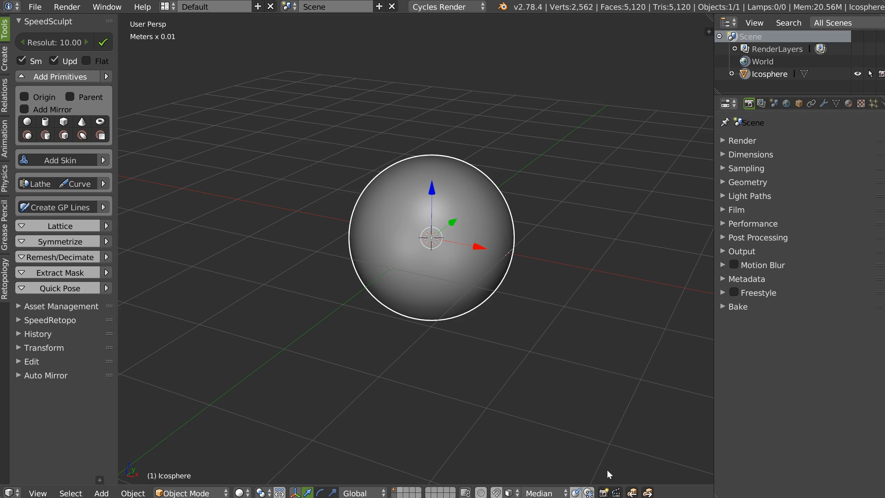
In the other Blender file, with centimetre-scale units, delete the icosphere and paste the copied centaur
{"action": "key", "text": "x"}
{"action": "left_click", "coordinate": [418, 224]}
{"action": "scroll", "coordinate": [528, 159], "scroll_direction": "down", "scroll_amount": 8}
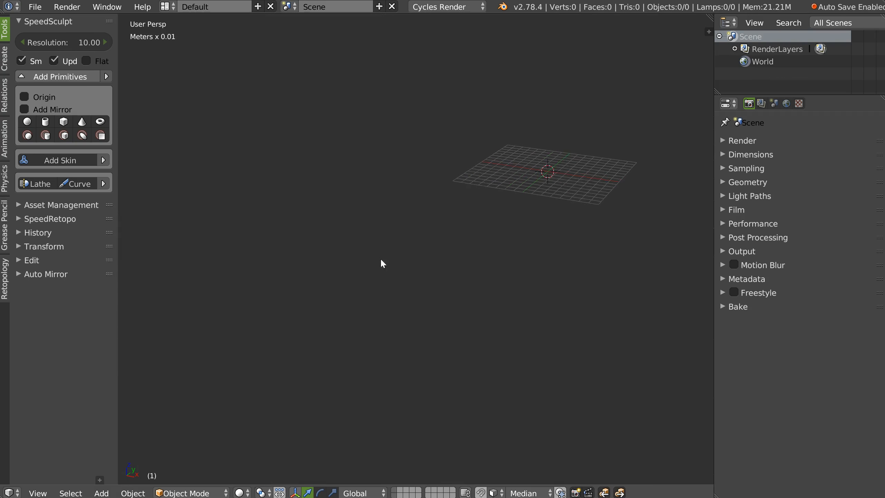
{"action": "key", "text": "ctrl+v"}
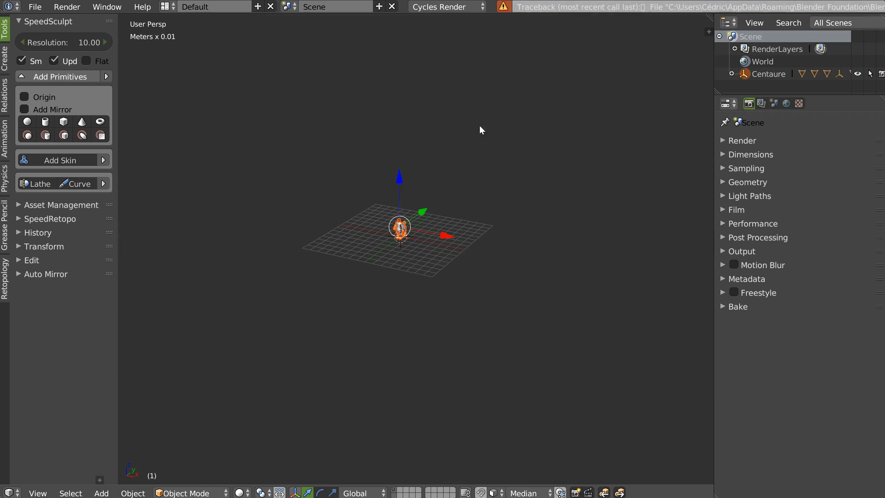
{"action": "scroll", "coordinate": [465, 174], "scroll_direction": "up", "scroll_amount": 6}
{"action": "middle_click_drag", "start_coordinate": [441, 225], "coordinate": [404, 241], "text": "shift"}
{"action": "scroll", "coordinate": [439, 200], "scroll_direction": "up", "scroll_amount": 4}
{"action": "middle_click_drag", "start_coordinate": [438, 199], "coordinate": [413, 214]}
{"action": "scroll", "coordinate": [462, 188], "scroll_direction": "down", "scroll_amount": 4}
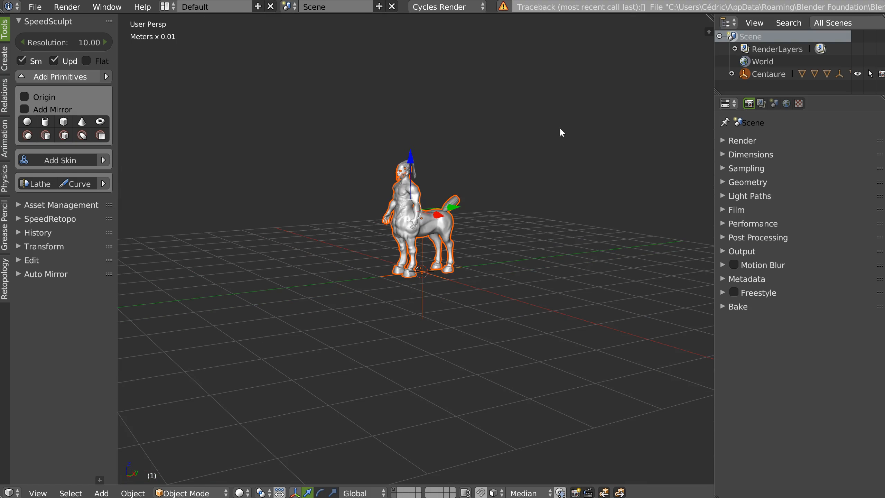
Select only the Centaure empty and scale the whole centaur up until its hooves span most of the grid
{"action": "left_click", "coordinate": [744, 73]}
{"action": "scroll", "coordinate": [488, 241], "scroll_direction": "down", "scroll_amount": 1}
{"action": "scroll", "coordinate": [422, 260], "scroll_direction": "down", "scroll_amount": 3}
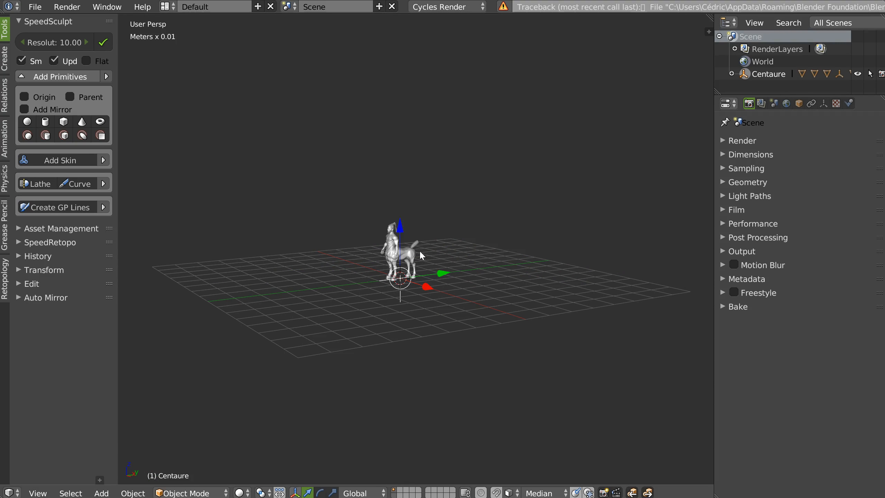
{"action": "key", "text": "s"}
{"action": "left_click", "coordinate": [669, 220]}
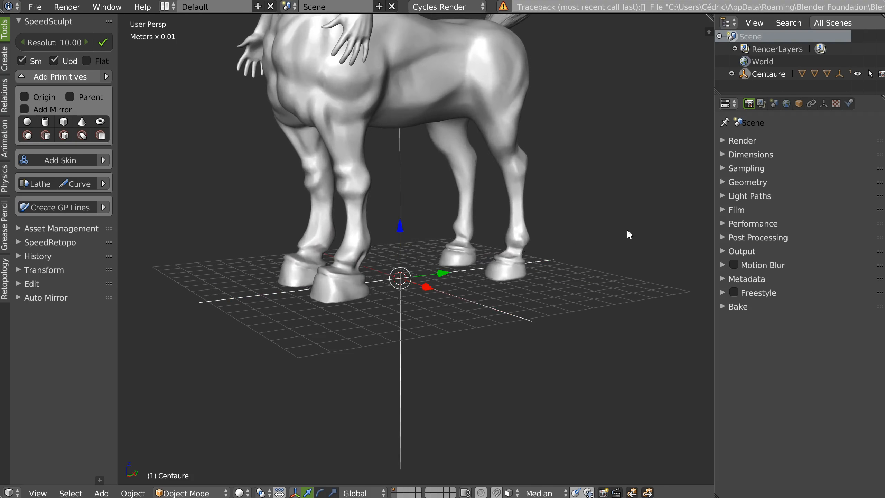
{"action": "scroll", "coordinate": [435, 259], "scroll_direction": "down", "scroll_amount": 4}
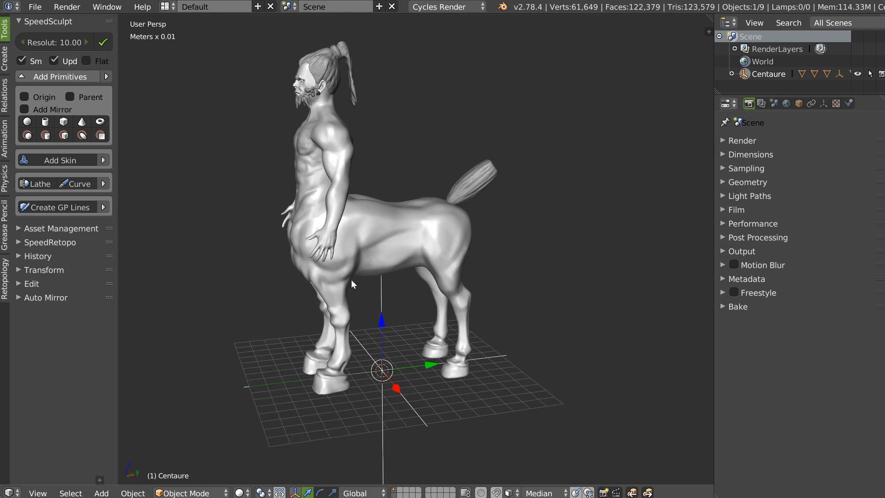
Apply the Centaure empty's transforms and display its location, rotation and scale values
{"action": "right_click", "coordinate": [382, 218]}
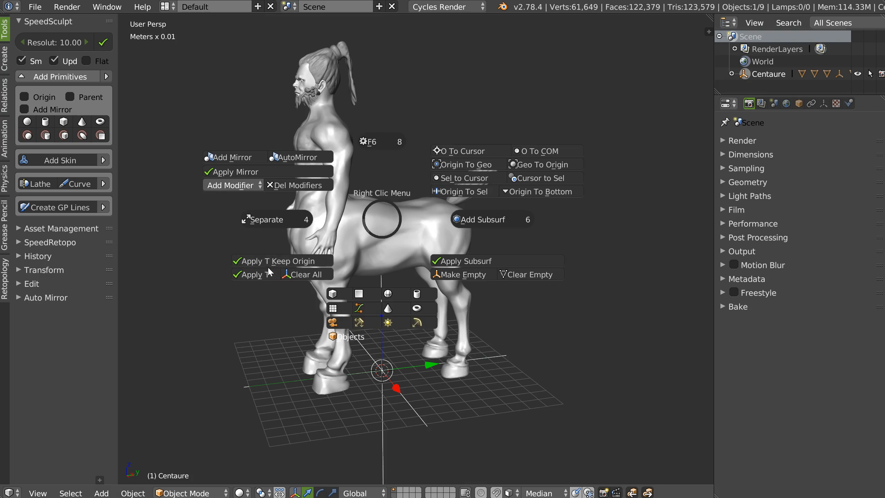
{"action": "left_click", "coordinate": [254, 278]}
{"action": "middle_click_drag", "start_coordinate": [395, 239], "coordinate": [405, 232]}
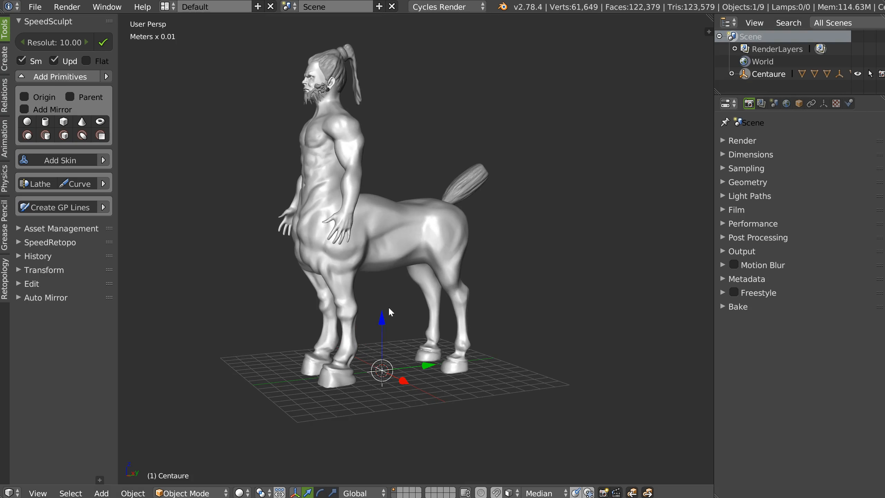
{"action": "key", "text": "n"}
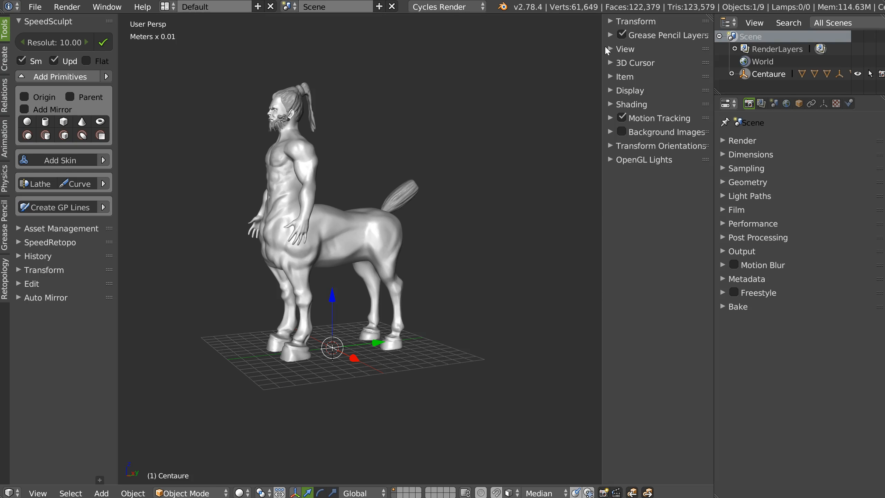
{"action": "left_click", "coordinate": [612, 22]}
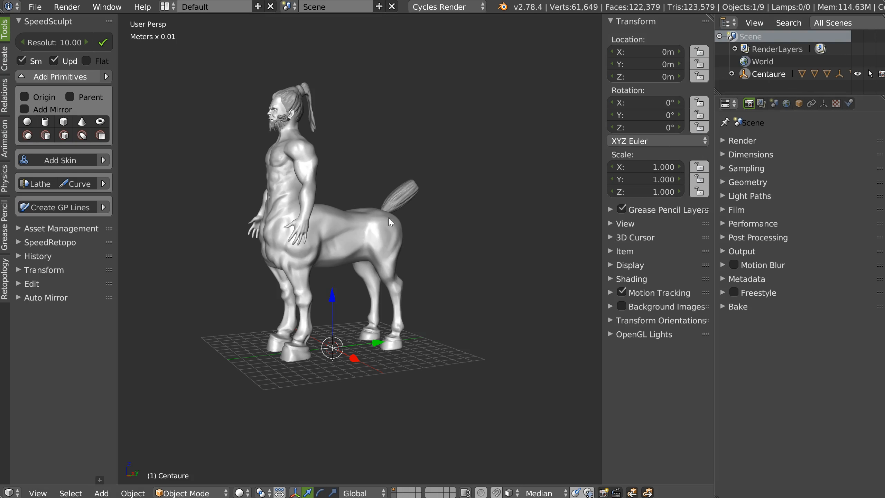
Select the Centaure.001 body and check its real-world dimensions while viewing the model from several angles
{"action": "right_click", "coordinate": [390, 233]}
{"action": "middle_click_drag", "start_coordinate": [404, 213], "coordinate": [385, 237]}
{"action": "scroll", "coordinate": [314, 258], "scroll_direction": "up", "scroll_amount": 4}
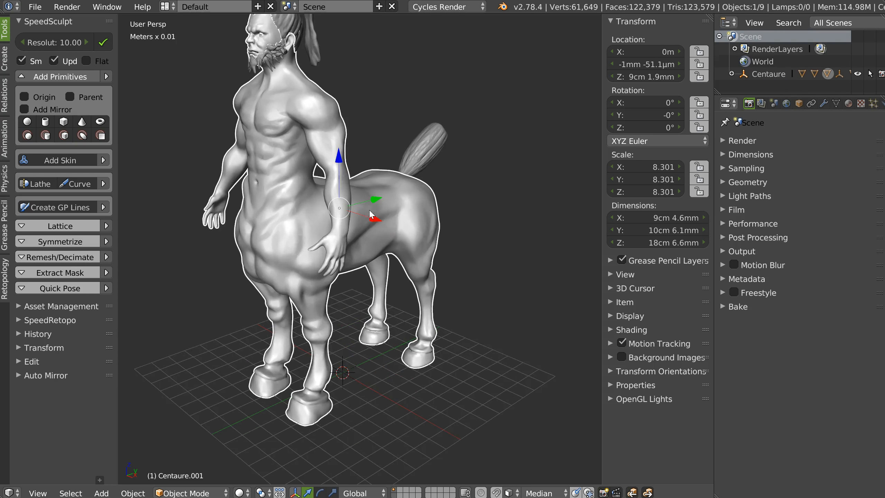
{"action": "middle_click_drag", "start_coordinate": [299, 247], "coordinate": [391, 220], "text": "shift"}
{"action": "scroll", "coordinate": [373, 229], "scroll_direction": "down", "scroll_amount": 2}
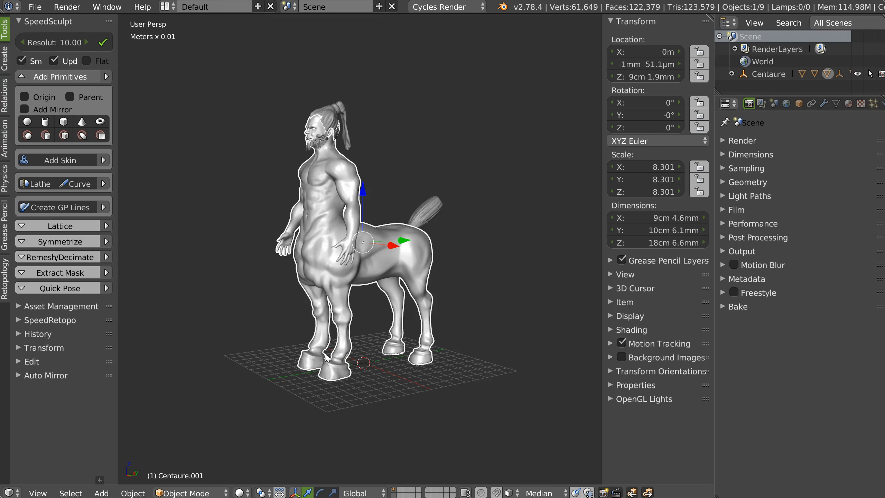
{"action": "middle_click_drag", "start_coordinate": [354, 288], "coordinate": [396, 254]}
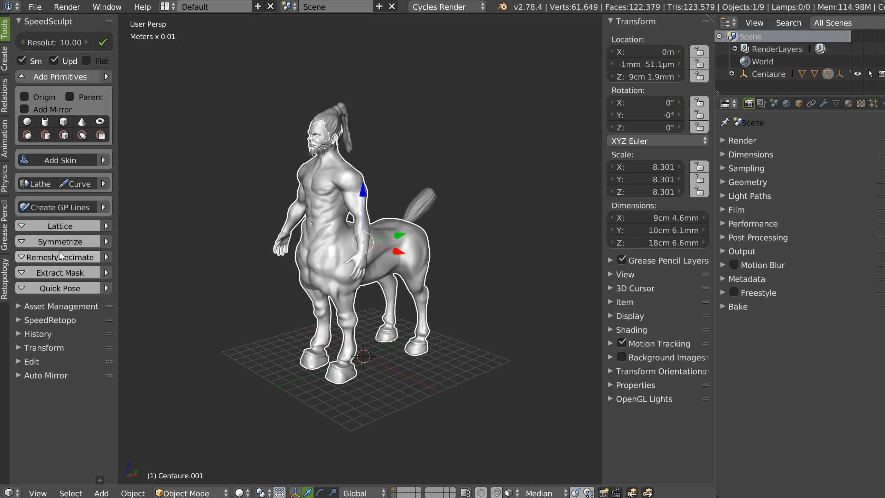
Open the asset manager's material library A_shaders and set its category to Divers
{"action": "left_click", "coordinate": [40, 305]}
{"action": "left_click", "coordinate": [90, 323]}
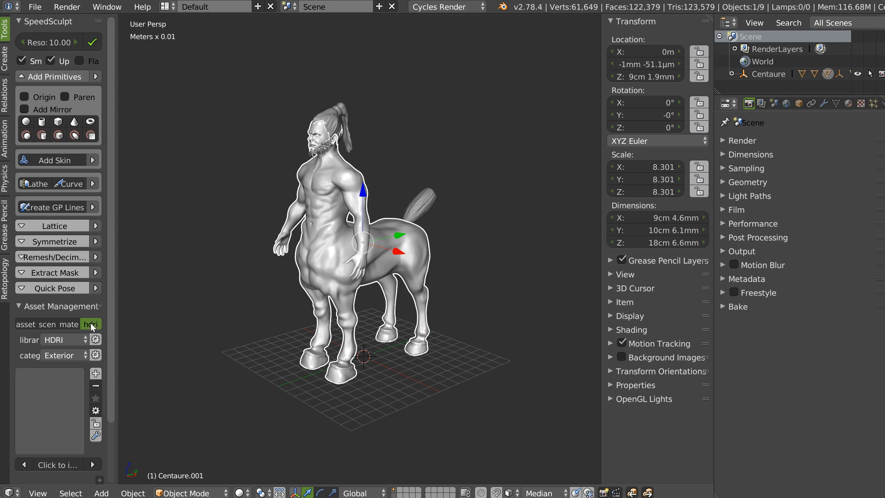
{"action": "left_click_drag", "start_coordinate": [109, 326], "coordinate": [112, 405]}
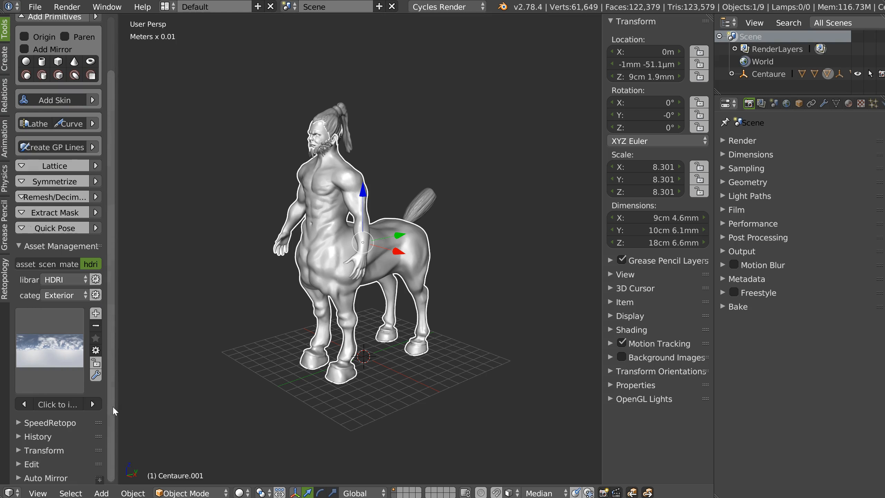
{"action": "left_click", "coordinate": [64, 265]}
{"action": "left_click", "coordinate": [56, 378]}
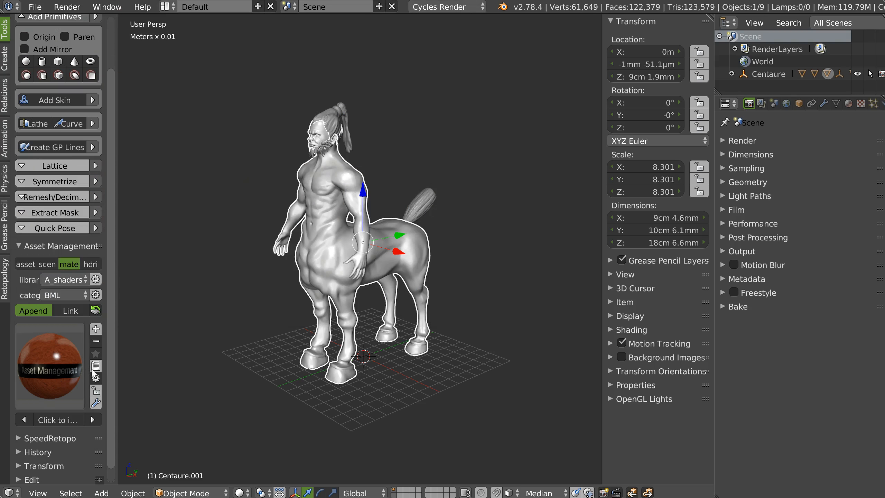
{"action": "left_click", "coordinate": [59, 294]}
{"action": "left_click", "coordinate": [57, 266]}
{"action": "left_click", "coordinate": [48, 356]}
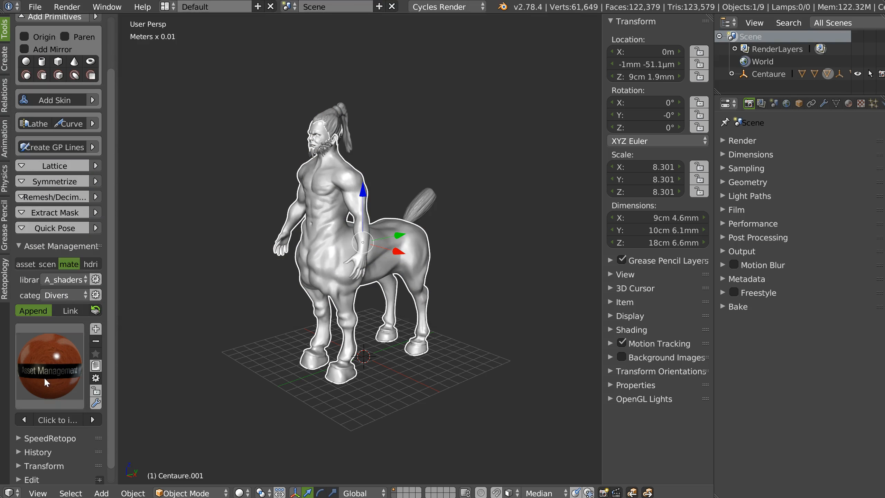
Append the beige Sculpt_001 material from the library to the Centaure.001 body
{"action": "left_click", "coordinate": [45, 376]}
{"action": "left_click", "coordinate": [75, 359]}
{"action": "left_click", "coordinate": [501, 201]}
{"action": "scroll", "coordinate": [483, 161], "scroll_direction": "up", "scroll_amount": 5}
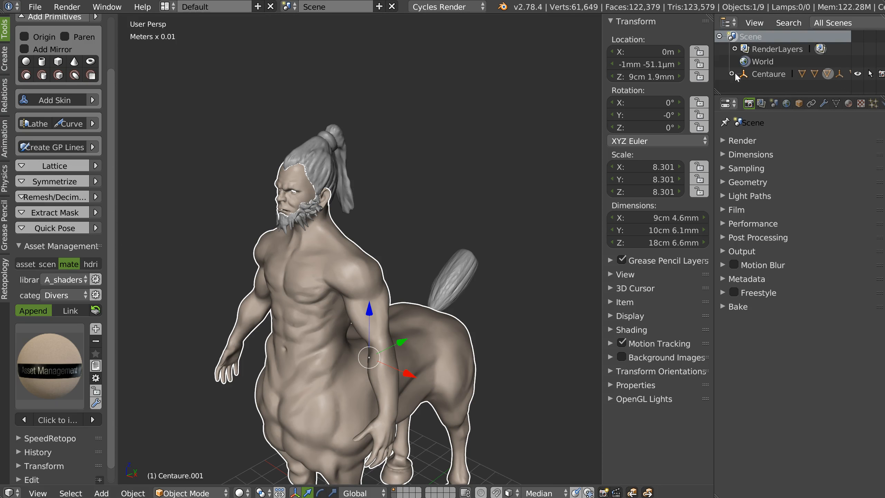
Try to select the centaur's beard and hair together in a side view of the head
{"action": "scroll", "coordinate": [328, 237], "scroll_direction": "up", "scroll_amount": 1}
{"action": "middle_click_drag", "start_coordinate": [339, 218], "coordinate": [380, 207]}
{"action": "middle_click_drag", "start_coordinate": [350, 154], "coordinate": [374, 207]}
{"action": "right_click", "coordinate": [310, 219]}
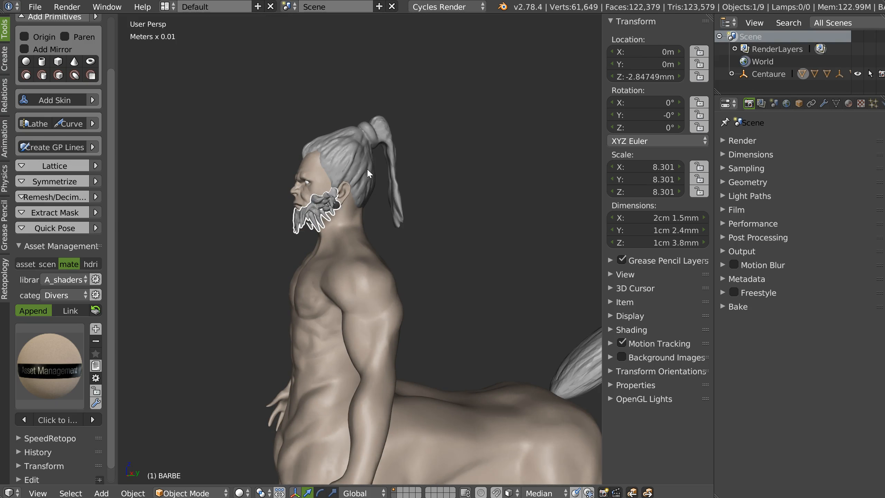
{"action": "right_click", "coordinate": [375, 135], "text": "shift"}
{"action": "right_click", "coordinate": [386, 132]}
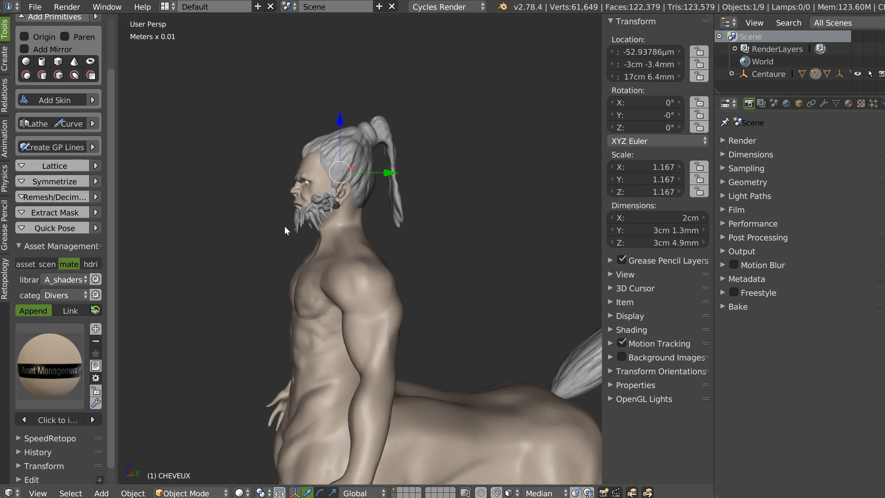
{"action": "right_click", "coordinate": [300, 220], "text": "shift"}
{"action": "middle_click_drag", "start_coordinate": [383, 152], "coordinate": [391, 128]}
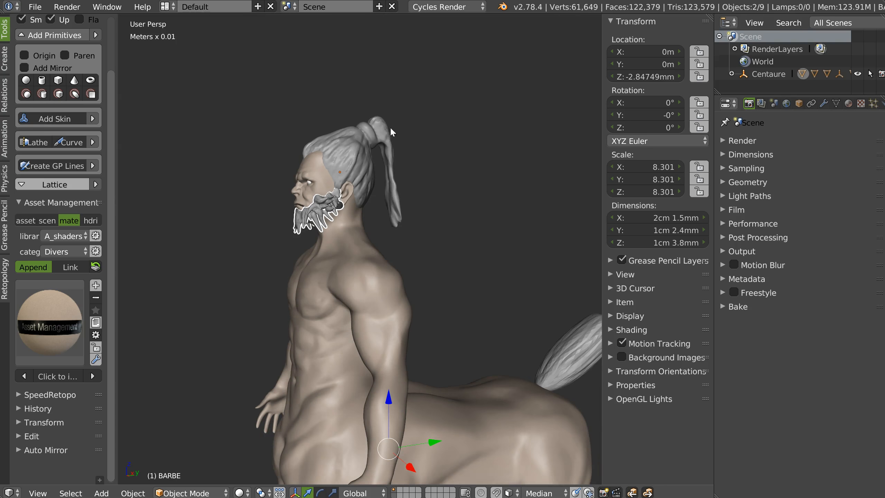
Enlarge the outliner, expand the Centaure hierarchy and select the CHEVEUX hair object
{"action": "left_click", "coordinate": [731, 73]}
{"action": "left_click_drag", "start_coordinate": [786, 94], "coordinate": [786, 296]}
{"action": "left_click", "coordinate": [775, 98]}
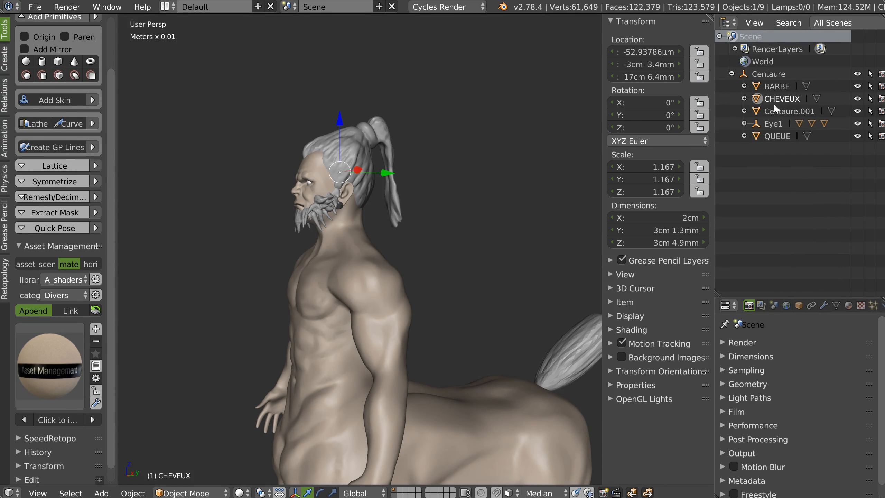
{"action": "mouse_move", "coordinate": [404, 161]}
{"action": "middle_mouse_down"}
{"action": "mouse_move", "coordinate": [330, 165]}
{"action": "mouse_move", "coordinate": [397, 170]}
{"action": "mouse_move", "coordinate": [411, 181]}
{"action": "mouse_move", "coordinate": [387, 171]}
{"action": "middle_mouse_up"}
{"action": "key", "text": "shift+z"}
{"action": "left_click", "coordinate": [566, 183]}
{"action": "key", "text": "shift+z"}
{"action": "left_click", "coordinate": [435, 174]}
Show the material properties of the CHEVEUX hair object and assign it the existing Sculpt_001 material
{"action": "right_click", "coordinate": [292, 214]}
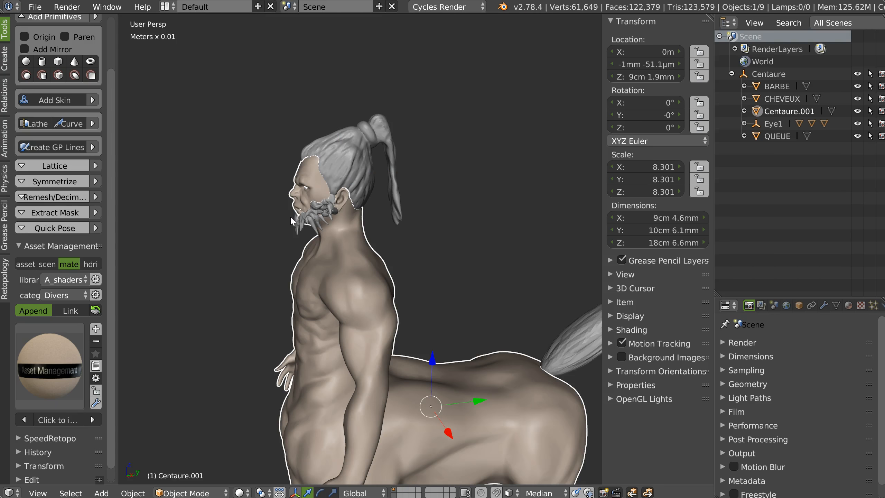
{"action": "right_click", "coordinate": [355, 130]}
{"action": "left_click", "coordinate": [848, 305]}
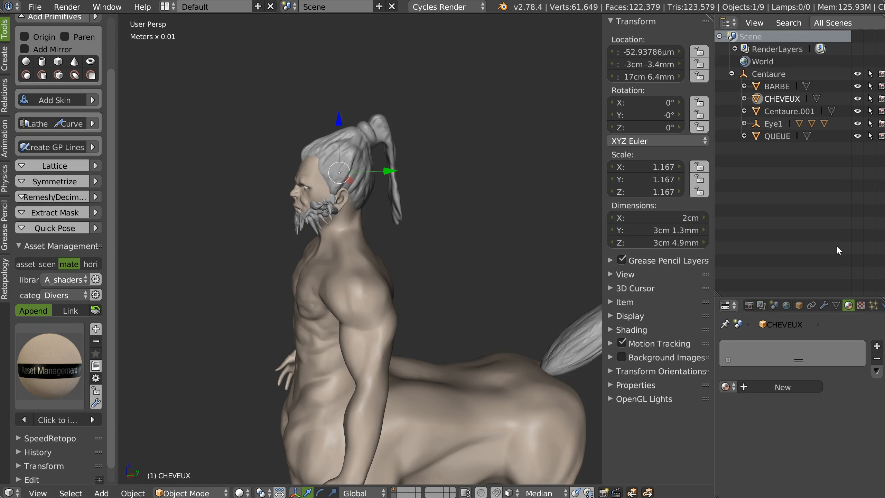
{"action": "key", "text": "z"}
{"action": "left_click", "coordinate": [353, 209]}
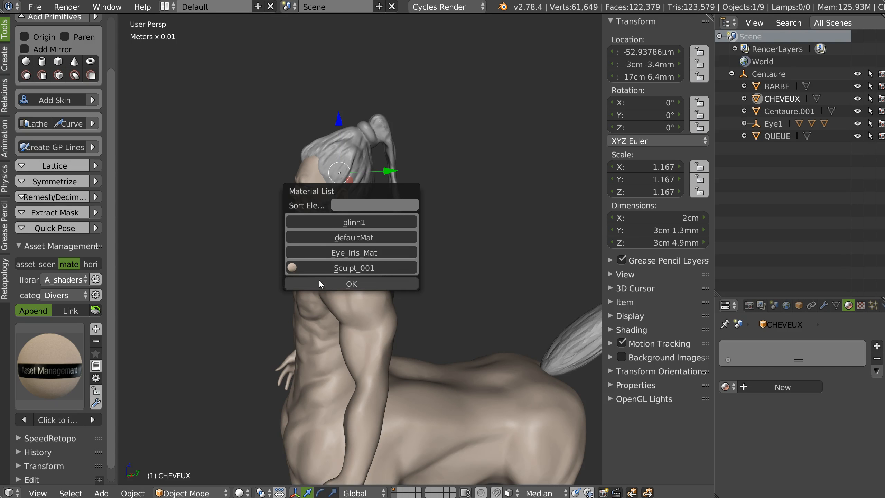
{"action": "left_click", "coordinate": [369, 268]}
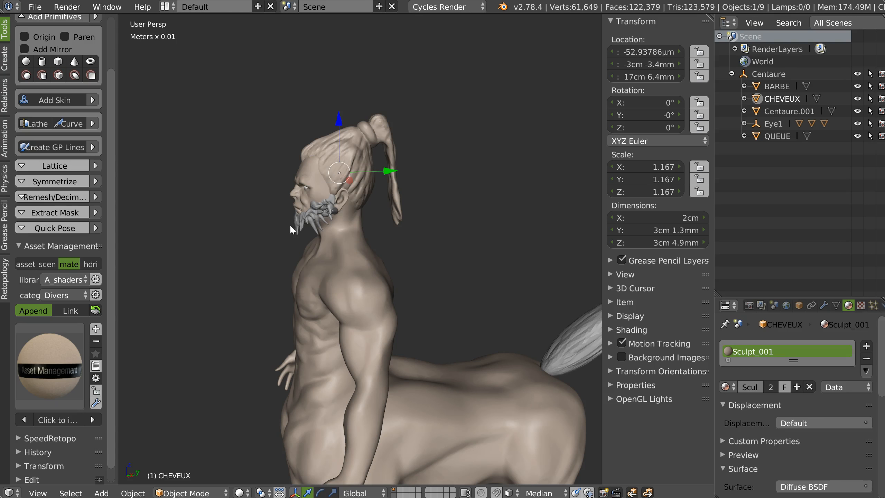
Assign the Sculpt_001 material to the BARBE beard object
{"action": "right_click", "coordinate": [294, 223]}
{"action": "key", "text": "z"}
{"action": "left_click", "coordinate": [294, 301]}
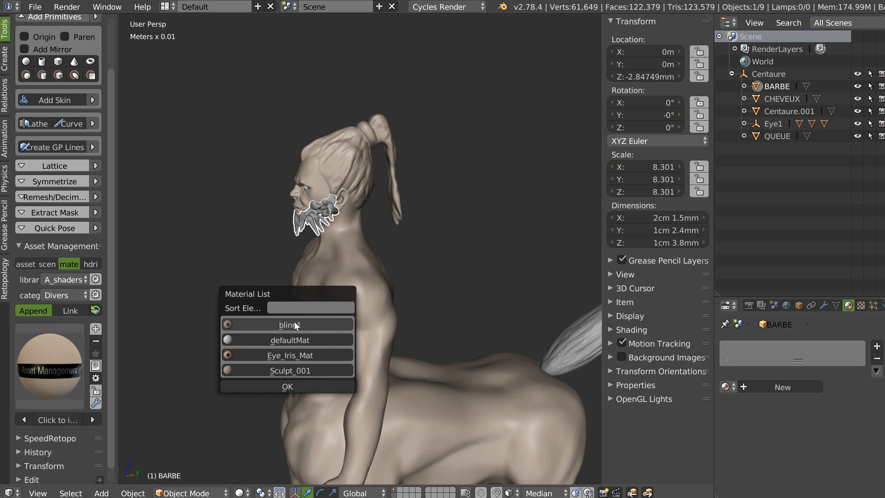
{"action": "left_click", "coordinate": [267, 370]}
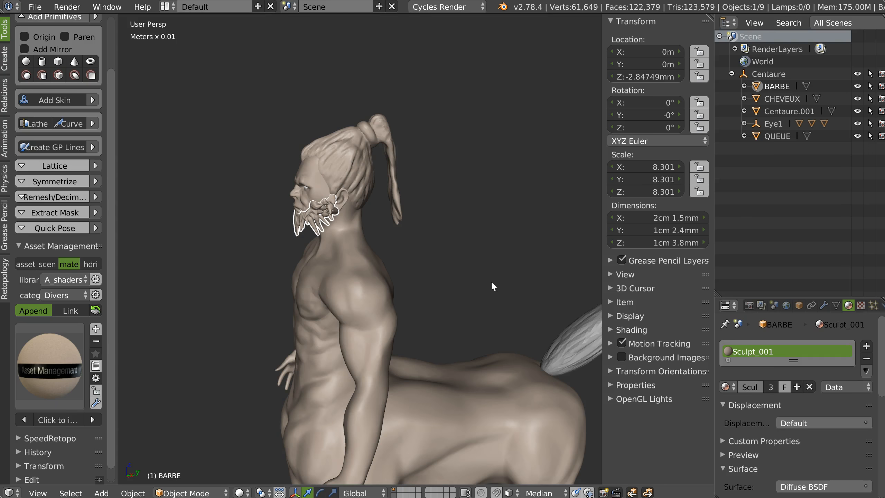
Assign the Sculpt_001 material to the QUEUE tail object and review the whole centaur
{"action": "middle_click_drag", "start_coordinate": [491, 281], "coordinate": [426, 184], "text": "shift"}
{"action": "right_click", "coordinate": [466, 199]}
{"action": "key", "text": "z"}
{"action": "left_click", "coordinate": [432, 275]}
{"action": "left_click", "coordinate": [437, 340]}
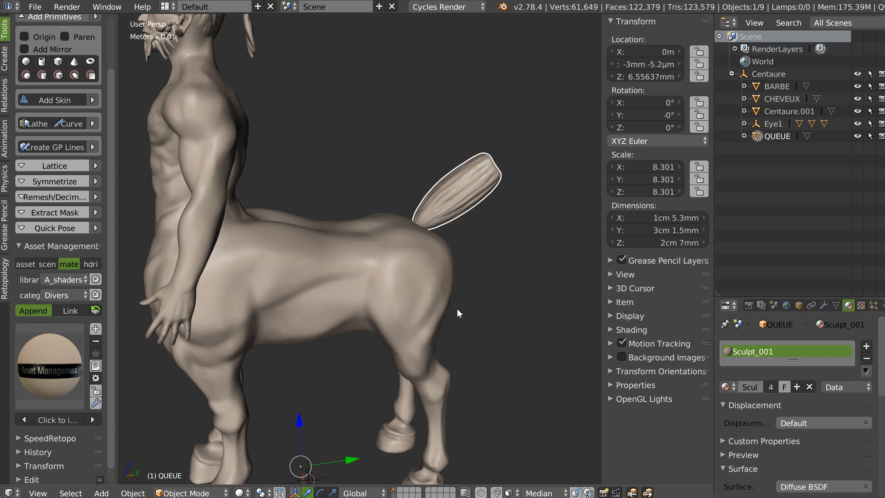
{"action": "scroll", "coordinate": [456, 308], "scroll_direction": "down", "scroll_amount": 4}
{"action": "middle_click_drag", "start_coordinate": [387, 267], "coordinate": [423, 190]}
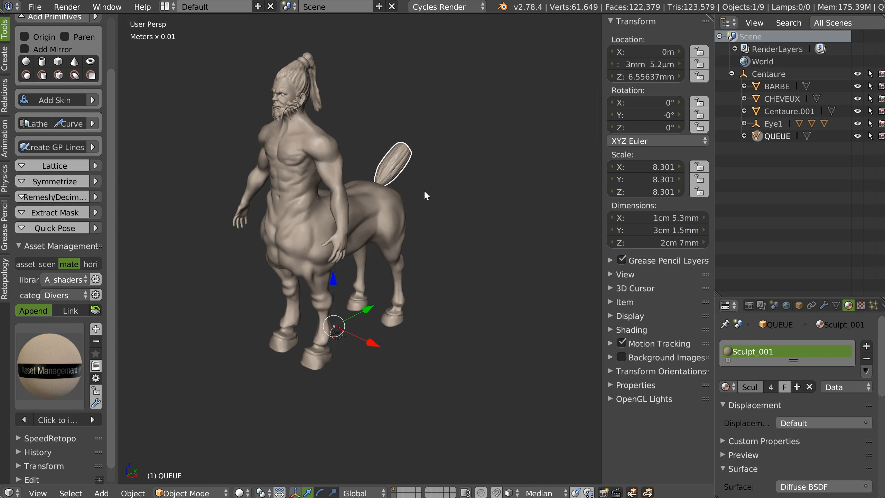
Collapse the Transform settings and check the viewport's lens and clipping values in the View settings
{"action": "left_click", "coordinate": [623, 20]}
{"action": "left_click", "coordinate": [638, 48]}
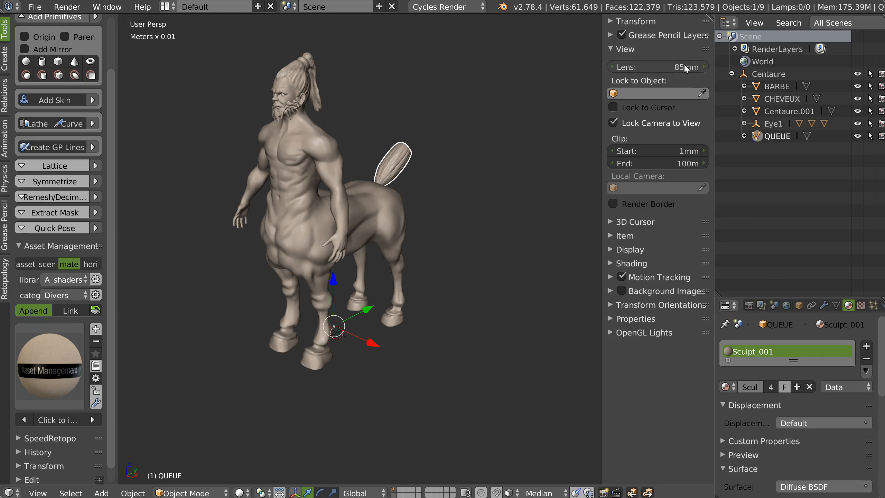
{"action": "left_click", "coordinate": [619, 49]}
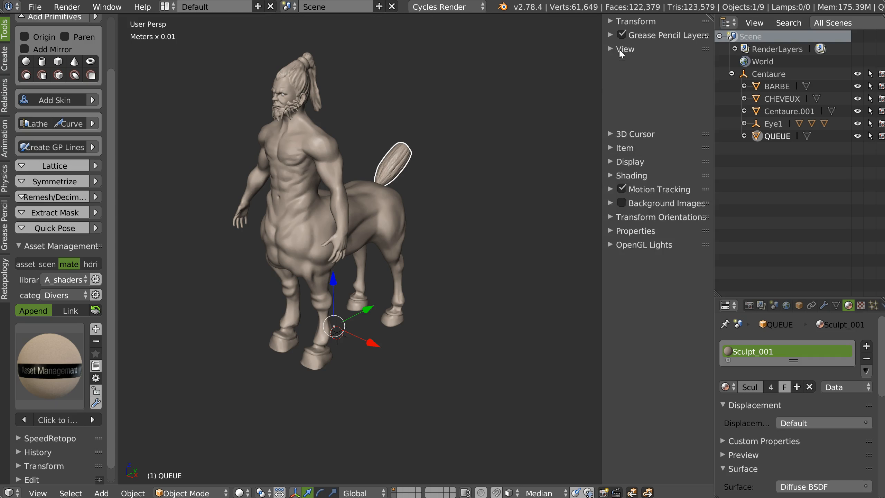
{"action": "middle_click_drag", "start_coordinate": [436, 157], "coordinate": [301, 237]}
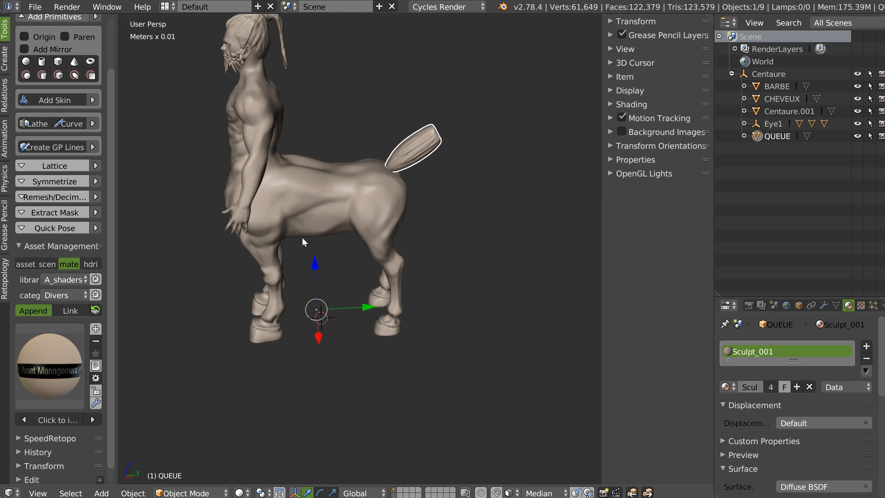
Show the grid floor and its axis lines beneath the centaur
{"action": "key", "text": "z"}
{"action": "left_click", "coordinate": [188, 248]}
{"action": "mouse_move", "coordinate": [231, 250]}
{"action": "middle_mouse_down"}
{"action": "mouse_move", "coordinate": [293, 241]}
{"action": "mouse_move", "coordinate": [310, 255]}
{"action": "middle_mouse_up"}
{"action": "scroll", "coordinate": [307, 244], "scroll_direction": "down", "scroll_amount": 1}
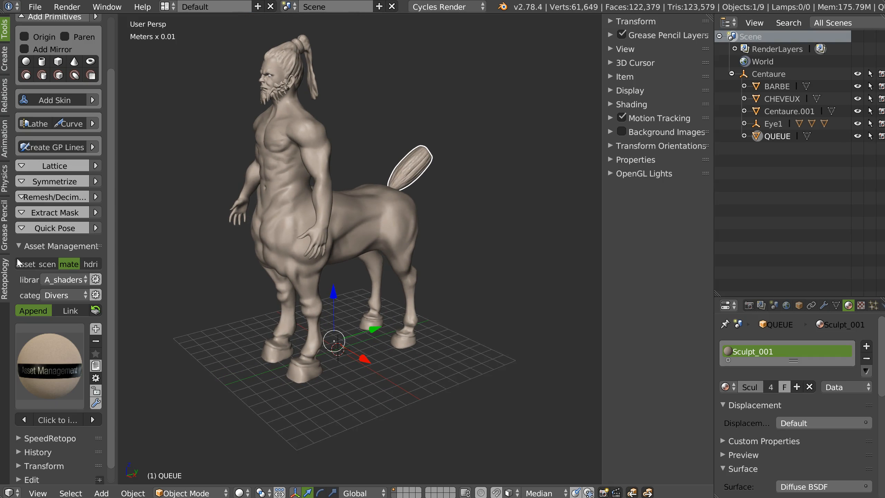
Collapse the Asset Management tools and hide the viewport's properties sidebar
{"action": "left_click", "coordinate": [21, 246]}
{"action": "middle_click_drag", "start_coordinate": [365, 199], "coordinate": [464, 215]}
{"action": "key", "text": "n"}
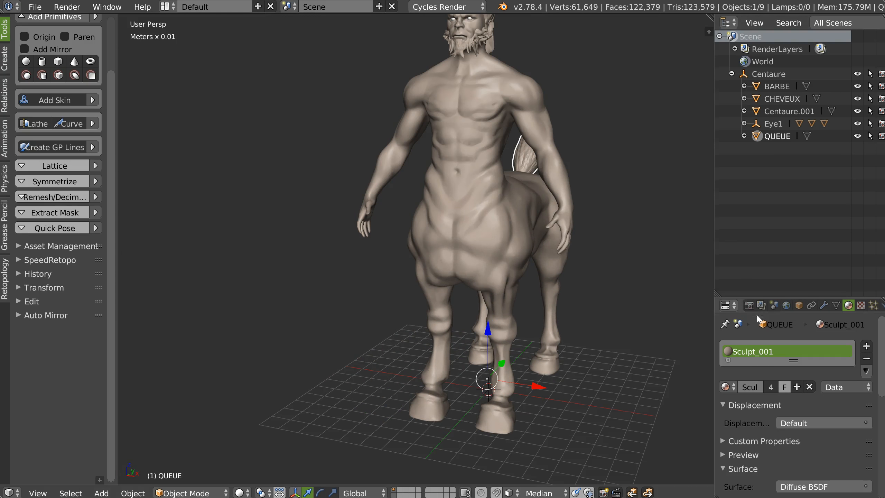
Shorten the outliner to give the material properties more height, keeping the whole Centaure hierarchy visible
{"action": "left_click_drag", "start_coordinate": [792, 296], "coordinate": [792, 159]}
{"action": "middle_click_drag", "start_coordinate": [633, 90], "coordinate": [512, 217]}
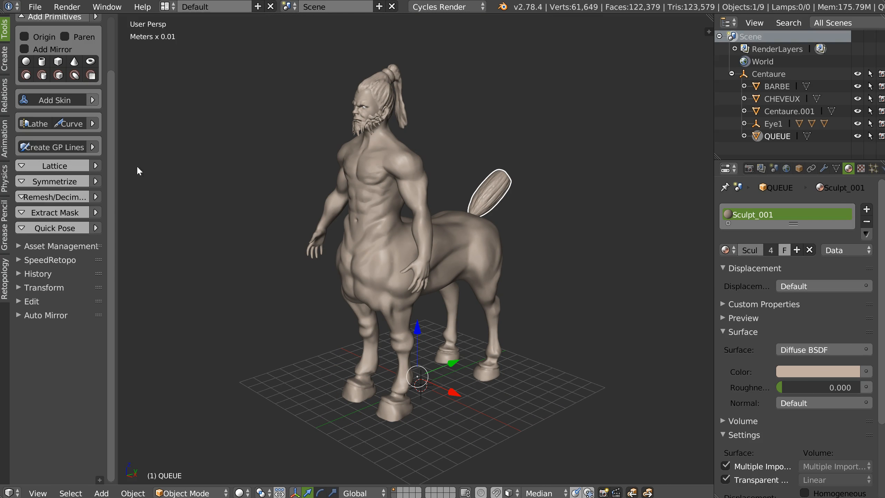
{"action": "middle_click_drag", "start_coordinate": [403, 267], "coordinate": [255, 206]}
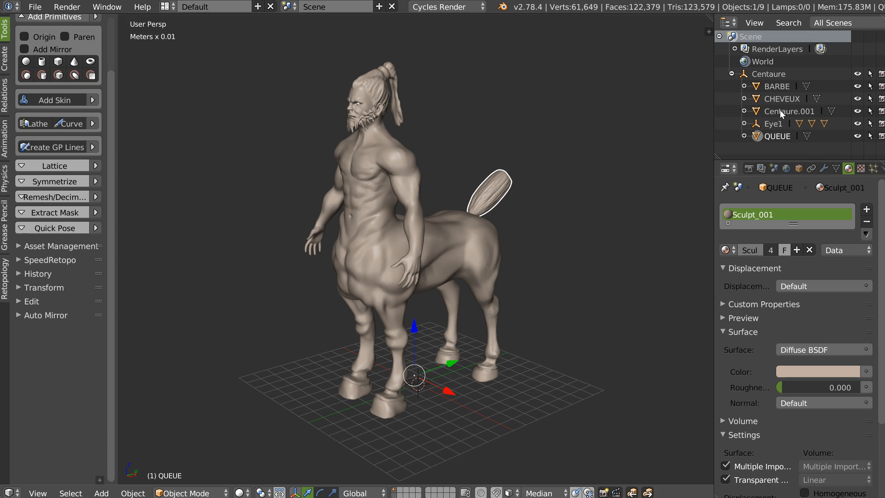
Assign the existing Sculpt_001 material to the Eye_Sclera object and deselect everything
{"action": "middle_click_drag", "start_coordinate": [441, 82], "coordinate": [406, 292]}
{"action": "scroll", "coordinate": [467, 178], "scroll_direction": "up", "scroll_amount": 9}
{"action": "right_click", "coordinate": [389, 295]}
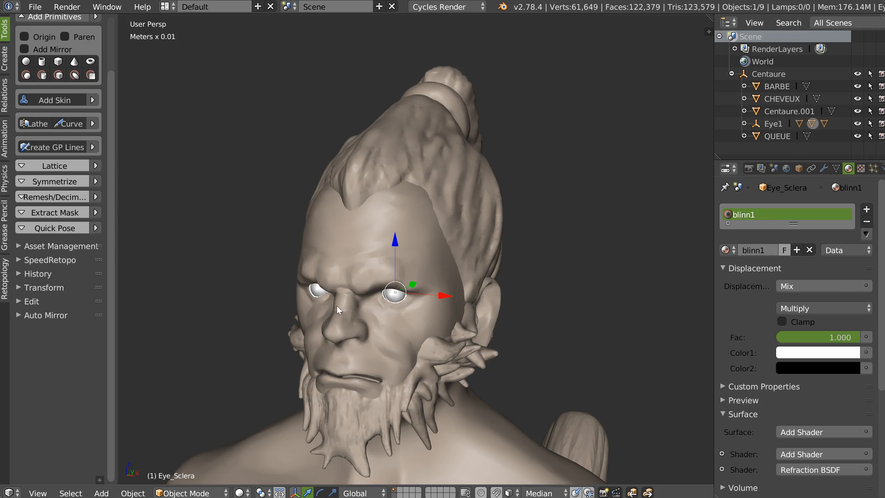
{"action": "key", "text": "z"}
{"action": "left_click", "coordinate": [401, 331]}
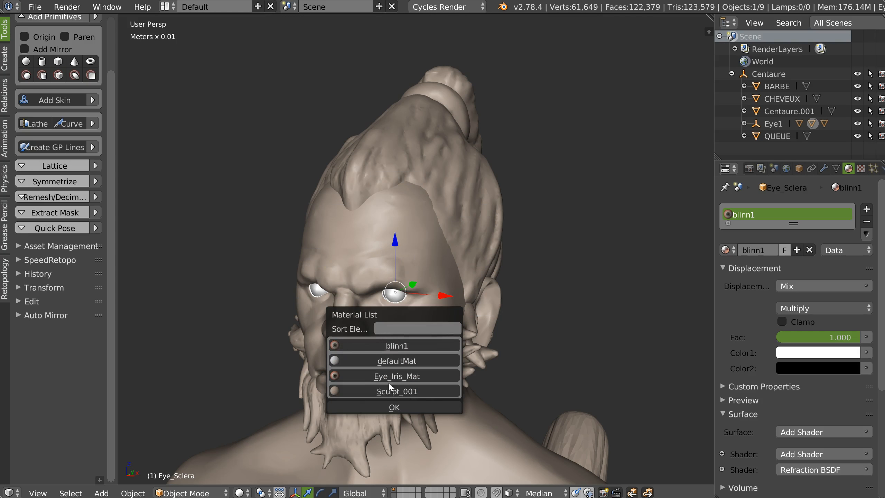
{"action": "left_click", "coordinate": [391, 391]}
{"action": "scroll", "coordinate": [553, 259], "scroll_direction": "down", "scroll_amount": 7}
{"action": "middle_click_drag", "start_coordinate": [452, 353], "coordinate": [477, 214], "text": "shift"}
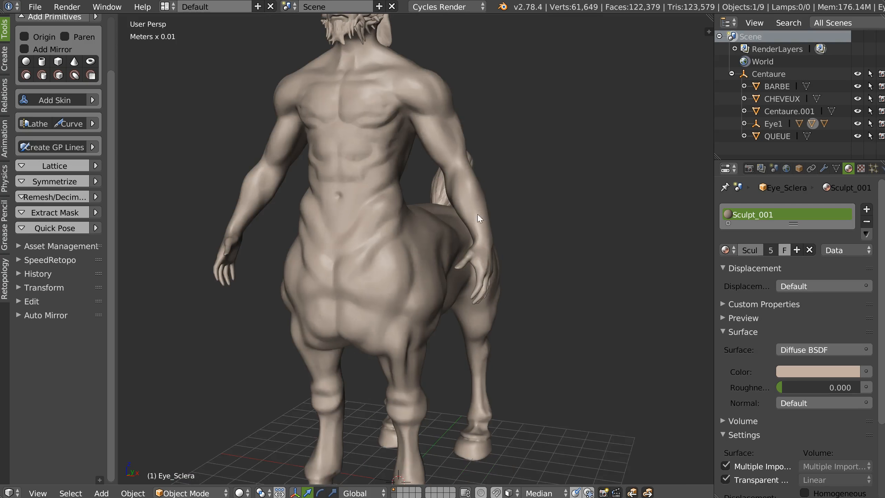
{"action": "scroll", "coordinate": [477, 214], "scroll_direction": "down", "scroll_amount": 4}
{"action": "middle_click_drag", "start_coordinate": [492, 272], "coordinate": [470, 280]}
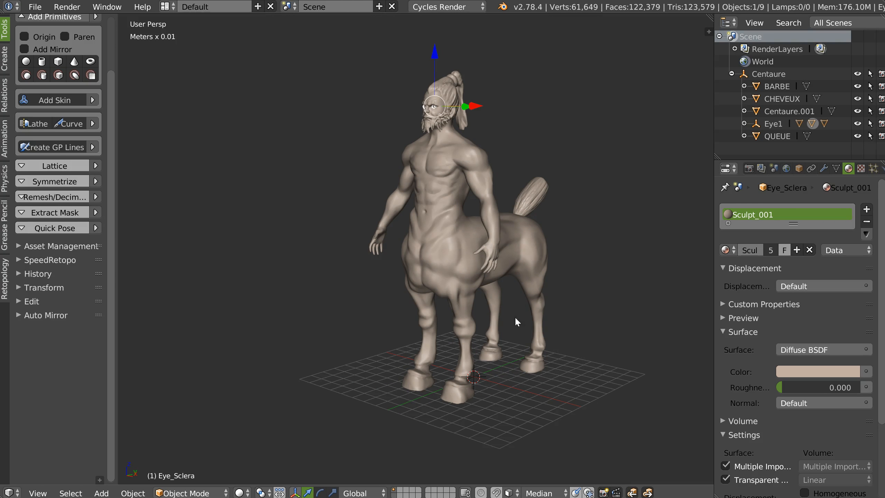
{"action": "key", "text": "a"}
Examine the whole centaur's proportions and silhouette from the front, three-quarter angle and both sides
{"action": "middle_click_drag", "start_coordinate": [512, 228], "coordinate": [438, 268]}
{"action": "middle_click_drag", "start_coordinate": [411, 300], "coordinate": [463, 265]}
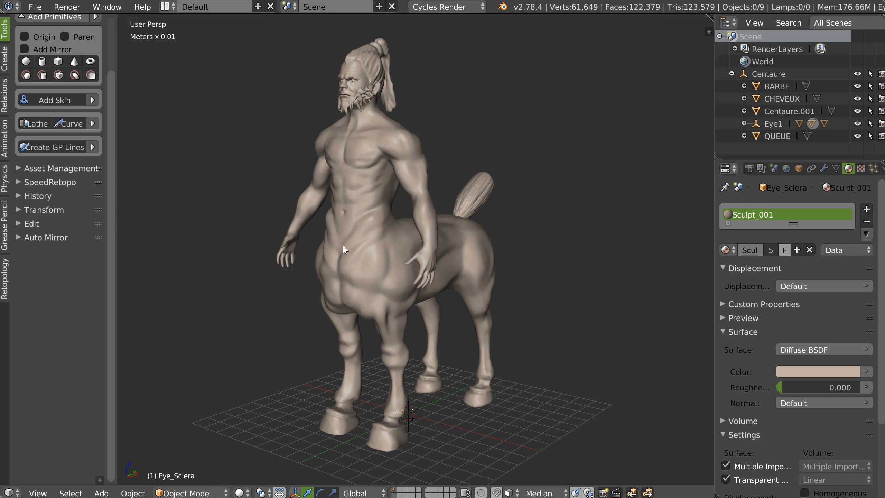
{"action": "middle_click_drag", "start_coordinate": [457, 256], "coordinate": [364, 303]}
{"action": "middle_click_drag", "start_coordinate": [481, 257], "coordinate": [359, 174]}
{"action": "middle_click_drag", "start_coordinate": [392, 220], "coordinate": [411, 230]}
{"action": "scroll", "coordinate": [415, 240], "scroll_direction": "down", "scroll_amount": 3}
{"action": "middle_click_drag", "start_coordinate": [454, 166], "coordinate": [447, 240]}
{"action": "middle_click_drag", "start_coordinate": [398, 204], "coordinate": [459, 130]}
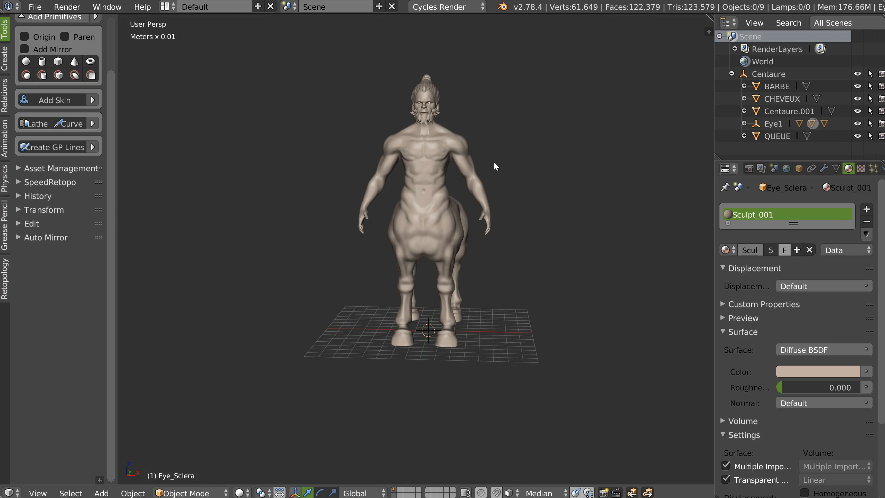
{"action": "middle_click_drag", "start_coordinate": [473, 160], "coordinate": [448, 160]}
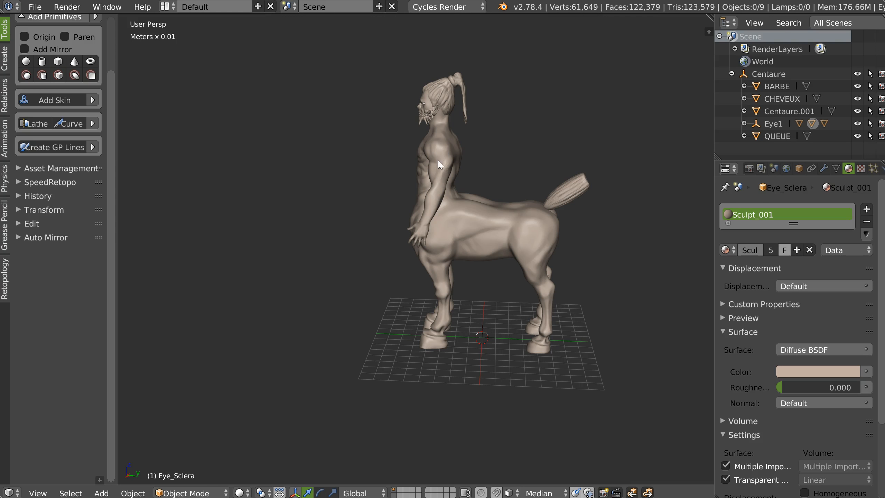
{"action": "middle_click_drag", "start_coordinate": [394, 220], "coordinate": [579, 210]}
{"action": "mouse_move", "coordinate": [362, 235]}
{"action": "middle_mouse_down", "text": "shift"}
{"action": "mouse_move", "coordinate": [398, 226]}
{"action": "mouse_move", "coordinate": [377, 226]}
{"action": "middle_mouse_up", "text": "shift"}
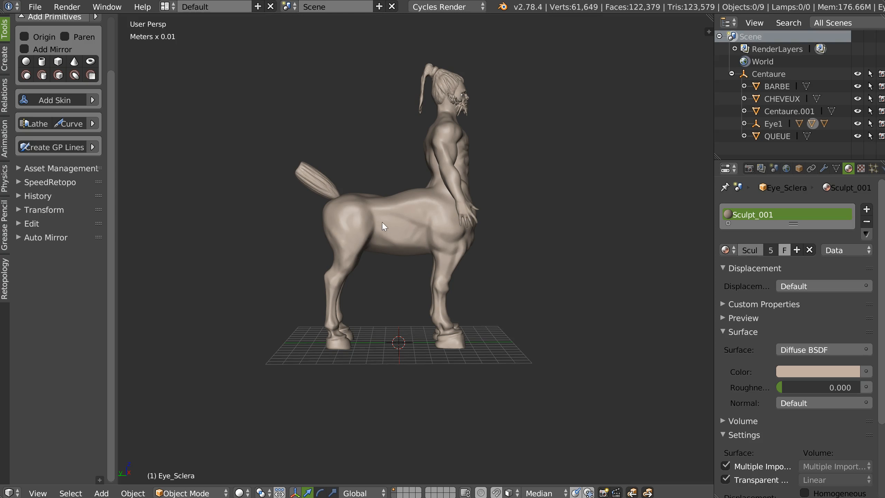
Draw a short grease pencil mark on the centaur's flank near the hind leg and erase it
{"action": "mouse_move", "coordinate": [354, 264]}
{"action": "left_mouse_down"}
{"action": "mouse_move", "coordinate": [387, 220]}
{"action": "mouse_move", "coordinate": [354, 275]}
{"action": "left_mouse_up"}
{"action": "mouse_move", "coordinate": [373, 210]}
{"action": "right_mouse_down"}
{"action": "mouse_move", "coordinate": [388, 220]}
{"action": "mouse_move", "coordinate": [368, 252]}
{"action": "mouse_move", "coordinate": [391, 235]}
{"action": "right_mouse_up"}
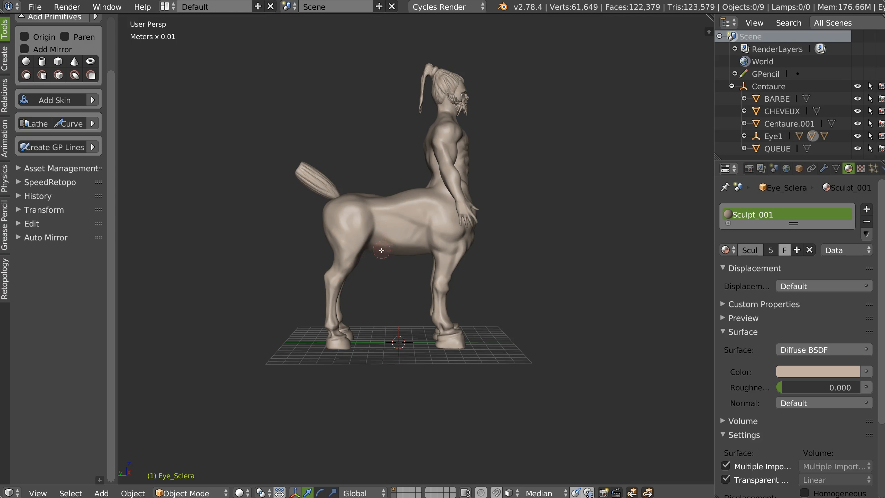
{"action": "middle_click_drag", "start_coordinate": [467, 139], "coordinate": [428, 217]}
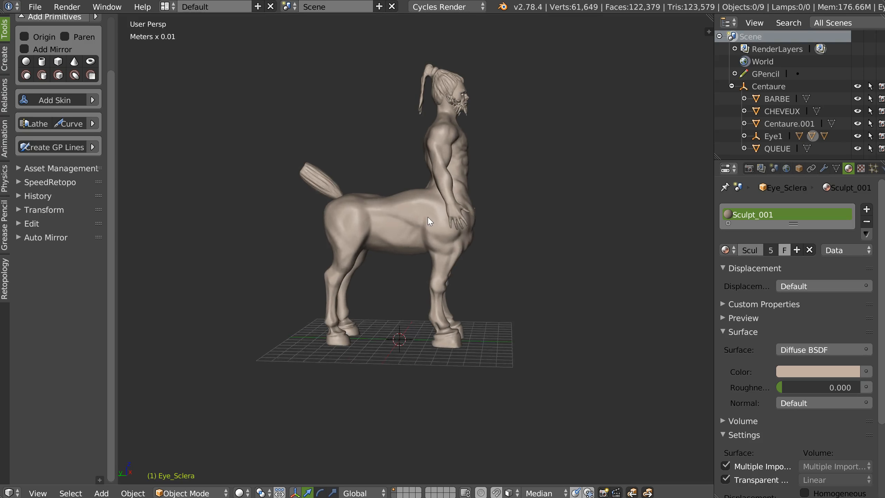
Inspect the centaur's profile in the orthographic right view and its torso in perspective
{"action": "key", "text": "KP_3"}
{"action": "scroll", "coordinate": [406, 238], "scroll_direction": "up", "scroll_amount": 3}
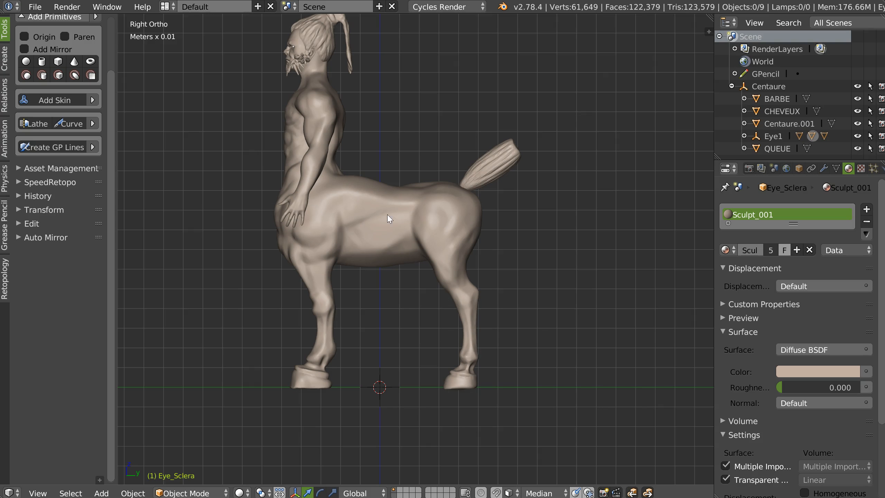
{"action": "middle_click_drag", "start_coordinate": [282, 87], "coordinate": [348, 116]}
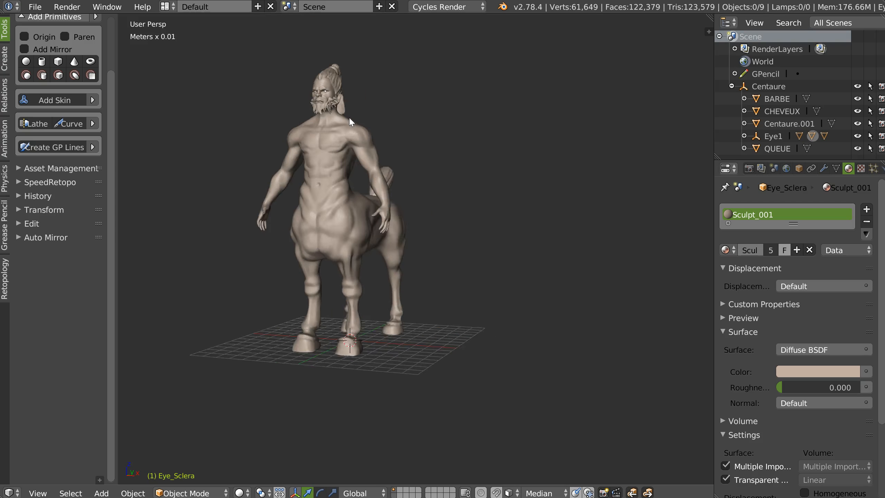
{"action": "scroll", "coordinate": [367, 111], "scroll_direction": "up", "scroll_amount": 5}
{"action": "middle_click_drag", "start_coordinate": [304, 136], "coordinate": [380, 132]}
{"action": "scroll", "coordinate": [390, 267], "scroll_direction": "down", "scroll_amount": 2}
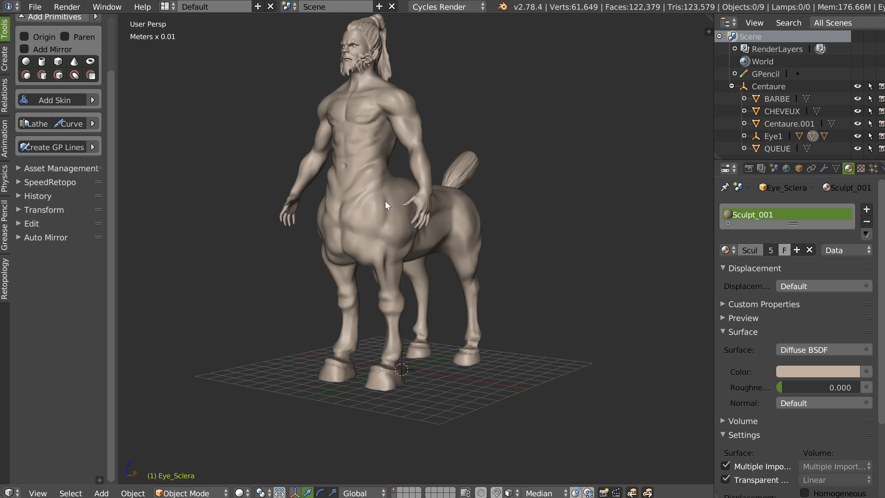
Examine the join between torso and horse body, the flank, the legs and the hooves from several angles
{"action": "middle_click_drag", "start_coordinate": [452, 233], "coordinate": [426, 275]}
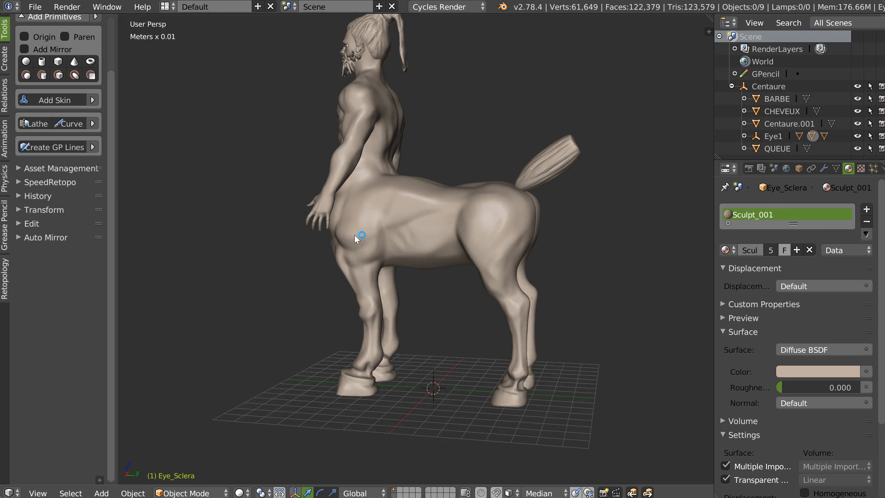
{"action": "middle_click_drag", "start_coordinate": [429, 231], "coordinate": [421, 174]}
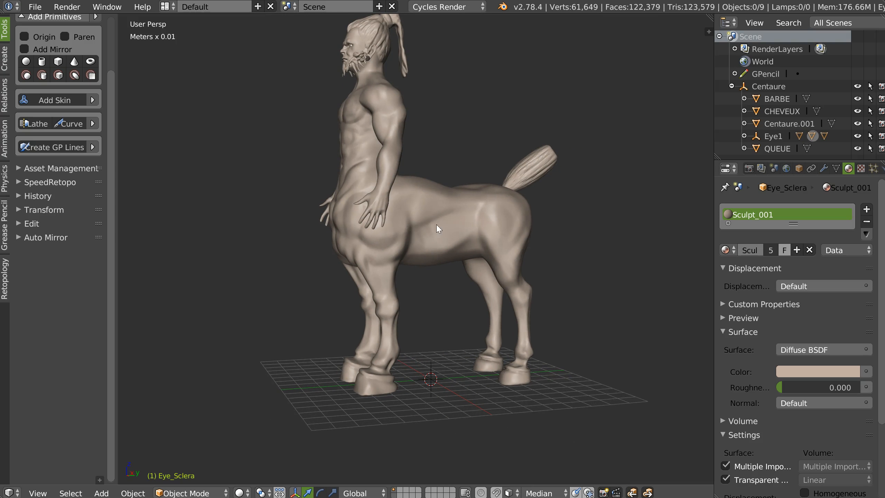
{"action": "middle_click_drag", "start_coordinate": [438, 231], "coordinate": [390, 246]}
{"action": "middle_click_drag", "start_coordinate": [419, 201], "coordinate": [372, 254]}
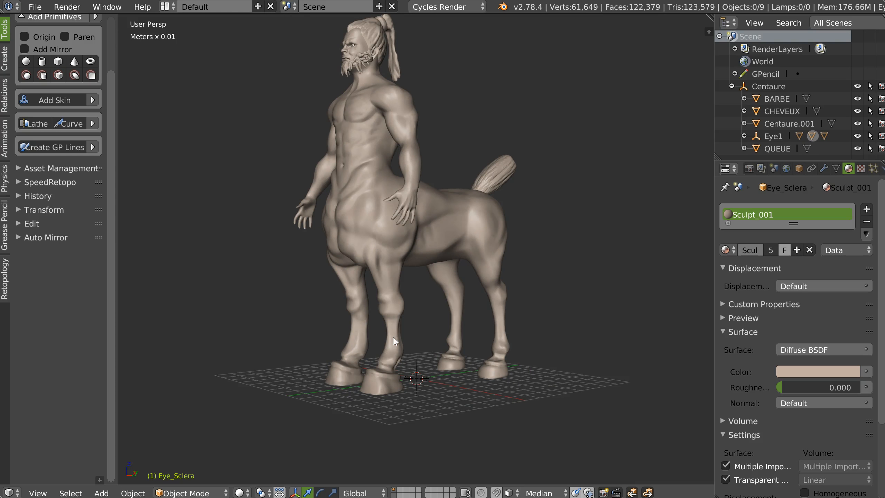
{"action": "middle_click_drag", "start_coordinate": [394, 323], "coordinate": [433, 301]}
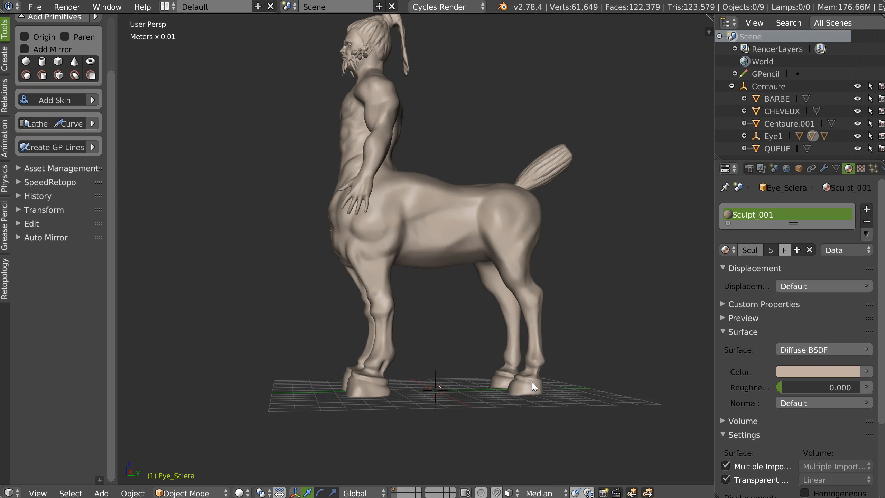
{"action": "middle_click_drag", "start_coordinate": [524, 402], "coordinate": [391, 358]}
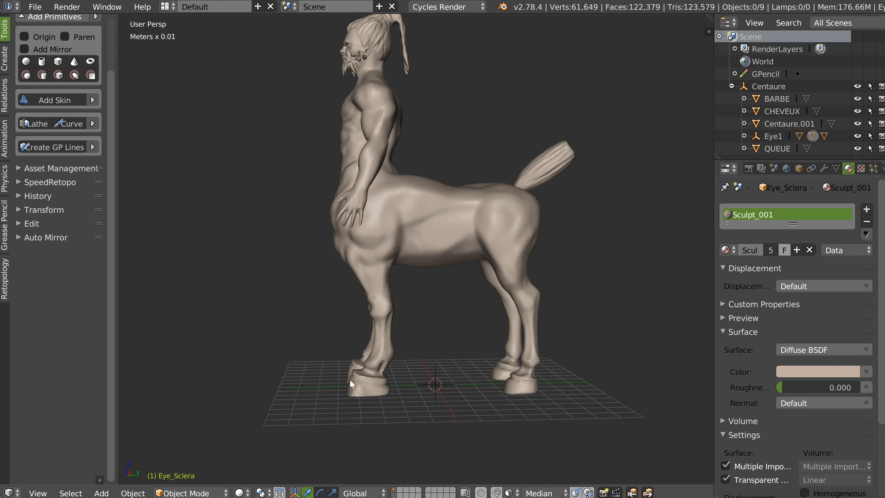
{"action": "mouse_move", "coordinate": [329, 359]}
{"action": "middle_mouse_down"}
{"action": "mouse_move", "coordinate": [407, 355]}
{"action": "mouse_move", "coordinate": [375, 361]}
{"action": "mouse_move", "coordinate": [314, 206]}
{"action": "mouse_move", "coordinate": [402, 233]}
{"action": "mouse_move", "coordinate": [387, 229]}
{"action": "mouse_move", "coordinate": [422, 227]}
{"action": "mouse_move", "coordinate": [292, 228]}
{"action": "mouse_move", "coordinate": [514, 227]}
{"action": "middle_mouse_up"}
Show the wireframe over the shaded centaur and examine the topology of the torso
{"action": "scroll", "coordinate": [370, 226], "scroll_direction": "up", "scroll_amount": 2}
{"action": "middle_click_drag", "start_coordinate": [421, 159], "coordinate": [413, 209], "text": "shift"}
{"action": "middle_click_drag", "start_coordinate": [355, 228], "coordinate": [383, 216]}
{"action": "scroll", "coordinate": [383, 216], "scroll_direction": "up", "scroll_amount": 2}
Widen the properties editor and remove the Mirror modifier from the Eye_Sclera object
{"action": "left_click", "coordinate": [823, 169]}
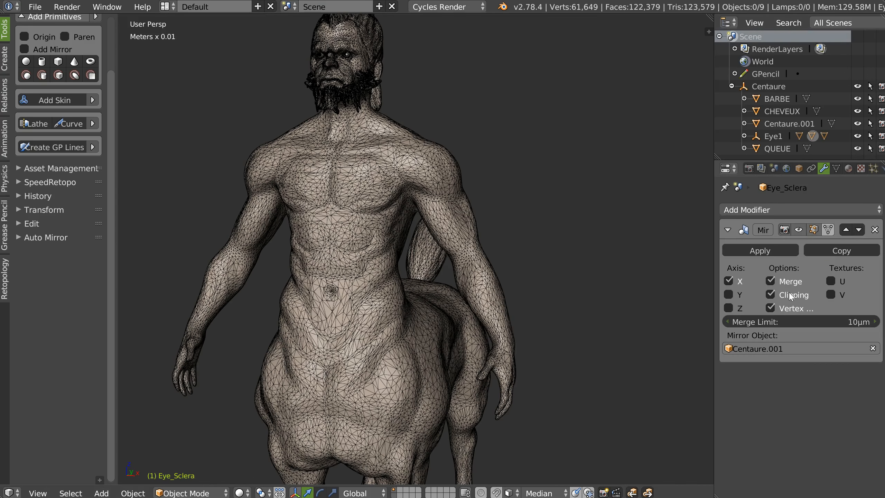
{"action": "left_click", "coordinate": [801, 232]}
{"action": "left_click", "coordinate": [798, 231]}
{"action": "left_click_drag", "start_coordinate": [713, 254], "coordinate": [677, 254]}
{"action": "left_click", "coordinate": [789, 230]}
{"action": "left_click", "coordinate": [789, 229]}
{"action": "left_click", "coordinate": [873, 229]}
Select the Centaure.001 body, switch it to Sculpt Mode and hide its wireframe
{"action": "middle_click_drag", "start_coordinate": [408, 273], "coordinate": [499, 334]}
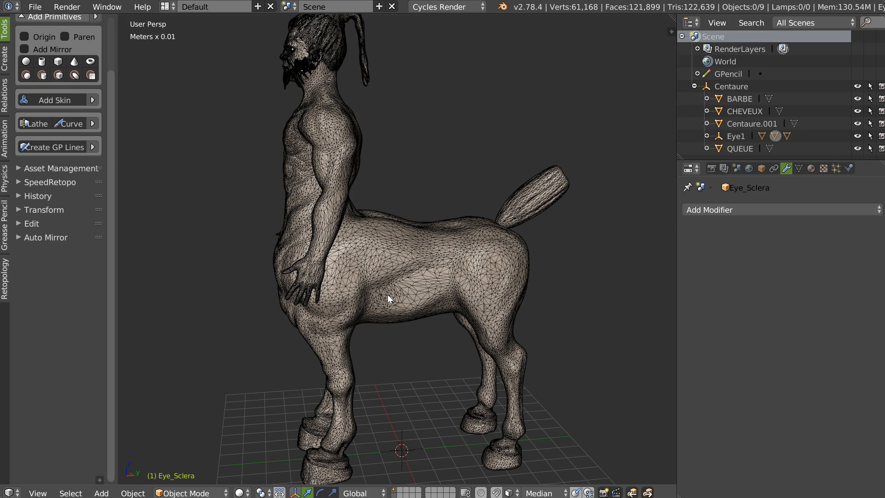
{"action": "mouse_move", "coordinate": [430, 187]}
{"action": "middle_mouse_down"}
{"action": "mouse_move", "coordinate": [364, 241]}
{"action": "mouse_move", "coordinate": [363, 233]}
{"action": "mouse_move", "coordinate": [344, 237]}
{"action": "mouse_move", "coordinate": [380, 243]}
{"action": "middle_mouse_up"}
{"action": "right_click", "coordinate": [338, 240]}
{"action": "key", "text": "Tab"}
{"action": "left_click", "coordinate": [409, 198]}
{"action": "key", "text": "shift+z"}
{"action": "left_click", "coordinate": [439, 234]}
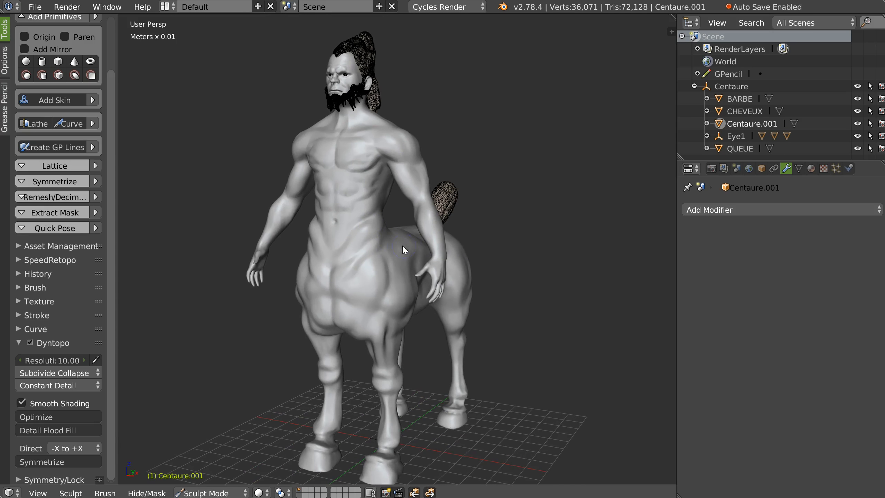
Display the Sculpt_001 material settings of the body and enable Show Diffuse Color for sculpting
{"action": "left_click", "coordinate": [812, 169]}
{"action": "scroll", "coordinate": [784, 314], "scroll_direction": "down", "scroll_amount": 5}
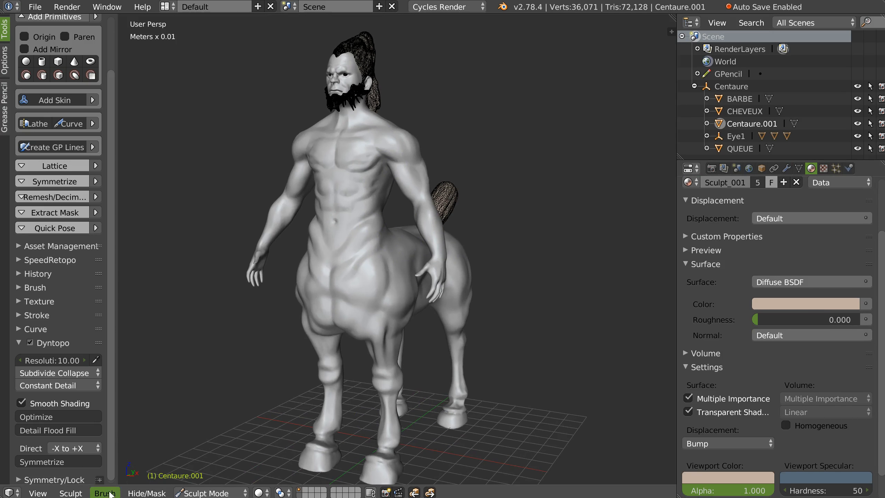
{"action": "left_click", "coordinate": [71, 492]}
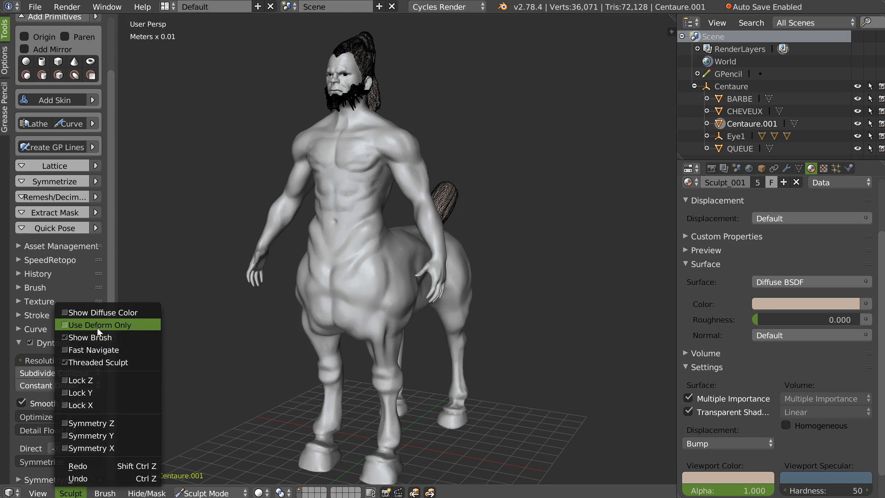
{"action": "left_click", "coordinate": [71, 313]}
{"action": "middle_click_drag", "start_coordinate": [398, 157], "coordinate": [423, 193]}
{"action": "scroll", "coordinate": [423, 193], "scroll_direction": "up", "scroll_amount": 2}
{"action": "middle_click_drag", "start_coordinate": [360, 194], "coordinate": [397, 191]}
Turn on X-axis symmetry for sculpting and enlarge the brush radius
{"action": "right_click", "coordinate": [412, 198]}
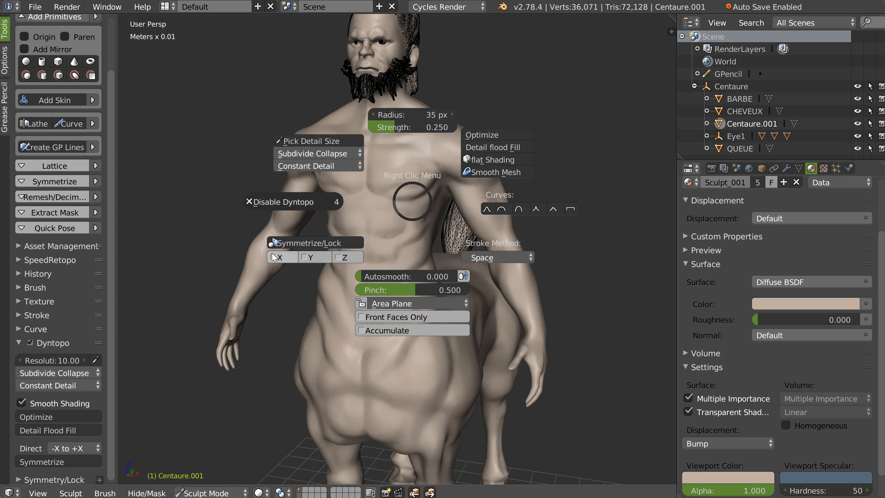
{"action": "left_click", "coordinate": [273, 256]}
{"action": "key", "text": "f"}
{"action": "left_click", "coordinate": [414, 210]}
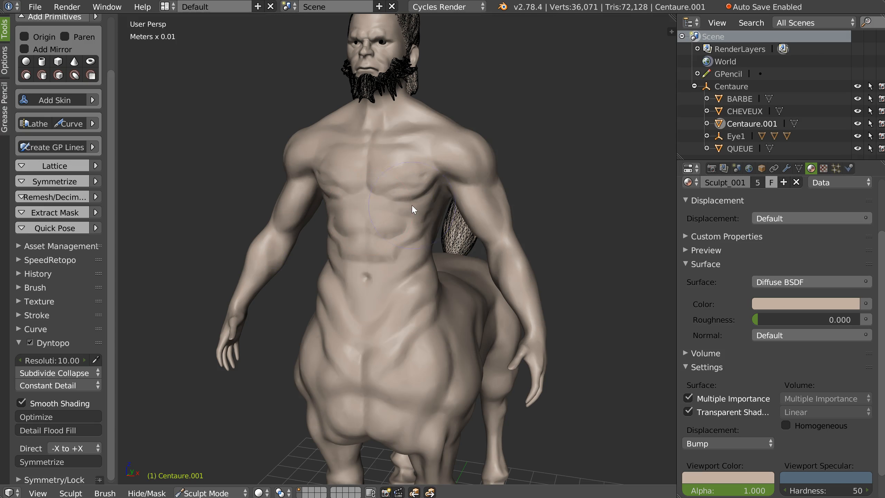
Smooth the muscle detail on the centaur's chest, shoulders, arms and abdomen
{"action": "mouse_move", "coordinate": [408, 186]}
{"action": "left_mouse_down", "text": "shift"}
{"action": "mouse_move", "coordinate": [369, 214]}
{"action": "mouse_move", "coordinate": [433, 203]}
{"action": "mouse_move", "coordinate": [372, 263]}
{"action": "left_mouse_up", "text": "shift"}
{"action": "middle_click_drag", "start_coordinate": [440, 196], "coordinate": [427, 185]}
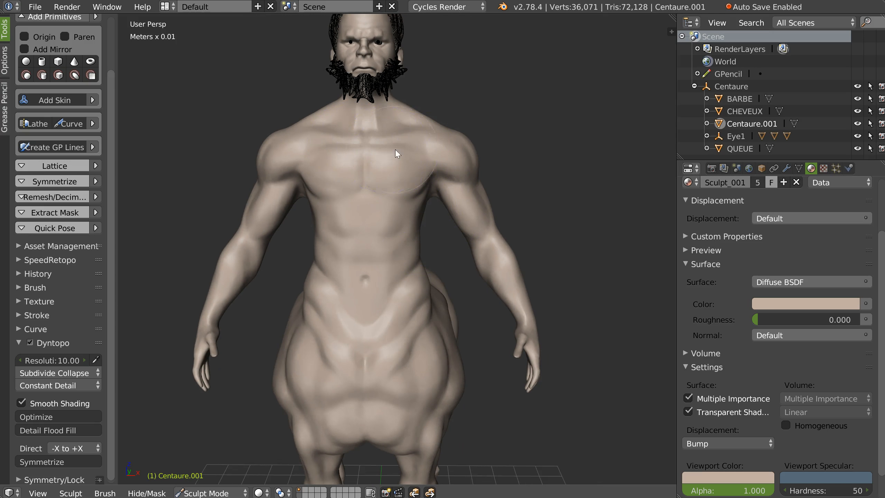
{"action": "mouse_move", "coordinate": [476, 161]}
{"action": "left_mouse_down", "text": "shift"}
{"action": "mouse_move", "coordinate": [491, 223]}
{"action": "mouse_move", "coordinate": [480, 163]}
{"action": "mouse_move", "coordinate": [462, 135]}
{"action": "mouse_move", "coordinate": [488, 241]}
{"action": "mouse_move", "coordinate": [524, 295]}
{"action": "left_mouse_up", "text": "shift"}
{"action": "mouse_move", "coordinate": [356, 295]}
{"action": "left_mouse_down", "text": "shift"}
{"action": "mouse_move", "coordinate": [404, 221]}
{"action": "mouse_move", "coordinate": [409, 285]}
{"action": "mouse_move", "coordinate": [429, 315]}
{"action": "mouse_move", "coordinate": [427, 349]}
{"action": "mouse_move", "coordinate": [435, 314]}
{"action": "left_mouse_up", "text": "shift"}
Smooth the muscle relief on the centaur's human back down to the waist
{"action": "middle_click_drag", "start_coordinate": [431, 268], "coordinate": [415, 178]}
{"action": "middle_click_drag", "start_coordinate": [374, 120], "coordinate": [397, 124]}
{"action": "middle_click_drag", "start_coordinate": [460, 150], "coordinate": [386, 126]}
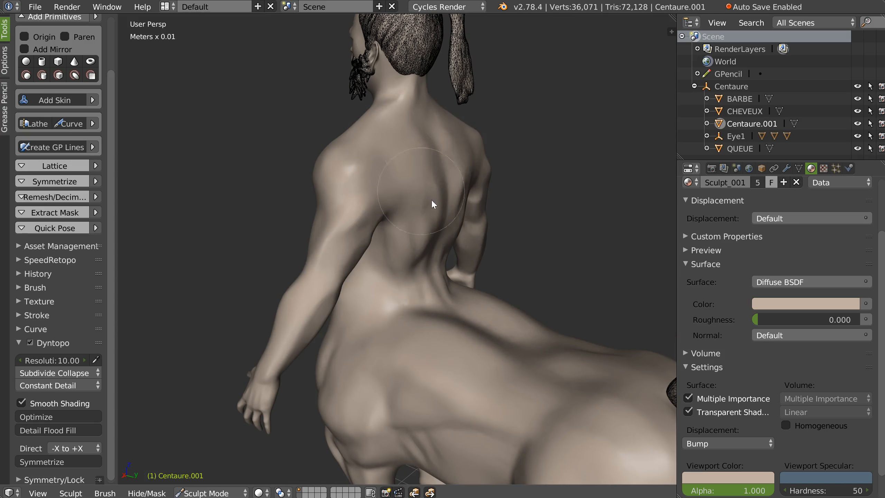
{"action": "left_click_drag", "start_coordinate": [421, 251], "coordinate": [444, 323], "text": "shift"}
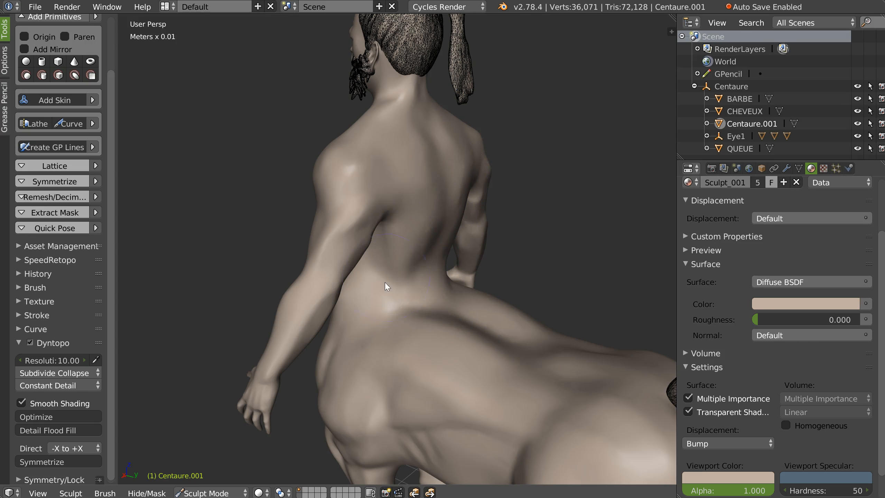
Smooth the remaining muscle relief on the lower back, waist and sides of the human torso
{"action": "mouse_move", "coordinate": [475, 231]}
{"action": "middle_mouse_down"}
{"action": "mouse_move", "coordinate": [432, 211]}
{"action": "mouse_move", "coordinate": [501, 260]}
{"action": "middle_mouse_up"}
{"action": "middle_click_drag", "start_coordinate": [450, 278], "coordinate": [435, 227]}
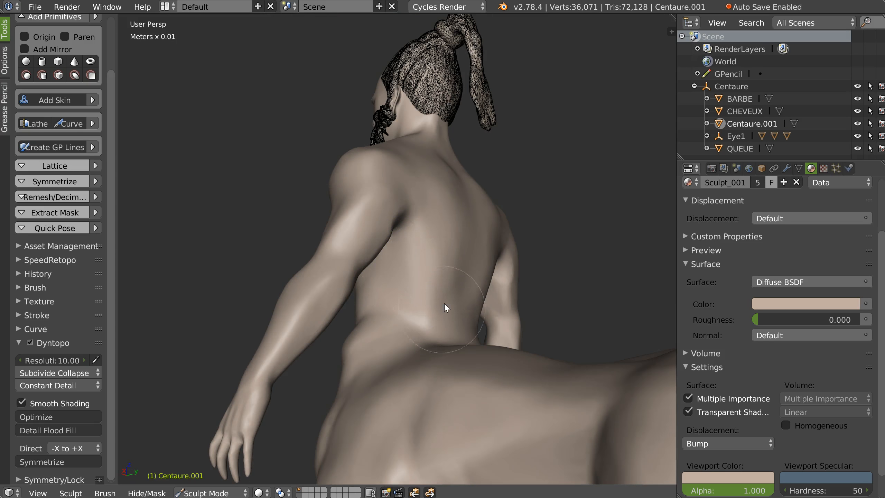
{"action": "middle_click_drag", "start_coordinate": [393, 272], "coordinate": [420, 257]}
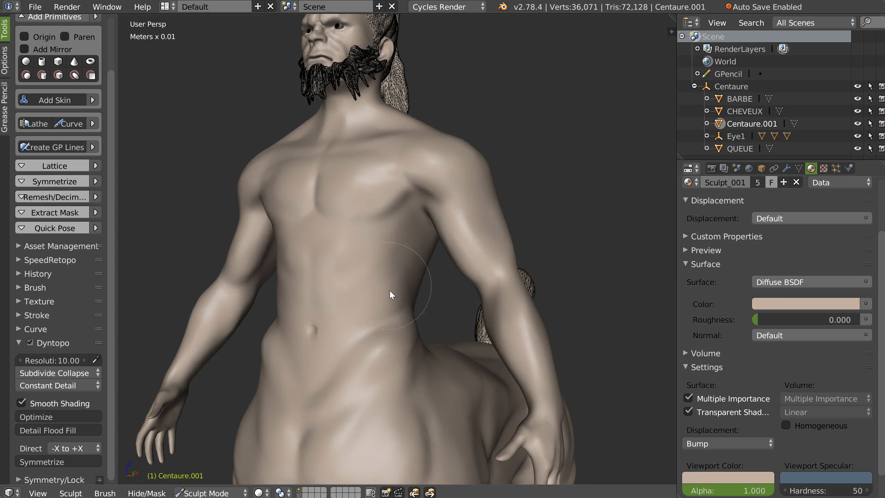
Smooth the lower abdomen, horse chest and front legs of the centaur
{"action": "middle_click_drag", "start_coordinate": [397, 291], "coordinate": [387, 137]}
{"action": "scroll", "coordinate": [387, 265], "scroll_direction": "down", "scroll_amount": 3}
{"action": "scroll", "coordinate": [384, 150], "scroll_direction": "down", "scroll_amount": 3}
{"action": "scroll", "coordinate": [401, 199], "scroll_direction": "up", "scroll_amount": 3}
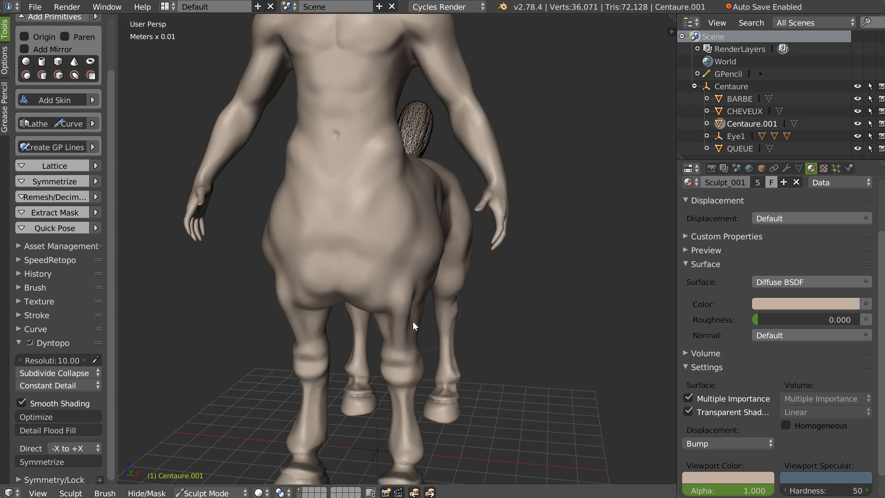
{"action": "mouse_move", "coordinate": [387, 364]}
{"action": "left_mouse_down", "text": "shift"}
{"action": "mouse_move", "coordinate": [406, 377]}
{"action": "mouse_move", "coordinate": [393, 436]}
{"action": "left_mouse_up", "text": "shift"}
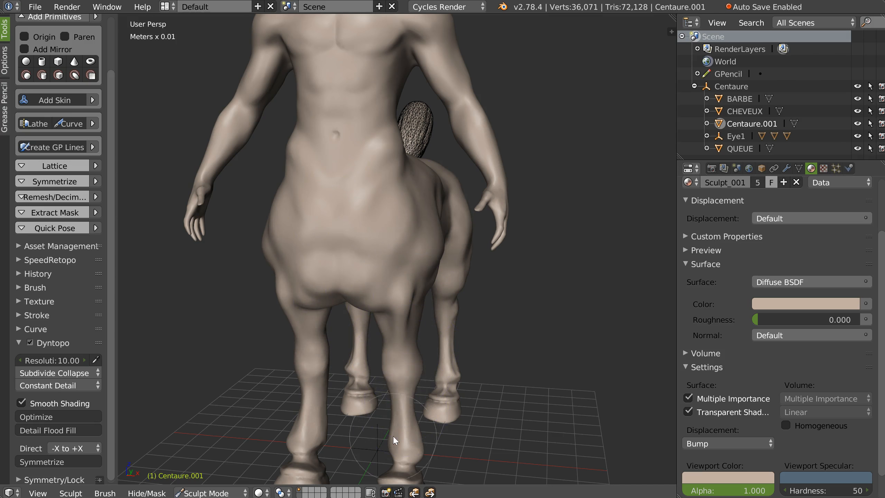
{"action": "left_click_drag", "start_coordinate": [418, 288], "coordinate": [403, 298], "text": "shift"}
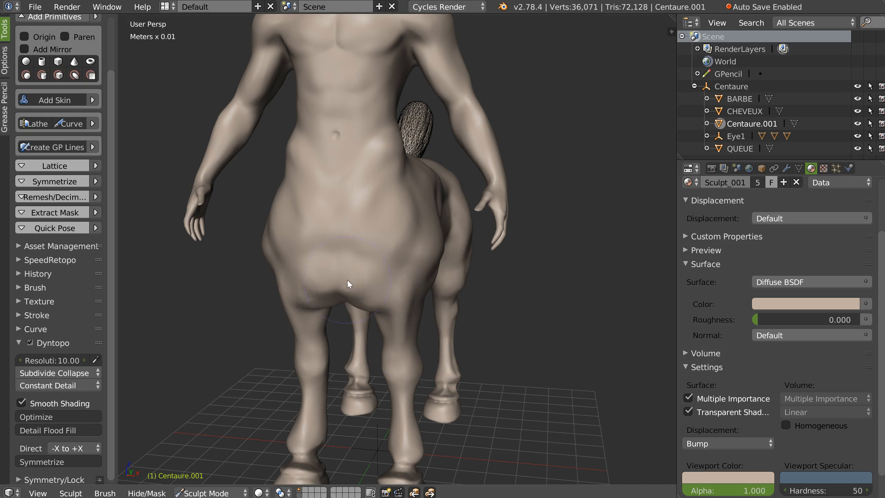
Smooth the horse body's shoulder, flank, back and hindquarters
{"action": "mouse_move", "coordinate": [425, 256]}
{"action": "middle_mouse_down"}
{"action": "mouse_move", "coordinate": [405, 247]}
{"action": "mouse_move", "coordinate": [457, 237]}
{"action": "middle_mouse_up"}
{"action": "scroll", "coordinate": [452, 236], "scroll_direction": "up", "scroll_amount": 3}
{"action": "mouse_move", "coordinate": [483, 237]}
{"action": "left_mouse_down", "text": "shift"}
{"action": "mouse_move", "coordinate": [456, 303]}
{"action": "mouse_move", "coordinate": [466, 317]}
{"action": "left_mouse_up", "text": "shift"}
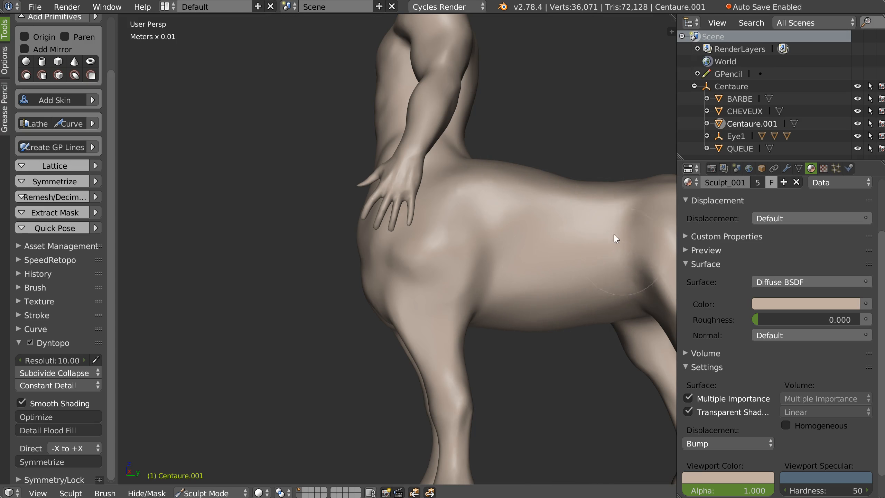
{"action": "middle_click_drag", "start_coordinate": [558, 253], "coordinate": [449, 281]}
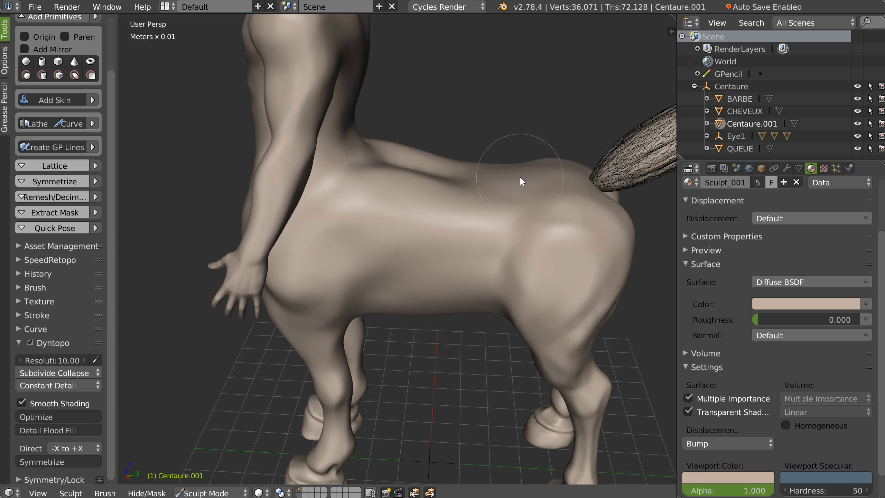
{"action": "middle_click_drag", "start_coordinate": [587, 301], "coordinate": [610, 282]}
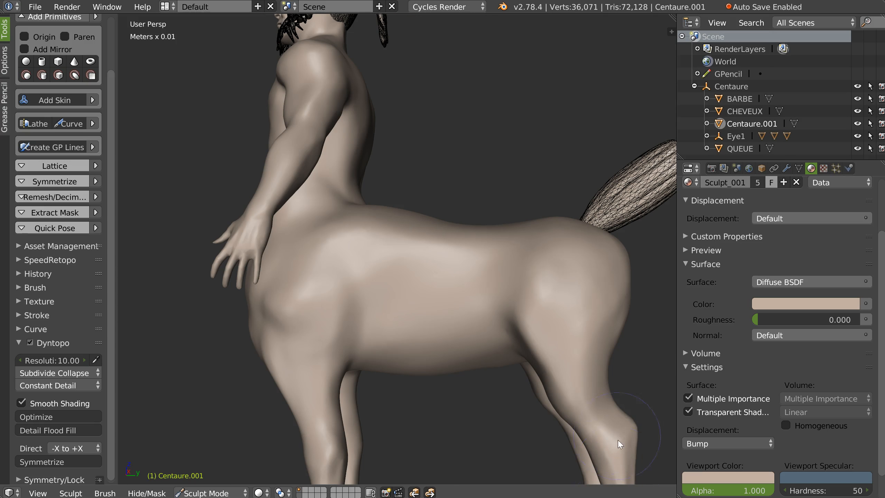
Smooth the lower front and hind legs down to the fetlocks and hooves
{"action": "mouse_move", "coordinate": [522, 302]}
{"action": "middle_mouse_down"}
{"action": "mouse_move", "coordinate": [529, 297]}
{"action": "mouse_move", "coordinate": [436, 299]}
{"action": "mouse_move", "coordinate": [377, 328]}
{"action": "mouse_move", "coordinate": [574, 286]}
{"action": "mouse_move", "coordinate": [448, 193]}
{"action": "middle_mouse_up"}
{"action": "scroll", "coordinate": [436, 298], "scroll_direction": "down", "scroll_amount": 3}
{"action": "scroll", "coordinate": [516, 237], "scroll_direction": "up", "scroll_amount": 2}
{"action": "middle_click_drag", "start_coordinate": [517, 237], "coordinate": [527, 203]}
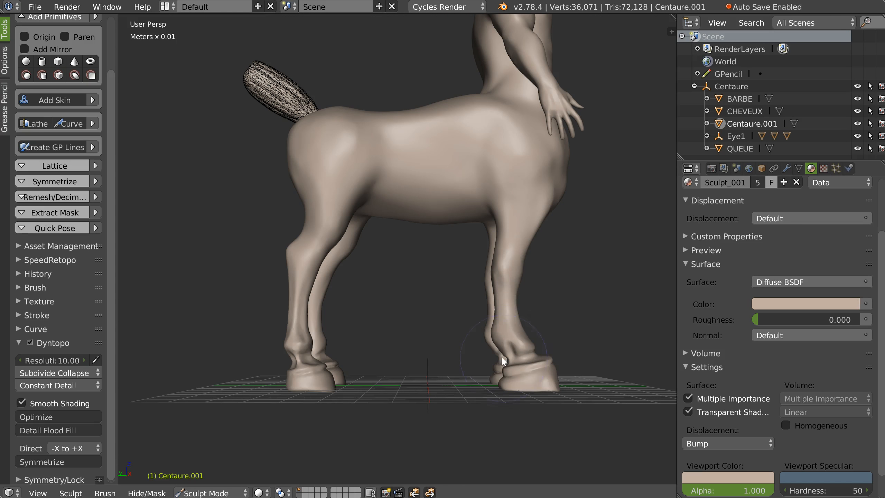
{"action": "middle_click_drag", "start_coordinate": [595, 368], "coordinate": [468, 341]}
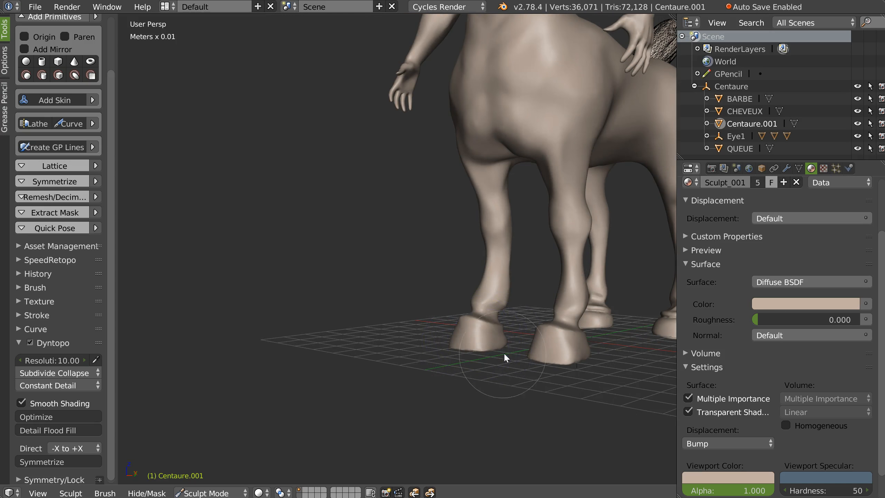
{"action": "middle_click_drag", "start_coordinate": [567, 348], "coordinate": [414, 233]}
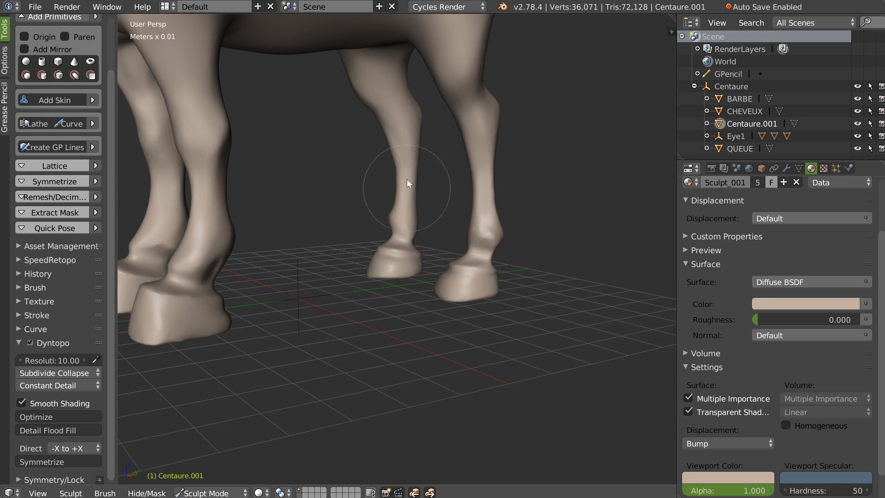
{"action": "middle_click_drag", "start_coordinate": [493, 275], "coordinate": [487, 175]}
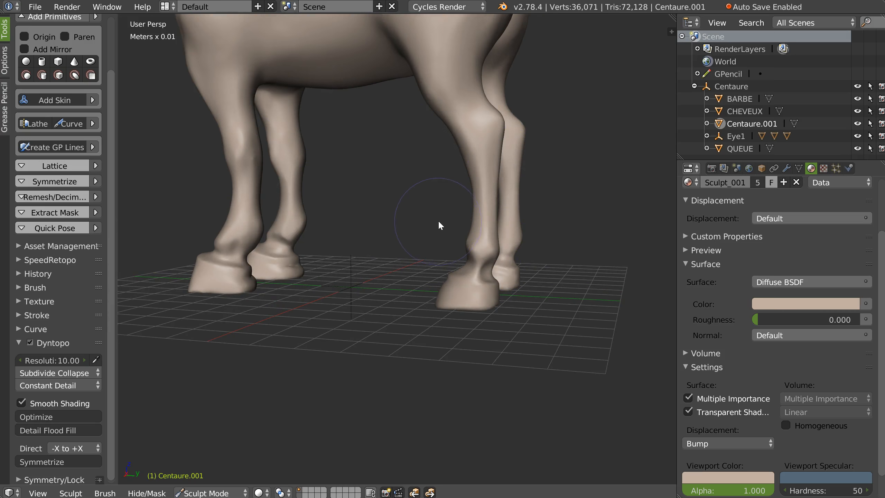
Try to thicken the hind leg with a stroke of the Inflate/Deflate brush and undo it
{"action": "key", "text": "w"}
{"action": "left_click", "coordinate": [301, 275]}
{"action": "mouse_move", "coordinate": [476, 132]}
{"action": "left_mouse_down"}
{"action": "mouse_move", "coordinate": [485, 173]}
{"action": "mouse_move", "coordinate": [476, 241]}
{"action": "left_mouse_up"}
{"action": "key", "text": "ctrl+z"}
Choose the Inflate/Deflate brush and disable Dyntopo with the mesh wireframe displayed on the legs
{"action": "middle_click_drag", "start_coordinate": [466, 198], "coordinate": [477, 197]}
{"action": "key", "text": "w"}
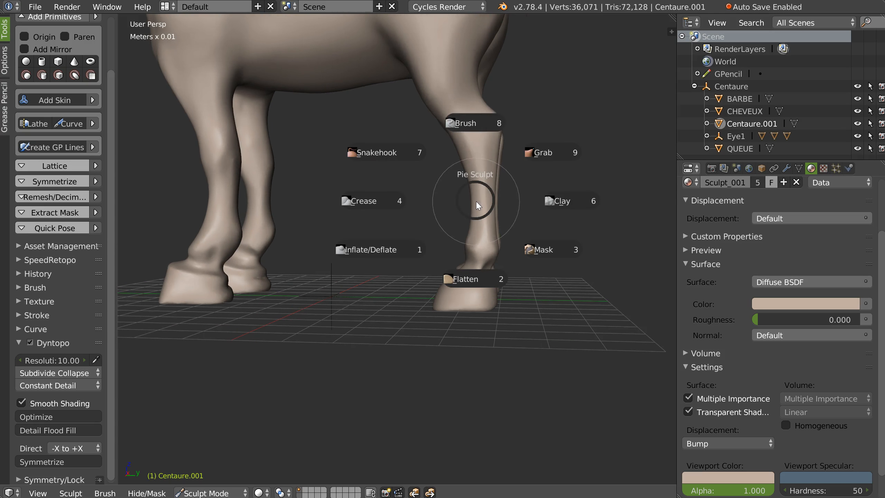
{"action": "left_click", "coordinate": [387, 250]}
{"action": "key", "text": "shift+z"}
{"action": "middle_click_drag", "start_coordinate": [500, 204], "coordinate": [502, 201]}
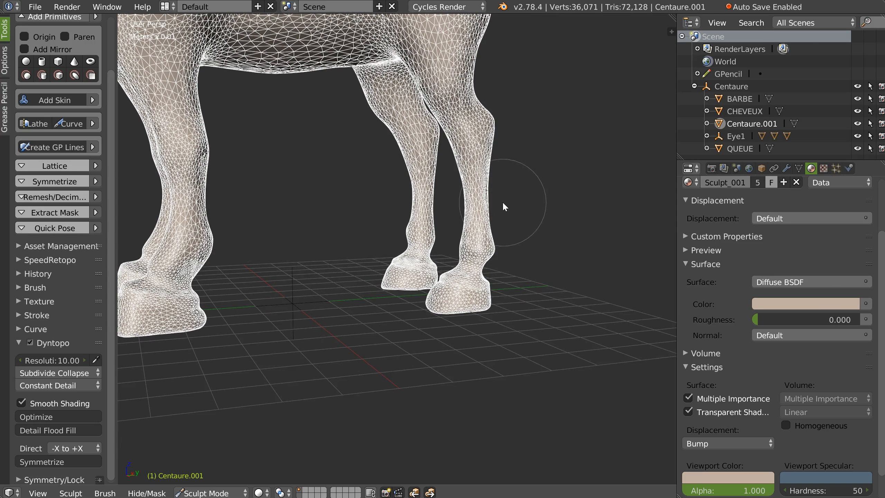
{"action": "key", "text": "w"}
{"action": "right_click", "coordinate": [474, 214]}
{"action": "right_click", "coordinate": [481, 230]}
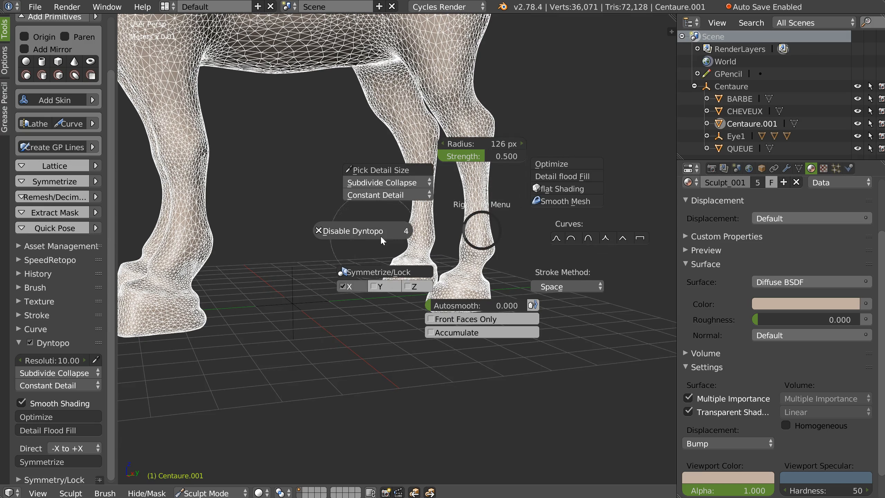
{"action": "left_click", "coordinate": [350, 231]}
{"action": "middle_click_drag", "start_coordinate": [496, 220], "coordinate": [488, 227]}
Hide the wireframe and thicken the centaur's lower legs with the Inflate/Deflate brush
{"action": "key", "text": "w"}
{"action": "left_click", "coordinate": [372, 288]}
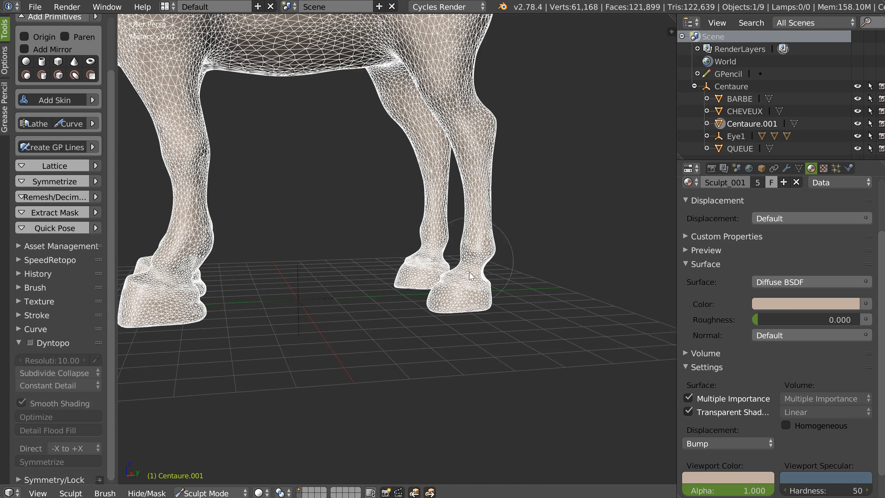
{"action": "key", "text": "shift+z"}
{"action": "left_click", "coordinate": [443, 192]}
{"action": "middle_click_drag", "start_coordinate": [443, 193], "coordinate": [472, 180]}
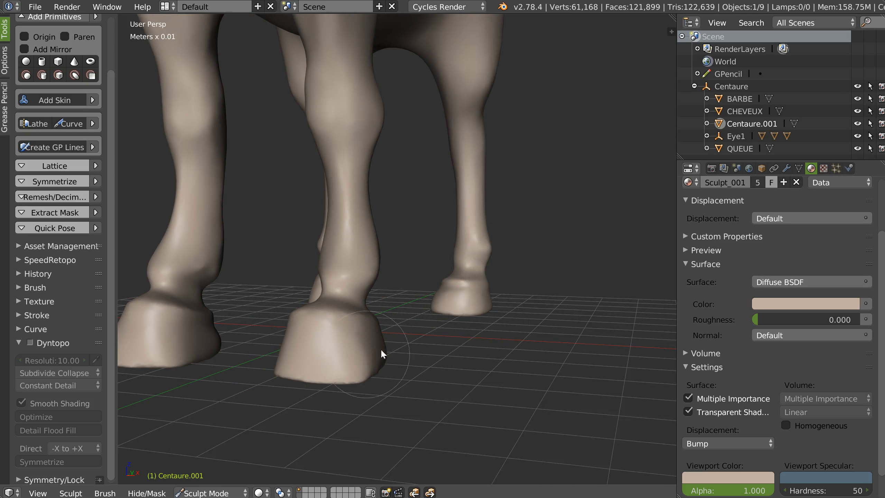
{"action": "middle_click_drag", "start_coordinate": [295, 372], "coordinate": [343, 352]}
{"action": "scroll", "coordinate": [374, 244], "scroll_direction": "down", "scroll_amount": 4}
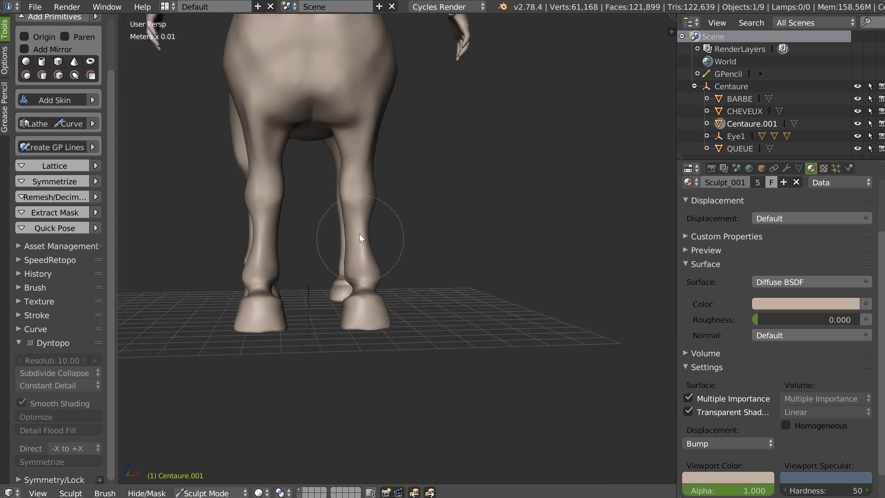
{"action": "middle_click_drag", "start_coordinate": [360, 237], "coordinate": [366, 253], "text": "shift"}
Fill out the haunches and upper hind legs of the horse body with the sculpt brush
{"action": "middle_click_drag", "start_coordinate": [328, 142], "coordinate": [316, 168]}
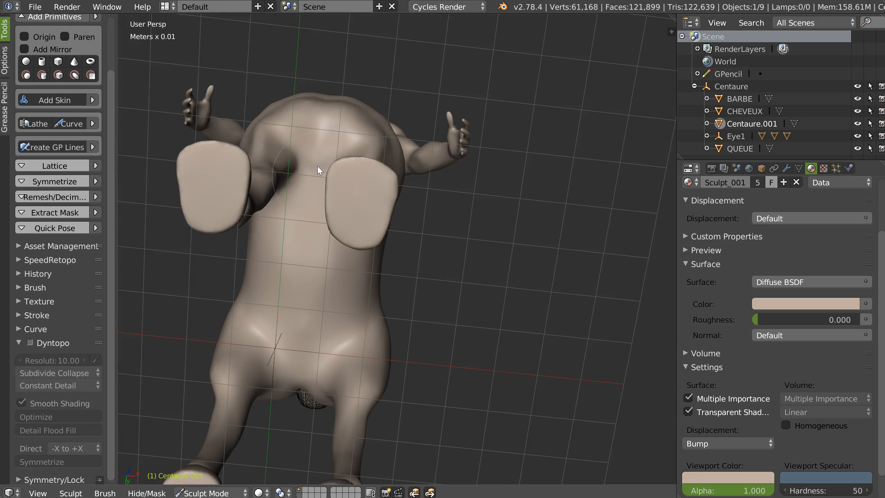
{"action": "mouse_move", "coordinate": [398, 123]}
{"action": "middle_mouse_down"}
{"action": "mouse_move", "coordinate": [389, 166]}
{"action": "mouse_move", "coordinate": [390, 151]}
{"action": "mouse_move", "coordinate": [342, 182]}
{"action": "middle_mouse_up"}
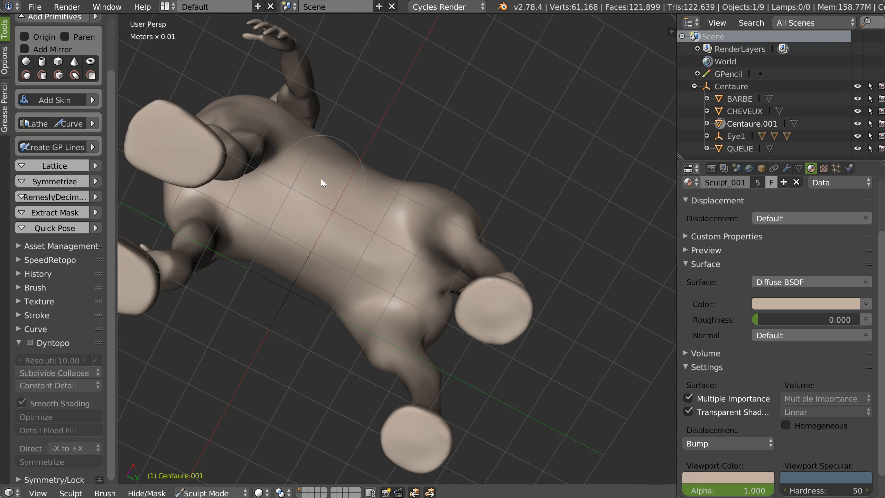
{"action": "middle_click_drag", "start_coordinate": [419, 279], "coordinate": [364, 72]}
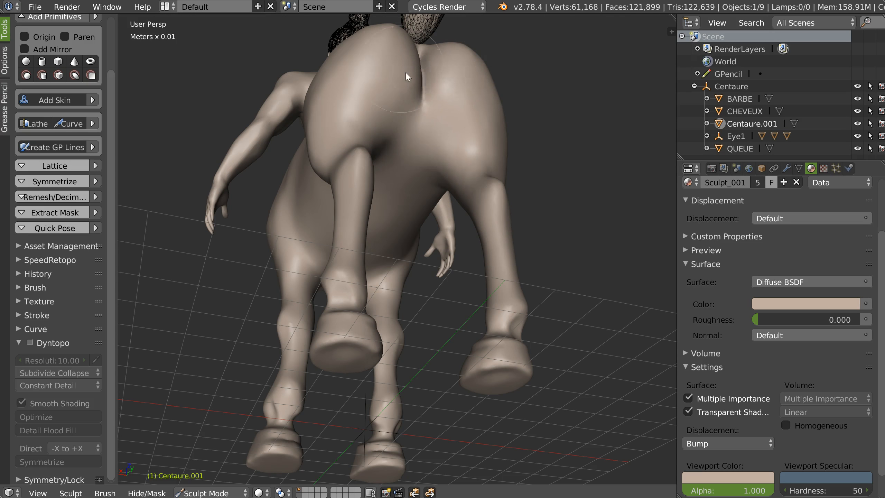
{"action": "middle_click_drag", "start_coordinate": [458, 78], "coordinate": [405, 173]}
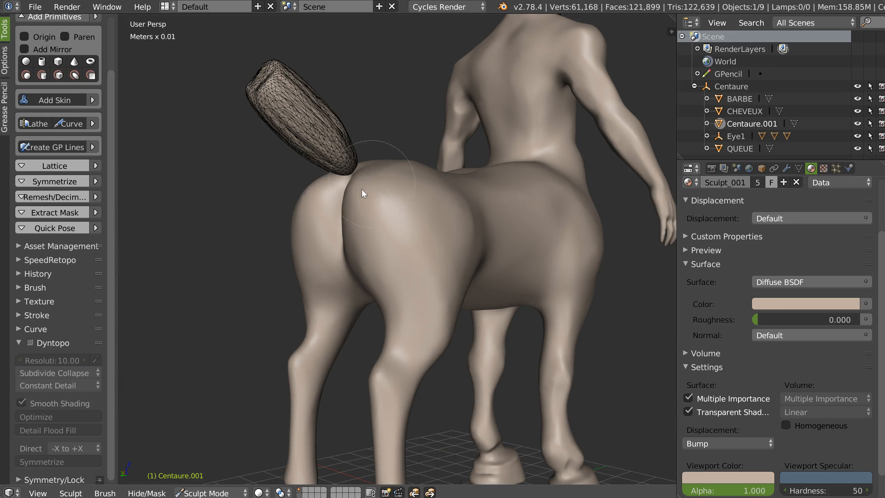
{"action": "mouse_move", "coordinate": [390, 199]}
{"action": "left_mouse_down"}
{"action": "mouse_move", "coordinate": [466, 226]}
{"action": "mouse_move", "coordinate": [454, 184]}
{"action": "mouse_move", "coordinate": [433, 230]}
{"action": "mouse_move", "coordinate": [435, 307]}
{"action": "left_mouse_up"}
{"action": "middle_click_drag", "start_coordinate": [423, 320], "coordinate": [428, 194]}
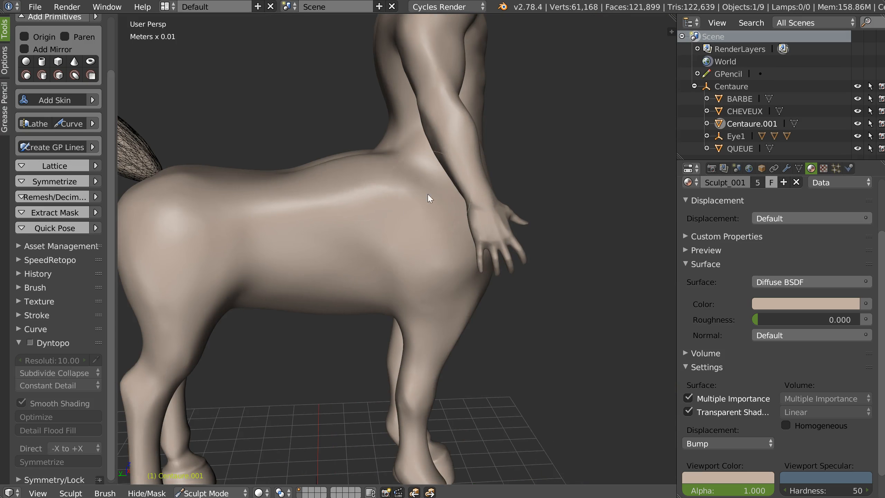
Copy the complete detailed centaur from the other Blender scene and paste it into the sculpting scene in Object Mode
{"action": "scroll", "coordinate": [373, 262], "scroll_direction": "down", "scroll_amount": 3}
{"action": "mouse_move", "coordinate": [373, 261]}
{"action": "middle_mouse_down"}
{"action": "mouse_move", "coordinate": [366, 239]}
{"action": "mouse_move", "coordinate": [310, 259]}
{"action": "mouse_move", "coordinate": [349, 261]}
{"action": "middle_mouse_up"}
{"action": "mouse_move", "coordinate": [536, 151]}
{"action": "middle_mouse_down"}
{"action": "mouse_move", "coordinate": [441, 219]}
{"action": "mouse_move", "coordinate": [456, 196]}
{"action": "mouse_move", "coordinate": [420, 231]}
{"action": "middle_mouse_up"}
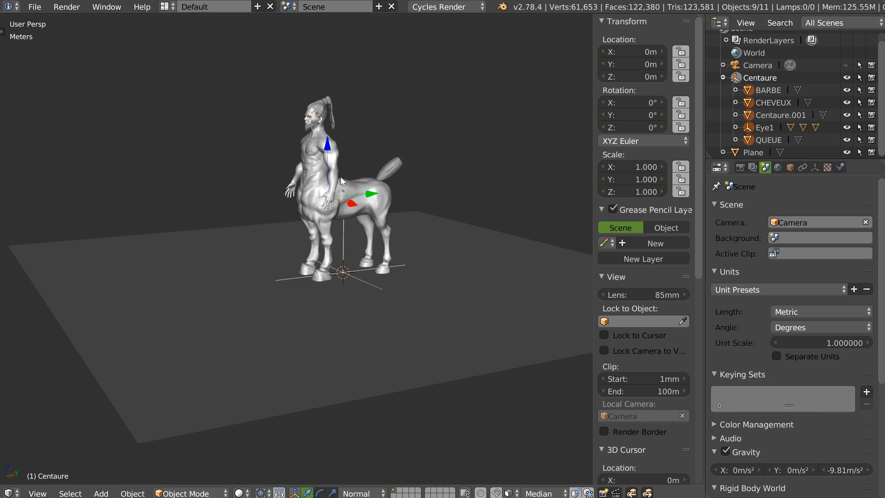
{"action": "key", "text": "ctrl+c"}
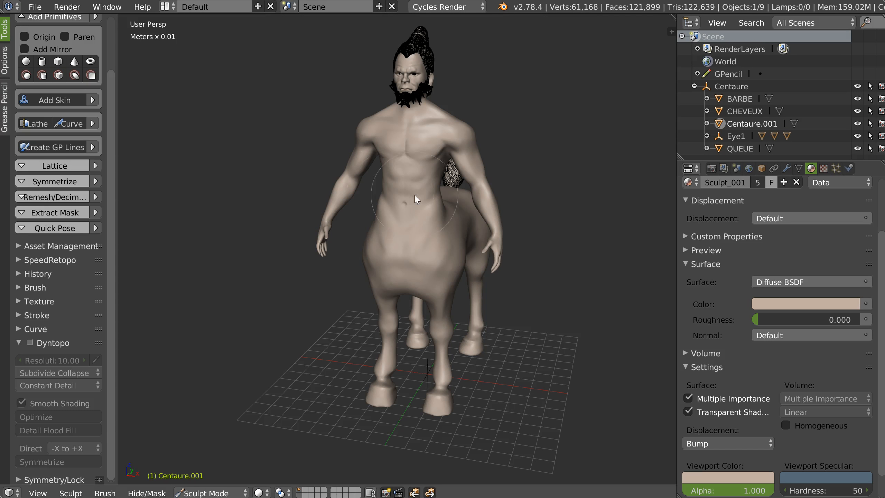
{"action": "scroll", "coordinate": [415, 195], "scroll_direction": "down", "scroll_amount": 3}
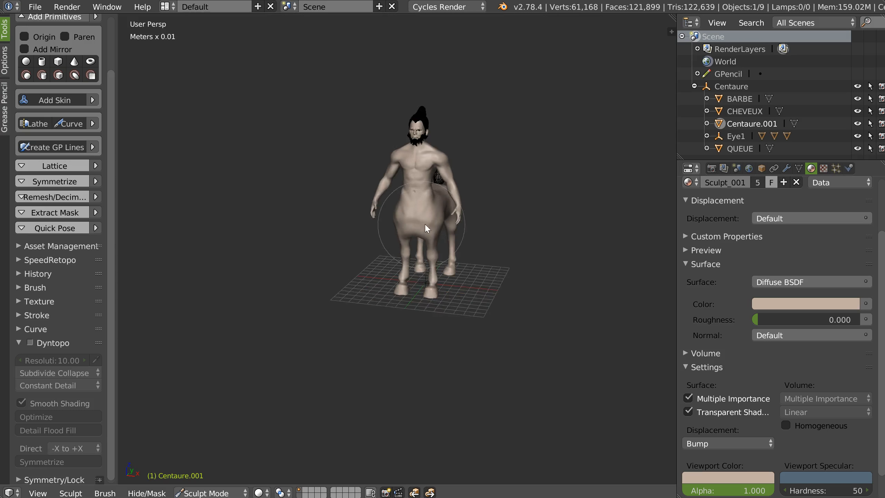
{"action": "scroll", "coordinate": [425, 223], "scroll_direction": "up", "scroll_amount": 2}
{"action": "middle_click_drag", "start_coordinate": [395, 221], "coordinate": [394, 218]}
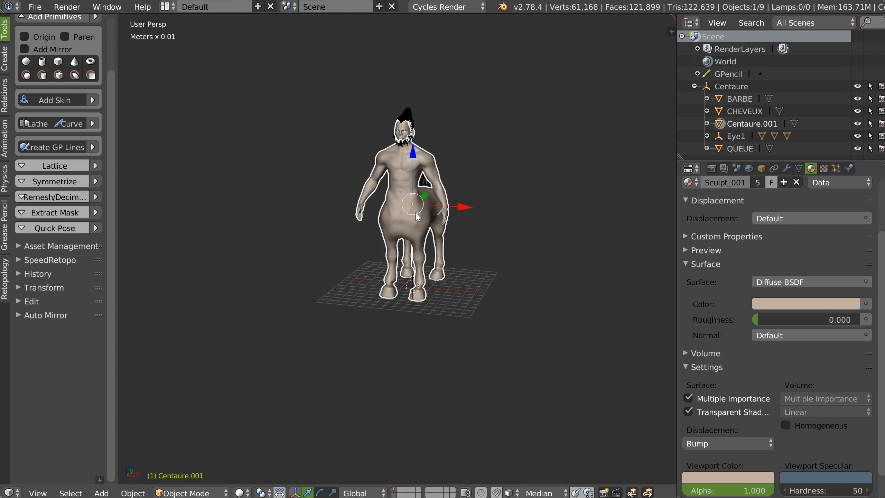
{"action": "key", "text": "ctrl+v"}
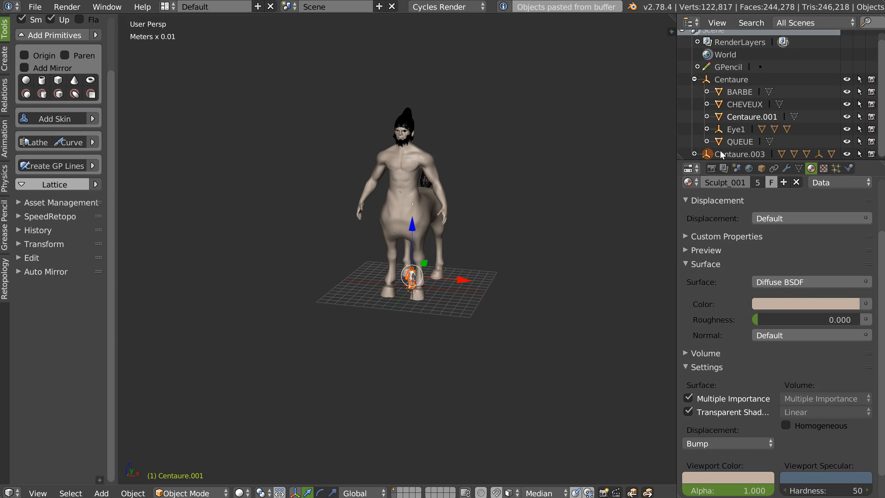
Select the pasted centaur's parent empty, Centaure.003, and scale the model up to match the size of the sculpted centaur
{"action": "left_click", "coordinate": [708, 153]}
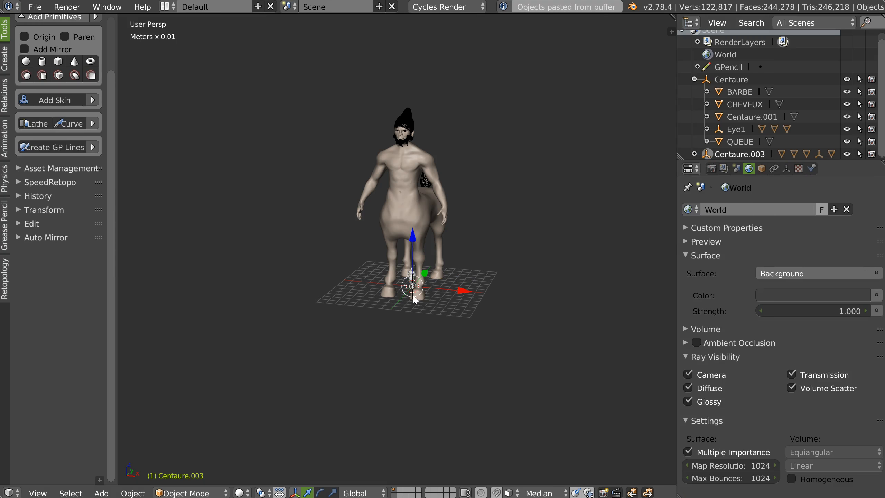
{"action": "key", "text": "s"}
{"action": "key", "text": "Escape"}
{"action": "key", "text": "s"}
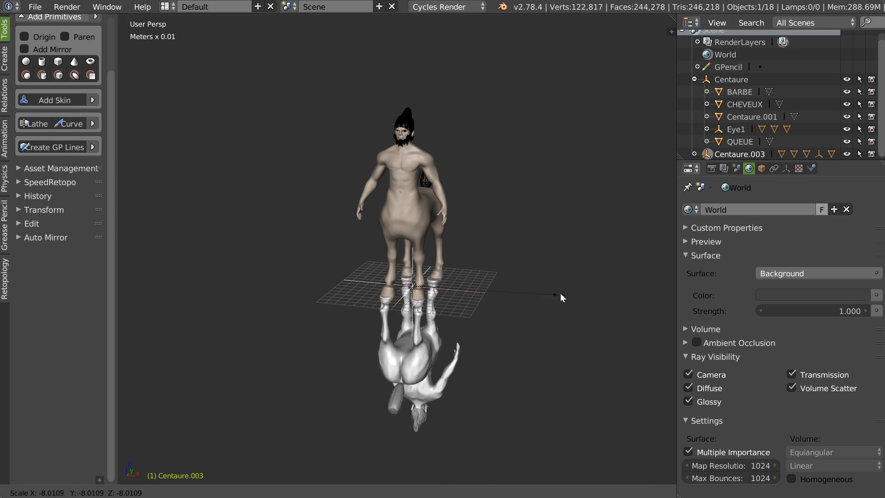
{"action": "key", "text": "Escape"}
{"action": "left_click", "coordinate": [652, 401]}
{"action": "key", "text": "s"}
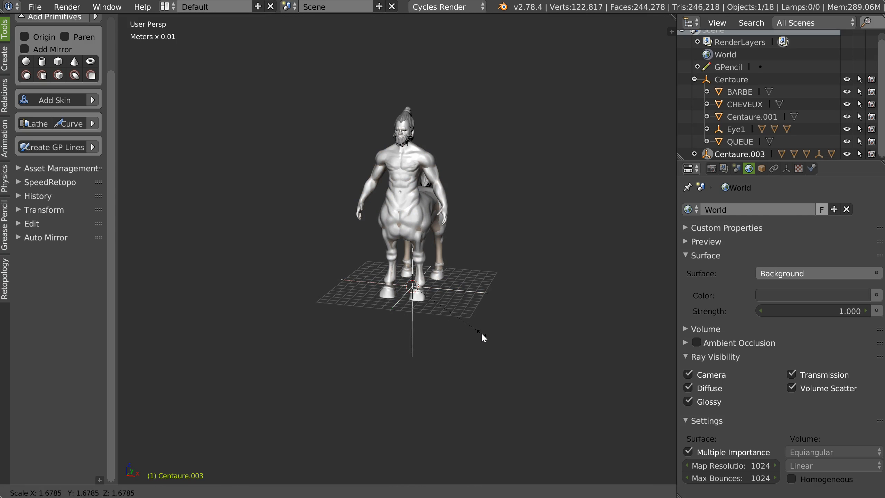
{"action": "left_click", "coordinate": [481, 332]}
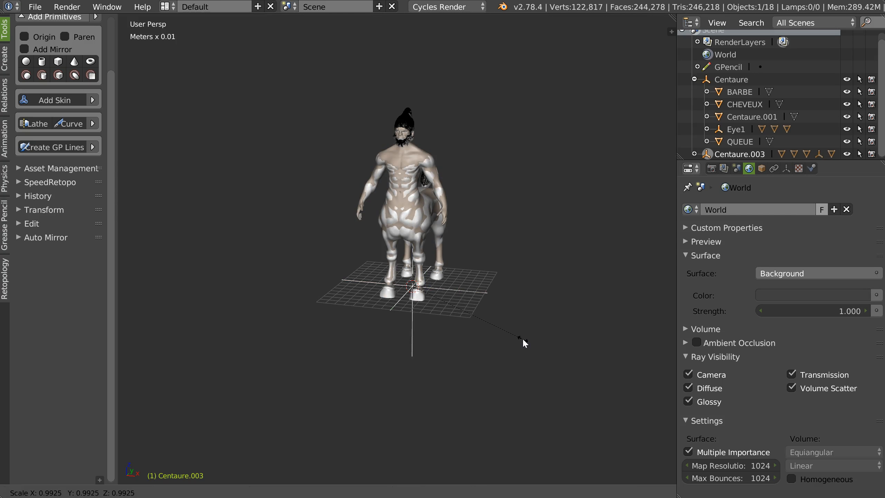
Move the pasted centaur along the X axis so it stands beside the sculpted one, and frame both models
{"action": "left_click_drag", "start_coordinate": [465, 291], "coordinate": [348, 285]}
{"action": "key", "text": "Home"}
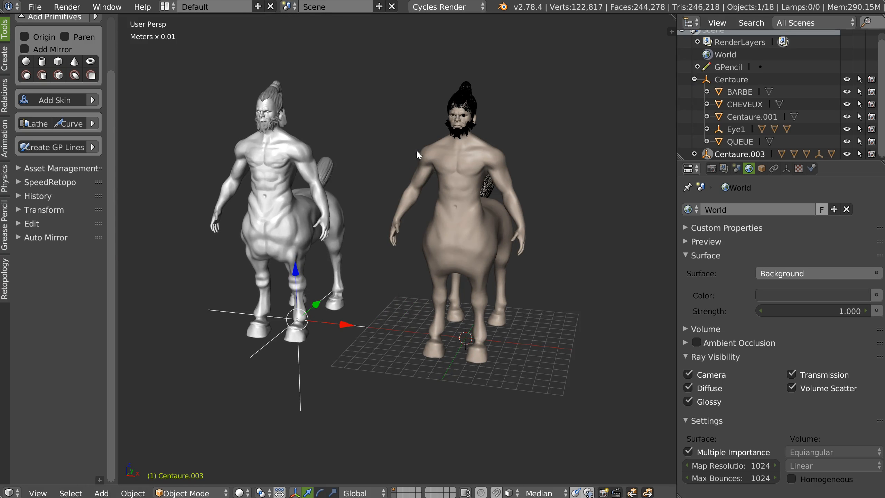
{"action": "key", "text": "z"}
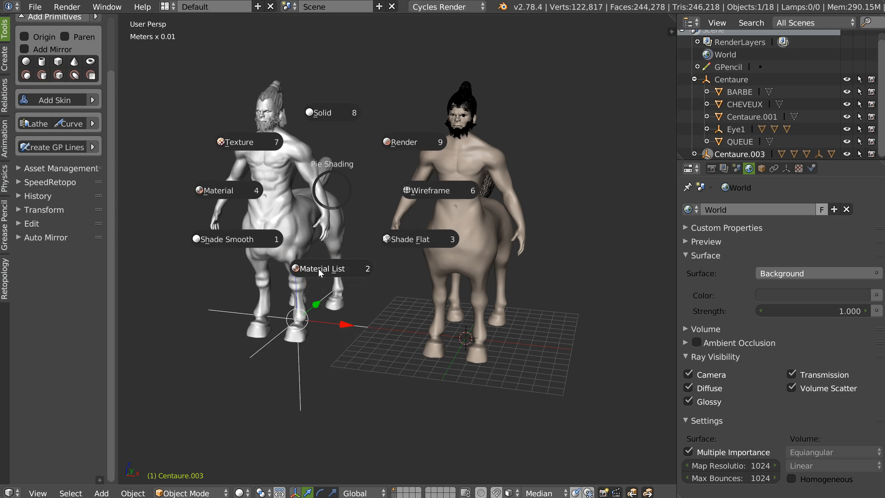
{"action": "left_click", "coordinate": [318, 268]}
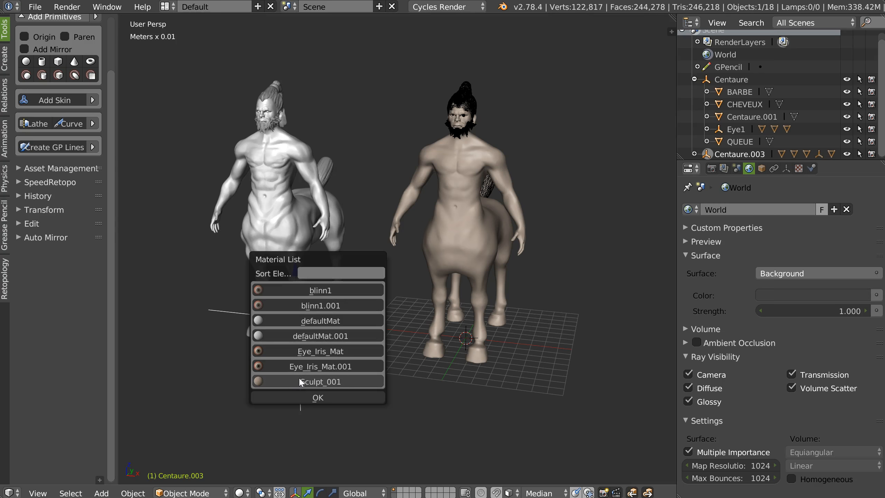
{"action": "left_click", "coordinate": [317, 398]}
Select all parts of the pasted centaur, assign them the Sculpt_001 material, and deselect everything
{"action": "key", "text": "b"}
{"action": "left_click_drag", "start_coordinate": [370, 49], "coordinate": [156, 374]}
{"action": "key", "text": "z"}
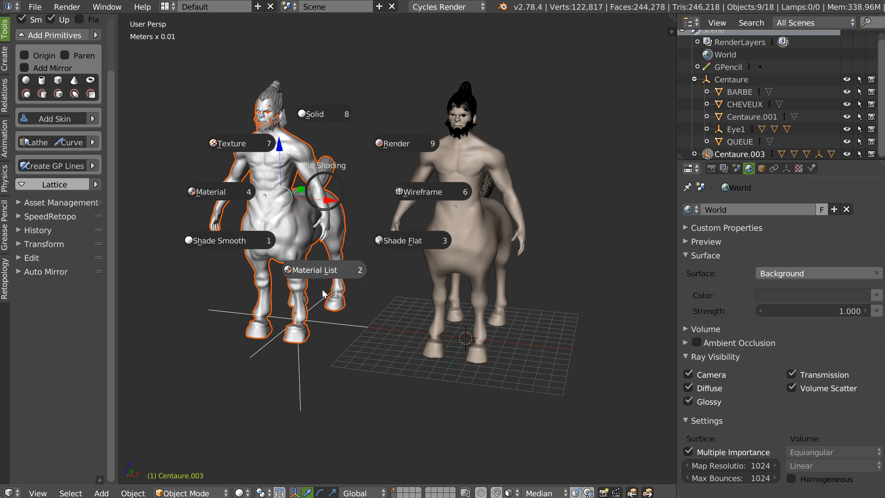
{"action": "left_click", "coordinate": [322, 295]}
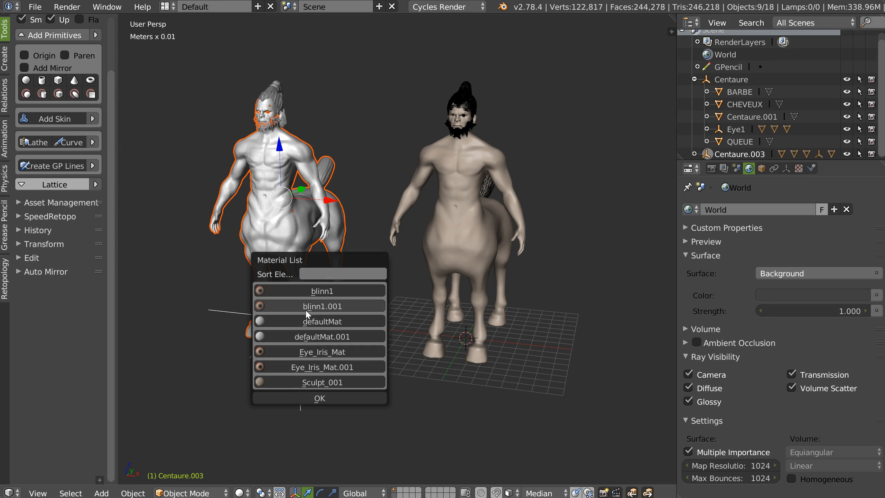
{"action": "left_click", "coordinate": [283, 382]}
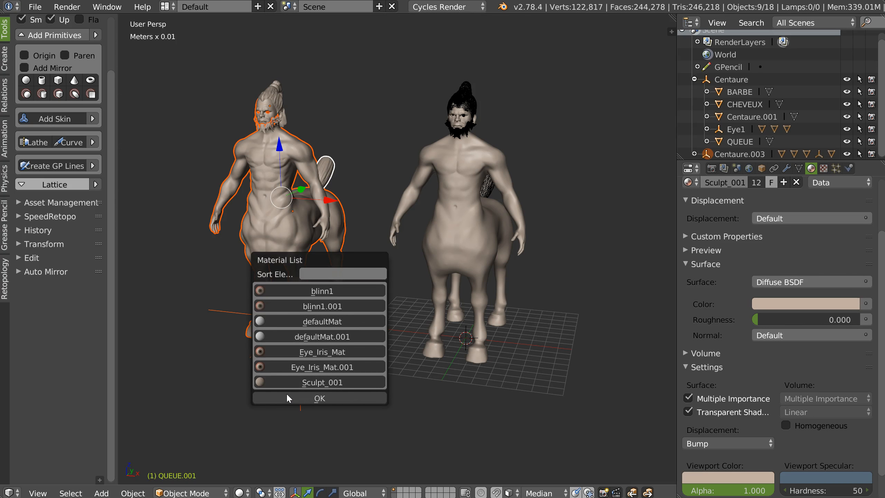
{"action": "left_click", "coordinate": [286, 398]}
{"action": "middle_click_drag", "start_coordinate": [358, 153], "coordinate": [444, 126]}
{"action": "key", "text": "a"}
Turn off the wireframe display on the sculpted centaur's beard and hair, and clear the selection
{"action": "scroll", "coordinate": [328, 144], "scroll_direction": "up", "scroll_amount": 10}
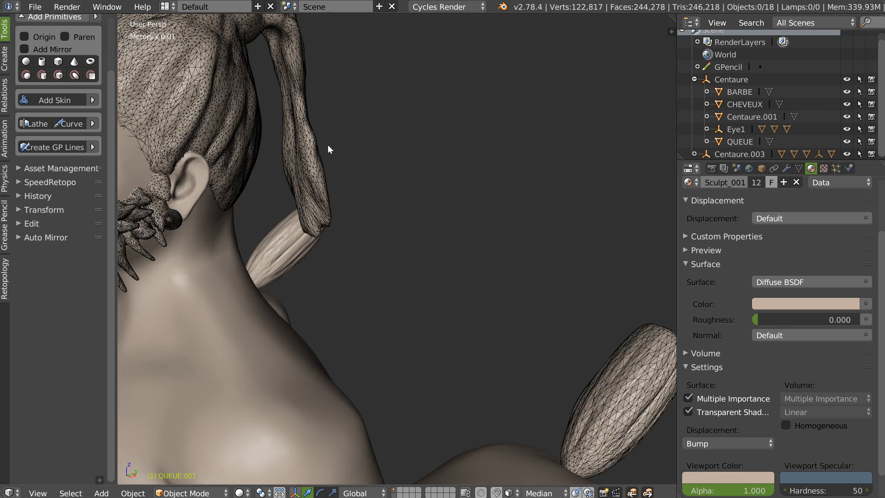
{"action": "middle_click_drag", "start_coordinate": [327, 144], "coordinate": [316, 180]}
{"action": "right_click", "coordinate": [285, 220]}
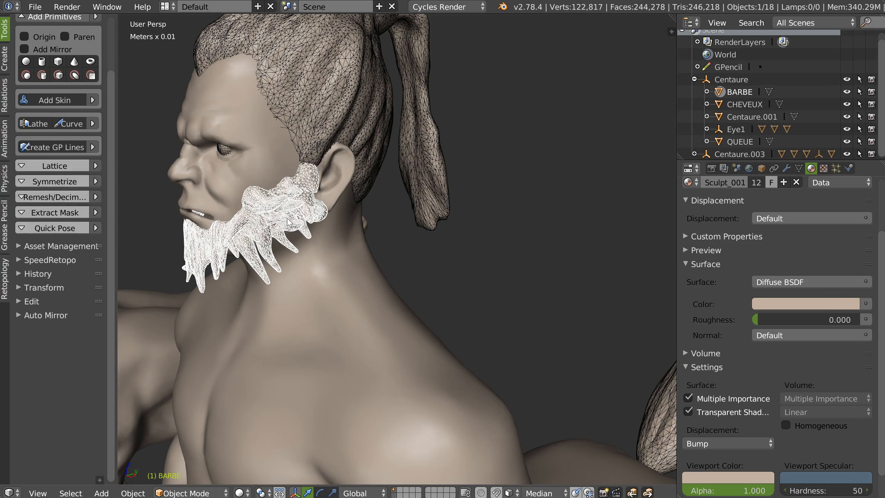
{"action": "right_click", "coordinate": [343, 103], "text": "shift"}
{"action": "scroll", "coordinate": [460, 63], "scroll_direction": "down", "scroll_amount": 8}
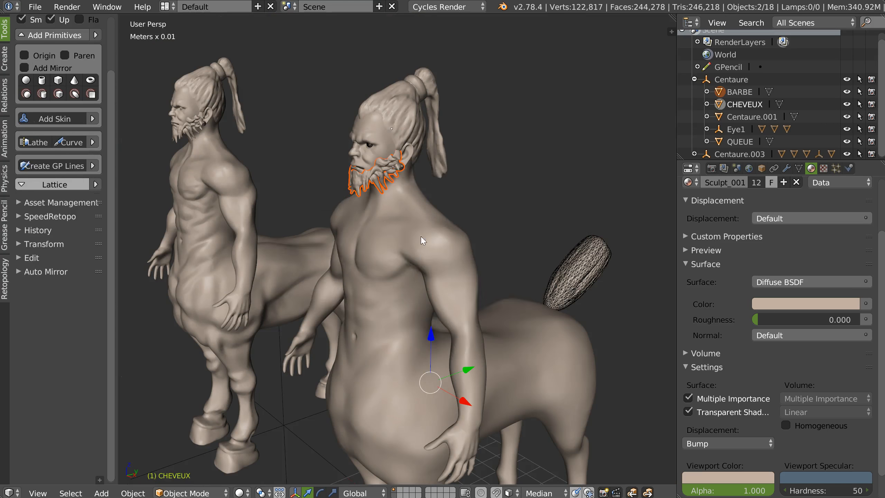
{"action": "key", "text": "a"}
{"action": "middle_click_drag", "start_coordinate": [472, 203], "coordinate": [511, 193]}
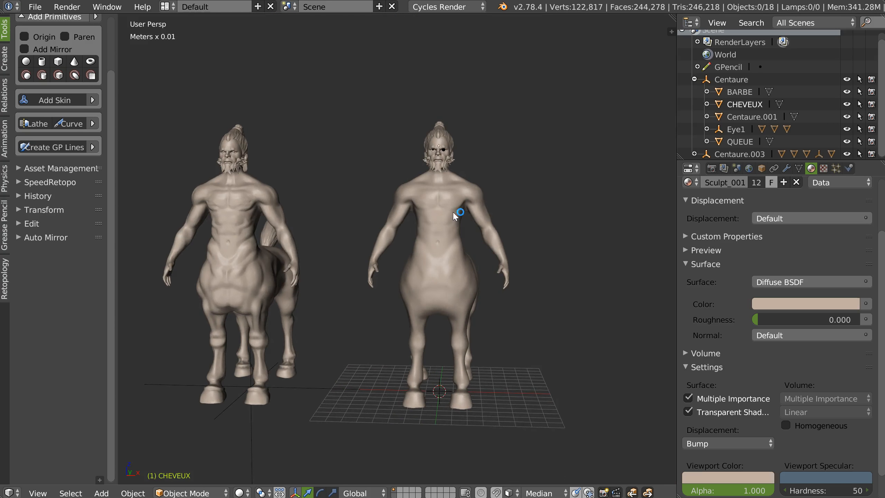
Examine the simplified centaur body beside the detailed one from the front, side and rear
{"action": "middle_click_drag", "start_coordinate": [453, 212], "coordinate": [525, 194], "text": "shift"}
{"action": "scroll", "coordinate": [460, 212], "scroll_direction": "up", "scroll_amount": 1}
{"action": "mouse_move", "coordinate": [480, 212]}
{"action": "middle_mouse_down"}
{"action": "mouse_move", "coordinate": [493, 193]}
{"action": "mouse_move", "coordinate": [428, 198]}
{"action": "middle_mouse_up"}
{"action": "right_click", "coordinate": [446, 255]}
{"action": "key", "text": "Tab"}
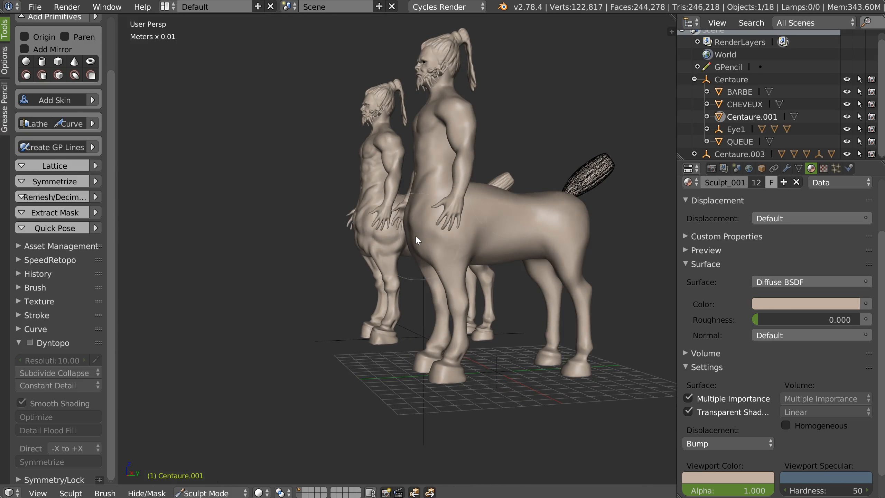
{"action": "scroll", "coordinate": [415, 236], "scroll_direction": "up", "scroll_amount": 3}
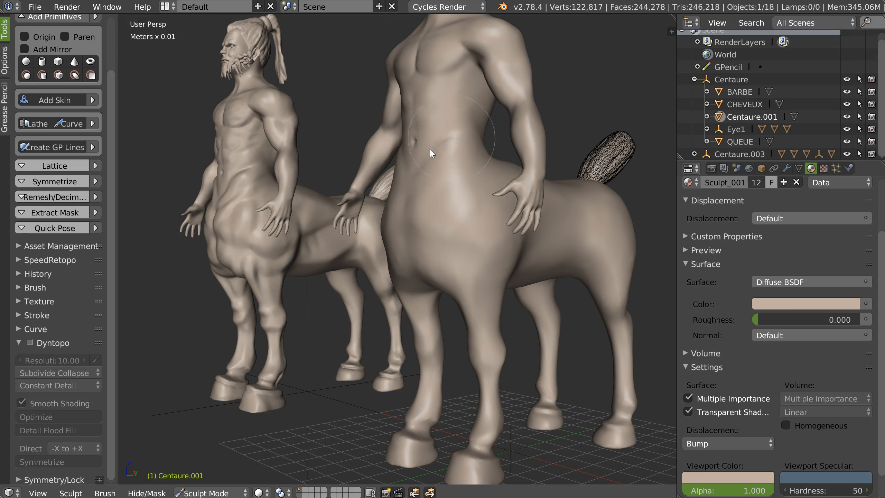
{"action": "middle_click_drag", "start_coordinate": [457, 288], "coordinate": [450, 239]}
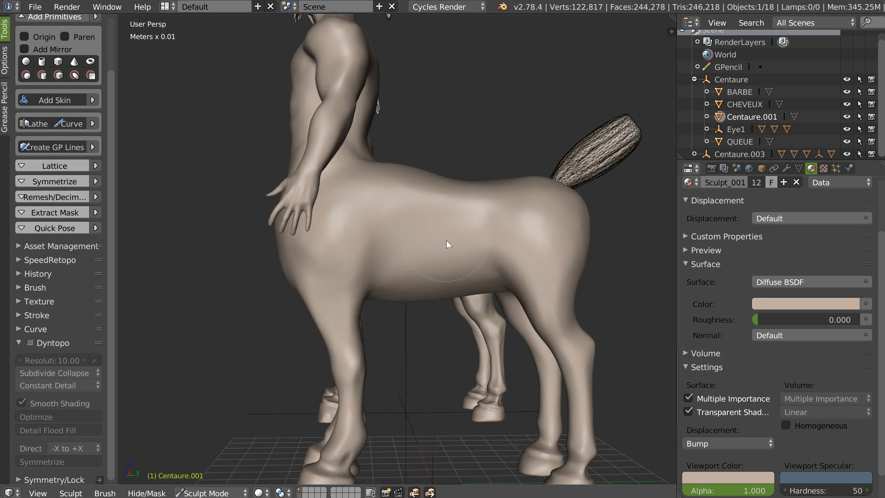
{"action": "middle_click_drag", "start_coordinate": [563, 211], "coordinate": [464, 248]}
{"action": "key", "text": "Tab"}
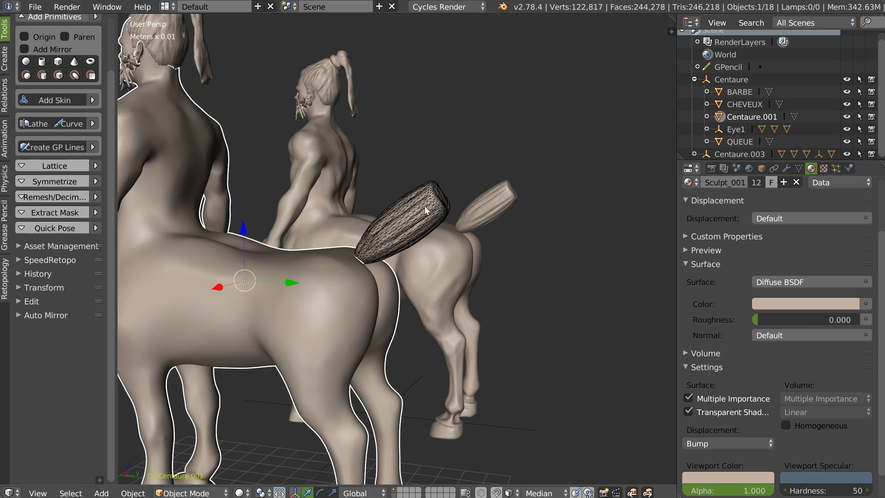
Turn off the wireframe display on the sculpted centaur's tail
{"action": "left_click", "coordinate": [422, 209]}
{"action": "key", "text": "shift+z"}
{"action": "left_click", "coordinate": [483, 212]}
{"action": "key", "text": "Tab"}
{"action": "left_click", "coordinate": [405, 191]}
{"action": "middle_click_drag", "start_coordinate": [390, 220], "coordinate": [482, 196], "text": "shift"}
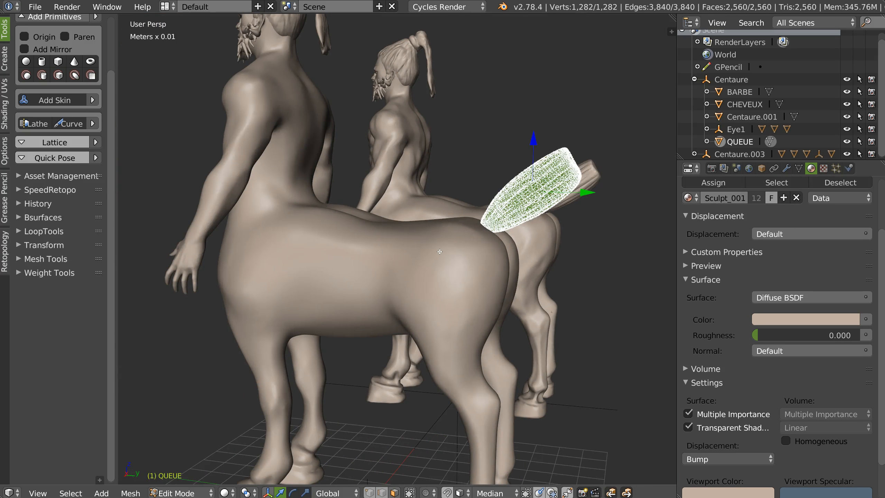
{"action": "key", "text": "Tab"}
Select the simplified body mesh, Centaure.001, and view the model from the right in orthographic projection
{"action": "left_click", "coordinate": [459, 164]}
{"action": "middle_click_drag", "start_coordinate": [387, 226], "coordinate": [445, 228]}
{"action": "left_click", "coordinate": [397, 244]}
{"action": "key", "text": "KP_3"}
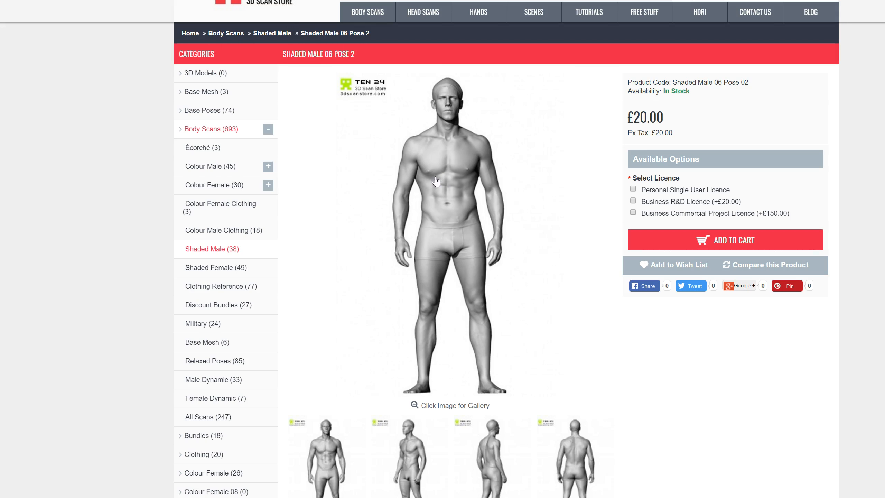
Switch to the 3D Scan Store page and examine the Shaded Male 06 Pose 2 scan images as anatomy reference
{"action": "scroll", "coordinate": [415, 335], "scroll_direction": "down", "scroll_amount": 4}
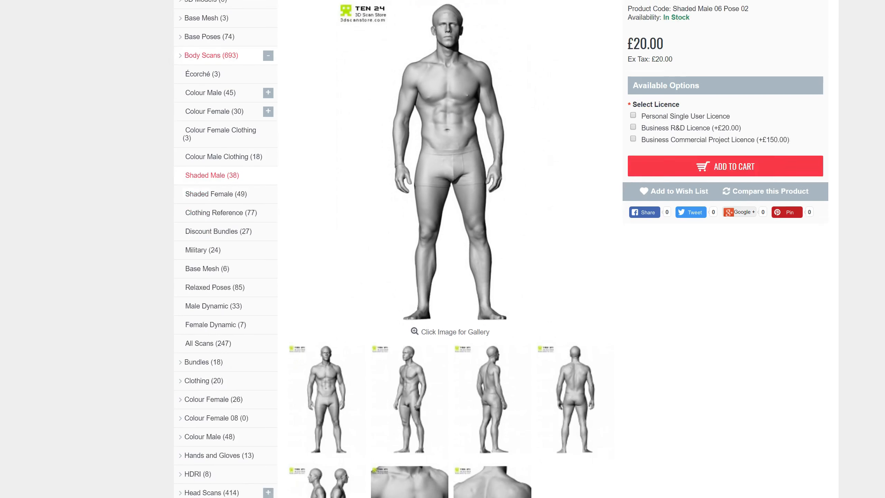
{"action": "left_click", "coordinate": [414, 343]}
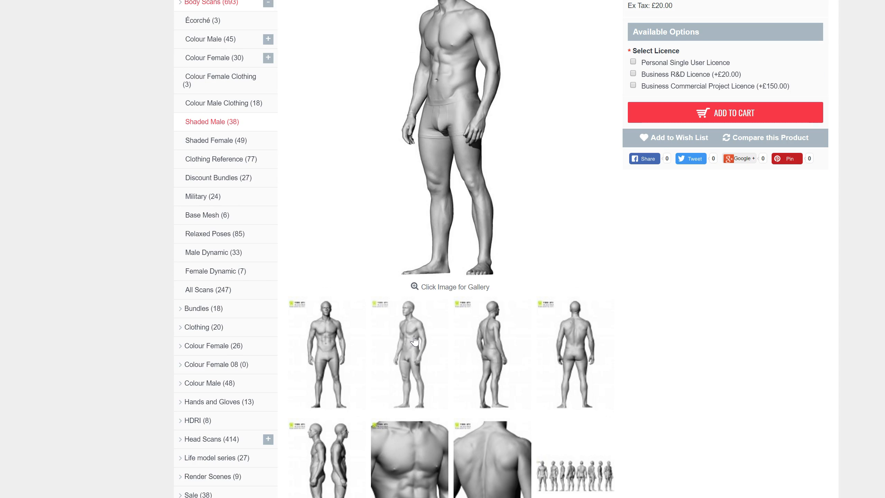
{"action": "scroll", "coordinate": [455, 26], "scroll_direction": "up", "scroll_amount": 2}
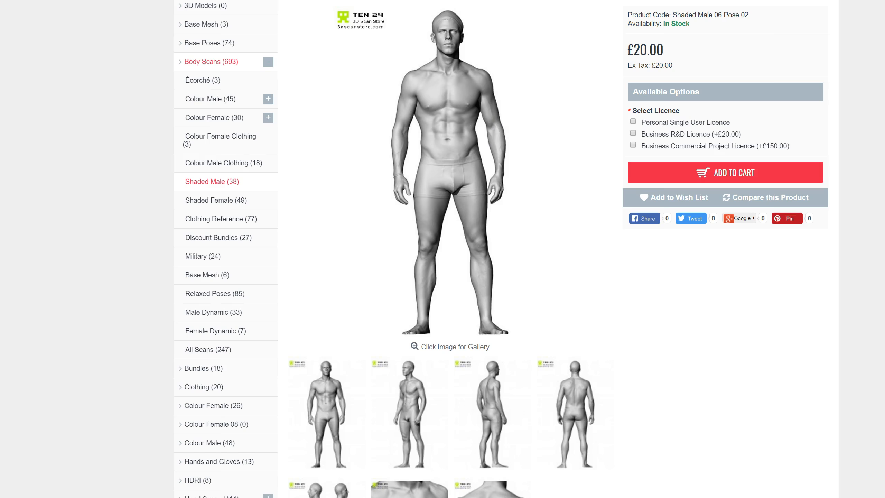
{"action": "scroll", "coordinate": [442, 284], "scroll_direction": "down", "scroll_amount": 6}
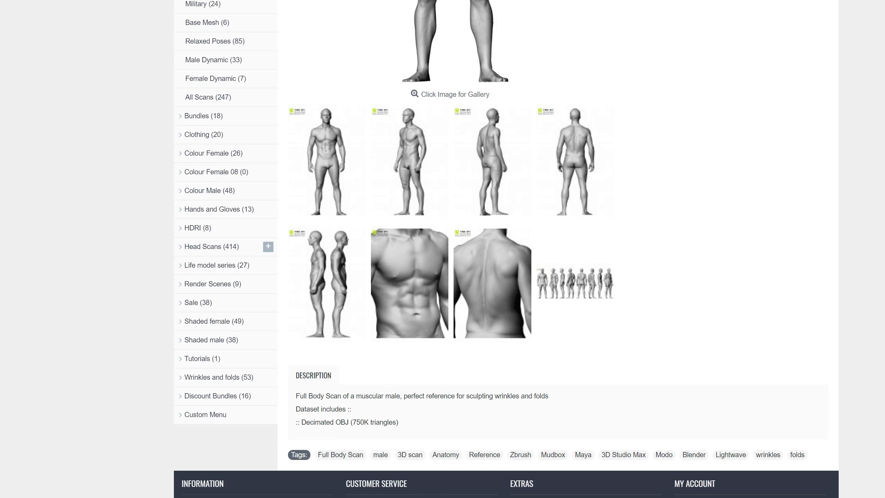
{"action": "left_click", "coordinate": [374, 272]}
{"action": "scroll", "coordinate": [374, 272], "scroll_direction": "up", "scroll_amount": 8}
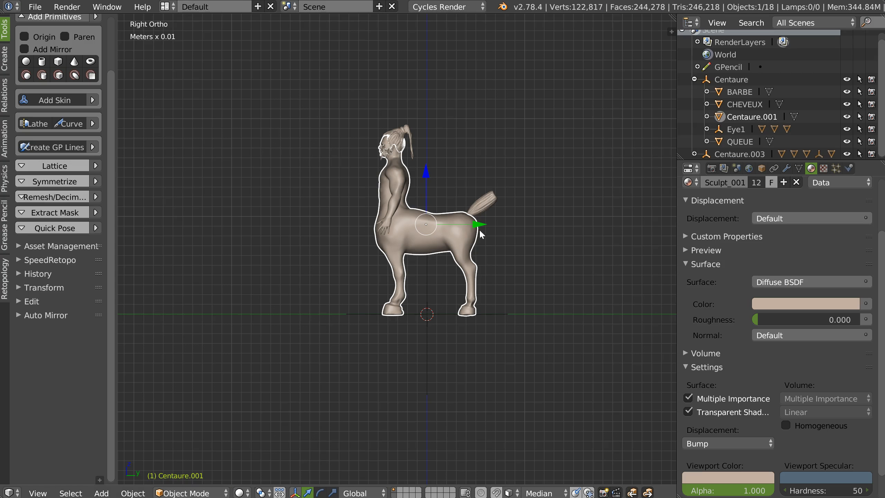
Enable background images in the Blender viewport and add the horse photo as reference
{"action": "key", "text": "n"}
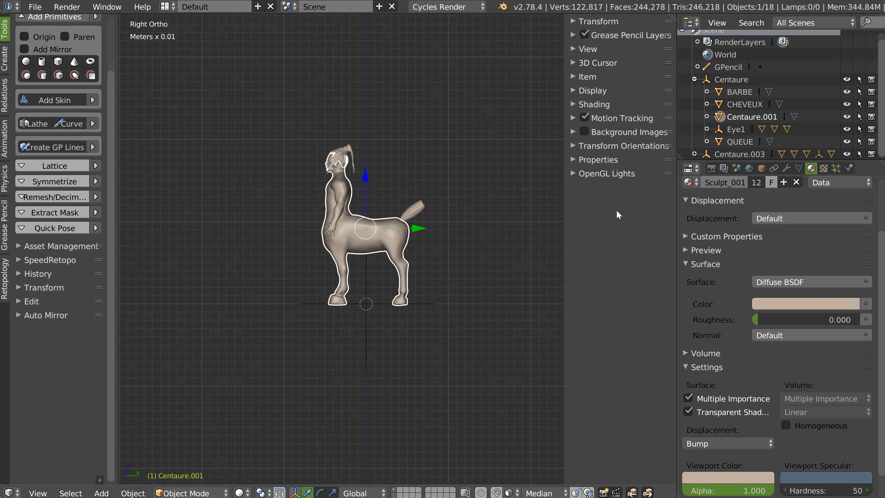
{"action": "left_click", "coordinate": [584, 131]}
{"action": "left_click", "coordinate": [572, 131]}
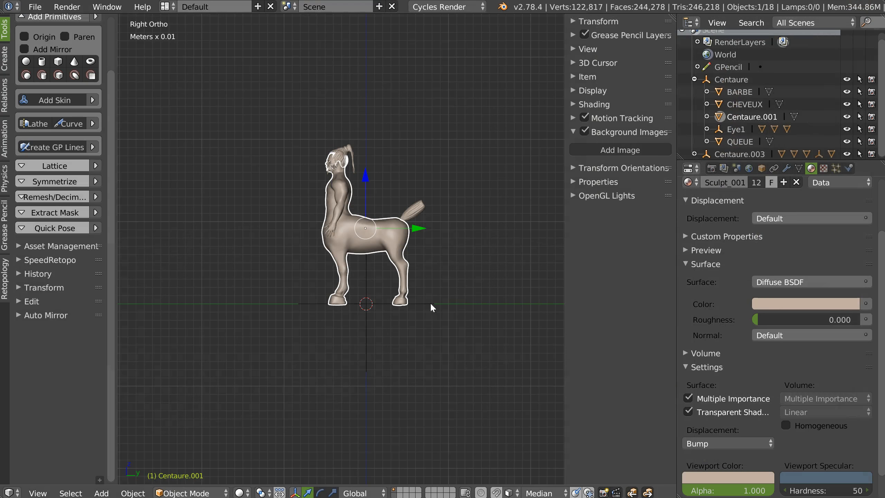
{"action": "left_click", "coordinate": [613, 151]}
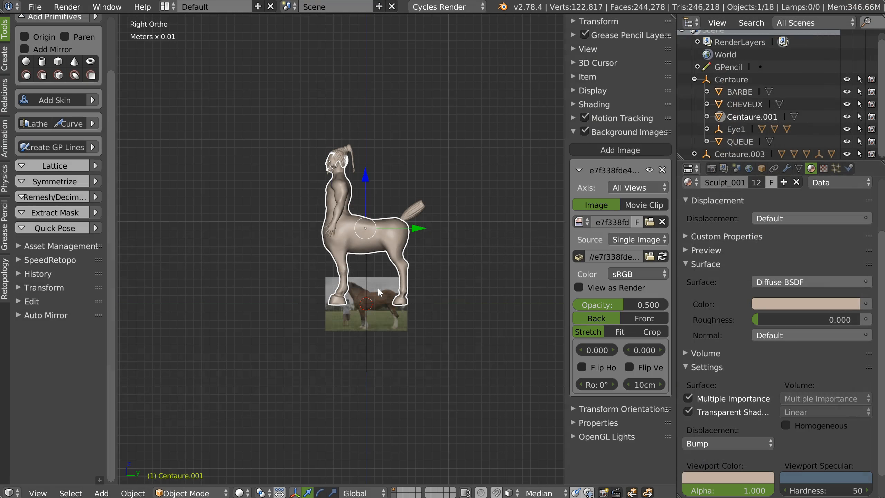
Maximize the viewport, place the horse photo in front of the model and set its size to 16 cm
{"action": "scroll", "coordinate": [474, 262], "scroll_direction": "up", "scroll_amount": 3}
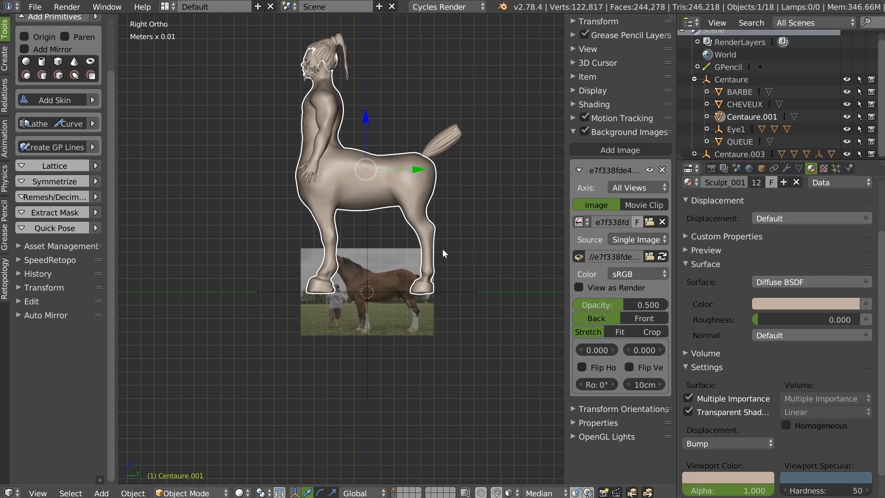
{"action": "key", "text": "ctrl+space"}
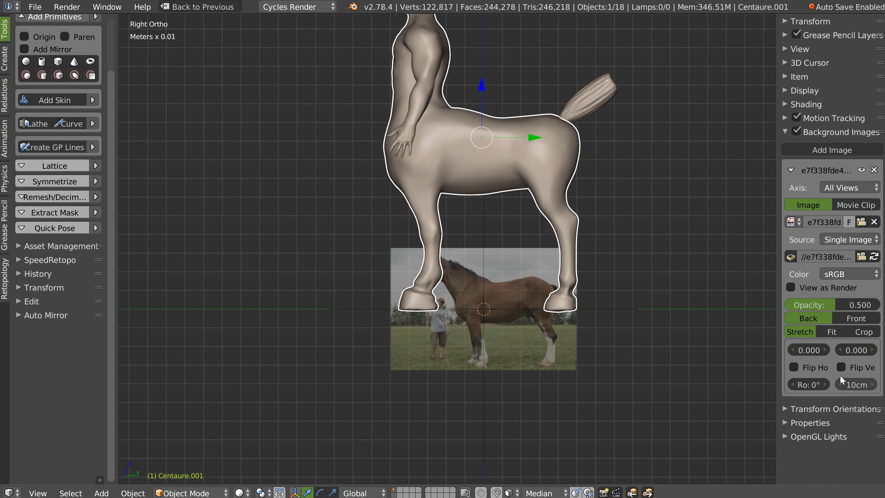
{"action": "left_click", "coordinate": [850, 319]}
{"action": "mouse_move", "coordinate": [615, 289]}
{"action": "middle_mouse_down", "text": "shift"}
{"action": "mouse_move", "coordinate": [484, 295]}
{"action": "mouse_move", "coordinate": [492, 277]}
{"action": "middle_mouse_up", "text": "shift"}
{"action": "left_click_drag", "start_coordinate": [853, 382], "coordinate": [880, 389]}
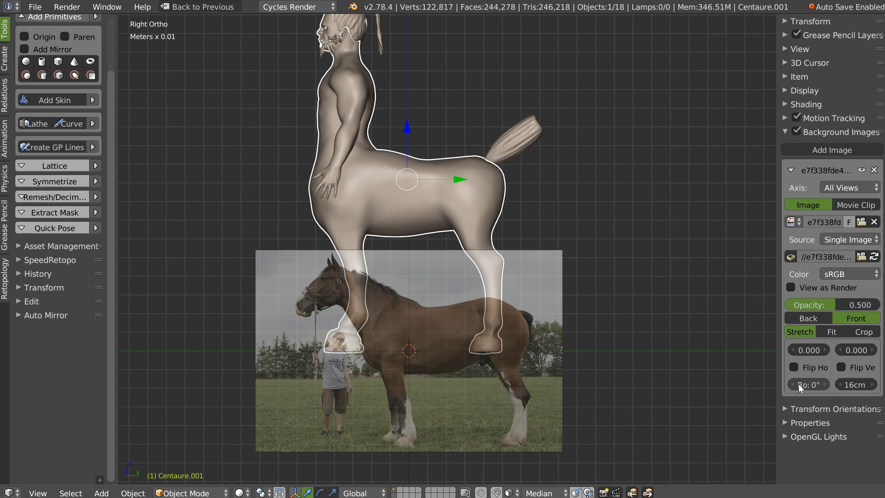
Align the horse photo with the centaur using offsets of X -1.80 and Y 10.60 and a 0.1° rotation
{"action": "mouse_move", "coordinate": [853, 354]}
{"action": "left_mouse_down"}
{"action": "mouse_move", "coordinate": [881, 354]}
{"action": "mouse_move", "coordinate": [870, 355]}
{"action": "left_mouse_up"}
{"action": "left_click_drag", "start_coordinate": [807, 384], "coordinate": [812, 390]}
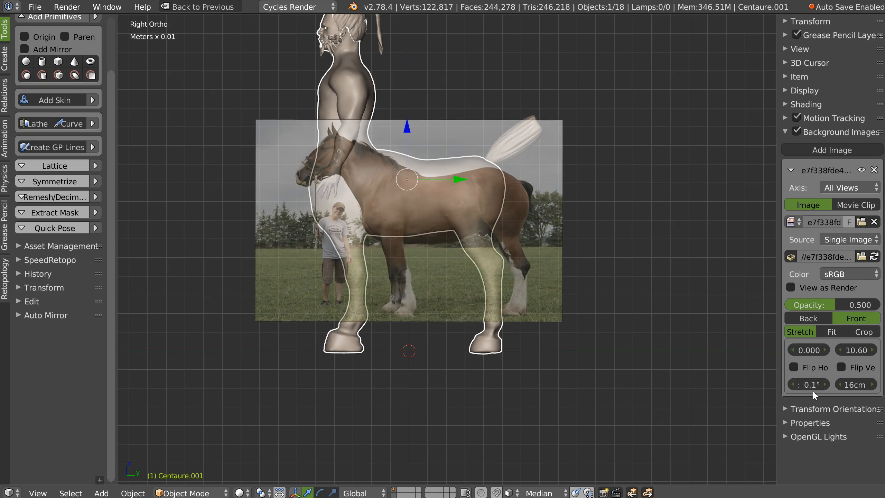
{"action": "left_click_drag", "start_coordinate": [809, 349], "coordinate": [802, 349]}
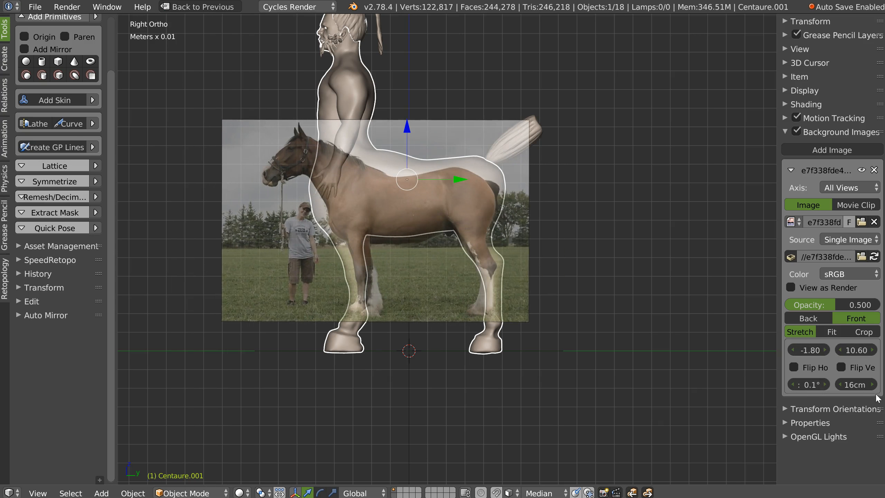
Enlarge the horse photo to 23 cm and refine its offsets to X -2.00 and Y 11.30 over the centaur's body
{"action": "left_click", "coordinate": [868, 385]}
{"action": "left_click_drag", "start_coordinate": [867, 387], "coordinate": [878, 388]}
{"action": "left_click_drag", "start_coordinate": [853, 351], "coordinate": [860, 353]}
{"action": "left_click_drag", "start_coordinate": [857, 385], "coordinate": [854, 383]}
{"action": "left_click_drag", "start_coordinate": [857, 350], "coordinate": [806, 351]}
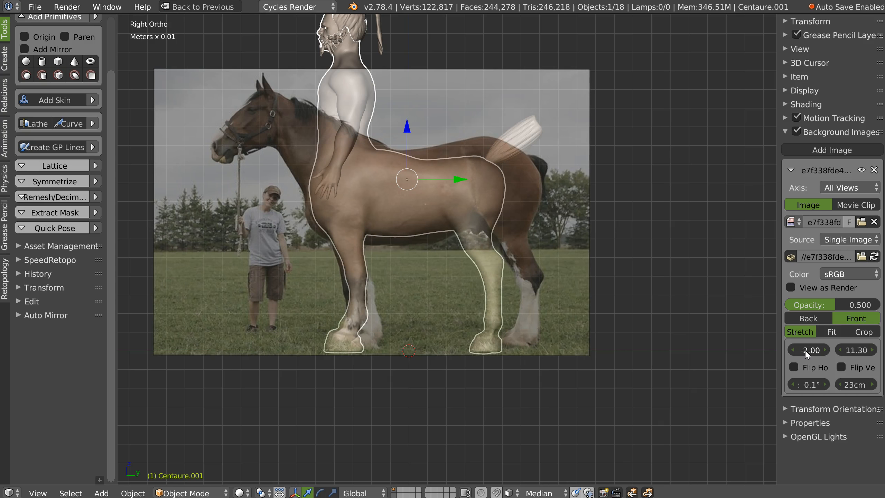
{"action": "scroll", "coordinate": [805, 351], "scroll_direction": "down", "scroll_amount": 5, "text": "ctrl"}
{"action": "scroll", "coordinate": [805, 351], "scroll_direction": "up", "scroll_amount": 7, "text": "ctrl"}
{"action": "scroll", "coordinate": [806, 351], "scroll_direction": "down", "scroll_amount": 2, "text": "ctrl"}
{"action": "scroll", "coordinate": [806, 353], "scroll_direction": "up", "scroll_amount": 1, "text": "ctrl"}
{"action": "scroll", "coordinate": [806, 354], "scroll_direction": "down", "scroll_amount": 1, "text": "ctrl"}
Hide the sculpted centaur's tail, beard and hair
{"action": "right_click", "coordinate": [520, 138]}
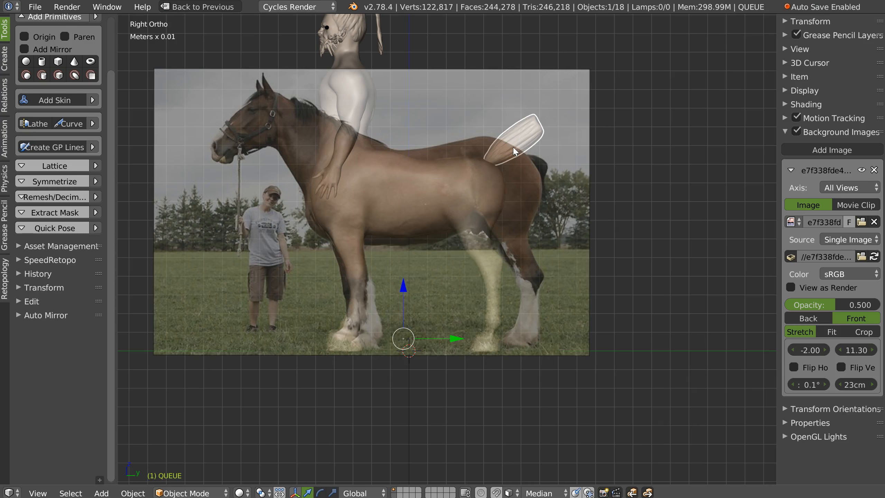
{"action": "key", "text": "h"}
{"action": "right_click", "coordinate": [320, 52]}
{"action": "key", "text": "h"}
{"action": "right_click", "coordinate": [329, 30]}
{"action": "key", "text": "h"}
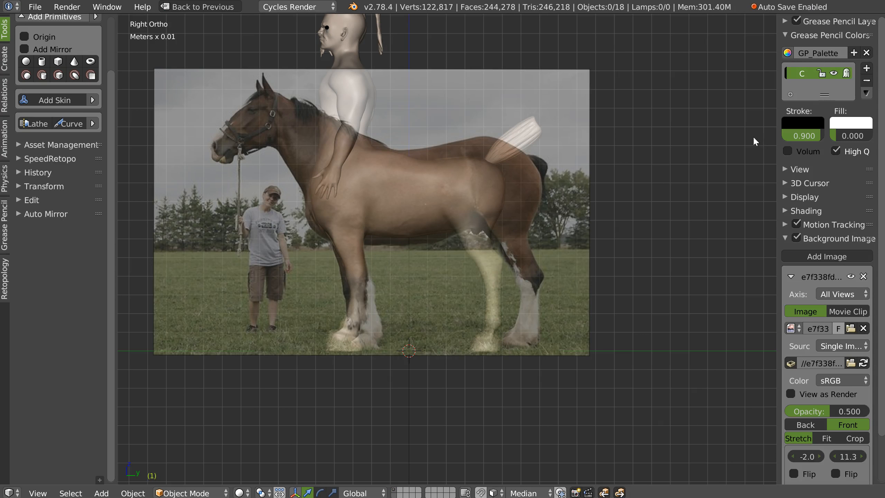
Hide the other centaur's tail behind the horse photo and select the body mesh, Centaure.001
{"action": "right_click", "coordinate": [461, 208]}
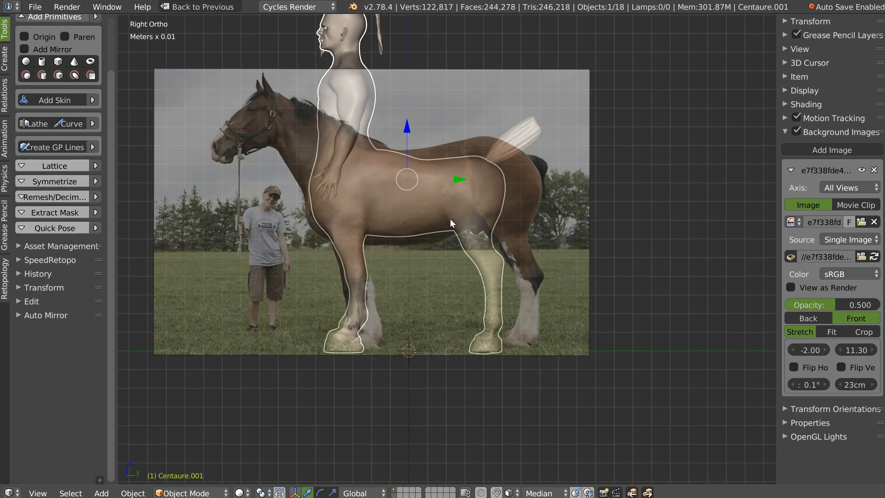
{"action": "right_click", "coordinate": [514, 148]}
{"action": "key", "text": "h"}
{"action": "right_click", "coordinate": [428, 207]}
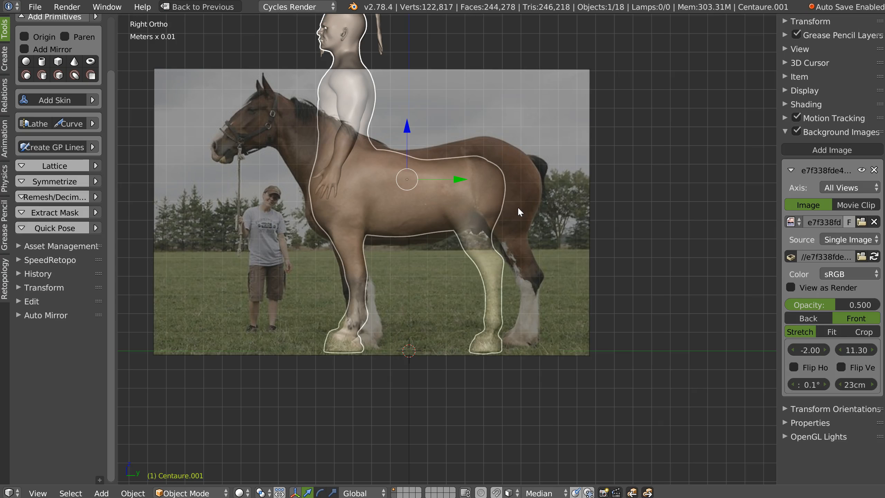
Show the lattice options and put the centaur's body mesh into Sculpt Mode
{"action": "left_click", "coordinate": [49, 167]}
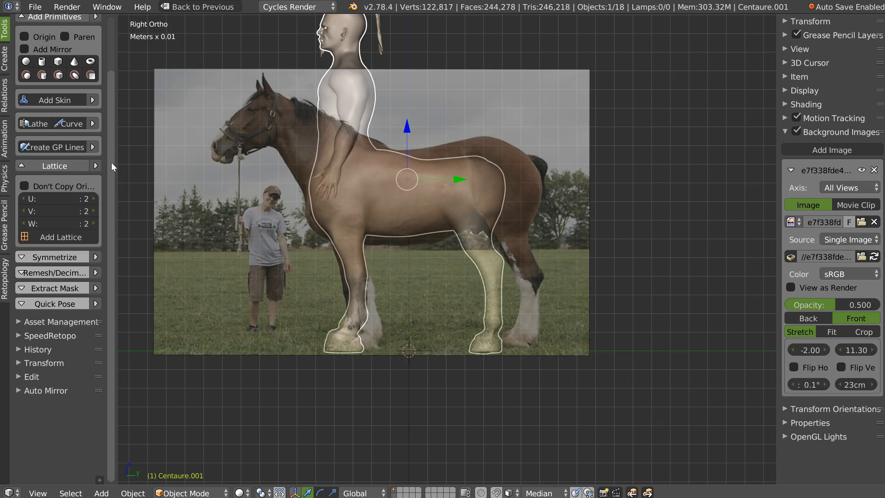
{"action": "scroll", "coordinate": [58, 210], "scroll_direction": "up", "scroll_amount": 5}
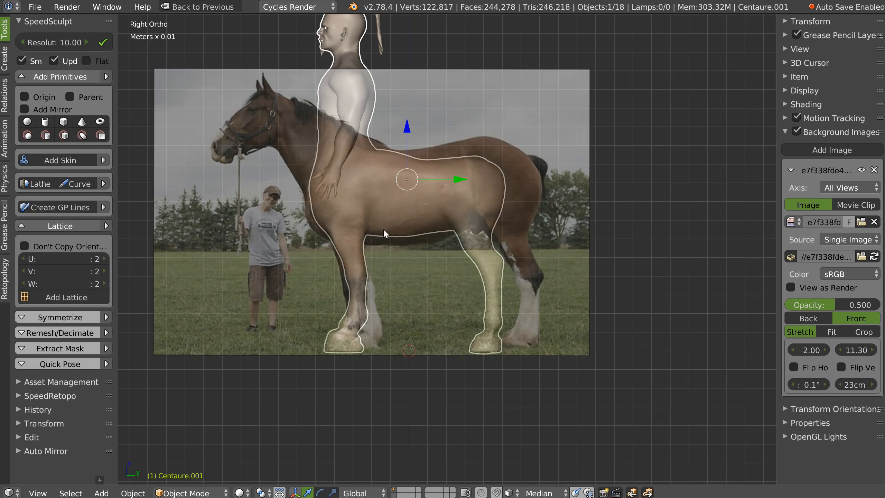
{"action": "key", "text": "Tab"}
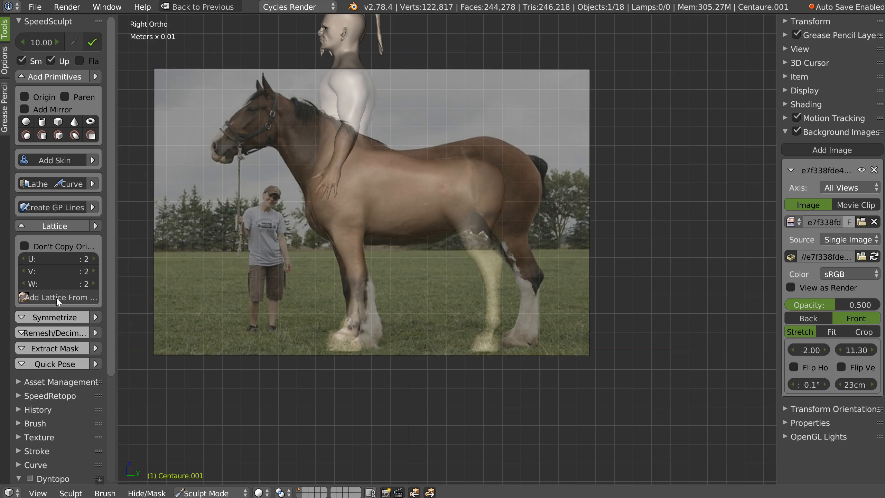
{"action": "left_click_drag", "start_coordinate": [112, 272], "coordinate": [141, 272]}
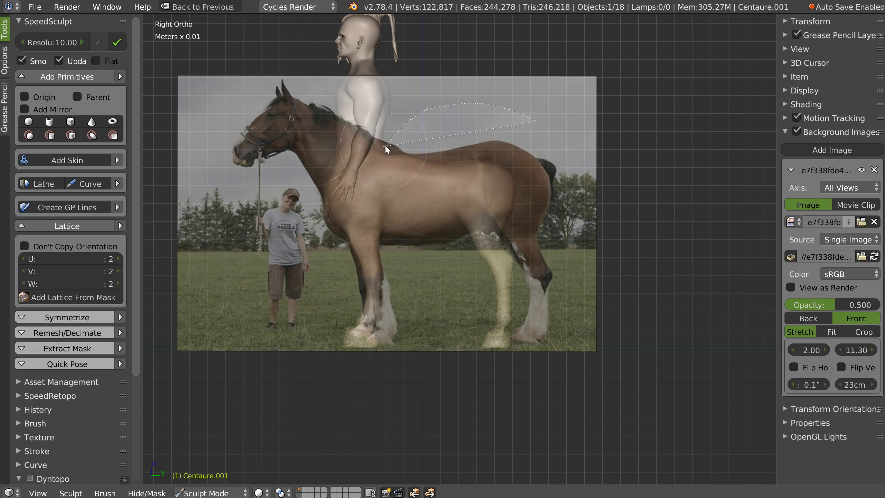
{"action": "left_click_drag", "start_coordinate": [331, 171], "coordinate": [330, 174]}
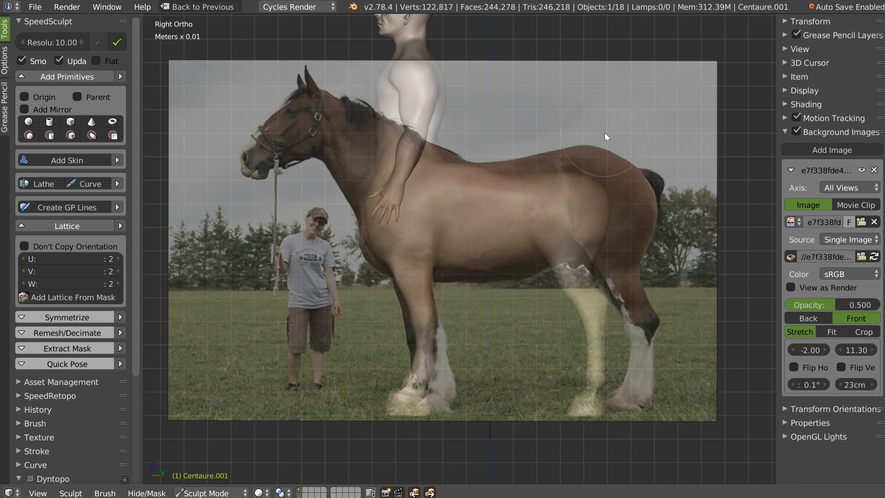
Try to mask the centaur's horse body and hind legs behind the human torso
{"action": "mouse_move", "coordinate": [448, 151]}
{"action": "left_mouse_down", "text": "ctrl+shift"}
{"action": "mouse_move", "coordinate": [423, 200]}
{"action": "mouse_move", "coordinate": [430, 260]}
{"action": "mouse_move", "coordinate": [489, 308]}
{"action": "mouse_move", "coordinate": [748, 403]}
{"action": "mouse_move", "coordinate": [710, 147]}
{"action": "left_mouse_up", "text": "ctrl+shift"}
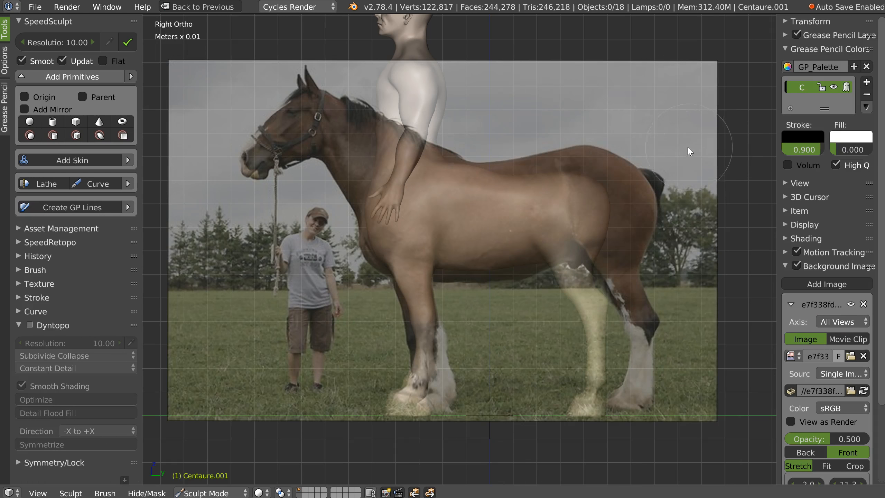
{"action": "mouse_move", "coordinate": [434, 183]}
{"action": "left_mouse_down", "text": "ctrl+shift"}
{"action": "mouse_move", "coordinate": [438, 276]}
{"action": "mouse_move", "coordinate": [712, 467]}
{"action": "mouse_move", "coordinate": [755, 280]}
{"action": "left_mouse_up", "text": "ctrl+shift"}
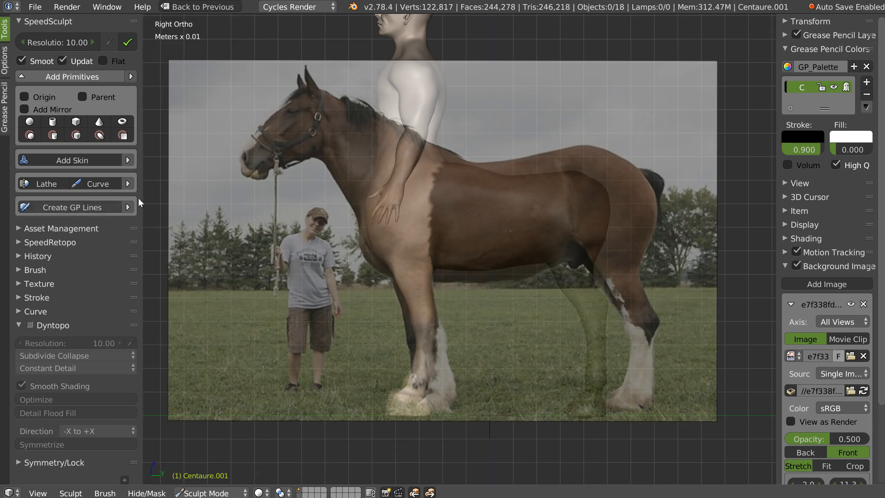
{"action": "key", "text": "Tab"}
{"action": "left_click", "coordinate": [495, 141]}
{"action": "key", "text": "Tab"}
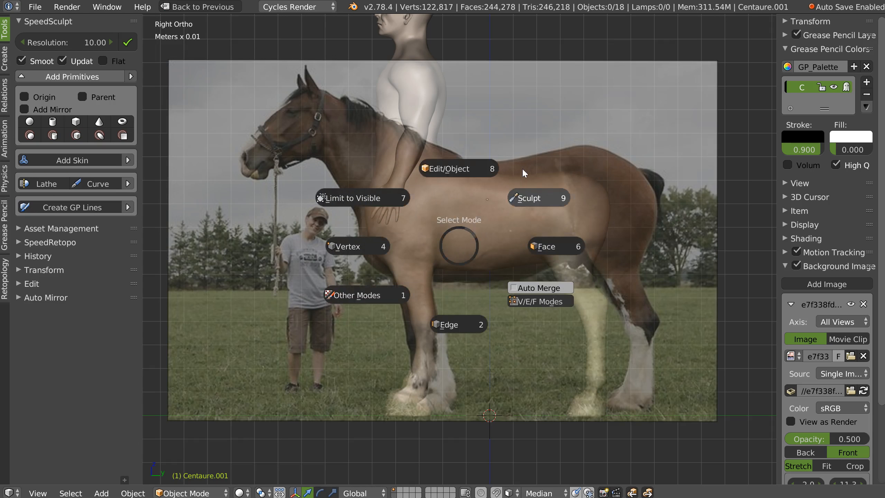
{"action": "left_click", "coordinate": [521, 168]}
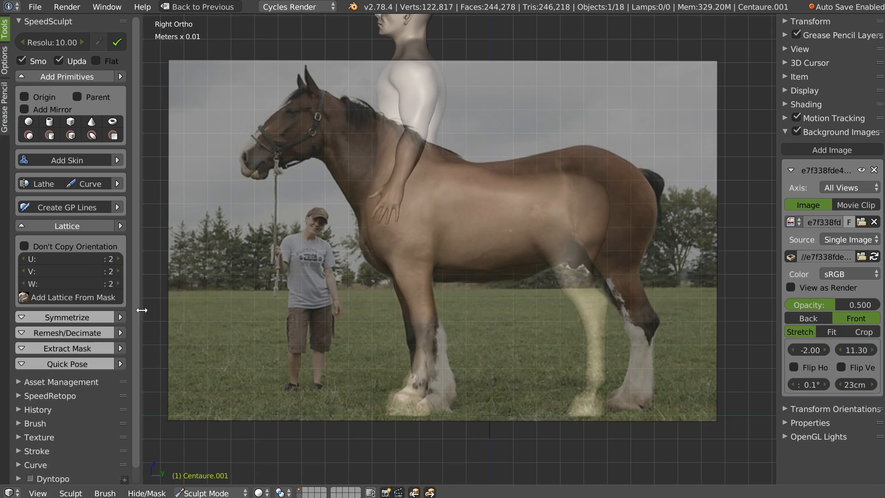
Mask the centaur's horse body and hind legs behind the human torso, and create a lattice from the mask
{"action": "mouse_move", "coordinate": [658, 149]}
{"action": "left_mouse_down", "text": "ctrl+shift"}
{"action": "mouse_move", "coordinate": [525, 118]}
{"action": "mouse_move", "coordinate": [433, 163]}
{"action": "mouse_move", "coordinate": [433, 262]}
{"action": "mouse_move", "coordinate": [574, 456]}
{"action": "mouse_move", "coordinate": [675, 195]}
{"action": "left_mouse_up", "text": "ctrl+shift"}
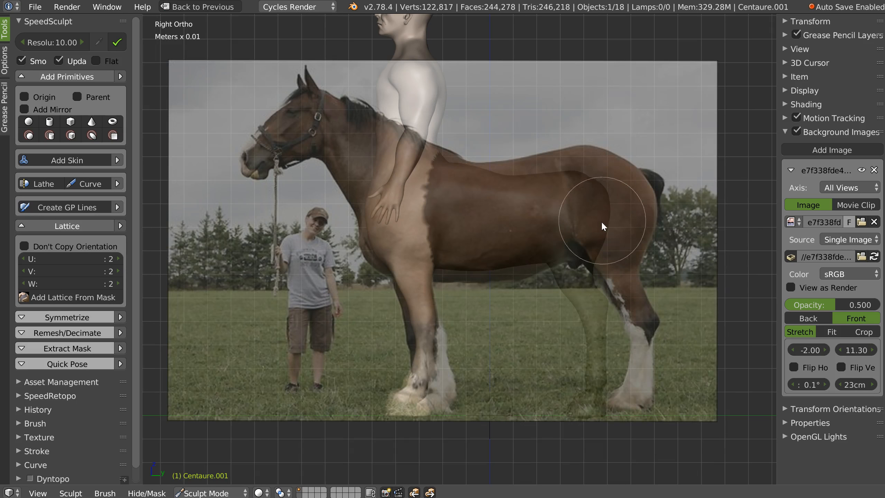
{"action": "left_click", "coordinate": [65, 298]}
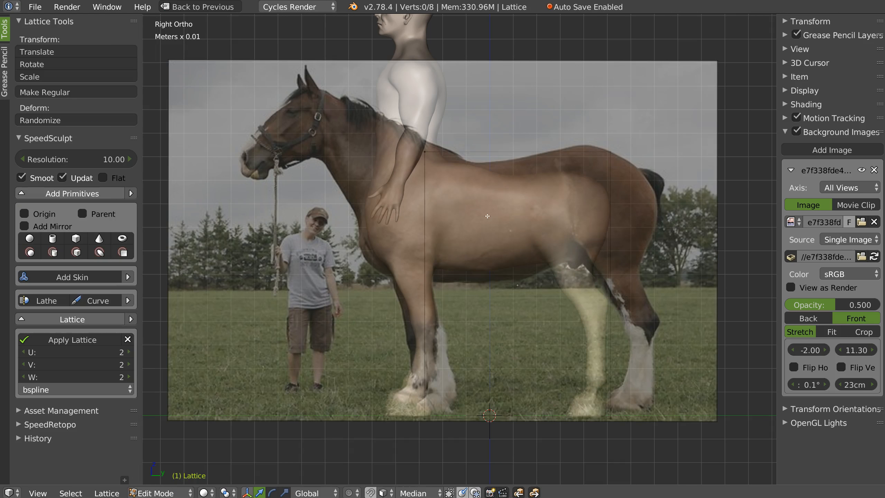
{"action": "middle_click_drag", "start_coordinate": [536, 202], "coordinate": [555, 188]}
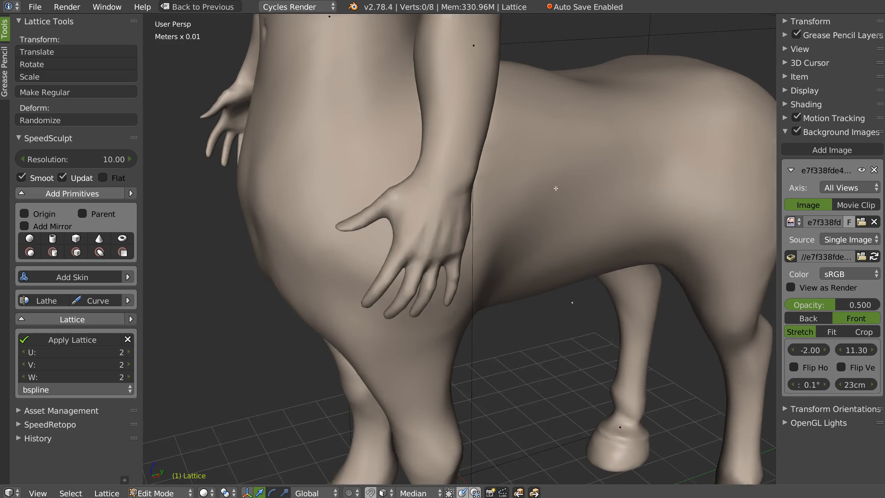
{"action": "scroll", "coordinate": [555, 188], "scroll_direction": "down", "scroll_amount": 6}
{"action": "middle_click_drag", "start_coordinate": [512, 211], "coordinate": [474, 201]}
Set the lattice resolution to 3 divisions in V, with W at 2
{"action": "left_click", "coordinate": [129, 376]}
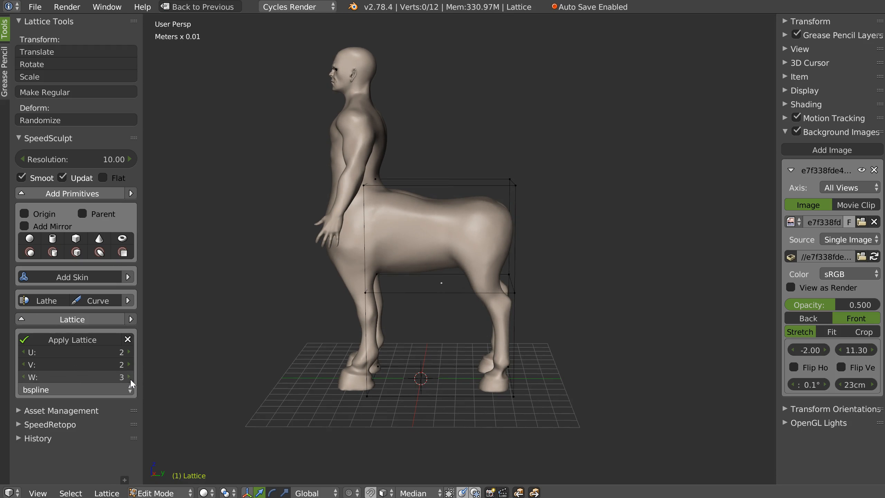
{"action": "left_click", "coordinate": [34, 375]}
{"action": "left_click", "coordinate": [130, 364]}
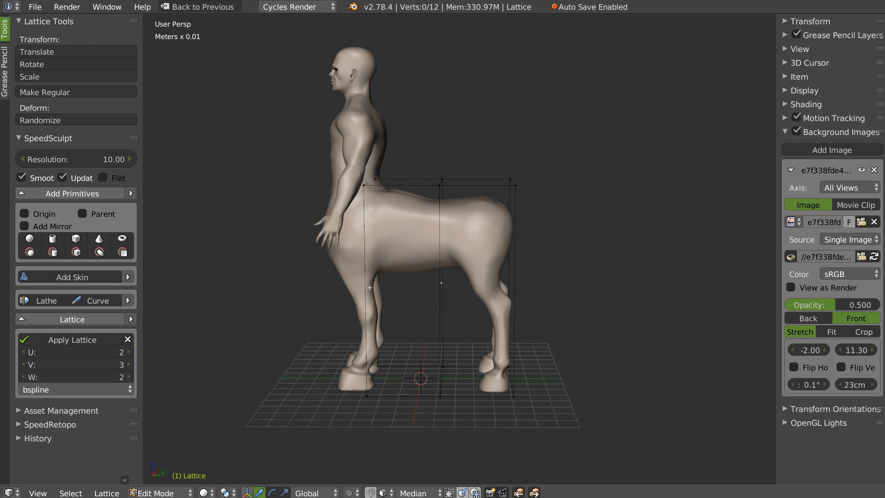
In the right view, shift the lattice's rear points backward along Y to fit the hindquarters to the horse photo
{"action": "key", "text": "KP_3"}
{"action": "scroll", "coordinate": [360, 213], "scroll_direction": "up", "scroll_amount": 3}
{"action": "left_click_drag", "start_coordinate": [359, 213], "coordinate": [592, 327], "text": "ctrl"}
{"action": "left_click_drag", "start_coordinate": [493, 281], "coordinate": [511, 282]}
{"action": "right_click", "coordinate": [492, 175]}
{"action": "mouse_move", "coordinate": [554, 177]}
{"action": "left_mouse_down", "text": "ctrl"}
{"action": "mouse_move", "coordinate": [511, 460]}
{"action": "mouse_move", "coordinate": [559, 313]}
{"action": "left_mouse_up", "text": "ctrl"}
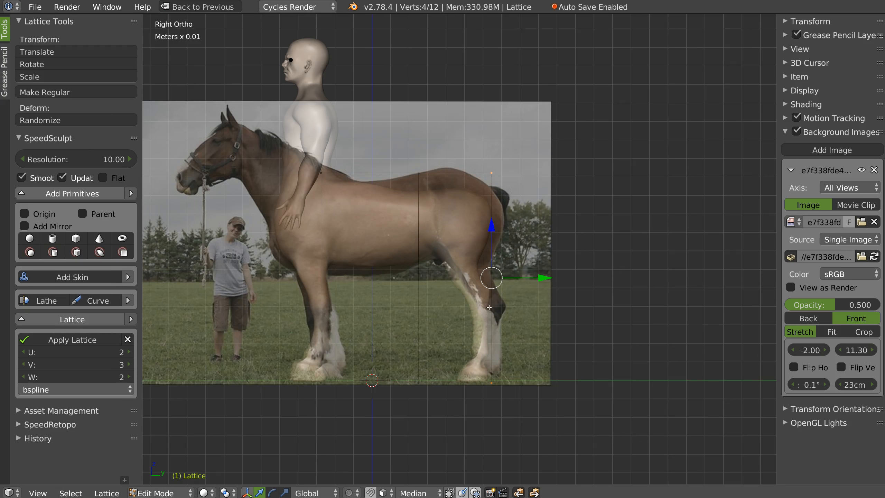
{"action": "left_click_drag", "start_coordinate": [541, 280], "coordinate": [553, 280]}
Set the lattice's W resolution to 3, then raise its upper rear points and pull the rear corners up and forward over the rump
{"action": "right_click", "coordinate": [423, 178]}
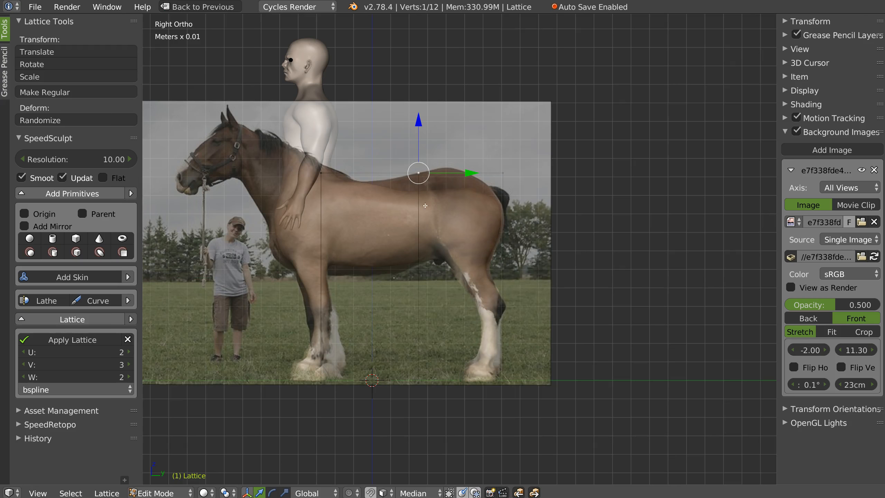
{"action": "left_click", "coordinate": [128, 376]}
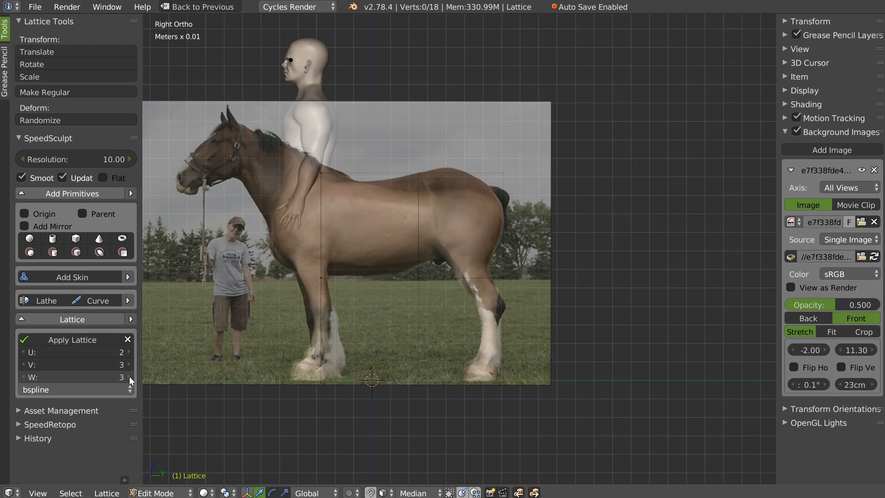
{"action": "right_click", "coordinate": [416, 186]}
{"action": "mouse_move", "coordinate": [404, 187]}
{"action": "left_mouse_down", "text": "ctrl"}
{"action": "mouse_move", "coordinate": [378, 175]}
{"action": "mouse_move", "coordinate": [376, 185]}
{"action": "left_mouse_up", "text": "ctrl"}
{"action": "left_click_drag", "start_coordinate": [462, 115], "coordinate": [463, 111]}
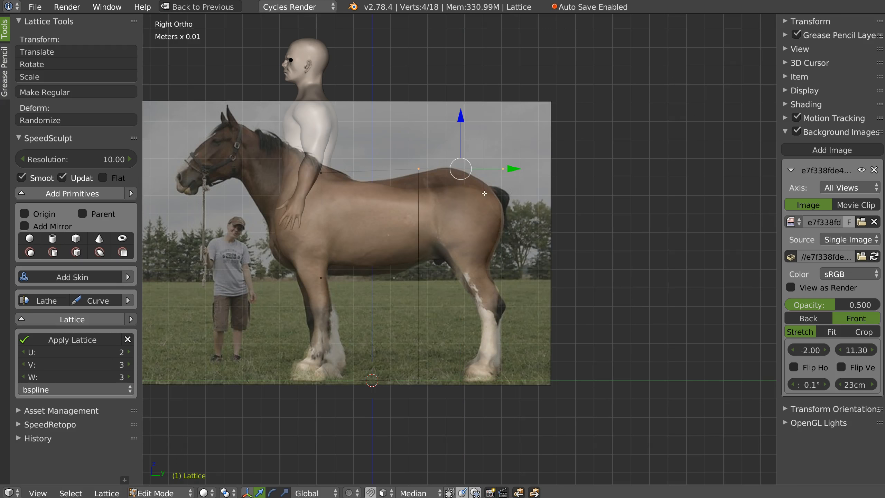
{"action": "left_click_drag", "start_coordinate": [450, 154], "coordinate": [481, 177], "text": "ctrl"}
{"action": "key", "text": "g"}
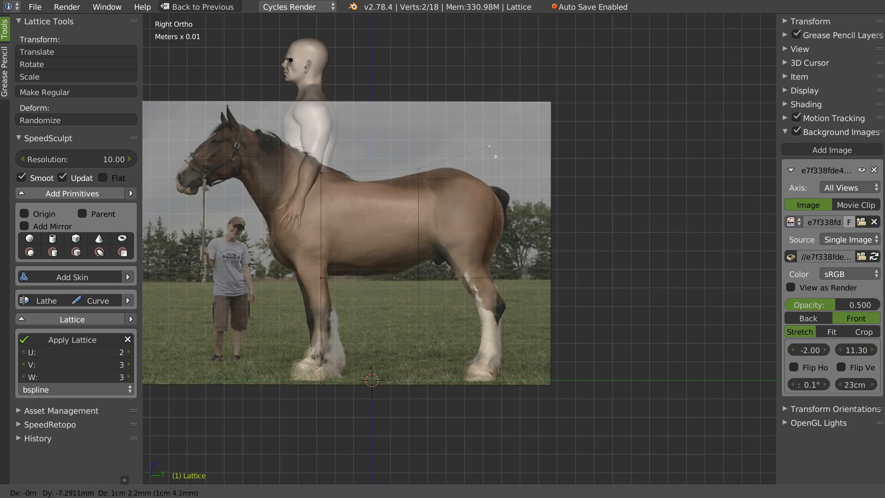
{"action": "left_click", "coordinate": [496, 157]}
Increase the lattice resolution to 5 divisions in both V and W
{"action": "left_click", "coordinate": [128, 364]}
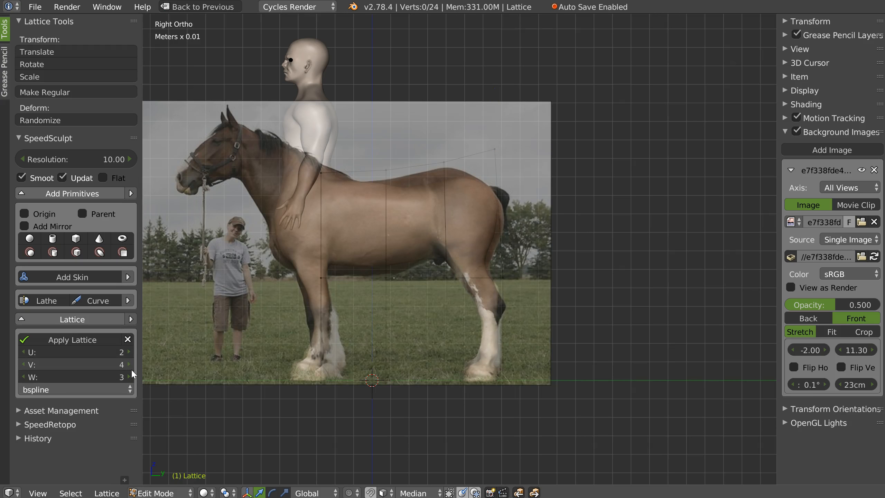
{"action": "left_click", "coordinate": [130, 366]}
{"action": "left_click", "coordinate": [130, 377]}
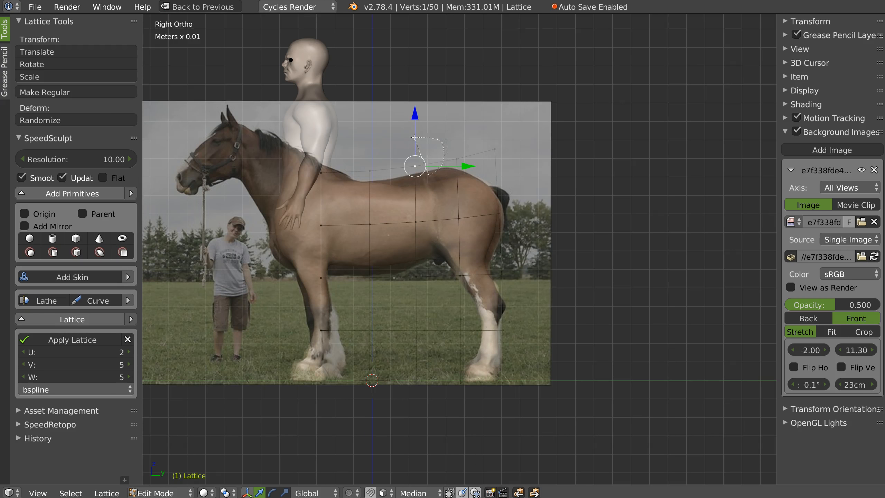
Raise the third and fourth columns of the lattice's upper points to match the croup's outline in the horse photo
{"action": "right_click_drag", "start_coordinate": [417, 169], "coordinate": [466, 170]}
{"action": "key", "text": "ctrl+z"}
{"action": "left_click_drag", "start_coordinate": [429, 182], "coordinate": [422, 171], "text": "ctrl"}
{"action": "key", "text": "g"}
{"action": "left_click", "coordinate": [414, 158]}
{"action": "right_click", "coordinate": [453, 172]}
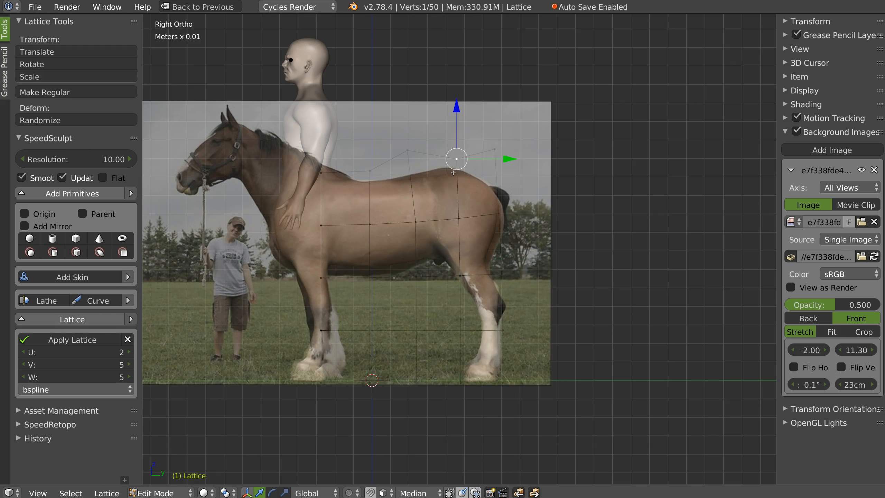
{"action": "key", "text": "g"}
{"action": "left_click", "coordinate": [454, 145]}
Try to lower the lattice's upper rear corner point near the tail
{"action": "right_click", "coordinate": [495, 162]}
{"action": "left_click_drag", "start_coordinate": [503, 164], "coordinate": [472, 165], "text": "ctrl"}
{"action": "key", "text": "g"}
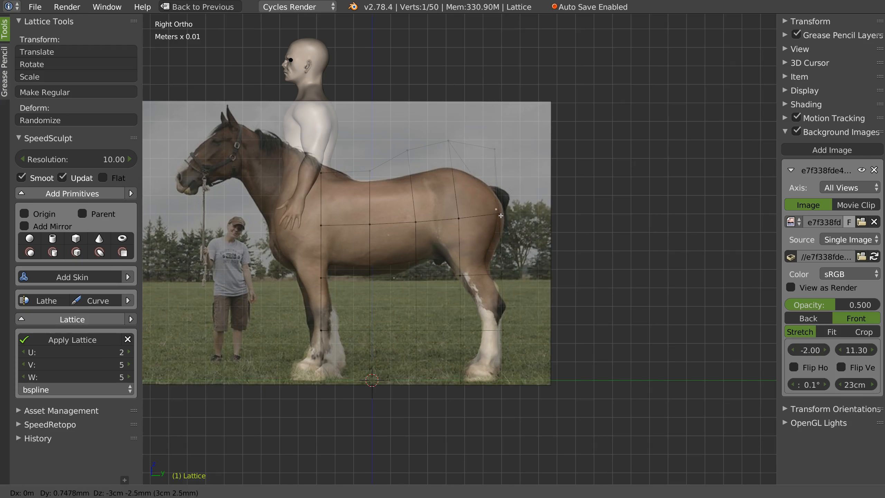
{"action": "left_click", "coordinate": [499, 215]}
{"action": "key", "text": "ctrl+z"}
{"action": "key", "text": "ctrl+z"}
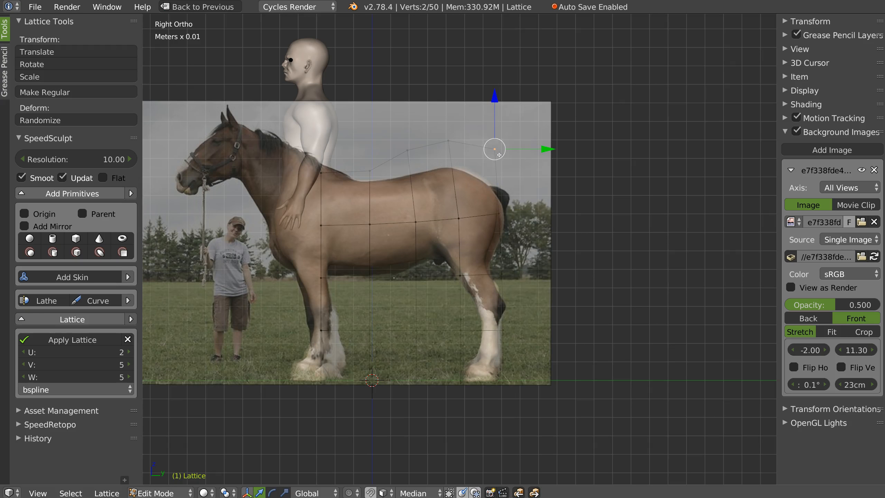
{"action": "key", "text": "g"}
{"action": "key", "text": "z"}
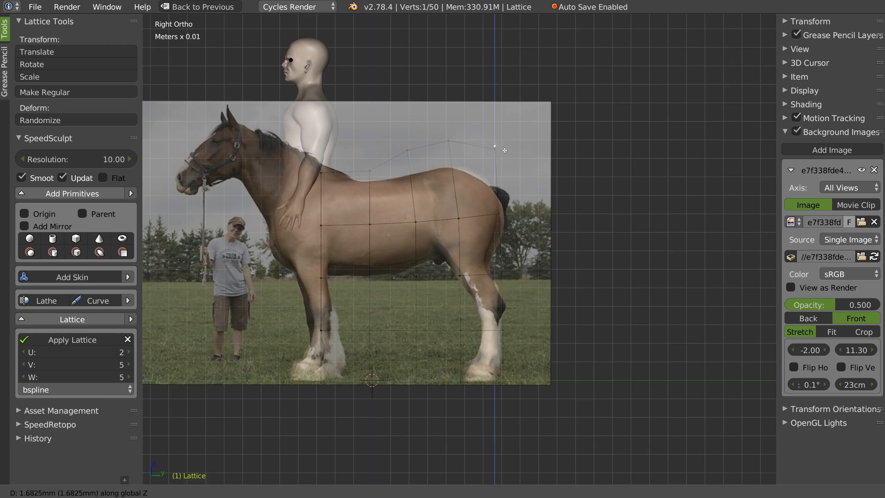
{"action": "right_click", "coordinate": [506, 164]}
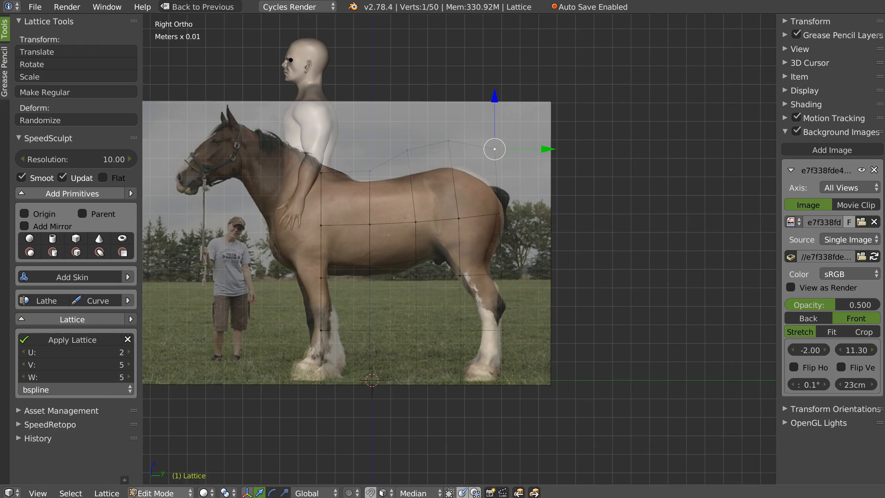
Select both upper rear corner points of the lattice and move them about 3.4 mm backward and 5.6 mm down
{"action": "key", "text": "Tab"}
{"action": "middle_click_drag", "start_coordinate": [481, 208], "coordinate": [496, 171]}
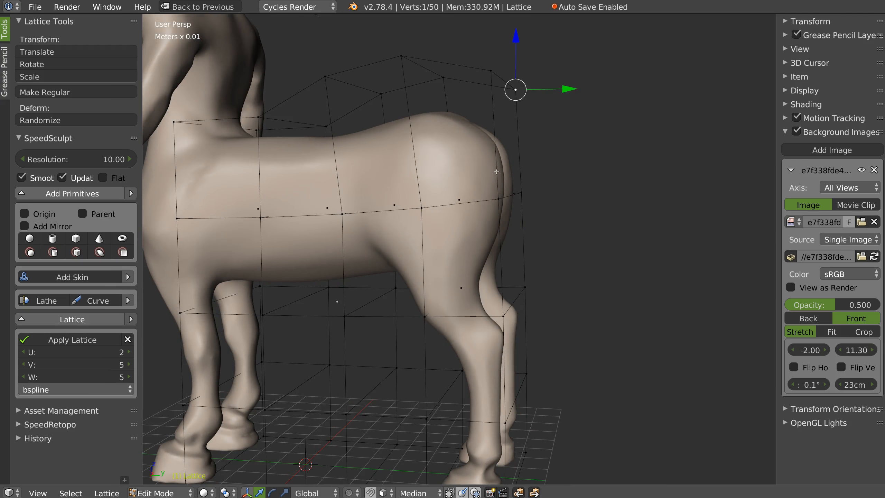
{"action": "right_click", "coordinate": [492, 69], "text": "shift"}
{"action": "key", "text": "KP_3"}
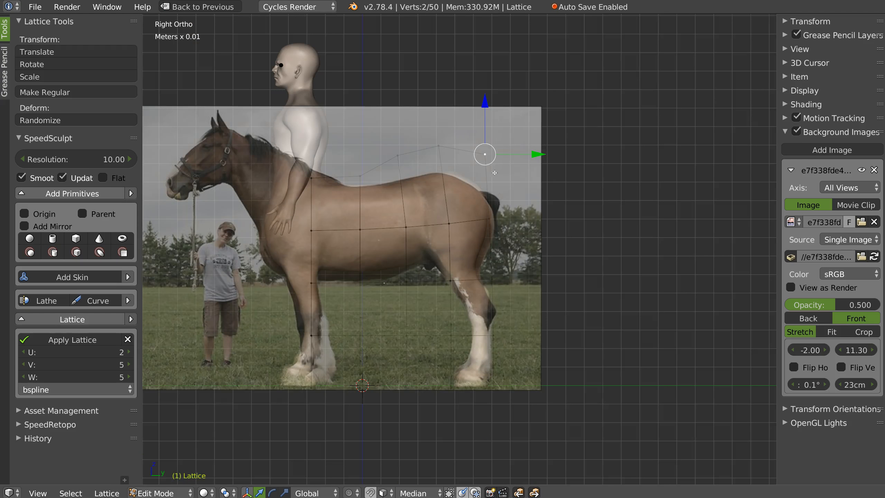
{"action": "key", "text": "g"}
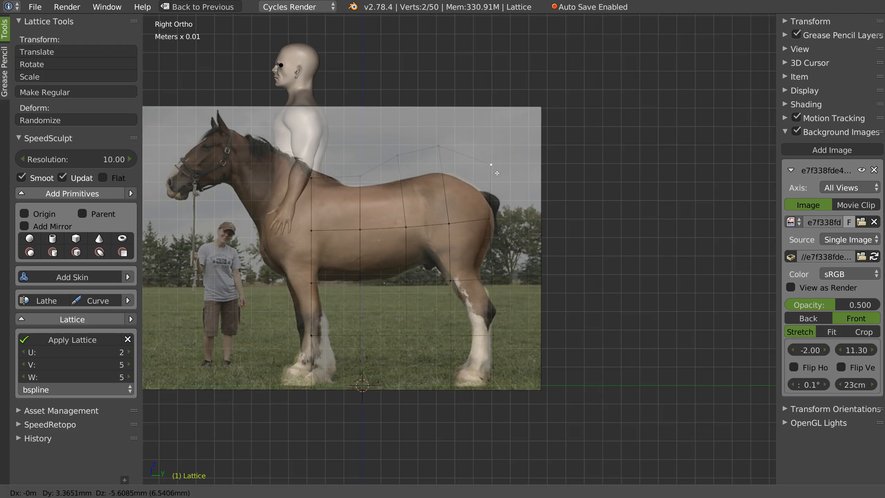
{"action": "left_click", "coordinate": [497, 173]}
Move the lattice's rear points in the row below the top about 5 mm backward and 5 mm down
{"action": "right_click", "coordinate": [489, 218]}
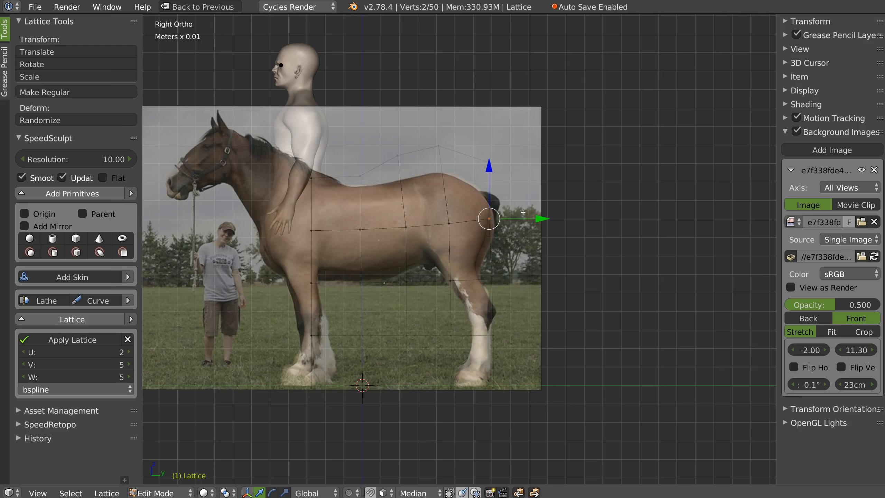
{"action": "key", "text": "g"}
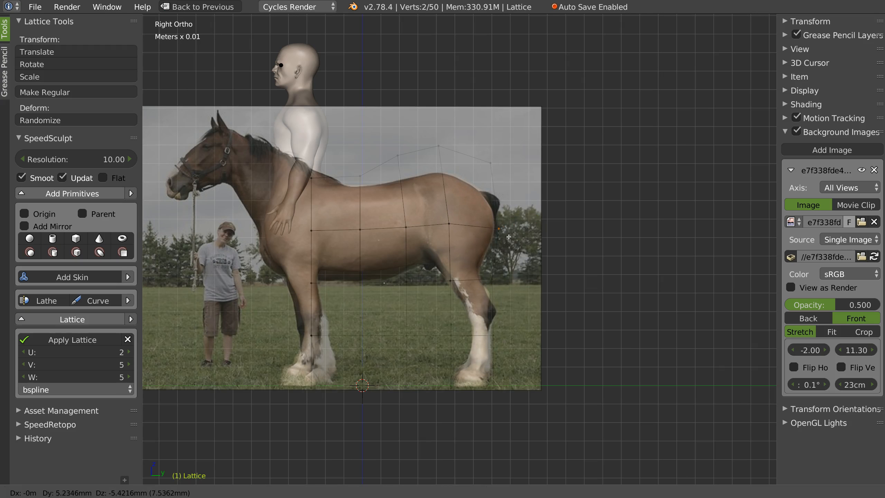
{"action": "left_click", "coordinate": [509, 237]}
Nudge the inner lattice points at mid-thigh slightly forward to fit the hindquarters to the photo
{"action": "scroll", "coordinate": [452, 244], "scroll_direction": "up", "scroll_amount": 2}
{"action": "right_click", "coordinate": [448, 209]}
{"action": "right_click", "coordinate": [398, 215]}
{"action": "right_click", "coordinate": [448, 209]}
{"action": "mouse_move", "coordinate": [453, 235]}
{"action": "left_mouse_down", "text": "ctrl"}
{"action": "mouse_move", "coordinate": [437, 229]}
{"action": "mouse_move", "coordinate": [453, 219]}
{"action": "left_mouse_up", "text": "ctrl"}
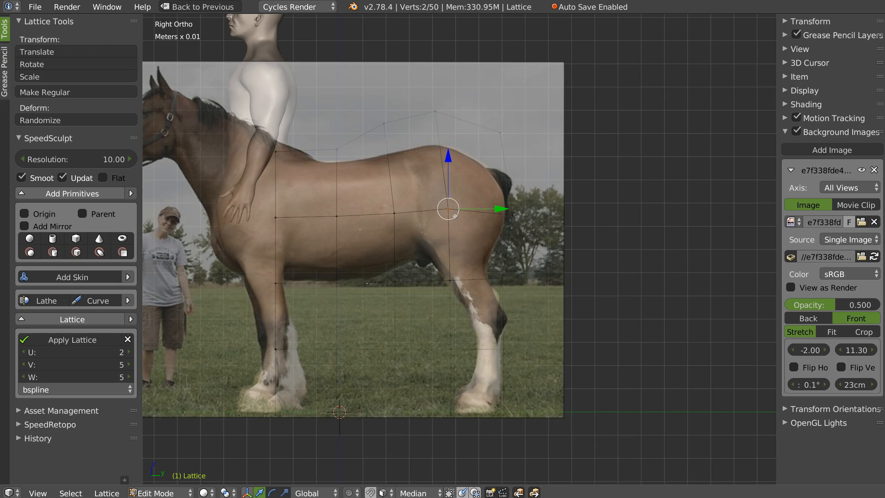
{"action": "key", "text": "g"}
{"action": "left_click", "coordinate": [485, 303]}
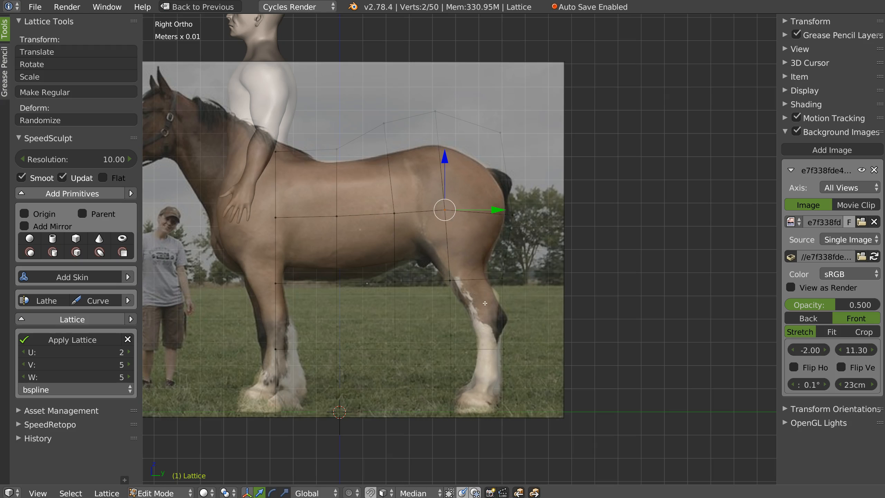
Apply the lattice deformation to the centaur's body and check its shape against the horse photo in the right view
{"action": "middle_click_drag", "start_coordinate": [484, 303], "coordinate": [483, 326], "text": "ctrl"}
{"action": "middle_click_drag", "start_coordinate": [467, 279], "coordinate": [489, 273], "text": "shift"}
{"action": "right_click", "coordinate": [329, 275]}
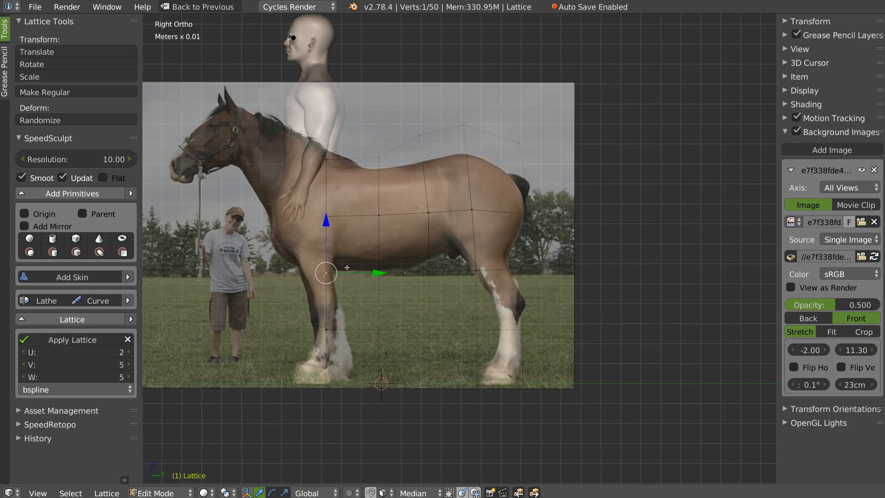
{"action": "left_click", "coordinate": [94, 338]}
{"action": "middle_click_drag", "start_coordinate": [482, 210], "coordinate": [460, 215]}
{"action": "key", "text": "KP_3"}
{"action": "middle_click_drag", "start_coordinate": [401, 223], "coordinate": [411, 204], "text": "ctrl"}
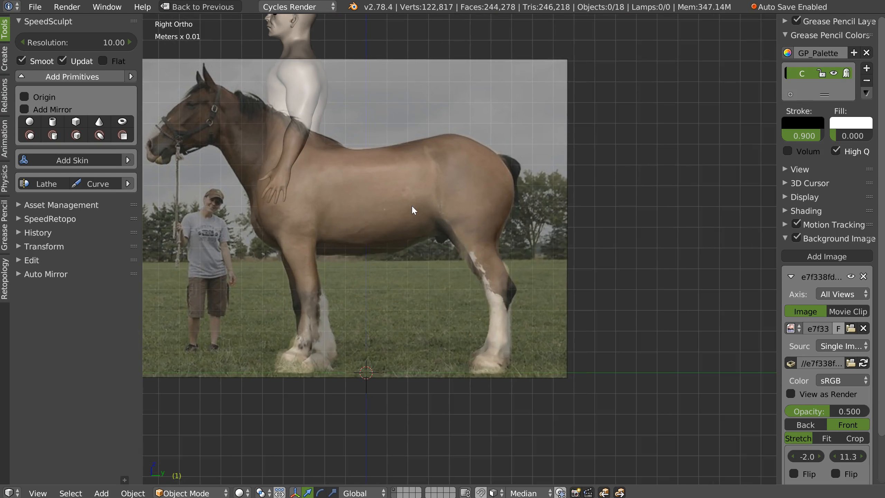
Select the centaur's body, switch it to Sculpt Mode and clear its mask
{"action": "right_click", "coordinate": [411, 205]}
{"action": "key", "text": "Tab"}
{"action": "left_click", "coordinate": [474, 161]}
{"action": "middle_click_drag", "start_coordinate": [404, 172], "coordinate": [375, 157], "text": "ctrl"}
{"action": "key", "text": "w"}
{"action": "left_click", "coordinate": [419, 163]}
{"action": "key", "text": "alt+m"}
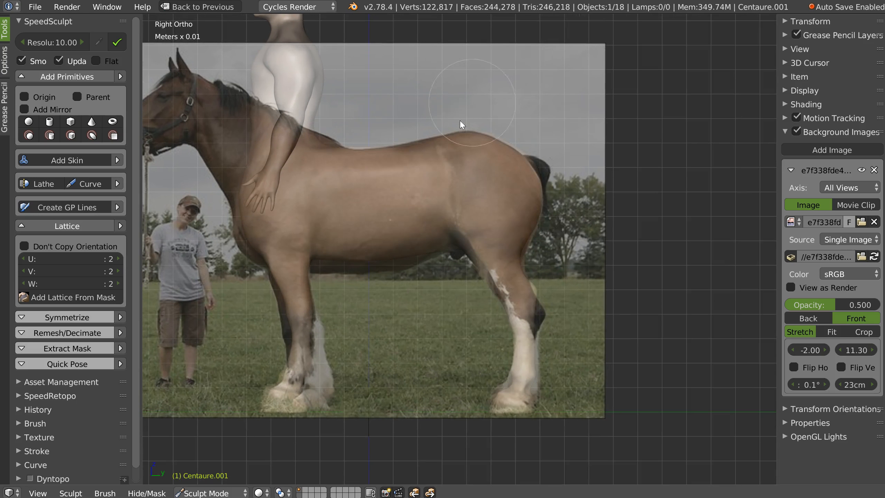
Choose the Grab brush and set its strength to about 0.457 and its radius to about 301 px
{"action": "key", "text": "w"}
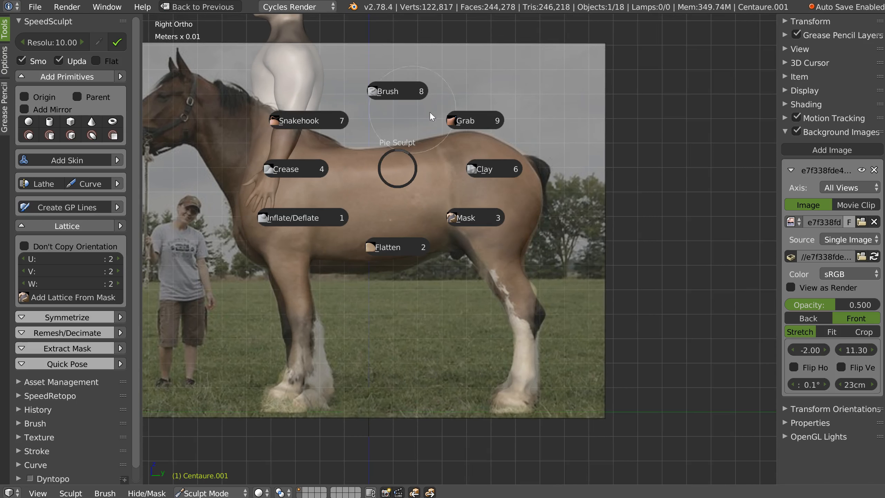
{"action": "right_click", "coordinate": [406, 200]}
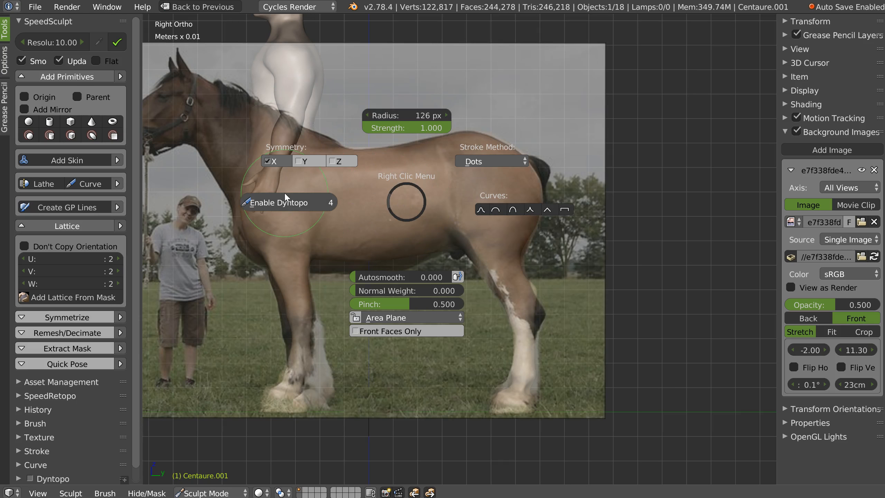
{"action": "right_click", "coordinate": [353, 200]}
{"action": "key", "text": "w"}
{"action": "left_click", "coordinate": [499, 159]}
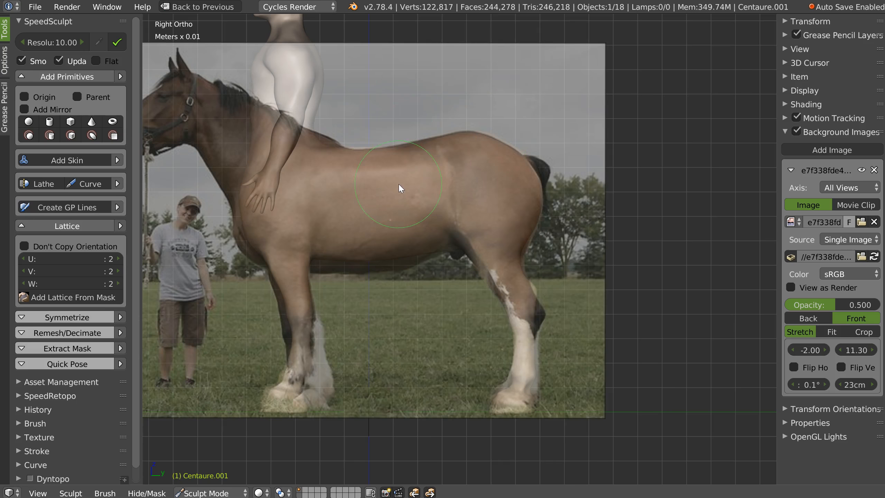
{"action": "key", "text": "shift+f"}
{"action": "left_click", "coordinate": [452, 200]}
{"action": "key", "text": "f"}
{"action": "left_click", "coordinate": [450, 196]}
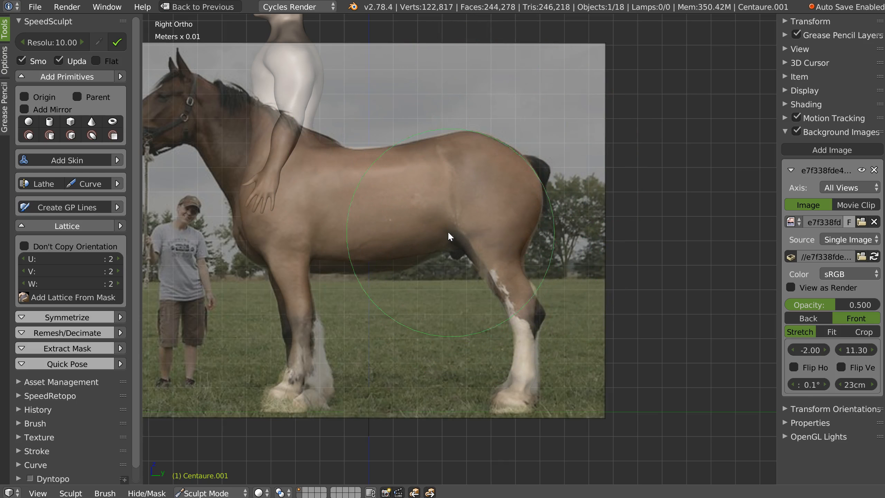
Adjust the hind leg and the rump's outline with the Grab brush to match the horse photo
{"action": "scroll", "coordinate": [304, 258], "scroll_direction": "down", "scroll_amount": 1}
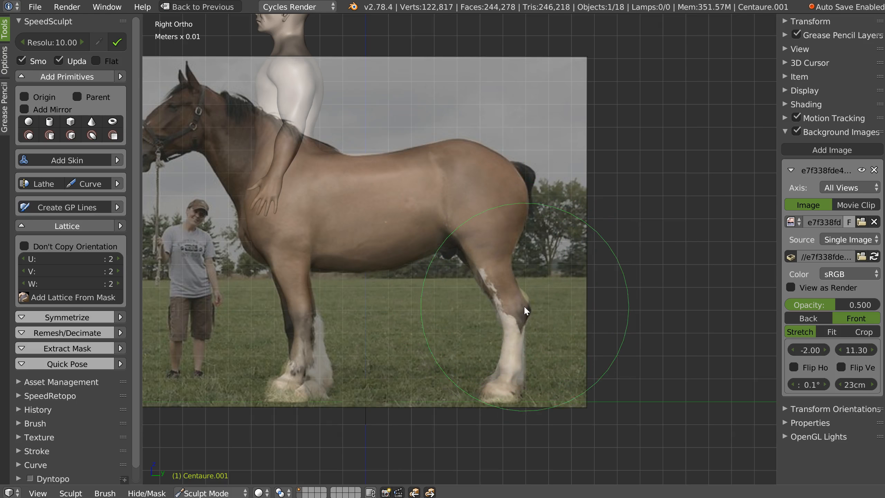
{"action": "scroll", "coordinate": [481, 282], "scroll_direction": "up", "scroll_amount": 2}
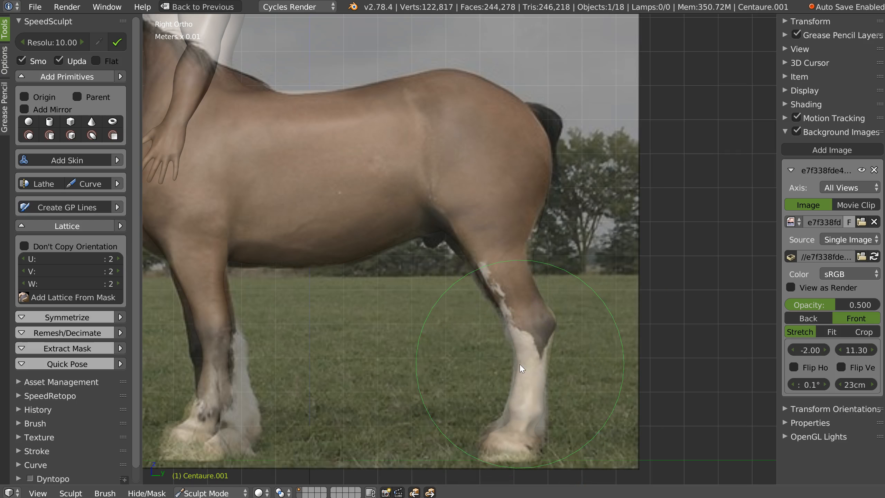
{"action": "right_click", "coordinate": [527, 312]}
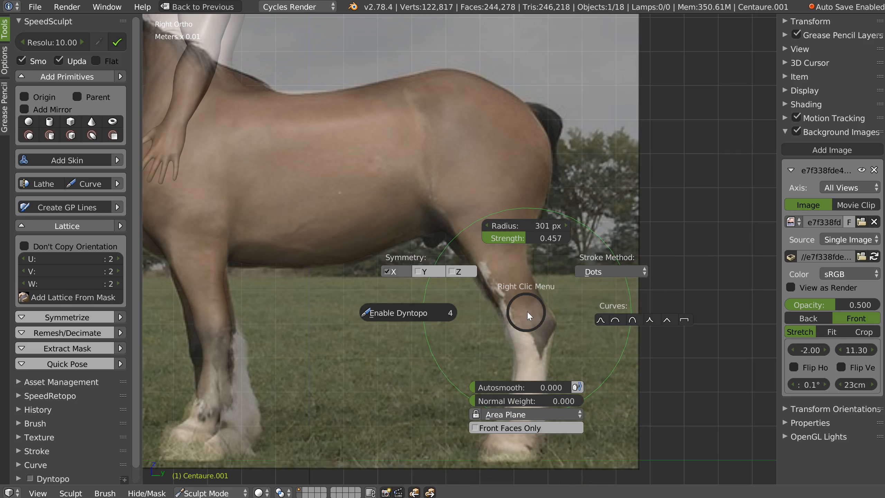
{"action": "right_click", "coordinate": [524, 310]}
{"action": "middle_click_drag", "start_coordinate": [524, 308], "coordinate": [590, 174], "text": "ctrl"}
{"action": "left_click_drag", "start_coordinate": [590, 174], "coordinate": [570, 179]}
{"action": "mouse_move", "coordinate": [590, 148]}
{"action": "left_mouse_down"}
{"action": "mouse_move", "coordinate": [579, 146]}
{"action": "mouse_move", "coordinate": [592, 141]}
{"action": "left_mouse_up"}
Smooth the surface of the rump and check its outline against the photo in the right view
{"action": "middle_click_drag", "start_coordinate": [609, 142], "coordinate": [557, 157]}
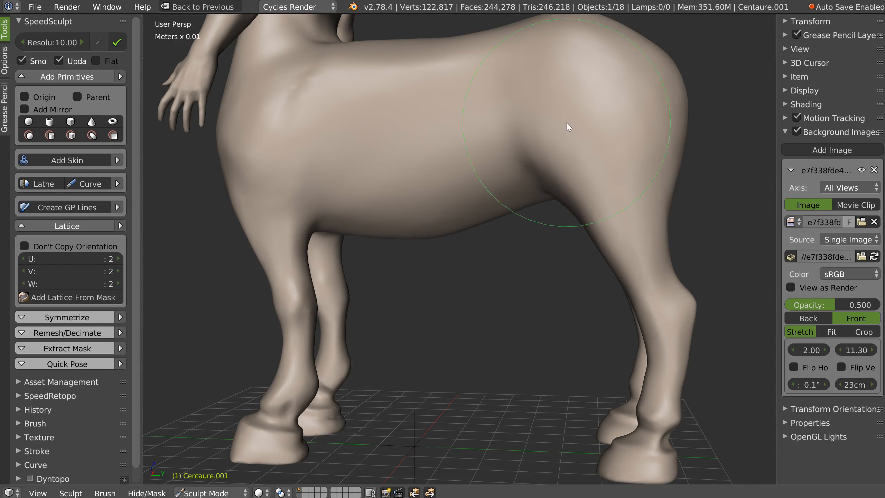
{"action": "mouse_move", "coordinate": [567, 122]}
{"action": "middle_mouse_down"}
{"action": "mouse_move", "coordinate": [520, 170]}
{"action": "mouse_move", "coordinate": [523, 184]}
{"action": "middle_mouse_up"}
{"action": "mouse_move", "coordinate": [523, 183]}
{"action": "left_mouse_down", "text": "shift"}
{"action": "mouse_move", "coordinate": [556, 171]}
{"action": "mouse_move", "coordinate": [488, 153]}
{"action": "mouse_move", "coordinate": [445, 162]}
{"action": "mouse_move", "coordinate": [529, 199]}
{"action": "left_mouse_up", "text": "shift"}
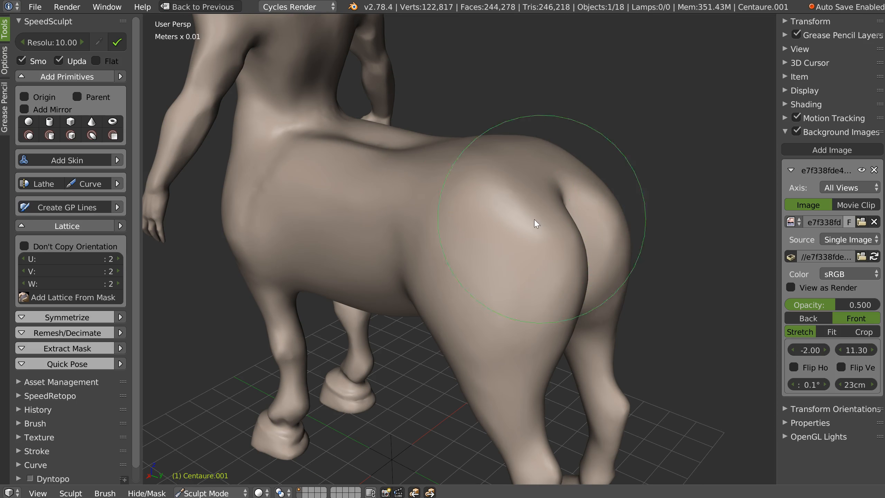
{"action": "key", "text": "KP_3"}
{"action": "scroll", "coordinate": [565, 178], "scroll_direction": "up", "scroll_amount": 3}
{"action": "scroll", "coordinate": [563, 174], "scroll_direction": "up", "scroll_amount": 4}
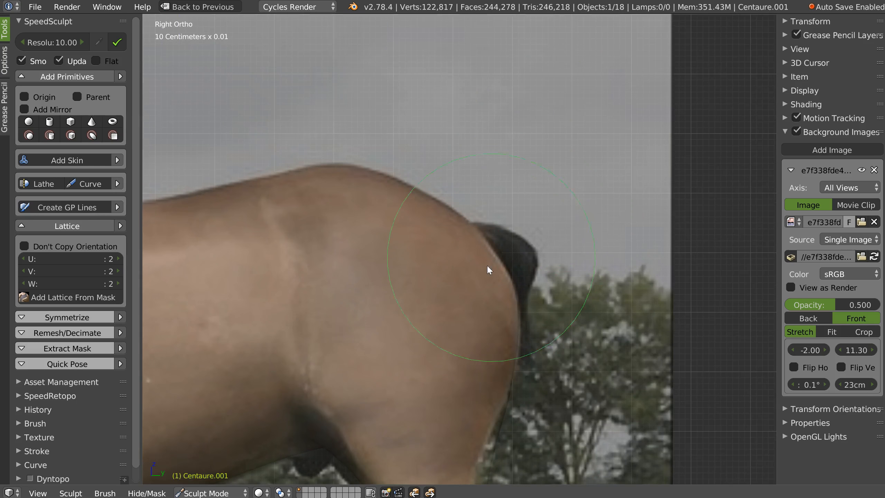
{"action": "middle_click_drag", "start_coordinate": [441, 231], "coordinate": [699, 172], "text": "shift"}
{"action": "middle_click_drag", "start_coordinate": [699, 171], "coordinate": [648, 186], "text": "ctrl"}
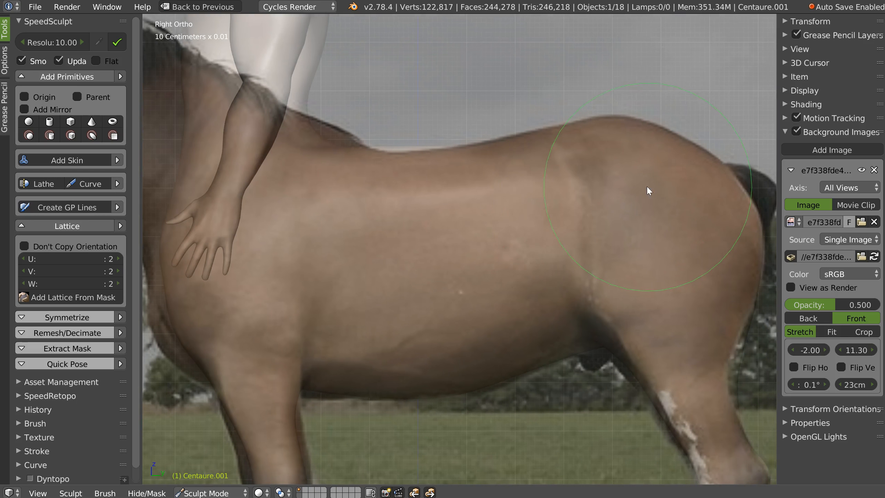
{"action": "middle_click_drag", "start_coordinate": [587, 192], "coordinate": [592, 216]}
{"action": "scroll", "coordinate": [578, 184], "scroll_direction": "down", "scroll_amount": 10}
{"action": "scroll", "coordinate": [562, 195], "scroll_direction": "up", "scroll_amount": 7}
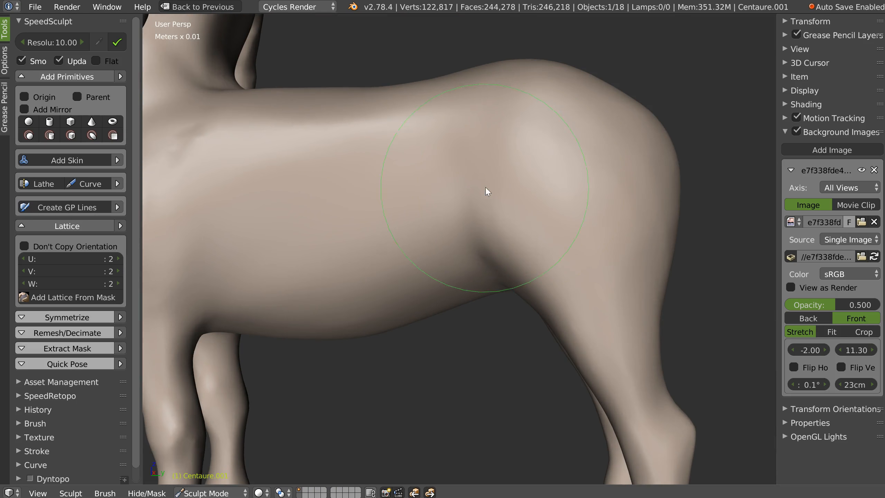
Reduce the brush radius and examine the hindquarters and back from behind and above
{"action": "key", "text": "f"}
{"action": "left_click", "coordinate": [490, 157]}
{"action": "scroll", "coordinate": [498, 136], "scroll_direction": "down", "scroll_amount": 8}
{"action": "middle_click_drag", "start_coordinate": [492, 222], "coordinate": [533, 199]}
{"action": "scroll", "coordinate": [572, 130], "scroll_direction": "up", "scroll_amount": 4}
{"action": "middle_click_drag", "start_coordinate": [571, 130], "coordinate": [525, 193]}
{"action": "scroll", "coordinate": [531, 171], "scroll_direction": "down", "scroll_amount": 1}
{"action": "middle_click_drag", "start_coordinate": [486, 192], "coordinate": [526, 135]}
{"action": "scroll", "coordinate": [493, 183], "scroll_direction": "up", "scroll_amount": 6}
{"action": "scroll", "coordinate": [546, 224], "scroll_direction": "down", "scroll_amount": 4}
{"action": "scroll", "coordinate": [519, 226], "scroll_direction": "up", "scroll_amount": 2}
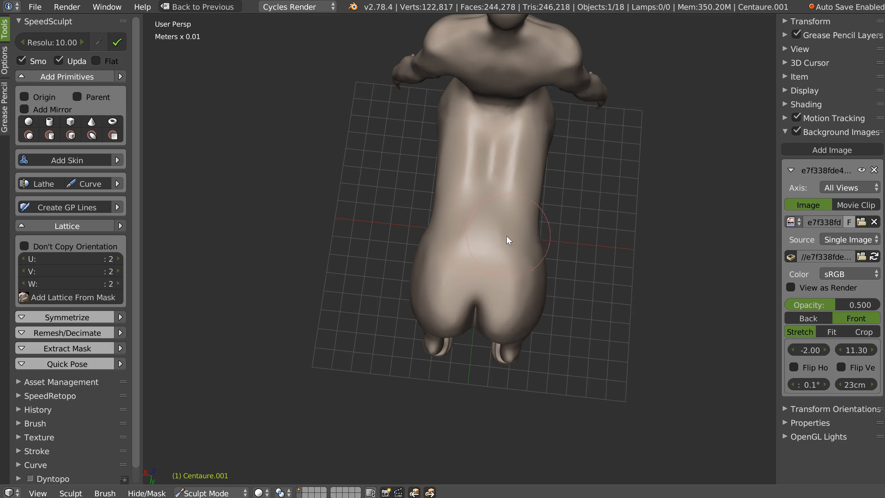
Switch to the Grab brush with a larger radius and smooth out the ridges along the horse's back
{"action": "key", "text": "w"}
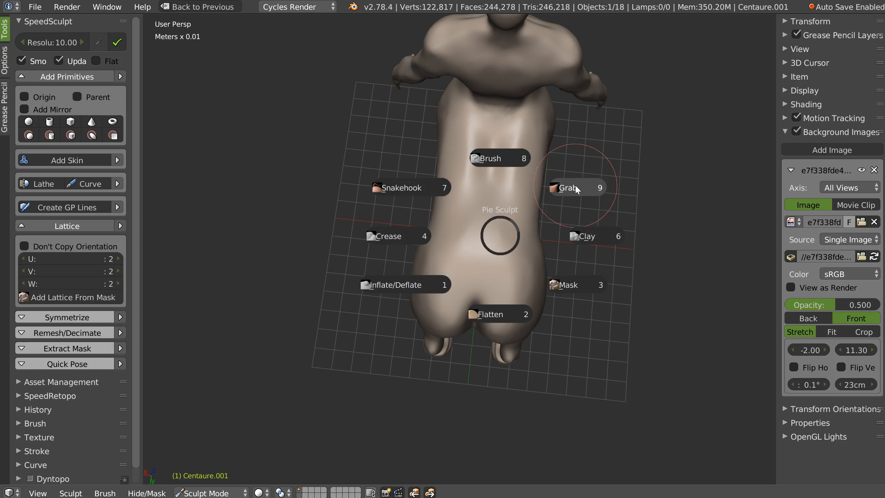
{"action": "left_click", "coordinate": [564, 190]}
{"action": "key", "text": "f"}
{"action": "left_click", "coordinate": [552, 212]}
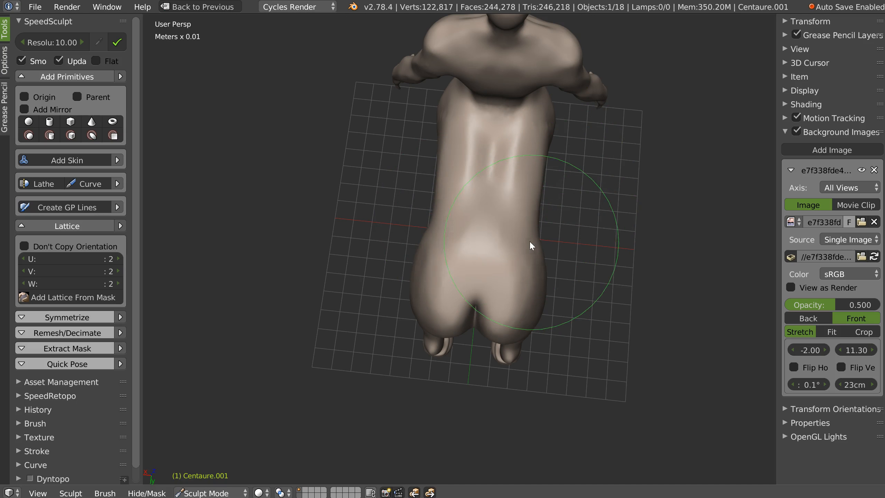
{"action": "scroll", "coordinate": [514, 209], "scroll_direction": "up", "scroll_amount": 2}
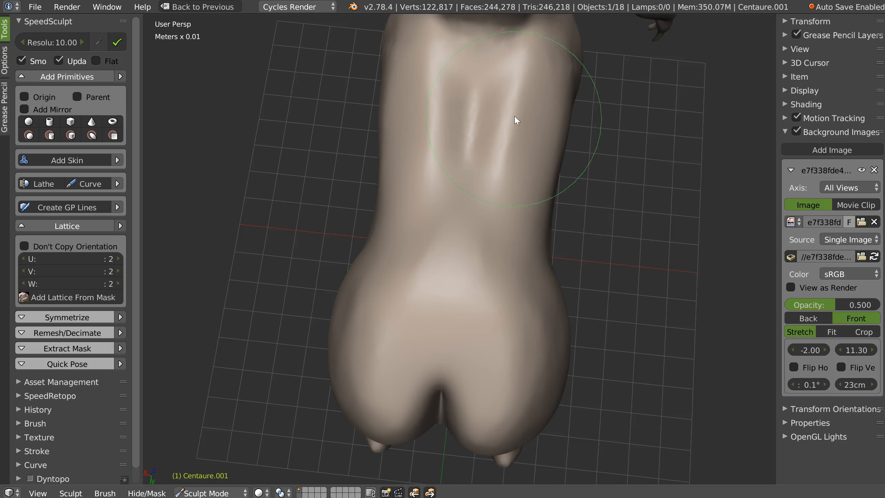
{"action": "left_click_drag", "start_coordinate": [494, 159], "coordinate": [523, 80], "text": "shift"}
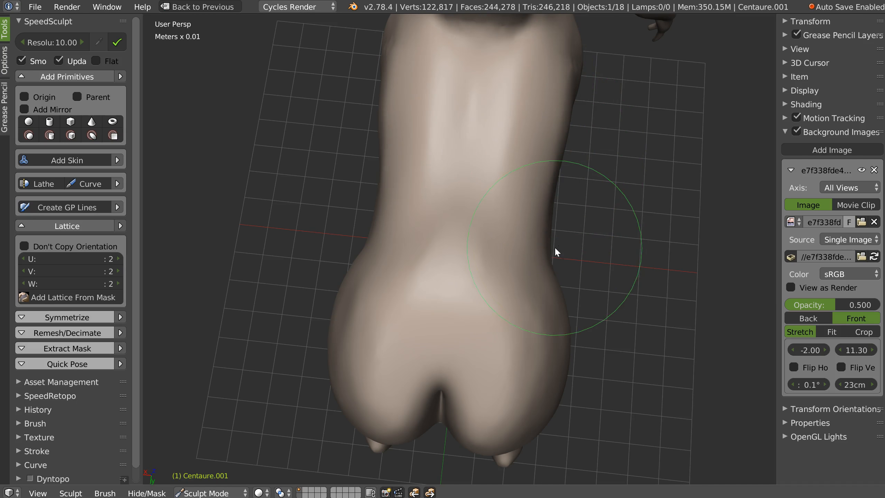
Refine the sides of the horse's belly from below with the Grab brush
{"action": "middle_click_drag", "start_coordinate": [571, 302], "coordinate": [565, 159]}
{"action": "scroll", "coordinate": [565, 159], "scroll_direction": "up", "scroll_amount": 4}
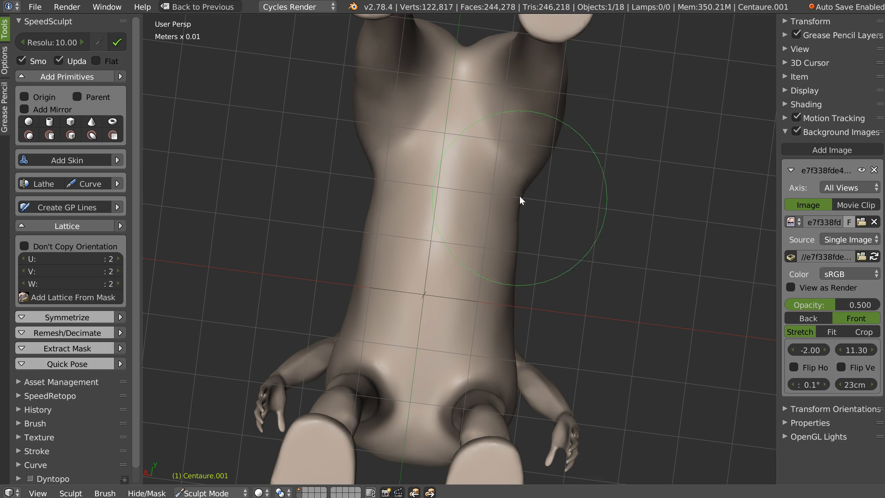
{"action": "mouse_move", "coordinate": [492, 318]}
{"action": "middle_mouse_down"}
{"action": "mouse_move", "coordinate": [538, 294]}
{"action": "mouse_move", "coordinate": [466, 293]}
{"action": "middle_mouse_up"}
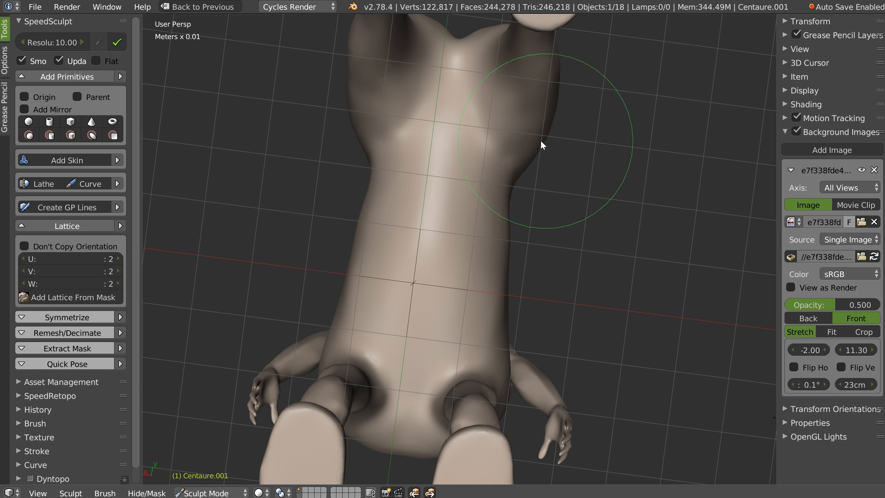
{"action": "middle_click_drag", "start_coordinate": [586, 204], "coordinate": [496, 269]}
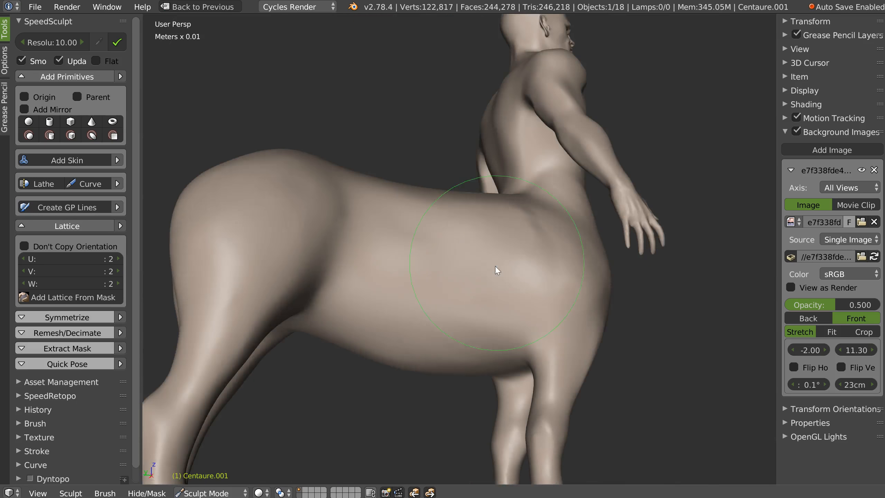
Fit the front leg and chest to the photo in the right orthographic view and smooth the upper chest
{"action": "scroll", "coordinate": [494, 261], "scroll_direction": "down", "scroll_amount": 3}
{"action": "key", "text": "KP_5"}
{"action": "key", "text": "KP_3"}
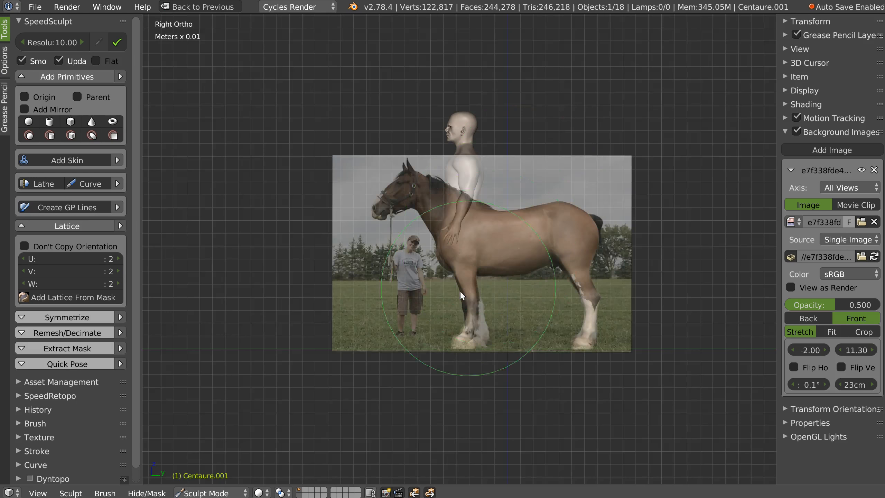
{"action": "scroll", "coordinate": [500, 225], "scroll_direction": "up", "scroll_amount": 5}
{"action": "scroll", "coordinate": [498, 229], "scroll_direction": "up", "scroll_amount": 3}
{"action": "scroll", "coordinate": [486, 290], "scroll_direction": "down", "scroll_amount": 1}
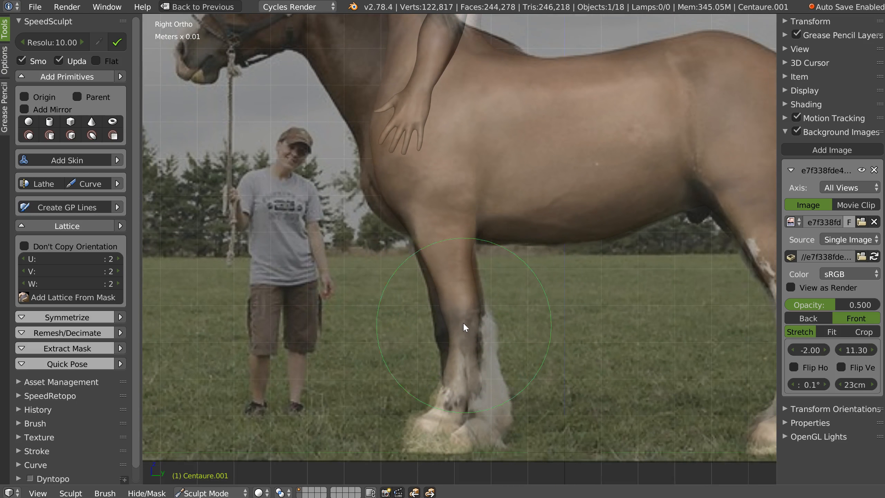
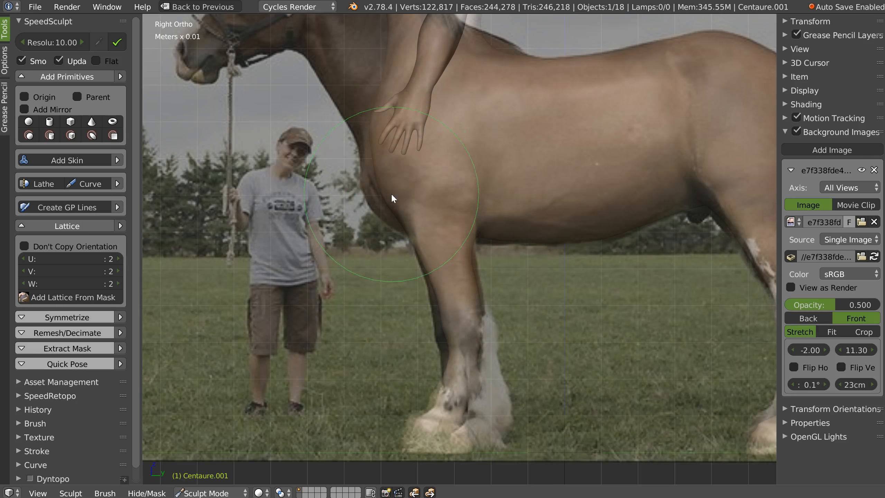
{"action": "left_click_drag", "start_coordinate": [367, 126], "coordinate": [365, 135], "text": "shift"}
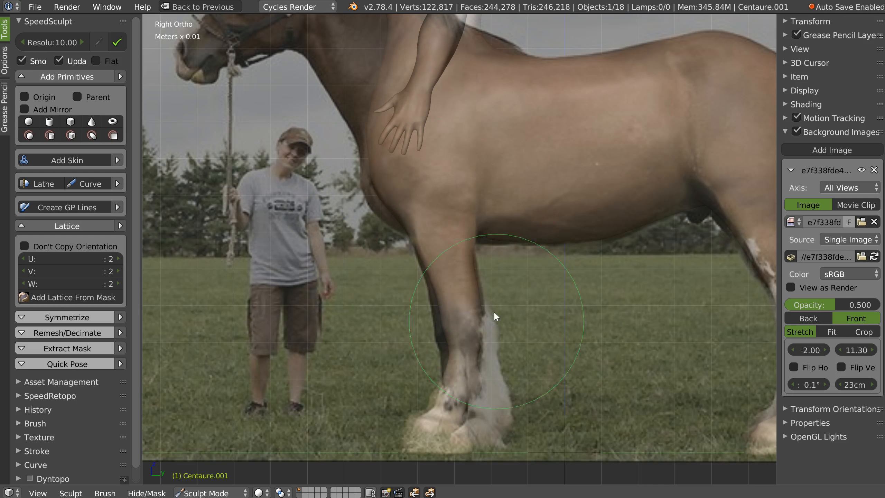
Pull the front and lower contour of the chest slightly forward to match the horse photo
{"action": "scroll", "coordinate": [485, 356], "scroll_direction": "down", "scroll_amount": 1}
{"action": "scroll", "coordinate": [484, 356], "scroll_direction": "down", "scroll_amount": 3}
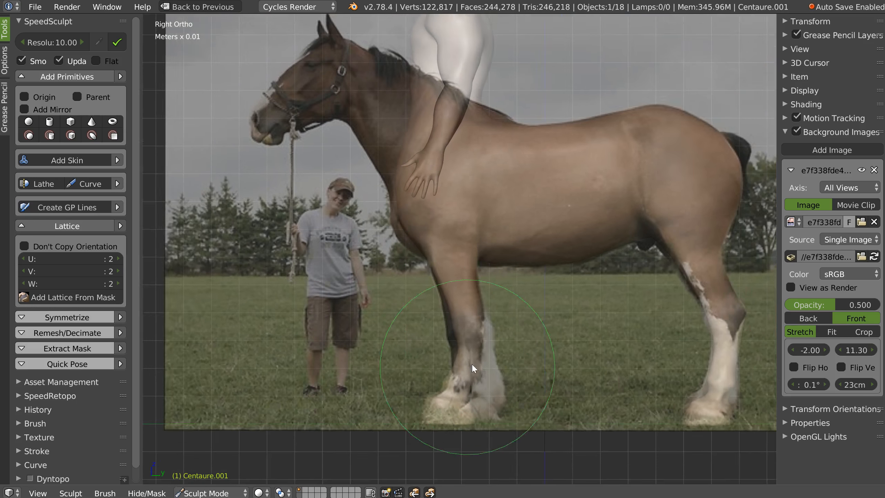
{"action": "scroll", "coordinate": [444, 244], "scroll_direction": "up", "scroll_amount": 2}
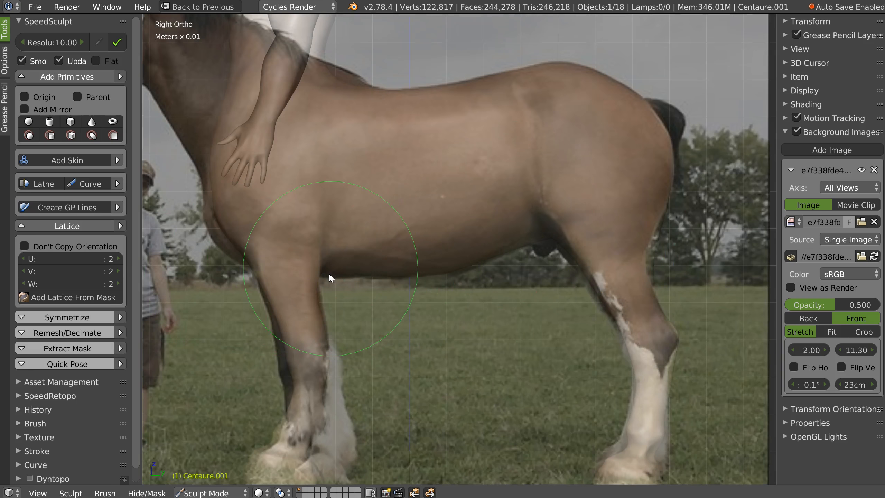
{"action": "left_click_drag", "start_coordinate": [207, 185], "coordinate": [203, 189]}
{"action": "left_click_drag", "start_coordinate": [234, 247], "coordinate": [229, 251]}
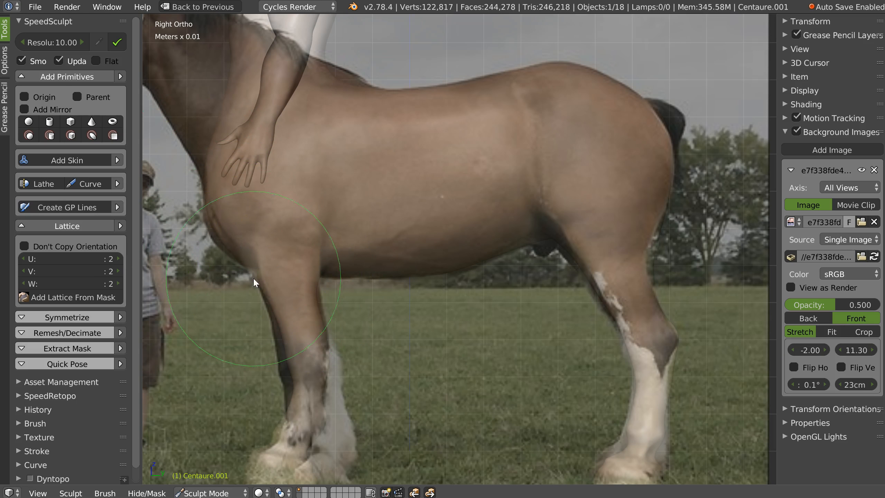
Sculpt the front of the chest between the forelegs with a smaller brush
{"action": "middle_click_drag", "start_coordinate": [370, 246], "coordinate": [440, 179]}
{"action": "scroll", "coordinate": [405, 226], "scroll_direction": "down", "scroll_amount": 5}
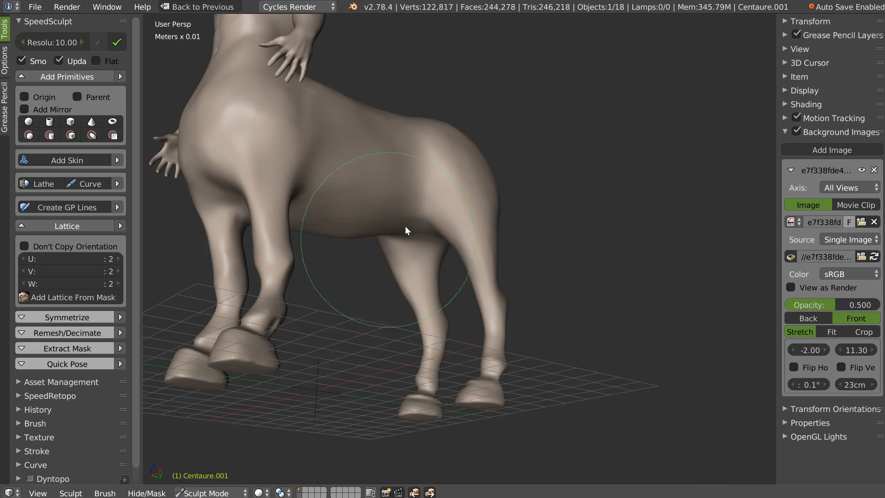
{"action": "middle_click_drag", "start_coordinate": [298, 150], "coordinate": [434, 207]}
{"action": "scroll", "coordinate": [434, 207], "scroll_direction": "up", "scroll_amount": 4}
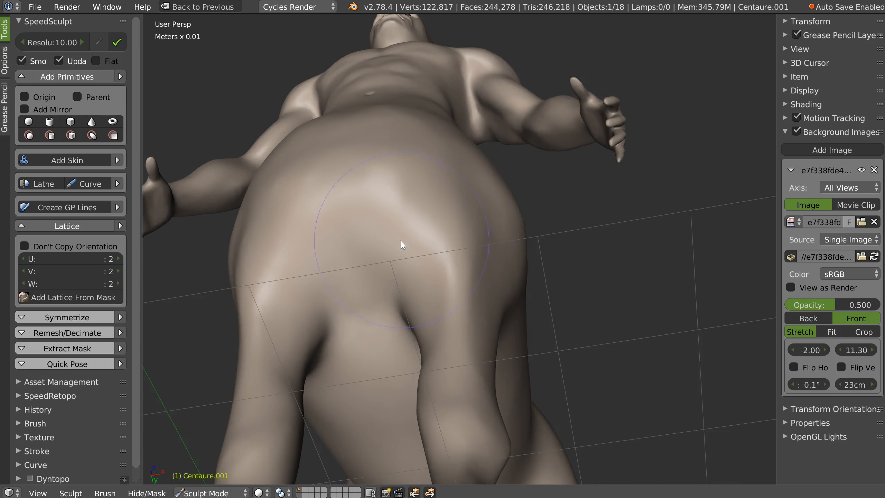
{"action": "middle_click_drag", "start_coordinate": [401, 241], "coordinate": [417, 238]}
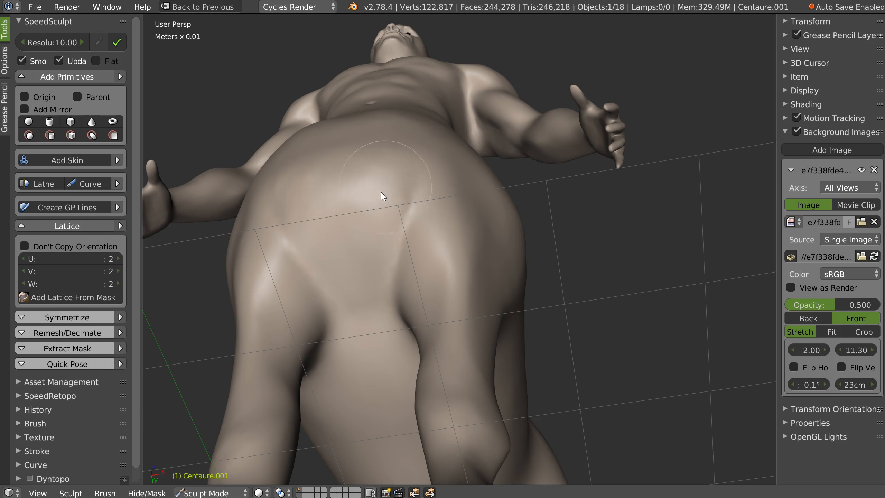
Define the creases that separate the chest from the tops of the front legs
{"action": "middle_click_drag", "start_coordinate": [458, 215], "coordinate": [400, 215]}
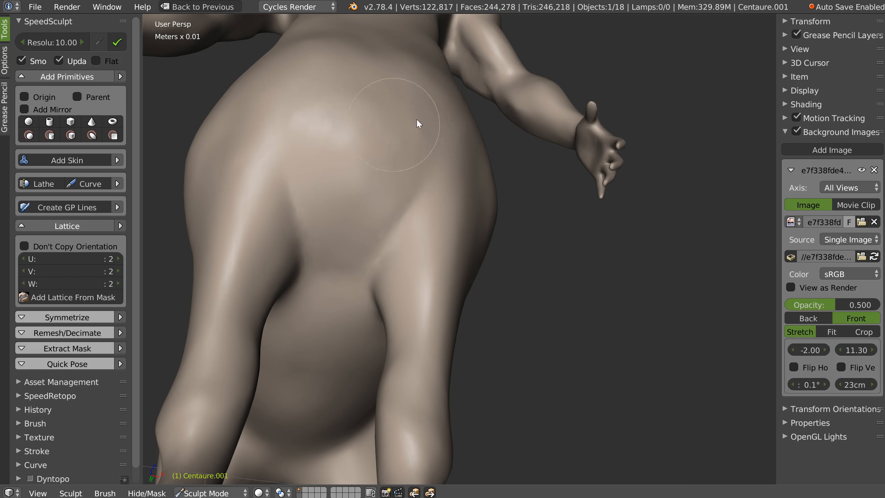
{"action": "scroll", "coordinate": [495, 221], "scroll_direction": "down", "scroll_amount": 6}
{"action": "middle_click_drag", "start_coordinate": [520, 206], "coordinate": [477, 153]}
{"action": "scroll", "coordinate": [459, 196], "scroll_direction": "up", "scroll_amount": 6}
{"action": "middle_click_drag", "start_coordinate": [398, 157], "coordinate": [345, 336]}
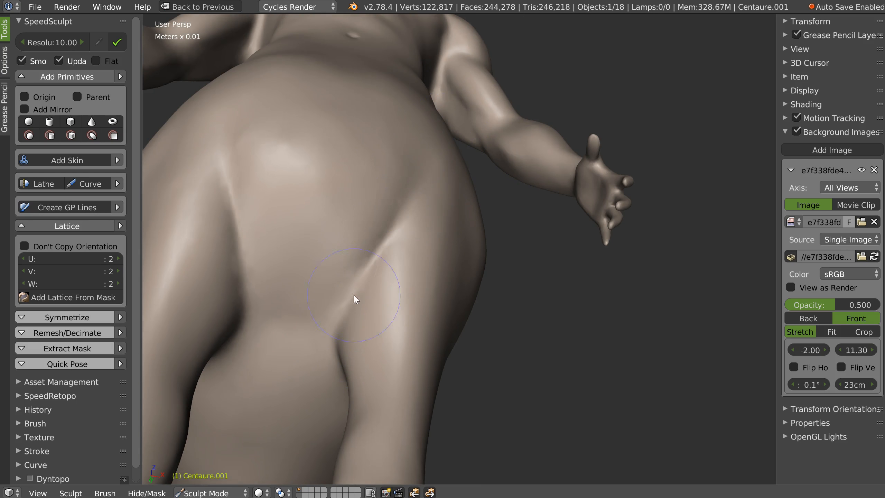
{"action": "middle_click_drag", "start_coordinate": [485, 192], "coordinate": [459, 184]}
{"action": "scroll", "coordinate": [414, 222], "scroll_direction": "down", "scroll_amount": 5}
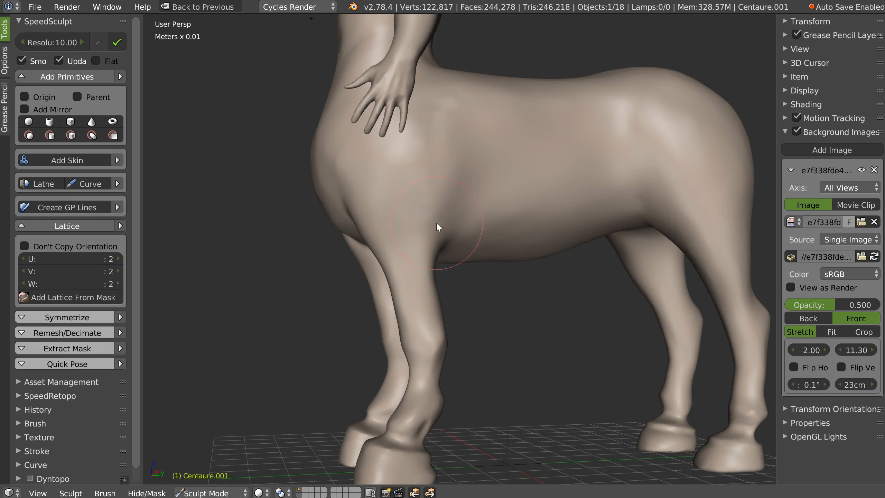
Check the front legs against the horse photo in the right orthographic view and hide the photo
{"action": "middle_click_drag", "start_coordinate": [347, 148], "coordinate": [422, 230]}
{"action": "mouse_move", "coordinate": [404, 196]}
{"action": "middle_mouse_down"}
{"action": "mouse_move", "coordinate": [442, 228]}
{"action": "mouse_move", "coordinate": [411, 246]}
{"action": "mouse_move", "coordinate": [392, 214]}
{"action": "mouse_move", "coordinate": [373, 272]}
{"action": "mouse_move", "coordinate": [417, 187]}
{"action": "middle_mouse_up"}
{"action": "key", "text": "w"}
{"action": "left_click", "coordinate": [430, 274]}
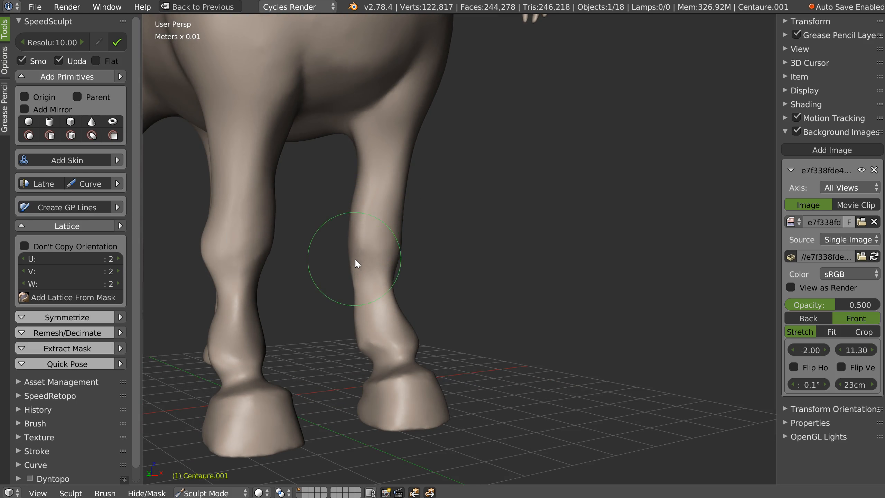
{"action": "middle_click_drag", "start_coordinate": [363, 267], "coordinate": [341, 245]}
{"action": "key", "text": "KP_3"}
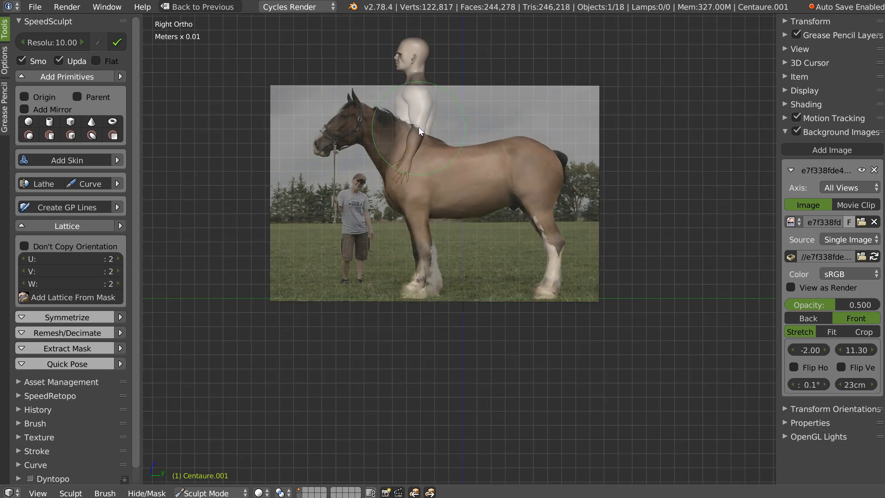
{"action": "scroll", "coordinate": [456, 175], "scroll_direction": "up", "scroll_amount": 6}
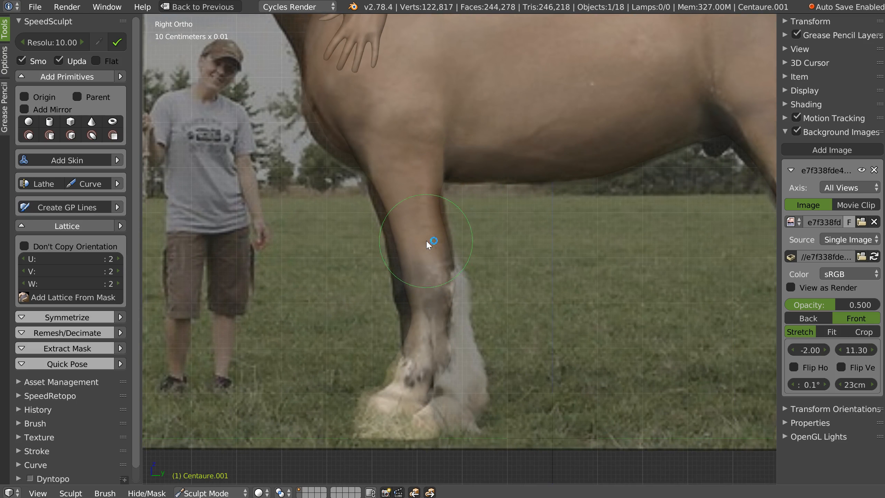
{"action": "left_click", "coordinate": [866, 171]}
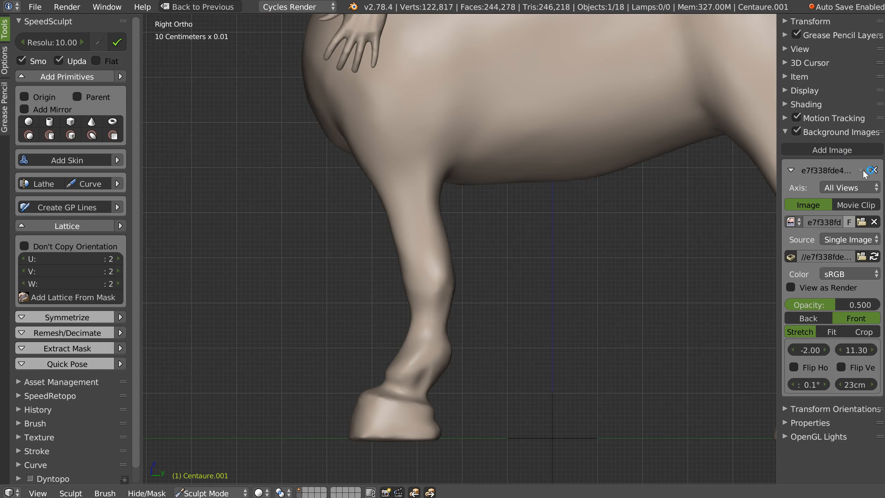
Mask the front legs from the knee down to the hoof and add a lattice from the mask
{"action": "middle_click_drag", "start_coordinate": [473, 310], "coordinate": [392, 271], "text": "ctrl"}
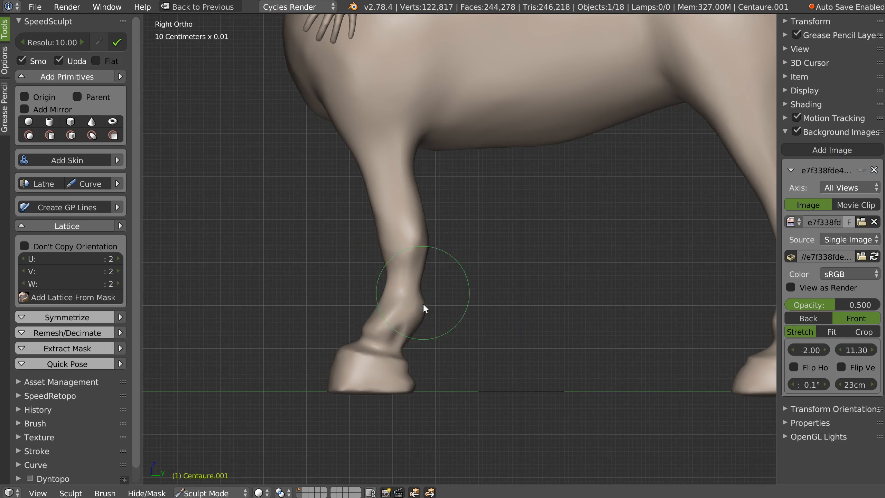
{"action": "middle_click_drag", "start_coordinate": [506, 299], "coordinate": [432, 315], "text": "ctrl"}
{"action": "middle_click_drag", "start_coordinate": [427, 316], "coordinate": [443, 258], "text": "shift"}
{"action": "middle_click_drag", "start_coordinate": [444, 256], "coordinate": [444, 235], "text": "shift"}
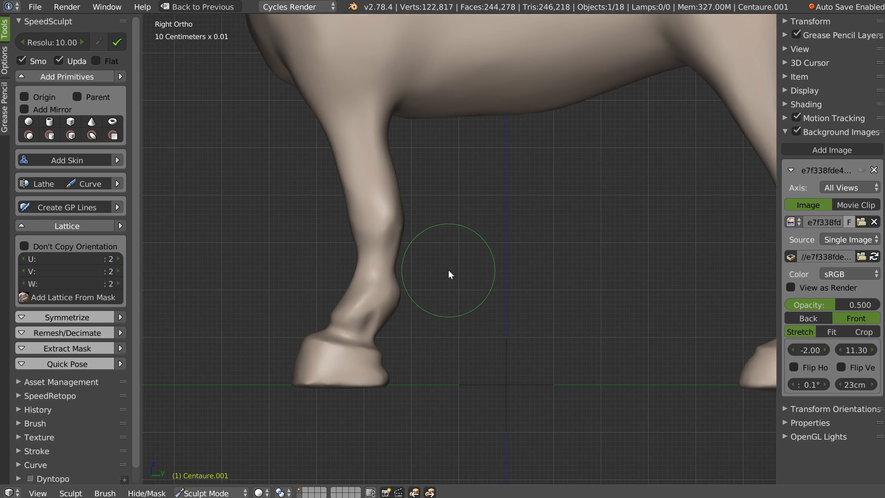
{"action": "mouse_move", "coordinate": [455, 219]}
{"action": "left_mouse_down", "text": "ctrl+shift"}
{"action": "mouse_move", "coordinate": [251, 282]}
{"action": "mouse_move", "coordinate": [590, 375]}
{"action": "left_mouse_up", "text": "ctrl+shift"}
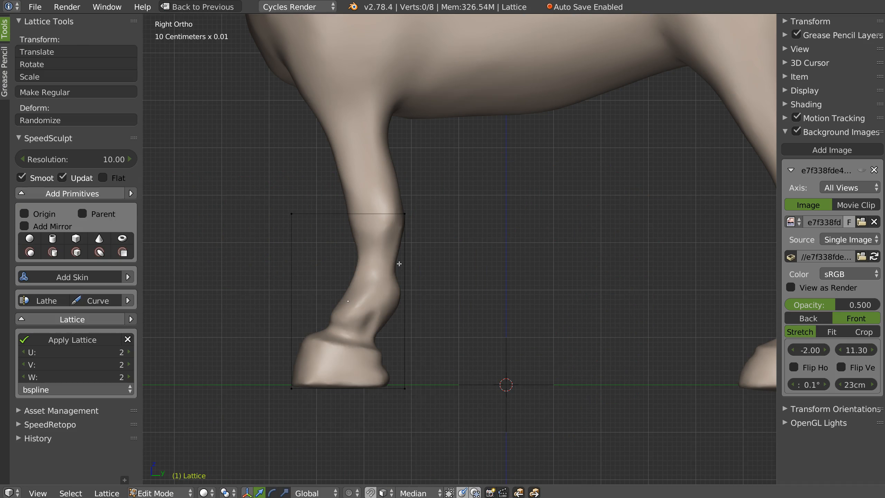
Select the four bottom points of the leg lattice and show the model in wireframe
{"action": "right_click", "coordinate": [402, 396]}
{"action": "mouse_move", "coordinate": [419, 411]}
{"action": "left_mouse_down", "text": "ctrl"}
{"action": "mouse_move", "coordinate": [452, 331]}
{"action": "mouse_move", "coordinate": [419, 414]}
{"action": "left_mouse_up", "text": "ctrl"}
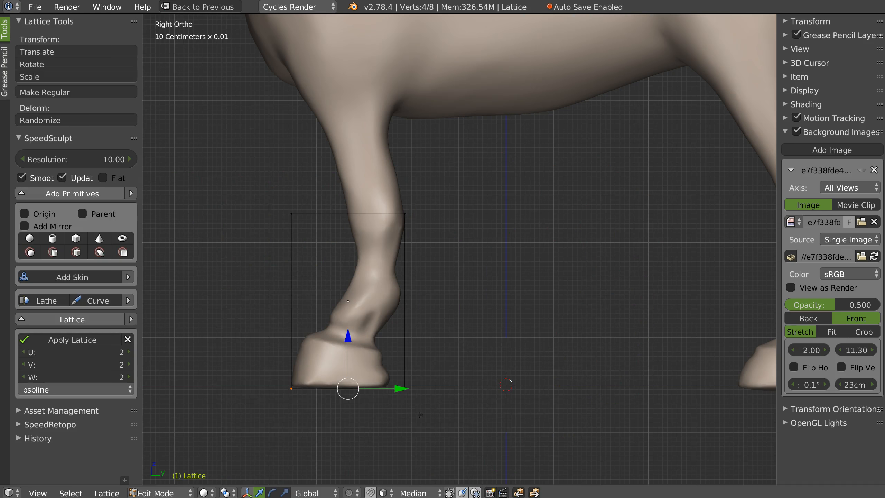
{"action": "key", "text": "z"}
{"action": "right_click", "coordinate": [405, 389]}
{"action": "key", "text": "g"}
{"action": "key", "text": "z"}
{"action": "right_click", "coordinate": [404, 388]}
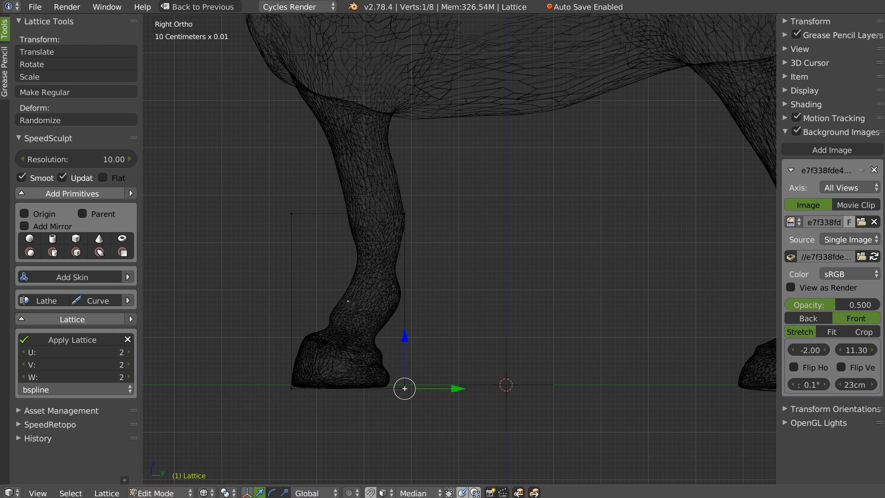
{"action": "key", "text": "ctrl+z"}
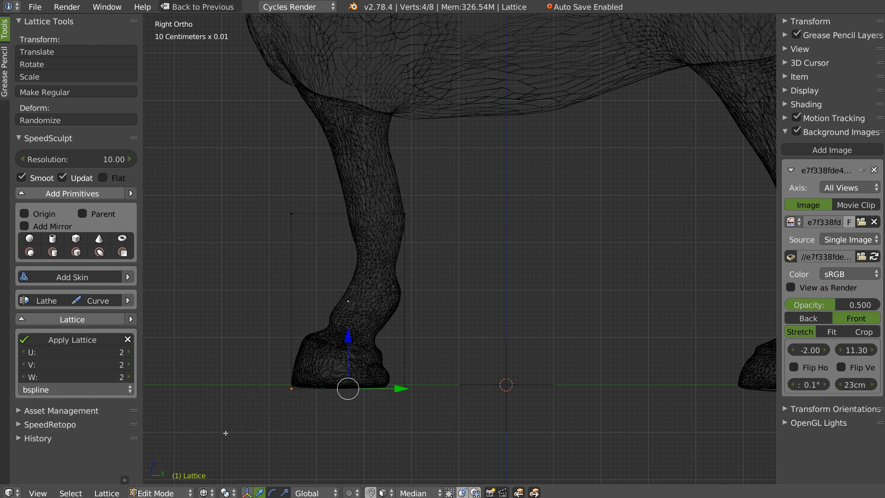
{"action": "right_click", "coordinate": [404, 388]}
{"action": "key", "text": "g"}
{"action": "key", "text": "z"}
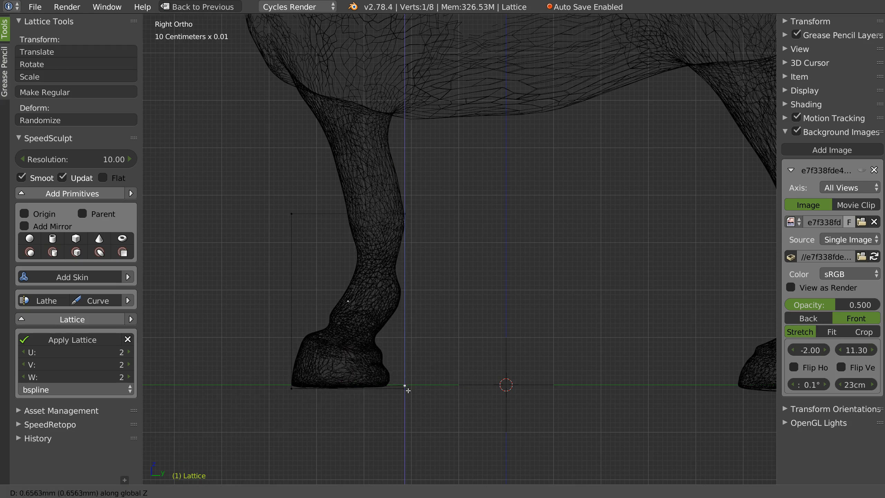
{"action": "right_click", "coordinate": [384, 410]}
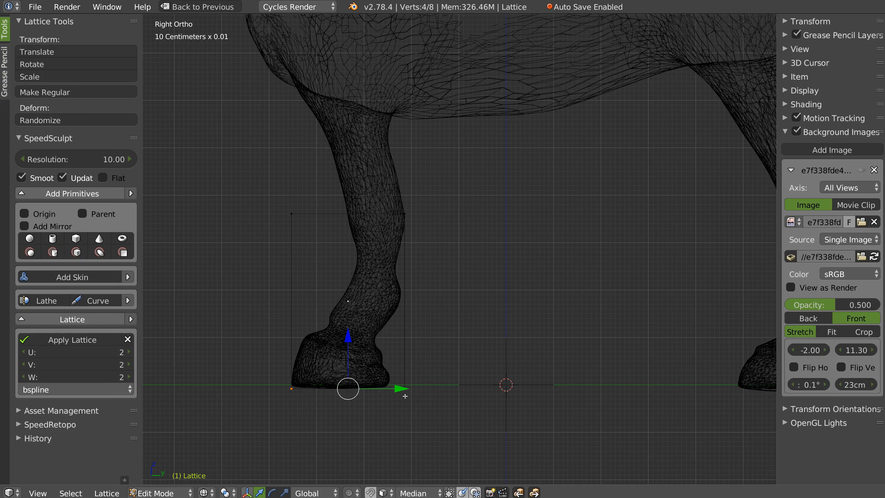
Shift the lattice's bottom points backward along Y, with the horse photo shown, to line the front hoof up with it
{"action": "left_click_drag", "start_coordinate": [398, 390], "coordinate": [421, 402]}
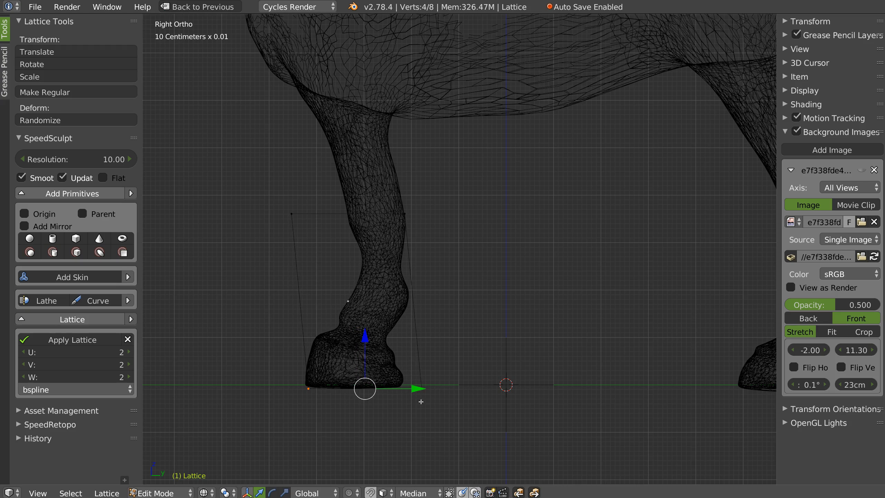
{"action": "left_click", "coordinate": [861, 170]}
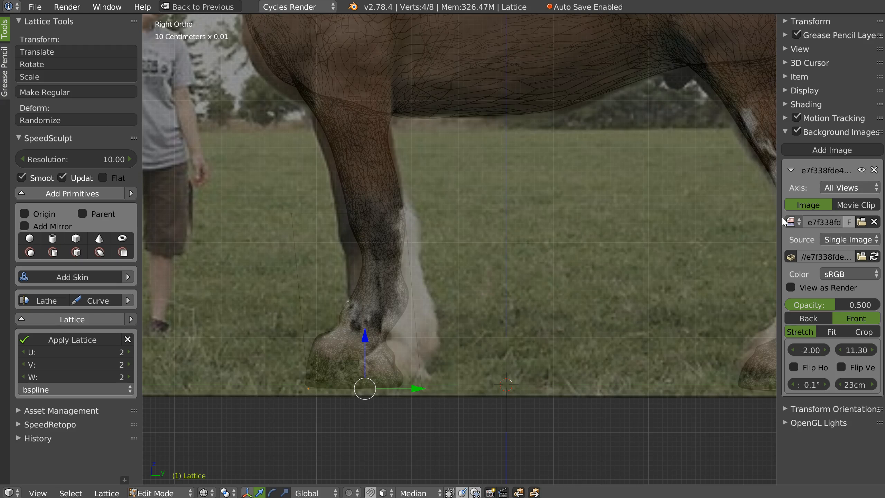
{"action": "left_click_drag", "start_coordinate": [417, 391], "coordinate": [434, 391]}
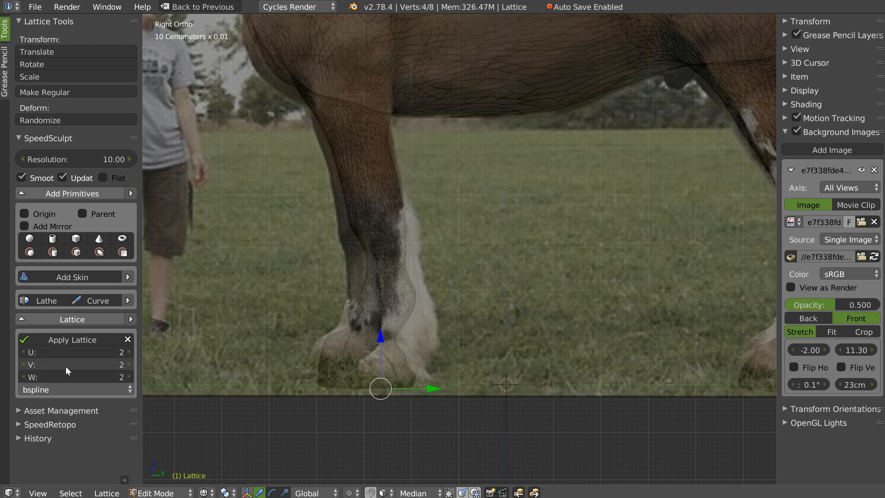
Set the lattice's W resolution to 3, adjust its lower middle row of points to the photo, and apply the lattice
{"action": "left_click", "coordinate": [129, 376]}
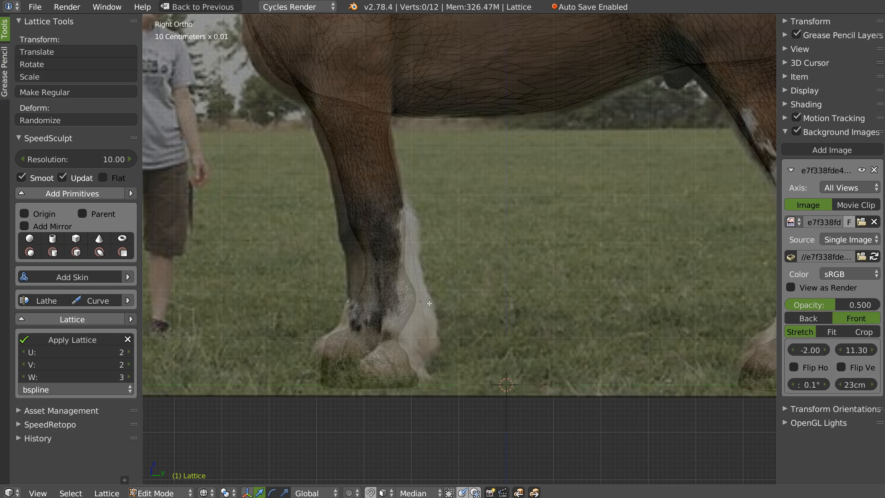
{"action": "mouse_move", "coordinate": [407, 315]}
{"action": "left_mouse_down", "text": "ctrl"}
{"action": "mouse_move", "coordinate": [276, 310]}
{"action": "mouse_move", "coordinate": [415, 304]}
{"action": "left_mouse_up", "text": "ctrl"}
{"action": "scroll", "coordinate": [341, 226], "scroll_direction": "down", "scroll_amount": 3}
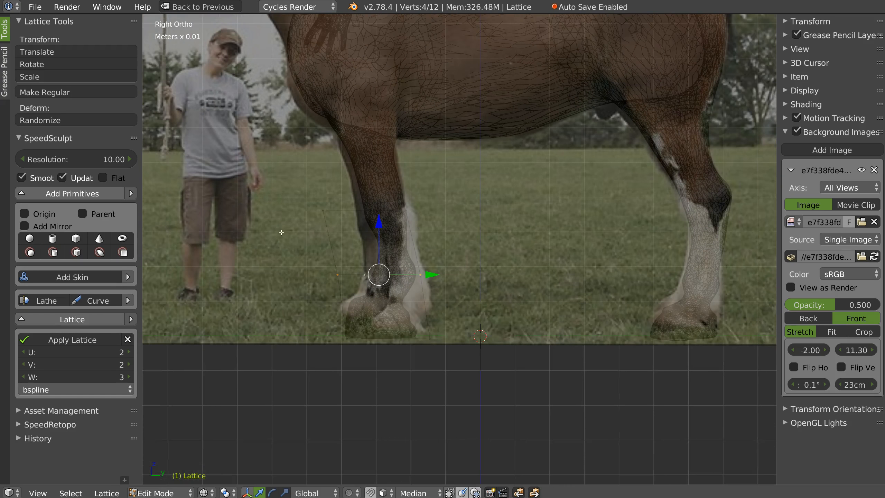
{"action": "left_click", "coordinate": [59, 339]}
Return to solid shading and check the reshaped front legs in perspective
{"action": "mouse_move", "coordinate": [352, 225]}
{"action": "middle_mouse_down"}
{"action": "mouse_move", "coordinate": [495, 235]}
{"action": "mouse_move", "coordinate": [427, 295]}
{"action": "middle_mouse_up"}
{"action": "scroll", "coordinate": [426, 275], "scroll_direction": "down", "scroll_amount": 3}
{"action": "scroll", "coordinate": [427, 276], "scroll_direction": "down", "scroll_amount": 3}
{"action": "key", "text": "z"}
{"action": "middle_click_drag", "start_coordinate": [477, 210], "coordinate": [431, 220]}
{"action": "scroll", "coordinate": [442, 216], "scroll_direction": "up", "scroll_amount": 4}
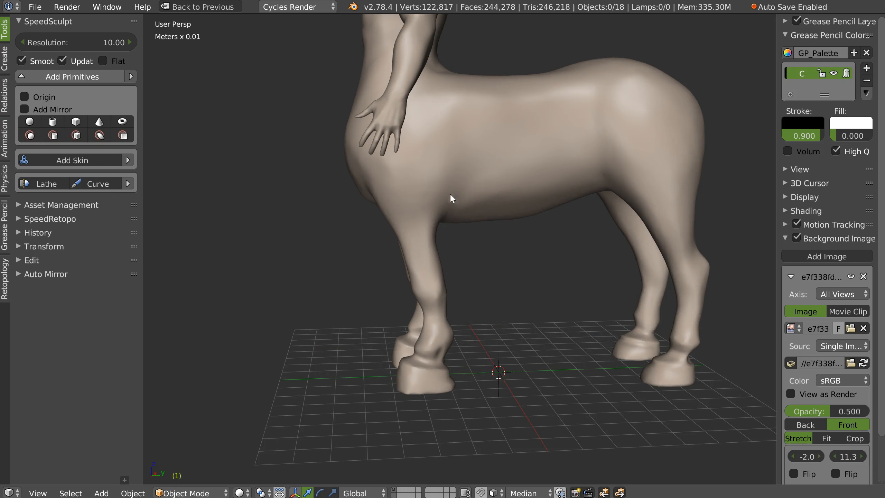
{"action": "middle_click_drag", "start_coordinate": [474, 181], "coordinate": [549, 249]}
Deselect the centaur in the right orthographic view and add a skin object with its first point at the top of the rump
{"action": "scroll", "coordinate": [470, 244], "scroll_direction": "down", "scroll_amount": 5}
{"action": "key", "text": "KP_3"}
{"action": "scroll", "coordinate": [495, 230], "scroll_direction": "up", "scroll_amount": 6}
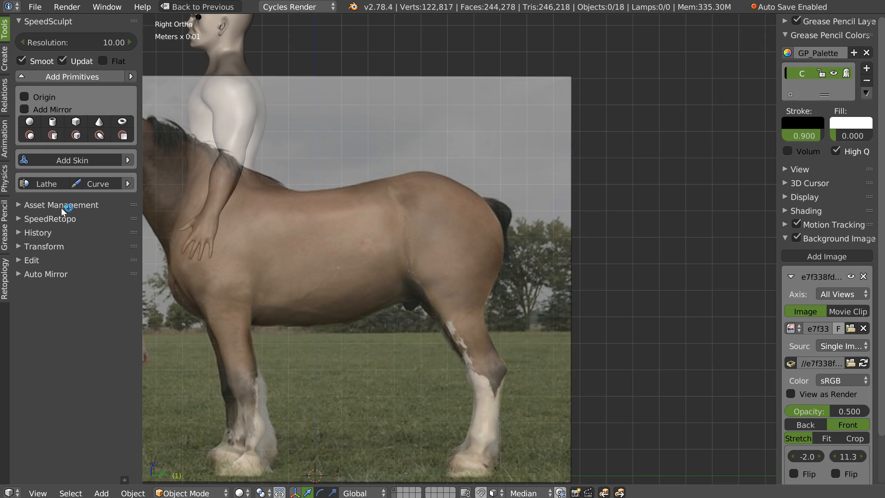
{"action": "right_click", "coordinate": [384, 258]}
{"action": "key", "text": "Tab"}
{"action": "key", "text": "Tab"}
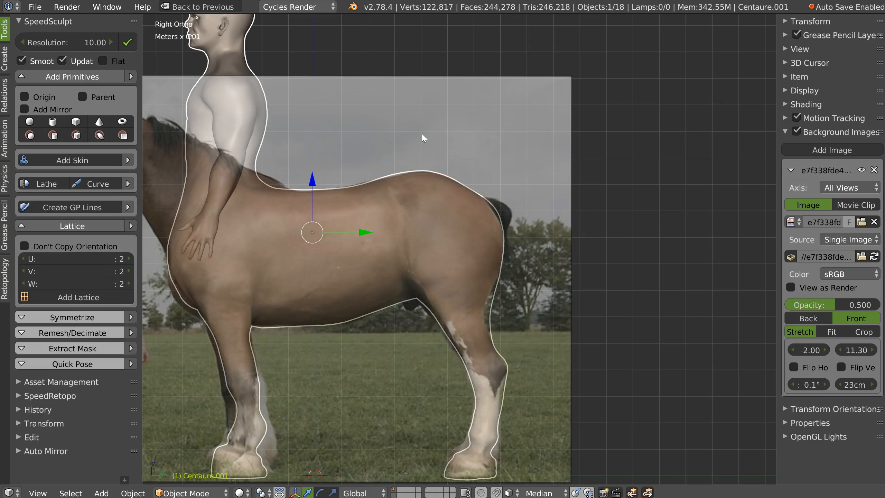
{"action": "middle_click_drag", "start_coordinate": [452, 177], "coordinate": [417, 143], "text": "shift"}
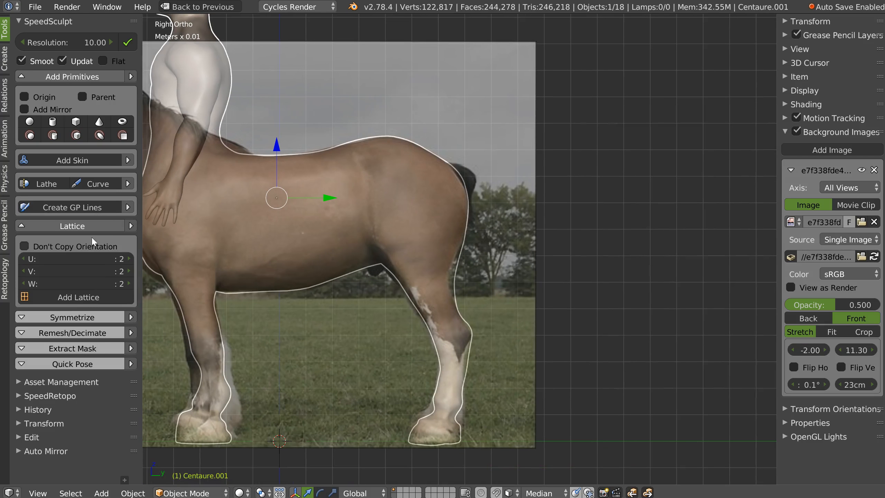
{"action": "key", "text": "a"}
{"action": "left_click", "coordinate": [344, 152]}
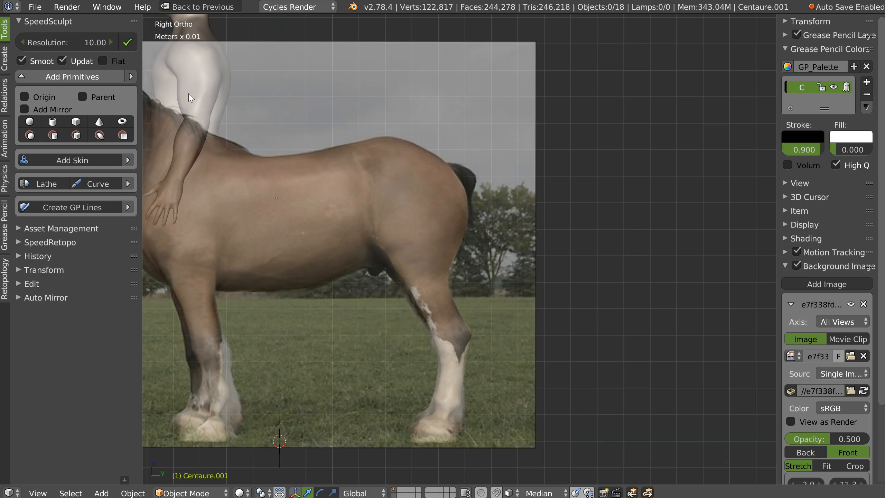
{"action": "left_click", "coordinate": [67, 160]}
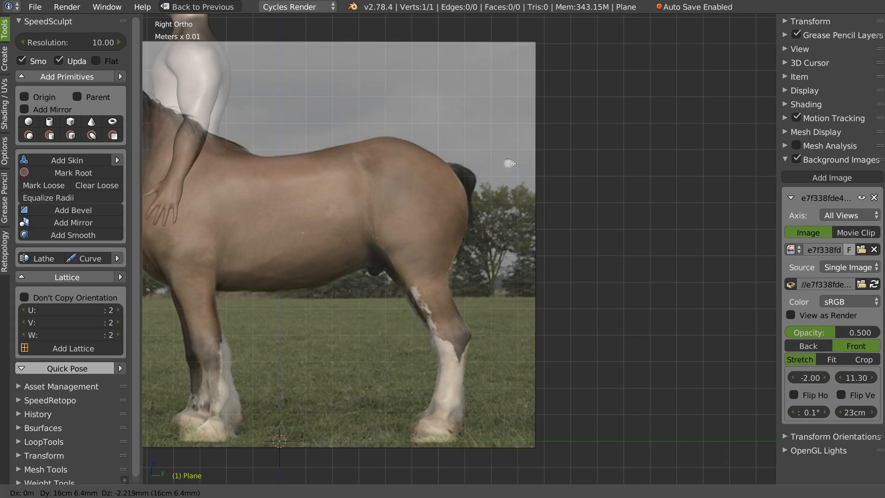
{"action": "left_click", "coordinate": [433, 172]}
Extrude five more skin points arching up behind the rump, down behind the hind leg and out backward to form a tail
{"action": "right_click", "coordinate": [469, 155], "text": "ctrl"}
{"action": "right_click", "coordinate": [504, 184], "text": "ctrl"}
{"action": "right_click", "coordinate": [514, 266], "text": "ctrl"}
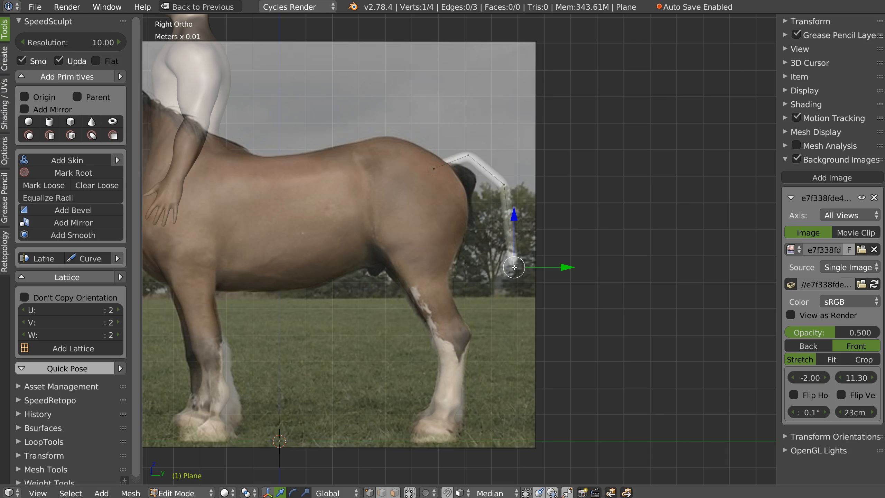
{"action": "right_click", "coordinate": [506, 345], "text": "ctrl"}
{"action": "right_click", "coordinate": [551, 392], "text": "ctrl"}
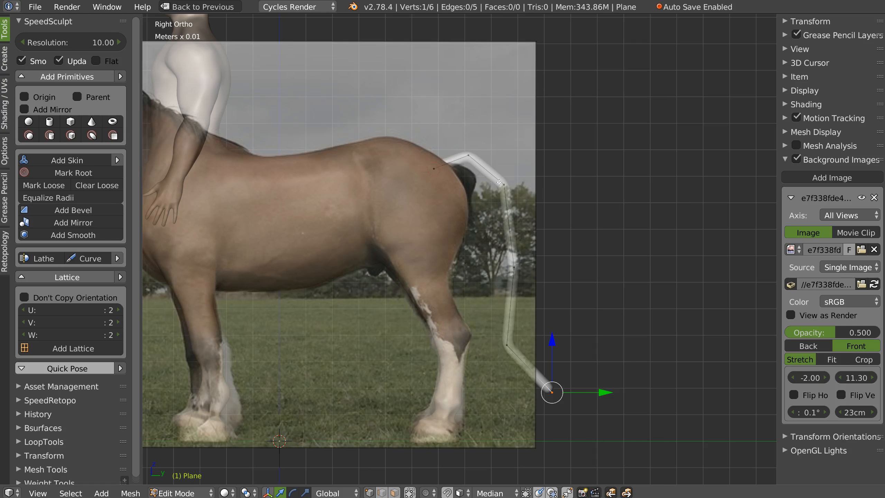
Select the three middle points of the tail and greatly enlarge their skin radius
{"action": "right_click", "coordinate": [468, 156]}
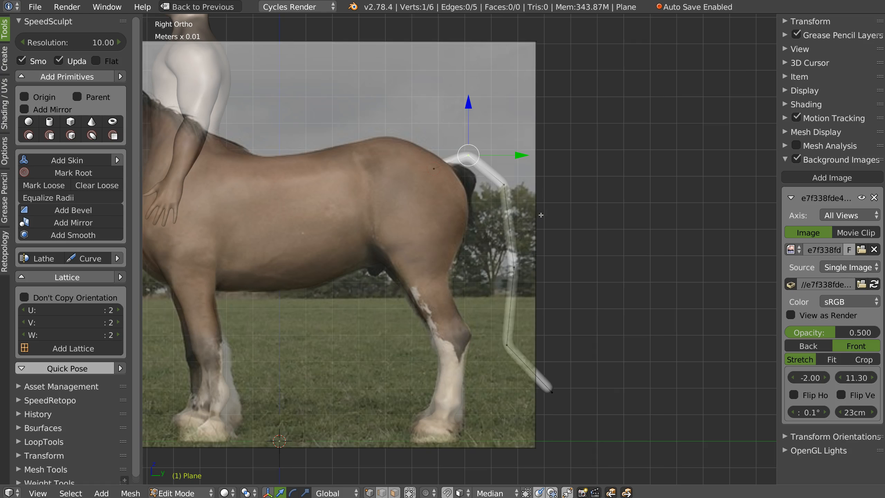
{"action": "right_click", "coordinate": [530, 344]}
{"action": "right_click", "coordinate": [519, 269], "text": "shift"}
{"action": "right_click", "coordinate": [527, 192], "text": "shift"}
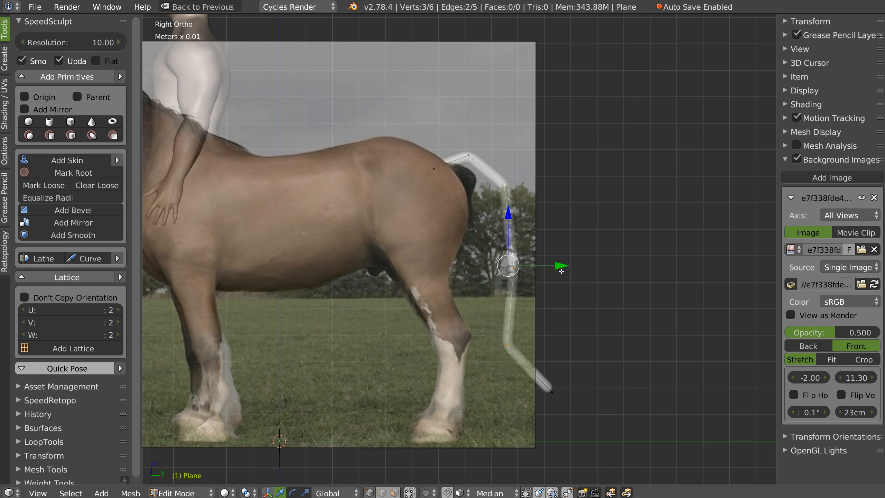
{"action": "key", "text": "ctrl+a"}
{"action": "left_click", "coordinate": [641, 284]}
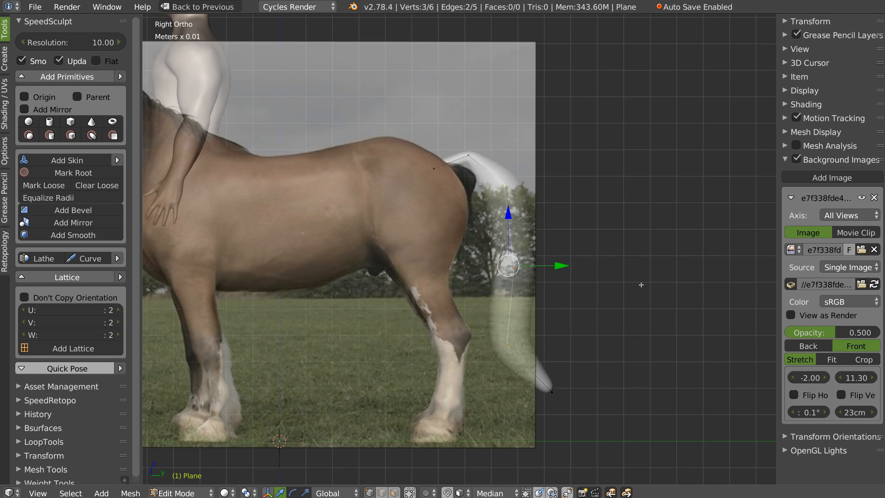
Move the tail tip further backward and add another skin point just before it
{"action": "right_click_drag", "start_coordinate": [547, 397], "coordinate": [571, 403]}
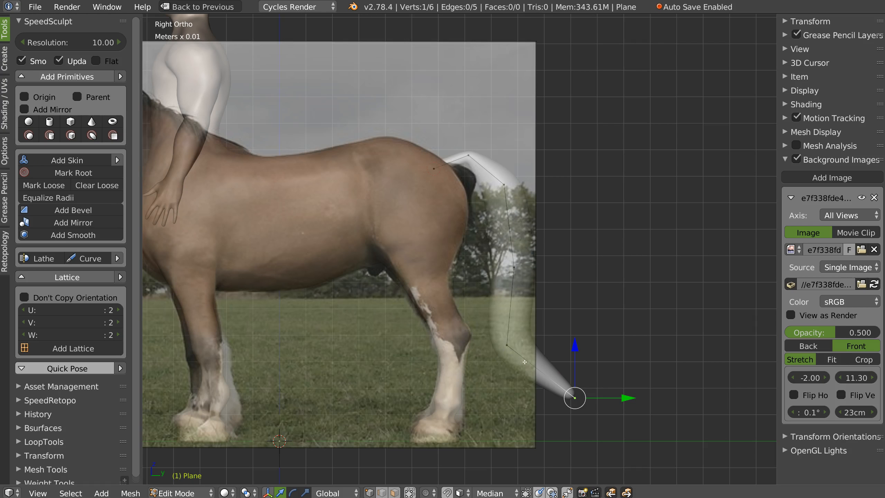
{"action": "key", "text": "e"}
{"action": "left_click", "coordinate": [542, 390]}
{"action": "key", "text": "ctrl+a"}
{"action": "left_click", "coordinate": [563, 391]}
Adjust the skin radius at the tail tip and reposition the point before it to round the lower bend
{"action": "right_click", "coordinate": [574, 397]}
{"action": "key", "text": "ctrl+a"}
{"action": "left_click", "coordinate": [612, 402]}
{"action": "right_click", "coordinate": [532, 385]}
{"action": "key", "text": "g"}
{"action": "left_click", "coordinate": [536, 390]}
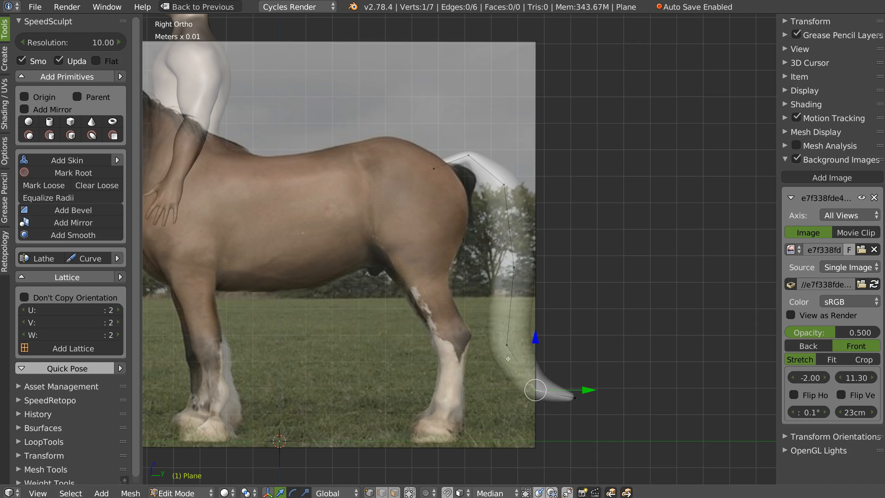
Move the tail's lower bend point slightly down and toward the hind leg, and enlarge the middle point's skin radius
{"action": "right_click", "coordinate": [507, 345]}
{"action": "key", "text": "g"}
{"action": "left_click", "coordinate": [501, 354]}
{"action": "right_click", "coordinate": [513, 270]}
{"action": "key", "text": "ctrl+a"}
{"action": "left_click", "coordinate": [545, 284]}
Thicken the skin at the tail's two upper points near the rump
{"action": "right_click", "coordinate": [505, 184]}
{"action": "key", "text": "ctrl+a"}
{"action": "left_click", "coordinate": [524, 189]}
{"action": "right_click", "coordinate": [466, 155]}
{"action": "key", "text": "ctrl+a"}
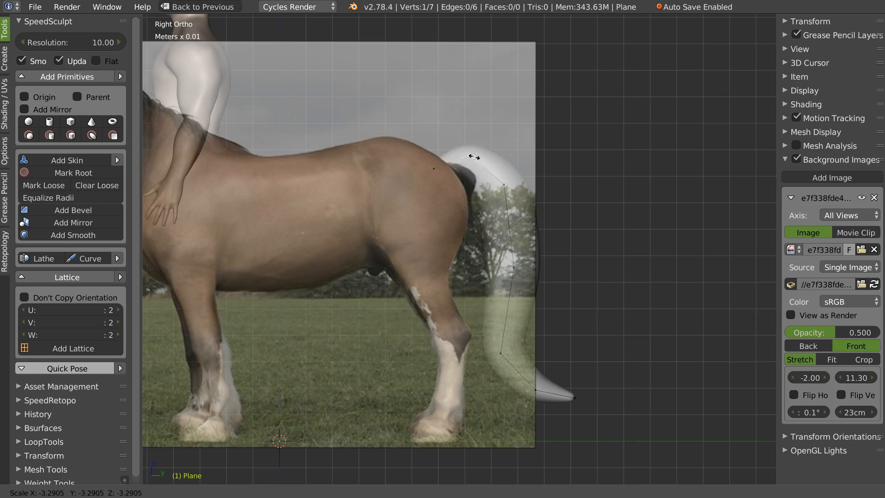
{"action": "left_click", "coordinate": [480, 159]}
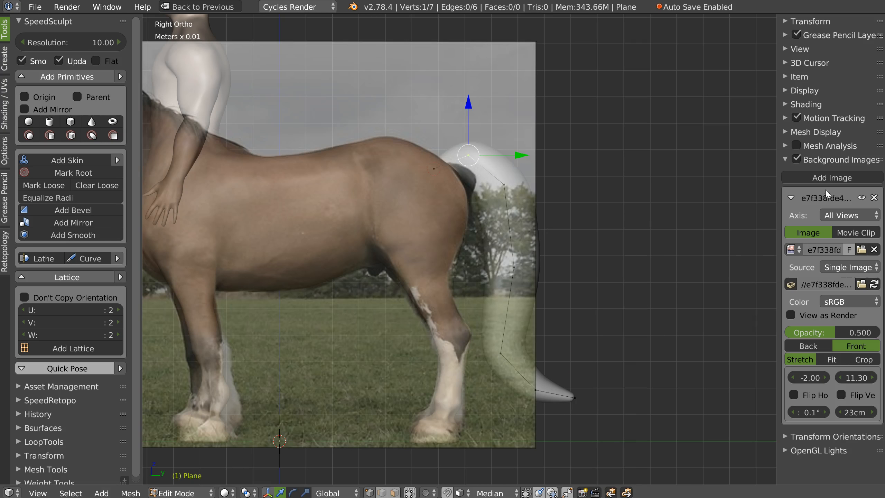
Hide the horse photo and move the tail's middle and upper points up and backward
{"action": "left_click", "coordinate": [862, 196]}
{"action": "middle_click_drag", "start_coordinate": [530, 257], "coordinate": [530, 248], "text": "ctrl"}
{"action": "right_click", "coordinate": [515, 267]}
{"action": "key", "text": "g"}
{"action": "left_click", "coordinate": [527, 244]}
{"action": "right_click_drag", "start_coordinate": [502, 179], "coordinate": [510, 174]}
Raise the tail's lower bend points and tip to shorten it into a smooth S-curve
{"action": "right_click_drag", "start_coordinate": [499, 360], "coordinate": [504, 318]}
{"action": "right_click_drag", "start_coordinate": [534, 401], "coordinate": [526, 359]}
{"action": "right_click_drag", "start_coordinate": [578, 408], "coordinate": [571, 375]}
{"action": "right_click", "coordinate": [523, 295]}
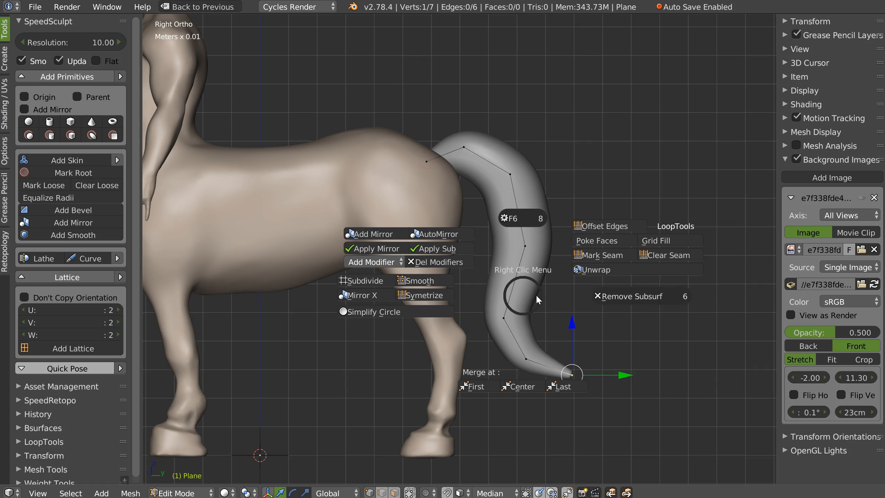
{"action": "key", "text": "Escape"}
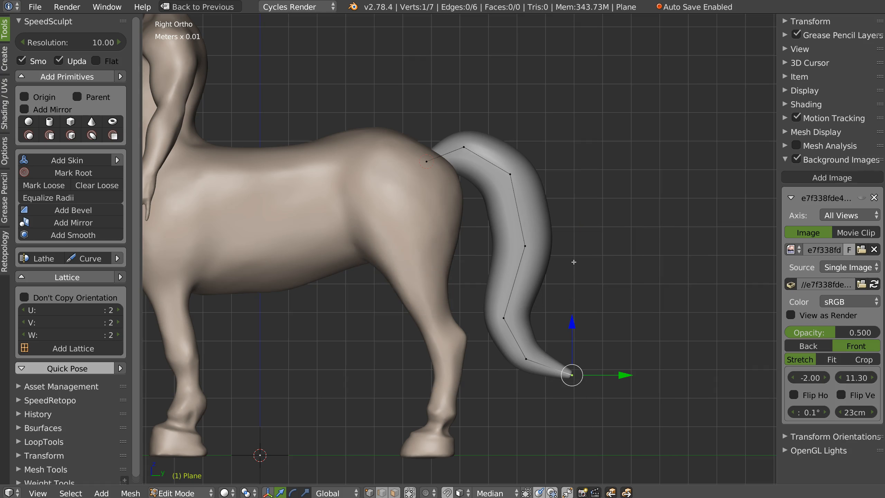
Fine-tune the tail's middle and upper points in the right orthographic view and select all of its points
{"action": "middle_click_drag", "start_coordinate": [430, 172], "coordinate": [476, 161]}
{"action": "middle_click_drag", "start_coordinate": [475, 162], "coordinate": [446, 198], "text": "shift"}
{"action": "scroll", "coordinate": [501, 175], "scroll_direction": "up", "scroll_amount": 4}
{"action": "scroll", "coordinate": [502, 176], "scroll_direction": "down", "scroll_amount": 4}
{"action": "key", "text": "KP_3"}
{"action": "left_click_drag", "start_coordinate": [435, 250], "coordinate": [442, 244]}
{"action": "mouse_move", "coordinate": [420, 168]}
{"action": "left_mouse_down"}
{"action": "mouse_move", "coordinate": [436, 183]}
{"action": "mouse_move", "coordinate": [422, 183]}
{"action": "left_mouse_up"}
{"action": "key", "text": "a"}
{"action": "key", "text": "a"}
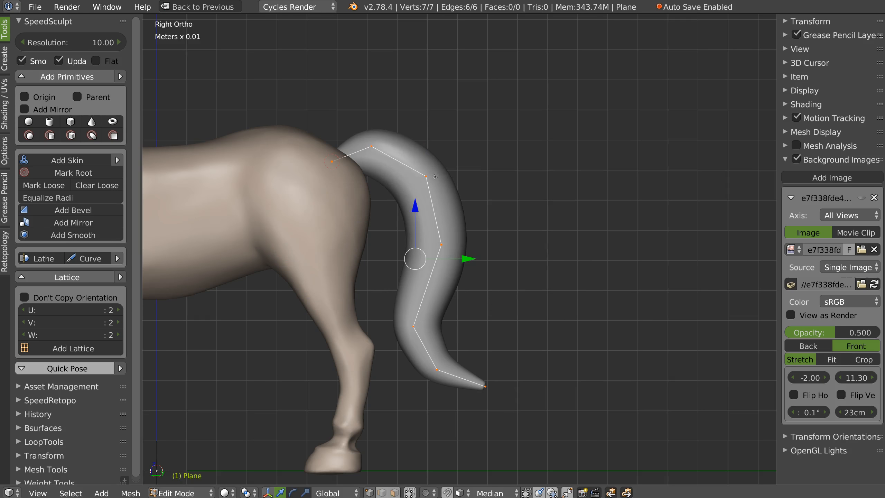
Subdivide the tail's whole edge chain smoothly and nudge its original bend points into a rounder, more even curve
{"action": "key", "text": "w"}
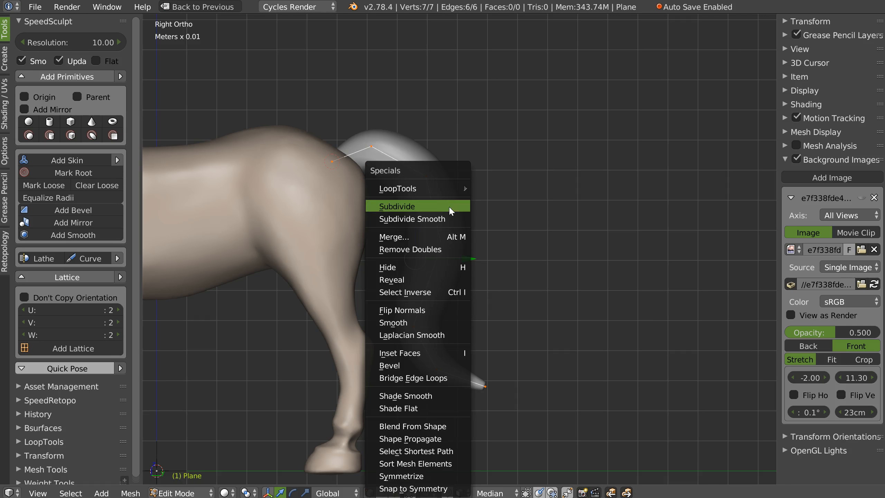
{"action": "left_click", "coordinate": [408, 218]}
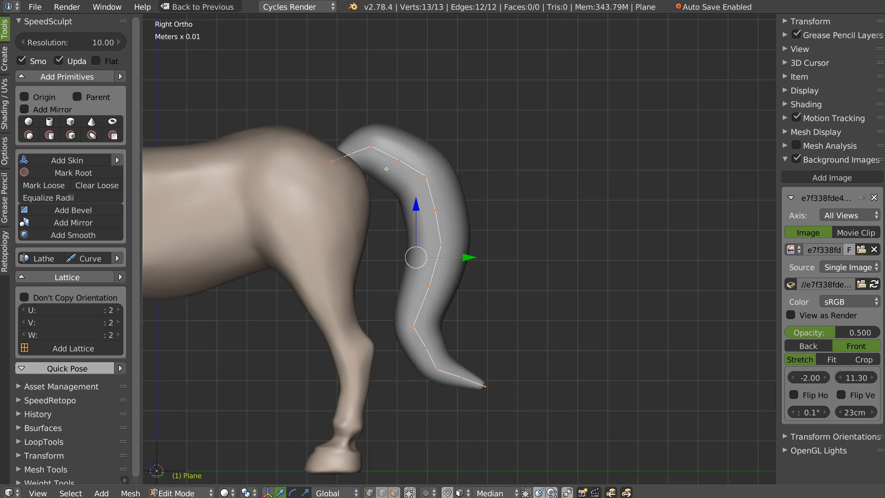
{"action": "scroll", "coordinate": [387, 168], "scroll_direction": "up", "scroll_amount": 2}
{"action": "right_click", "coordinate": [370, 146]}
{"action": "right_click_drag", "start_coordinate": [445, 182], "coordinate": [442, 188]}
{"action": "right_click_drag", "start_coordinate": [467, 276], "coordinate": [464, 278]}
{"action": "right_click_drag", "start_coordinate": [435, 386], "coordinate": [447, 380]}
{"action": "right_click_drag", "start_coordinate": [479, 452], "coordinate": [480, 456]}
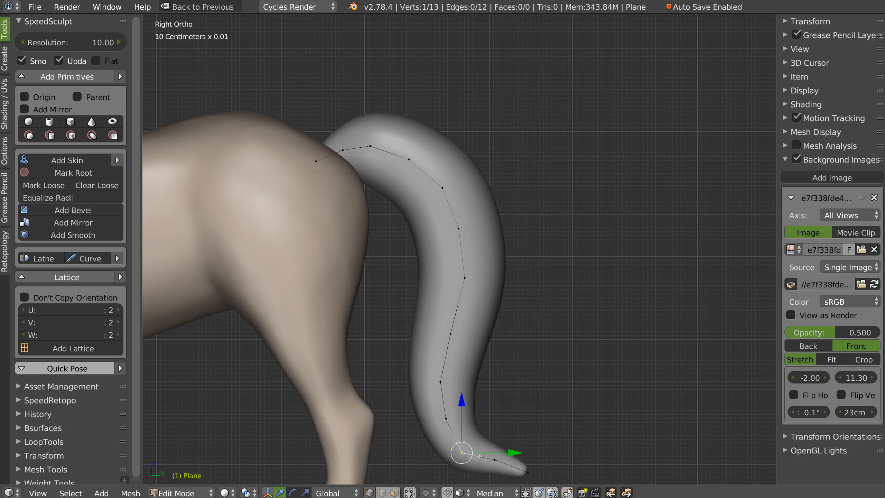
Reduce the skin thickness at the tail's second point, just where it leaves the rump
{"action": "scroll", "coordinate": [528, 328], "scroll_direction": "down", "scroll_amount": 2}
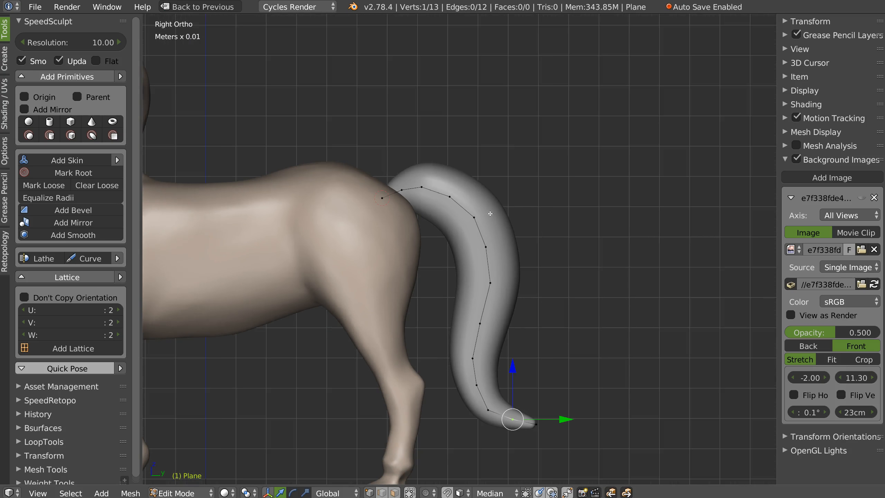
{"action": "right_click", "coordinate": [404, 191]}
{"action": "key", "text": "ctrl+a"}
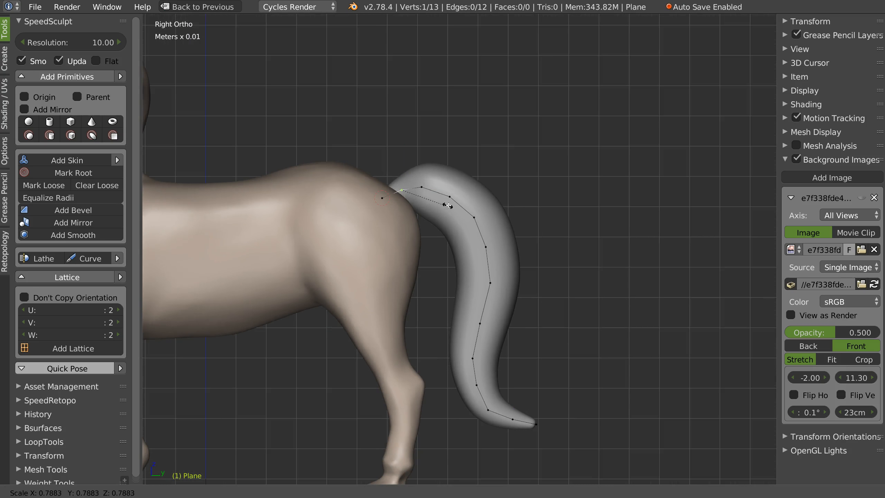
{"action": "left_click", "coordinate": [448, 203]}
Shift the tail's root point slightly backward inside the rump, deselect all points and return to Object Mode
{"action": "right_click", "coordinate": [379, 202]}
{"action": "key", "text": "g"}
{"action": "left_click", "coordinate": [393, 205]}
{"action": "key", "text": "g"}
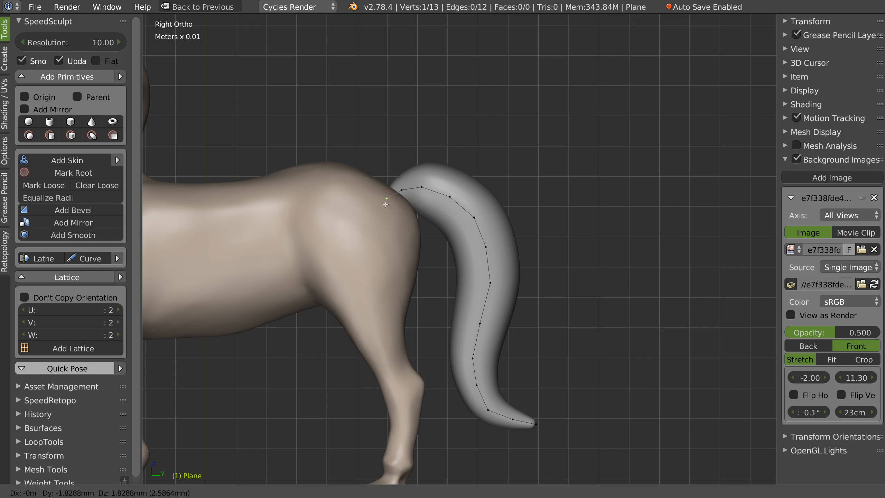
{"action": "left_click", "coordinate": [387, 199]}
{"action": "middle_click_drag", "start_coordinate": [491, 184], "coordinate": [465, 275]}
{"action": "key", "text": "a"}
{"action": "middle_click_drag", "start_coordinate": [431, 244], "coordinate": [477, 187]}
{"action": "key", "text": "Tab"}
Assign the existing Sculpt_001 material to the tail to match the centaur's body
{"action": "scroll", "coordinate": [477, 187], "scroll_direction": "down", "scroll_amount": 2}
{"action": "middle_click_drag", "start_coordinate": [420, 222], "coordinate": [461, 202], "text": "shift"}
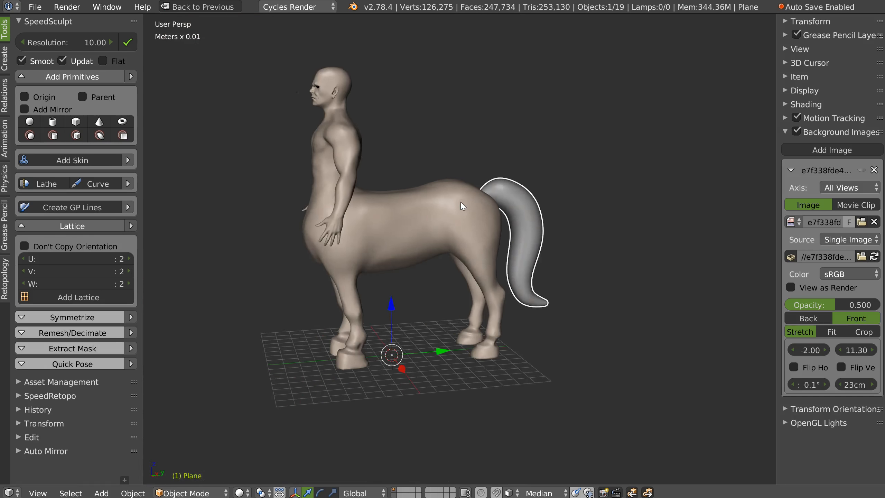
{"action": "key", "text": "z"}
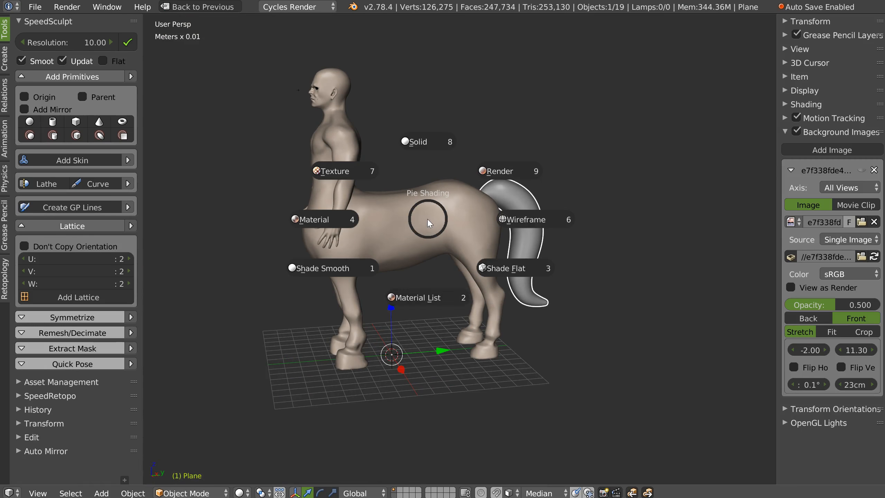
{"action": "left_click", "coordinate": [413, 297]}
{"action": "left_click", "coordinate": [400, 412]}
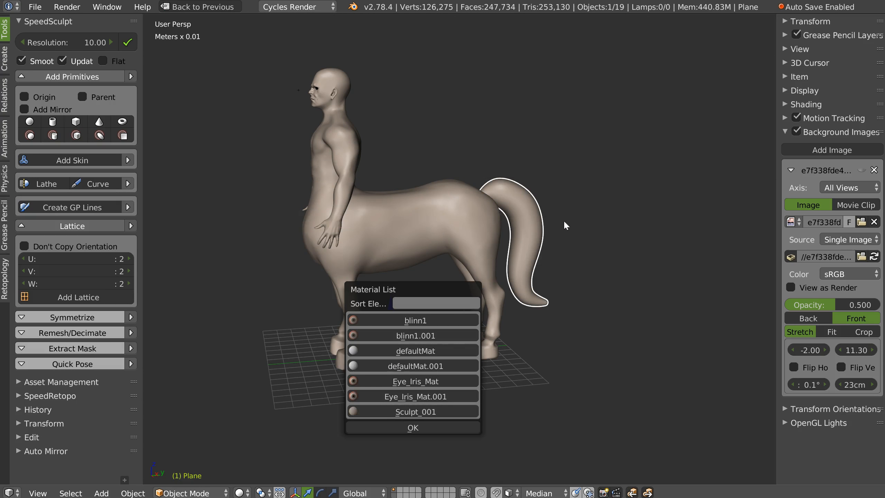
{"action": "scroll", "coordinate": [465, 221], "scroll_direction": "up", "scroll_amount": 3}
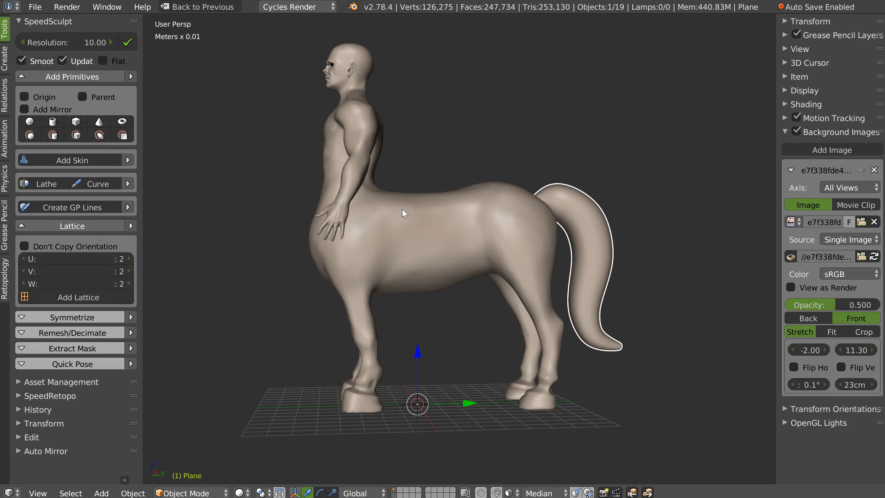
Display the horse background image and frame the centaur over it in the right orthographic view
{"action": "middle_click_drag", "start_coordinate": [386, 282], "coordinate": [396, 250]}
{"action": "key", "text": "KP_3"}
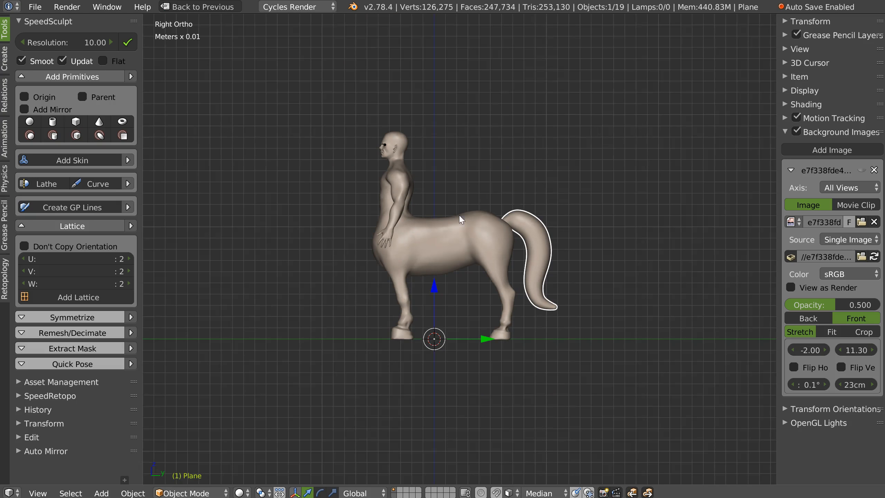
{"action": "left_click", "coordinate": [861, 170]}
{"action": "scroll", "coordinate": [422, 232], "scroll_direction": "up", "scroll_amount": 4}
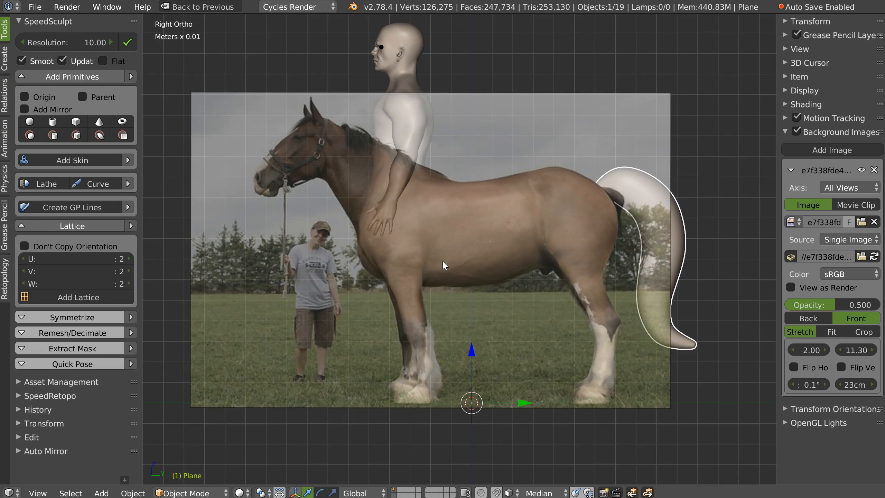
{"action": "middle_click_drag", "start_coordinate": [456, 198], "coordinate": [476, 177], "text": "ctrl"}
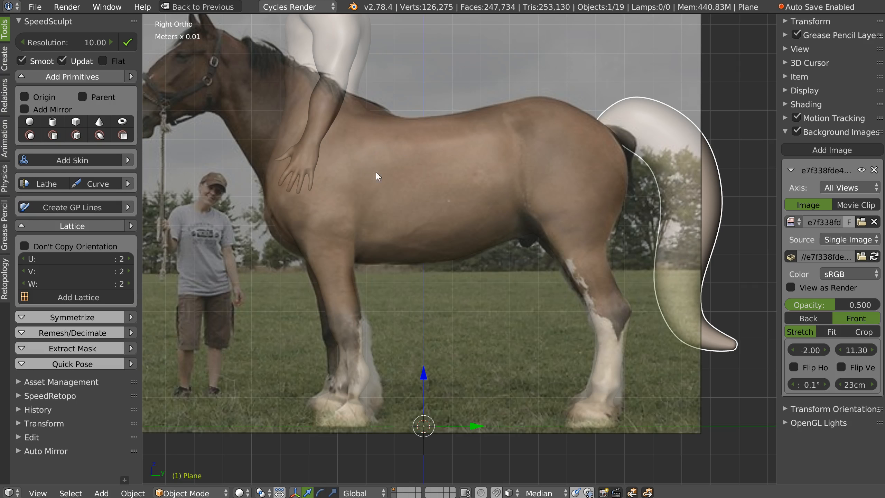
{"action": "middle_click_drag", "start_coordinate": [443, 157], "coordinate": [607, 125]}
{"action": "key", "text": "KP_3"}
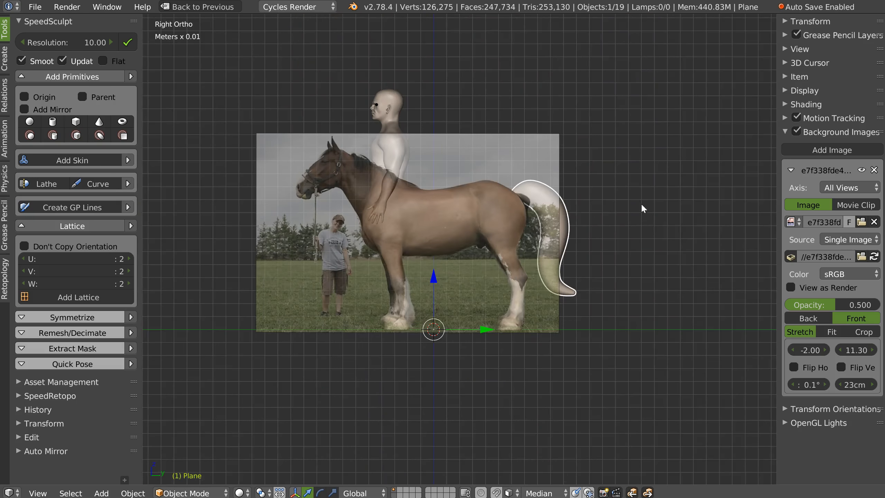
{"action": "scroll", "coordinate": [548, 158], "scroll_direction": "up", "scroll_amount": 4}
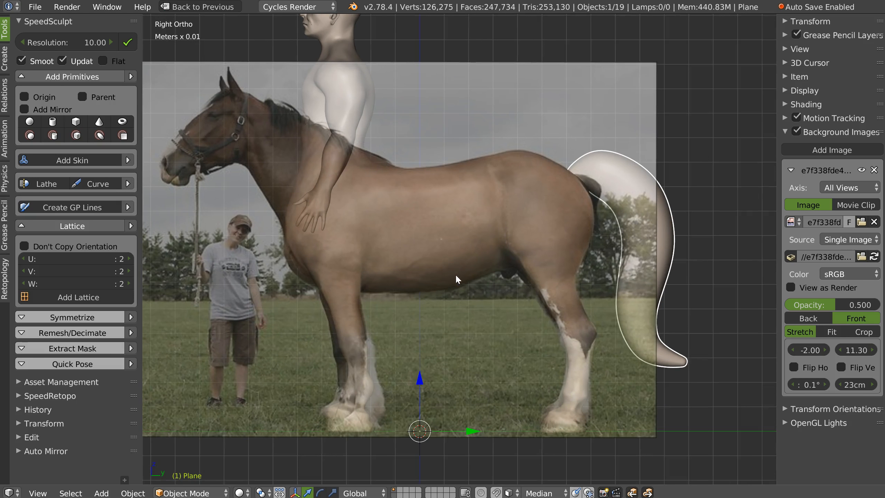
Hide the centaur body to view the horse photo underneath, and unhide the body again
{"action": "key", "text": "a"}
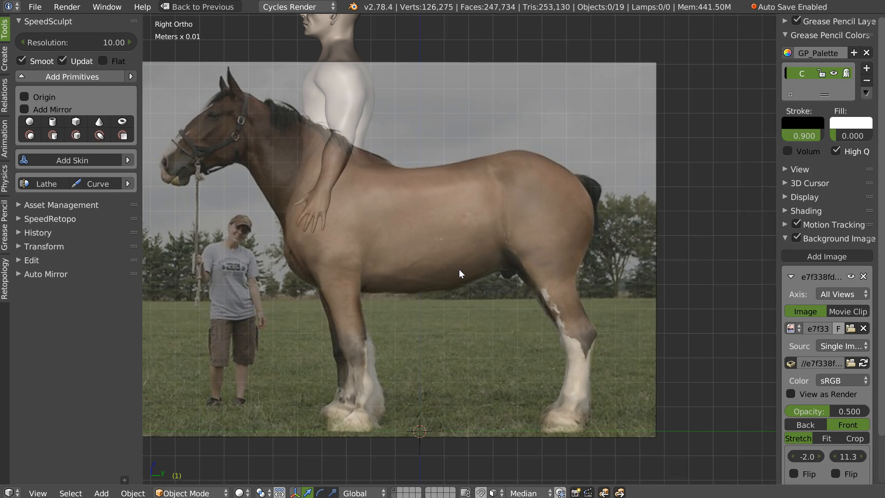
{"action": "key", "text": "alt+h"}
{"action": "right_click", "coordinate": [470, 253]}
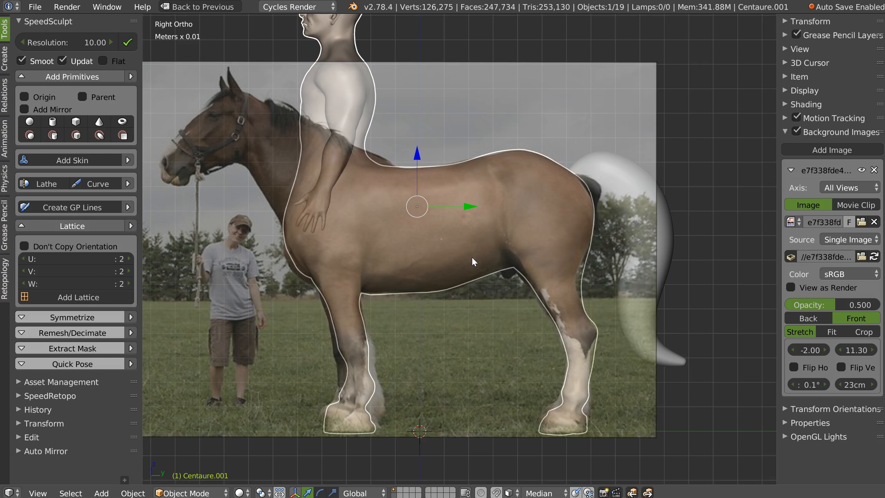
{"action": "key", "text": "h"}
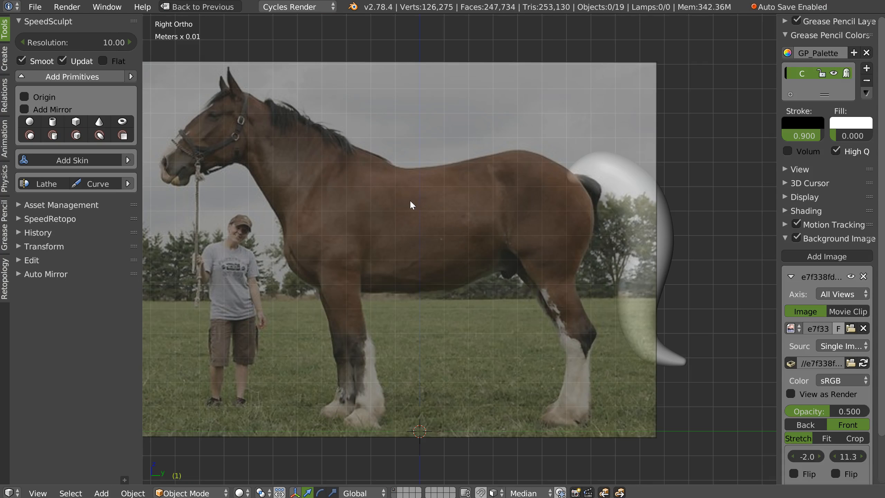
{"action": "key", "text": "shift+h"}
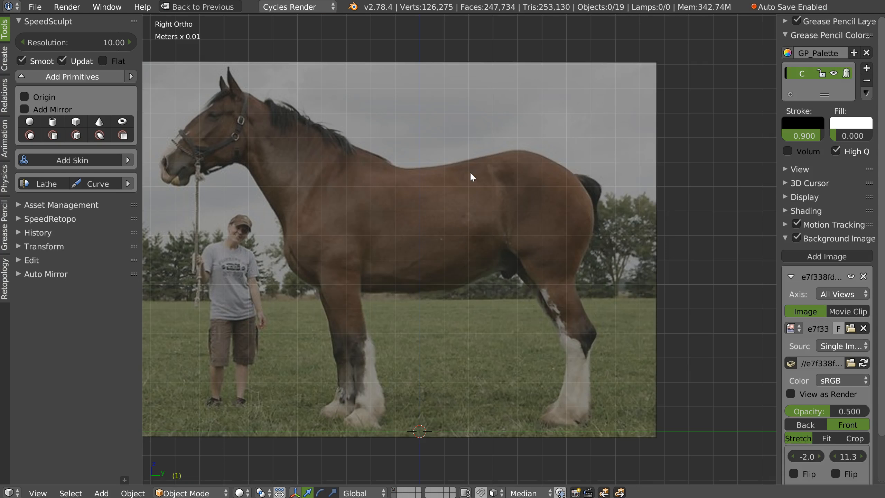
{"action": "key", "text": "alt+h"}
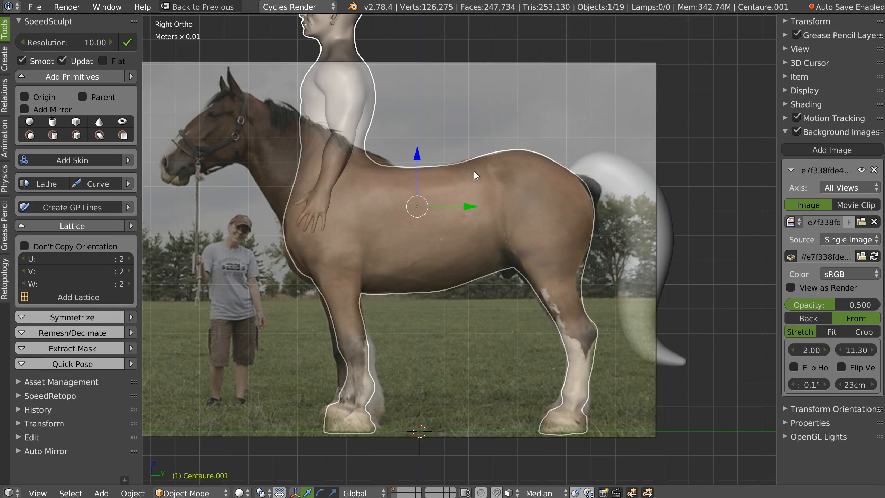
Switch the centaur body to Sculpt Mode and activate the Grab brush
{"action": "key", "text": "Tab"}
{"action": "left_click", "coordinate": [467, 184]}
{"action": "middle_click_drag", "start_coordinate": [381, 215], "coordinate": [381, 190], "text": "ctrl"}
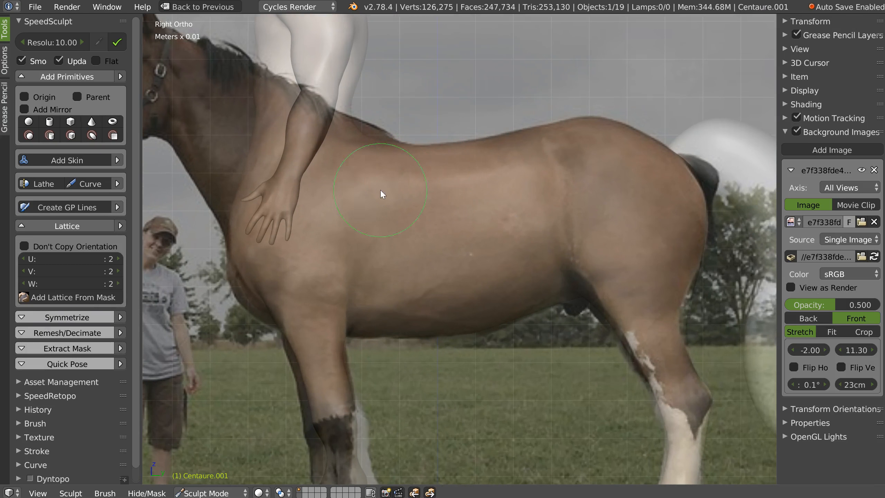
{"action": "key", "text": "g"}
Clear the mask from the centaur's lower front legs and return to the right orthographic view
{"action": "mouse_move", "coordinate": [574, 163]}
{"action": "middle_mouse_down"}
{"action": "mouse_move", "coordinate": [537, 210]}
{"action": "mouse_move", "coordinate": [514, 216]}
{"action": "mouse_move", "coordinate": [562, 178]}
{"action": "mouse_move", "coordinate": [508, 205]}
{"action": "mouse_move", "coordinate": [389, 222]}
{"action": "mouse_move", "coordinate": [428, 237]}
{"action": "middle_mouse_up"}
{"action": "scroll", "coordinate": [562, 179], "scroll_direction": "down", "scroll_amount": 3}
{"action": "scroll", "coordinate": [513, 179], "scroll_direction": "up", "scroll_amount": 3}
{"action": "scroll", "coordinate": [498, 168], "scroll_direction": "up", "scroll_amount": 2}
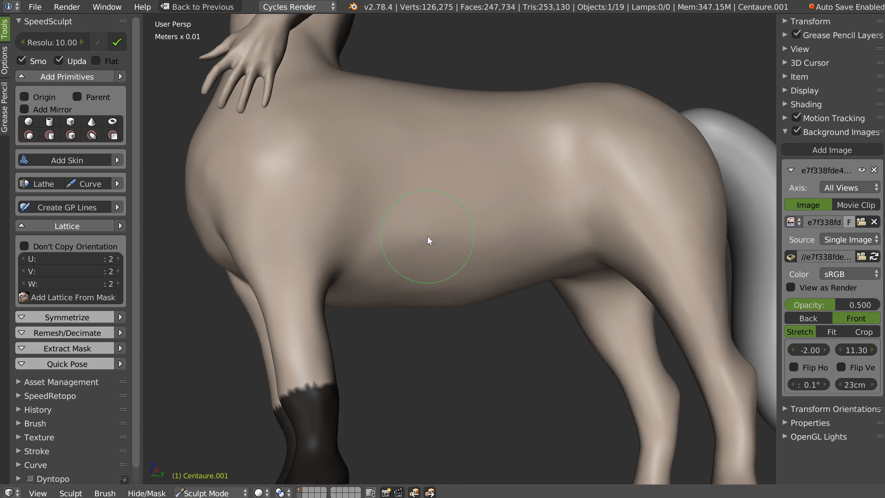
{"action": "middle_click_drag", "start_coordinate": [361, 248], "coordinate": [480, 259]}
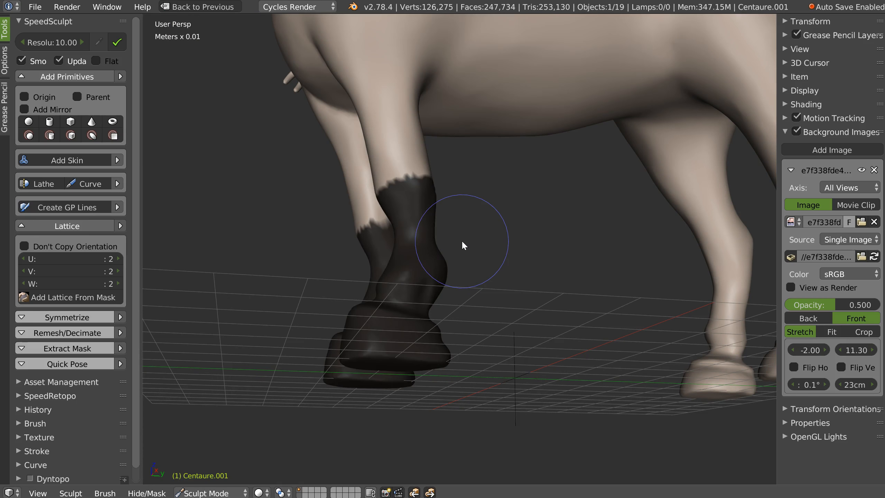
{"action": "middle_click_drag", "start_coordinate": [516, 149], "coordinate": [381, 292]}
{"action": "scroll", "coordinate": [431, 268], "scroll_direction": "up", "scroll_amount": 2}
{"action": "key", "text": "w"}
{"action": "left_click_drag", "start_coordinate": [376, 317], "coordinate": [383, 304]}
{"action": "key", "text": "q"}
{"action": "left_click", "coordinate": [423, 270]}
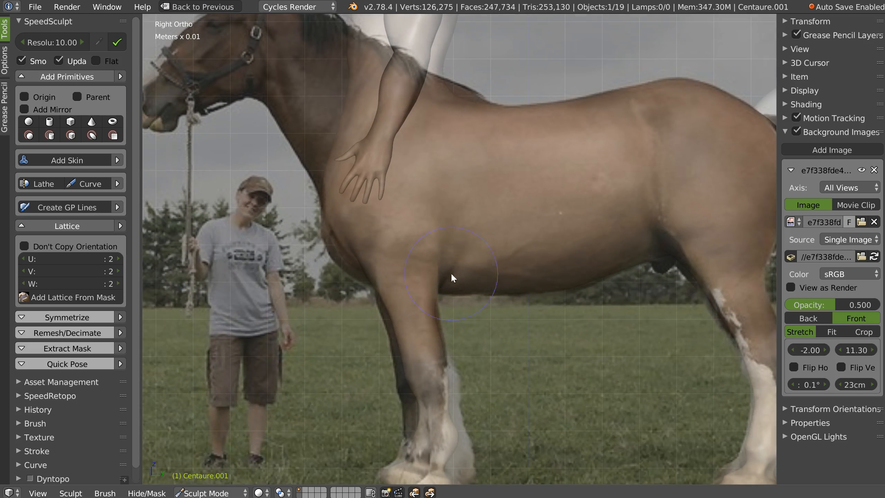
Examine the horse body's shoulder, belly and hindquarters, comparing their outline with the reference photo in the right view
{"action": "middle_click_drag", "start_coordinate": [439, 282], "coordinate": [441, 253]}
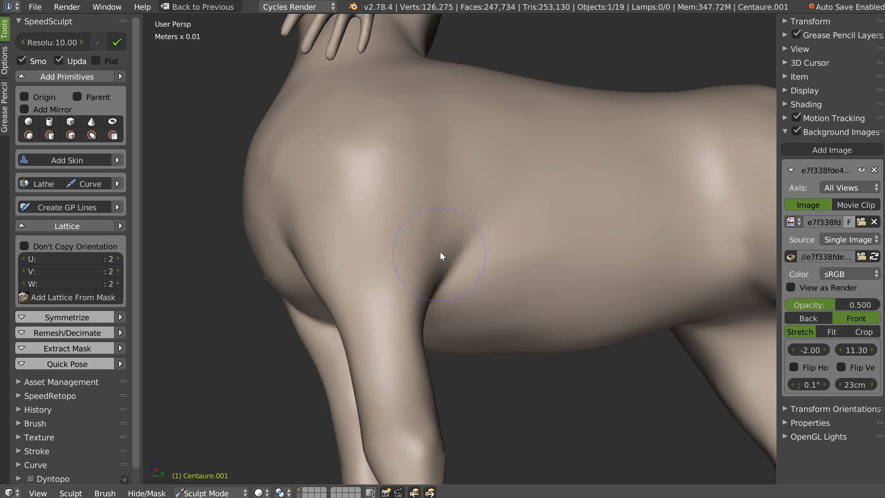
{"action": "middle_click_drag", "start_coordinate": [478, 223], "coordinate": [433, 218]}
{"action": "scroll", "coordinate": [593, 214], "scroll_direction": "down", "scroll_amount": 4}
{"action": "scroll", "coordinate": [508, 215], "scroll_direction": "up", "scroll_amount": 4}
{"action": "key", "text": "q"}
{"action": "left_click", "coordinate": [531, 169]}
{"action": "scroll", "coordinate": [494, 196], "scroll_direction": "up", "scroll_amount": 4}
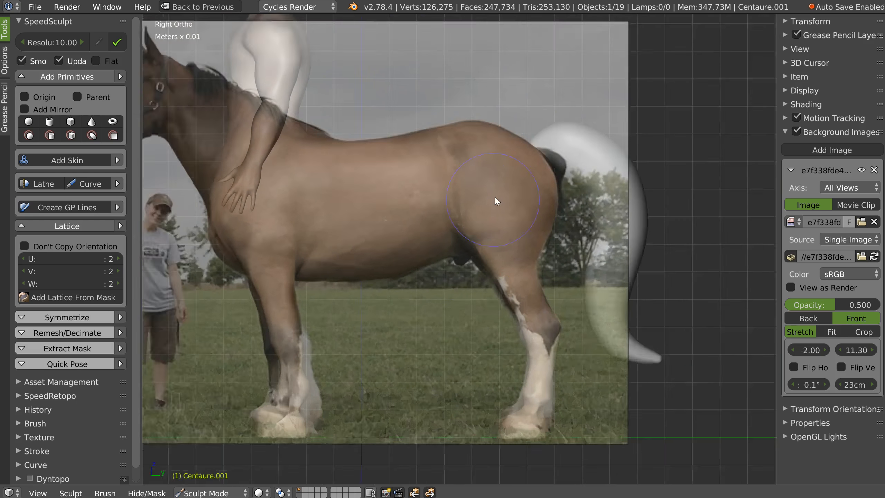
{"action": "middle_click_drag", "start_coordinate": [496, 195], "coordinate": [505, 178], "text": "shift"}
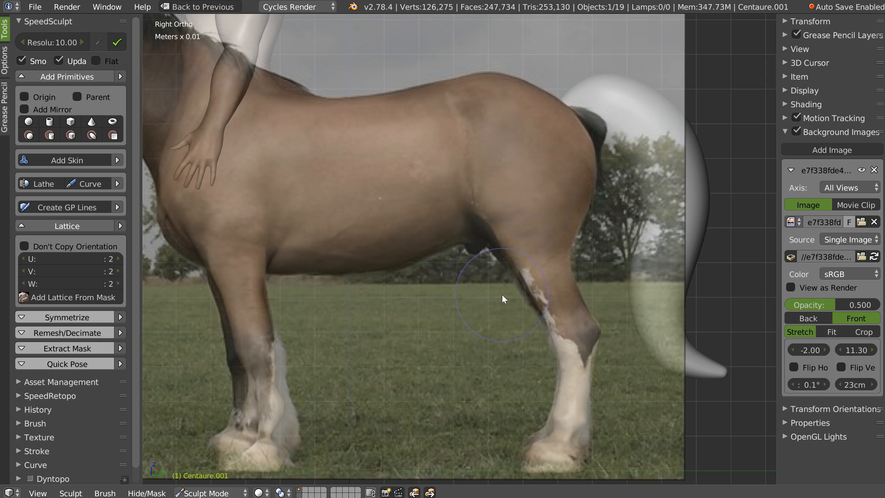
{"action": "scroll", "coordinate": [637, 162], "scroll_direction": "down", "scroll_amount": 4}
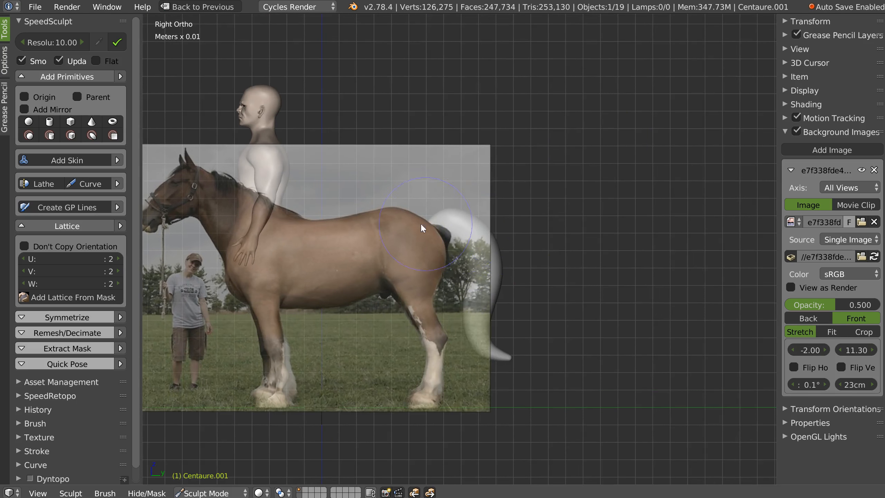
{"action": "middle_click_drag", "start_coordinate": [420, 224], "coordinate": [528, 210], "text": "shift"}
{"action": "scroll", "coordinate": [565, 187], "scroll_direction": "up", "scroll_amount": 5}
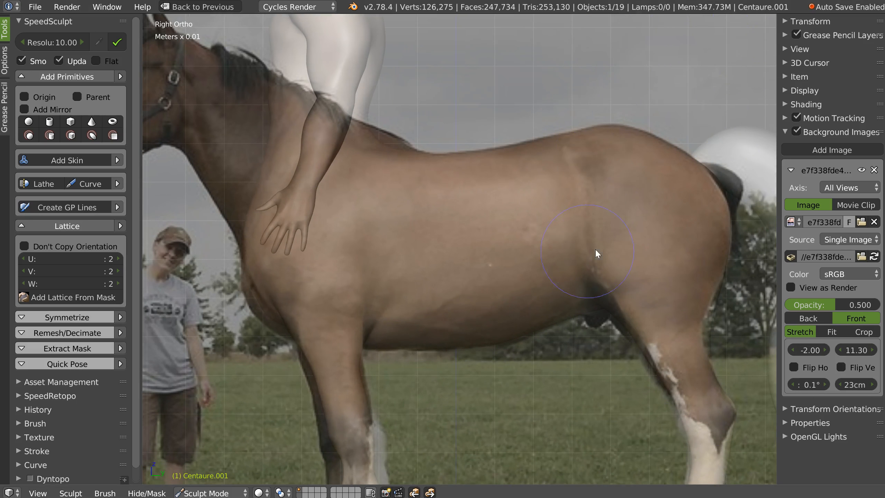
{"action": "scroll", "coordinate": [649, 155], "scroll_direction": "down", "scroll_amount": 3}
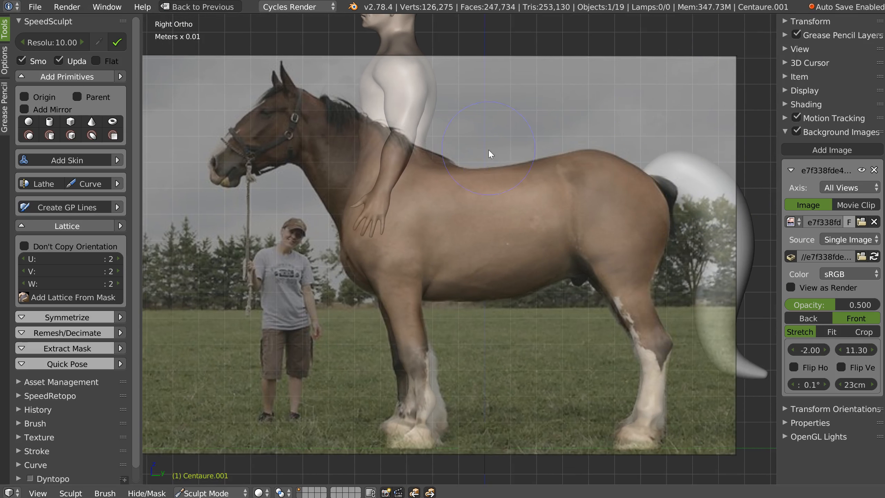
{"action": "scroll", "coordinate": [489, 153], "scroll_direction": "down", "scroll_amount": 1}
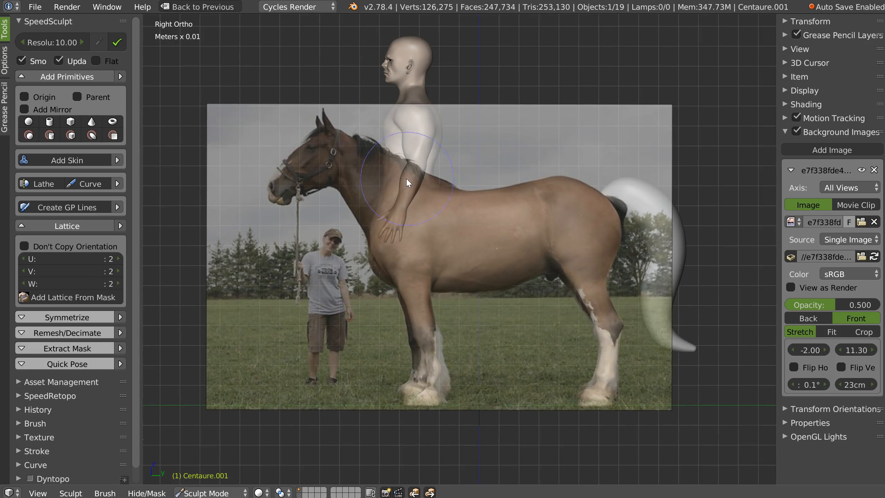
{"action": "scroll", "coordinate": [407, 179], "scroll_direction": "up", "scroll_amount": 1}
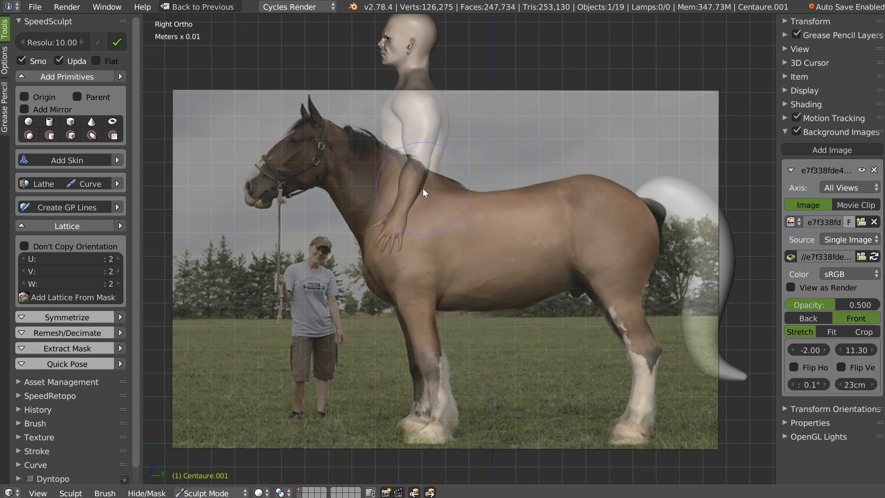
Examine the human torso and arms in the front view and from the right against the reference photo
{"action": "middle_click_drag", "start_coordinate": [430, 179], "coordinate": [463, 177]}
{"action": "scroll", "coordinate": [554, 148], "scroll_direction": "down", "scroll_amount": 6}
{"action": "key", "text": "KP_1"}
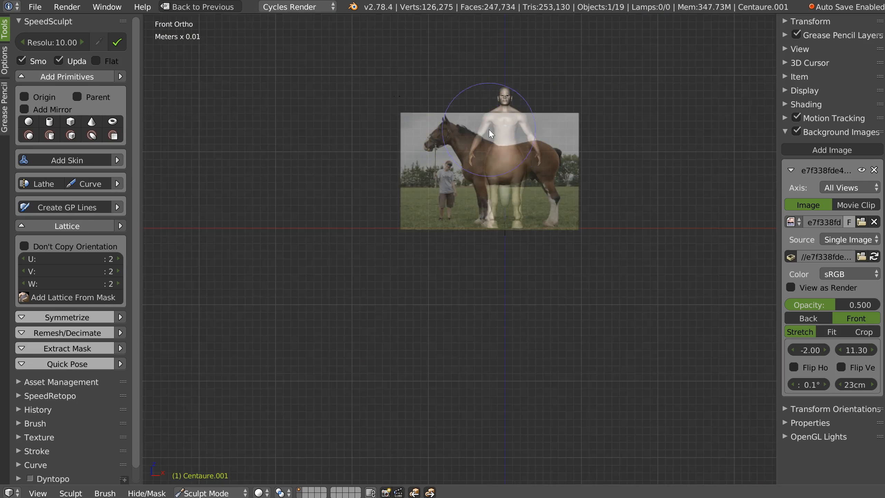
{"action": "scroll", "coordinate": [514, 145], "scroll_direction": "up", "scroll_amount": 7}
{"action": "middle_click_drag", "start_coordinate": [519, 74], "coordinate": [489, 204], "text": "shift"}
{"action": "scroll", "coordinate": [489, 203], "scroll_direction": "up", "scroll_amount": 2}
{"action": "middle_click_drag", "start_coordinate": [501, 166], "coordinate": [509, 202], "text": "shift"}
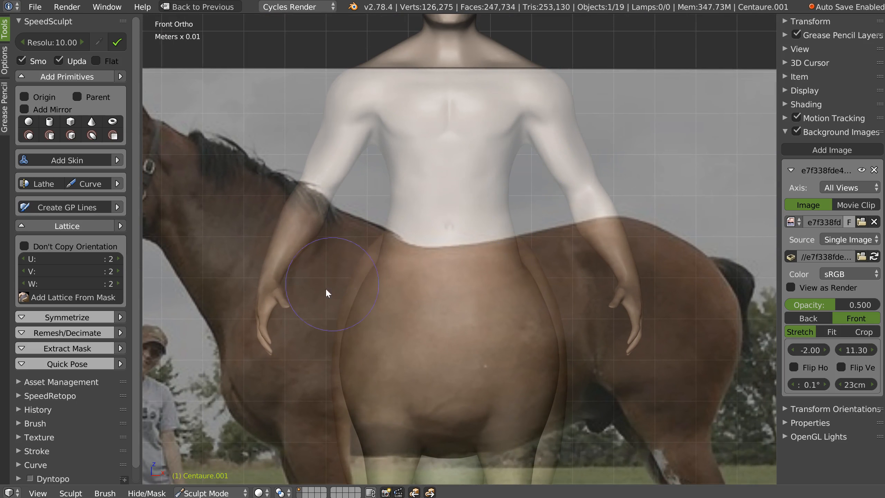
{"action": "key", "text": "q"}
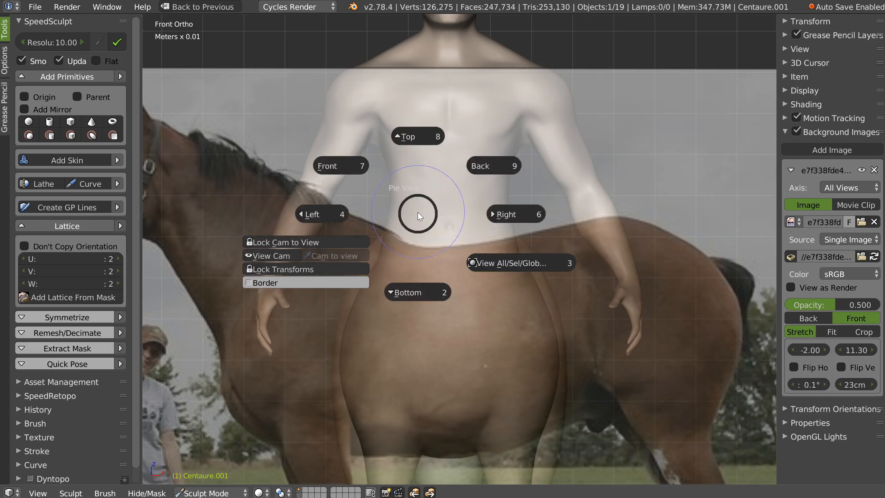
{"action": "left_click", "coordinate": [496, 201]}
{"action": "scroll", "coordinate": [550, 195], "scroll_direction": "down", "scroll_amount": 1}
{"action": "key", "text": "KP_5"}
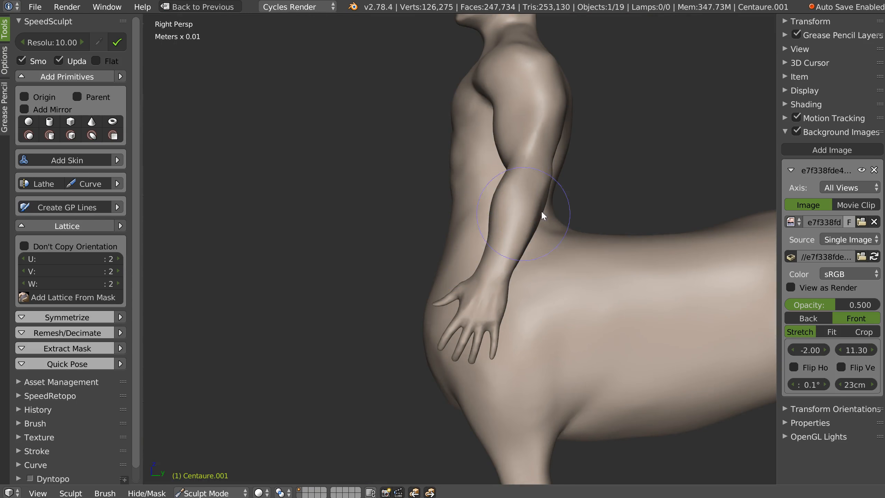
{"action": "key", "text": "KP_5"}
{"action": "scroll", "coordinate": [559, 209], "scroll_direction": "down", "scroll_amount": 2}
{"action": "middle_click_drag", "start_coordinate": [537, 226], "coordinate": [437, 250], "text": "shift"}
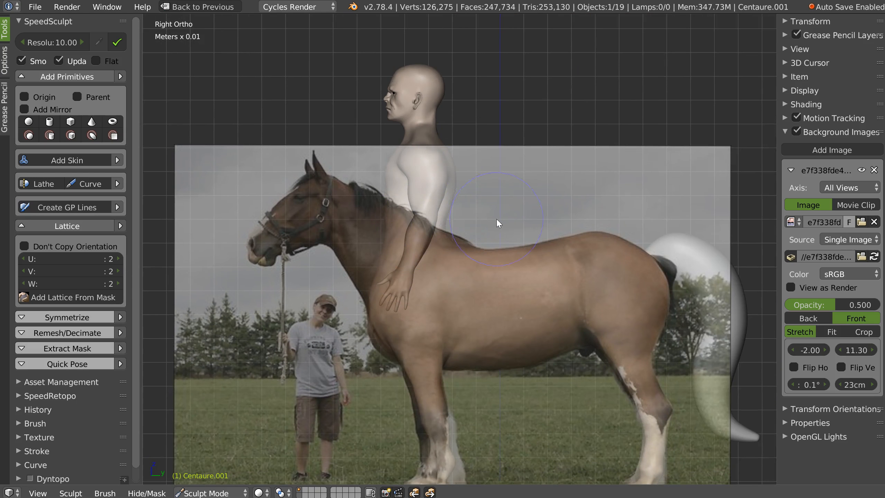
Lasso-mask the centaur's human upper body, and create a lattice from the mask with U, V and W at 2, ending in Object Mode
{"action": "mouse_move", "coordinate": [538, 52]}
{"action": "left_mouse_down", "text": "ctrl+shift"}
{"action": "mouse_move", "coordinate": [292, 107]}
{"action": "mouse_move", "coordinate": [332, 307]}
{"action": "mouse_move", "coordinate": [487, 227]}
{"action": "left_mouse_up", "text": "ctrl+shift"}
{"action": "mouse_move", "coordinate": [538, 169]}
{"action": "middle_mouse_down"}
{"action": "mouse_move", "coordinate": [448, 234]}
{"action": "mouse_move", "coordinate": [406, 246]}
{"action": "middle_mouse_up"}
{"action": "mouse_move", "coordinate": [467, 296]}
{"action": "middle_mouse_down"}
{"action": "mouse_move", "coordinate": [481, 262]}
{"action": "mouse_move", "coordinate": [525, 270]}
{"action": "mouse_move", "coordinate": [592, 255]}
{"action": "mouse_move", "coordinate": [583, 254]}
{"action": "middle_mouse_up"}
{"action": "key", "text": "KP_3"}
{"action": "middle_click_drag", "start_coordinate": [480, 249], "coordinate": [478, 241], "text": "ctrl"}
{"action": "middle_click_drag", "start_coordinate": [478, 186], "coordinate": [488, 173], "text": "shift"}
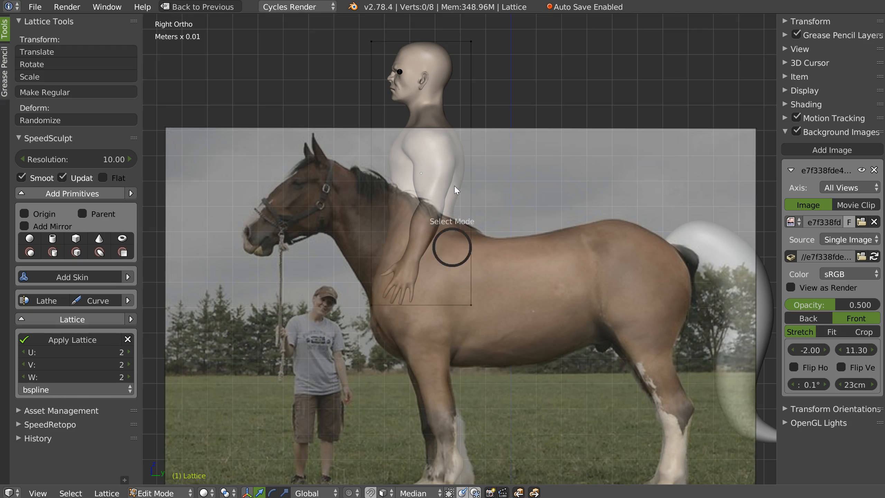
{"action": "key", "text": "Tab"}
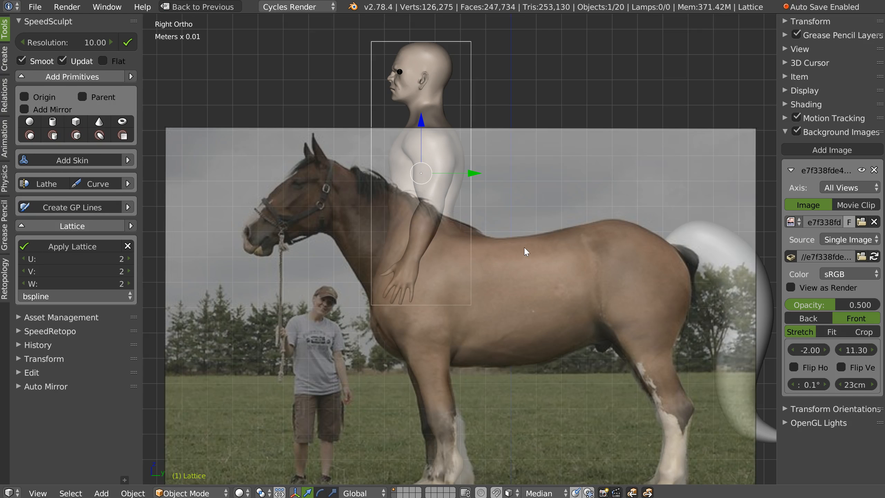
Restore the full screen layout and make the hidden CHEVEUX and BARBE objects visible
{"action": "key", "text": "ctrl+space"}
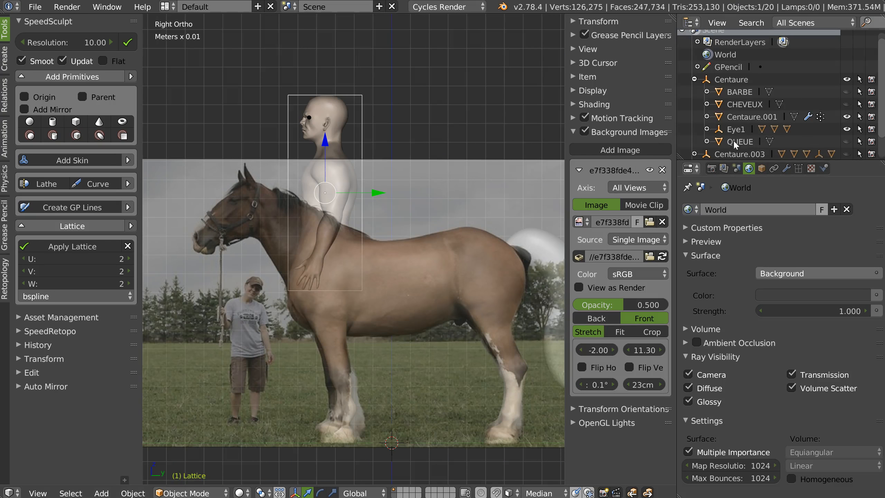
{"action": "left_click", "coordinate": [717, 130]}
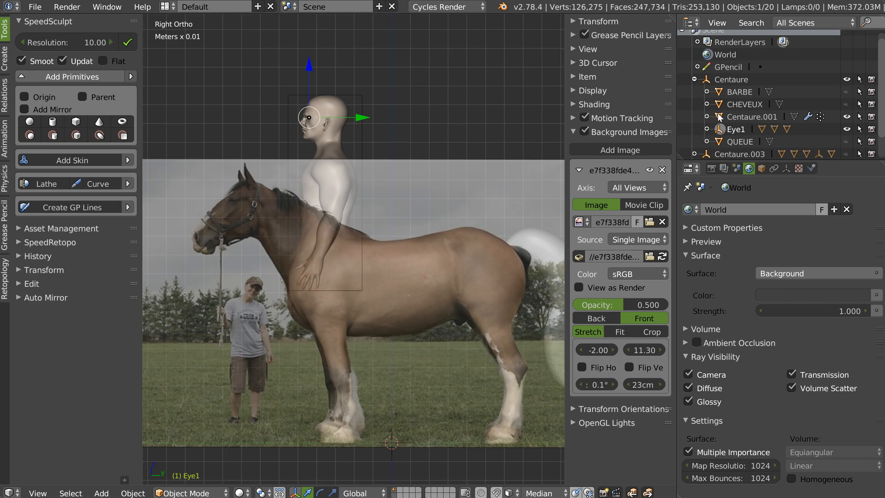
{"action": "left_click", "coordinate": [847, 105]}
{"action": "left_click", "coordinate": [849, 91]}
Connect the hair object CHEVEUX and the beard object BARBE to the existing upper-body lattice
{"action": "right_click", "coordinate": [341, 84]}
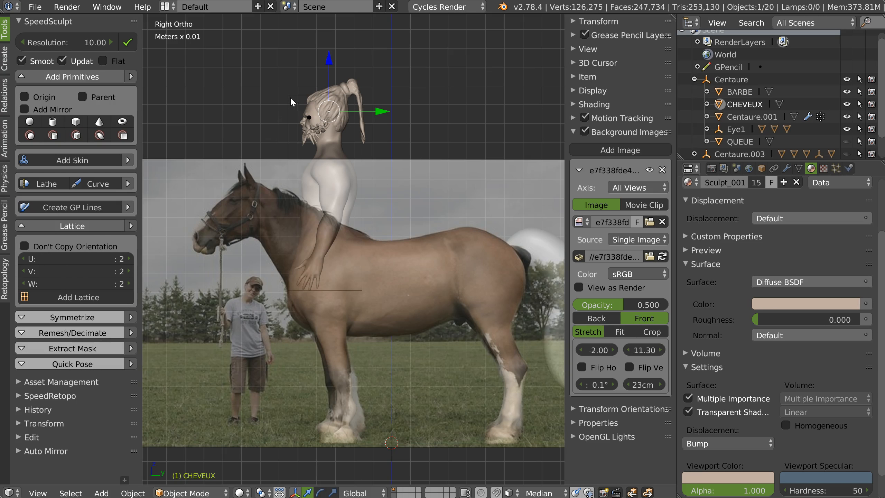
{"action": "left_click", "coordinate": [79, 297]}
{"action": "left_click", "coordinate": [72, 261]}
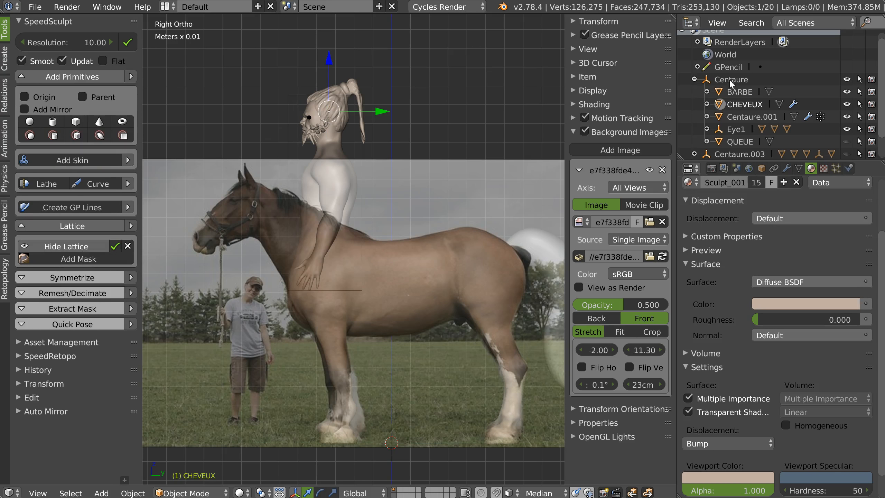
{"action": "left_click", "coordinate": [739, 93]}
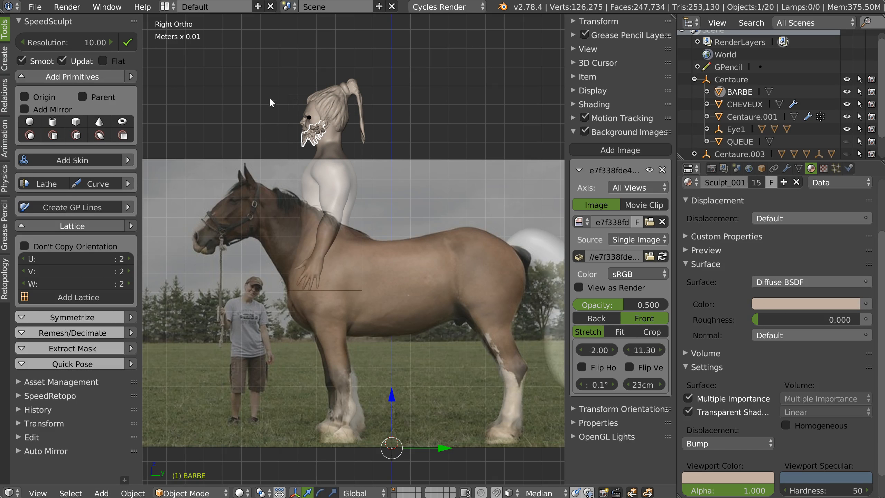
{"action": "left_click", "coordinate": [78, 296]}
{"action": "left_click", "coordinate": [120, 240]}
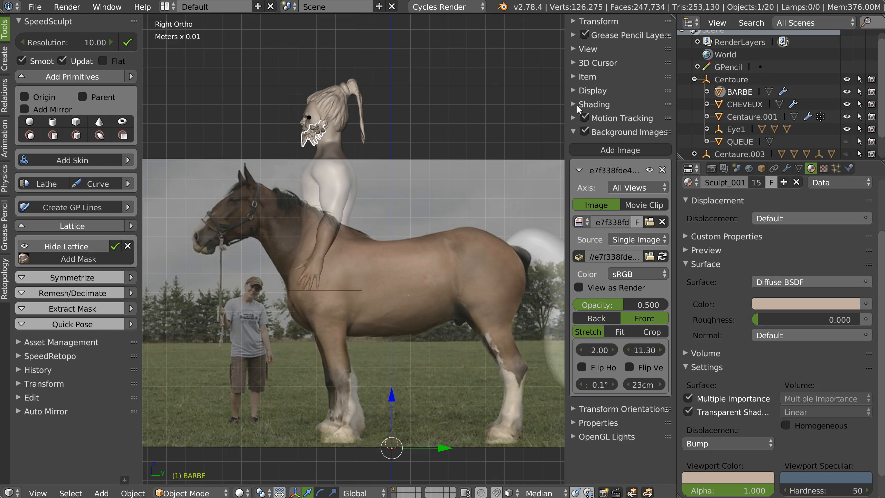
Select the upper-body lattice, set its W resolution to 5, and enter Edit Mode
{"action": "left_click", "coordinate": [724, 131]}
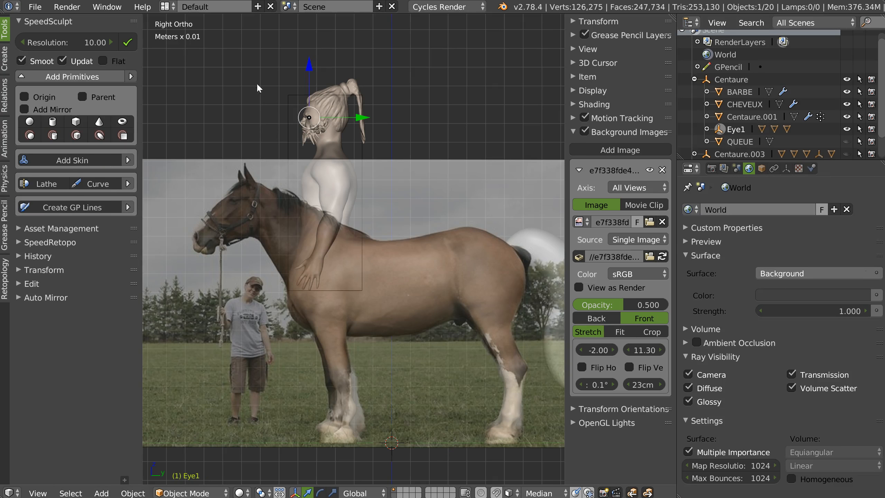
{"action": "right_click", "coordinate": [293, 102], "text": "shift"}
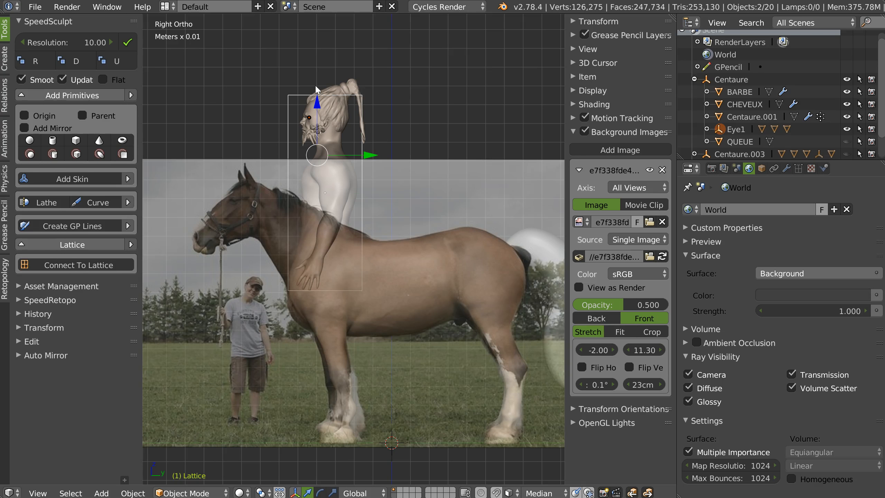
{"action": "right_click", "coordinate": [291, 94]}
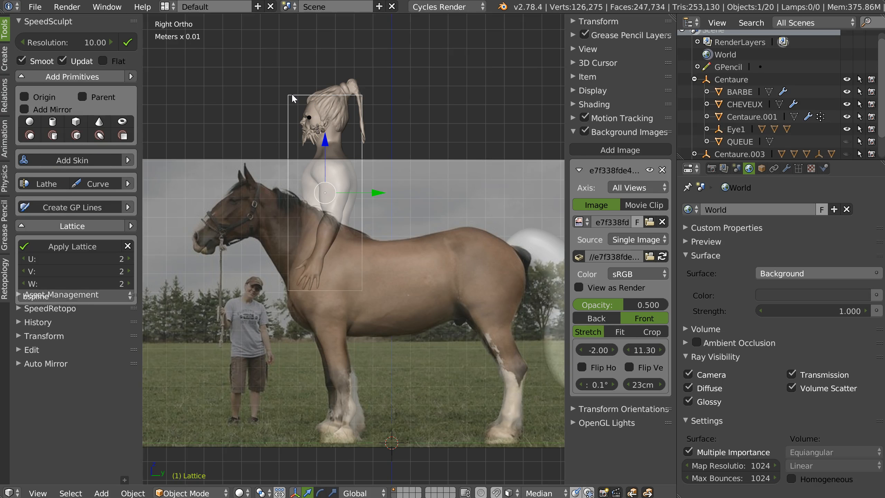
{"action": "left_click", "coordinate": [129, 282]}
{"action": "left_click", "coordinate": [130, 284]}
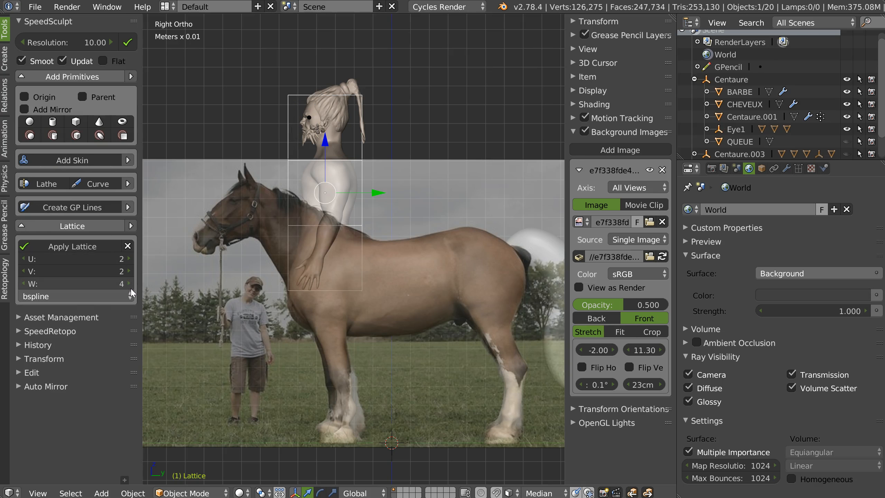
{"action": "left_click", "coordinate": [128, 282]}
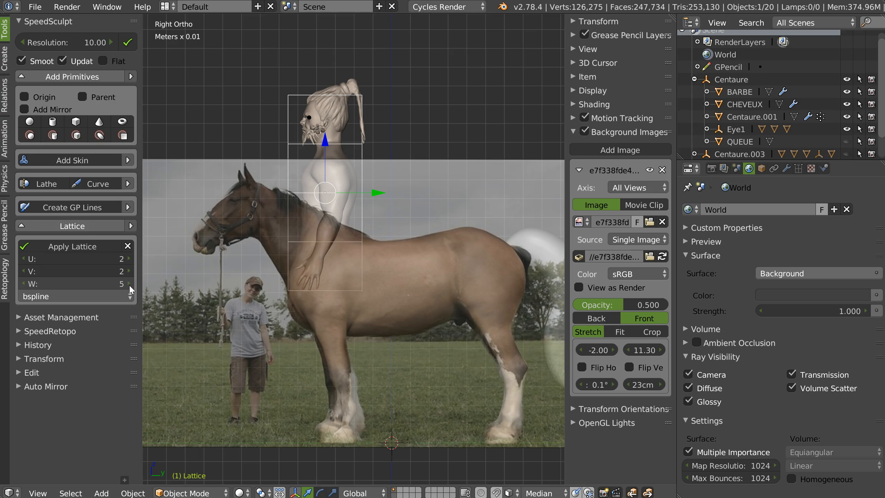
{"action": "key", "text": "Tab"}
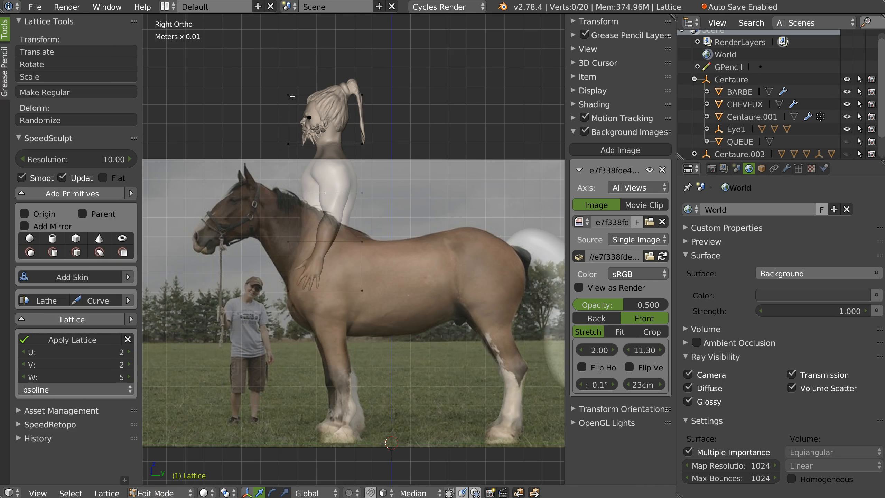
Move the upper four rows of lattice points forward, leaving the lowest row in place
{"action": "mouse_move", "coordinate": [439, 85]}
{"action": "left_mouse_down", "text": "ctrl"}
{"action": "mouse_move", "coordinate": [394, 54]}
{"action": "mouse_move", "coordinate": [251, 266]}
{"action": "mouse_move", "coordinate": [340, 273]}
{"action": "mouse_move", "coordinate": [416, 233]}
{"action": "left_mouse_up", "text": "ctrl"}
{"action": "mouse_move", "coordinate": [371, 169]}
{"action": "left_mouse_down"}
{"action": "mouse_move", "coordinate": [353, 169]}
{"action": "mouse_move", "coordinate": [371, 169]}
{"action": "mouse_move", "coordinate": [361, 169]}
{"action": "left_mouse_up"}
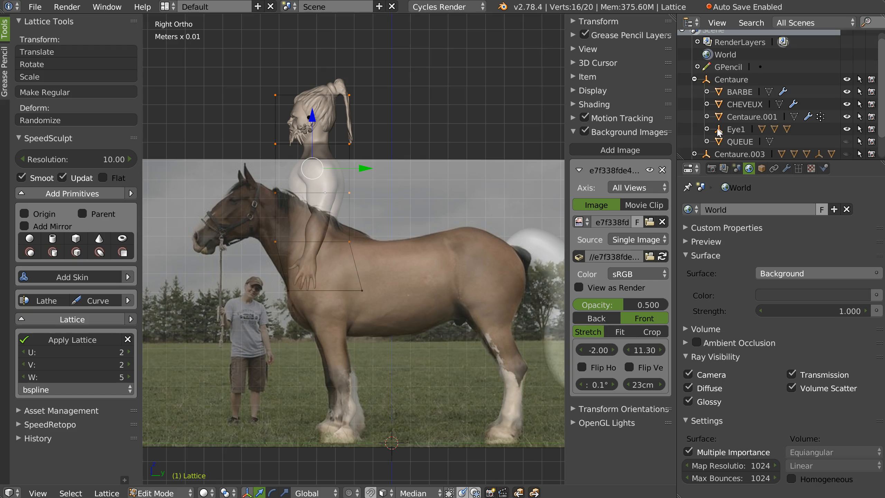
{"action": "scroll", "coordinate": [371, 192], "scroll_direction": "up", "scroll_amount": 2}
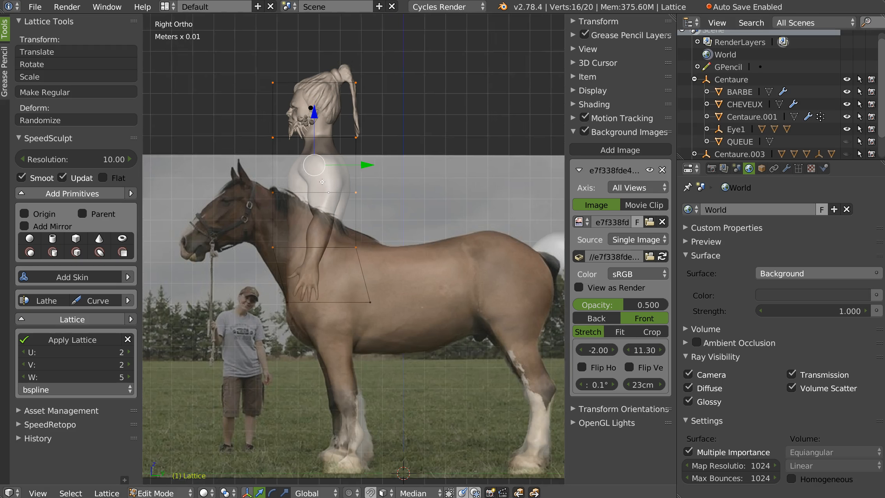
{"action": "left_click_drag", "start_coordinate": [370, 156], "coordinate": [350, 154]}
Move the two lowest front lattice points forward at the horse's chest
{"action": "right_click", "coordinate": [266, 348]}
{"action": "right_click", "coordinate": [284, 334], "text": "shift"}
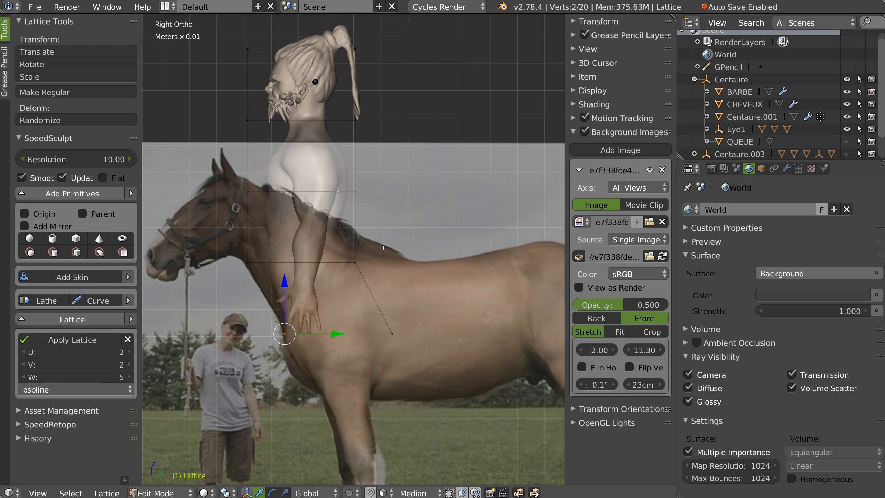
{"action": "left_click_drag", "start_coordinate": [282, 342], "coordinate": [262, 343]}
{"action": "scroll", "coordinate": [290, 199], "scroll_direction": "down", "scroll_amount": 3}
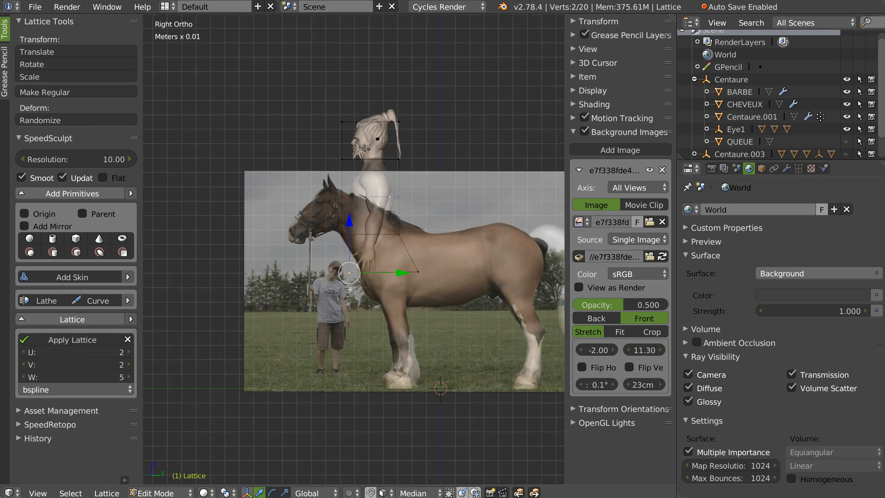
Hide the horse background image and nudge the two lowest front lattice points slightly back
{"action": "left_click", "coordinate": [650, 170]}
{"action": "middle_click_drag", "start_coordinate": [453, 224], "coordinate": [579, 212]}
{"action": "middle_click_drag", "start_coordinate": [420, 230], "coordinate": [387, 256]}
{"action": "scroll", "coordinate": [288, 252], "scroll_direction": "up", "scroll_amount": 3}
{"action": "left_click_drag", "start_coordinate": [384, 272], "coordinate": [393, 274]}
{"action": "middle_click_drag", "start_coordinate": [366, 268], "coordinate": [454, 254]}
{"action": "scroll", "coordinate": [454, 254], "scroll_direction": "down", "scroll_amount": 2}
{"action": "middle_click_drag", "start_coordinate": [335, 202], "coordinate": [404, 222], "text": "shift"}
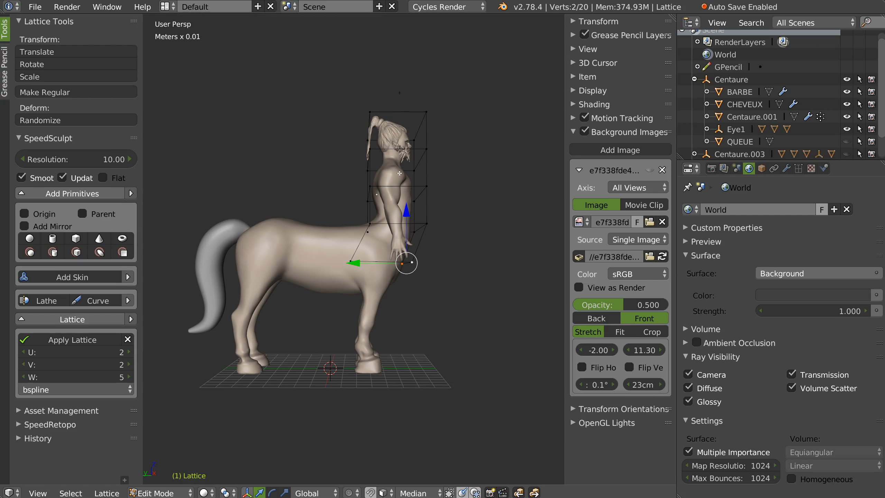
Select all lattice points, scale them up slightly, and shift them toward the horse's rear
{"action": "middle_click_drag", "start_coordinate": [318, 259], "coordinate": [404, 207]}
{"action": "key", "text": "a"}
{"action": "middle_click_drag", "start_coordinate": [361, 151], "coordinate": [285, 229]}
{"action": "key", "text": "s"}
{"action": "left_click", "coordinate": [425, 222]}
{"action": "left_click_drag", "start_coordinate": [375, 194], "coordinate": [396, 196]}
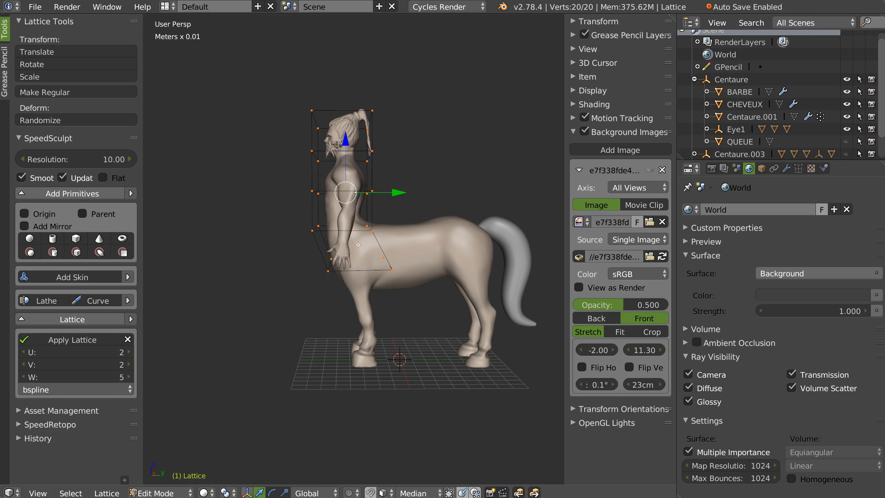
Nudge all lattice points except the two lowest front ones along the horse's length
{"action": "middle_click_drag", "start_coordinate": [396, 196], "coordinate": [326, 285]}
{"action": "middle_click_drag", "start_coordinate": [373, 217], "coordinate": [401, 185]}
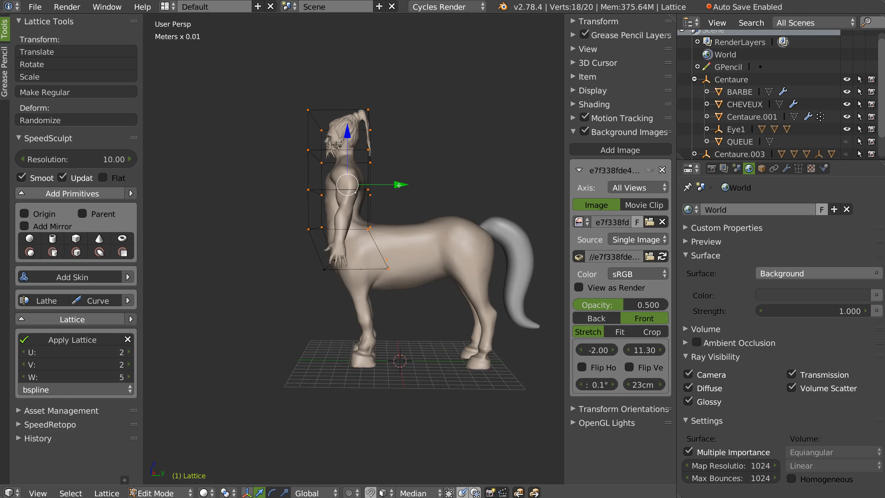
{"action": "left_click_drag", "start_coordinate": [401, 185], "coordinate": [404, 183]}
{"action": "left_click", "coordinate": [400, 183]}
{"action": "middle_click_drag", "start_coordinate": [400, 184], "coordinate": [512, 218]}
{"action": "middle_click_drag", "start_coordinate": [390, 248], "coordinate": [345, 240]}
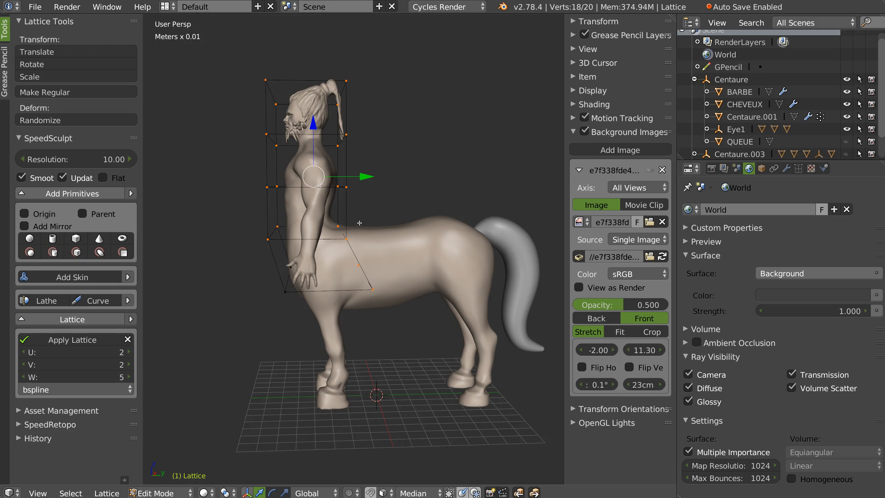
In the right view, move only the top three rows of lattice points slightly forward
{"action": "key", "text": "KP_3"}
{"action": "middle_click_drag", "start_coordinate": [418, 164], "coordinate": [368, 173], "text": "ctrl"}
{"action": "left_click", "coordinate": [364, 175]}
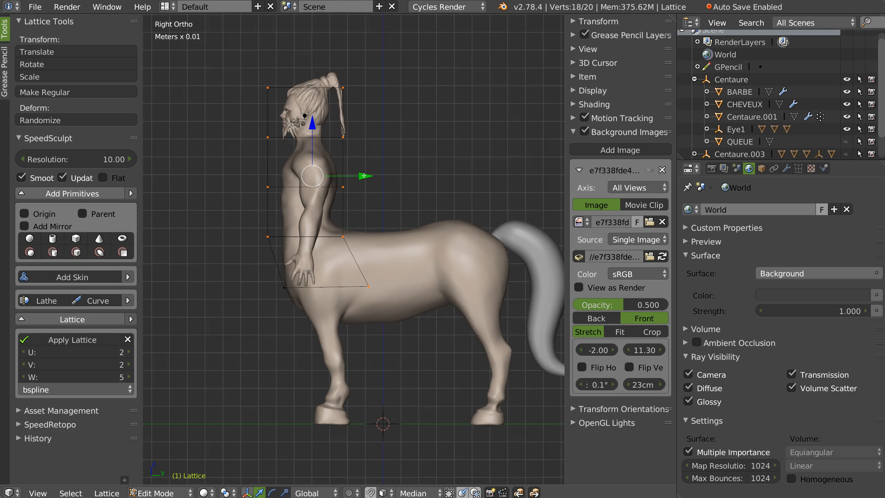
{"action": "left_click_drag", "start_coordinate": [191, 279], "coordinate": [471, 265], "text": "ctrl+shift"}
{"action": "left_click_drag", "start_coordinate": [355, 138], "coordinate": [349, 137]}
Move the front waist-level lattice points forward in line with those above, and nudge the rear waist-level points back
{"action": "right_click", "coordinate": [267, 236]}
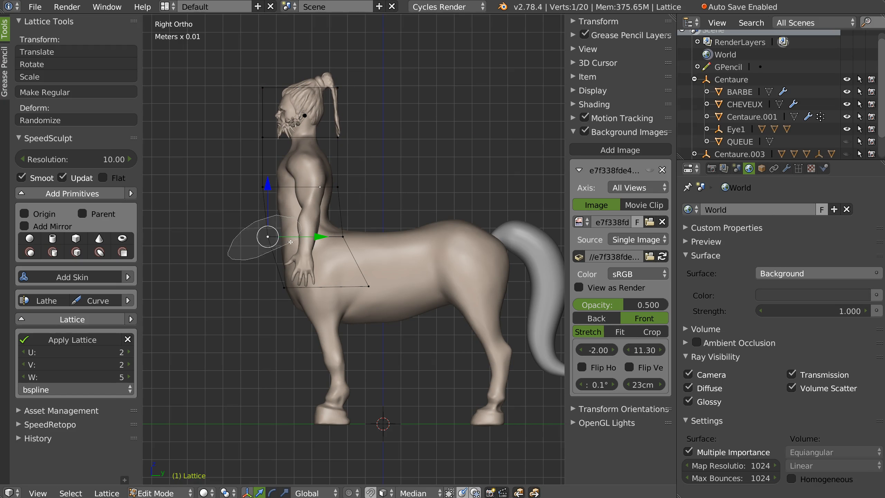
{"action": "left_click_drag", "start_coordinate": [319, 237], "coordinate": [312, 237]}
{"action": "right_click", "coordinate": [343, 238]}
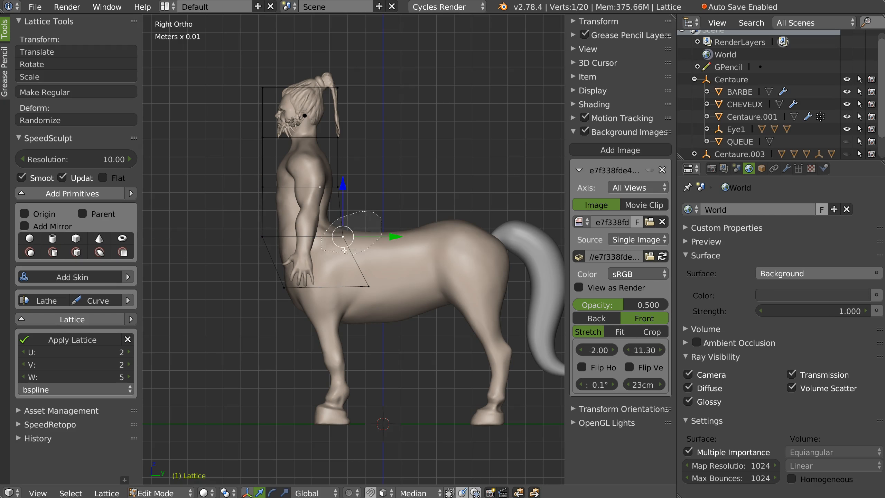
{"action": "key", "text": "g"}
{"action": "right_click", "coordinate": [345, 245]}
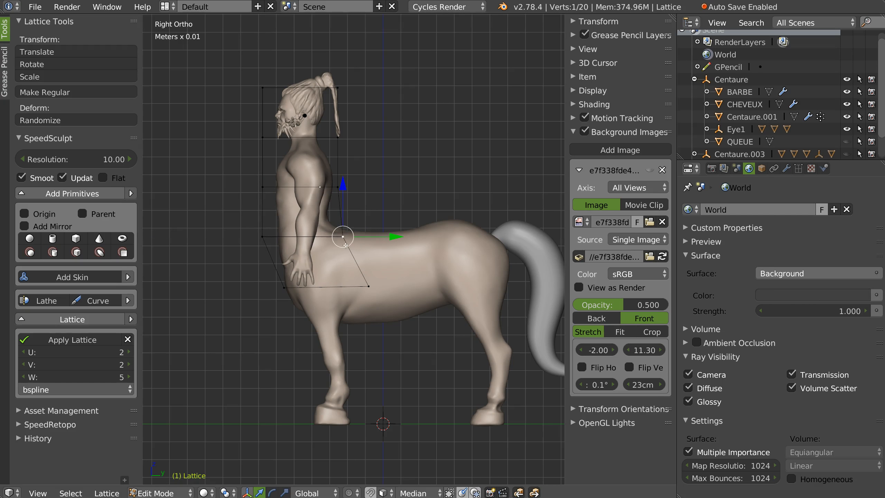
{"action": "left_click_drag", "start_coordinate": [352, 232], "coordinate": [356, 233]}
Deselect the lattice points and raise the lattice's U resolution to 5, keeping V at 2
{"action": "middle_click_drag", "start_coordinate": [326, 186], "coordinate": [379, 223]}
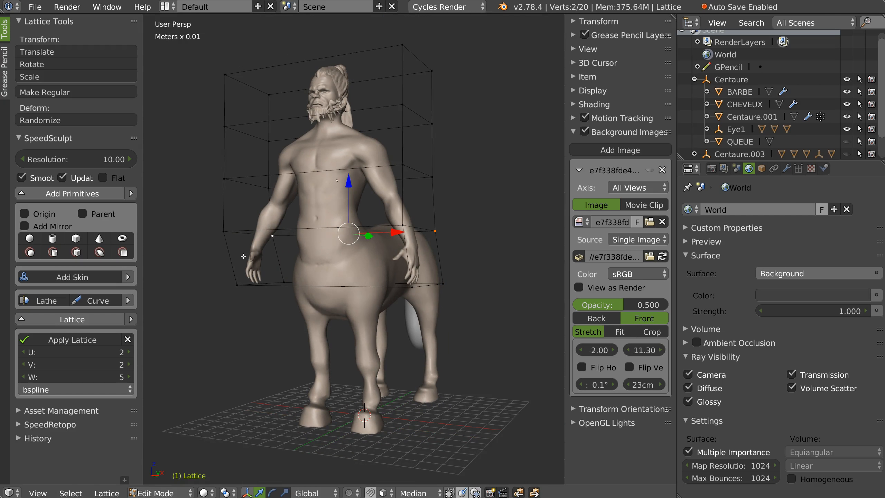
{"action": "key", "text": "a"}
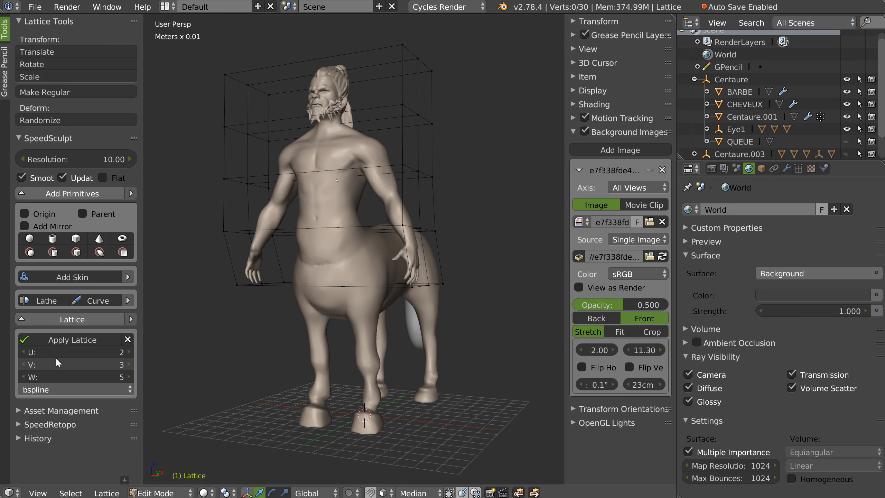
{"action": "left_click", "coordinate": [129, 350]}
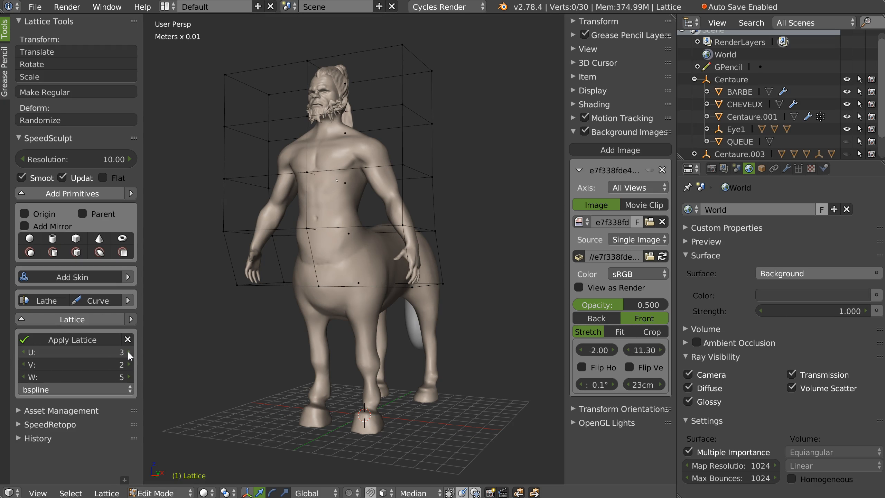
{"action": "left_click", "coordinate": [128, 351]}
{"action": "left_click", "coordinate": [127, 351]}
{"action": "middle_click_drag", "start_coordinate": [245, 287], "coordinate": [309, 139]}
{"action": "middle_click_drag", "start_coordinate": [364, 250], "coordinate": [384, 221]}
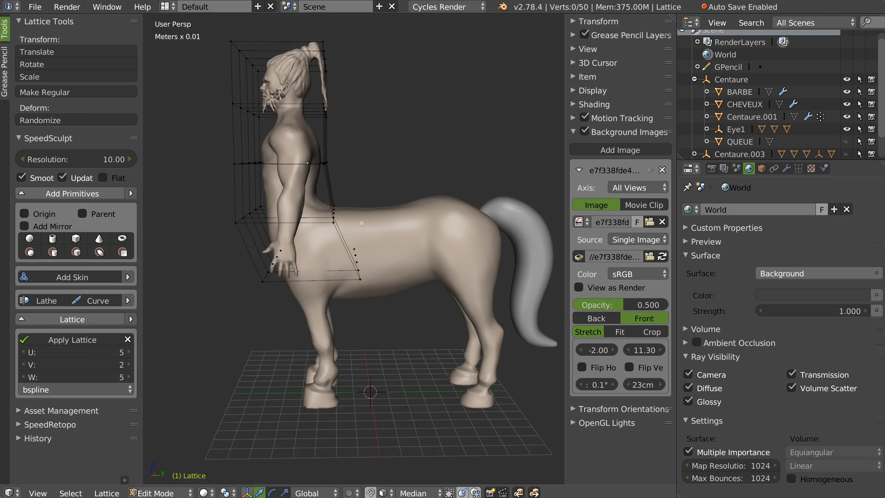
In the right view, select the top three lattice rows and nudge them slightly up and forward
{"action": "key", "text": "KP_3"}
{"action": "middle_click_drag", "start_coordinate": [352, 171], "coordinate": [374, 198], "text": "shift"}
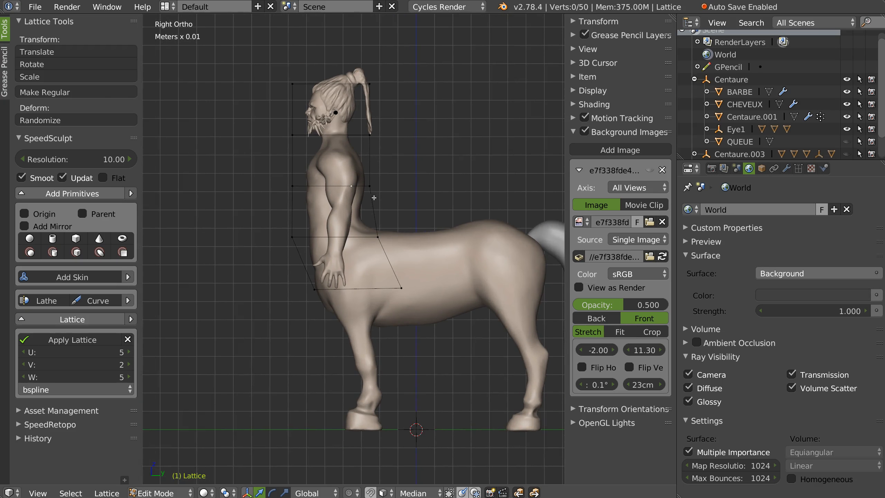
{"action": "left_click_drag", "start_coordinate": [437, 177], "coordinate": [246, 214], "text": "ctrl"}
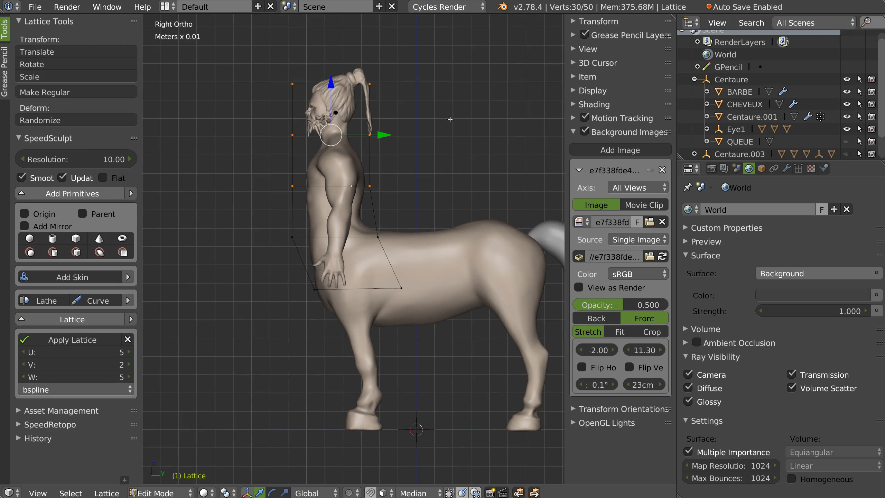
{"action": "left_click_drag", "start_coordinate": [329, 81], "coordinate": [330, 80]}
{"action": "left_click_drag", "start_coordinate": [383, 132], "coordinate": [381, 132]}
Apply the lattice deformation to the centaur's body, hair and beard
{"action": "middle_click_drag", "start_coordinate": [372, 241], "coordinate": [446, 234]}
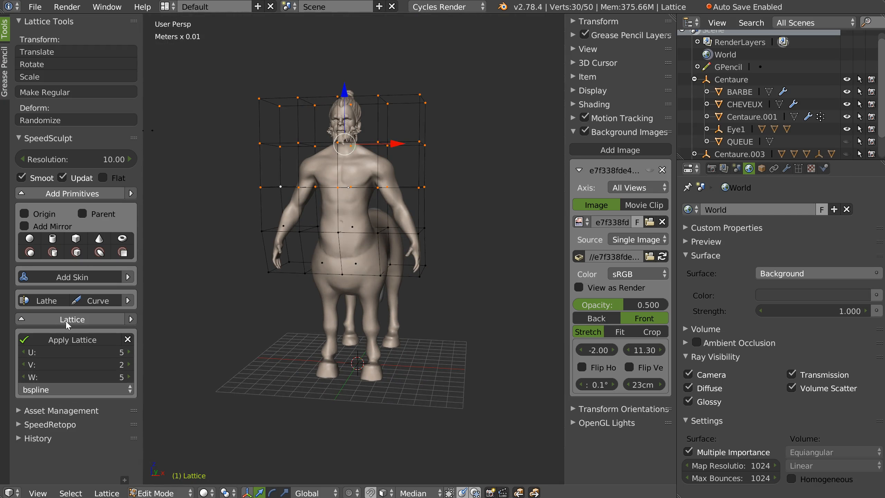
{"action": "left_click", "coordinate": [70, 340]}
{"action": "mouse_move", "coordinate": [448, 150]}
{"action": "middle_mouse_down"}
{"action": "mouse_move", "coordinate": [349, 217]}
{"action": "mouse_move", "coordinate": [382, 224]}
{"action": "middle_mouse_up"}
Switch the centaur body Centaure.001 to Sculpt Mode and clear its upper-body mask
{"action": "right_click", "coordinate": [368, 256]}
{"action": "key", "text": "Tab"}
{"action": "left_click", "coordinate": [338, 267]}
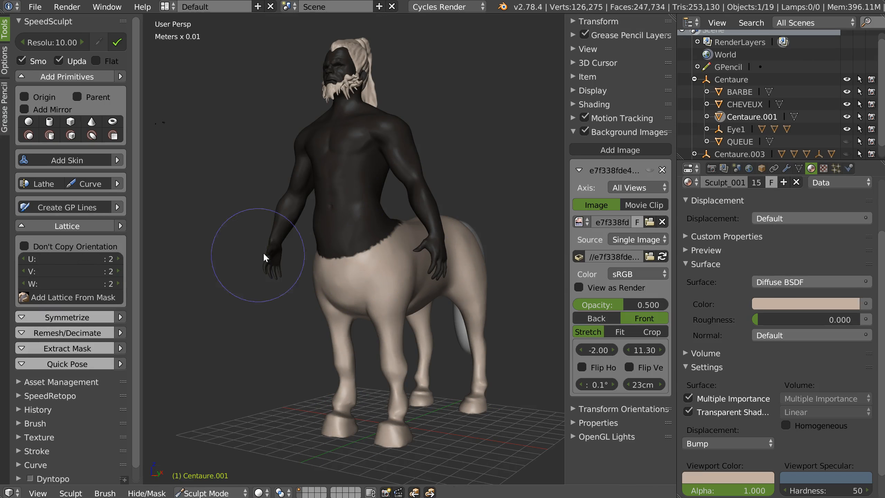
{"action": "key", "text": "alt+m"}
Refine the human torso with brush strokes along the side of the back and the flank below the armpit
{"action": "scroll", "coordinate": [289, 207], "scroll_direction": "up", "scroll_amount": 3}
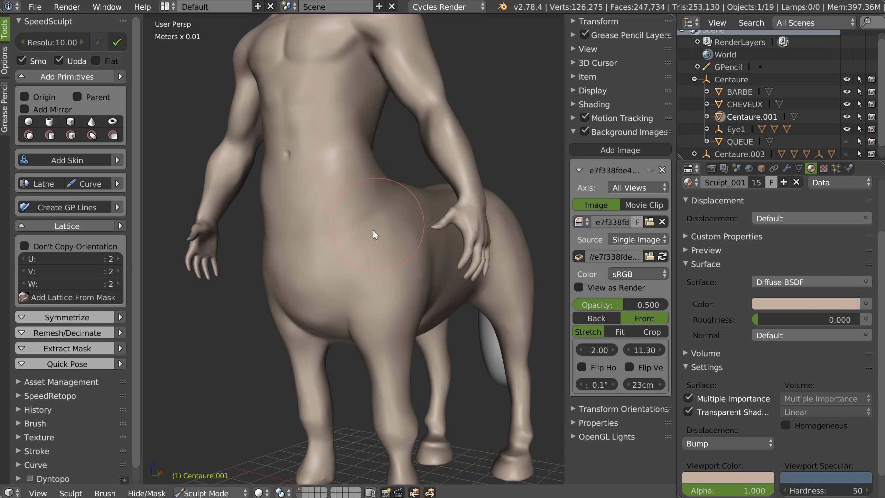
{"action": "middle_click_drag", "start_coordinate": [364, 214], "coordinate": [304, 124]}
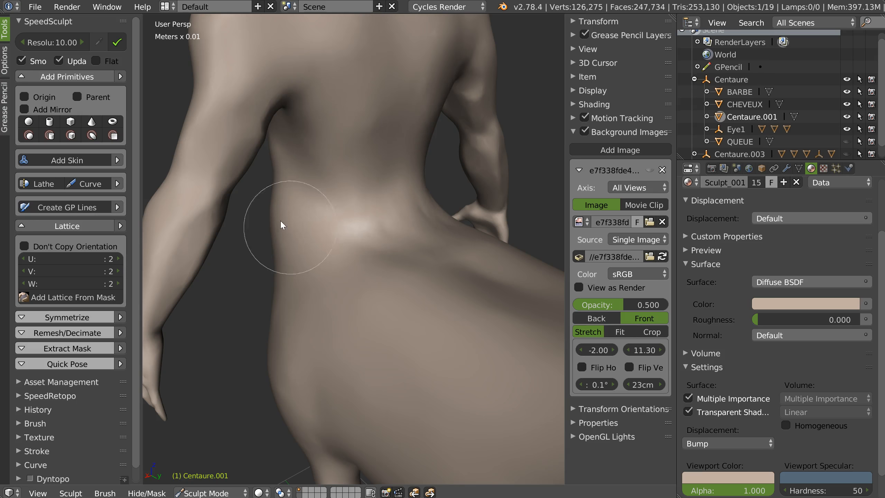
{"action": "mouse_move", "coordinate": [401, 231]}
{"action": "middle_mouse_down"}
{"action": "mouse_move", "coordinate": [383, 248]}
{"action": "mouse_move", "coordinate": [444, 214]}
{"action": "mouse_move", "coordinate": [343, 216]}
{"action": "mouse_move", "coordinate": [404, 228]}
{"action": "mouse_move", "coordinate": [445, 162]}
{"action": "middle_mouse_up"}
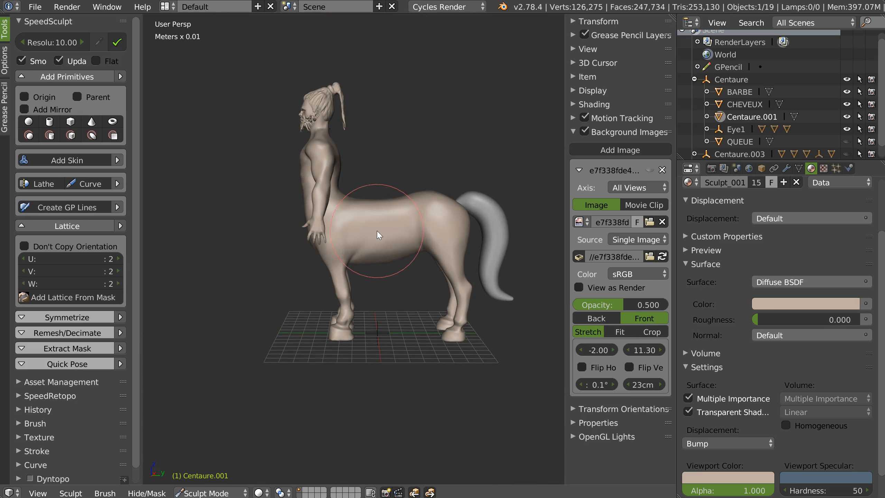
{"action": "mouse_move", "coordinate": [337, 191]}
{"action": "middle_mouse_down"}
{"action": "mouse_move", "coordinate": [380, 199]}
{"action": "mouse_move", "coordinate": [365, 161]}
{"action": "mouse_move", "coordinate": [410, 183]}
{"action": "mouse_move", "coordinate": [301, 183]}
{"action": "mouse_move", "coordinate": [377, 170]}
{"action": "middle_mouse_up"}
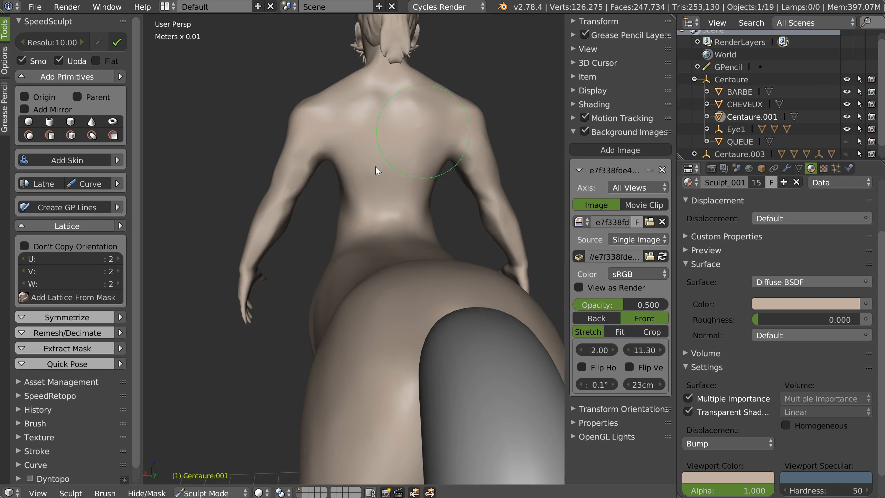
{"action": "left_click_drag", "start_coordinate": [343, 169], "coordinate": [349, 216]}
{"action": "middle_click_drag", "start_coordinate": [353, 191], "coordinate": [358, 152]}
{"action": "mouse_move", "coordinate": [358, 156]}
{"action": "left_mouse_down"}
{"action": "mouse_move", "coordinate": [377, 130]}
{"action": "mouse_move", "coordinate": [389, 137]}
{"action": "mouse_move", "coordinate": [379, 128]}
{"action": "left_mouse_up"}
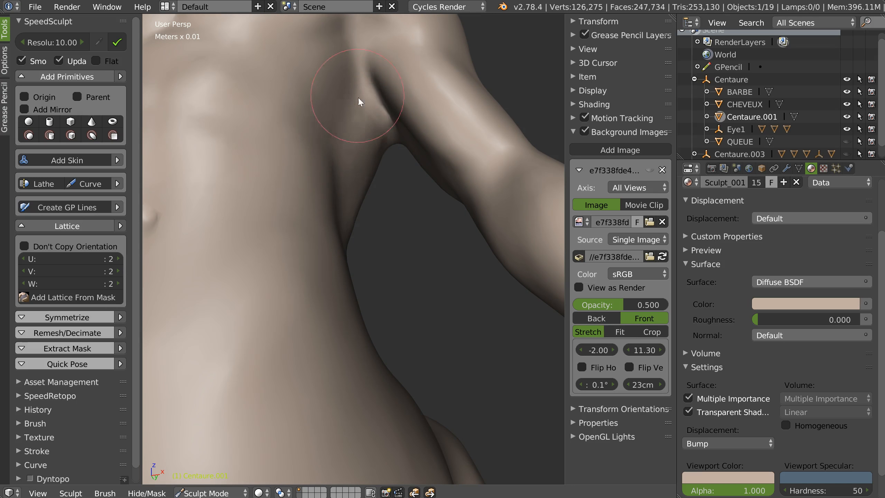
{"action": "left_click_drag", "start_coordinate": [357, 170], "coordinate": [357, 92]}
{"action": "mouse_move", "coordinate": [364, 181]}
{"action": "middle_mouse_down"}
{"action": "mouse_move", "coordinate": [301, 153]}
{"action": "mouse_move", "coordinate": [372, 112]}
{"action": "middle_mouse_up"}
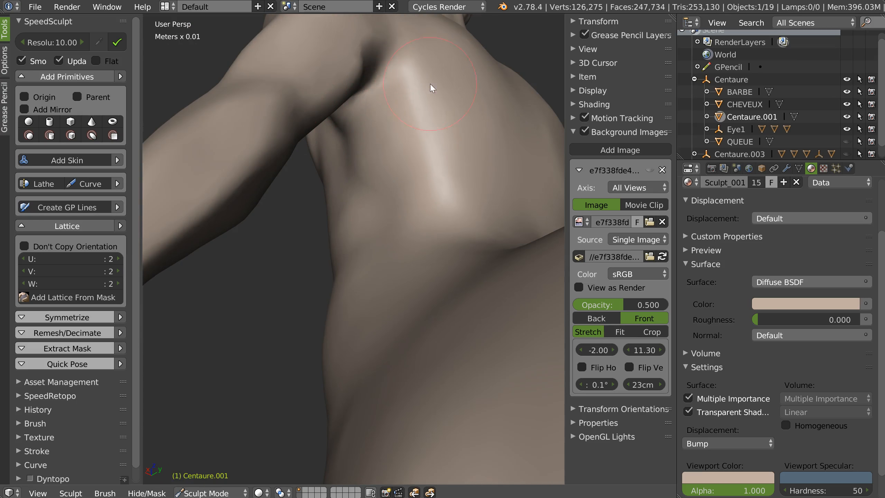
Examine the back, armpit, flank and waist transition of the human torso from several angles
{"action": "middle_click_drag", "start_coordinate": [409, 155], "coordinate": [345, 139]}
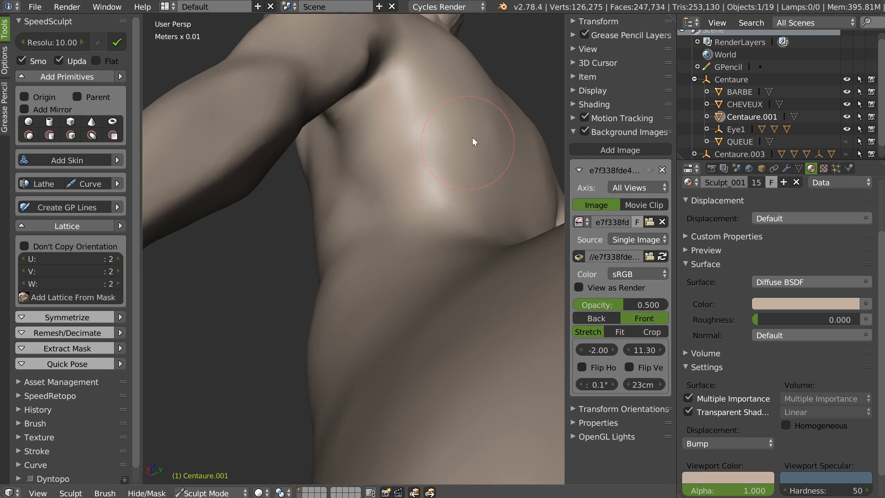
{"action": "mouse_move", "coordinate": [470, 165]}
{"action": "middle_mouse_down"}
{"action": "mouse_move", "coordinate": [443, 200]}
{"action": "mouse_move", "coordinate": [373, 124]}
{"action": "middle_mouse_up"}
{"action": "mouse_move", "coordinate": [338, 157]}
{"action": "middle_mouse_down"}
{"action": "mouse_move", "coordinate": [399, 182]}
{"action": "mouse_move", "coordinate": [443, 116]}
{"action": "mouse_move", "coordinate": [452, 193]}
{"action": "mouse_move", "coordinate": [425, 163]}
{"action": "middle_mouse_up"}
{"action": "scroll", "coordinate": [433, 151], "scroll_direction": "up", "scroll_amount": 3}
{"action": "middle_click_drag", "start_coordinate": [445, 127], "coordinate": [402, 125]}
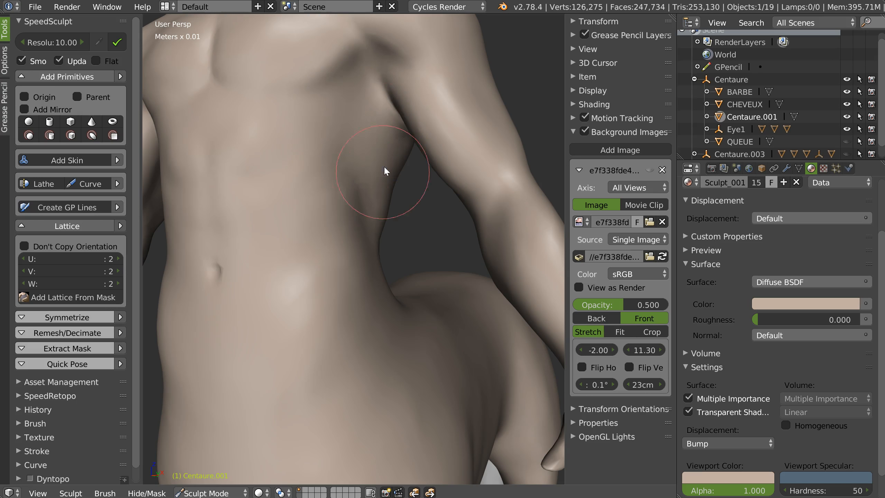
{"action": "middle_click_drag", "start_coordinate": [403, 166], "coordinate": [422, 173]}
{"action": "scroll", "coordinate": [446, 134], "scroll_direction": "down", "scroll_amount": 5}
{"action": "scroll", "coordinate": [432, 157], "scroll_direction": "up", "scroll_amount": 1}
{"action": "mouse_move", "coordinate": [478, 156]}
{"action": "middle_mouse_down"}
{"action": "mouse_move", "coordinate": [452, 178]}
{"action": "mouse_move", "coordinate": [436, 137]}
{"action": "middle_mouse_up"}
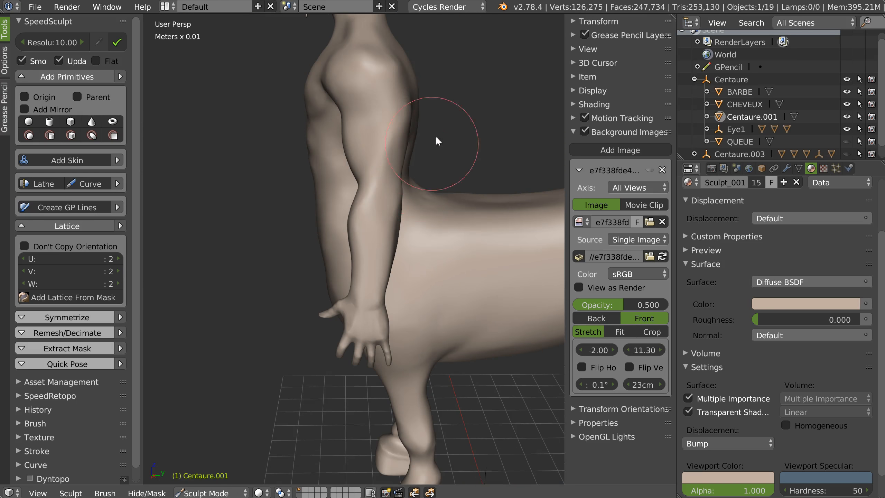
Reshape the upper arm and shoulder of the human torso with the Grab brush, enlarging the brush for the shoulder
{"action": "key", "text": "g"}
{"action": "left_click_drag", "start_coordinate": [391, 191], "coordinate": [392, 191]}
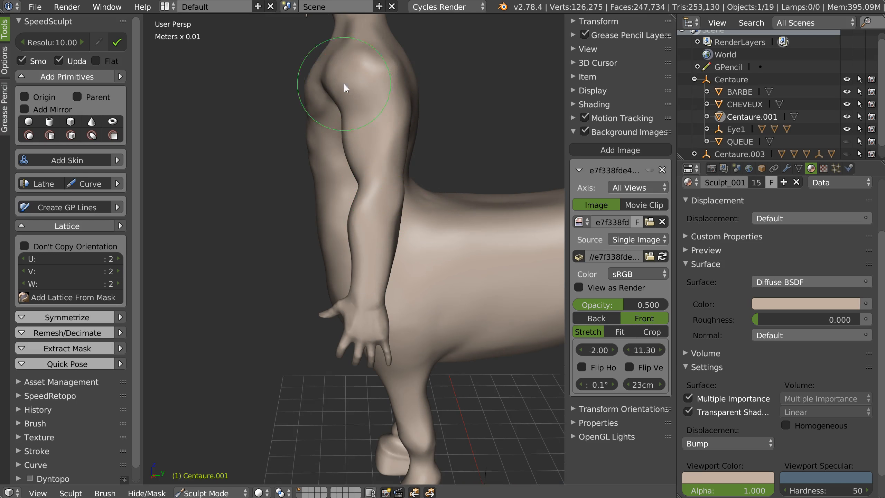
{"action": "middle_click_drag", "start_coordinate": [348, 85], "coordinate": [376, 126], "text": "shift"}
{"action": "key", "text": "f"}
{"action": "left_click", "coordinate": [379, 140]}
{"action": "mouse_move", "coordinate": [350, 128]}
{"action": "left_mouse_down"}
{"action": "mouse_move", "coordinate": [362, 127]}
{"action": "mouse_move", "coordinate": [363, 138]}
{"action": "left_mouse_up"}
Examine the neck, shoulders, chest and abdomen of the human torso from several angles
{"action": "mouse_move", "coordinate": [353, 111]}
{"action": "middle_mouse_down"}
{"action": "mouse_move", "coordinate": [418, 87]}
{"action": "mouse_move", "coordinate": [497, 94]}
{"action": "mouse_move", "coordinate": [419, 93]}
{"action": "mouse_move", "coordinate": [419, 106]}
{"action": "middle_mouse_up"}
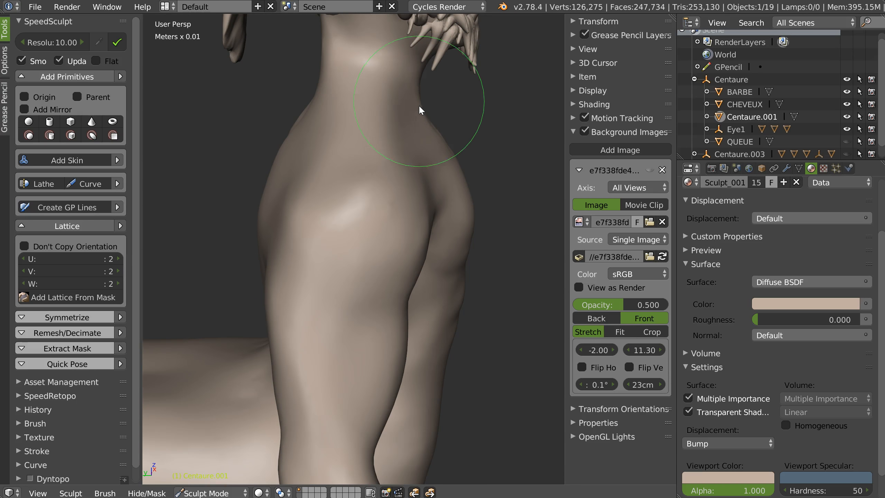
{"action": "mouse_move", "coordinate": [428, 135]}
{"action": "middle_mouse_down"}
{"action": "mouse_move", "coordinate": [434, 188]}
{"action": "mouse_move", "coordinate": [500, 194]}
{"action": "mouse_move", "coordinate": [385, 198]}
{"action": "mouse_move", "coordinate": [375, 211]}
{"action": "middle_mouse_up"}
{"action": "scroll", "coordinate": [326, 216], "scroll_direction": "up", "scroll_amount": 3}
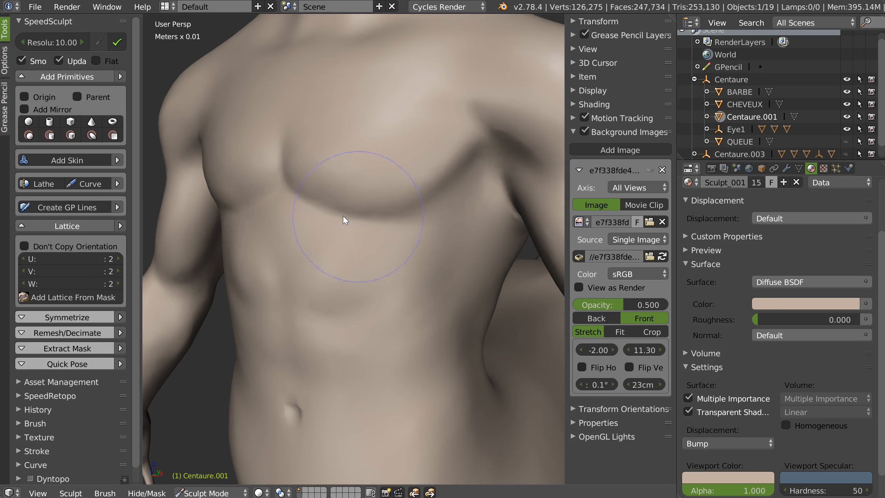
{"action": "scroll", "coordinate": [401, 221], "scroll_direction": "down", "scroll_amount": 4}
{"action": "scroll", "coordinate": [483, 158], "scroll_direction": "up", "scroll_amount": 4}
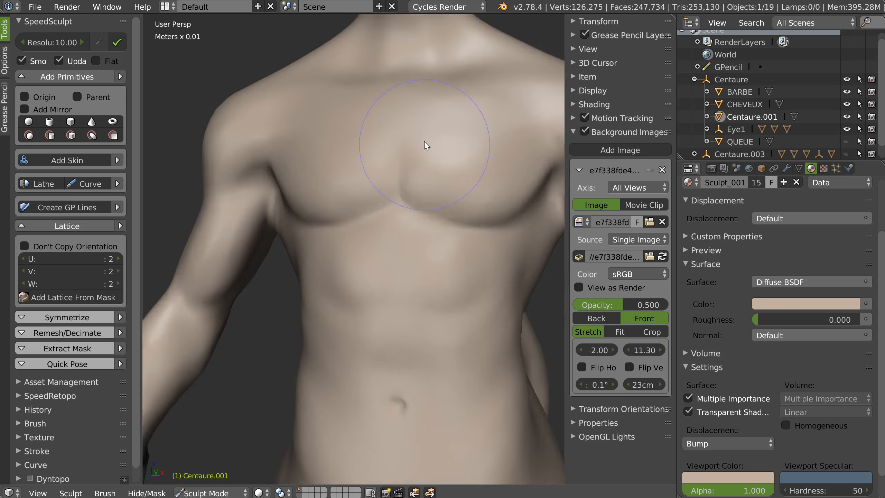
{"action": "middle_click_drag", "start_coordinate": [405, 129], "coordinate": [440, 123]}
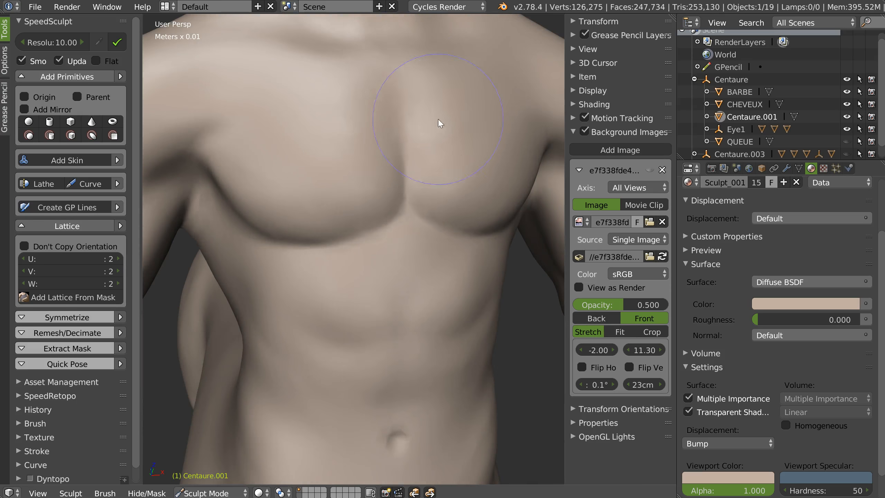
{"action": "scroll", "coordinate": [450, 103], "scroll_direction": "down", "scroll_amount": 5}
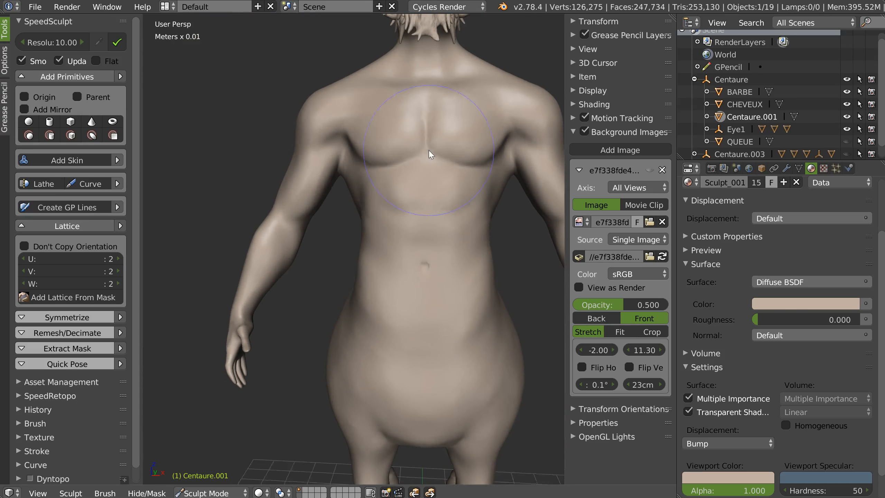
{"action": "scroll", "coordinate": [441, 134], "scroll_direction": "down", "scroll_amount": 5}
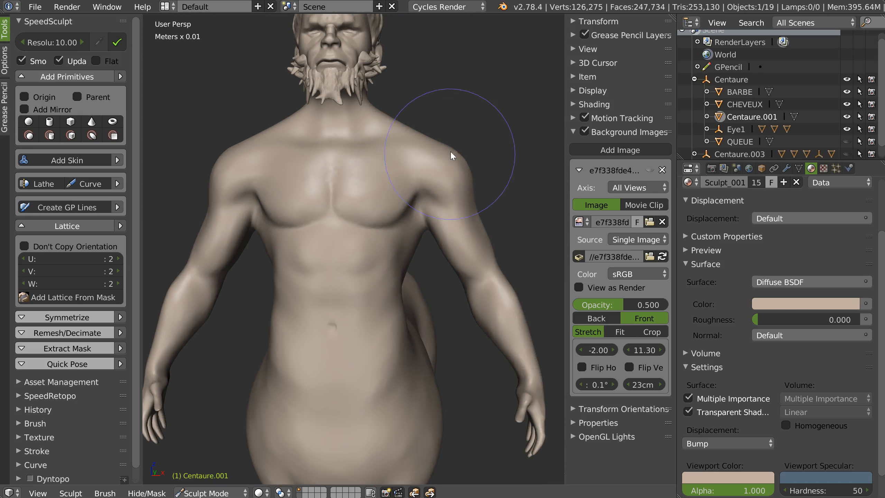
Enlarge the brush and pull the trapezius line between the neck and shoulder slightly upward
{"action": "key", "text": "f"}
{"action": "left_click", "coordinate": [444, 195]}
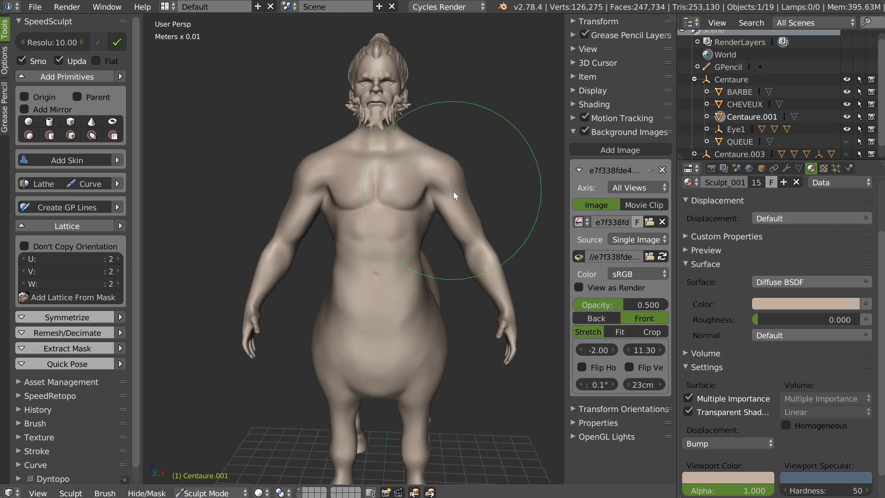
{"action": "scroll", "coordinate": [469, 190], "scroll_direction": "up", "scroll_amount": 4}
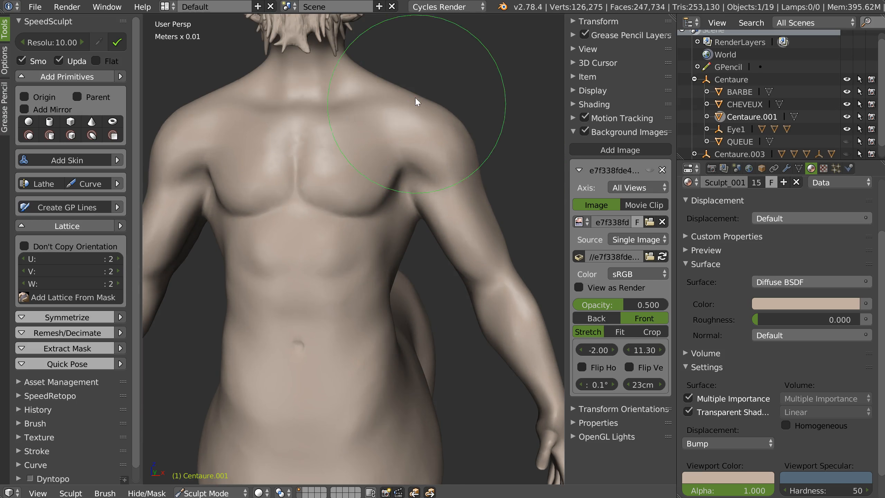
{"action": "mouse_move", "coordinate": [405, 86]}
{"action": "middle_mouse_down"}
{"action": "mouse_move", "coordinate": [349, 109]}
{"action": "mouse_move", "coordinate": [387, 141]}
{"action": "mouse_move", "coordinate": [397, 126]}
{"action": "mouse_move", "coordinate": [371, 120]}
{"action": "middle_mouse_up"}
{"action": "scroll", "coordinate": [367, 118], "scroll_direction": "up", "scroll_amount": 3}
{"action": "left_click_drag", "start_coordinate": [328, 111], "coordinate": [335, 94]}
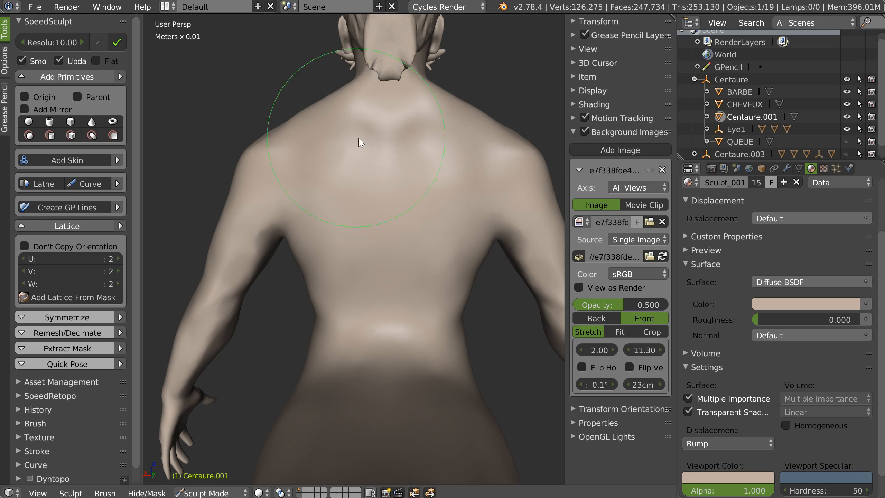
Check the torso's side profile, then switch to the browser and view the Shaded Male 06 Pose 2 scan pictures on 3D Scan Store
{"action": "mouse_move", "coordinate": [320, 146]}
{"action": "middle_mouse_down"}
{"action": "mouse_move", "coordinate": [386, 163]}
{"action": "mouse_move", "coordinate": [315, 154]}
{"action": "mouse_move", "coordinate": [359, 144]}
{"action": "mouse_move", "coordinate": [274, 128]}
{"action": "middle_mouse_up"}
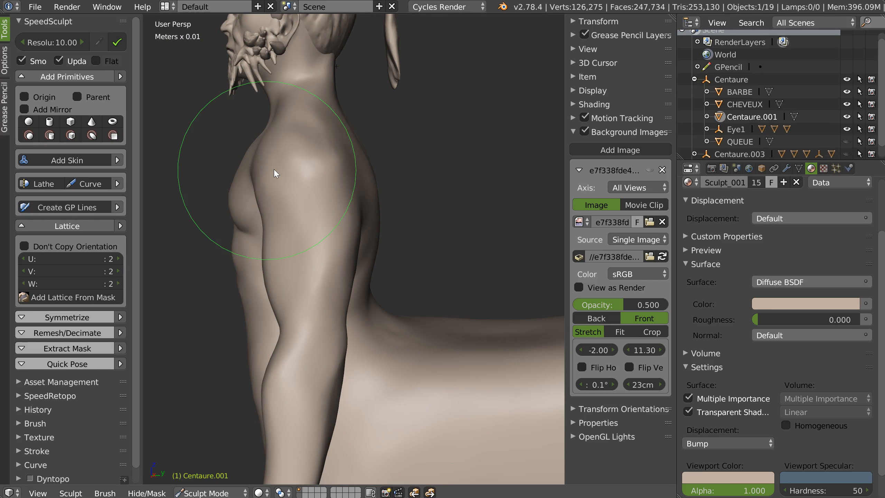
{"action": "middle_click_drag", "start_coordinate": [263, 202], "coordinate": [279, 265]}
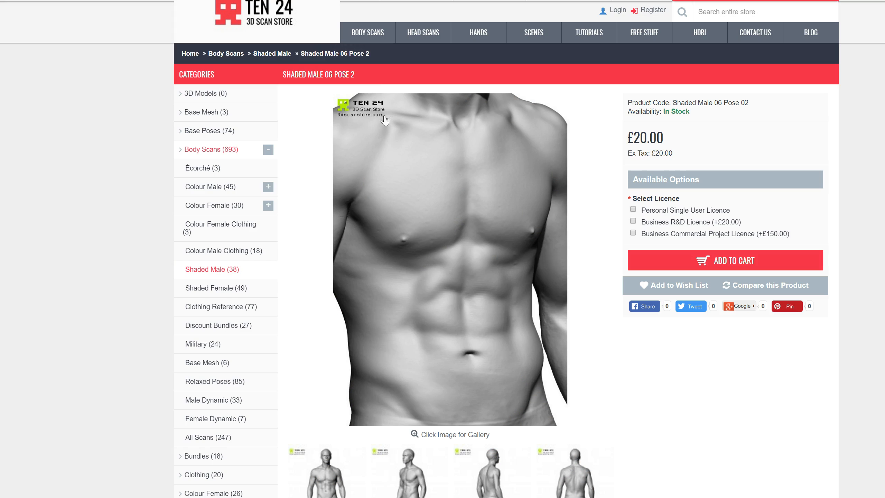
{"action": "left_click", "coordinate": [419, 487]}
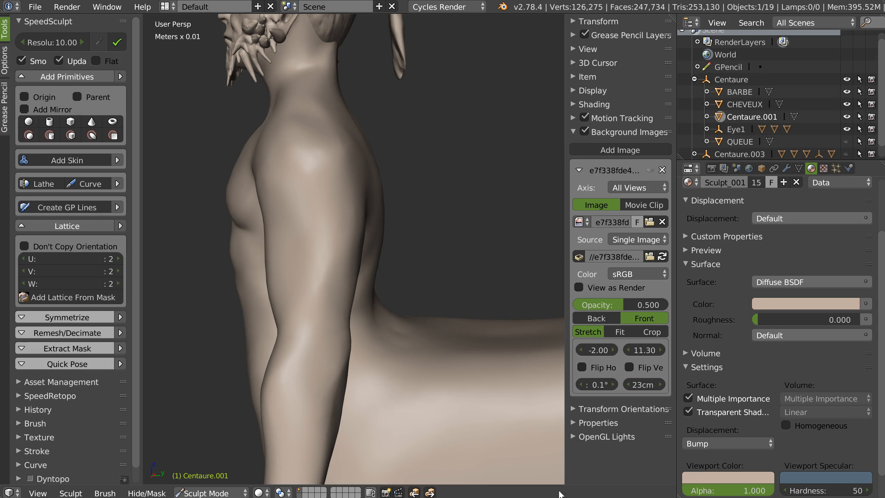
Hide the horse image and add the full-body side scan as a background image at -1.81, 9.010, rotated -6.52° with size 20
{"action": "scroll", "coordinate": [344, 166], "scroll_direction": "down", "scroll_amount": 2}
{"action": "scroll", "coordinate": [340, 175], "scroll_direction": "up", "scroll_amount": 1}
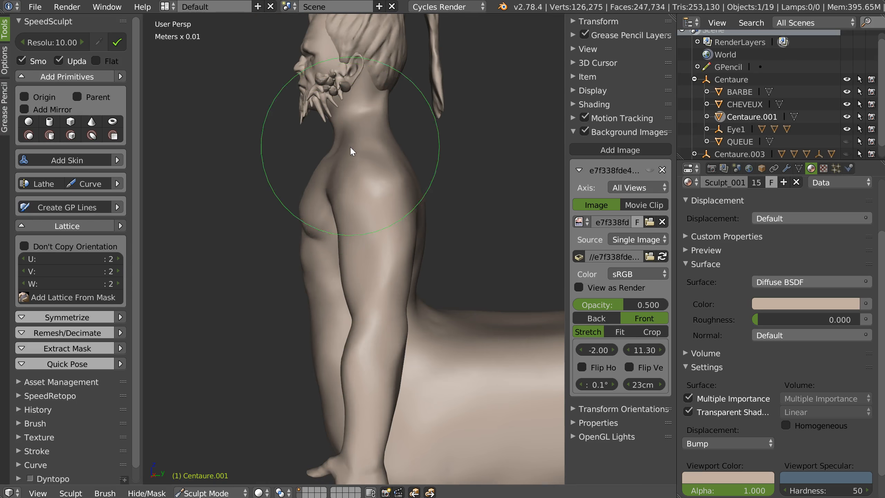
{"action": "key", "text": "KP_3"}
{"action": "scroll", "coordinate": [416, 212], "scroll_direction": "up", "scroll_amount": 2}
{"action": "scroll", "coordinate": [416, 212], "scroll_direction": "up", "scroll_amount": 2}
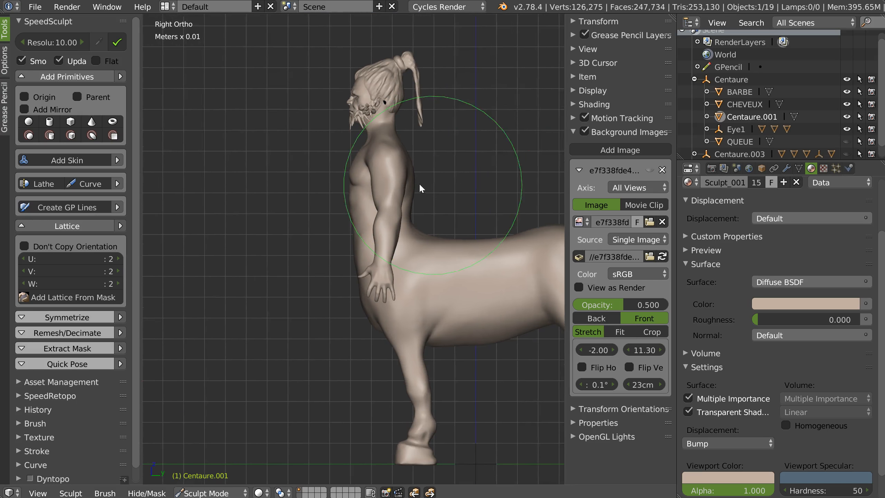
{"action": "left_click", "coordinate": [613, 150]}
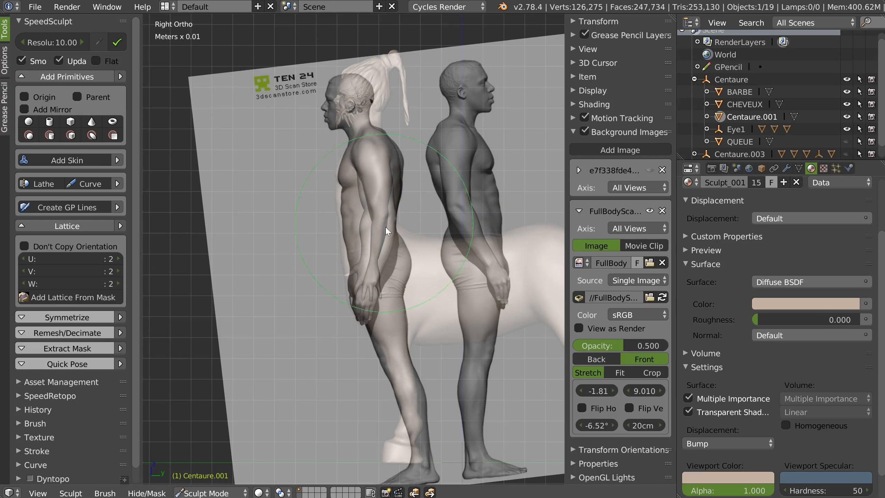
Set the side scan image's opacity to 0.592 and collapse its settings after checking the overlay on the torso
{"action": "mouse_move", "coordinate": [636, 347]}
{"action": "left_mouse_down"}
{"action": "mouse_move", "coordinate": [666, 349]}
{"action": "mouse_move", "coordinate": [631, 344]}
{"action": "left_mouse_up"}
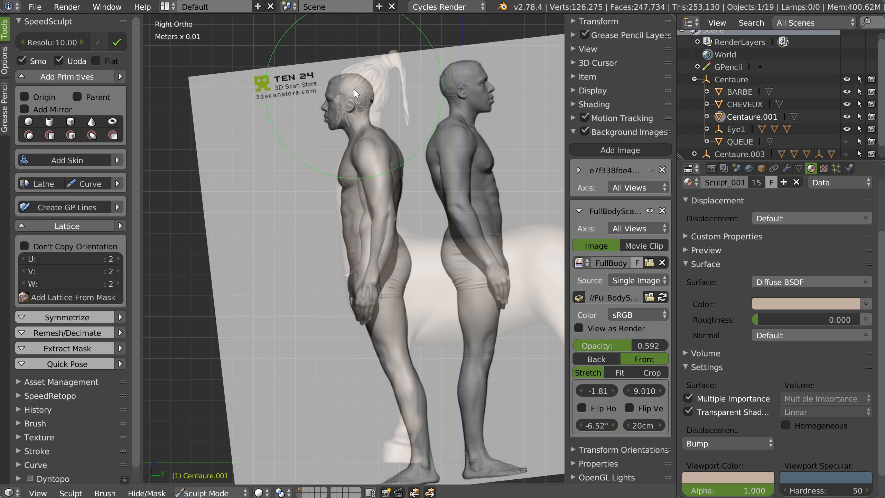
{"action": "scroll", "coordinate": [370, 175], "scroll_direction": "up", "scroll_amount": 4}
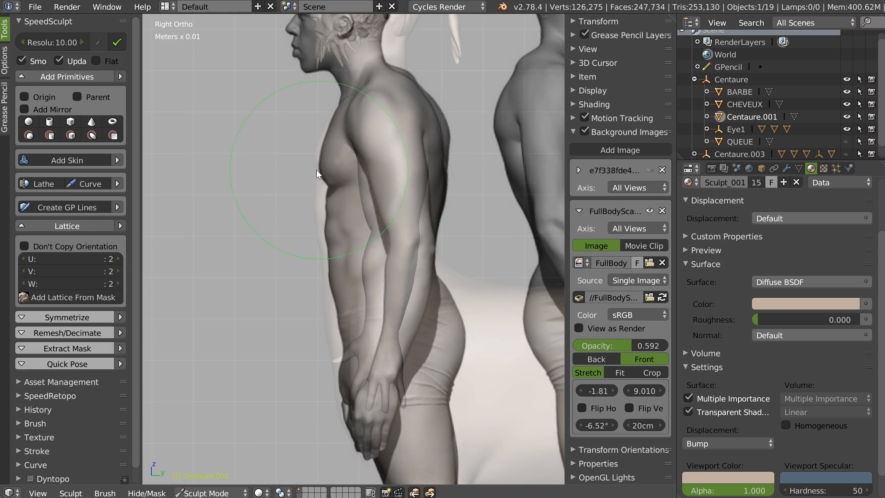
{"action": "left_click", "coordinate": [578, 211]}
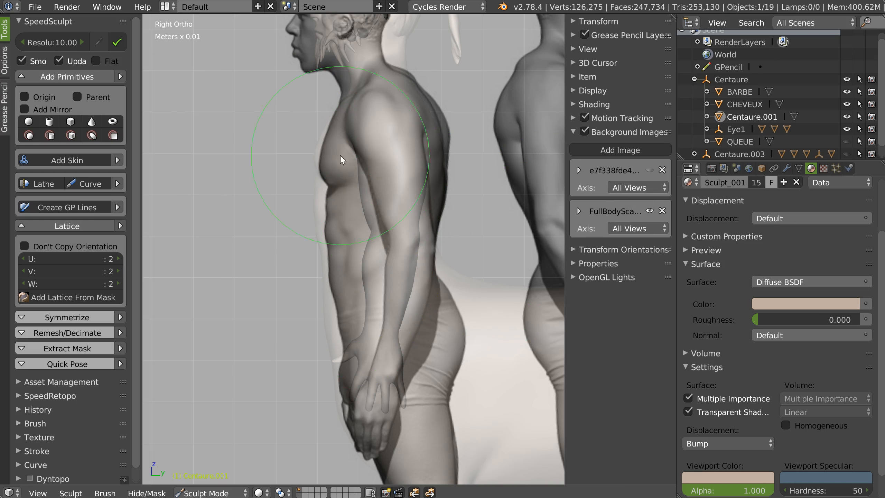
Add full-body scan background images for the Front and Back axes, and restrict the horse and side images to the Right axis
{"action": "left_click", "coordinate": [617, 149]}
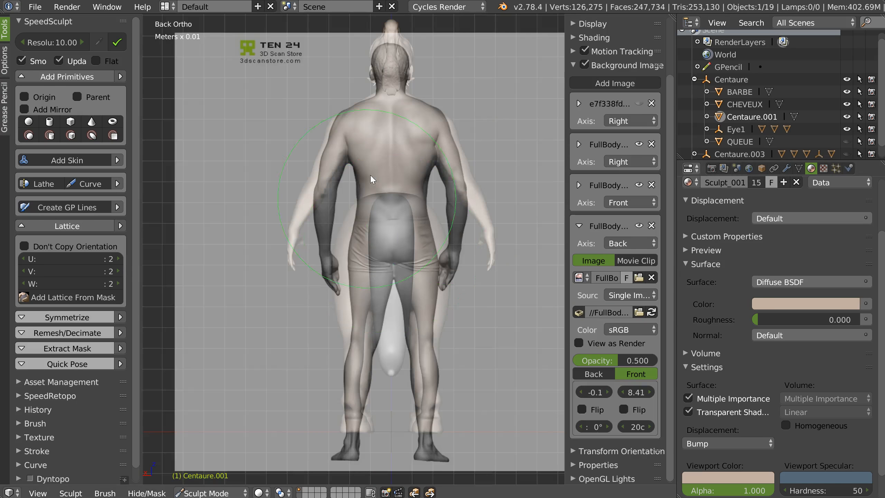
{"action": "middle_click_drag", "start_coordinate": [371, 175], "coordinate": [426, 240]}
{"action": "key", "text": "q"}
{"action": "left_click", "coordinate": [426, 268]}
{"action": "scroll", "coordinate": [388, 225], "scroll_direction": "up", "scroll_amount": 4}
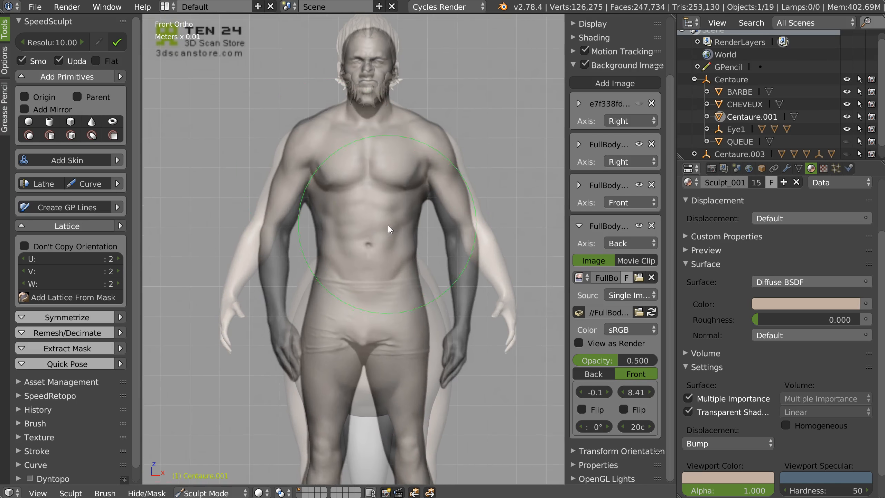
Compare the centaur's shoulders, chest, arms, waist and back with the human scan references in the front and right views
{"action": "scroll", "coordinate": [470, 148], "scroll_direction": "up", "scroll_amount": 2}
{"action": "middle_click_drag", "start_coordinate": [455, 136], "coordinate": [463, 154], "text": "shift"}
{"action": "scroll", "coordinate": [464, 171], "scroll_direction": "down", "scroll_amount": 1}
{"action": "scroll", "coordinate": [449, 188], "scroll_direction": "down", "scroll_amount": 1}
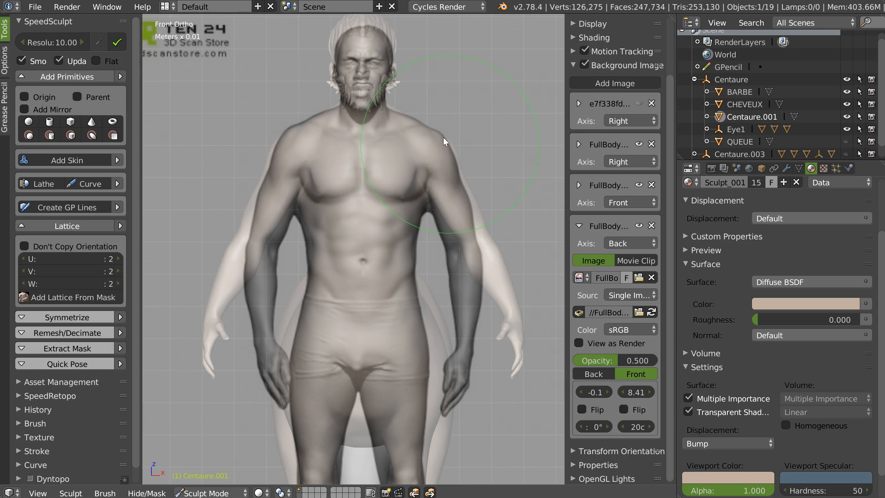
{"action": "scroll", "coordinate": [419, 186], "scroll_direction": "up", "scroll_amount": 1}
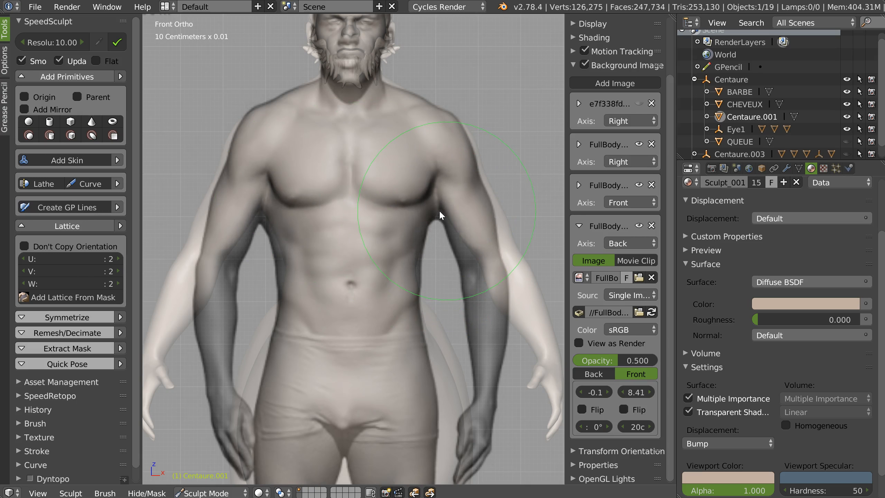
{"action": "key", "text": "KP_3"}
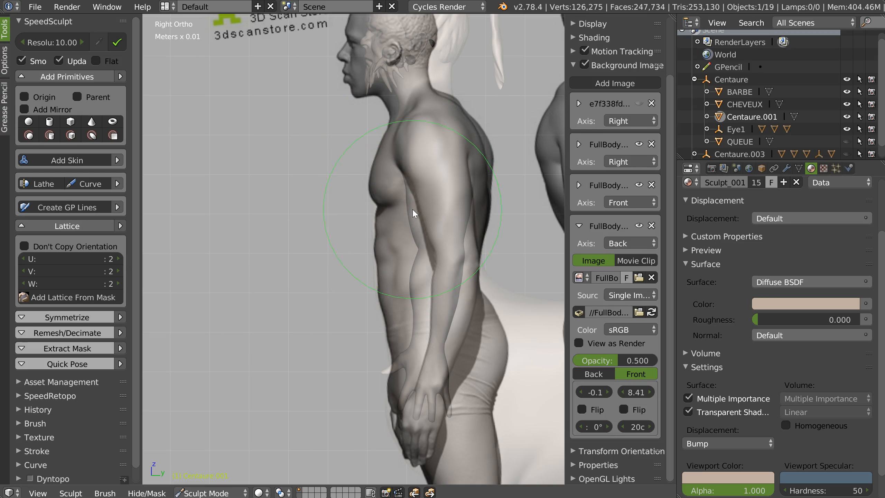
{"action": "scroll", "coordinate": [460, 201], "scroll_direction": "down", "scroll_amount": 1}
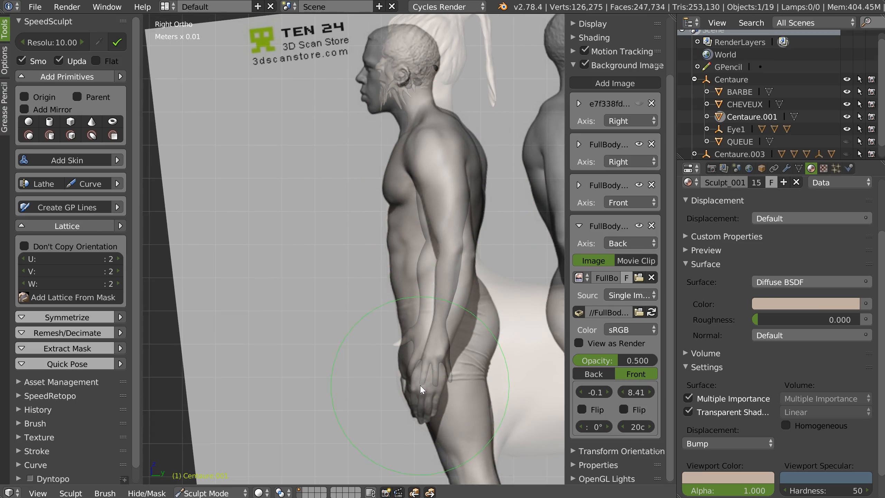
{"action": "middle_click_drag", "start_coordinate": [440, 296], "coordinate": [475, 276]}
{"action": "key", "text": "KP_3"}
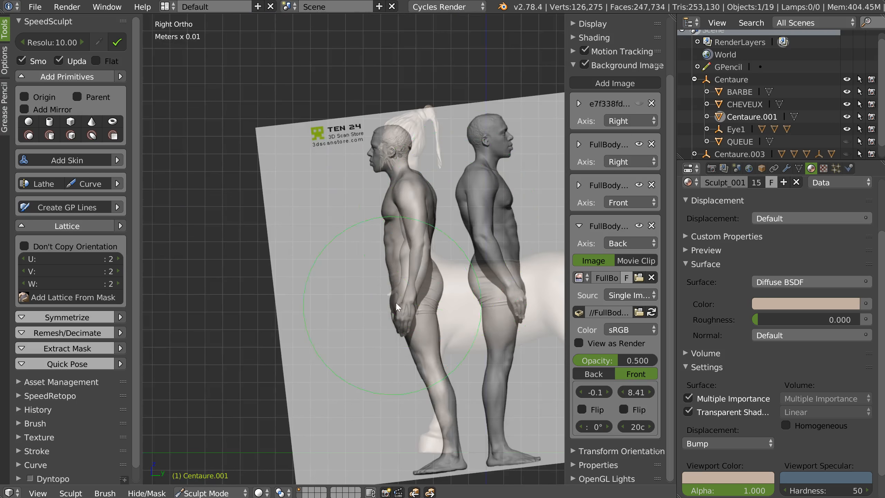
{"action": "scroll", "coordinate": [395, 301], "scroll_direction": "up", "scroll_amount": 3}
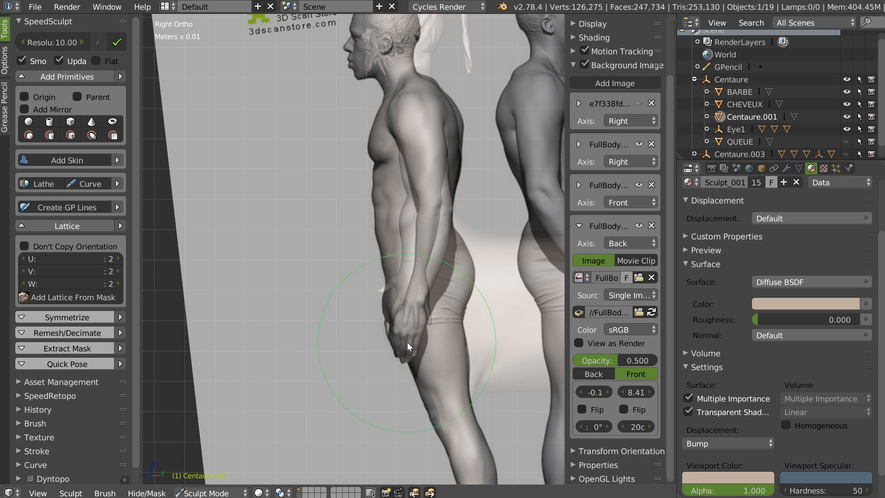
{"action": "middle_click_drag", "start_coordinate": [480, 246], "coordinate": [516, 281], "text": "ctrl"}
{"action": "key", "text": "KP_1"}
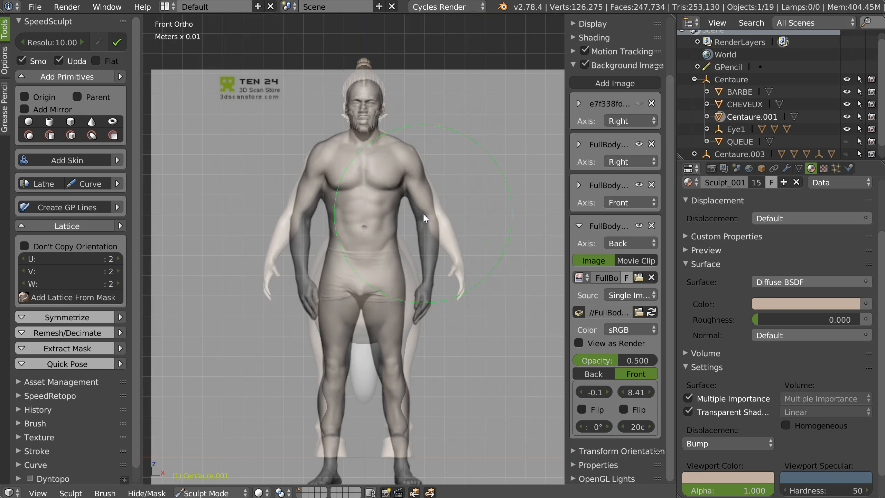
{"action": "scroll", "coordinate": [423, 171], "scroll_direction": "up", "scroll_amount": 5}
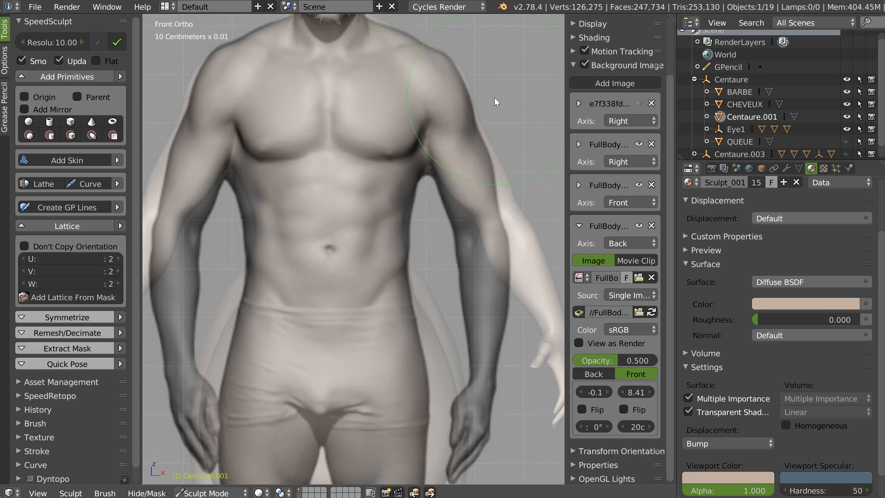
{"action": "middle_click_drag", "start_coordinate": [421, 46], "coordinate": [402, 114], "text": "shift"}
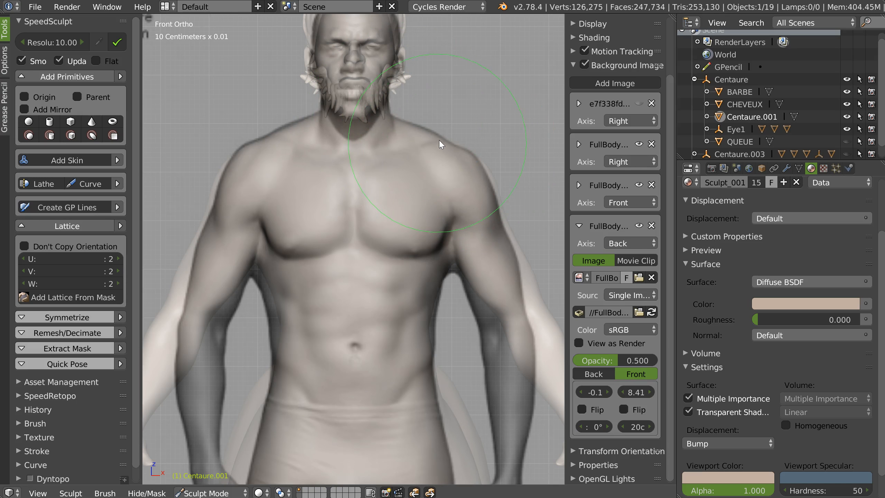
{"action": "key", "text": "KP_3"}
{"action": "scroll", "coordinate": [392, 309], "scroll_direction": "down", "scroll_amount": 1}
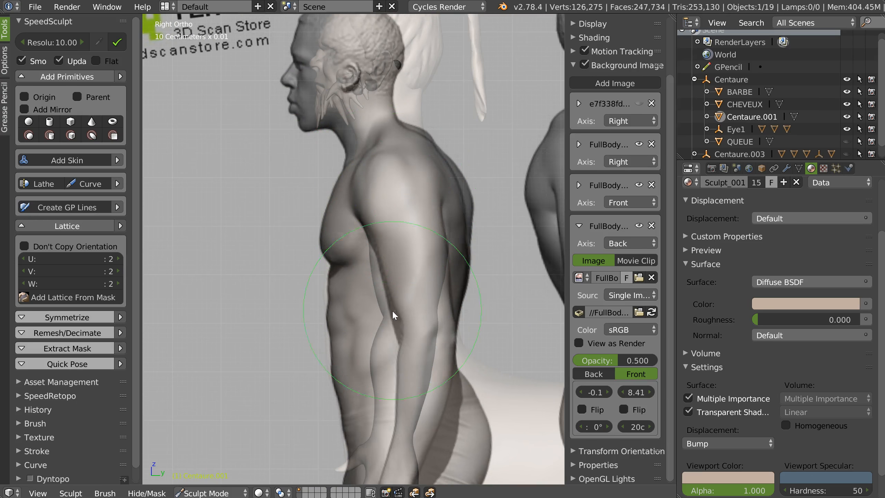
{"action": "scroll", "coordinate": [415, 316], "scroll_direction": "down", "scroll_amount": 2}
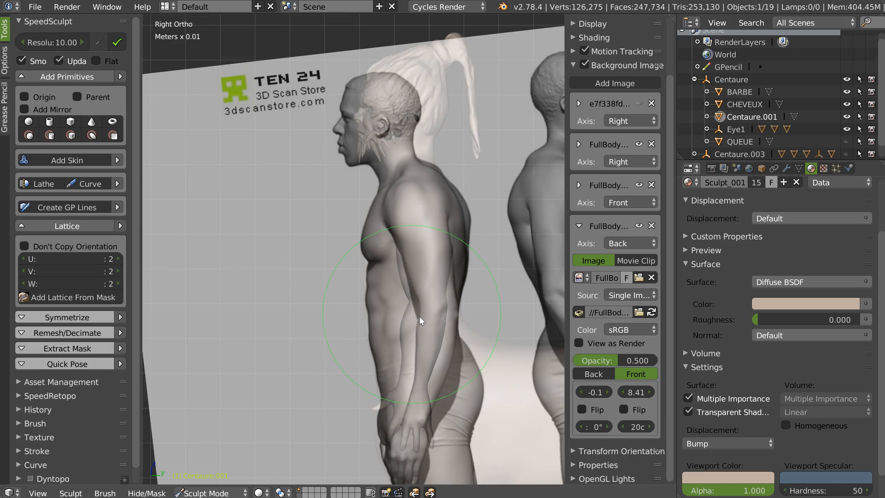
Review the front reference image's settings and collapse the entries of the front and back images
{"action": "left_click", "coordinate": [578, 225]}
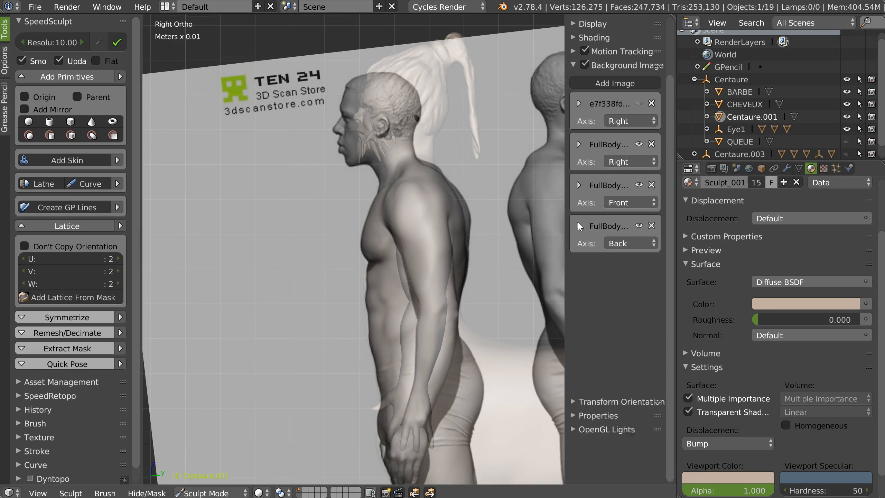
{"action": "left_click", "coordinate": [579, 185]}
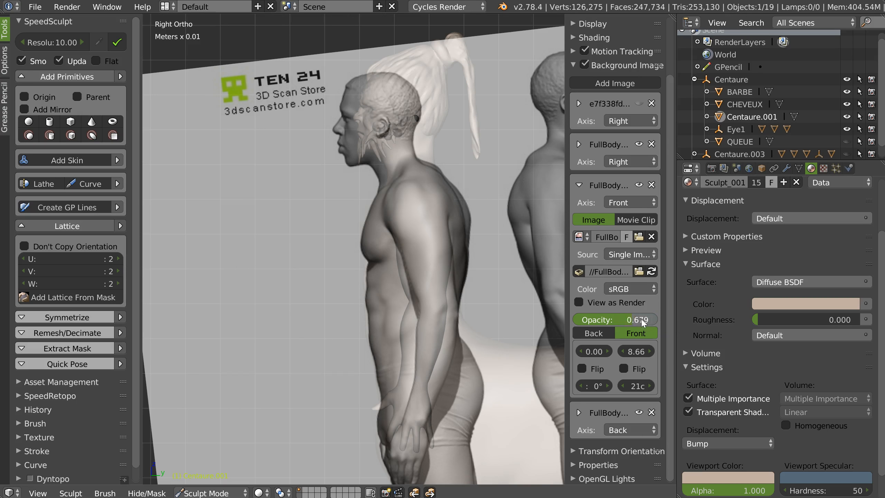
{"action": "left_click", "coordinate": [578, 183]}
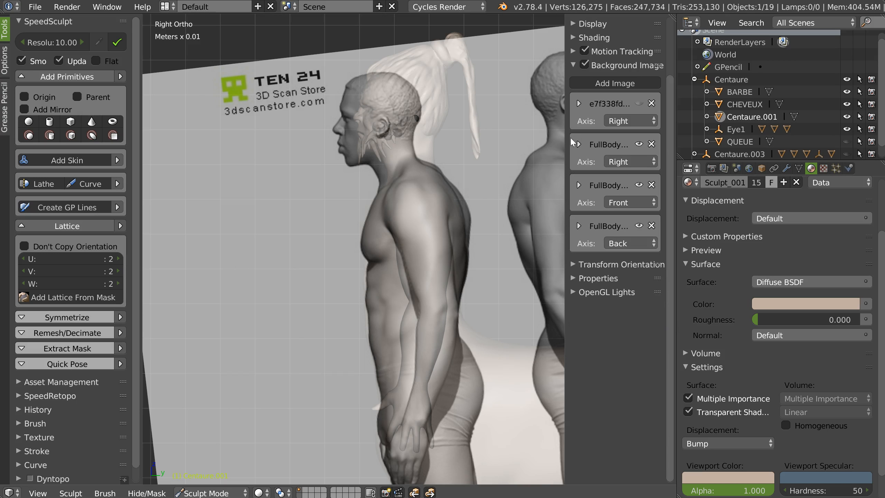
Set the side scan image's opacity to 0.675 and hide that image to reveal the sculpt
{"action": "left_click", "coordinate": [582, 143]}
{"action": "mouse_move", "coordinate": [627, 279]}
{"action": "left_mouse_down"}
{"action": "mouse_move", "coordinate": [664, 283]}
{"action": "mouse_move", "coordinate": [631, 281]}
{"action": "mouse_move", "coordinate": [640, 281]}
{"action": "left_mouse_up"}
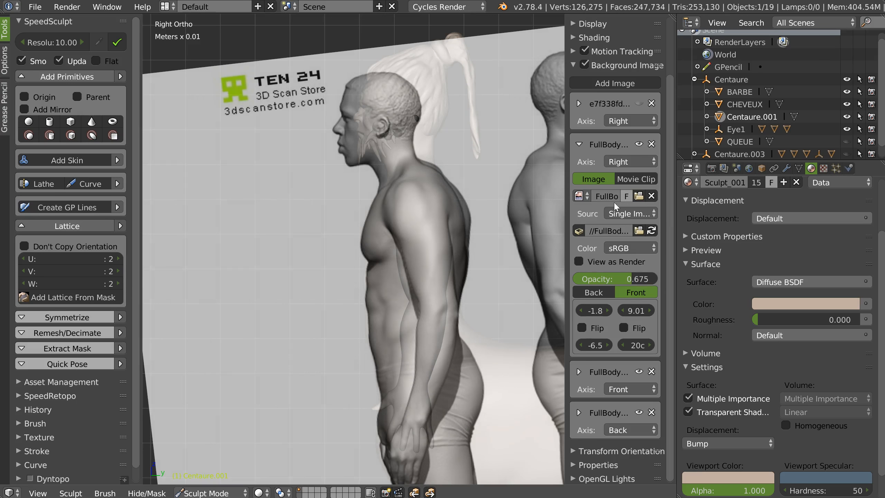
{"action": "left_click", "coordinate": [639, 143]}
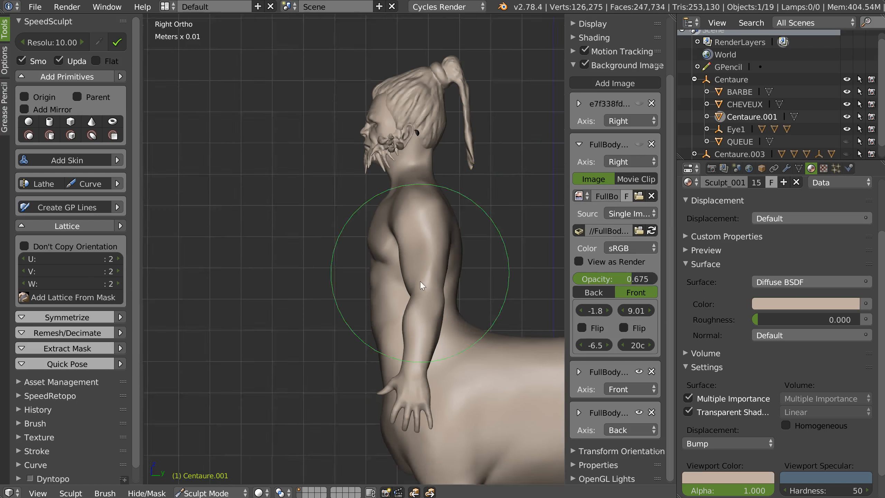
Mask the centaur's arms in the front view and add a 2 × 2 × 2 lattice from the mask
{"action": "key", "text": "KP_1"}
{"action": "left_click_drag", "start_coordinate": [412, 186], "coordinate": [344, 196]}
{"action": "left_click_drag", "start_coordinate": [372, 332], "coordinate": [373, 334]}
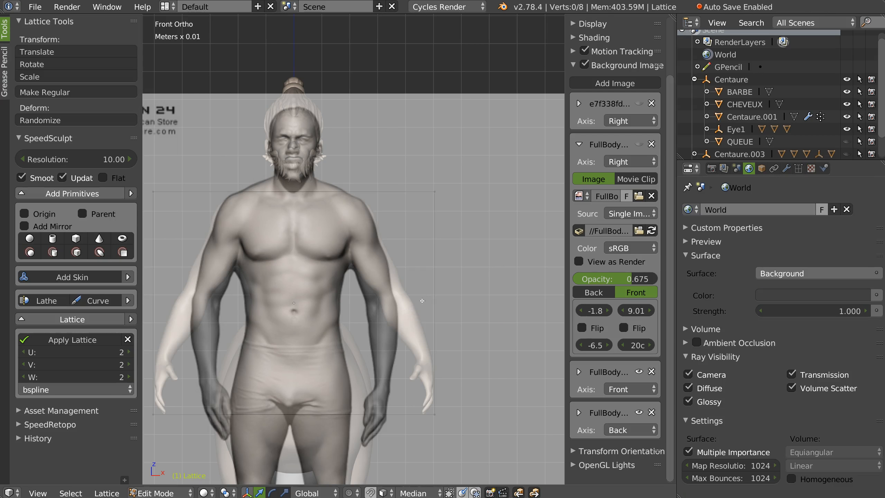
Show the side scan again and shift the four lowest lattice points to reposition the hands and forearms
{"action": "scroll", "coordinate": [464, 355], "scroll_direction": "down", "scroll_amount": 2}
{"action": "right_click", "coordinate": [442, 370]}
{"action": "mouse_move", "coordinate": [375, 329]}
{"action": "left_mouse_down", "text": "ctrl"}
{"action": "mouse_move", "coordinate": [373, 298]}
{"action": "mouse_move", "coordinate": [340, 349]}
{"action": "left_mouse_up", "text": "ctrl"}
{"action": "key", "text": "KP_3"}
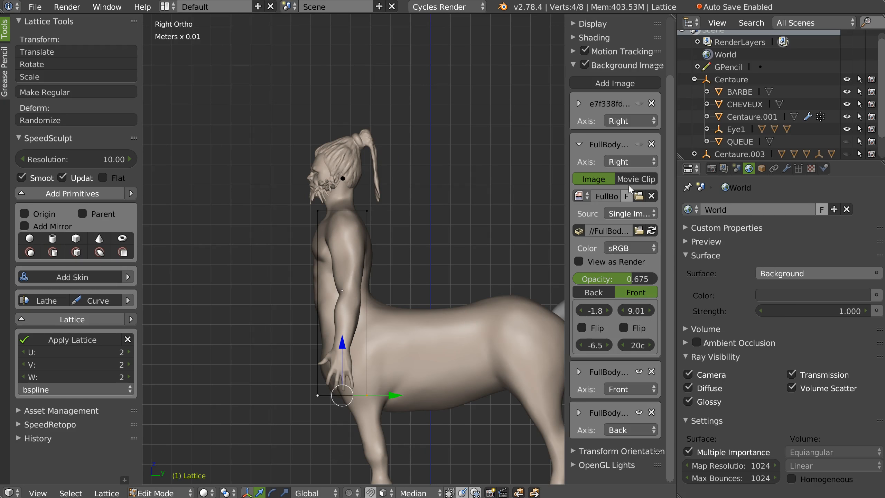
{"action": "left_click", "coordinate": [638, 143]}
{"action": "left_click_drag", "start_coordinate": [394, 394], "coordinate": [402, 406]}
{"action": "middle_click_drag", "start_coordinate": [371, 289], "coordinate": [403, 306]}
{"action": "scroll", "coordinate": [411, 292], "scroll_direction": "down", "scroll_amount": 4}
{"action": "scroll", "coordinate": [404, 306], "scroll_direction": "up", "scroll_amount": 1}
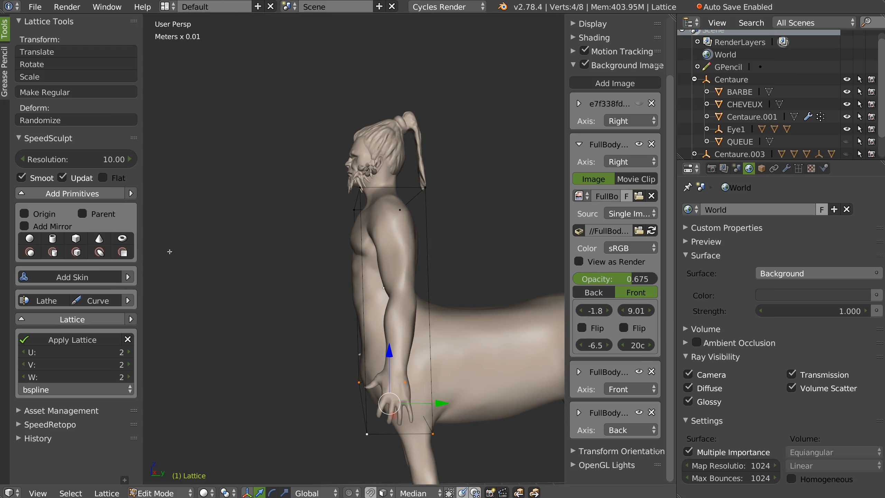
Set the lattice's W resolution to 3 and move its middle points to align the elbows with the side scan
{"action": "left_click", "coordinate": [129, 377]}
{"action": "right_click", "coordinate": [364, 311]}
{"action": "mouse_move", "coordinate": [367, 324]}
{"action": "left_mouse_down", "text": "ctrl"}
{"action": "mouse_move", "coordinate": [306, 283]}
{"action": "mouse_move", "coordinate": [324, 300]}
{"action": "left_mouse_up", "text": "ctrl"}
{"action": "mouse_move", "coordinate": [438, 303]}
{"action": "left_mouse_down"}
{"action": "mouse_move", "coordinate": [450, 304]}
{"action": "mouse_move", "coordinate": [442, 303]}
{"action": "left_mouse_up"}
{"action": "key", "text": "KP_3"}
{"action": "scroll", "coordinate": [425, 288], "scroll_direction": "up", "scroll_amount": 3}
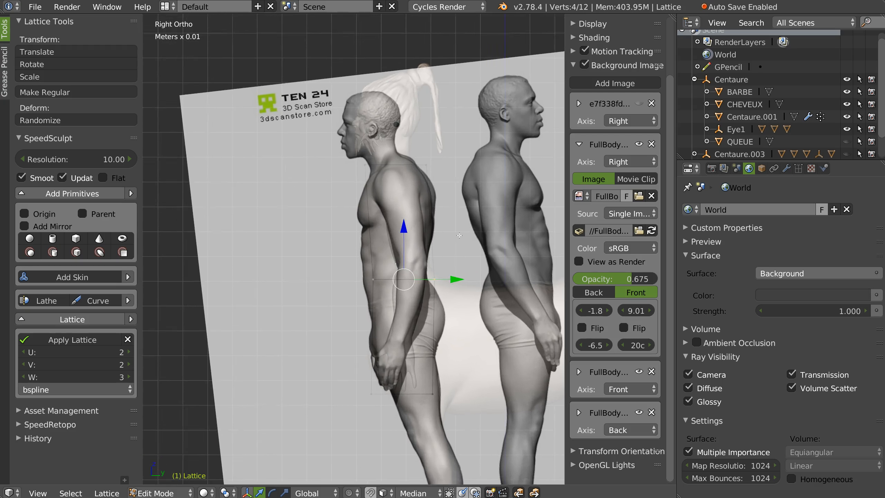
{"action": "key", "text": "g"}
{"action": "left_click_drag", "start_coordinate": [461, 283], "coordinate": [461, 280]}
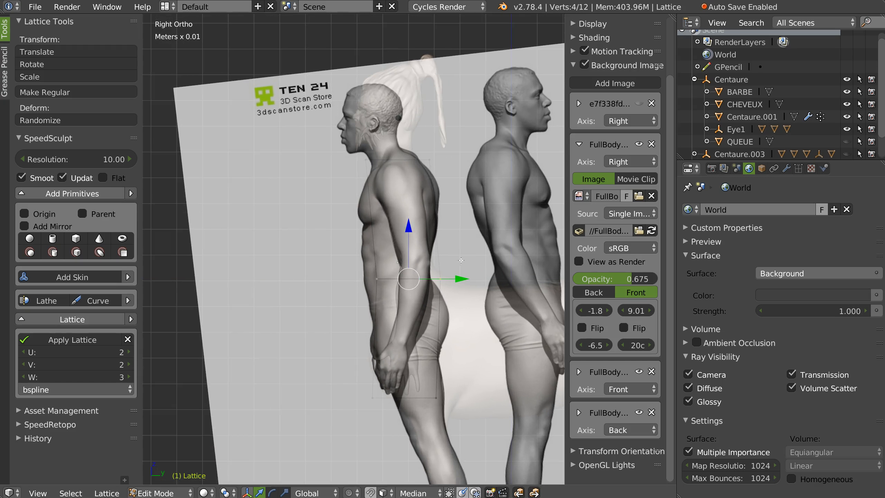
{"action": "left_click_drag", "start_coordinate": [408, 231], "coordinate": [407, 226]}
{"action": "middle_click_drag", "start_coordinate": [447, 259], "coordinate": [403, 295], "text": "ctrl"}
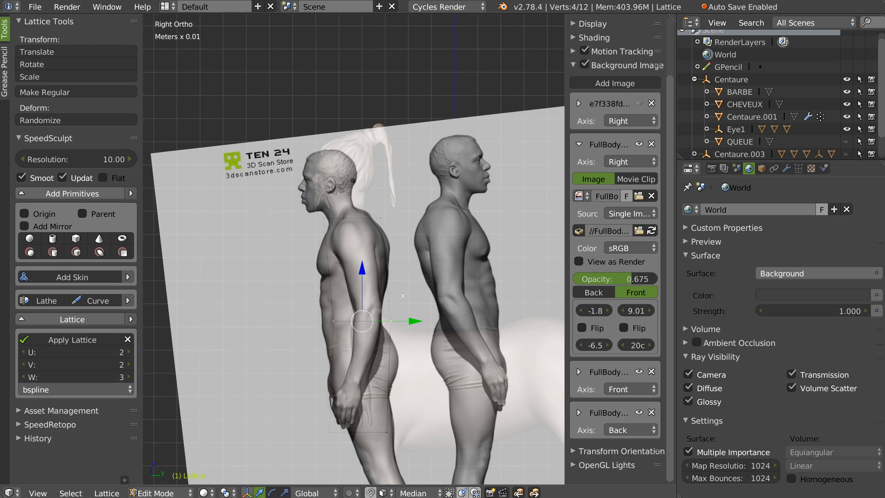
Apply the lattice deformation to the arms and check the shoulder and chest from the side
{"action": "left_click", "coordinate": [66, 340]}
{"action": "middle_click_drag", "start_coordinate": [286, 286], "coordinate": [431, 238]}
{"action": "scroll", "coordinate": [431, 238], "scroll_direction": "up", "scroll_amount": 5}
{"action": "scroll", "coordinate": [360, 221], "scroll_direction": "down", "scroll_amount": 2}
{"action": "middle_click_drag", "start_coordinate": [361, 221], "coordinate": [395, 224]}
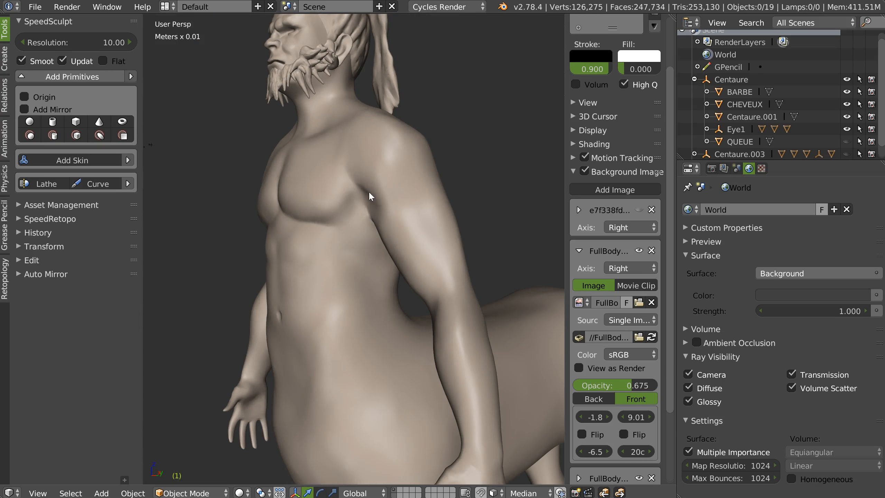
Return the centaur body to sculpting, clear the arm mask and smooth the transition between chest and upper arm
{"action": "right_click", "coordinate": [386, 218]}
{"action": "key", "text": "Tab"}
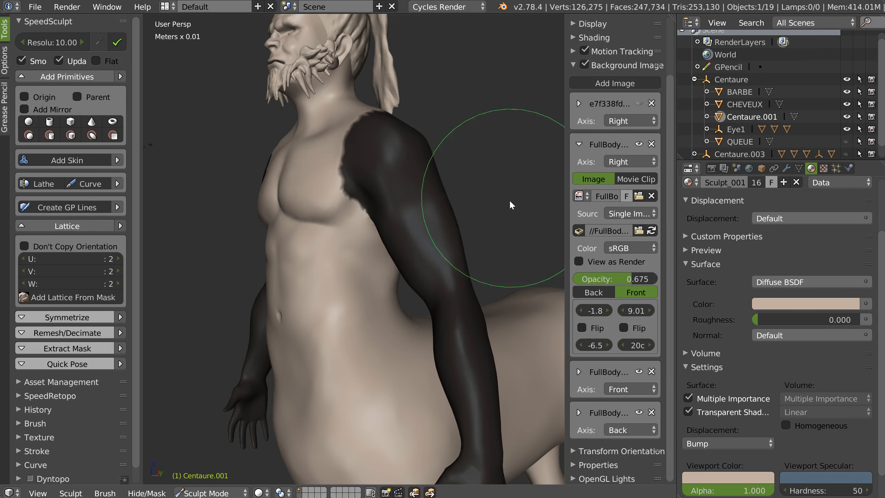
{"action": "key", "text": "alt+m"}
{"action": "mouse_move", "coordinate": [369, 206]}
{"action": "left_mouse_down", "text": "shift"}
{"action": "mouse_move", "coordinate": [392, 154]}
{"action": "mouse_move", "coordinate": [423, 223]}
{"action": "mouse_move", "coordinate": [347, 229]}
{"action": "left_mouse_up", "text": "shift"}
{"action": "middle_click_drag", "start_coordinate": [347, 229], "coordinate": [336, 201]}
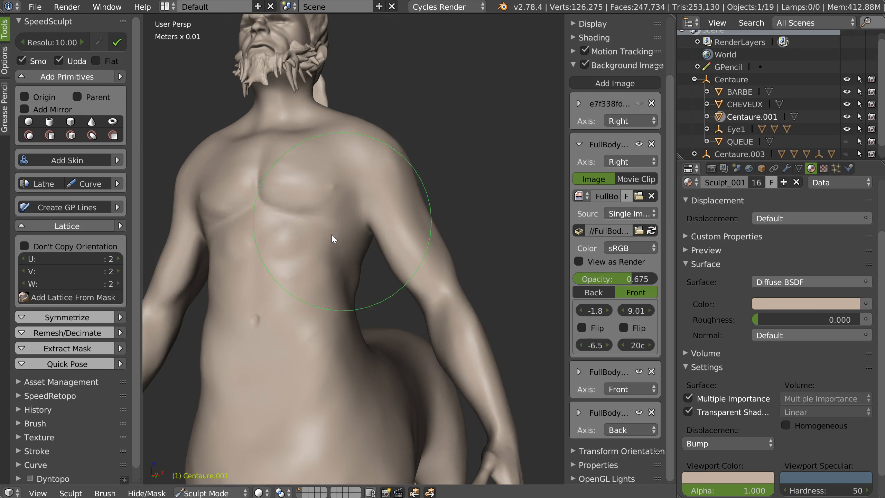
Resize the sculpting brush and compare the chest, waist and arms with the front and side scan references
{"action": "key", "text": "KP_1"}
{"action": "scroll", "coordinate": [331, 224], "scroll_direction": "up", "scroll_amount": 5}
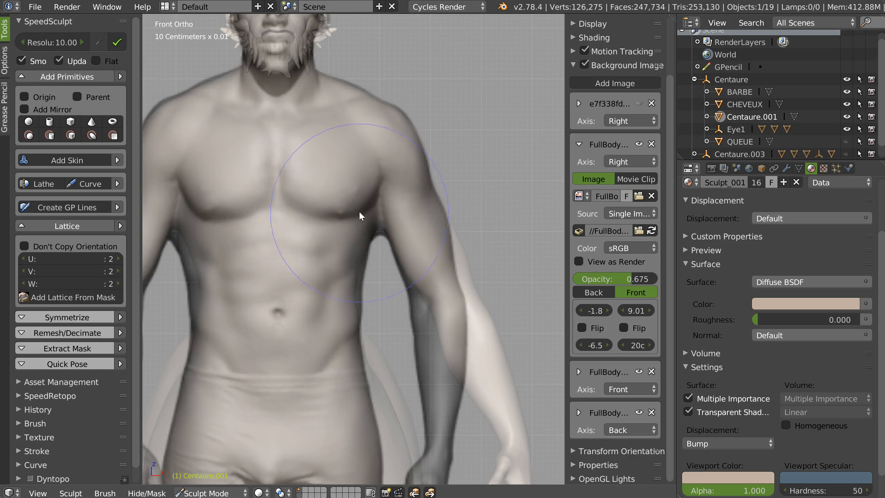
{"action": "key", "text": "f"}
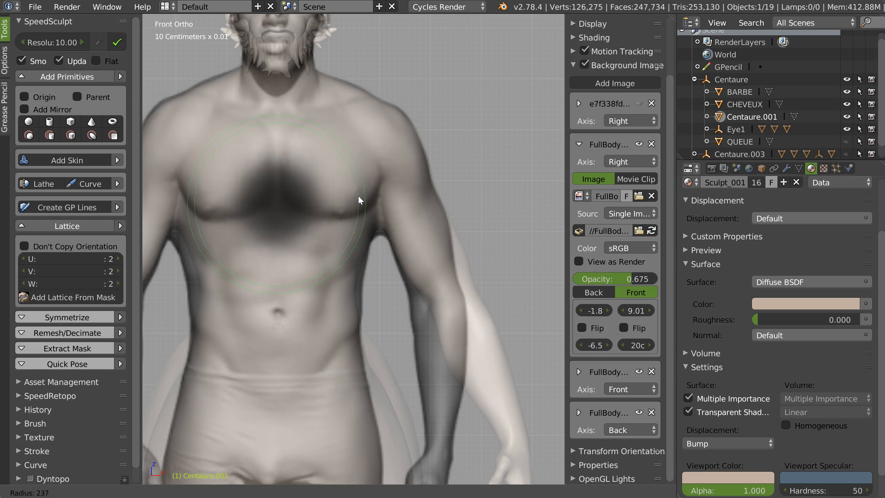
{"action": "left_click", "coordinate": [359, 197]}
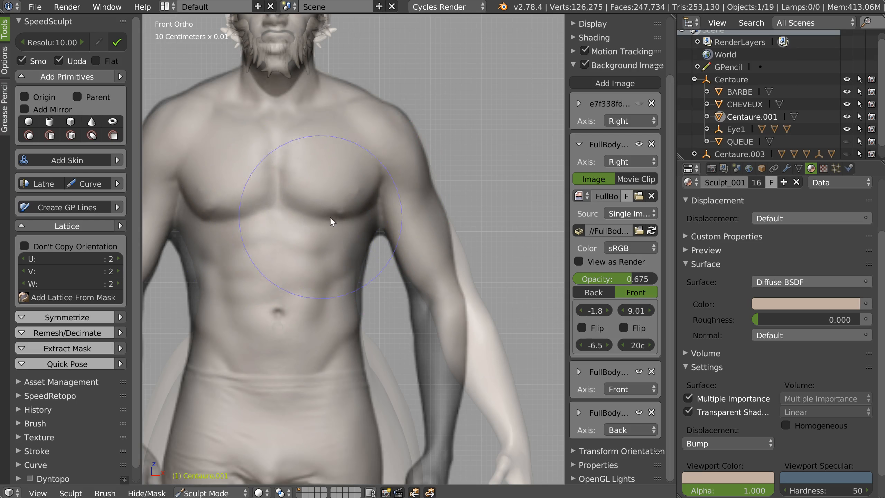
{"action": "scroll", "coordinate": [424, 204], "scroll_direction": "down", "scroll_amount": 2}
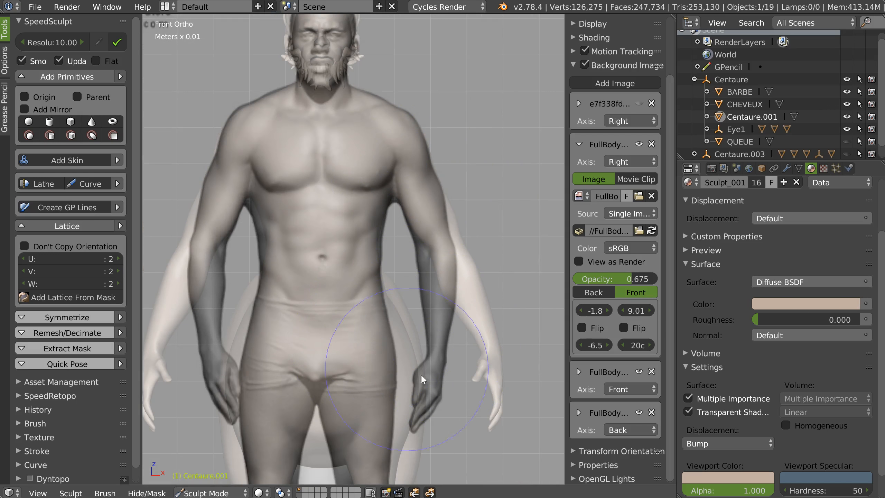
{"action": "scroll", "coordinate": [446, 322], "scroll_direction": "up", "scroll_amount": 2}
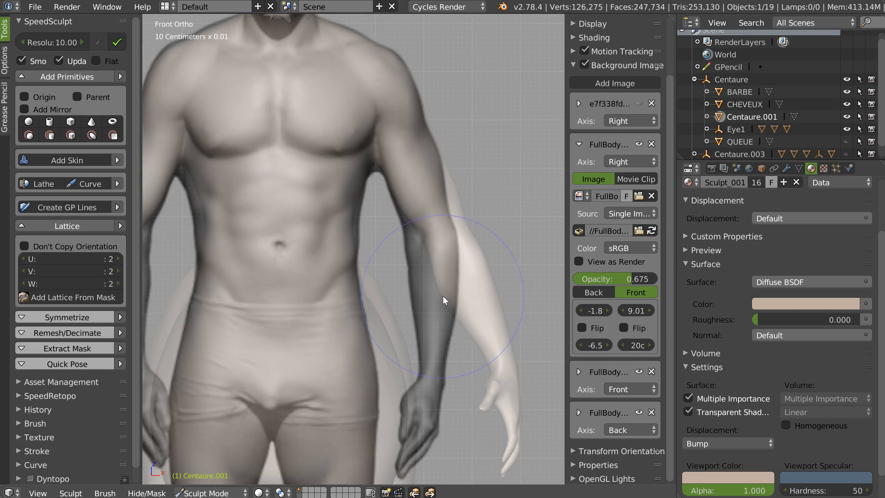
{"action": "scroll", "coordinate": [463, 196], "scroll_direction": "down", "scroll_amount": 2}
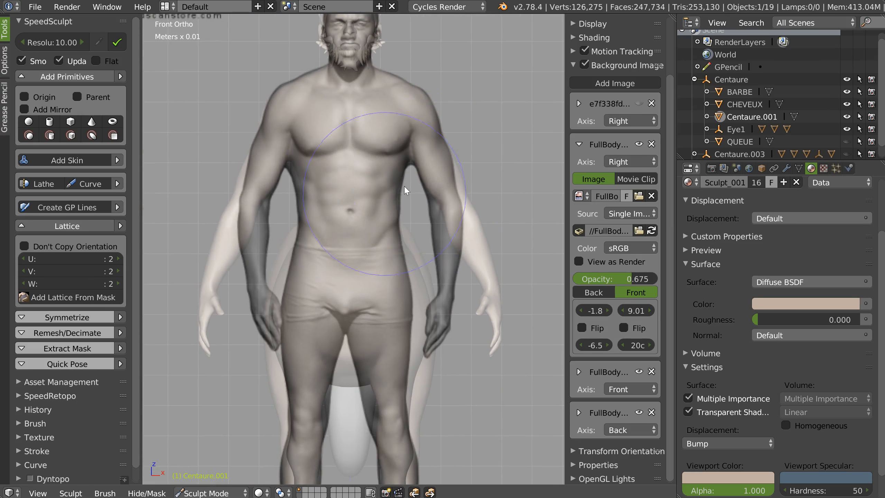
{"action": "key", "text": "KP_3"}
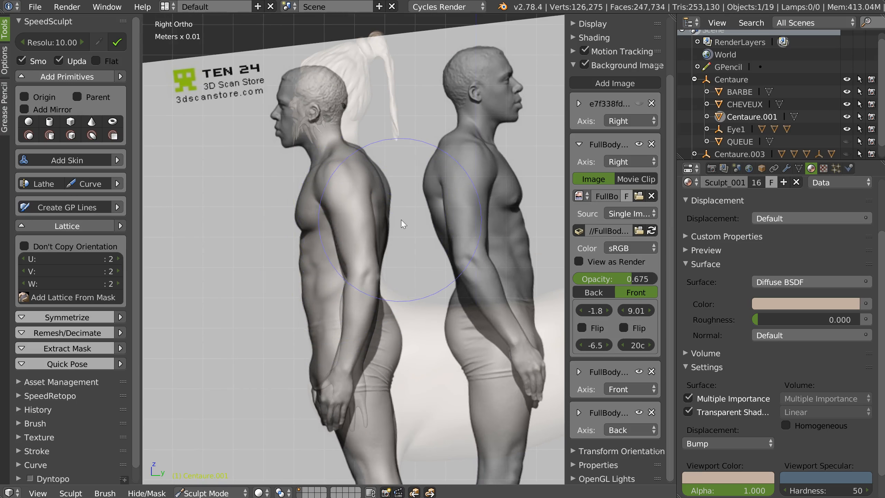
Reduce the brush size in the back view and set the back scan image's opacity to 0.290
{"action": "key", "text": "ctrl+KP_1"}
{"action": "scroll", "coordinate": [410, 185], "scroll_direction": "up", "scroll_amount": 3}
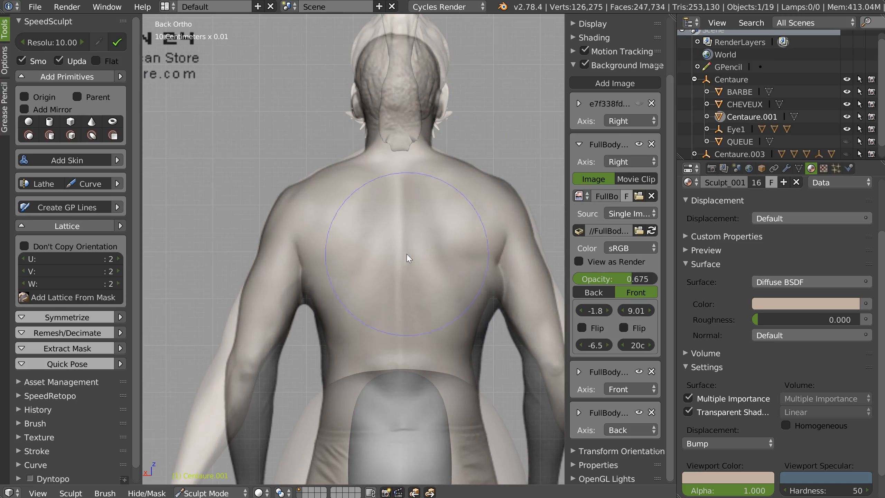
{"action": "key", "text": "f"}
{"action": "left_click", "coordinate": [346, 228]}
{"action": "left_click", "coordinate": [579, 412]}
{"action": "left_click_drag", "start_coordinate": [669, 335], "coordinate": [665, 415]}
{"action": "left_click_drag", "start_coordinate": [619, 379], "coordinate": [598, 384]}
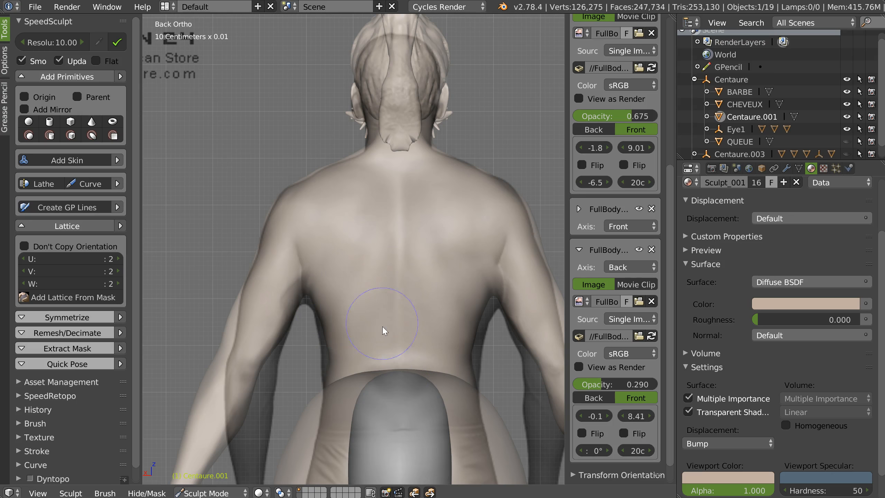
Sculpt the spine groove and the muscle forms of the lower and upper back, changing brush and size as needed
{"action": "middle_click_drag", "start_coordinate": [394, 304], "coordinate": [388, 245]}
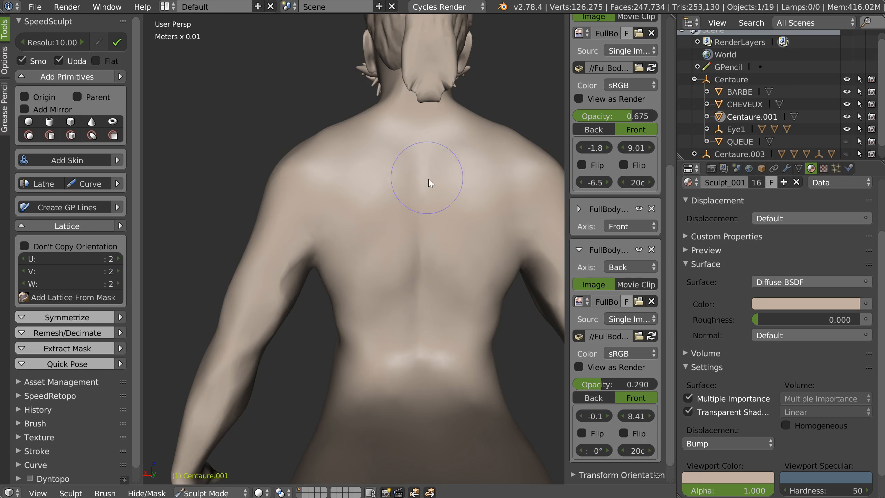
{"action": "mouse_move", "coordinate": [421, 306]}
{"action": "middle_mouse_down"}
{"action": "mouse_move", "coordinate": [441, 272]}
{"action": "mouse_move", "coordinate": [427, 276]}
{"action": "middle_mouse_up"}
{"action": "key", "text": "w"}
{"action": "left_click", "coordinate": [386, 337]}
{"action": "mouse_move", "coordinate": [388, 340]}
{"action": "middle_mouse_down", "text": "ctrl"}
{"action": "mouse_move", "coordinate": [444, 237]}
{"action": "mouse_move", "coordinate": [444, 270]}
{"action": "middle_mouse_up", "text": "ctrl"}
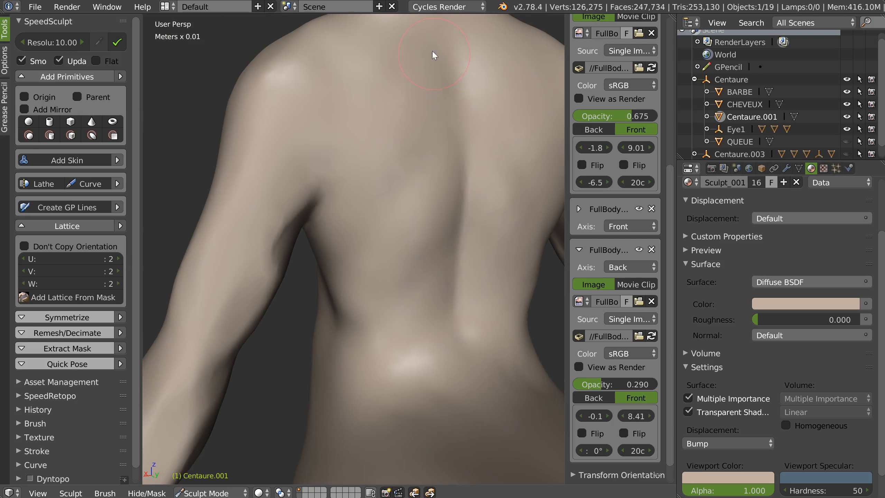
{"action": "middle_click_drag", "start_coordinate": [440, 83], "coordinate": [455, 194], "text": "shift"}
{"action": "key", "text": "f"}
{"action": "left_click", "coordinate": [399, 163]}
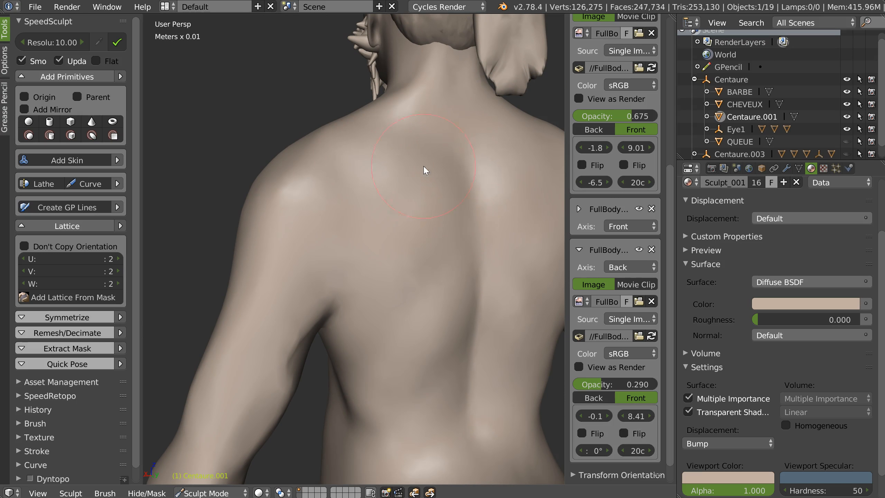
Refine the shoulder blades and mid-back muscles against the back scan reference
{"action": "key", "text": "ctrl+KP_1"}
{"action": "scroll", "coordinate": [437, 186], "scroll_direction": "up", "scroll_amount": 6}
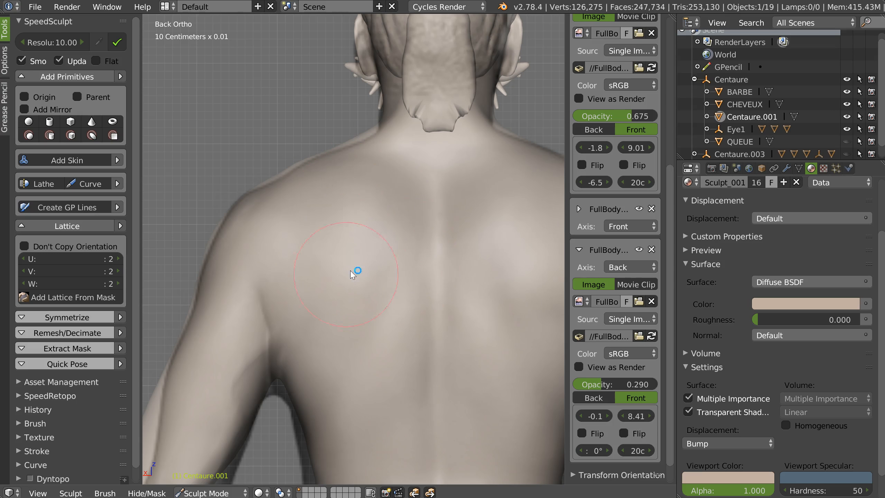
{"action": "middle_click_drag", "start_coordinate": [405, 453], "coordinate": [403, 329], "text": "shift"}
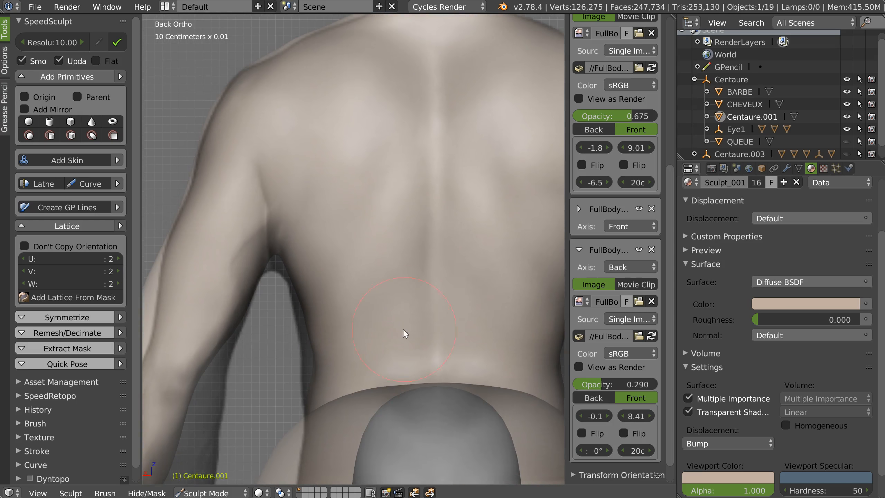
{"action": "scroll", "coordinate": [443, 241], "scroll_direction": "down", "scroll_amount": 1}
Switch to an enlarged Grab brush and adjust the waist and arm silhouettes against the back and front references
{"action": "key", "text": "w"}
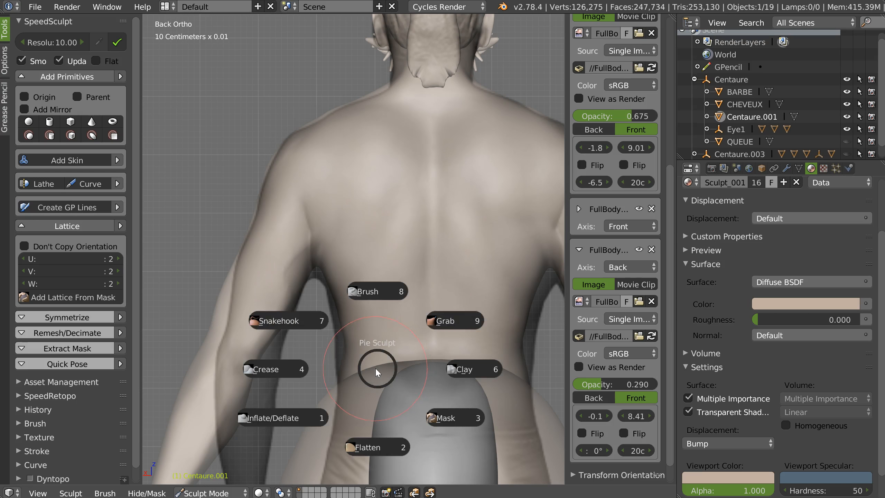
{"action": "left_click", "coordinate": [450, 322]}
{"action": "key", "text": "f"}
{"action": "left_click", "coordinate": [453, 313]}
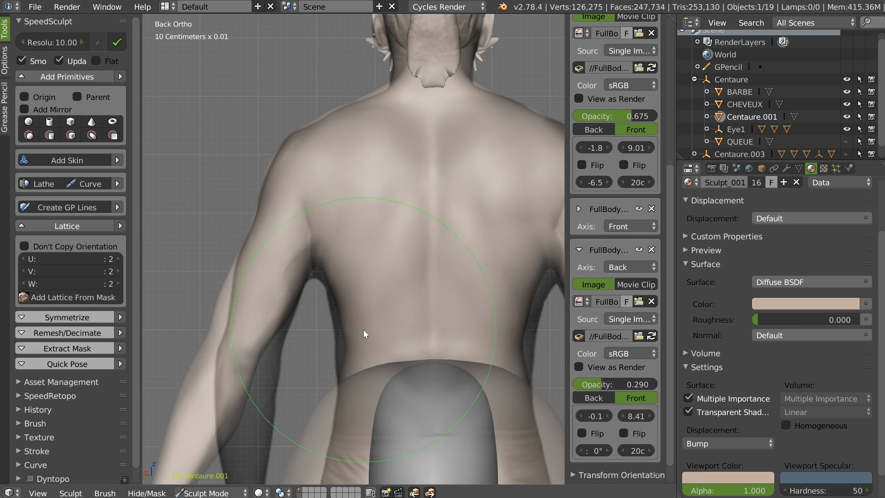
{"action": "middle_click_drag", "start_coordinate": [421, 302], "coordinate": [355, 312]}
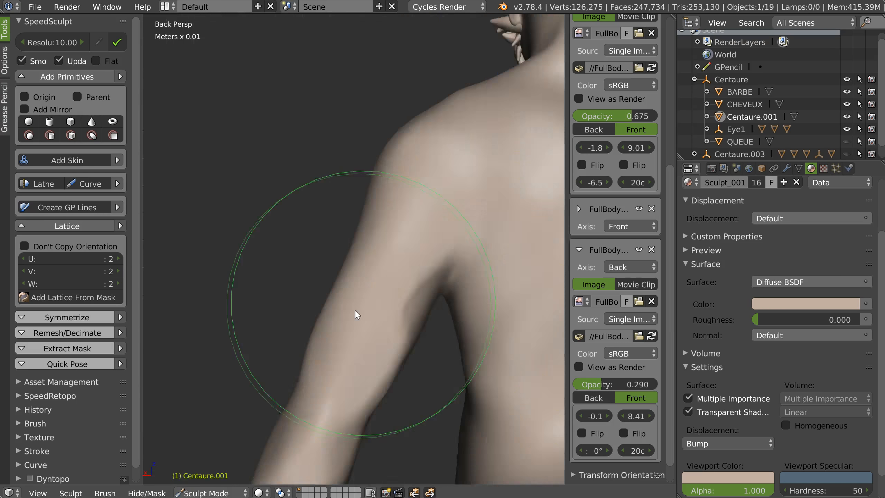
{"action": "scroll", "coordinate": [377, 266], "scroll_direction": "down", "scroll_amount": 5}
{"action": "key", "text": "KP_1"}
{"action": "scroll", "coordinate": [450, 327], "scroll_direction": "up", "scroll_amount": 4}
{"action": "middle_click_drag", "start_coordinate": [449, 328], "coordinate": [474, 238], "text": "shift"}
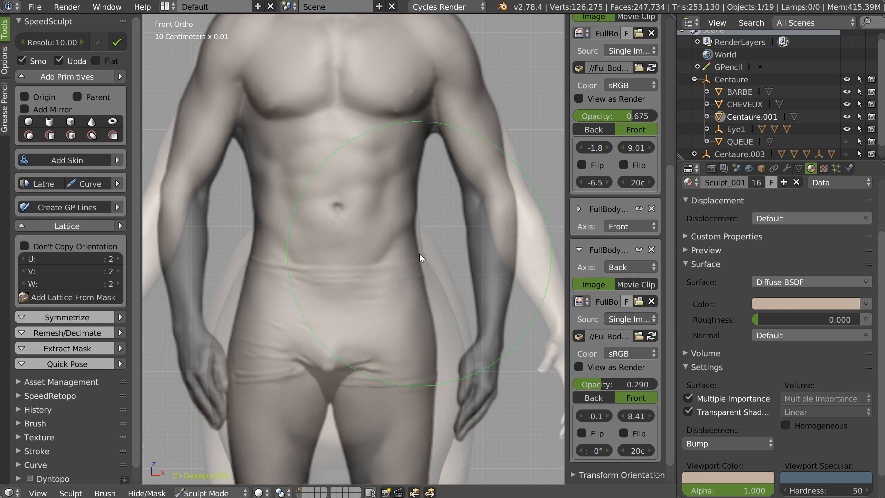
Reduce the brush size and shape the flank and hip contour below the waist
{"action": "scroll", "coordinate": [390, 258], "scroll_direction": "up", "scroll_amount": 1}
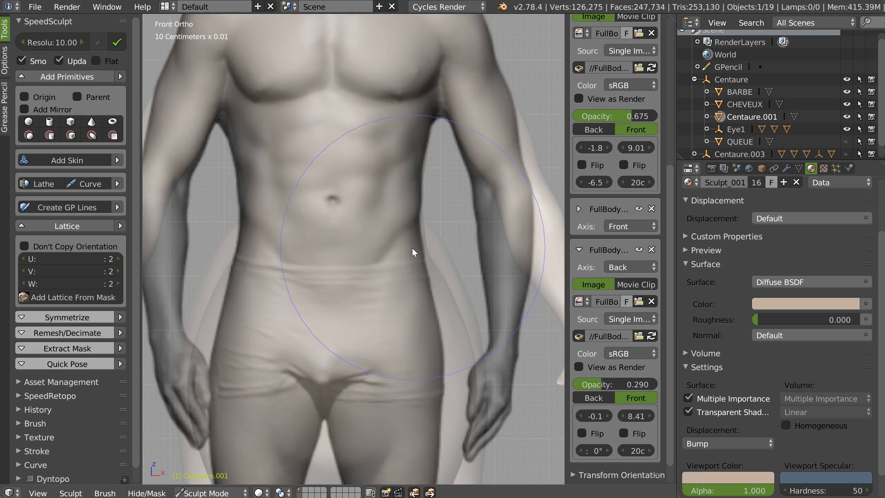
{"action": "key", "text": "f"}
{"action": "left_click", "coordinate": [334, 245]}
{"action": "middle_click_drag", "start_coordinate": [334, 246], "coordinate": [381, 225]}
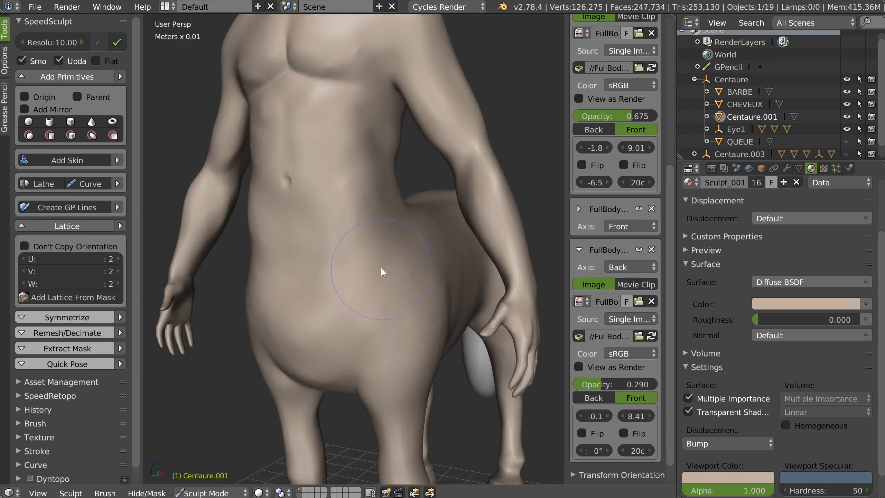
Refine the abdominal muscle forms around the navel against the front scan reference
{"action": "key", "text": "KP_1"}
{"action": "scroll", "coordinate": [405, 161], "scroll_direction": "up", "scroll_amount": 5}
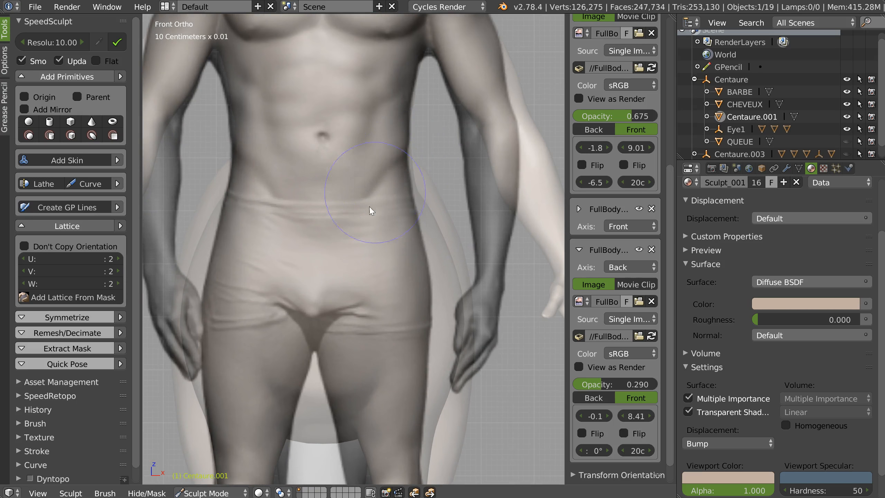
{"action": "scroll", "coordinate": [362, 206], "scroll_direction": "up", "scroll_amount": 3}
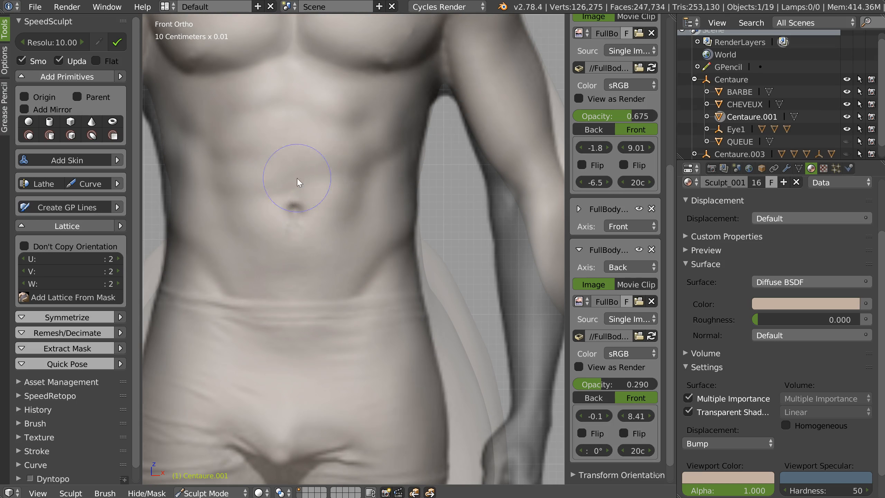
{"action": "middle_click_drag", "start_coordinate": [426, 184], "coordinate": [375, 226]}
{"action": "scroll", "coordinate": [333, 237], "scroll_direction": "down", "scroll_amount": 5}
{"action": "middle_click_drag", "start_coordinate": [466, 134], "coordinate": [423, 216]}
{"action": "scroll", "coordinate": [409, 188], "scroll_direction": "up", "scroll_amount": 5}
{"action": "middle_click_drag", "start_coordinate": [444, 288], "coordinate": [463, 268]}
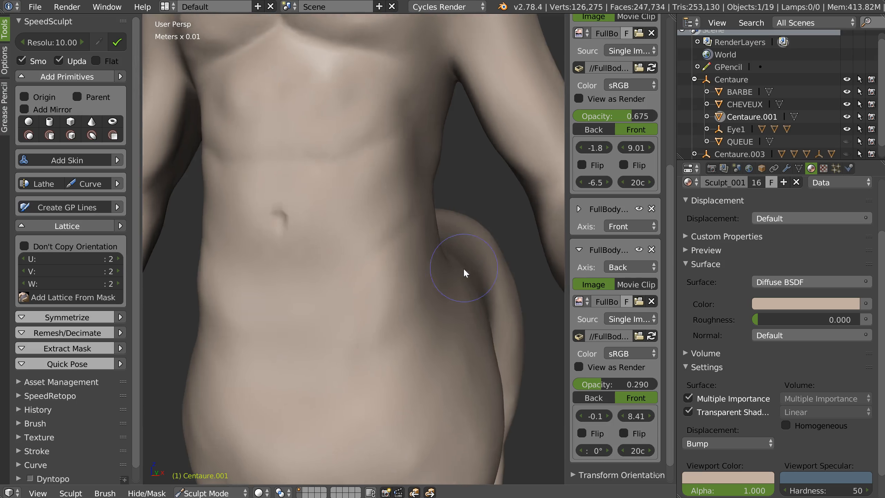
Check the lower abdomen against the front reference and rough in the crease running from the hip toward the groin
{"action": "key", "text": "KP_1"}
{"action": "scroll", "coordinate": [422, 306], "scroll_direction": "down", "scroll_amount": 5}
{"action": "scroll", "coordinate": [418, 296], "scroll_direction": "up", "scroll_amount": 6}
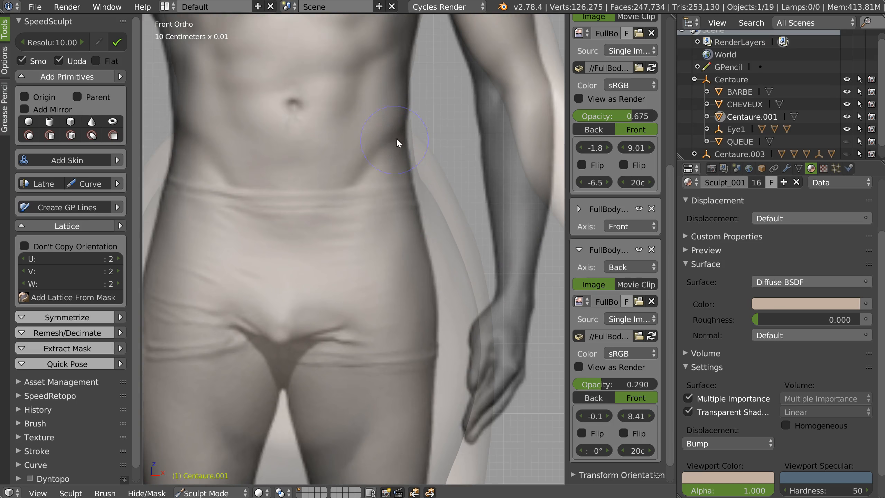
{"action": "scroll", "coordinate": [396, 197], "scroll_direction": "down", "scroll_amount": 3}
{"action": "mouse_move", "coordinate": [397, 197]}
{"action": "middle_mouse_down"}
{"action": "mouse_move", "coordinate": [360, 222]}
{"action": "mouse_move", "coordinate": [384, 190]}
{"action": "middle_mouse_up"}
{"action": "middle_click_drag", "start_coordinate": [439, 175], "coordinate": [400, 150]}
{"action": "middle_click_drag", "start_coordinate": [401, 150], "coordinate": [399, 189], "text": "shift"}
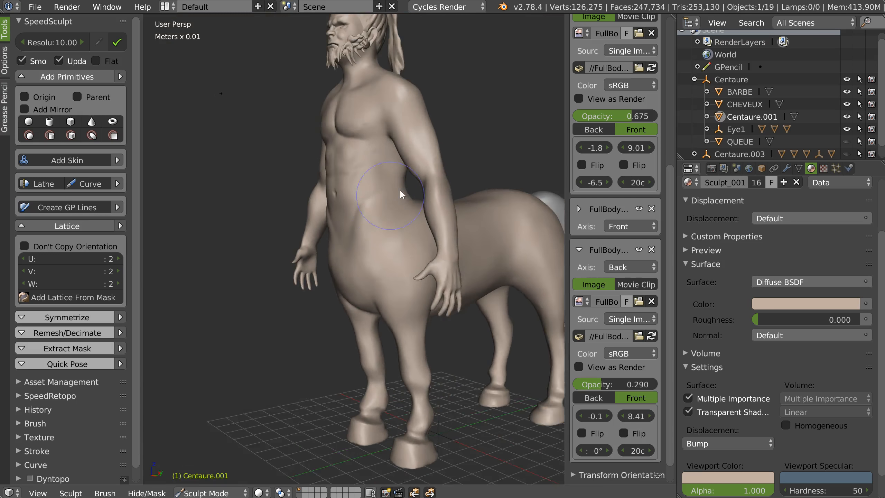
Deepen the groin creases and define the hip bone ridge on both sides of the lower belly
{"action": "scroll", "coordinate": [390, 180], "scroll_direction": "up", "scroll_amount": 4}
{"action": "middle_click_drag", "start_coordinate": [368, 235], "coordinate": [397, 240]}
{"action": "middle_click_drag", "start_coordinate": [383, 205], "coordinate": [328, 212]}
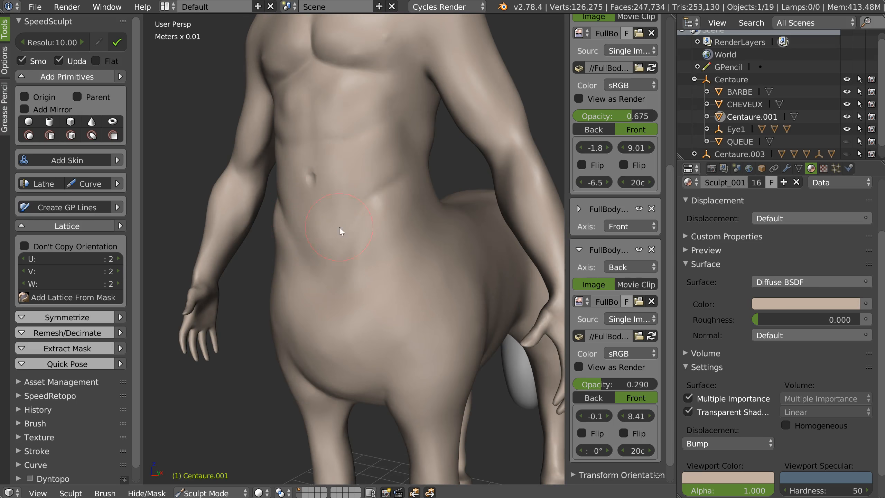
{"action": "middle_click_drag", "start_coordinate": [404, 208], "coordinate": [423, 149]}
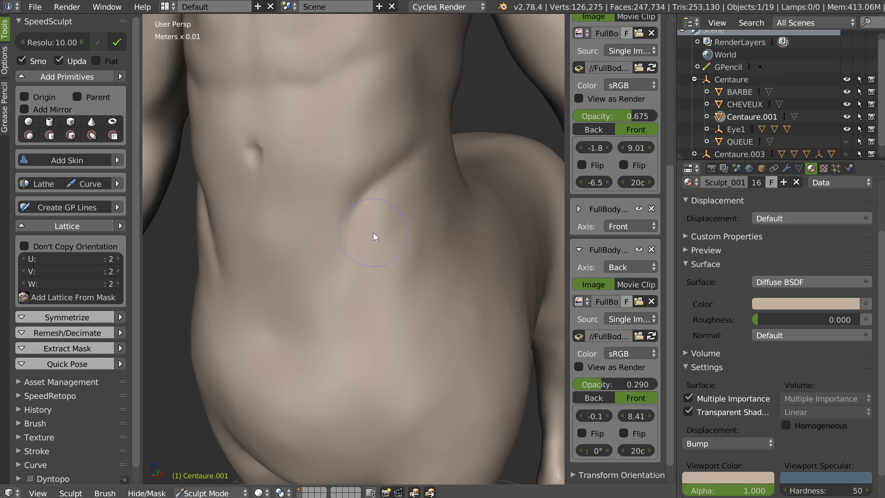
{"action": "scroll", "coordinate": [386, 217], "scroll_direction": "down", "scroll_amount": 6}
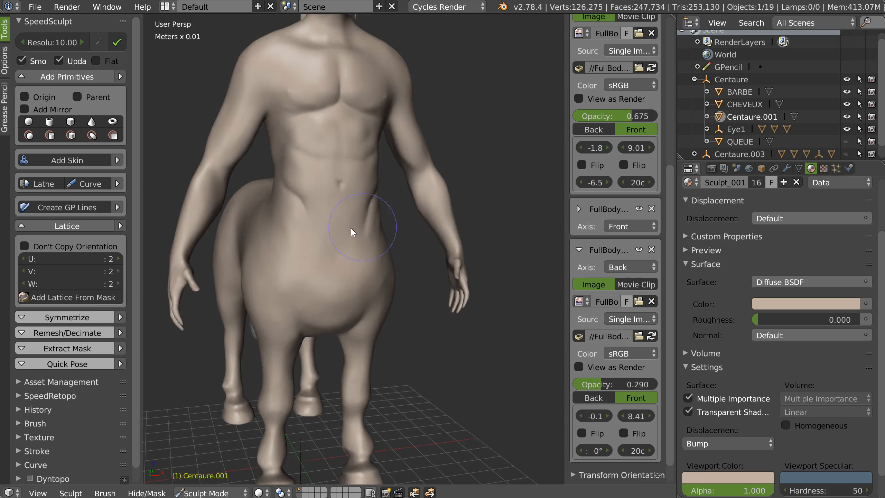
Refine the side abdominal muscles and soften the groin creases into the horse's chest
{"action": "middle_click_drag", "start_coordinate": [351, 229], "coordinate": [341, 184]}
{"action": "scroll", "coordinate": [341, 184], "scroll_direction": "up", "scroll_amount": 3}
{"action": "middle_click_drag", "start_coordinate": [432, 123], "coordinate": [362, 207]}
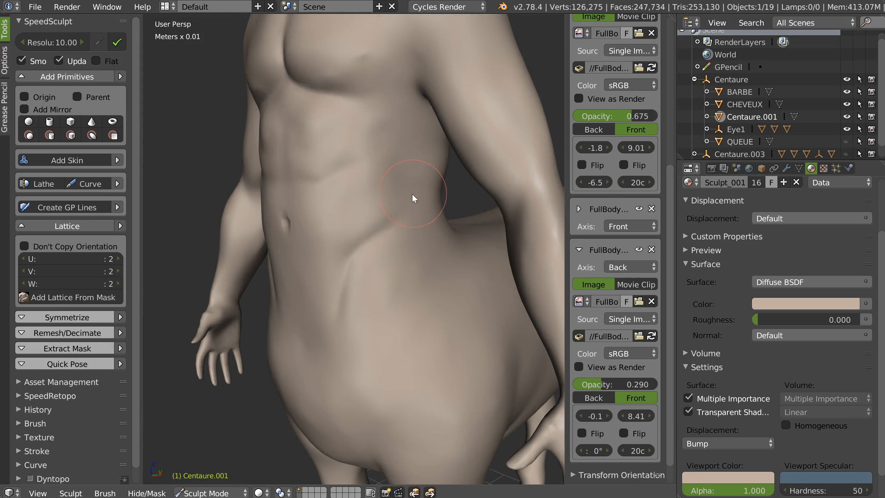
{"action": "scroll", "coordinate": [411, 193], "scroll_direction": "up", "scroll_amount": 1}
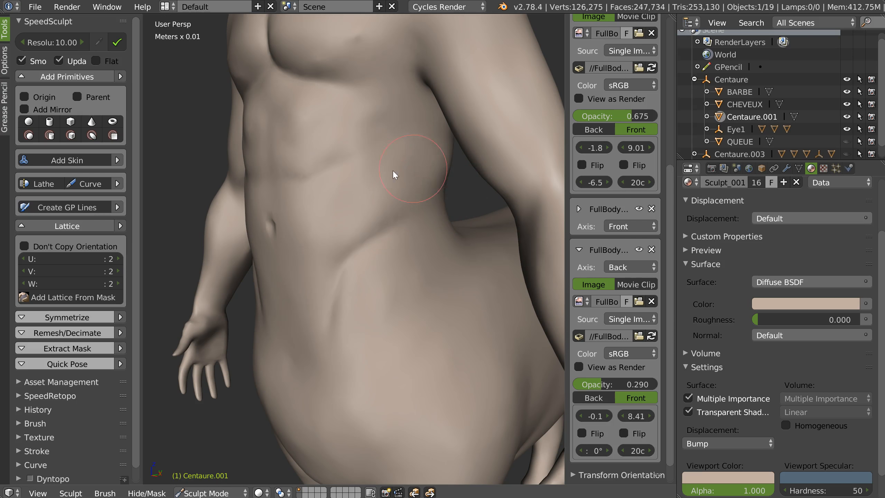
{"action": "middle_click_drag", "start_coordinate": [361, 234], "coordinate": [413, 230]}
{"action": "scroll", "coordinate": [416, 208], "scroll_direction": "down", "scroll_amount": 6}
{"action": "scroll", "coordinate": [402, 186], "scroll_direction": "up", "scroll_amount": 3}
{"action": "scroll", "coordinate": [402, 190], "scroll_direction": "down", "scroll_amount": 4}
{"action": "middle_click_drag", "start_coordinate": [402, 190], "coordinate": [413, 241]}
{"action": "scroll", "coordinate": [398, 191], "scroll_direction": "up", "scroll_amount": 4}
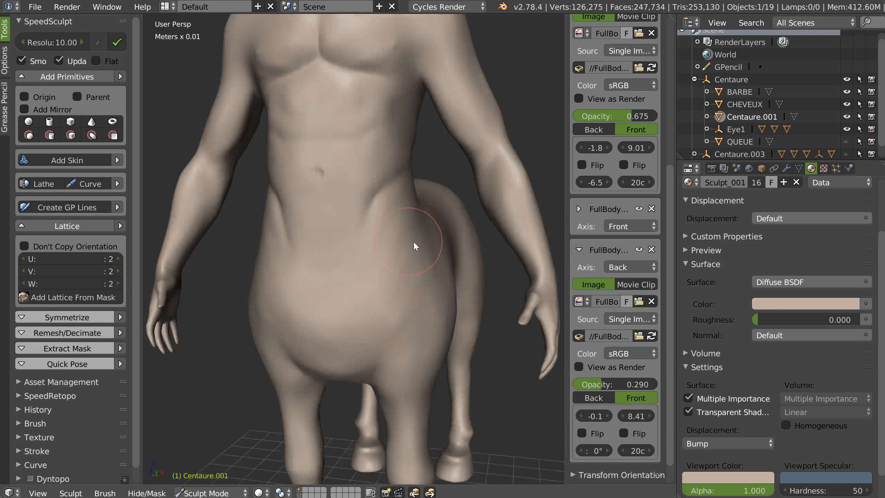
{"action": "scroll", "coordinate": [414, 241], "scroll_direction": "up", "scroll_amount": 3}
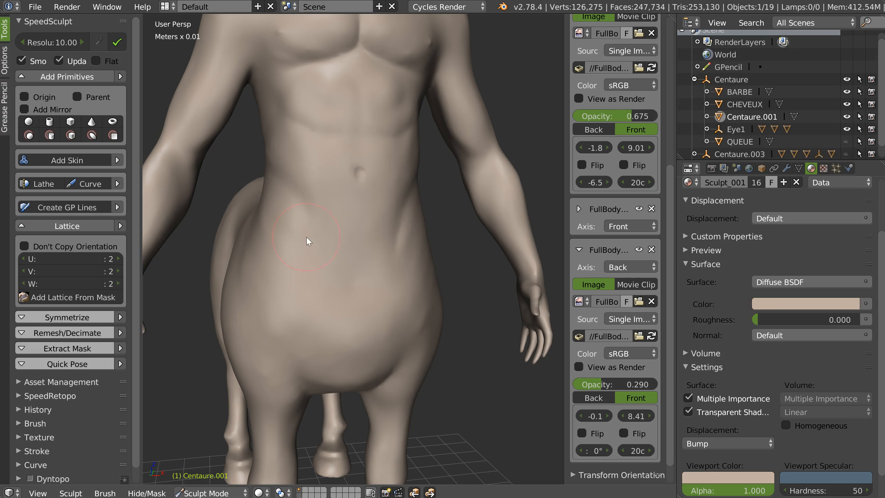
Switch to another sculpt brush, enlarge it and adjust the hip and lower belly contour from the side
{"action": "mouse_move", "coordinate": [374, 226]}
{"action": "middle_mouse_down"}
{"action": "mouse_move", "coordinate": [368, 210]}
{"action": "mouse_move", "coordinate": [397, 169]}
{"action": "middle_mouse_up"}
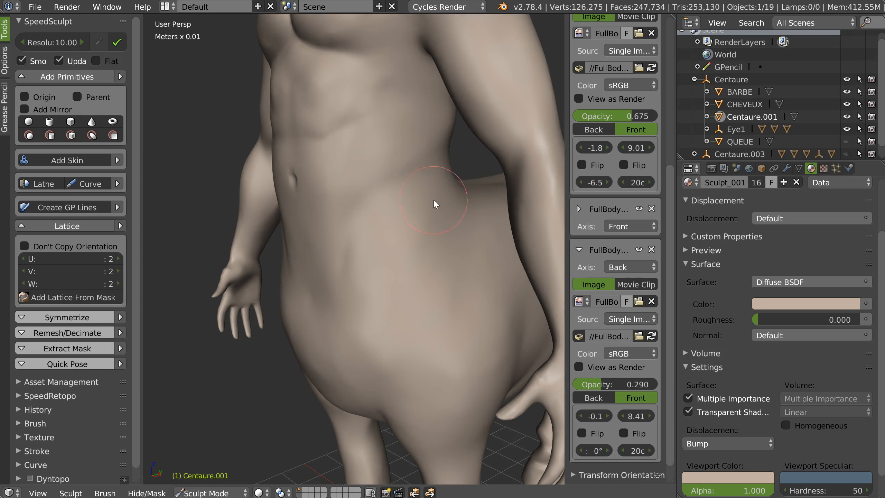
{"action": "key", "text": "w"}
{"action": "left_click", "coordinate": [476, 162]}
{"action": "key", "text": "f"}
{"action": "left_click", "coordinate": [418, 195]}
{"action": "mouse_move", "coordinate": [336, 272]}
{"action": "middle_mouse_down"}
{"action": "mouse_move", "coordinate": [369, 230]}
{"action": "mouse_move", "coordinate": [438, 178]}
{"action": "middle_mouse_up"}
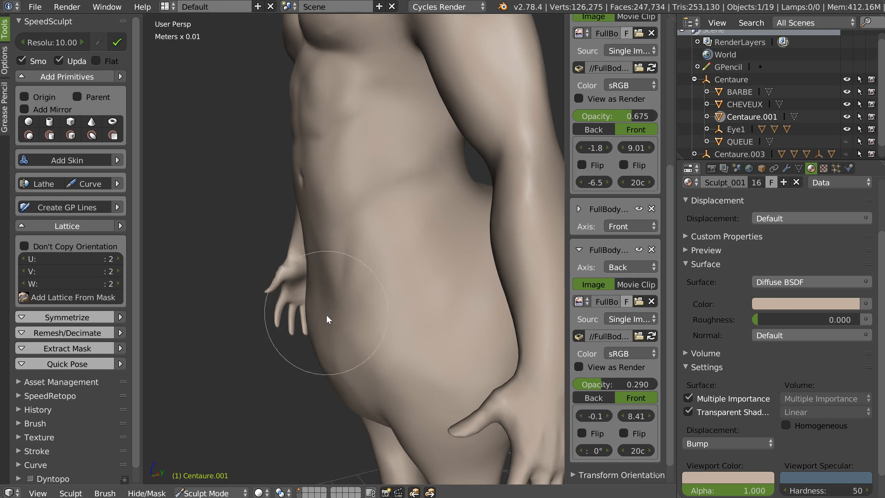
{"action": "mouse_move", "coordinate": [364, 307]}
{"action": "middle_mouse_down"}
{"action": "mouse_move", "coordinate": [400, 219]}
{"action": "mouse_move", "coordinate": [362, 168]}
{"action": "mouse_move", "coordinate": [355, 112]}
{"action": "mouse_move", "coordinate": [390, 114]}
{"action": "mouse_move", "coordinate": [378, 238]}
{"action": "middle_mouse_up"}
Change the brush, reduce its radius and smooth the centre of the chest between the pectorals
{"action": "key", "text": "q"}
{"action": "left_click", "coordinate": [357, 200]}
{"action": "scroll", "coordinate": [425, 196], "scroll_direction": "up", "scroll_amount": 5}
{"action": "mouse_move", "coordinate": [427, 166]}
{"action": "middle_mouse_down"}
{"action": "mouse_move", "coordinate": [365, 240]}
{"action": "mouse_move", "coordinate": [473, 164]}
{"action": "mouse_move", "coordinate": [376, 196]}
{"action": "middle_mouse_up"}
{"action": "scroll", "coordinate": [374, 174], "scroll_direction": "up", "scroll_amount": 7}
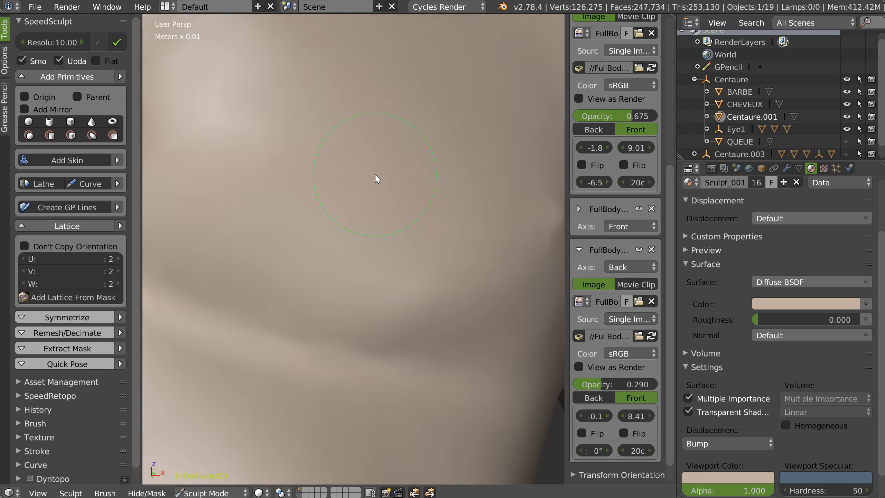
{"action": "scroll", "coordinate": [362, 178], "scroll_direction": "down", "scroll_amount": 6}
{"action": "key", "text": "f"}
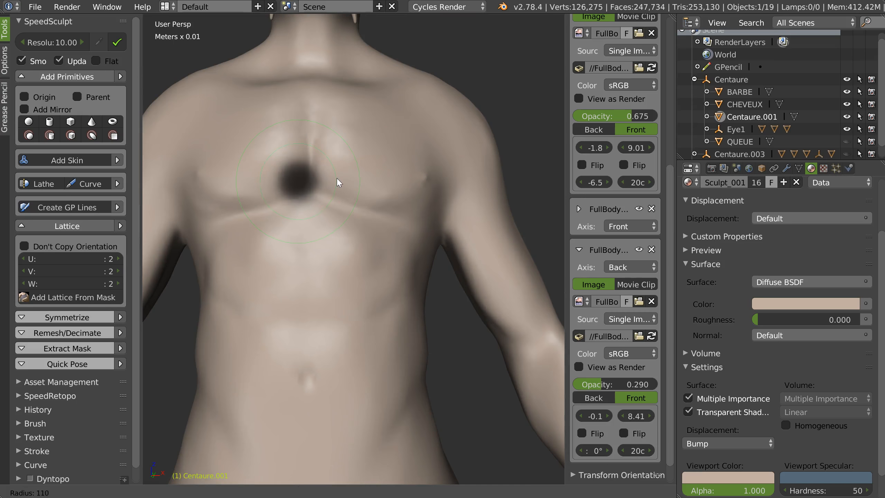
{"action": "left_click", "coordinate": [337, 179]}
{"action": "left_click_drag", "start_coordinate": [334, 179], "coordinate": [334, 165], "text": "shift"}
Show the wireframe over the body, enable Dyntopo and sample the detail size from the chest mesh
{"action": "mouse_move", "coordinate": [447, 205]}
{"action": "middle_mouse_down"}
{"action": "mouse_move", "coordinate": [391, 214]}
{"action": "mouse_move", "coordinate": [393, 184]}
{"action": "middle_mouse_up"}
{"action": "scroll", "coordinate": [391, 215], "scroll_direction": "down", "scroll_amount": 3}
{"action": "key", "text": "shift+z"}
{"action": "scroll", "coordinate": [395, 177], "scroll_direction": "up", "scroll_amount": 1}
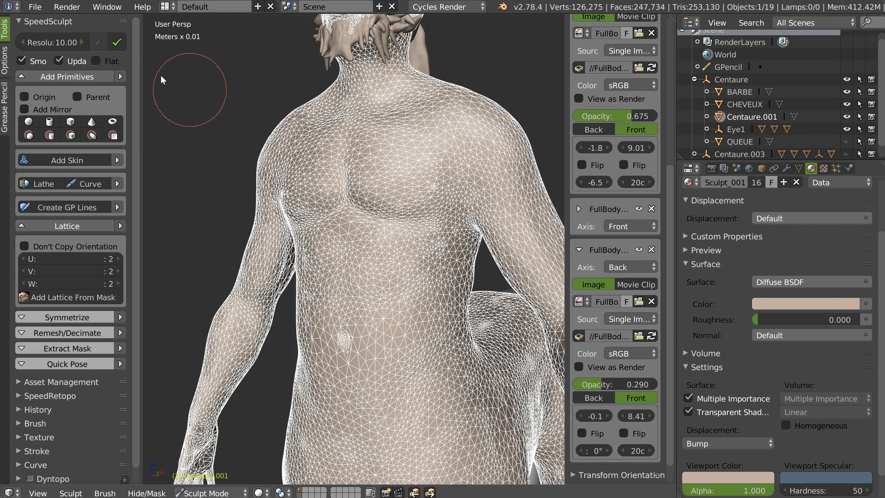
{"action": "right_click", "coordinate": [416, 244]}
{"action": "left_click", "coordinate": [293, 247]}
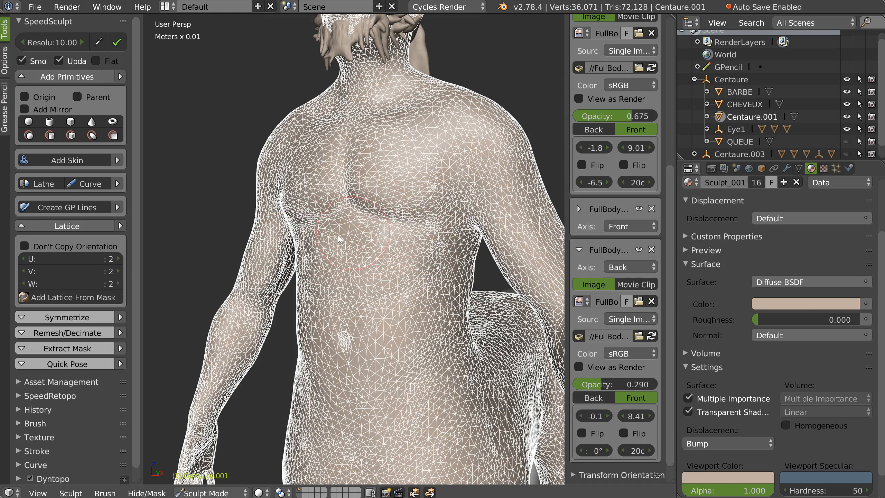
{"action": "left_click", "coordinate": [97, 43]}
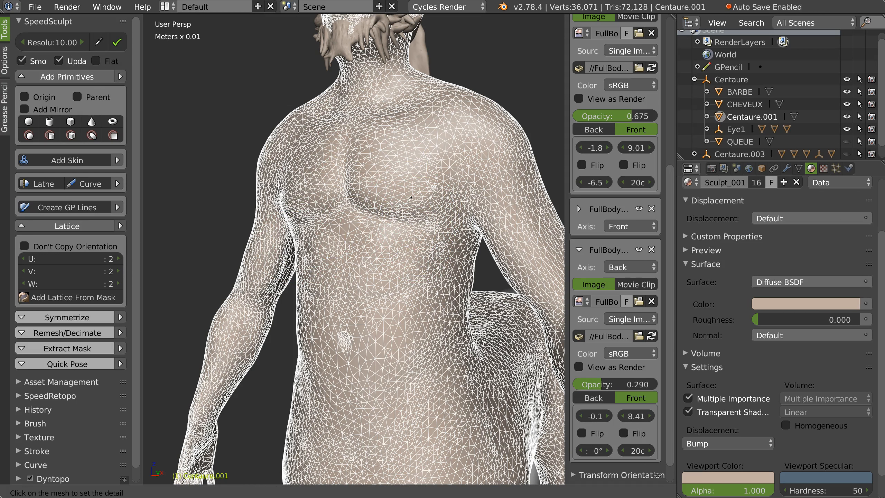
{"action": "left_click", "coordinate": [392, 182]}
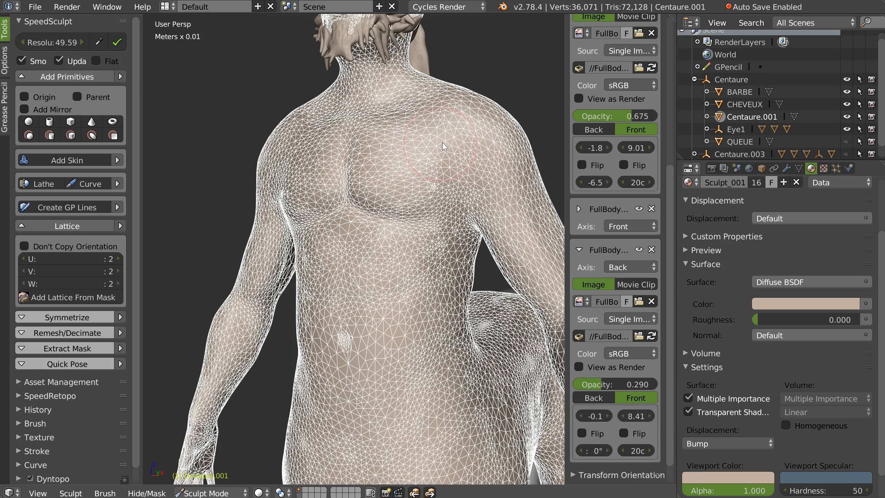
Sculpt and smooth strokes on the torso with Dyntopo and apply the 49.59 resolution to the whole body mesh
{"action": "scroll", "coordinate": [442, 144], "scroll_direction": "down", "scroll_amount": 5}
{"action": "middle_click_drag", "start_coordinate": [425, 176], "coordinate": [395, 189]}
{"action": "scroll", "coordinate": [396, 188], "scroll_direction": "up", "scroll_amount": 5}
{"action": "mouse_move", "coordinate": [357, 147]}
{"action": "middle_mouse_down", "text": "shift"}
{"action": "mouse_move", "coordinate": [391, 217]}
{"action": "mouse_move", "coordinate": [369, 227]}
{"action": "middle_mouse_up", "text": "shift"}
{"action": "scroll", "coordinate": [398, 220], "scroll_direction": "up", "scroll_amount": 3}
{"action": "key", "text": "shift+c"}
{"action": "mouse_move", "coordinate": [338, 212]}
{"action": "left_mouse_down"}
{"action": "mouse_move", "coordinate": [357, 238]}
{"action": "mouse_move", "coordinate": [436, 260]}
{"action": "left_mouse_up"}
{"action": "middle_click_drag", "start_coordinate": [412, 273], "coordinate": [411, 232]}
{"action": "left_click_drag", "start_coordinate": [383, 244], "coordinate": [512, 254]}
{"action": "mouse_move", "coordinate": [466, 226]}
{"action": "left_mouse_down", "text": "shift"}
{"action": "mouse_move", "coordinate": [448, 199]}
{"action": "mouse_move", "coordinate": [452, 205]}
{"action": "mouse_move", "coordinate": [450, 177]}
{"action": "mouse_move", "coordinate": [418, 223]}
{"action": "left_mouse_up", "text": "shift"}
Inspect the mesh density across the body and set the Dyntopo resolution to 20 for the whole mesh
{"action": "scroll", "coordinate": [417, 189], "scroll_direction": "down", "scroll_amount": 6}
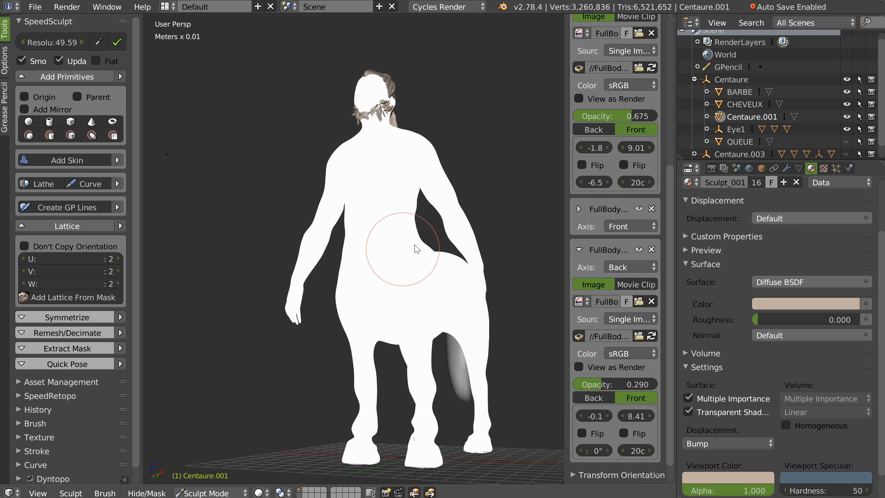
{"action": "middle_click_drag", "start_coordinate": [413, 244], "coordinate": [424, 237]}
{"action": "scroll", "coordinate": [402, 200], "scroll_direction": "up", "scroll_amount": 5}
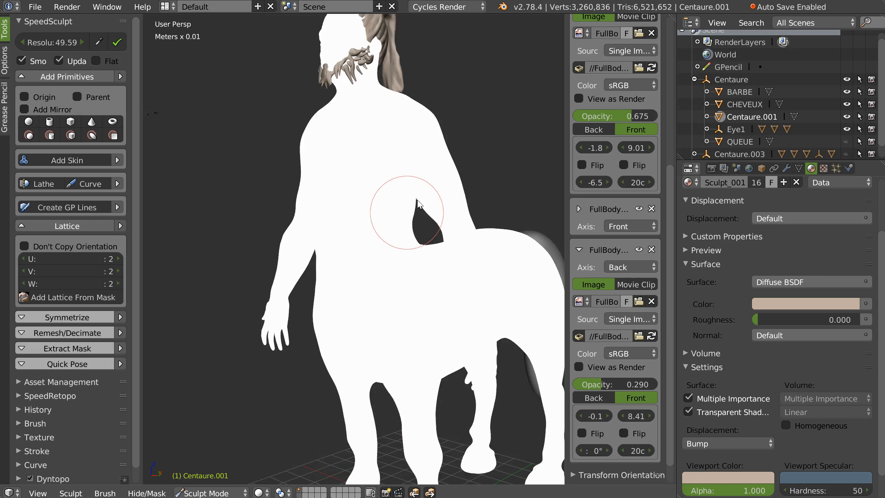
{"action": "middle_click_drag", "start_coordinate": [363, 264], "coordinate": [363, 276]}
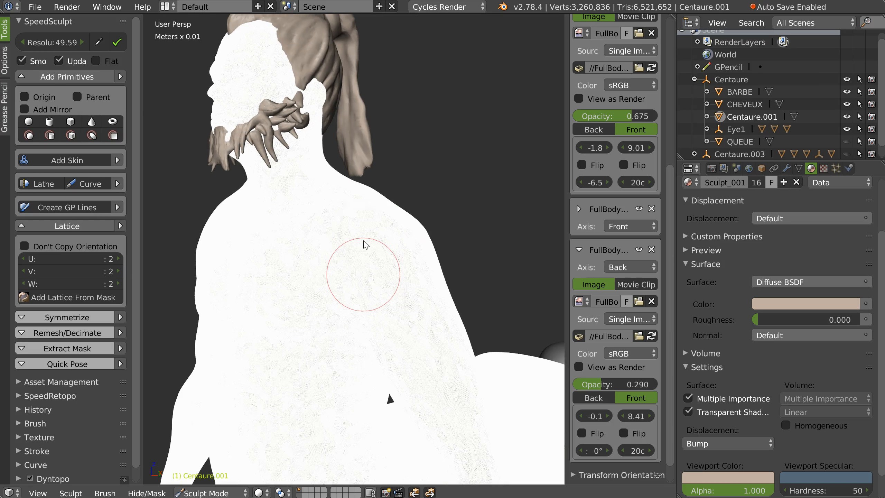
{"action": "scroll", "coordinate": [387, 230], "scroll_direction": "up", "scroll_amount": 6}
{"action": "scroll", "coordinate": [387, 231], "scroll_direction": "down", "scroll_amount": 6}
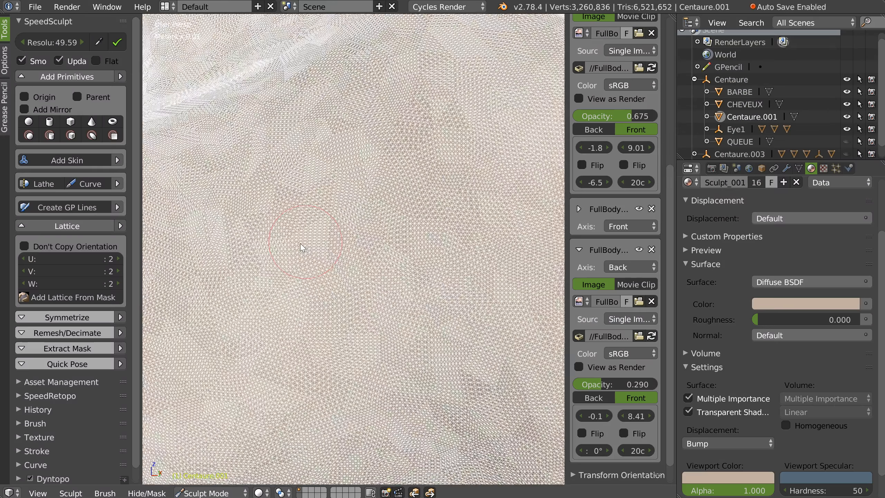
{"action": "scroll", "coordinate": [276, 252], "scroll_direction": "down", "scroll_amount": 5}
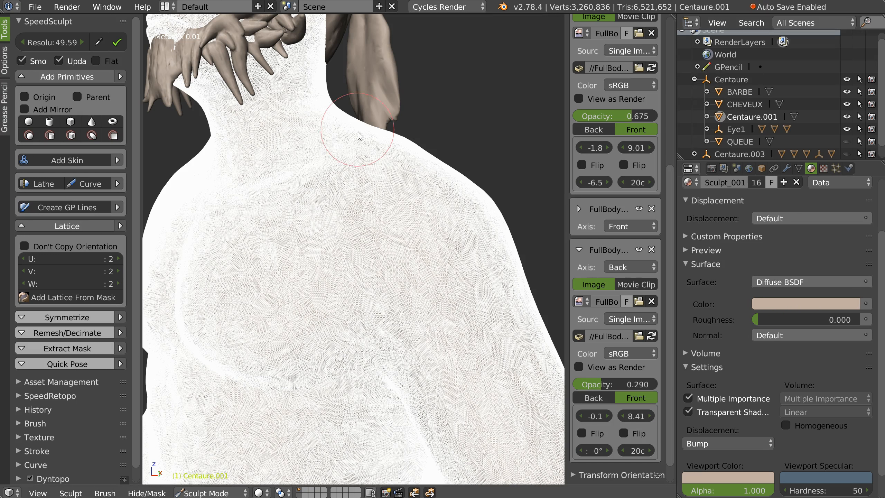
{"action": "left_click", "coordinate": [63, 41]}
{"action": "type", "text": "20"}
{"action": "key", "text": "Return"}
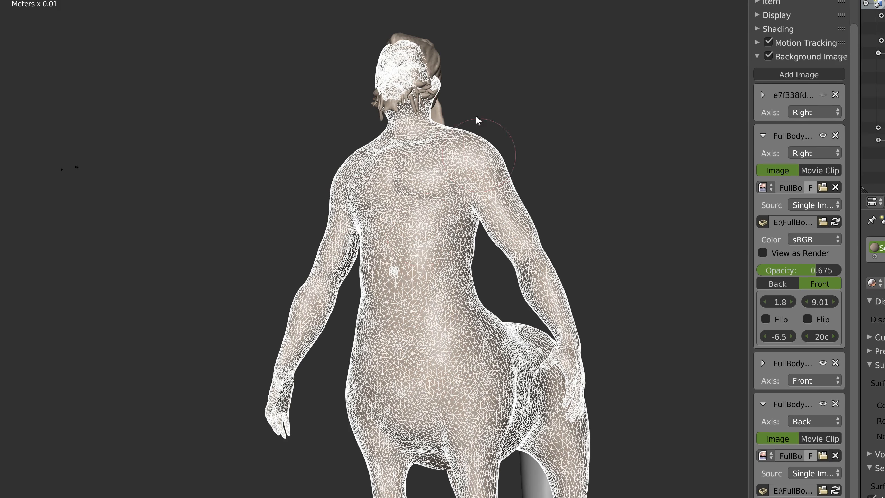
Leave Sculpt Mode, examine the body object's transform scale and add its Centaure parent to the selection
{"action": "middle_click_drag", "start_coordinate": [428, 268], "coordinate": [452, 196]}
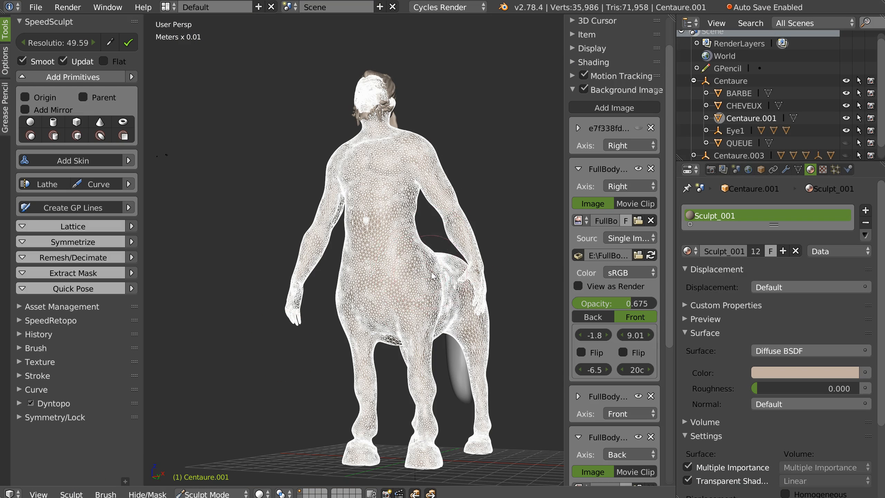
{"action": "middle_click_drag", "start_coordinate": [429, 274], "coordinate": [444, 277]}
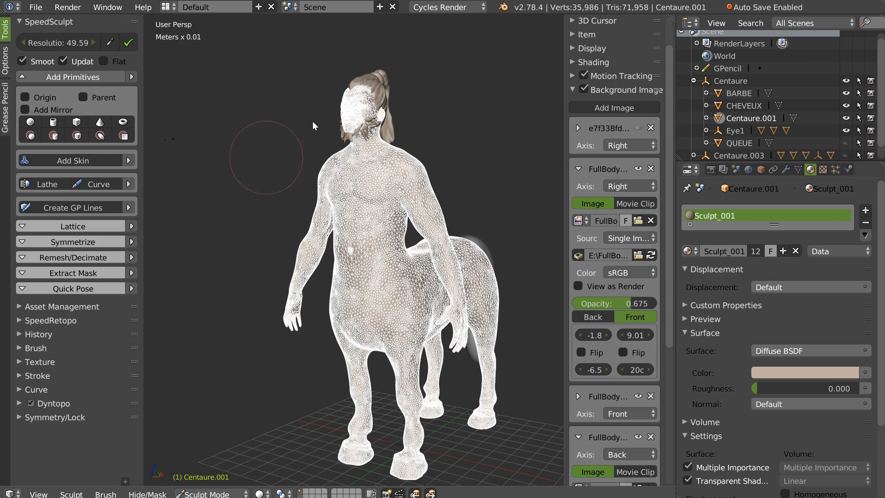
{"action": "key", "text": "Tab"}
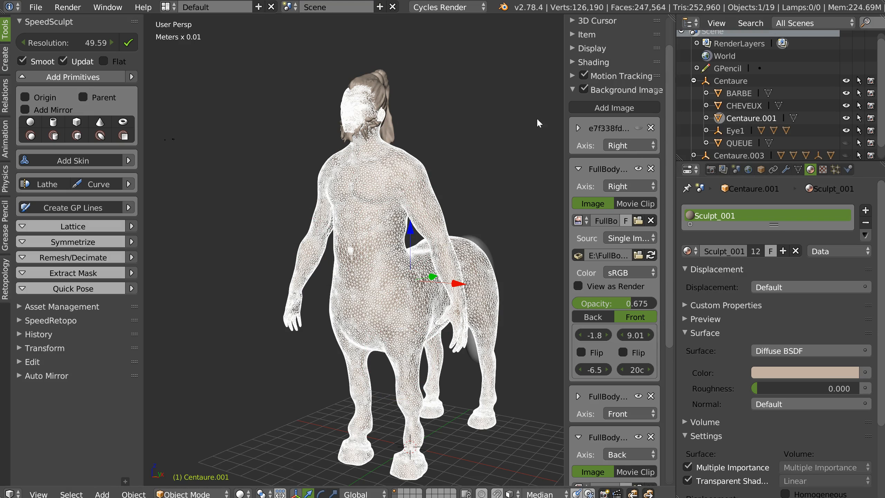
{"action": "scroll", "coordinate": [623, 70], "scroll_direction": "up", "scroll_amount": 10}
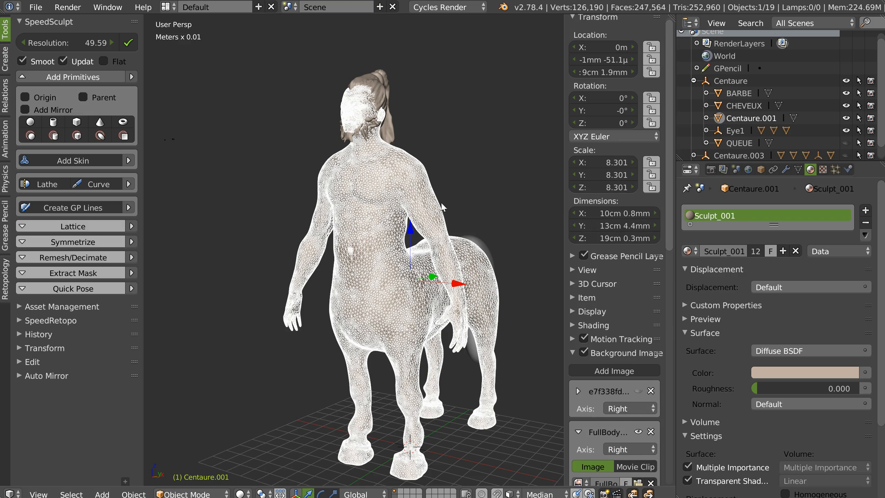
{"action": "scroll", "coordinate": [469, 210], "scroll_direction": "down", "scroll_amount": 4}
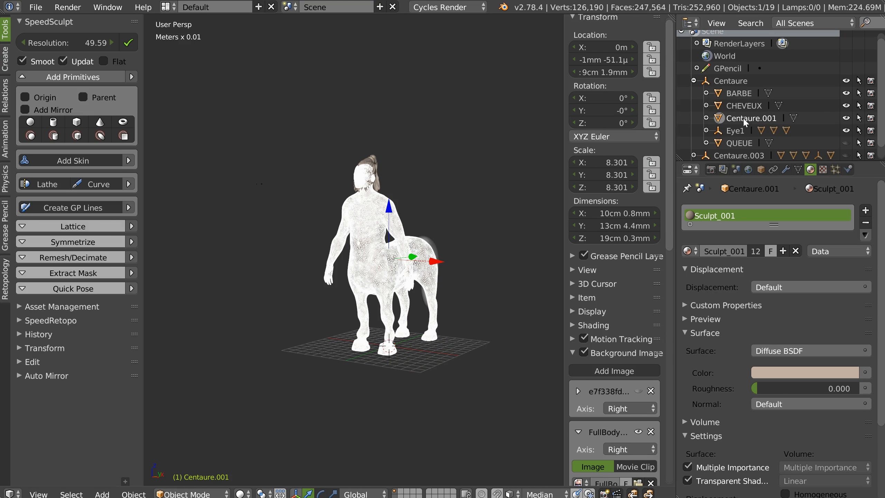
{"action": "left_click", "coordinate": [729, 80], "text": "ctrl"}
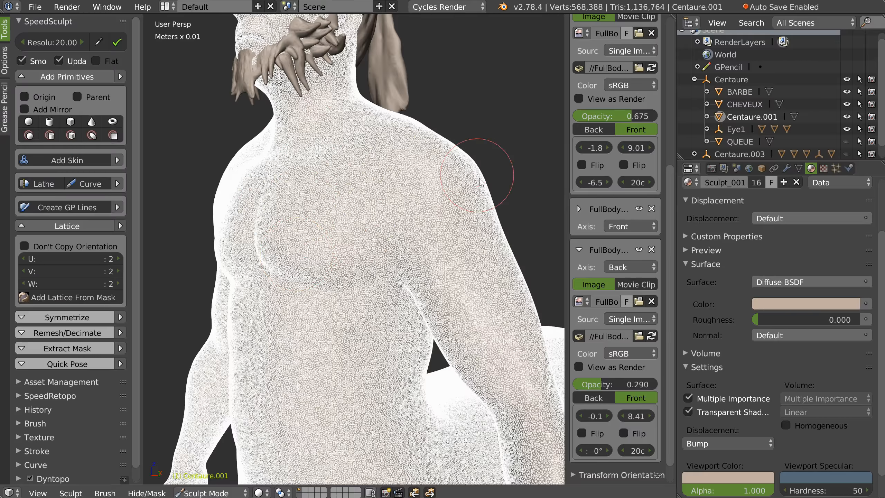
Clear the parent of Centaure.001 in the object hierarchy so it is separate from the Centaure empty
{"action": "middle_click_drag", "start_coordinate": [340, 207], "coordinate": [648, 98]}
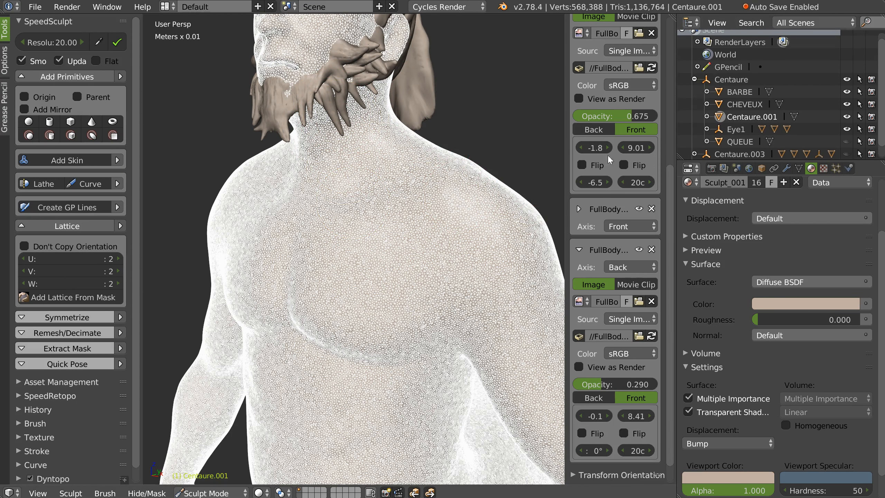
{"action": "scroll", "coordinate": [610, 118], "scroll_direction": "up", "scroll_amount": 10}
{"action": "left_click_drag", "start_coordinate": [717, 120], "coordinate": [685, 115]}
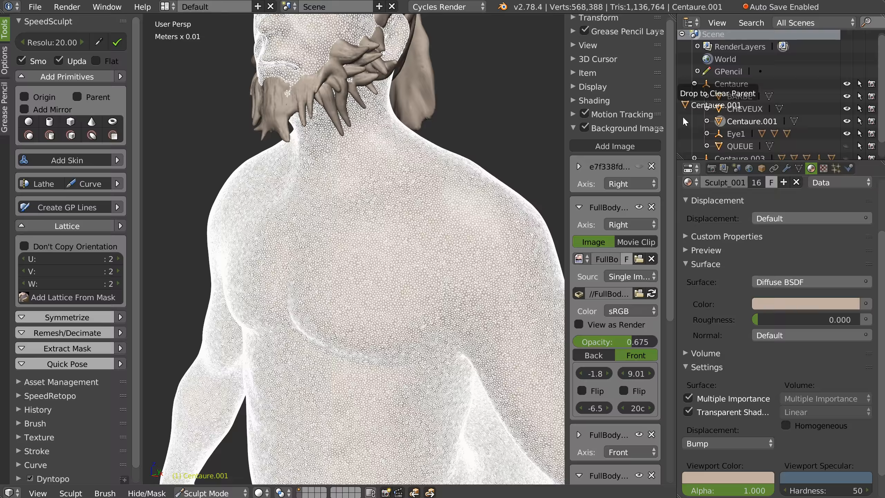
{"action": "left_click_drag", "start_coordinate": [690, 131], "coordinate": [683, 112]}
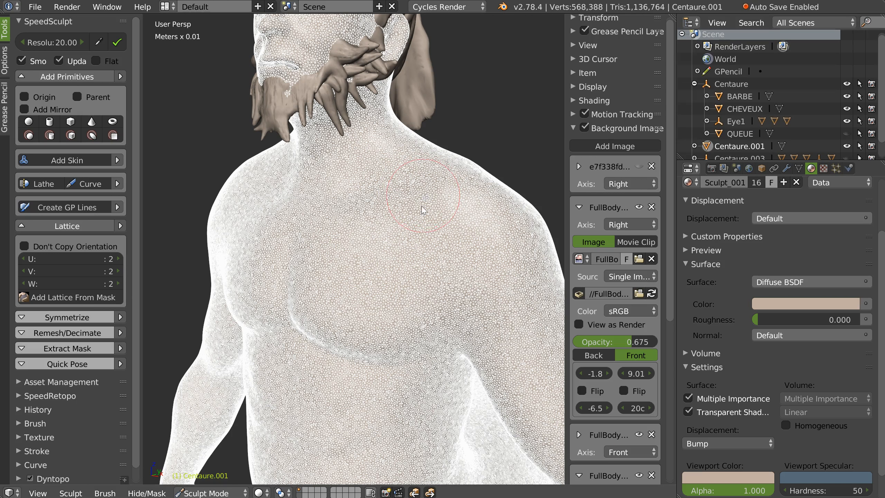
Apply all transforms to the Centaure.001 body in Object Mode, check its transform values and return to Sculpt Mode
{"action": "key", "text": "Tab"}
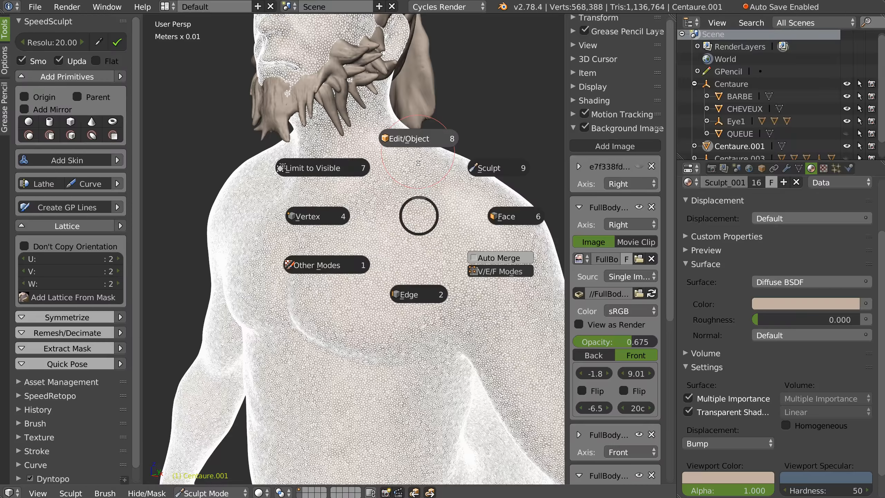
{"action": "left_click", "coordinate": [414, 144]}
{"action": "key", "text": "ctrl+a"}
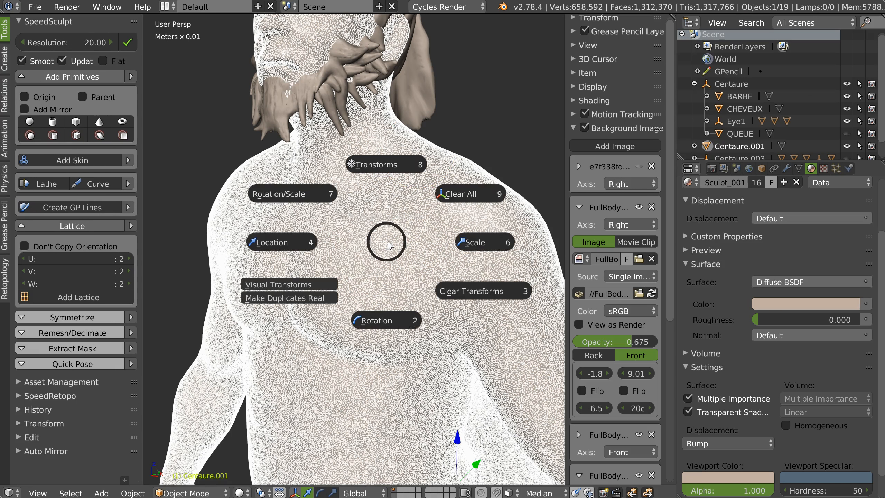
{"action": "left_click", "coordinate": [375, 169]}
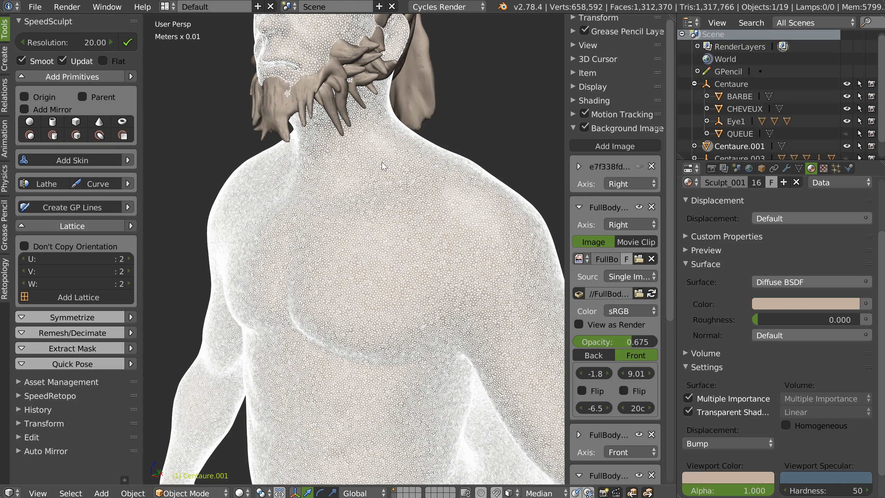
{"action": "left_click", "coordinate": [597, 18]}
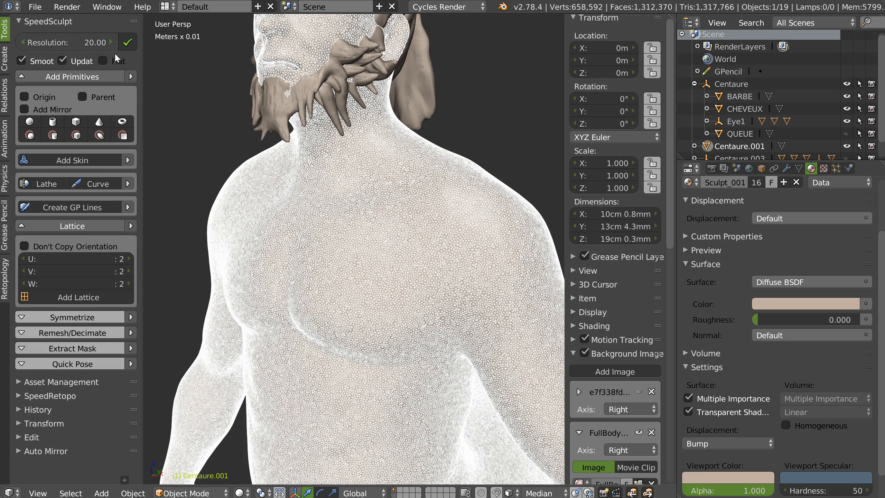
{"action": "key", "text": "Tab"}
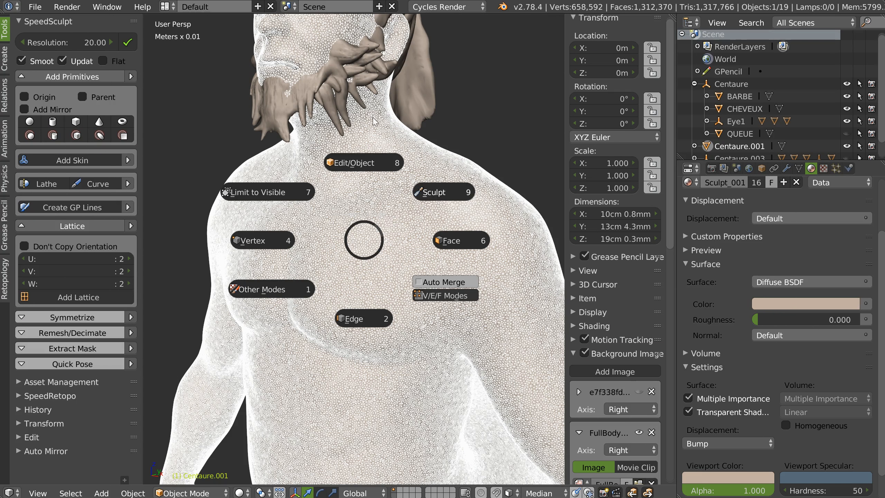
{"action": "left_click", "coordinate": [435, 193]}
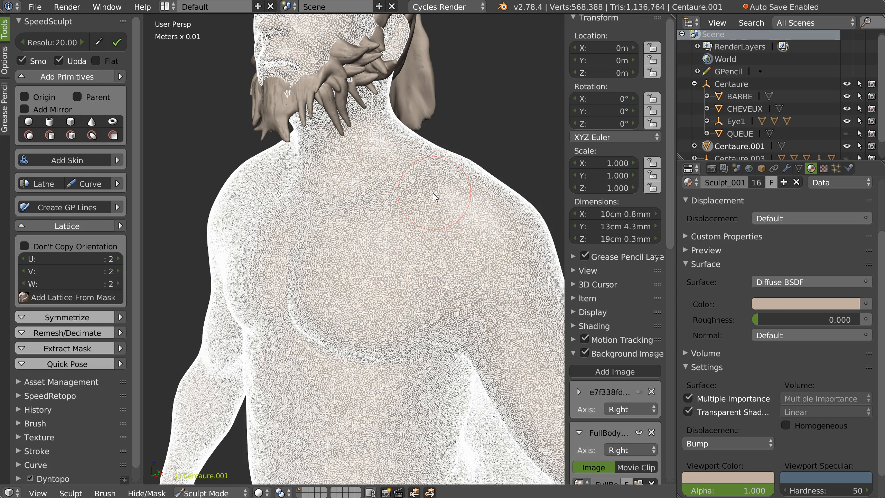
Sample the mesh detail on the chest and set the Dyntopo resolution to 15 for the whole body
{"action": "left_click", "coordinate": [98, 42]}
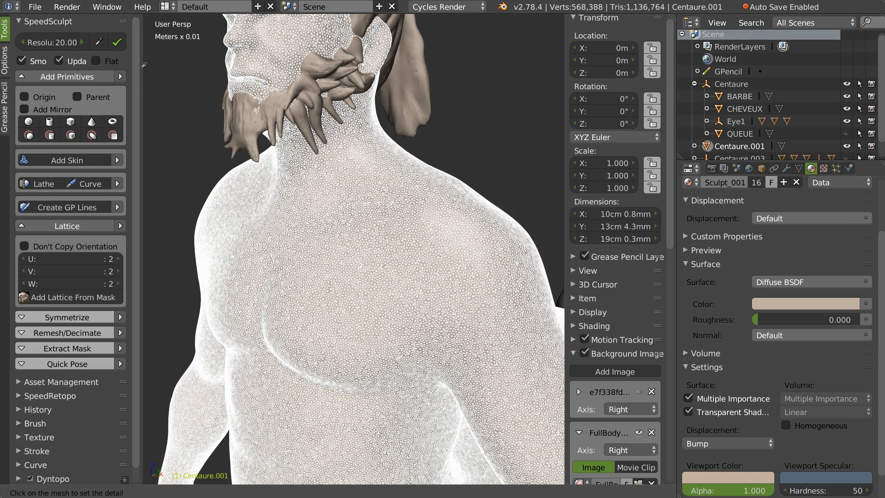
{"action": "left_click", "coordinate": [388, 229]}
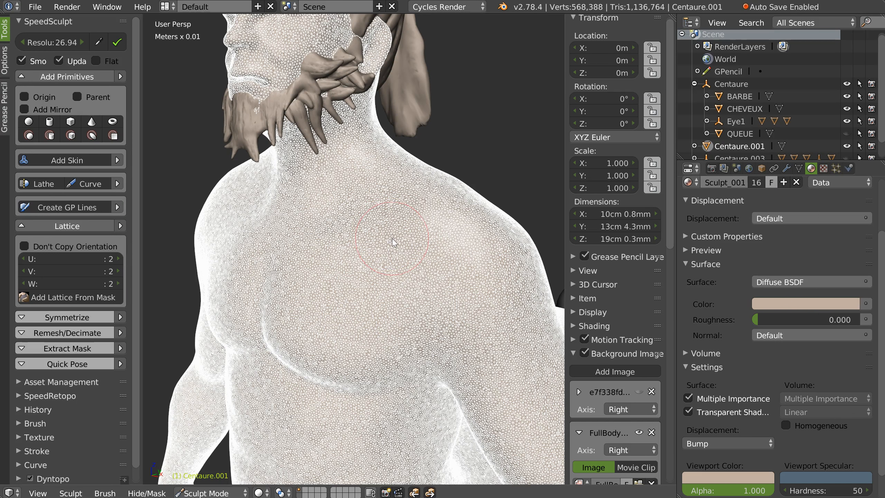
{"action": "left_click", "coordinate": [51, 44]}
{"action": "type", "text": "15"}
{"action": "key", "text": "Return"}
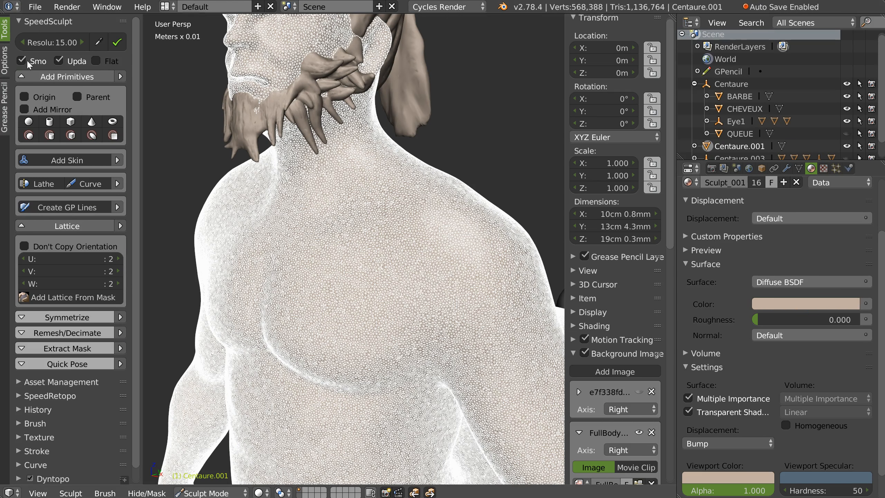
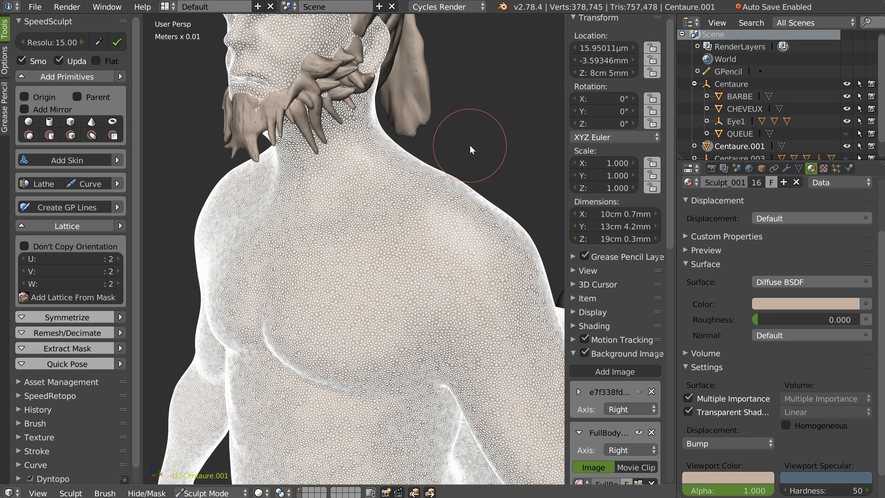
Try a Clay stroke across the chest with the Dyntopo resolution at 25, and undo the stroke
{"action": "scroll", "coordinate": [366, 226], "scroll_direction": "down", "scroll_amount": 6}
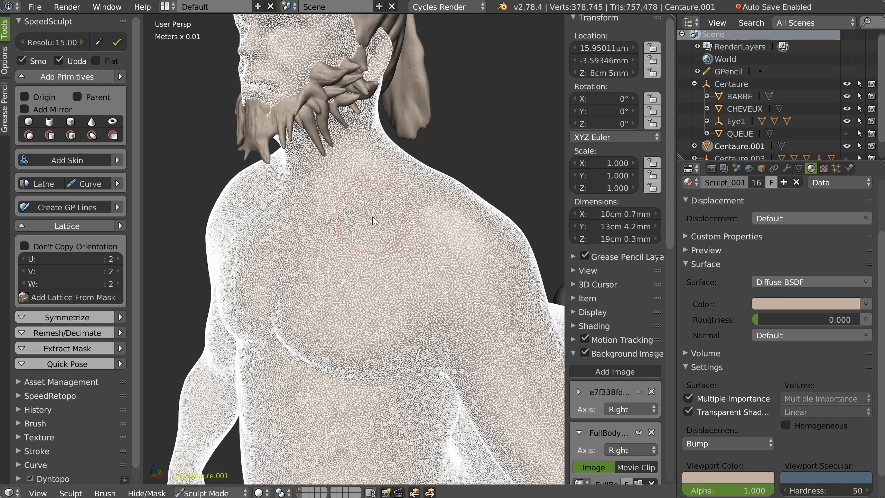
{"action": "scroll", "coordinate": [365, 222], "scroll_direction": "up", "scroll_amount": 8}
{"action": "left_click", "coordinate": [52, 42]}
{"action": "type", "text": "25"}
{"action": "key", "text": "Return"}
{"action": "key", "text": "w"}
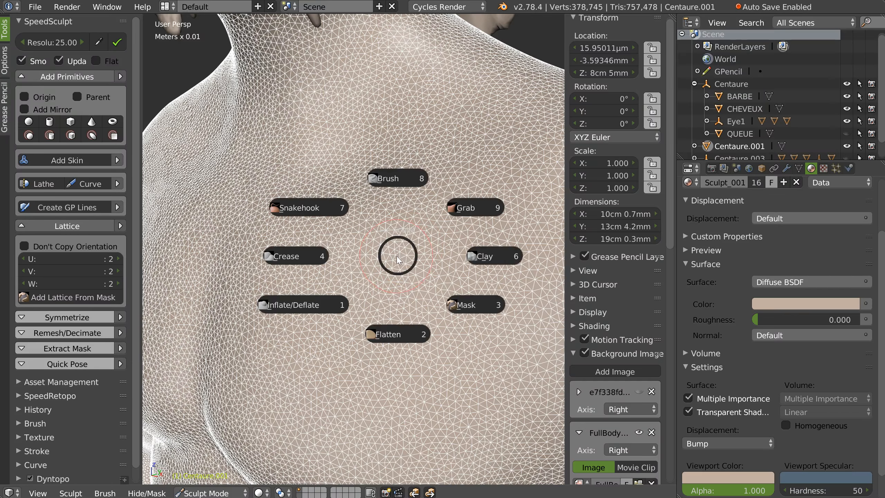
{"action": "left_click", "coordinate": [485, 256]}
{"action": "left_click_drag", "start_coordinate": [333, 288], "coordinate": [430, 261]}
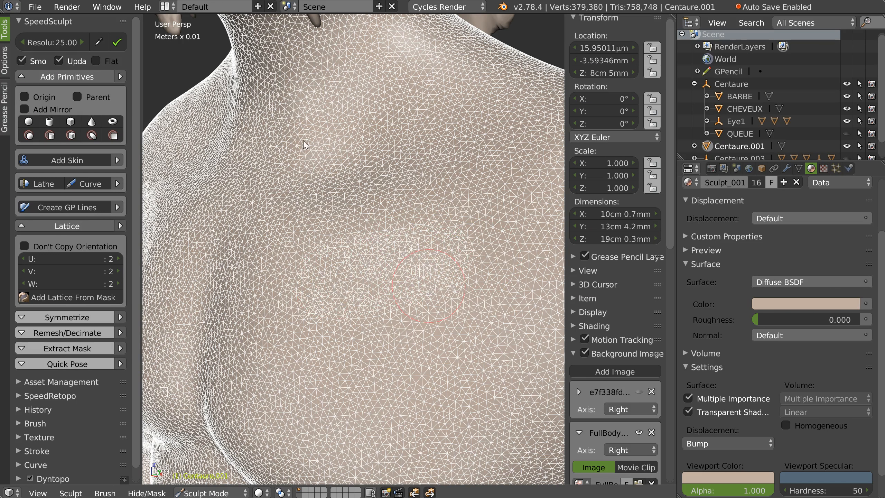
{"action": "key", "text": "ctrl+z"}
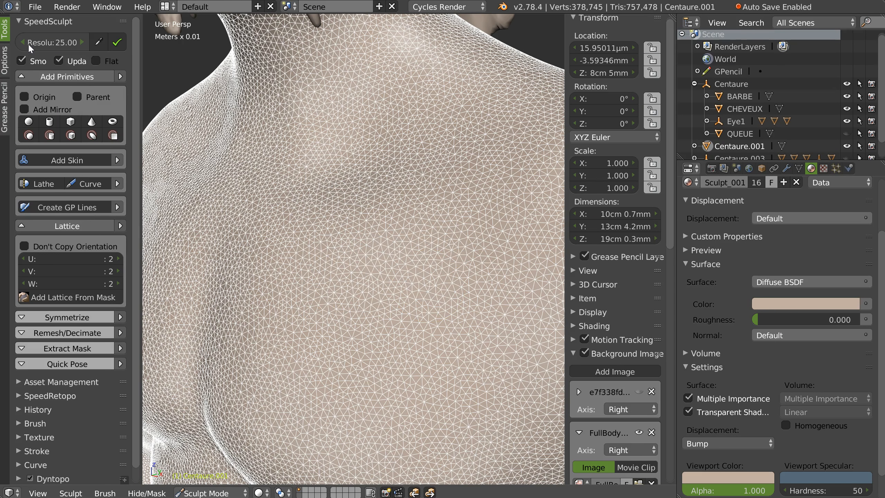
Set the Dyntopo resolution to 7 for the whole mesh and examine the density from the torso to the hooves
{"action": "left_click", "coordinate": [54, 41]}
{"action": "type", "text": "15"}
{"action": "key", "text": "Return"}
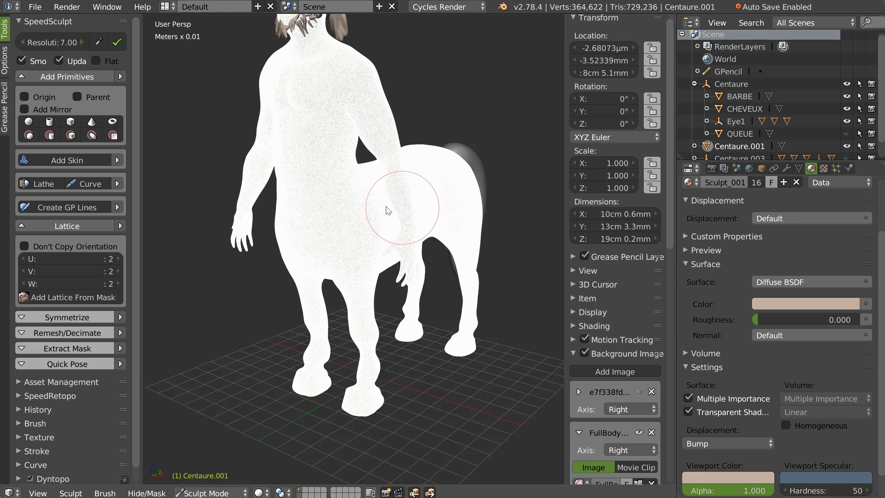
{"action": "middle_click_drag", "start_coordinate": [389, 204], "coordinate": [475, 195]}
{"action": "scroll", "coordinate": [371, 200], "scroll_direction": "up", "scroll_amount": 5}
{"action": "scroll", "coordinate": [370, 201], "scroll_direction": "down", "scroll_amount": 5}
{"action": "middle_click_drag", "start_coordinate": [528, 171], "coordinate": [485, 206], "text": "shift"}
{"action": "scroll", "coordinate": [488, 184], "scroll_direction": "up", "scroll_amount": 2}
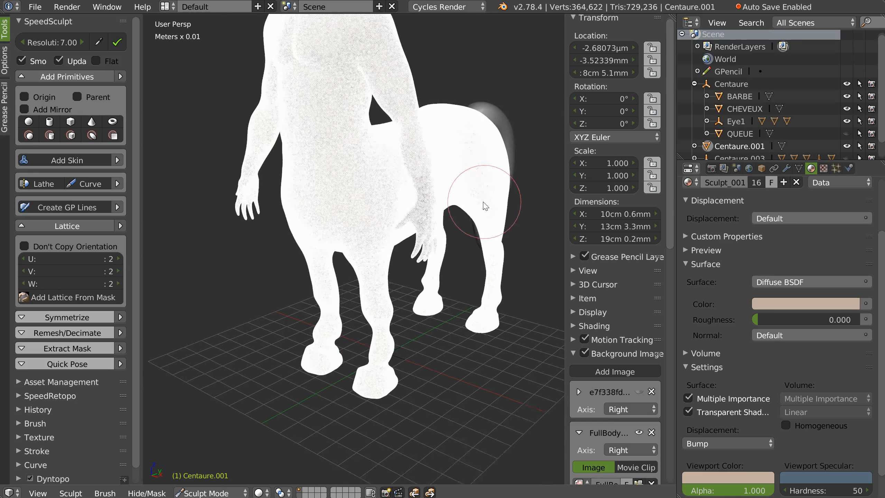
{"action": "scroll", "coordinate": [453, 196], "scroll_direction": "up", "scroll_amount": 4}
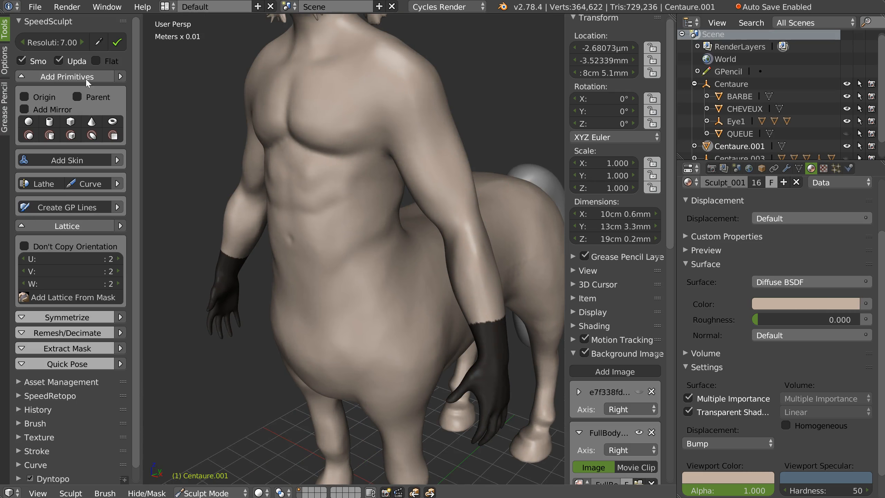
Set the Dyntopo resolution to 12 and apply it to the body mesh
{"action": "left_click", "coordinate": [53, 42]}
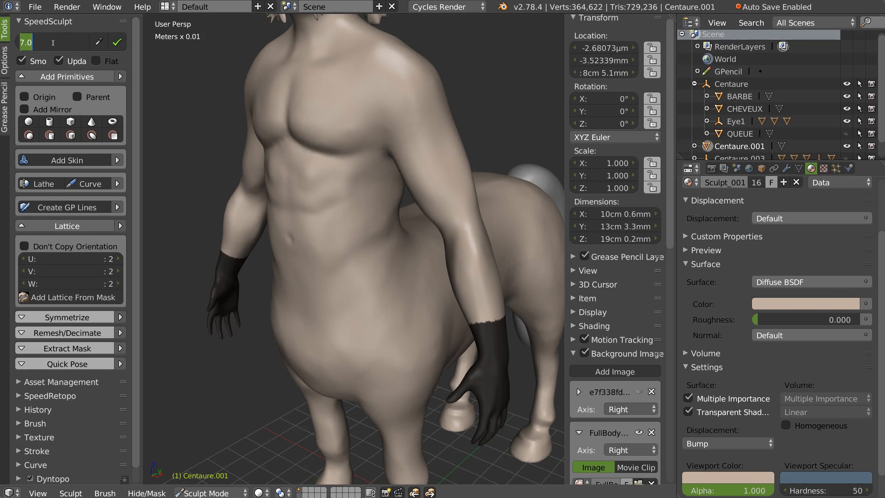
{"action": "type", "text": "12"}
{"action": "key", "text": "Return"}
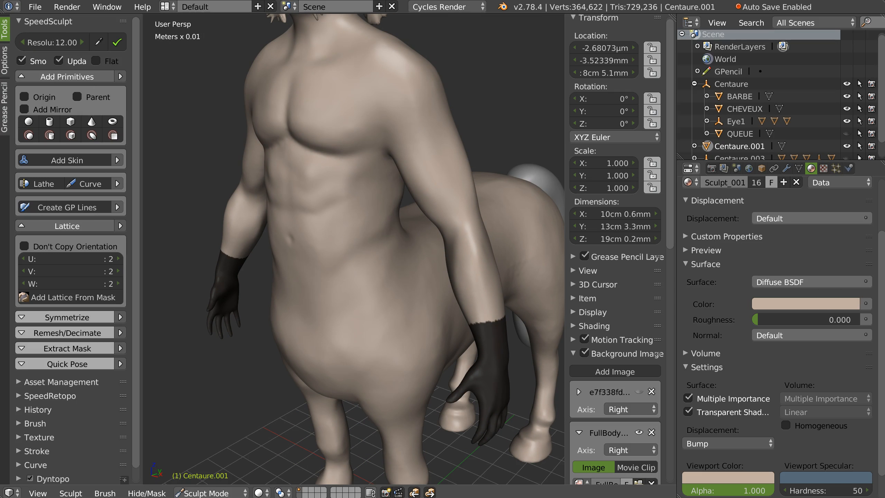
{"action": "left_click", "coordinate": [117, 42]}
{"action": "scroll", "coordinate": [454, 207], "scroll_direction": "up", "scroll_amount": 3}
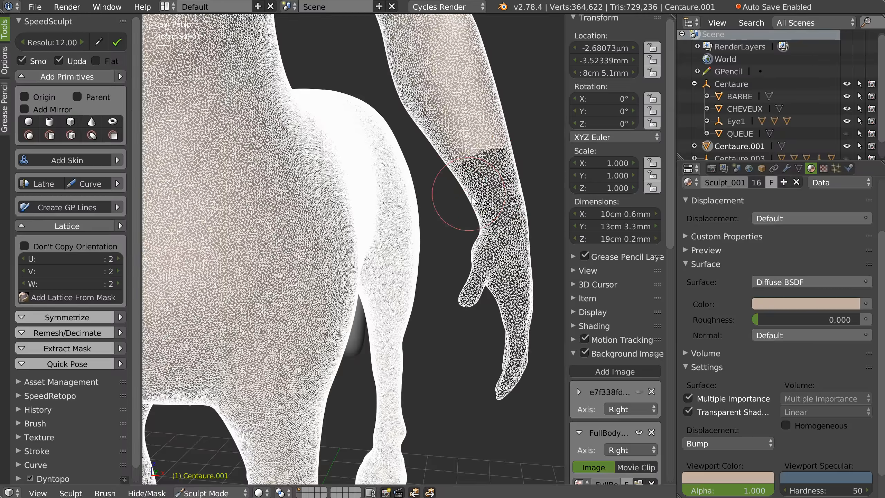
Try a stroke on the wrist beside the hand mask, undo it and inspect the mask's edge in solid shading
{"action": "mouse_move", "coordinate": [464, 178]}
{"action": "left_mouse_down"}
{"action": "mouse_move", "coordinate": [456, 164]}
{"action": "mouse_move", "coordinate": [491, 164]}
{"action": "mouse_move", "coordinate": [475, 195]}
{"action": "left_mouse_up"}
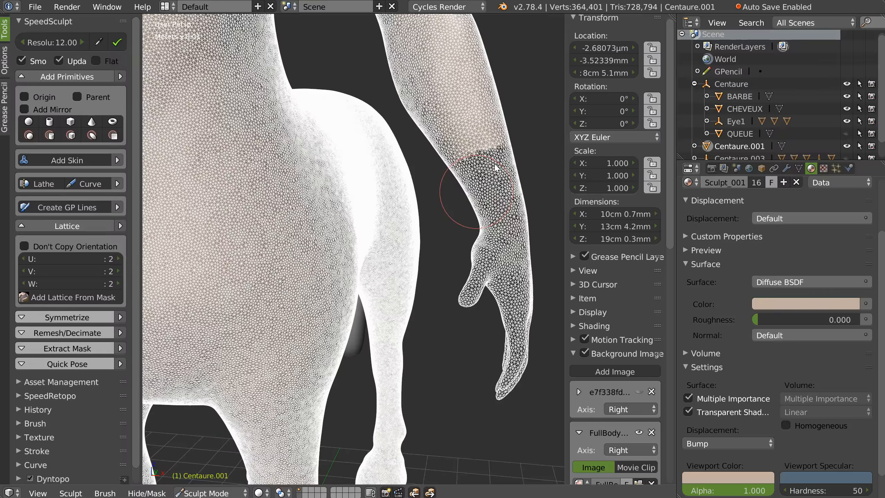
{"action": "key", "text": "ctrl+z"}
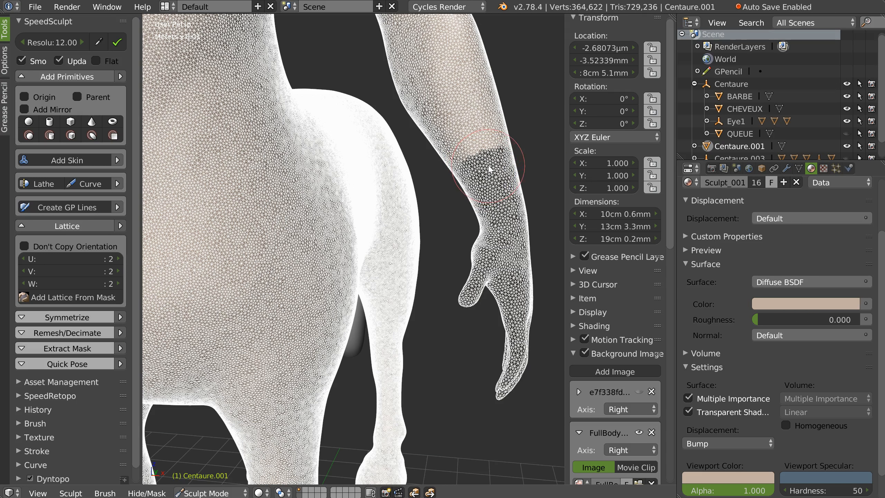
{"action": "scroll", "coordinate": [440, 192], "scroll_direction": "up", "scroll_amount": 4}
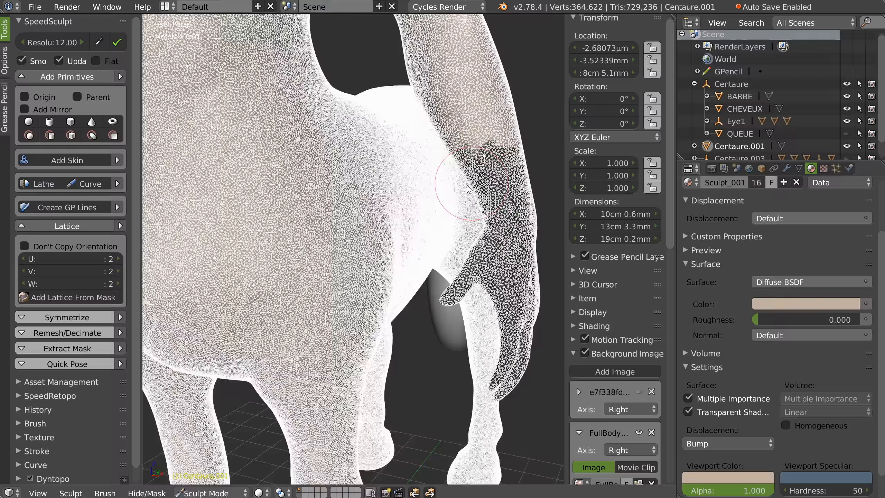
{"action": "middle_click_drag", "start_coordinate": [495, 179], "coordinate": [421, 178], "text": "shift"}
{"action": "key", "text": "shift+z"}
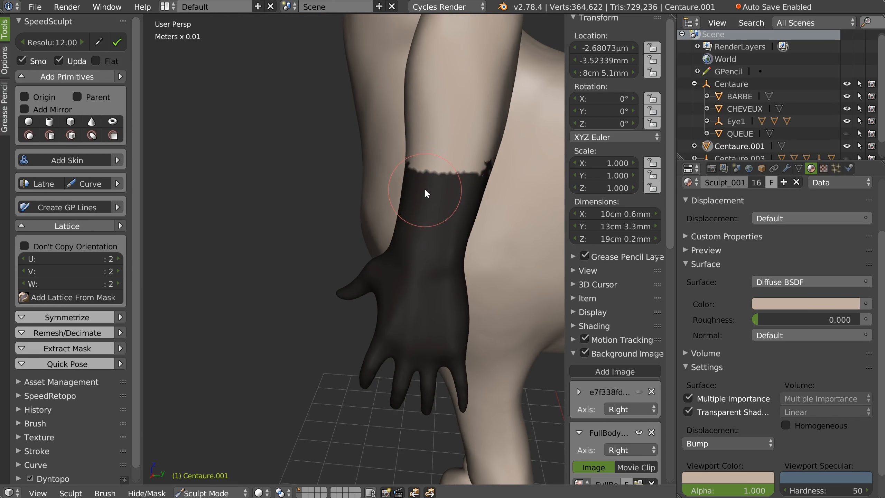
{"action": "scroll", "coordinate": [473, 194], "scroll_direction": "down", "scroll_amount": 5}
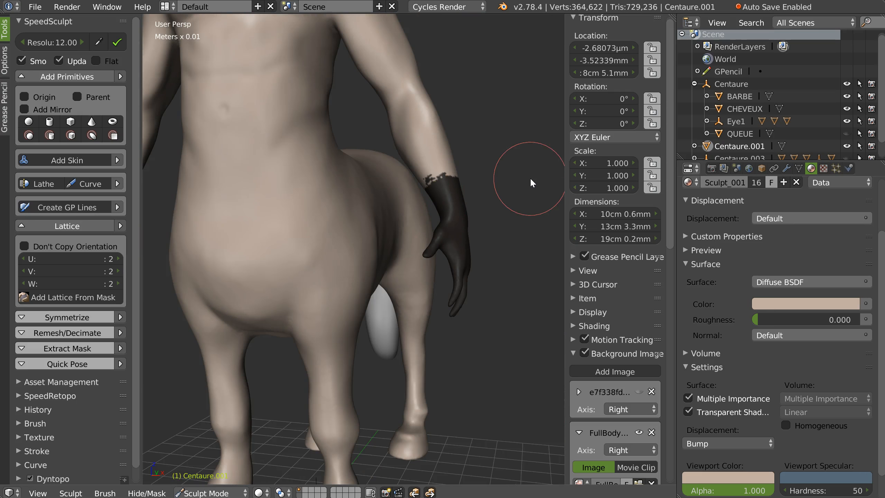
Clear the ragged mask and lasso a clean new mask over the hands up to the wrists
{"action": "key", "text": "alt+m"}
{"action": "middle_click_drag", "start_coordinate": [499, 224], "coordinate": [505, 243]}
{"action": "mouse_move", "coordinate": [509, 248]}
{"action": "left_mouse_down", "text": "ctrl+shift"}
{"action": "mouse_move", "coordinate": [490, 221]}
{"action": "mouse_move", "coordinate": [435, 213]}
{"action": "mouse_move", "coordinate": [462, 329]}
{"action": "mouse_move", "coordinate": [508, 249]}
{"action": "left_mouse_up", "text": "ctrl+shift"}
{"action": "middle_click_drag", "start_coordinate": [505, 274], "coordinate": [445, 264]}
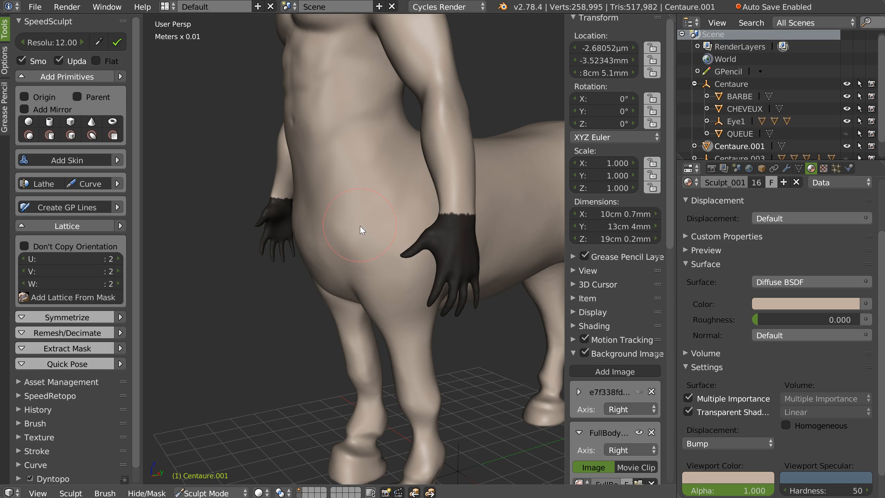
Sample the Dyntopo resolution at two spots on the forearm with the wireframe displayed
{"action": "left_click_drag", "start_coordinate": [408, 117], "coordinate": [389, 152]}
{"action": "middle_click_drag", "start_coordinate": [387, 149], "coordinate": [411, 148]}
{"action": "scroll", "coordinate": [411, 148], "scroll_direction": "up", "scroll_amount": 5}
{"action": "key", "text": "z"}
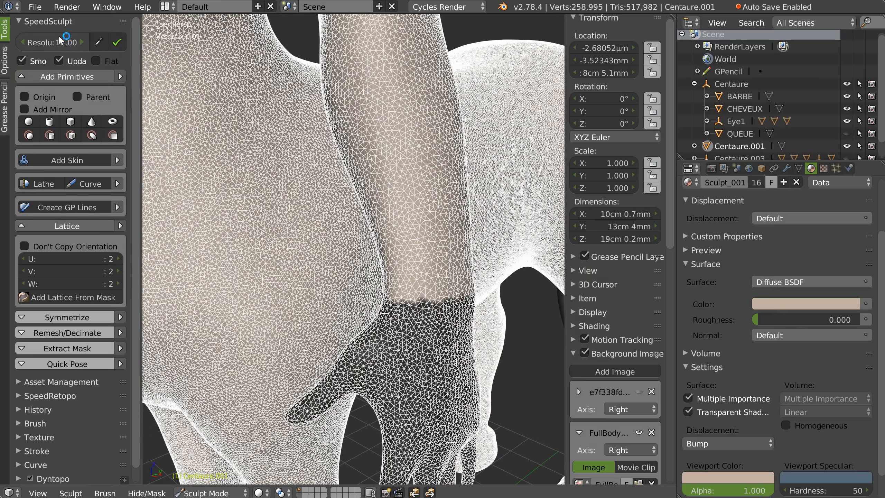
{"action": "left_click", "coordinate": [99, 42]}
{"action": "left_click", "coordinate": [387, 105]}
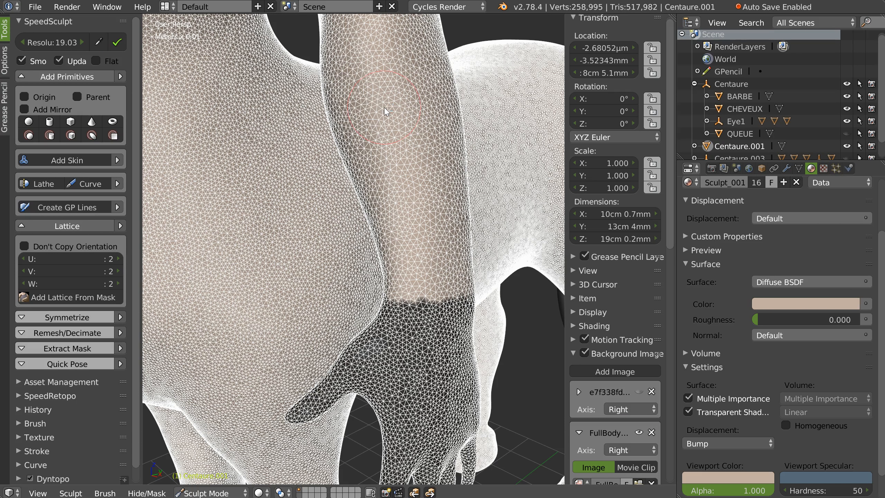
{"action": "left_click", "coordinate": [99, 42]}
{"action": "left_click", "coordinate": [385, 56]}
{"action": "scroll", "coordinate": [390, 72], "scroll_direction": "down", "scroll_amount": 3}
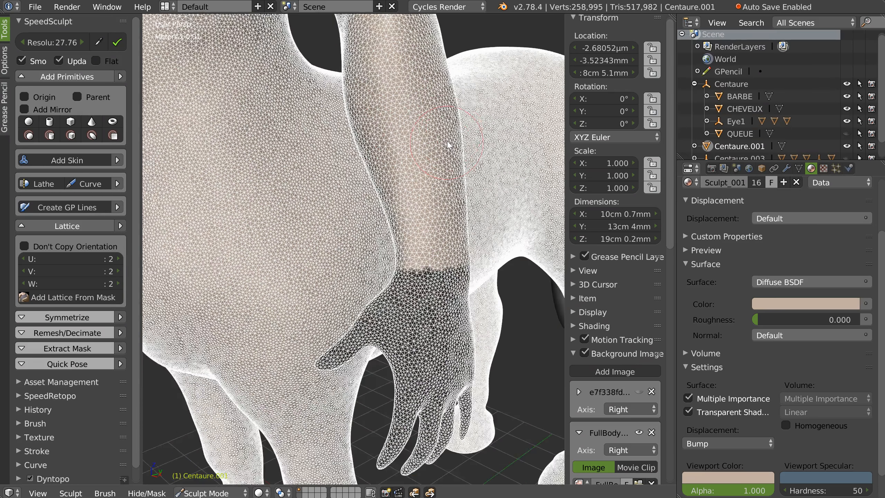
Switch the body to Object Mode and apply a Dyntopo resolution of 12 to its entire mesh
{"action": "key", "text": "Tab"}
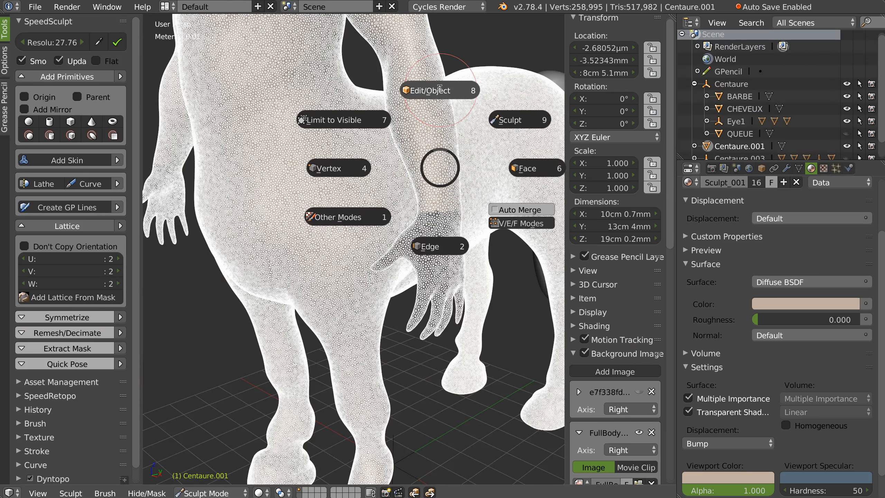
{"action": "left_click", "coordinate": [439, 87]}
{"action": "scroll", "coordinate": [443, 115], "scroll_direction": "up", "scroll_amount": 5}
{"action": "middle_click_drag", "start_coordinate": [451, 141], "coordinate": [348, 42]}
{"action": "left_click", "coordinate": [75, 42]}
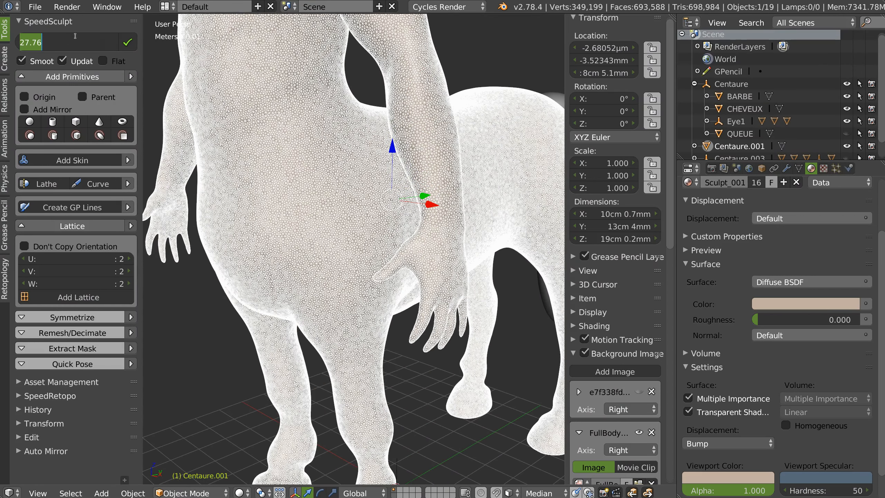
{"action": "type", "text": "12"}
{"action": "key", "text": "Return"}
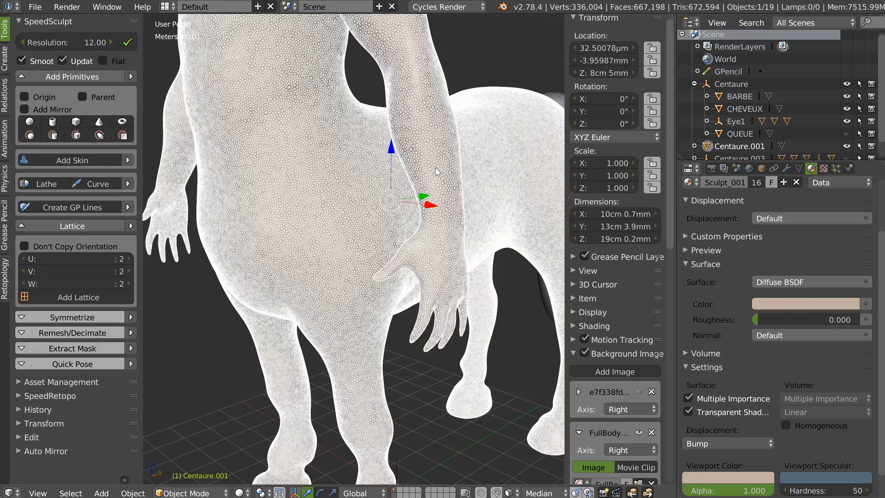
Check the remeshed body in solid shading and return it to Sculpt Mode
{"action": "middle_click_drag", "start_coordinate": [419, 213], "coordinate": [423, 218]}
{"action": "middle_click_drag", "start_coordinate": [423, 75], "coordinate": [425, 192], "text": "shift"}
{"action": "scroll", "coordinate": [426, 198], "scroll_direction": "down", "scroll_amount": 4}
{"action": "scroll", "coordinate": [405, 187], "scroll_direction": "up", "scroll_amount": 6}
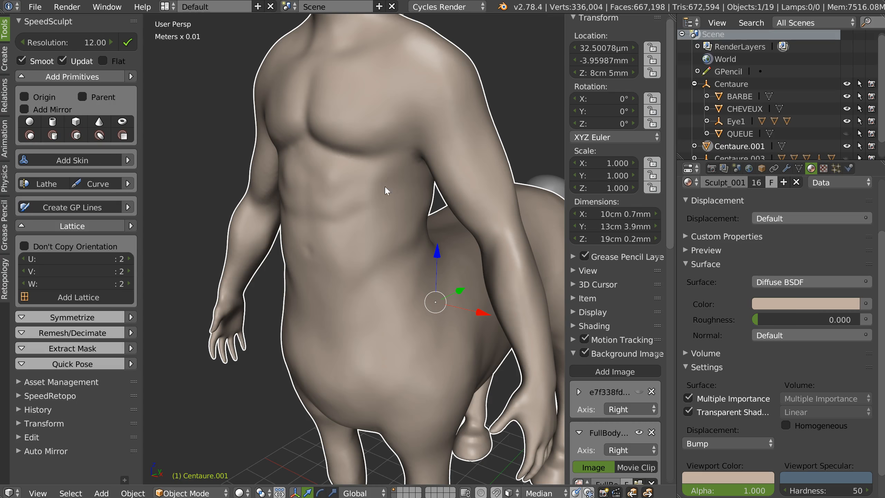
{"action": "key", "text": "Tab"}
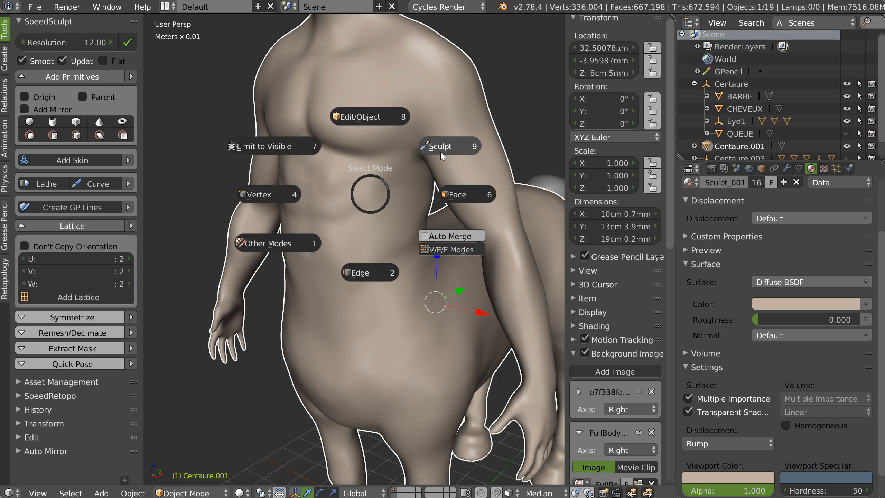
{"action": "left_click", "coordinate": [443, 148]}
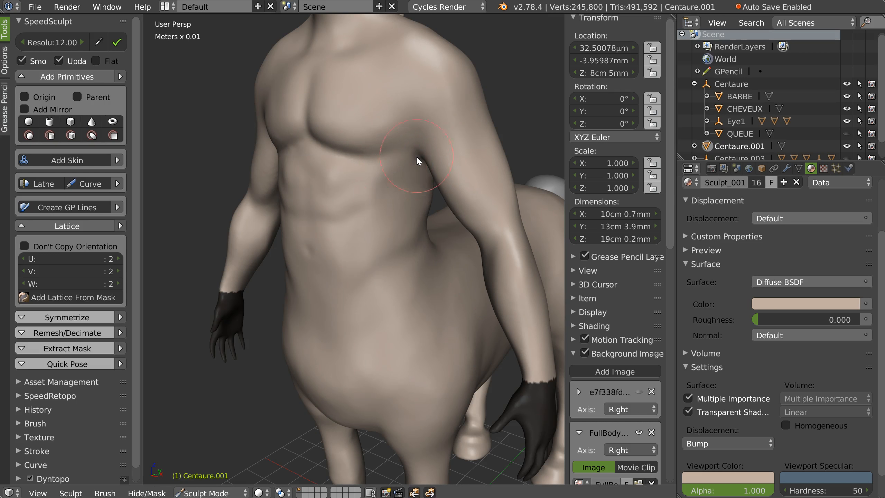
Clear the mask from the hands and sculpt the underside of the chest muscle
{"action": "middle_click_drag", "start_coordinate": [406, 190], "coordinate": [434, 217]}
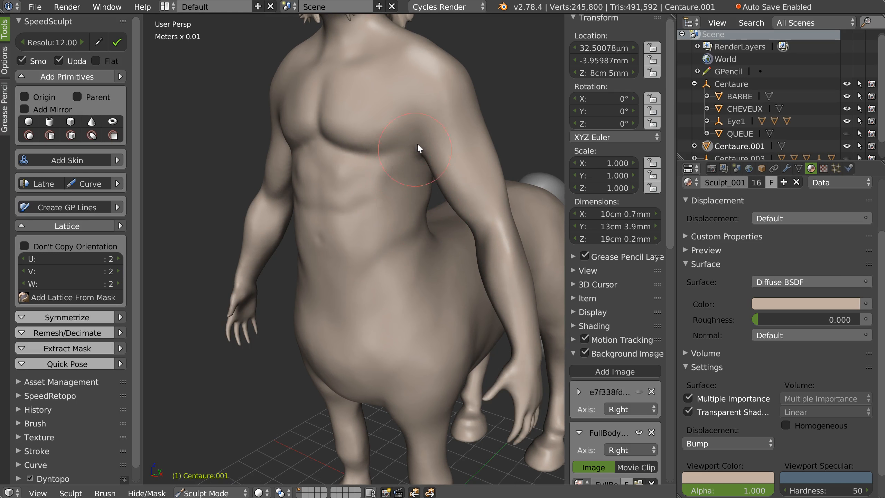
{"action": "middle_click_drag", "start_coordinate": [421, 148], "coordinate": [408, 132]}
{"action": "middle_click_drag", "start_coordinate": [338, 155], "coordinate": [376, 161]}
{"action": "key", "text": "z"}
{"action": "scroll", "coordinate": [343, 105], "scroll_direction": "up", "scroll_amount": 2}
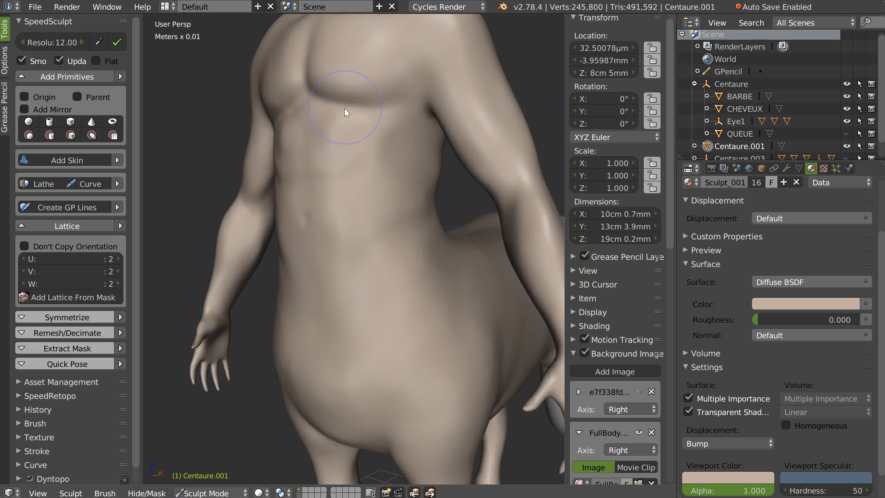
{"action": "key", "text": "shift+z"}
{"action": "left_click", "coordinate": [449, 111]}
{"action": "left_click_drag", "start_coordinate": [316, 91], "coordinate": [398, 105]}
{"action": "right_click", "coordinate": [422, 177]}
{"action": "right_click", "coordinate": [418, 176]}
{"action": "key", "text": "Escape"}
{"action": "mouse_move", "coordinate": [391, 105]}
{"action": "middle_mouse_down", "text": "shift"}
{"action": "mouse_move", "coordinate": [397, 150]}
{"action": "mouse_move", "coordinate": [376, 172]}
{"action": "mouse_move", "coordinate": [387, 159]}
{"action": "middle_mouse_up", "text": "shift"}
{"action": "key", "text": "z"}
{"action": "middle_click_drag", "start_coordinate": [355, 119], "coordinate": [365, 170], "text": "shift"}
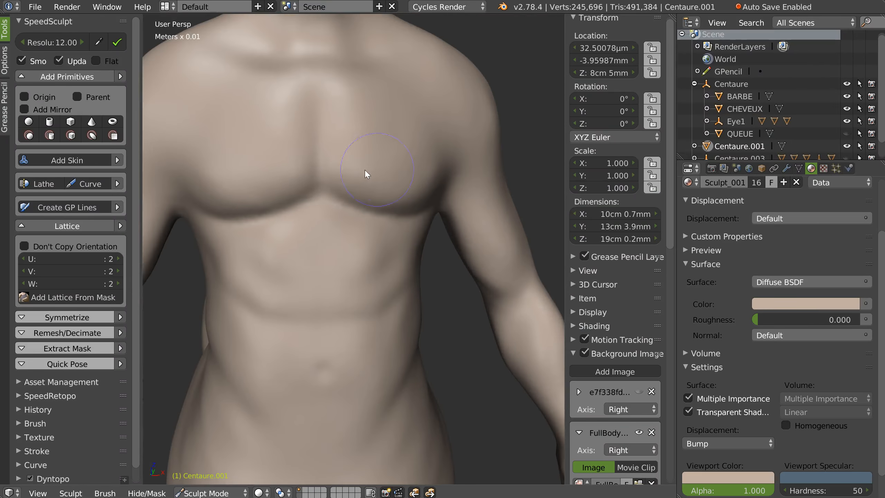
Carve the vertical sternum groove between the pectorals and rework the inner chest surface
{"action": "scroll", "coordinate": [311, 148], "scroll_direction": "up", "scroll_amount": 2}
{"action": "middle_click_drag", "start_coordinate": [311, 148], "coordinate": [322, 166], "text": "shift"}
{"action": "left_click_drag", "start_coordinate": [325, 128], "coordinate": [326, 195]}
{"action": "left_click_drag", "start_coordinate": [328, 104], "coordinate": [332, 199]}
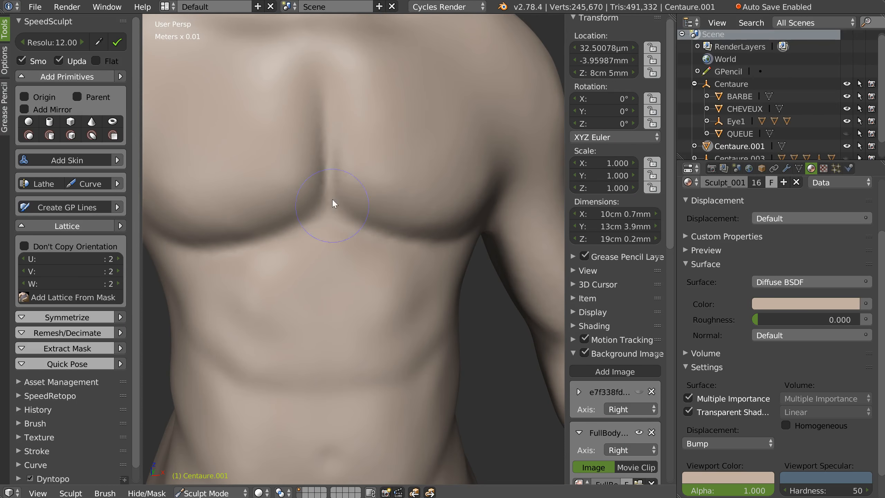
{"action": "middle_click_drag", "start_coordinate": [337, 113], "coordinate": [357, 148], "text": "shift"}
{"action": "middle_click_drag", "start_coordinate": [341, 188], "coordinate": [328, 196]}
{"action": "mouse_move", "coordinate": [304, 185]}
{"action": "left_mouse_down"}
{"action": "mouse_move", "coordinate": [310, 164]}
{"action": "mouse_move", "coordinate": [436, 149]}
{"action": "left_mouse_up"}
{"action": "middle_click_drag", "start_coordinate": [440, 149], "coordinate": [373, 165]}
Sculpt the collarbone line from the neck toward the shoulder, following the front full-body scan reference
{"action": "key", "text": "KP_1"}
{"action": "scroll", "coordinate": [428, 183], "scroll_direction": "down", "scroll_amount": 6}
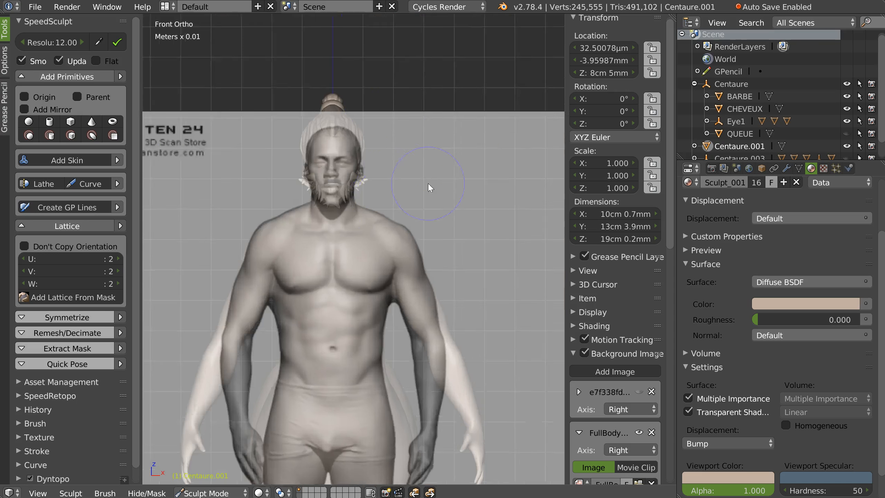
{"action": "scroll", "coordinate": [408, 213], "scroll_direction": "up", "scroll_amount": 6}
{"action": "middle_click_drag", "start_coordinate": [343, 266], "coordinate": [401, 235], "text": "shift"}
{"action": "key", "text": "w"}
{"action": "left_click", "coordinate": [336, 276]}
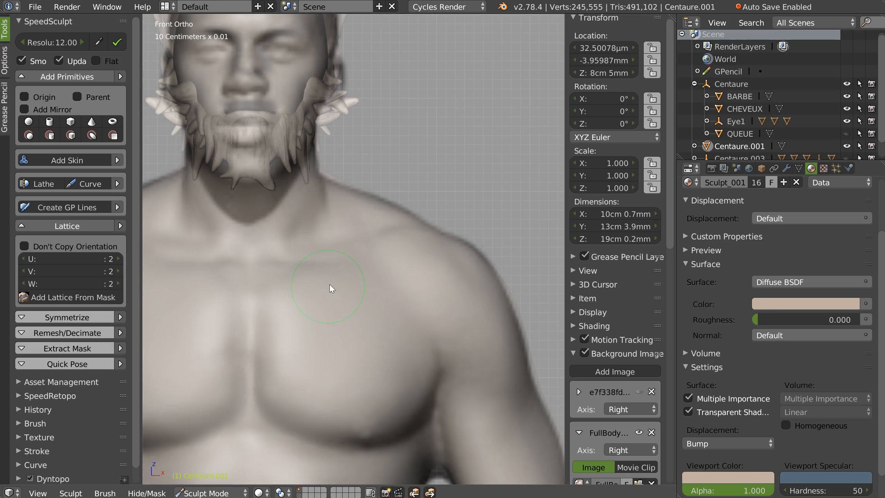
{"action": "key", "text": "f"}
{"action": "left_click", "coordinate": [360, 272]}
{"action": "key", "text": "w"}
{"action": "left_click", "coordinate": [306, 237]}
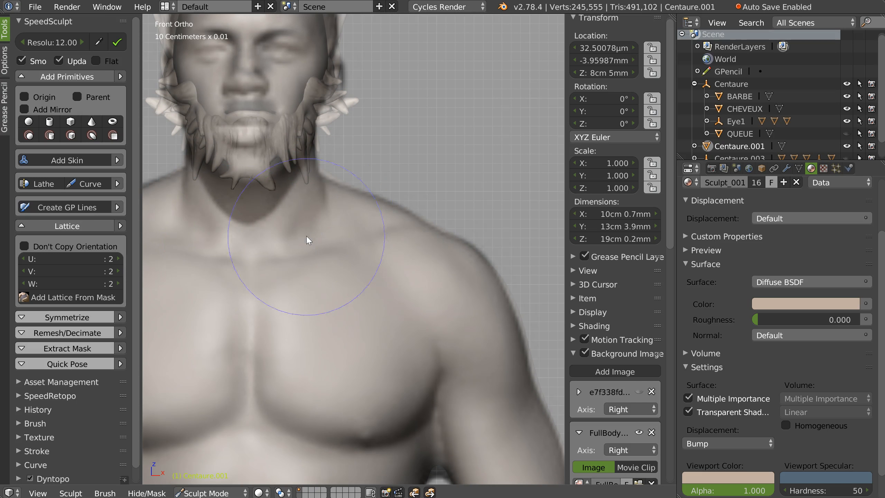
{"action": "key", "text": "f"}
{"action": "left_click", "coordinate": [282, 232]}
{"action": "mouse_move", "coordinate": [321, 214]}
{"action": "left_mouse_down"}
{"action": "mouse_move", "coordinate": [299, 229]}
{"action": "mouse_move", "coordinate": [327, 183]}
{"action": "mouse_move", "coordinate": [356, 216]}
{"action": "mouse_move", "coordinate": [384, 276]}
{"action": "mouse_move", "coordinate": [399, 231]}
{"action": "left_mouse_up"}
Sculpt the side neck muscle running down to the collarbone and the pit at its inner end
{"action": "scroll", "coordinate": [430, 253], "scroll_direction": "down", "scroll_amount": 4}
{"action": "mouse_move", "coordinate": [373, 303]}
{"action": "middle_mouse_down"}
{"action": "mouse_move", "coordinate": [411, 246]}
{"action": "mouse_move", "coordinate": [446, 227]}
{"action": "mouse_move", "coordinate": [380, 243]}
{"action": "mouse_move", "coordinate": [354, 200]}
{"action": "middle_mouse_up"}
{"action": "scroll", "coordinate": [362, 167], "scroll_direction": "down", "scroll_amount": 3}
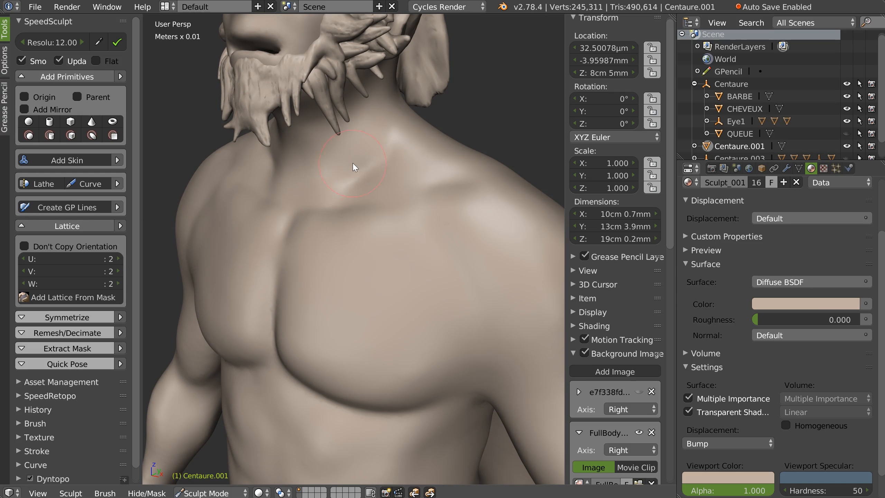
{"action": "middle_click_drag", "start_coordinate": [353, 180], "coordinate": [382, 131]}
{"action": "scroll", "coordinate": [327, 180], "scroll_direction": "up", "scroll_amount": 3}
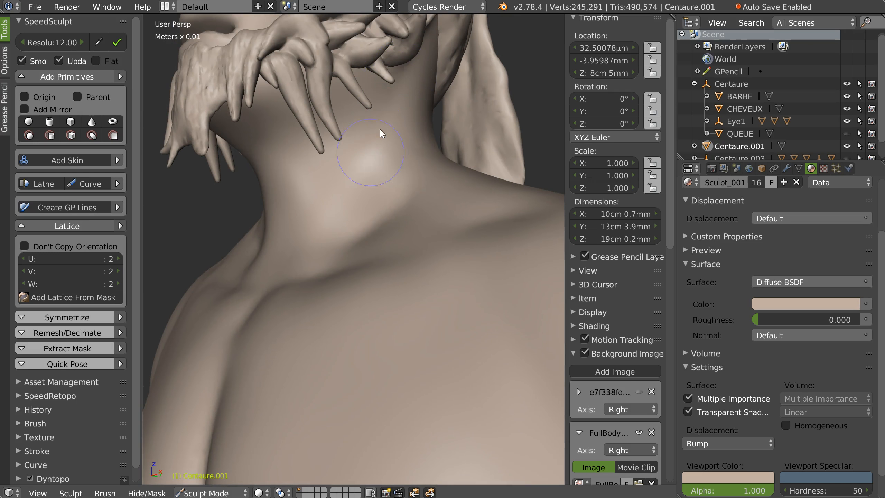
{"action": "left_click_drag", "start_coordinate": [363, 166], "coordinate": [324, 207]}
{"action": "mouse_move", "coordinate": [323, 207]}
{"action": "middle_mouse_down"}
{"action": "mouse_move", "coordinate": [364, 201]}
{"action": "mouse_move", "coordinate": [360, 166]}
{"action": "middle_mouse_up"}
{"action": "mouse_move", "coordinate": [321, 259]}
{"action": "middle_mouse_down"}
{"action": "mouse_move", "coordinate": [295, 269]}
{"action": "mouse_move", "coordinate": [309, 274]}
{"action": "middle_mouse_up"}
{"action": "mouse_move", "coordinate": [278, 303]}
{"action": "left_mouse_down"}
{"action": "mouse_move", "coordinate": [312, 204]}
{"action": "mouse_move", "coordinate": [285, 299]}
{"action": "left_mouse_up"}
{"action": "middle_click_drag", "start_coordinate": [329, 243], "coordinate": [310, 201]}
{"action": "left_click_drag", "start_coordinate": [310, 201], "coordinate": [294, 245]}
{"action": "mouse_move", "coordinate": [294, 244]}
{"action": "middle_mouse_down"}
{"action": "mouse_move", "coordinate": [297, 230]}
{"action": "mouse_move", "coordinate": [380, 267]}
{"action": "middle_mouse_up"}
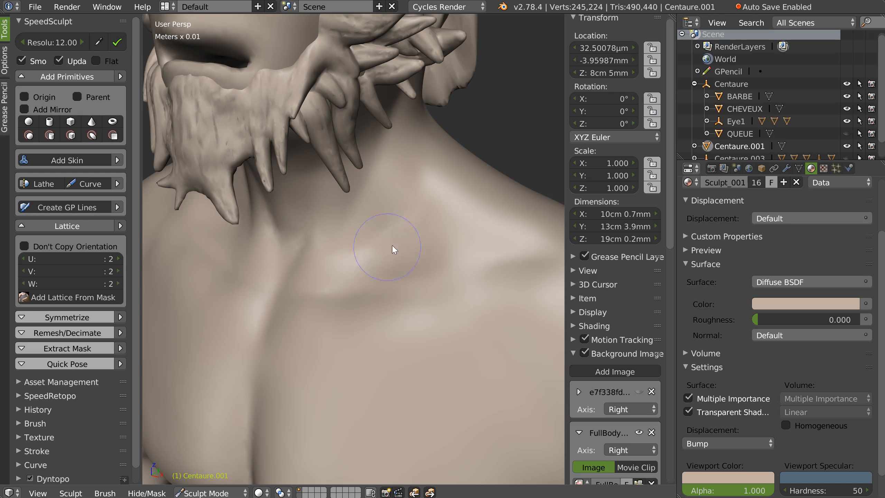
Deepen the hollow above the collarbone, adjusting the brush strength and enlarging the brush
{"action": "mouse_move", "coordinate": [450, 262]}
{"action": "left_mouse_down", "text": "ctrl"}
{"action": "mouse_move", "coordinate": [416, 251]}
{"action": "mouse_move", "coordinate": [468, 257]}
{"action": "mouse_move", "coordinate": [450, 254]}
{"action": "left_mouse_up", "text": "ctrl"}
{"action": "middle_click_drag", "start_coordinate": [401, 243], "coordinate": [425, 251]}
{"action": "mouse_move", "coordinate": [426, 251]}
{"action": "left_mouse_down"}
{"action": "mouse_move", "coordinate": [356, 292]}
{"action": "mouse_move", "coordinate": [404, 260]}
{"action": "mouse_move", "coordinate": [392, 279]}
{"action": "mouse_move", "coordinate": [399, 297]}
{"action": "mouse_move", "coordinate": [436, 267]}
{"action": "mouse_move", "coordinate": [407, 309]}
{"action": "mouse_move", "coordinate": [417, 244]}
{"action": "left_mouse_up"}
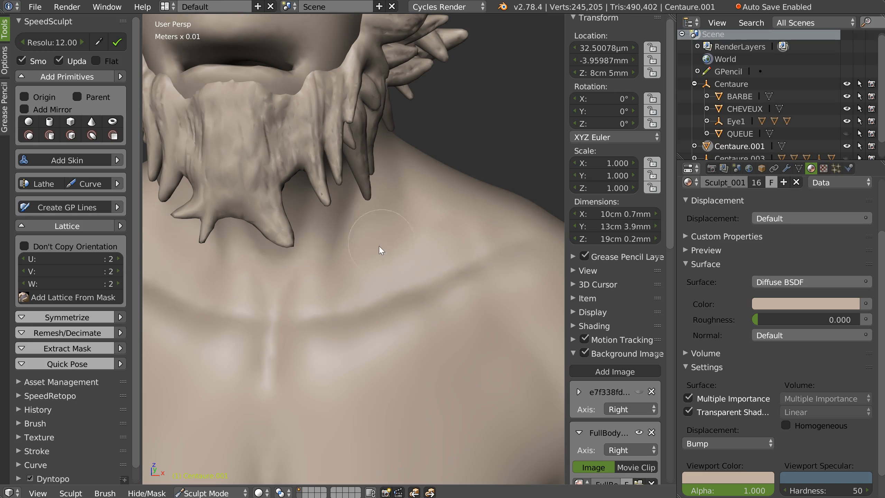
{"action": "key", "text": "shift+f"}
{"action": "left_click", "coordinate": [376, 285]}
{"action": "key", "text": "f"}
{"action": "left_click", "coordinate": [392, 278]}
{"action": "left_click_drag", "start_coordinate": [391, 243], "coordinate": [426, 258], "text": "ctrl"}
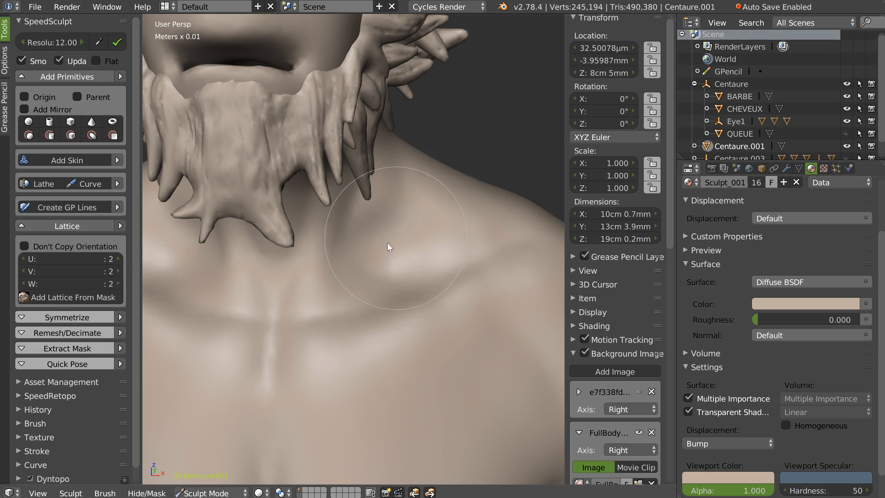
Resize the brush and smooth the sides of the neck and the transition into the collarbone hollow
{"action": "mouse_move", "coordinate": [388, 166]}
{"action": "middle_mouse_down"}
{"action": "mouse_move", "coordinate": [375, 239]}
{"action": "mouse_move", "coordinate": [412, 173]}
{"action": "mouse_move", "coordinate": [375, 217]}
{"action": "middle_mouse_up"}
{"action": "key", "text": "w"}
{"action": "mouse_move", "coordinate": [415, 186]}
{"action": "middle_mouse_down", "text": "shift"}
{"action": "mouse_move", "coordinate": [407, 208]}
{"action": "mouse_move", "coordinate": [354, 201]}
{"action": "mouse_move", "coordinate": [394, 211]}
{"action": "mouse_move", "coordinate": [380, 189]}
{"action": "middle_mouse_up", "text": "shift"}
{"action": "key", "text": "f"}
{"action": "left_click", "coordinate": [397, 191]}
{"action": "mouse_move", "coordinate": [375, 267]}
{"action": "middle_mouse_down"}
{"action": "mouse_move", "coordinate": [390, 249]}
{"action": "mouse_move", "coordinate": [349, 224]}
{"action": "middle_mouse_up"}
{"action": "mouse_move", "coordinate": [338, 272]}
{"action": "middle_mouse_down"}
{"action": "mouse_move", "coordinate": [346, 194]}
{"action": "mouse_move", "coordinate": [315, 218]}
{"action": "middle_mouse_up"}
{"action": "mouse_move", "coordinate": [393, 152]}
{"action": "left_mouse_down", "text": "shift"}
{"action": "mouse_move", "coordinate": [370, 174]}
{"action": "mouse_move", "coordinate": [354, 221]}
{"action": "mouse_move", "coordinate": [382, 156]}
{"action": "mouse_move", "coordinate": [363, 205]}
{"action": "left_mouse_up", "text": "shift"}
{"action": "mouse_move", "coordinate": [363, 205]}
{"action": "middle_mouse_down"}
{"action": "mouse_move", "coordinate": [384, 206]}
{"action": "mouse_move", "coordinate": [371, 130]}
{"action": "middle_mouse_up"}
{"action": "scroll", "coordinate": [384, 207], "scroll_direction": "down", "scroll_amount": 5}
{"action": "scroll", "coordinate": [382, 231], "scroll_direction": "up", "scroll_amount": 5}
{"action": "mouse_move", "coordinate": [370, 131]}
{"action": "left_mouse_down", "text": "shift"}
{"action": "mouse_move", "coordinate": [364, 204]}
{"action": "mouse_move", "coordinate": [406, 274]}
{"action": "left_mouse_up", "text": "shift"}
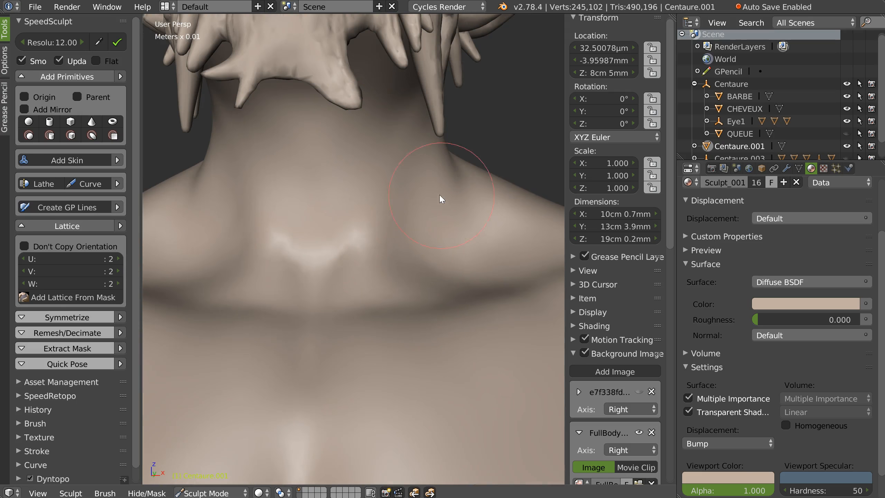
Define the inner ends of the collarbones and the throat notch with adjusted brush size and strength
{"action": "middle_click_drag", "start_coordinate": [415, 275], "coordinate": [415, 297]}
{"action": "key", "text": "f"}
{"action": "left_click", "coordinate": [424, 278]}
{"action": "mouse_move", "coordinate": [421, 274]}
{"action": "left_mouse_down"}
{"action": "mouse_move", "coordinate": [406, 287]}
{"action": "mouse_move", "coordinate": [463, 276]}
{"action": "mouse_move", "coordinate": [408, 295]}
{"action": "left_mouse_up"}
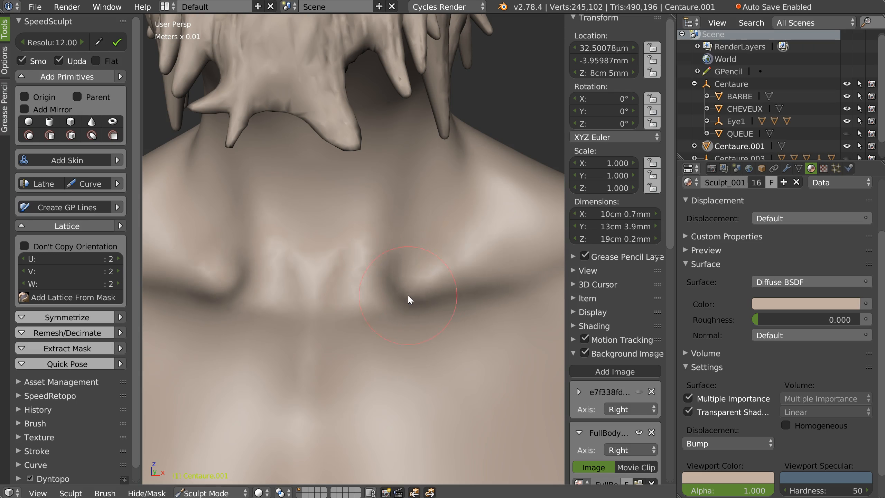
{"action": "key", "text": "shift+f"}
{"action": "left_click", "coordinate": [431, 295]}
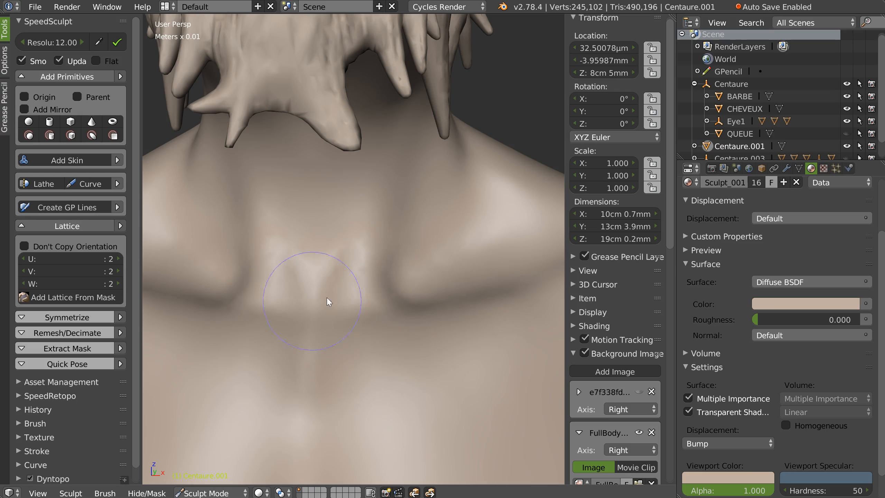
{"action": "left_click", "coordinate": [304, 319]}
{"action": "left_click_drag", "start_coordinate": [319, 318], "coordinate": [345, 261]}
{"action": "mouse_move", "coordinate": [383, 241]}
{"action": "middle_mouse_down"}
{"action": "mouse_move", "coordinate": [423, 204]}
{"action": "mouse_move", "coordinate": [445, 147]}
{"action": "middle_mouse_up"}
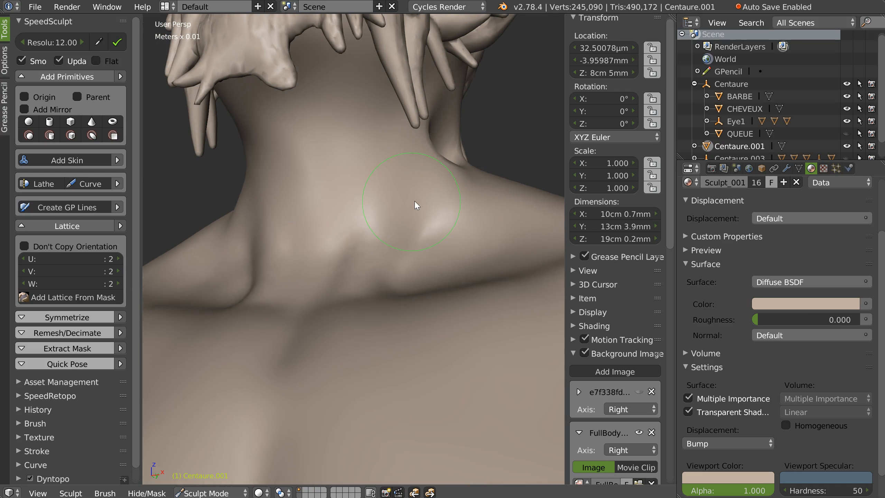
Maximize the 3D view and hide its properties region to enlarge the sculpting area around the neck
{"action": "key", "text": "shift+space"}
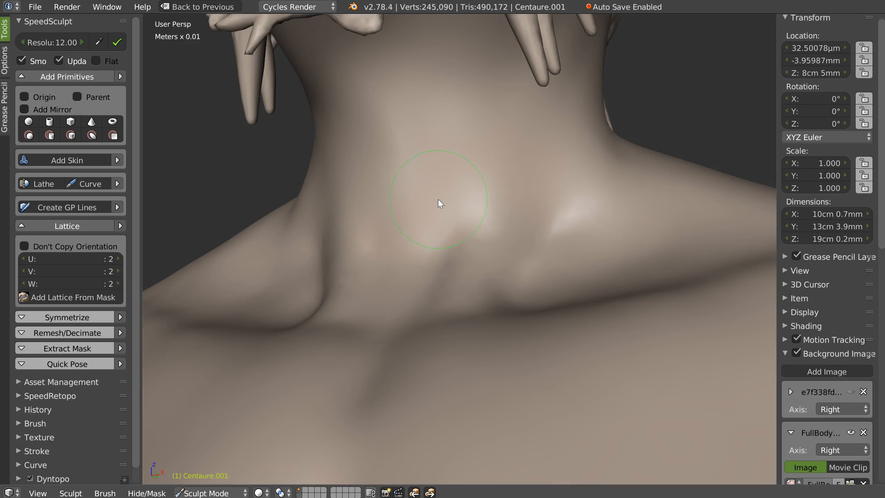
{"action": "scroll", "coordinate": [522, 209], "scroll_direction": "down", "scroll_amount": 5}
{"action": "middle_click_drag", "start_coordinate": [558, 178], "coordinate": [511, 175], "text": "shift"}
{"action": "key", "text": "n"}
{"action": "scroll", "coordinate": [559, 174], "scroll_direction": "up", "scroll_amount": 2}
{"action": "mouse_move", "coordinate": [554, 157]}
{"action": "middle_mouse_down", "text": "shift"}
{"action": "mouse_move", "coordinate": [497, 198]}
{"action": "mouse_move", "coordinate": [492, 212]}
{"action": "mouse_move", "coordinate": [420, 221]}
{"action": "middle_mouse_up", "text": "shift"}
{"action": "key", "text": "w"}
{"action": "left_click", "coordinate": [495, 222]}
{"action": "middle_click_drag", "start_coordinate": [488, 218], "coordinate": [412, 211]}
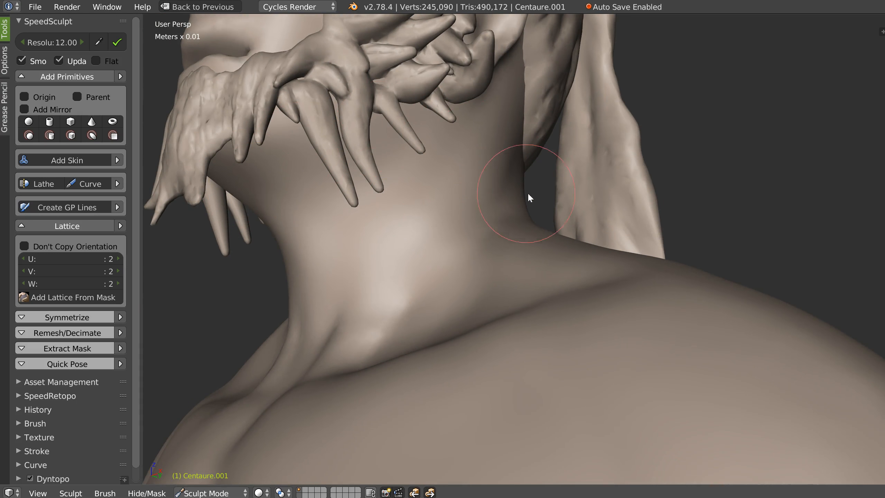
Hide the BARBE and CHEVEUX objects to expose the neck and head, keeping the 3D view maximized
{"action": "key", "text": "ctrl+Up"}
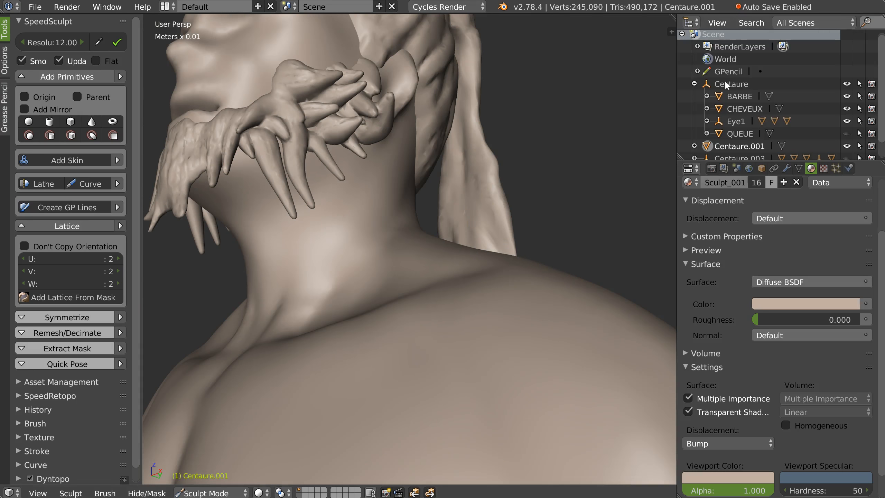
{"action": "left_click", "coordinate": [846, 96]}
{"action": "left_click", "coordinate": [846, 108]}
{"action": "middle_click_drag", "start_coordinate": [488, 216], "coordinate": [375, 211]}
{"action": "scroll", "coordinate": [404, 212], "scroll_direction": "up", "scroll_amount": 1}
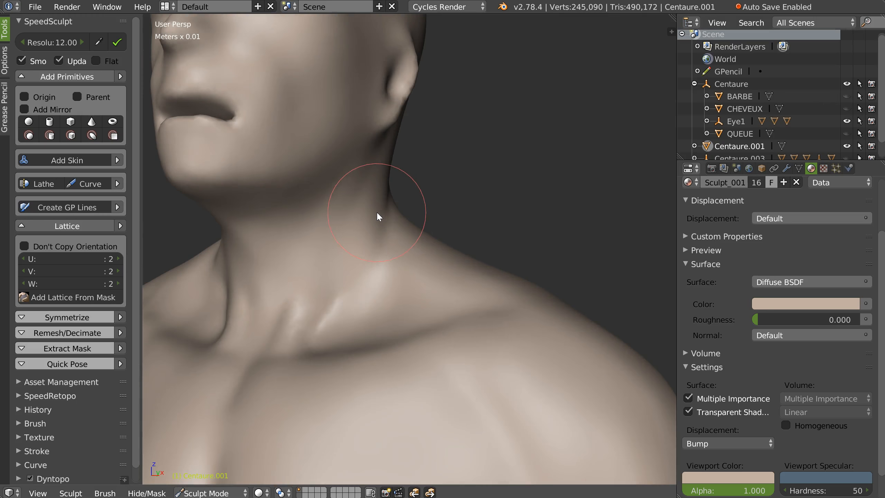
{"action": "key", "text": "ctrl+Up"}
Sculpt the neck muscle from behind the ear down toward the collarbone and smooth the area under the jaw
{"action": "scroll", "coordinate": [458, 219], "scroll_direction": "down", "scroll_amount": 3}
{"action": "middle_click_drag", "start_coordinate": [458, 221], "coordinate": [397, 208]}
{"action": "scroll", "coordinate": [465, 132], "scroll_direction": "up", "scroll_amount": 2}
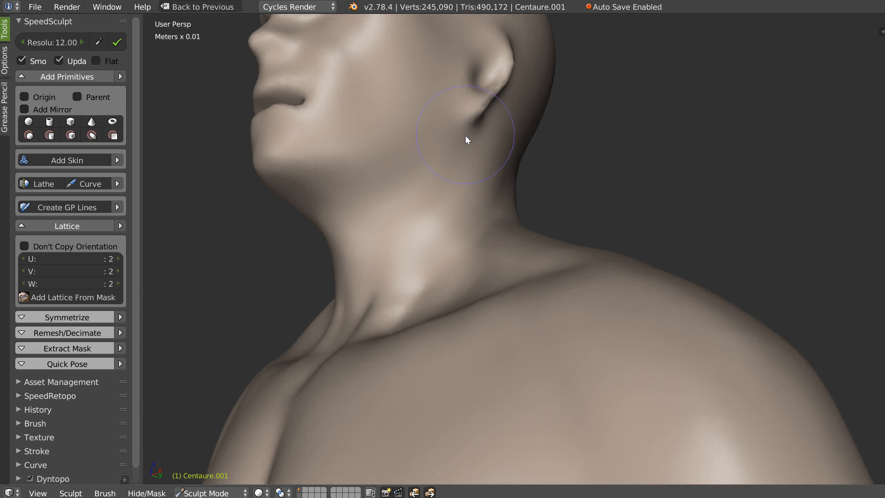
{"action": "mouse_move", "coordinate": [467, 129]}
{"action": "left_mouse_down"}
{"action": "mouse_move", "coordinate": [405, 187]}
{"action": "mouse_move", "coordinate": [447, 150]}
{"action": "mouse_move", "coordinate": [245, 196]}
{"action": "mouse_move", "coordinate": [401, 190]}
{"action": "mouse_move", "coordinate": [340, 192]}
{"action": "mouse_move", "coordinate": [455, 166]}
{"action": "mouse_move", "coordinate": [384, 253]}
{"action": "left_mouse_up"}
{"action": "middle_click_drag", "start_coordinate": [374, 264], "coordinate": [453, 206]}
{"action": "scroll", "coordinate": [432, 204], "scroll_direction": "down", "scroll_amount": 2}
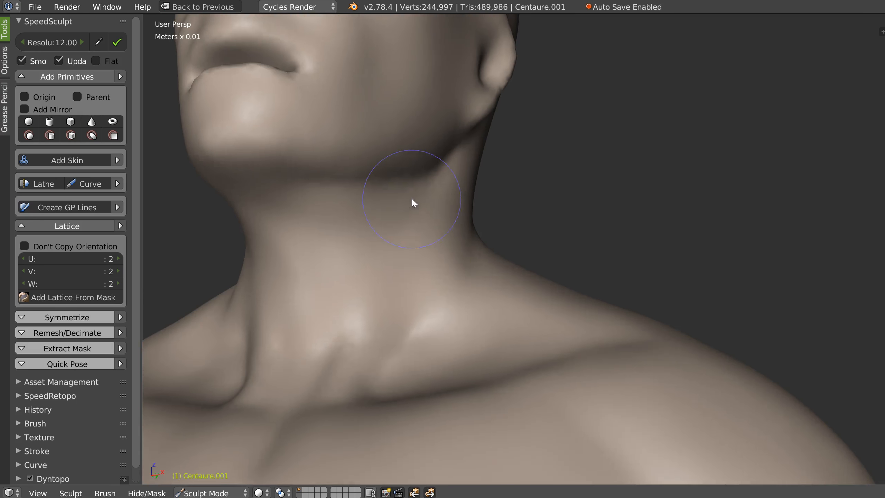
{"action": "left_click_drag", "start_coordinate": [427, 190], "coordinate": [371, 271]}
{"action": "scroll", "coordinate": [433, 216], "scroll_direction": "up", "scroll_amount": 2}
{"action": "mouse_move", "coordinate": [431, 211]}
{"action": "left_mouse_down"}
{"action": "mouse_move", "coordinate": [366, 272]}
{"action": "mouse_move", "coordinate": [395, 226]}
{"action": "left_mouse_up"}
{"action": "middle_click_drag", "start_coordinate": [395, 225], "coordinate": [358, 223]}
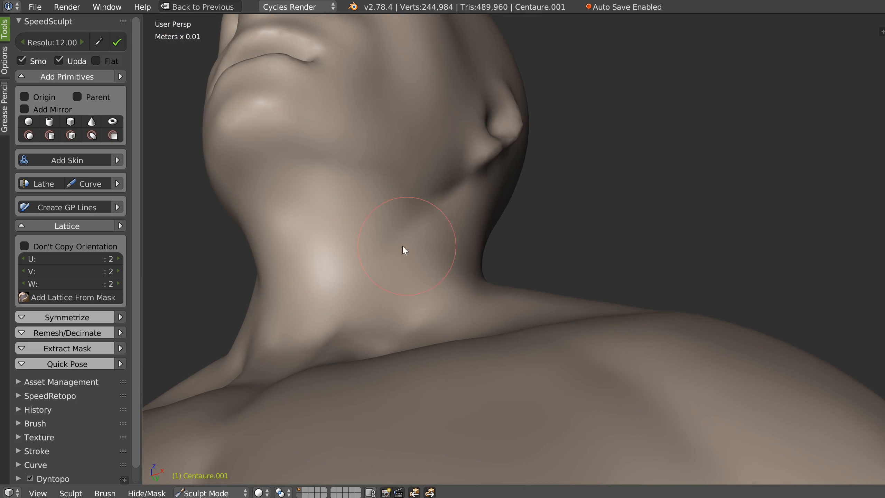
{"action": "mouse_move", "coordinate": [319, 194]}
{"action": "left_mouse_down", "text": "shift"}
{"action": "mouse_move", "coordinate": [365, 212]}
{"action": "mouse_move", "coordinate": [363, 237]}
{"action": "mouse_move", "coordinate": [405, 221]}
{"action": "left_mouse_up", "text": "shift"}
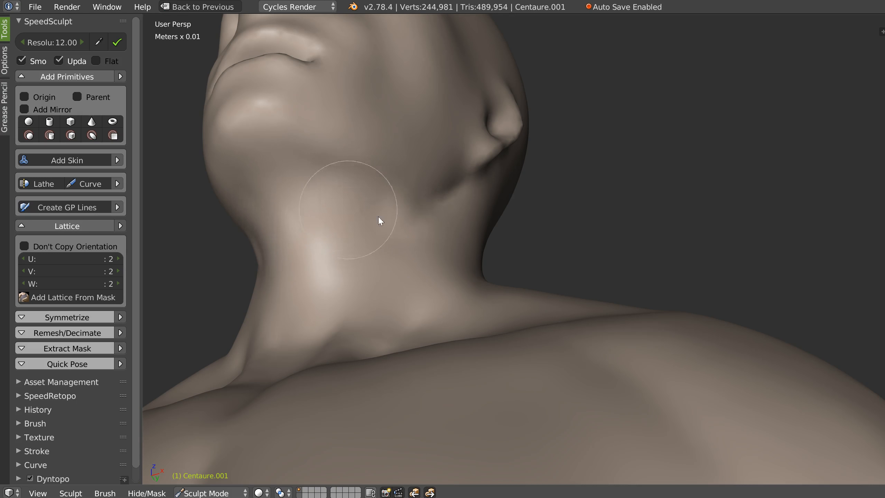
{"action": "middle_click_drag", "start_coordinate": [417, 217], "coordinate": [295, 267]}
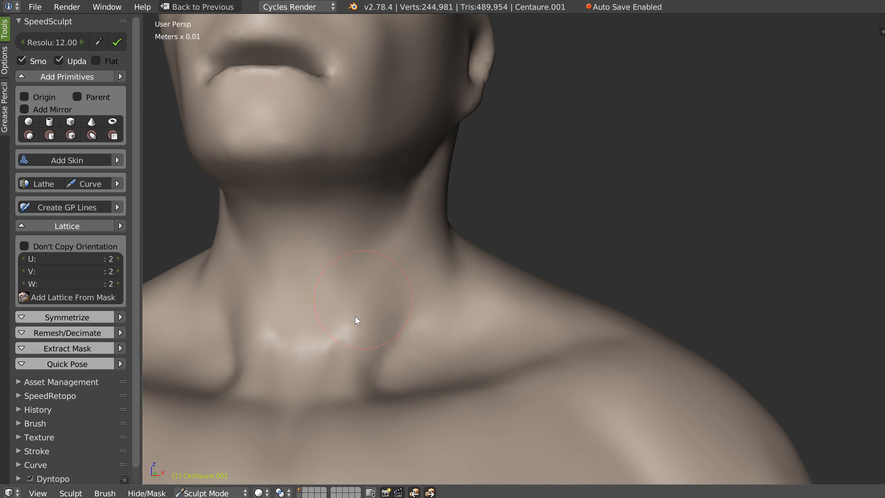
Shape the lower tendons of the neck muscles where they meet the throat notch
{"action": "left_click_drag", "start_coordinate": [381, 247], "coordinate": [333, 331]}
{"action": "left_click_drag", "start_coordinate": [349, 260], "coordinate": [323, 327]}
{"action": "mouse_move", "coordinate": [323, 279]}
{"action": "left_mouse_down"}
{"action": "mouse_move", "coordinate": [292, 373]}
{"action": "mouse_move", "coordinate": [299, 394]}
{"action": "mouse_move", "coordinate": [336, 331]}
{"action": "left_mouse_up"}
Refine the front throat contour and the side of the neck from a profile view with an enlarged brush
{"action": "mouse_move", "coordinate": [443, 296]}
{"action": "middle_mouse_down"}
{"action": "mouse_move", "coordinate": [370, 284]}
{"action": "mouse_move", "coordinate": [381, 289]}
{"action": "middle_mouse_up"}
{"action": "key", "text": "f"}
{"action": "left_click", "coordinate": [372, 318]}
{"action": "mouse_move", "coordinate": [330, 324]}
{"action": "left_mouse_down", "text": "shift"}
{"action": "mouse_move", "coordinate": [330, 276]}
{"action": "mouse_move", "coordinate": [326, 320]}
{"action": "left_mouse_up", "text": "shift"}
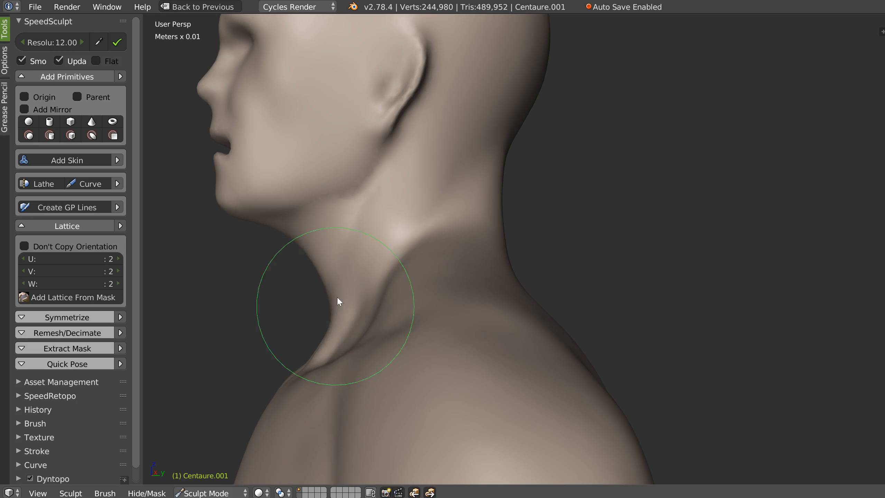
{"action": "middle_click_drag", "start_coordinate": [422, 266], "coordinate": [442, 261]}
{"action": "mouse_move", "coordinate": [442, 259]}
{"action": "left_mouse_down"}
{"action": "mouse_move", "coordinate": [465, 250]}
{"action": "mouse_move", "coordinate": [453, 272]}
{"action": "mouse_move", "coordinate": [429, 269]}
{"action": "mouse_move", "coordinate": [487, 260]}
{"action": "left_mouse_up"}
{"action": "middle_click_drag", "start_coordinate": [468, 233], "coordinate": [538, 259]}
{"action": "middle_click_drag", "start_coordinate": [424, 288], "coordinate": [433, 237], "text": "ctrl"}
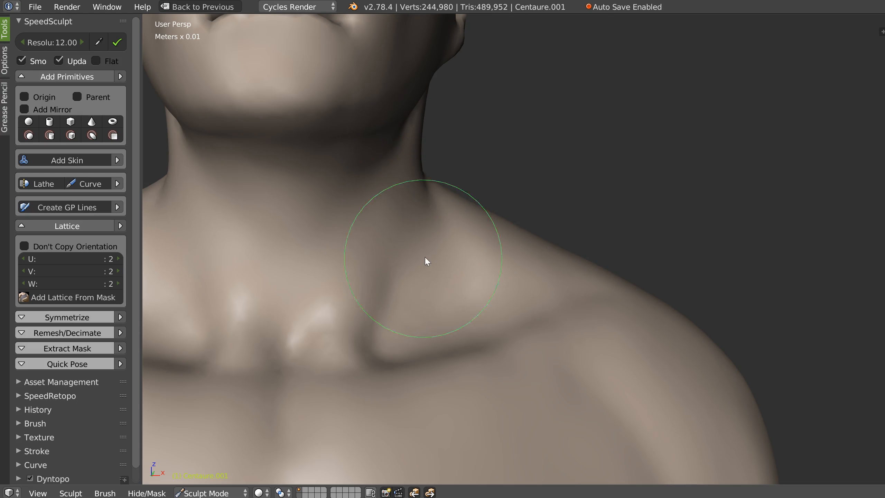
{"action": "scroll", "coordinate": [404, 317], "scroll_direction": "down", "scroll_amount": 6}
{"action": "middle_click_drag", "start_coordinate": [406, 313], "coordinate": [428, 264]}
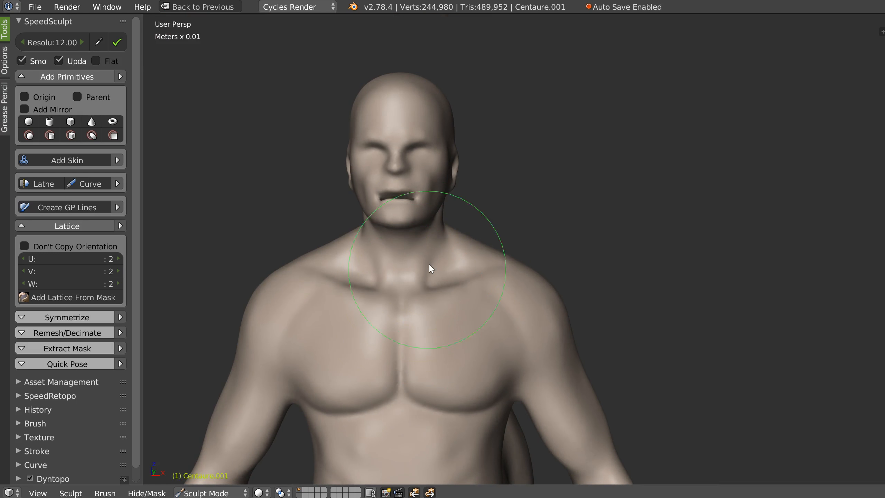
{"action": "key", "text": "super"}
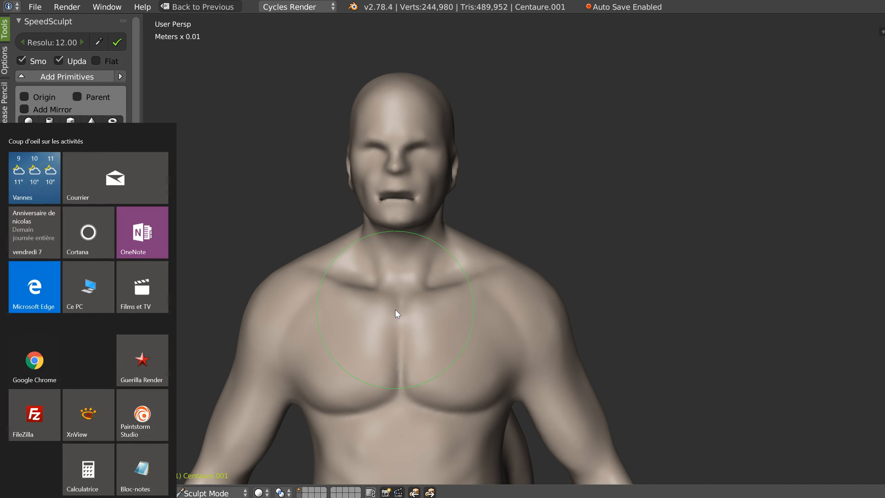
{"action": "key", "text": "super"}
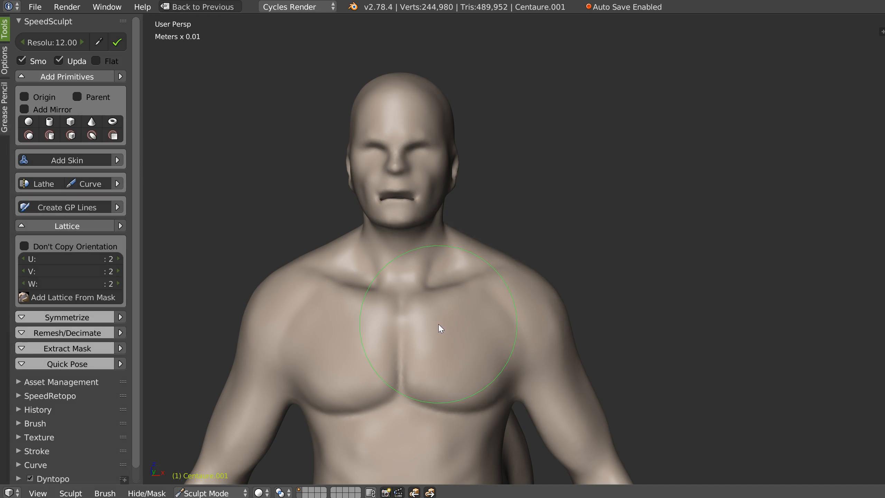
{"action": "key", "text": "super"}
{"action": "key", "text": "super"}
Save the sculpt file and set the view to the front of the bust
{"action": "key", "text": "ctrl+s"}
{"action": "left_click", "coordinate": [471, 287]}
{"action": "middle_click_drag", "start_coordinate": [550, 258], "coordinate": [494, 267]}
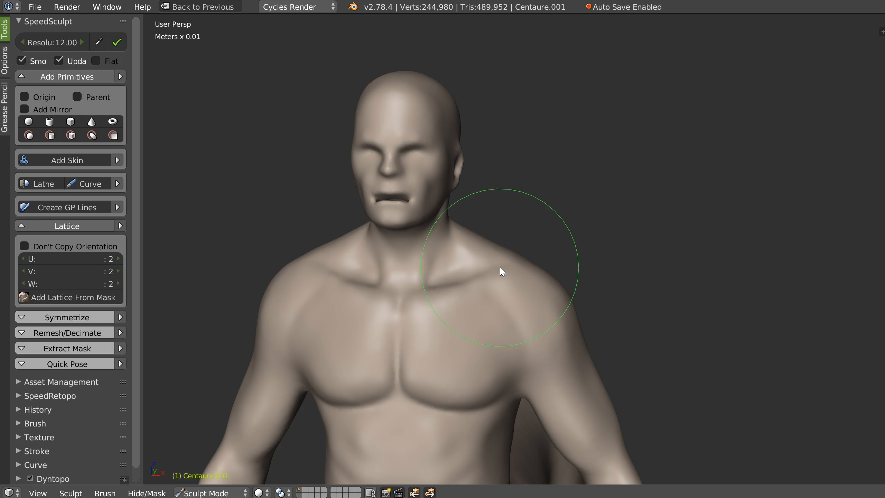
{"action": "key", "text": "KP_1"}
{"action": "key", "text": "w"}
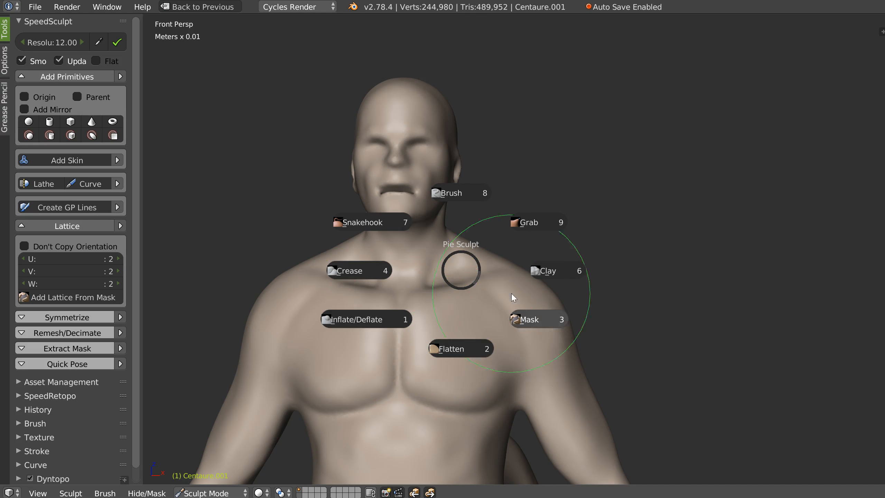
{"action": "left_click", "coordinate": [419, 203]}
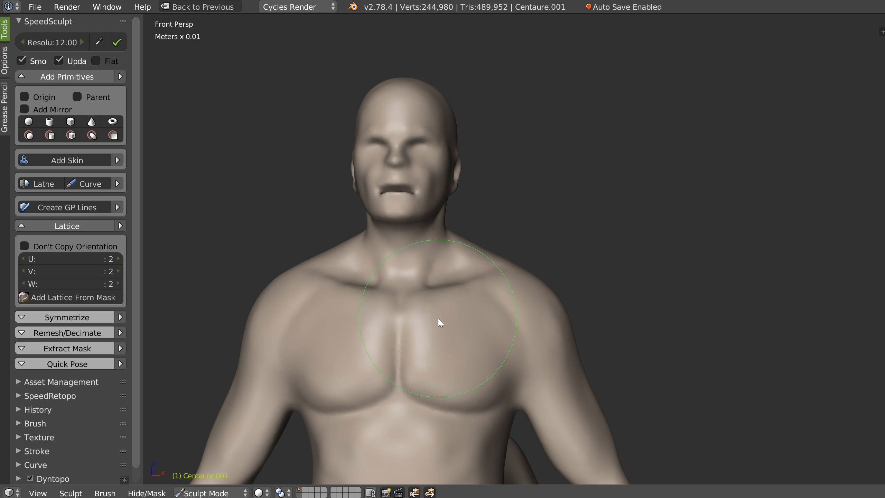
{"action": "key", "text": "ctrl+s"}
{"action": "left_click", "coordinate": [440, 316]}
Soften the base of the neck above the collarbones using the Smooth brush with an adjusted strength
{"action": "key", "text": "w"}
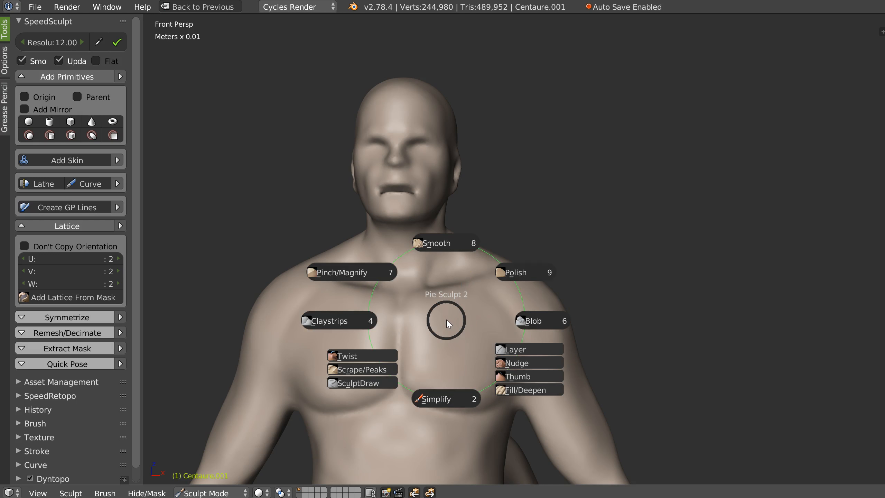
{"action": "left_click", "coordinate": [443, 247]}
{"action": "middle_click_drag", "start_coordinate": [430, 253], "coordinate": [431, 260]}
{"action": "scroll", "coordinate": [431, 260], "scroll_direction": "up", "scroll_amount": 4}
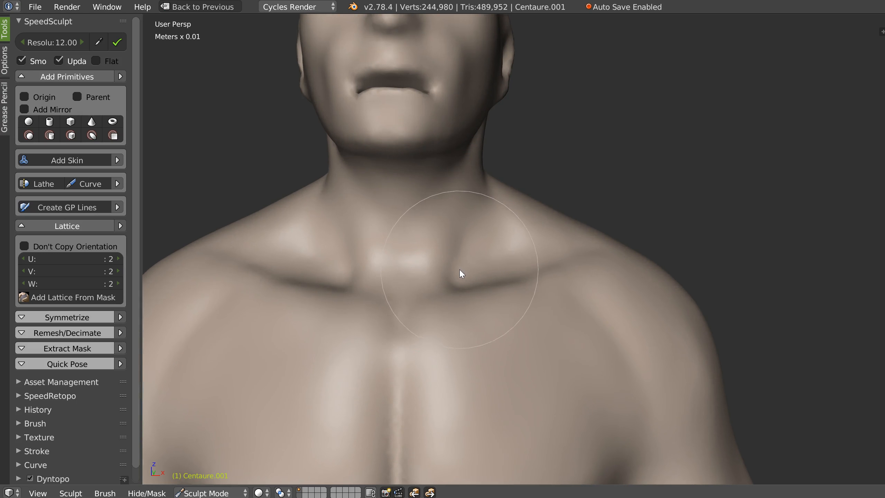
{"action": "key", "text": "shift+f"}
{"action": "left_click", "coordinate": [479, 270]}
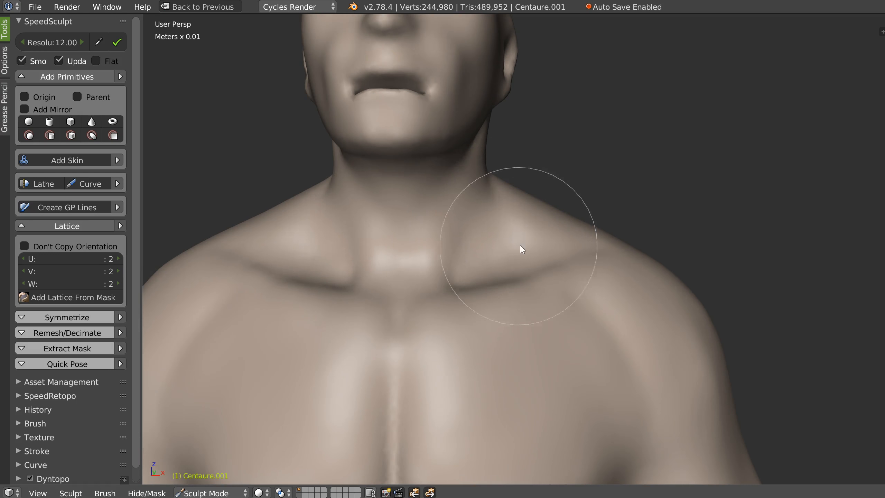
Define the lower edge of the collarbone with a stroke from the throat notch out toward the shoulder
{"action": "scroll", "coordinate": [561, 247], "scroll_direction": "down", "scroll_amount": 5}
{"action": "middle_click_drag", "start_coordinate": [523, 284], "coordinate": [490, 281]}
{"action": "scroll", "coordinate": [527, 243], "scroll_direction": "up", "scroll_amount": 2}
{"action": "middle_click_drag", "start_coordinate": [528, 243], "coordinate": [492, 273]}
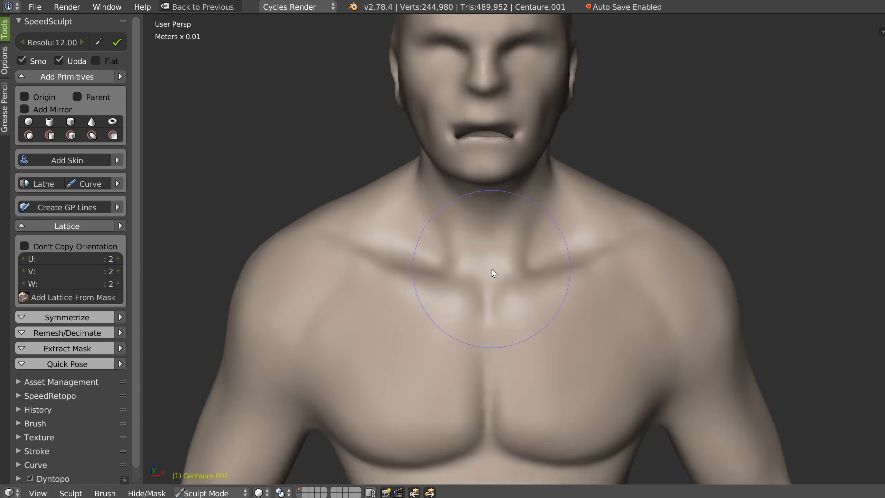
{"action": "scroll", "coordinate": [523, 257], "scroll_direction": "up", "scroll_amount": 5}
{"action": "mouse_move", "coordinate": [537, 265]}
{"action": "left_mouse_down"}
{"action": "mouse_move", "coordinate": [508, 269]}
{"action": "mouse_move", "coordinate": [570, 234]}
{"action": "mouse_move", "coordinate": [482, 303]}
{"action": "mouse_move", "coordinate": [574, 257]}
{"action": "mouse_move", "coordinate": [688, 249]}
{"action": "left_mouse_up"}
Shape the upper inner chest muscle below the collarbone with a resized brush and smooth its surface
{"action": "scroll", "coordinate": [687, 248], "scroll_direction": "down", "scroll_amount": 6}
{"action": "middle_click_drag", "start_coordinate": [588, 246], "coordinate": [526, 196], "text": "shift"}
{"action": "middle_click_drag", "start_coordinate": [614, 206], "coordinate": [511, 201]}
{"action": "mouse_move", "coordinate": [512, 202]}
{"action": "left_mouse_down"}
{"action": "mouse_move", "coordinate": [505, 234]}
{"action": "mouse_move", "coordinate": [516, 255]}
{"action": "left_mouse_up"}
{"action": "mouse_move", "coordinate": [515, 256]}
{"action": "middle_mouse_down"}
{"action": "mouse_move", "coordinate": [549, 211]}
{"action": "mouse_move", "coordinate": [536, 208]}
{"action": "middle_mouse_up"}
{"action": "key", "text": "f"}
{"action": "left_click", "coordinate": [531, 203]}
{"action": "mouse_move", "coordinate": [529, 199]}
{"action": "left_mouse_down"}
{"action": "mouse_move", "coordinate": [576, 205]}
{"action": "mouse_move", "coordinate": [569, 237]}
{"action": "left_mouse_up"}
{"action": "middle_click_drag", "start_coordinate": [569, 237], "coordinate": [578, 218]}
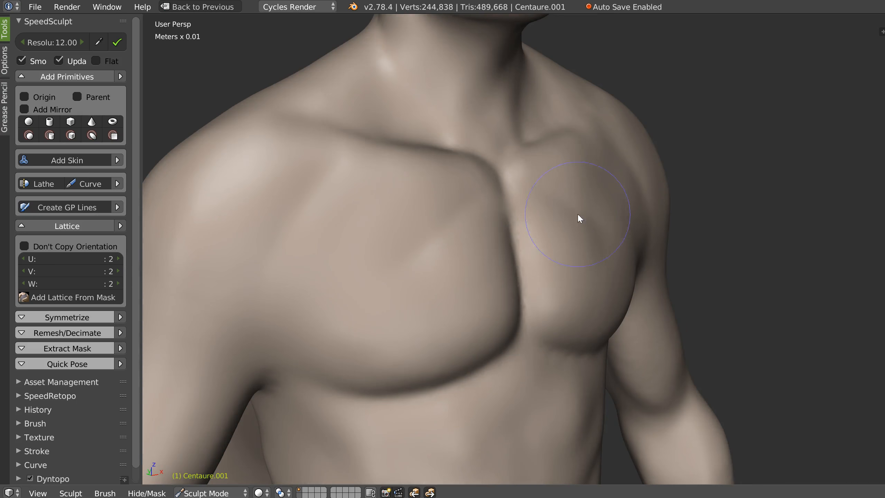
{"action": "mouse_move", "coordinate": [619, 251]}
{"action": "middle_mouse_down"}
{"action": "mouse_move", "coordinate": [540, 205]}
{"action": "mouse_move", "coordinate": [531, 175]}
{"action": "middle_mouse_up"}
{"action": "left_click_drag", "start_coordinate": [531, 175], "coordinate": [565, 211]}
{"action": "mouse_move", "coordinate": [584, 242]}
{"action": "left_mouse_down", "text": "shift"}
{"action": "mouse_move", "coordinate": [537, 237]}
{"action": "mouse_move", "coordinate": [593, 264]}
{"action": "left_mouse_up", "text": "shift"}
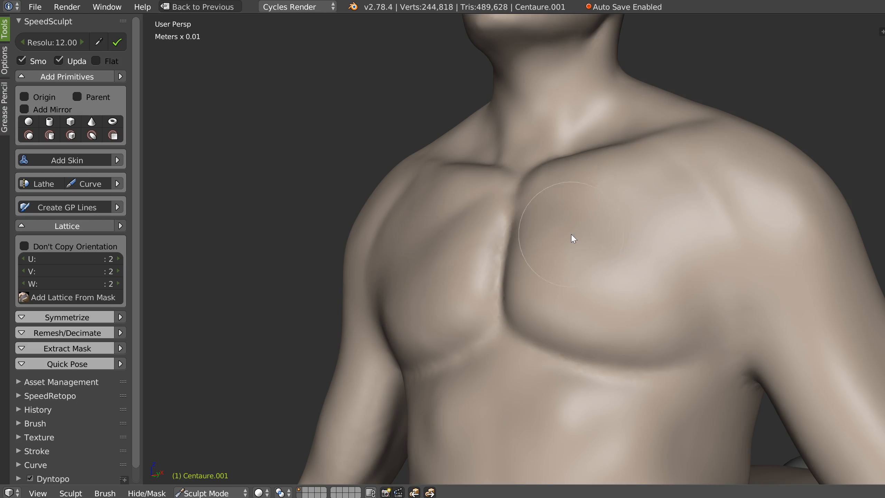
Refine the lower edge of the chest muscle toward the armpit with a different brush and smooth the transition
{"action": "key", "text": "w"}
{"action": "left_click", "coordinate": [658, 348]}
{"action": "mouse_move", "coordinate": [668, 343]}
{"action": "left_mouse_down"}
{"action": "mouse_move", "coordinate": [674, 347]}
{"action": "mouse_move", "coordinate": [689, 298]}
{"action": "mouse_move", "coordinate": [600, 320]}
{"action": "left_mouse_up"}
{"action": "mouse_move", "coordinate": [600, 320]}
{"action": "middle_mouse_down"}
{"action": "mouse_move", "coordinate": [610, 296]}
{"action": "mouse_move", "coordinate": [605, 282]}
{"action": "middle_mouse_up"}
{"action": "mouse_move", "coordinate": [607, 297]}
{"action": "left_mouse_down"}
{"action": "mouse_move", "coordinate": [685, 309]}
{"action": "mouse_move", "coordinate": [696, 292]}
{"action": "mouse_move", "coordinate": [721, 356]}
{"action": "mouse_move", "coordinate": [698, 363]}
{"action": "mouse_move", "coordinate": [706, 406]}
{"action": "mouse_move", "coordinate": [730, 382]}
{"action": "mouse_move", "coordinate": [705, 389]}
{"action": "mouse_move", "coordinate": [748, 342]}
{"action": "mouse_move", "coordinate": [672, 349]}
{"action": "left_mouse_up"}
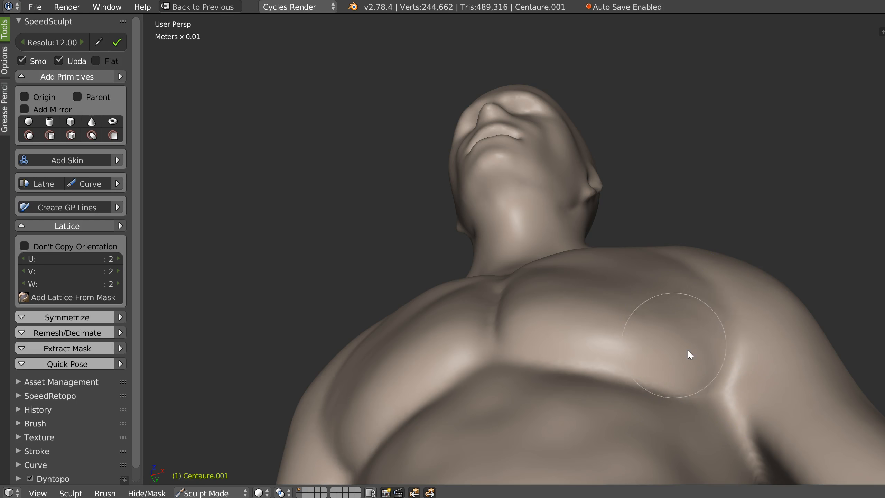
{"action": "mouse_move", "coordinate": [695, 293]}
{"action": "left_mouse_down", "text": "shift"}
{"action": "mouse_move", "coordinate": [674, 265]}
{"action": "mouse_move", "coordinate": [679, 275]}
{"action": "left_mouse_up", "text": "shift"}
{"action": "mouse_move", "coordinate": [655, 272]}
{"action": "middle_mouse_down"}
{"action": "mouse_move", "coordinate": [601, 246]}
{"action": "mouse_move", "coordinate": [550, 306]}
{"action": "mouse_move", "coordinate": [602, 188]}
{"action": "middle_mouse_up"}
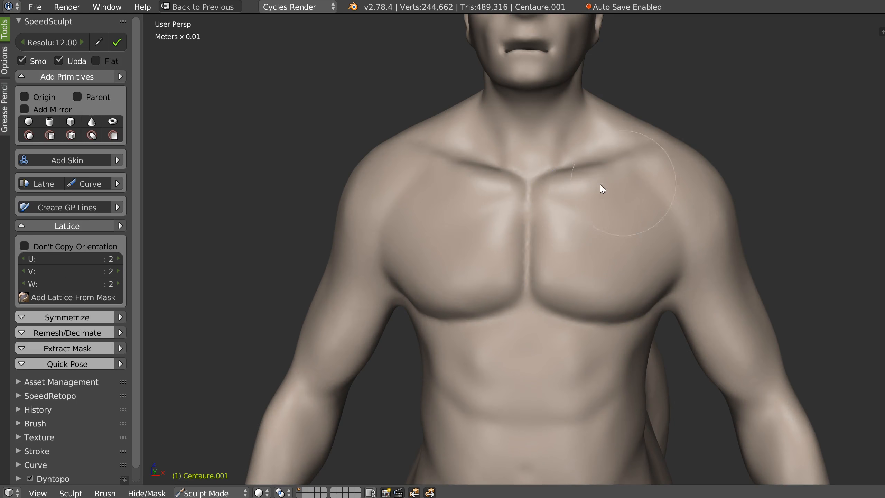
{"action": "scroll", "coordinate": [583, 180], "scroll_direction": "up", "scroll_amount": 6}
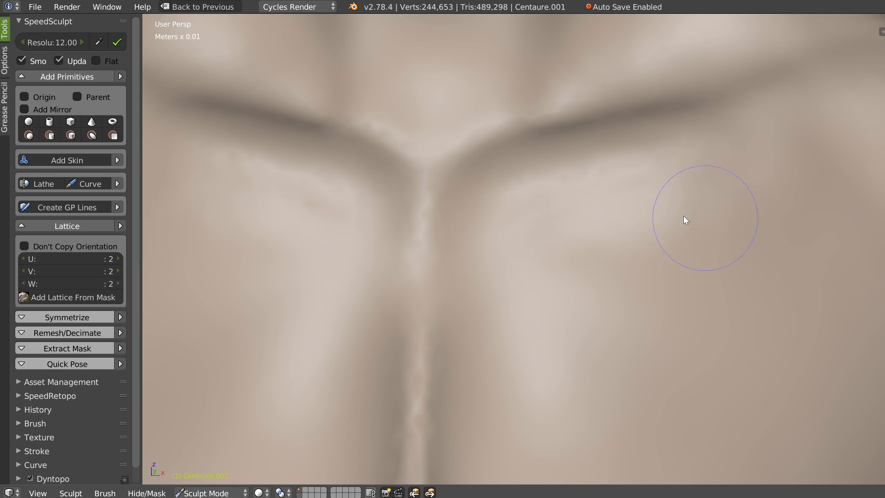
{"action": "scroll", "coordinate": [677, 226], "scroll_direction": "down", "scroll_amount": 7}
{"action": "mouse_move", "coordinate": [673, 234]}
{"action": "middle_mouse_down"}
{"action": "mouse_move", "coordinate": [662, 237]}
{"action": "mouse_move", "coordinate": [657, 223]}
{"action": "mouse_move", "coordinate": [678, 233]}
{"action": "mouse_move", "coordinate": [537, 229]}
{"action": "mouse_move", "coordinate": [626, 245]}
{"action": "mouse_move", "coordinate": [598, 231]}
{"action": "mouse_move", "coordinate": [585, 186]}
{"action": "mouse_move", "coordinate": [567, 231]}
{"action": "middle_mouse_up"}
Trace the upper abdominal and rib contours over the front reference image with a smaller brush
{"action": "key", "text": "KP_1"}
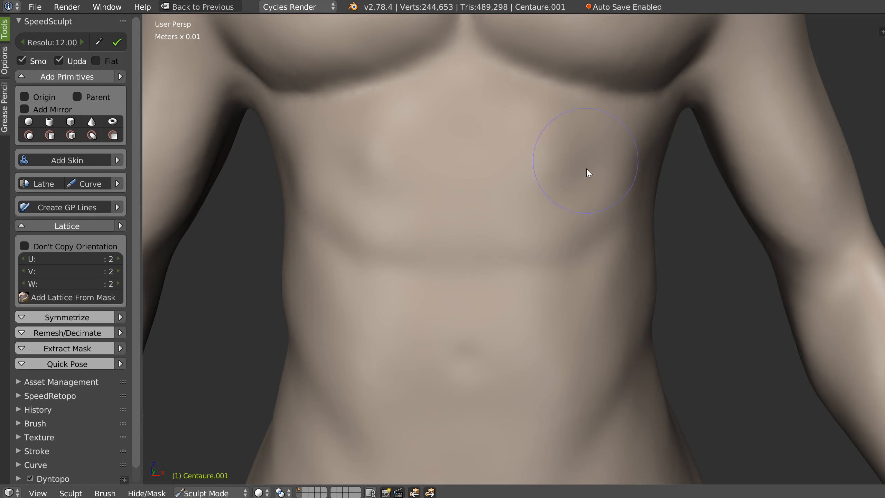
{"action": "scroll", "coordinate": [488, 187], "scroll_direction": "down", "scroll_amount": 3}
{"action": "scroll", "coordinate": [542, 192], "scroll_direction": "up", "scroll_amount": 4}
{"action": "key", "text": "f"}
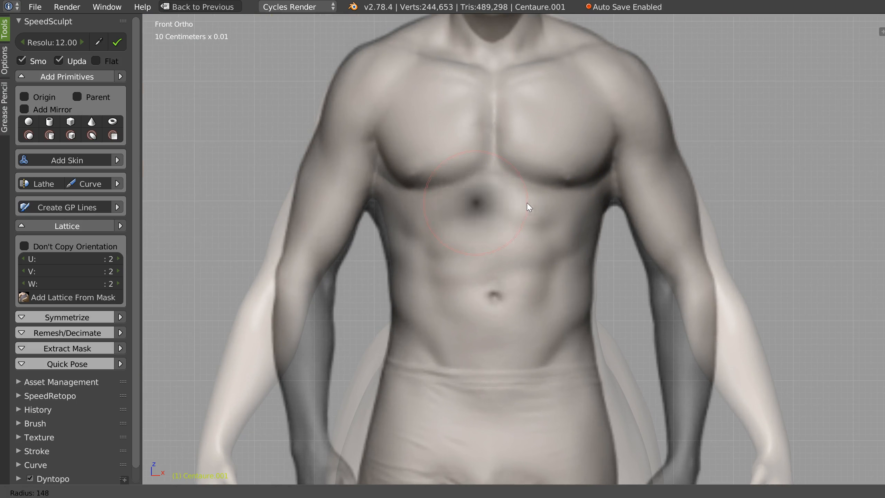
{"action": "left_click", "coordinate": [504, 205]}
{"action": "scroll", "coordinate": [526, 199], "scroll_direction": "up", "scroll_amount": 4}
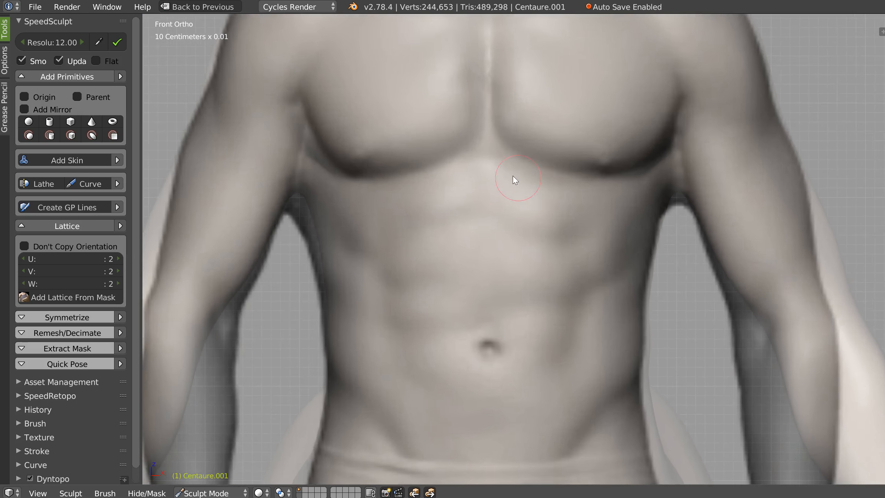
{"action": "mouse_move", "coordinate": [540, 202]}
{"action": "left_mouse_down"}
{"action": "mouse_move", "coordinate": [565, 224]}
{"action": "mouse_move", "coordinate": [581, 223]}
{"action": "left_mouse_up"}
{"action": "mouse_move", "coordinate": [650, 179]}
{"action": "left_mouse_down"}
{"action": "mouse_move", "coordinate": [614, 247]}
{"action": "mouse_move", "coordinate": [653, 216]}
{"action": "left_mouse_up"}
{"action": "mouse_move", "coordinate": [573, 280]}
{"action": "left_mouse_down"}
{"action": "mouse_move", "coordinate": [514, 334]}
{"action": "mouse_move", "coordinate": [589, 347]}
{"action": "mouse_move", "coordinate": [596, 302]}
{"action": "left_mouse_up"}
Carve the lower edge of the uppermost abdominal pair beneath the chest
{"action": "middle_click_drag", "start_coordinate": [596, 302], "coordinate": [526, 325]}
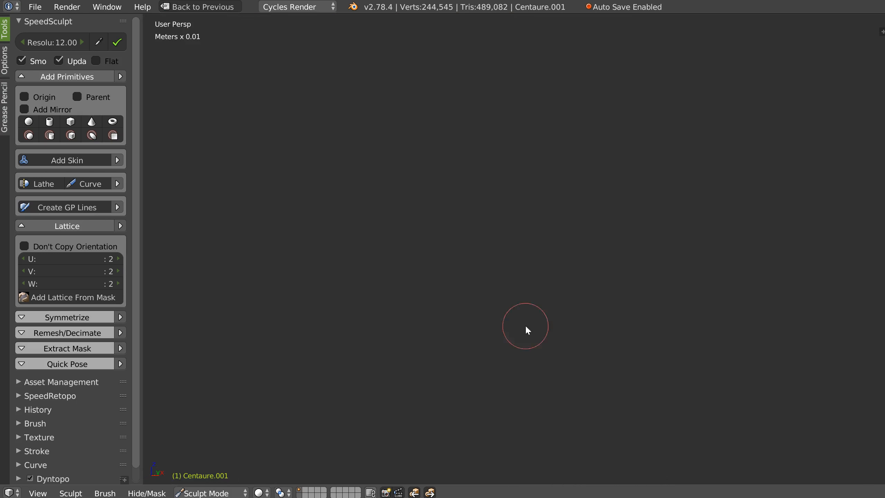
{"action": "scroll", "coordinate": [526, 326], "scroll_direction": "down", "scroll_amount": 6}
{"action": "mouse_move", "coordinate": [724, 236]}
{"action": "middle_mouse_down", "text": "shift"}
{"action": "mouse_move", "coordinate": [610, 246]}
{"action": "mouse_move", "coordinate": [577, 234]}
{"action": "middle_mouse_up", "text": "shift"}
{"action": "middle_click_drag", "start_coordinate": [441, 248], "coordinate": [507, 248]}
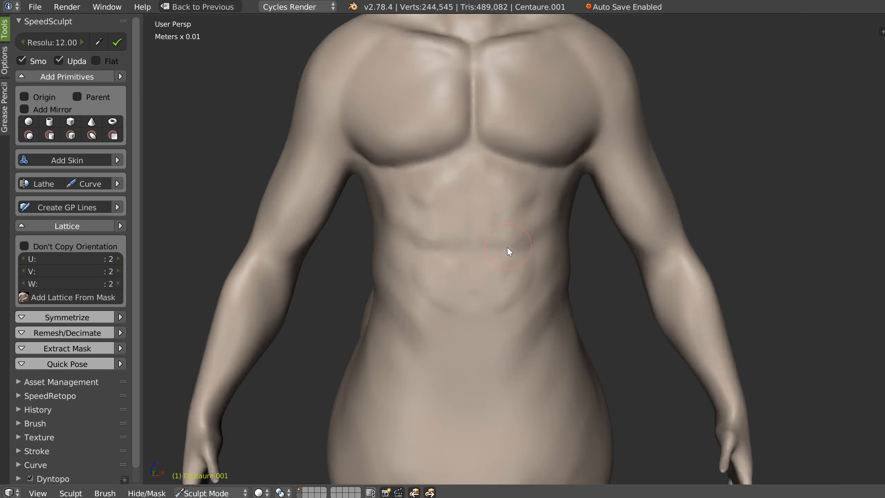
{"action": "scroll", "coordinate": [498, 244], "scroll_direction": "up", "scroll_amount": 2}
{"action": "scroll", "coordinate": [474, 189], "scroll_direction": "up", "scroll_amount": 3}
{"action": "scroll", "coordinate": [474, 183], "scroll_direction": "down", "scroll_amount": 3}
{"action": "mouse_move", "coordinate": [487, 181]}
{"action": "middle_mouse_down"}
{"action": "mouse_move", "coordinate": [466, 183]}
{"action": "mouse_move", "coordinate": [492, 172]}
{"action": "middle_mouse_up"}
{"action": "scroll", "coordinate": [463, 130], "scroll_direction": "up", "scroll_amount": 3}
{"action": "mouse_move", "coordinate": [456, 119]}
{"action": "left_mouse_down"}
{"action": "mouse_move", "coordinate": [458, 137]}
{"action": "mouse_move", "coordinate": [533, 183]}
{"action": "left_mouse_up"}
{"action": "mouse_move", "coordinate": [466, 148]}
{"action": "left_mouse_down"}
{"action": "mouse_move", "coordinate": [631, 184]}
{"action": "mouse_move", "coordinate": [596, 191]}
{"action": "left_mouse_up"}
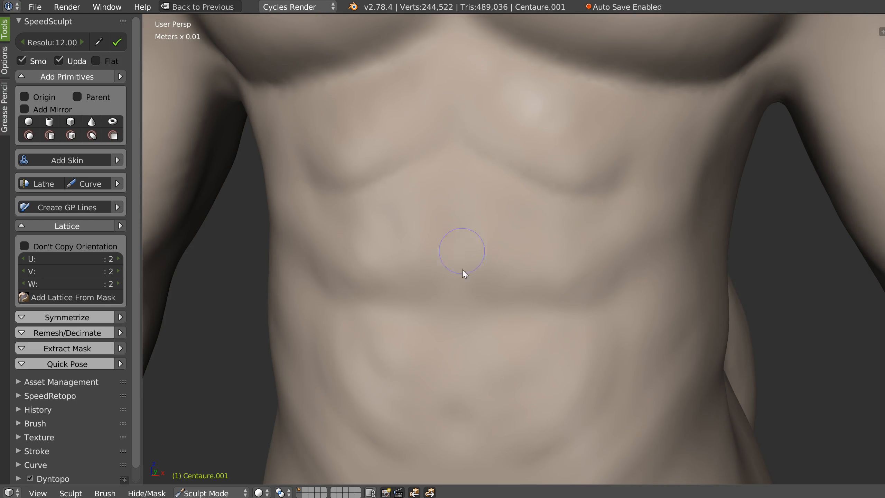
Carve the horizontal crease above the lower abdominals and the curved outer edges of the abdominal wall
{"action": "mouse_move", "coordinate": [480, 316]}
{"action": "left_mouse_down"}
{"action": "mouse_move", "coordinate": [597, 307]}
{"action": "mouse_move", "coordinate": [545, 315]}
{"action": "left_mouse_up"}
{"action": "middle_click_drag", "start_coordinate": [547, 318], "coordinate": [490, 254]}
{"action": "left_click", "coordinate": [483, 242]}
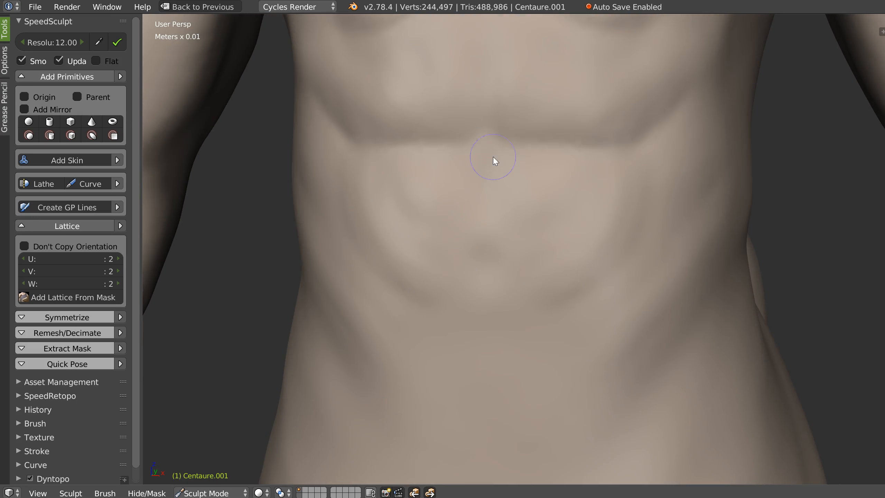
{"action": "left_click_drag", "start_coordinate": [640, 169], "coordinate": [631, 246]}
{"action": "left_click_drag", "start_coordinate": [645, 186], "coordinate": [601, 290]}
{"action": "left_click_drag", "start_coordinate": [643, 244], "coordinate": [592, 302]}
Smooth the abdominal blocks below the horizontal crease with a resized brush
{"action": "key", "text": "f"}
{"action": "left_click", "coordinate": [573, 240]}
{"action": "mouse_move", "coordinate": [527, 180]}
{"action": "left_mouse_down", "text": "shift"}
{"action": "mouse_move", "coordinate": [575, 263]}
{"action": "mouse_move", "coordinate": [618, 205]}
{"action": "mouse_move", "coordinate": [485, 258]}
{"action": "mouse_move", "coordinate": [529, 284]}
{"action": "mouse_move", "coordinate": [626, 233]}
{"action": "mouse_move", "coordinate": [636, 198]}
{"action": "left_mouse_up", "text": "shift"}
{"action": "mouse_move", "coordinate": [616, 153]}
{"action": "middle_mouse_down", "text": "shift"}
{"action": "mouse_move", "coordinate": [633, 202]}
{"action": "mouse_move", "coordinate": [617, 204]}
{"action": "middle_mouse_up", "text": "shift"}
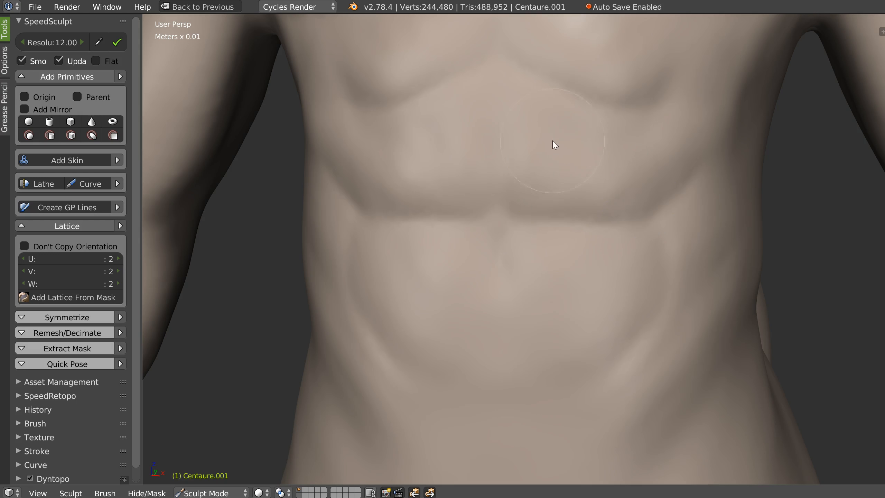
{"action": "mouse_move", "coordinate": [574, 82]}
{"action": "middle_mouse_down", "text": "shift"}
{"action": "mouse_move", "coordinate": [576, 163]}
{"action": "mouse_move", "coordinate": [584, 141]}
{"action": "mouse_move", "coordinate": [603, 145]}
{"action": "middle_mouse_up", "text": "shift"}
{"action": "mouse_move", "coordinate": [603, 145]}
{"action": "middle_mouse_down", "text": "ctrl"}
{"action": "mouse_move", "coordinate": [624, 166]}
{"action": "mouse_move", "coordinate": [596, 134]}
{"action": "mouse_move", "coordinate": [559, 134]}
{"action": "middle_mouse_up", "text": "ctrl"}
Add volume to the upper and middle abdominal blocks with a different, resized brush from a three-quarter view
{"action": "key", "text": "w"}
{"action": "left_click", "coordinate": [612, 136]}
{"action": "key", "text": "f"}
{"action": "left_click", "coordinate": [552, 125]}
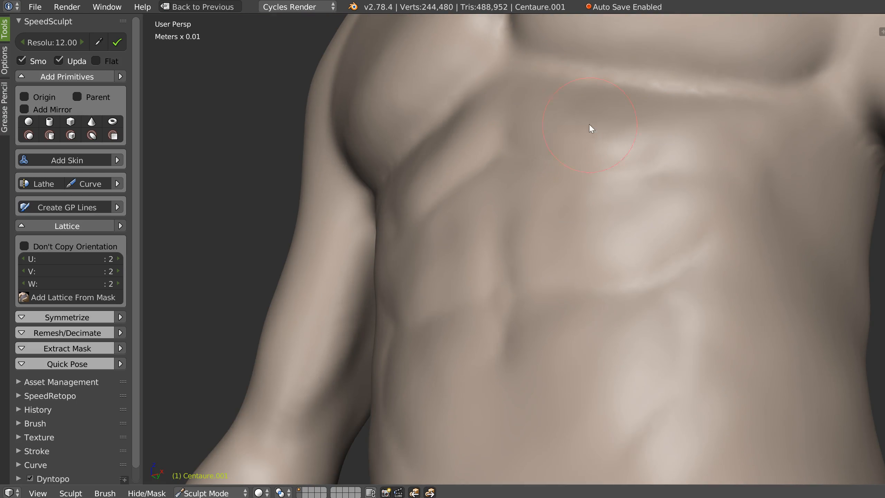
{"action": "left_click_drag", "start_coordinate": [538, 103], "coordinate": [559, 85]}
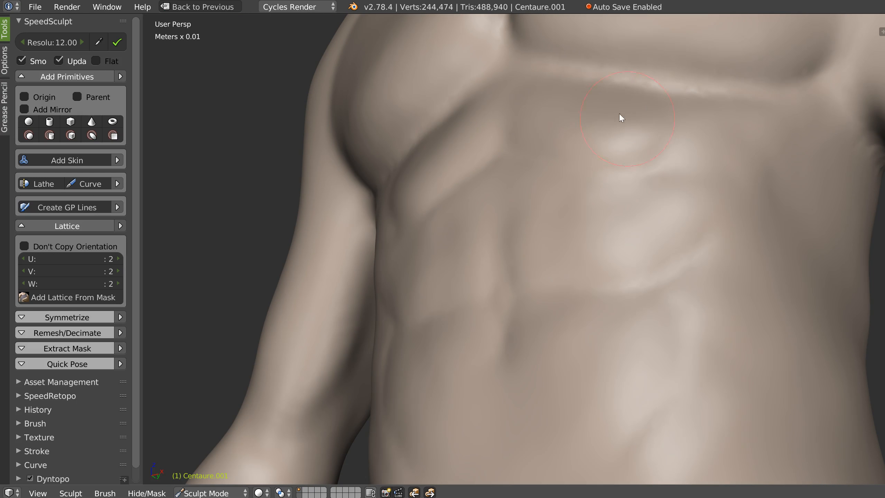
{"action": "mouse_move", "coordinate": [543, 259]}
{"action": "left_mouse_down"}
{"action": "mouse_move", "coordinate": [572, 224]}
{"action": "mouse_move", "coordinate": [510, 184]}
{"action": "mouse_move", "coordinate": [616, 236]}
{"action": "left_mouse_up"}
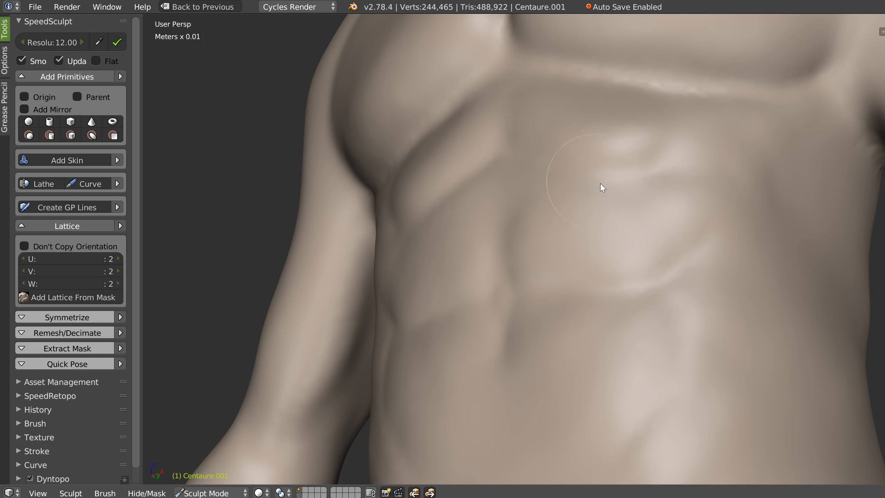
{"action": "scroll", "coordinate": [600, 183], "scroll_direction": "up", "scroll_amount": 4}
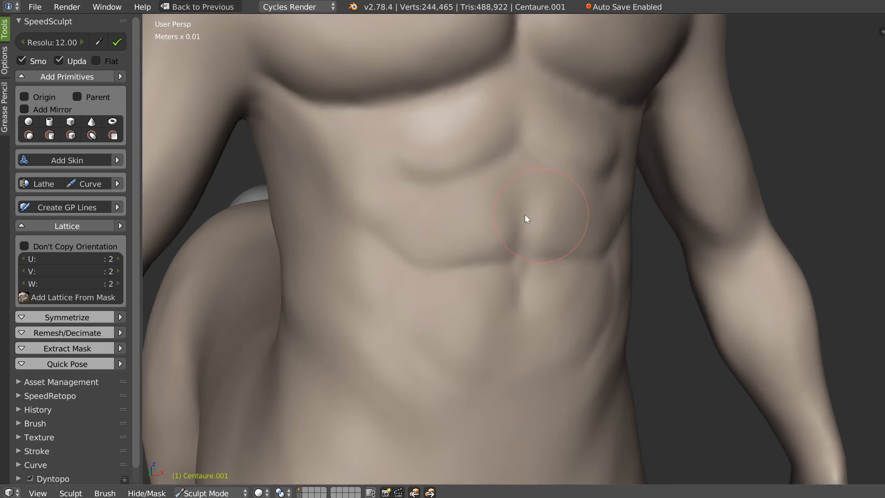
Deepen the horizontal crease beneath the middle abdominal blocks across the centre line
{"action": "middle_click_drag", "start_coordinate": [525, 215], "coordinate": [477, 165]}
{"action": "scroll", "coordinate": [477, 166], "scroll_direction": "up", "scroll_amount": 3}
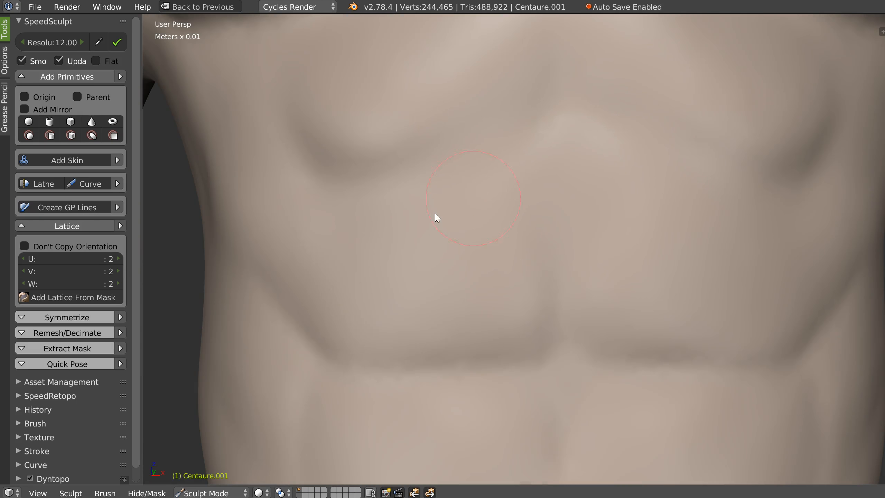
{"action": "scroll", "coordinate": [578, 220], "scroll_direction": "down", "scroll_amount": 3}
{"action": "middle_click_drag", "start_coordinate": [583, 241], "coordinate": [566, 235]}
{"action": "mouse_move", "coordinate": [558, 277]}
{"action": "left_mouse_down"}
{"action": "mouse_move", "coordinate": [531, 296]}
{"action": "mouse_move", "coordinate": [464, 300]}
{"action": "mouse_move", "coordinate": [376, 260]}
{"action": "mouse_move", "coordinate": [444, 324]}
{"action": "mouse_move", "coordinate": [391, 288]}
{"action": "left_mouse_up"}
{"action": "scroll", "coordinate": [493, 352], "scroll_direction": "down", "scroll_amount": 3}
{"action": "mouse_move", "coordinate": [537, 293]}
{"action": "middle_mouse_down"}
{"action": "mouse_move", "coordinate": [510, 265]}
{"action": "mouse_move", "coordinate": [549, 203]}
{"action": "mouse_move", "coordinate": [480, 148]}
{"action": "middle_mouse_up"}
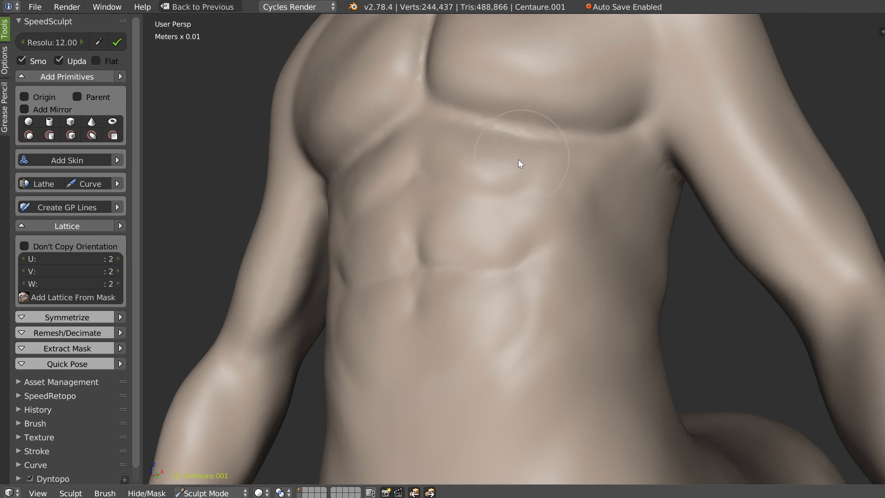
Sculpt the rib and side muscles between the abdominals and the armpit from several three-quarter views
{"action": "middle_click_drag", "start_coordinate": [612, 206], "coordinate": [589, 261]}
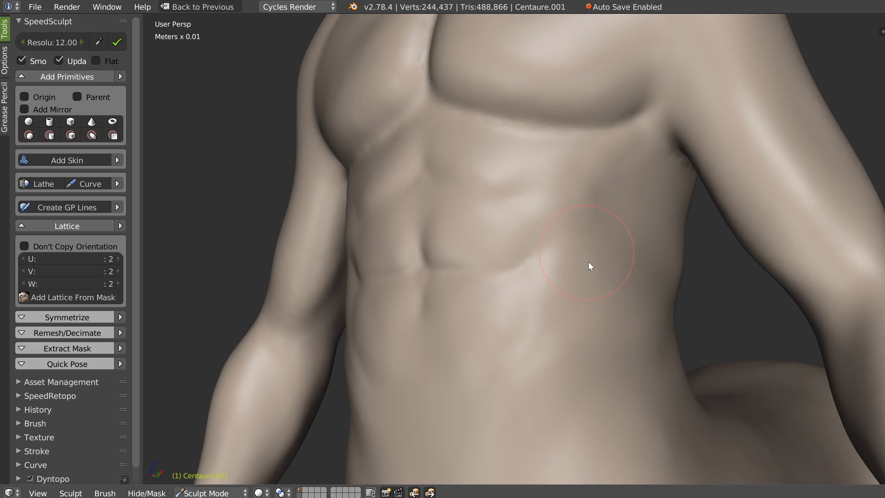
{"action": "left_click_drag", "start_coordinate": [591, 242], "coordinate": [621, 248]}
{"action": "mouse_move", "coordinate": [621, 248]}
{"action": "middle_mouse_down"}
{"action": "mouse_move", "coordinate": [642, 194]}
{"action": "mouse_move", "coordinate": [628, 148]}
{"action": "middle_mouse_up"}
{"action": "left_click_drag", "start_coordinate": [648, 173], "coordinate": [661, 235]}
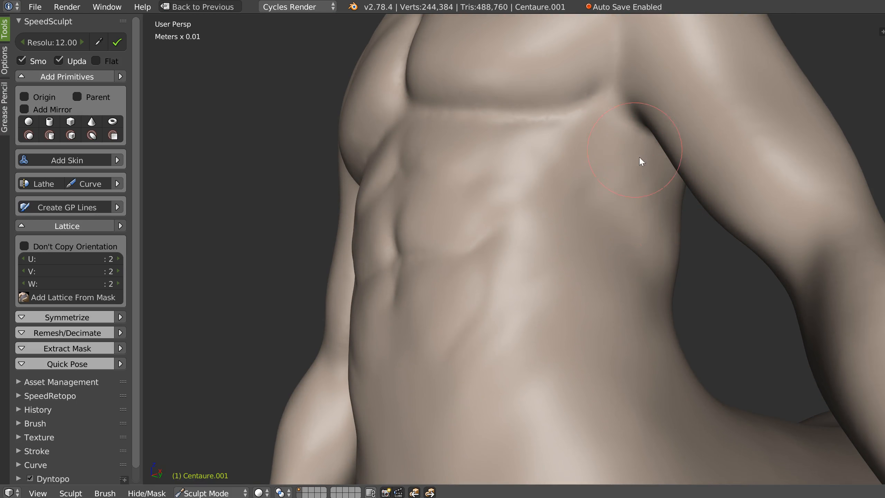
{"action": "left_click_drag", "start_coordinate": [657, 169], "coordinate": [675, 227]}
{"action": "middle_click_drag", "start_coordinate": [659, 187], "coordinate": [569, 177]}
{"action": "mouse_move", "coordinate": [569, 177]}
{"action": "left_mouse_down"}
{"action": "mouse_move", "coordinate": [616, 214]}
{"action": "mouse_move", "coordinate": [653, 268]}
{"action": "left_mouse_up"}
{"action": "mouse_move", "coordinate": [576, 186]}
{"action": "middle_mouse_down"}
{"action": "mouse_move", "coordinate": [610, 203]}
{"action": "mouse_move", "coordinate": [564, 194]}
{"action": "middle_mouse_up"}
{"action": "mouse_move", "coordinate": [556, 134]}
{"action": "left_mouse_down"}
{"action": "mouse_move", "coordinate": [574, 179]}
{"action": "mouse_move", "coordinate": [593, 134]}
{"action": "mouse_move", "coordinate": [627, 217]}
{"action": "mouse_move", "coordinate": [557, 171]}
{"action": "mouse_move", "coordinate": [551, 176]}
{"action": "mouse_move", "coordinate": [571, 200]}
{"action": "left_mouse_up"}
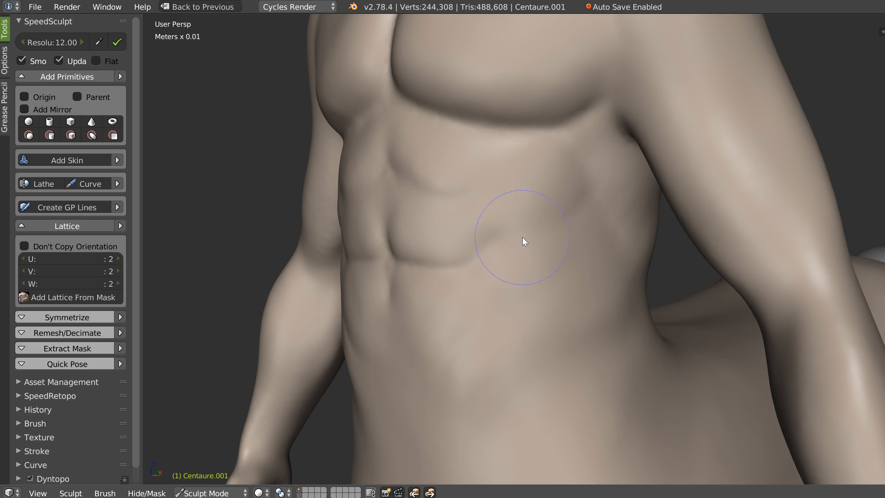
Shape the oblique muscle beside the abdominals with a different brush at an adjusted strength
{"action": "key", "text": "w"}
{"action": "left_click", "coordinate": [521, 169]}
{"action": "key", "text": "shift+f"}
{"action": "left_click", "coordinate": [503, 175]}
{"action": "scroll", "coordinate": [623, 261], "scroll_direction": "down", "scroll_amount": 5}
{"action": "middle_click_drag", "start_coordinate": [615, 253], "coordinate": [535, 241]}
{"action": "scroll", "coordinate": [516, 237], "scroll_direction": "up", "scroll_amount": 4}
{"action": "mouse_move", "coordinate": [574, 240]}
{"action": "middle_mouse_down"}
{"action": "mouse_move", "coordinate": [587, 214]}
{"action": "mouse_move", "coordinate": [564, 220]}
{"action": "middle_mouse_up"}
{"action": "scroll", "coordinate": [558, 226], "scroll_direction": "up", "scroll_amount": 2}
{"action": "middle_click_drag", "start_coordinate": [578, 285], "coordinate": [579, 253]}
{"action": "scroll", "coordinate": [580, 244], "scroll_direction": "up", "scroll_amount": 2}
{"action": "left_click_drag", "start_coordinate": [599, 218], "coordinate": [539, 293]}
{"action": "middle_click_drag", "start_coordinate": [606, 211], "coordinate": [577, 234]}
{"action": "middle_click_drag", "start_coordinate": [526, 273], "coordinate": [544, 251]}
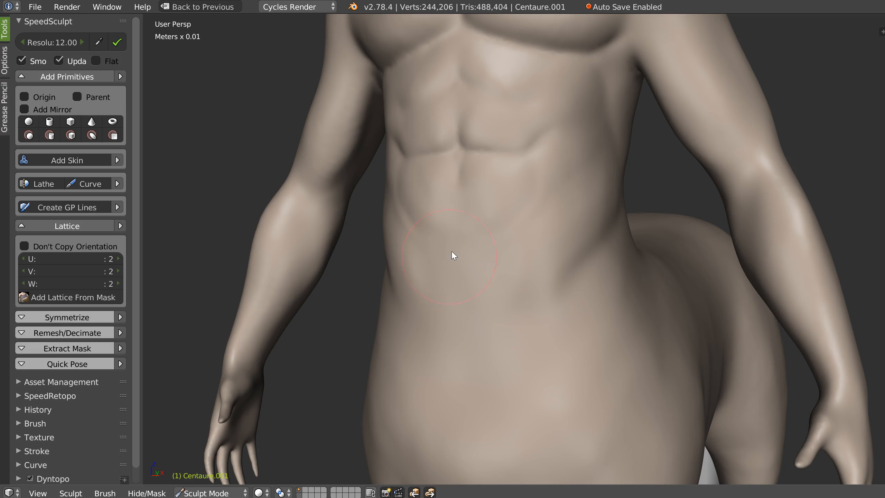
Push the abdominal and waist forms to match the front reference image using an enlarged Grab brush
{"action": "middle_click_drag", "start_coordinate": [495, 290], "coordinate": [553, 178]}
{"action": "key", "text": "q"}
{"action": "key", "text": "q"}
{"action": "left_click", "coordinate": [433, 246]}
{"action": "scroll", "coordinate": [472, 193], "scroll_direction": "down", "scroll_amount": 2}
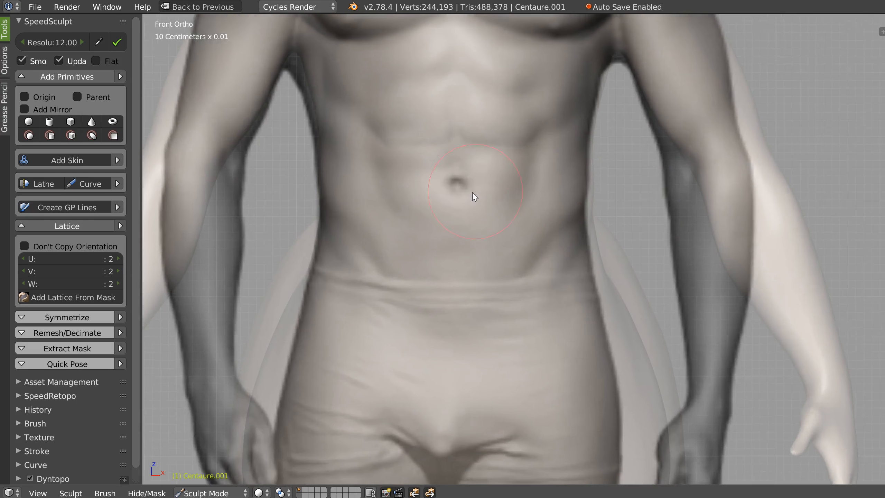
{"action": "scroll", "coordinate": [460, 174], "scroll_direction": "up", "scroll_amount": 3}
{"action": "key", "text": "w"}
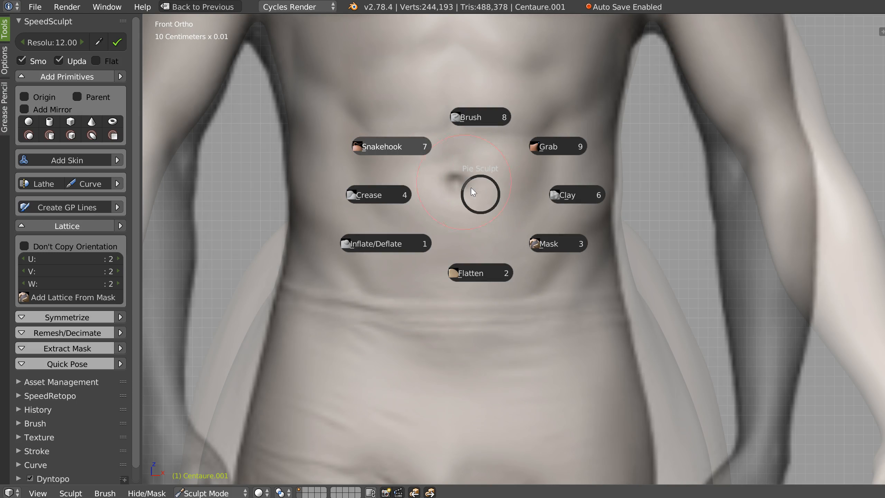
{"action": "left_click", "coordinate": [554, 145]}
{"action": "key", "text": "w"}
{"action": "left_click", "coordinate": [429, 187]}
{"action": "key", "text": "f"}
{"action": "left_click", "coordinate": [529, 191]}
{"action": "left_click_drag", "start_coordinate": [475, 137], "coordinate": [474, 156]}
{"action": "left_click_drag", "start_coordinate": [556, 138], "coordinate": [550, 146]}
{"action": "left_click_drag", "start_coordinate": [539, 235], "coordinate": [539, 241]}
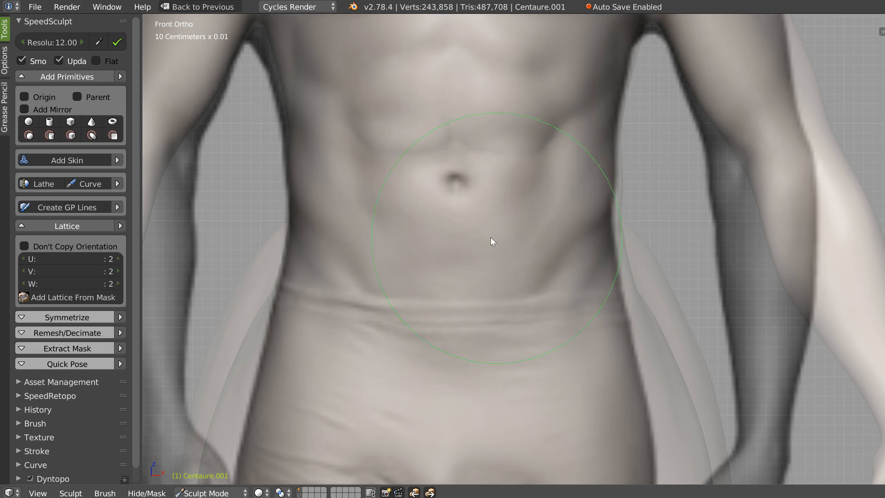
Compare the torso with the front reference by repeatedly toggling the background images, leaving them hidden
{"action": "scroll", "coordinate": [556, 195], "scroll_direction": "down", "scroll_amount": 1}
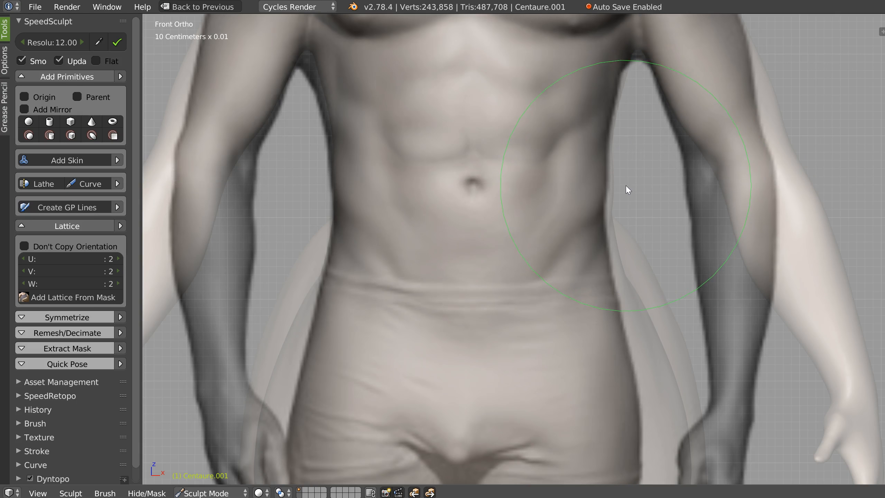
{"action": "key", "text": "n"}
{"action": "left_click", "coordinate": [796, 354]}
{"action": "left_click", "coordinate": [797, 353]}
{"action": "left_click", "coordinate": [796, 354]}
{"action": "left_click", "coordinate": [795, 356]}
{"action": "left_click", "coordinate": [795, 356]}
{"action": "left_click", "coordinate": [795, 357]}
{"action": "left_click", "coordinate": [794, 356]}
{"action": "left_click", "coordinate": [796, 353]}
{"action": "left_click", "coordinate": [796, 353]}
{"action": "left_click", "coordinate": [796, 353]}
{"action": "left_click", "coordinate": [796, 353]}
{"action": "left_click", "coordinate": [795, 354]}
{"action": "left_click", "coordinate": [794, 354]}
{"action": "left_click", "coordinate": [794, 354]}
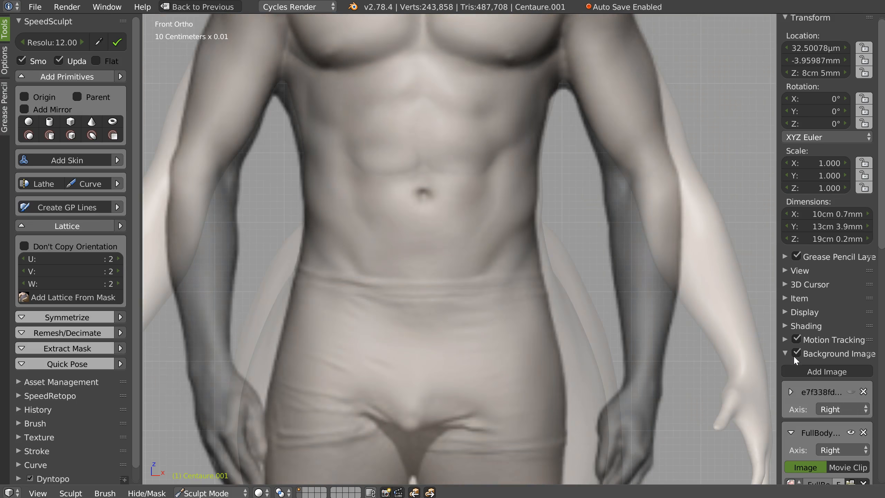
{"action": "left_click", "coordinate": [797, 353]}
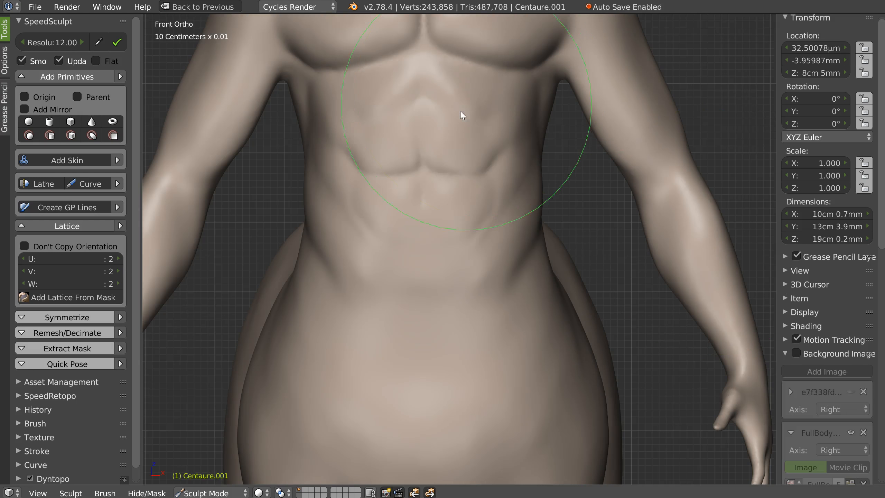
Adjust the middle abdominals from a three-quarter view with a resized brush
{"action": "middle_click_drag", "start_coordinate": [476, 101], "coordinate": [487, 127]}
{"action": "middle_click_drag", "start_coordinate": [609, 168], "coordinate": [458, 255]}
{"action": "middle_click_drag", "start_coordinate": [531, 174], "coordinate": [633, 154]}
{"action": "scroll", "coordinate": [610, 171], "scroll_direction": "down", "scroll_amount": 8}
{"action": "middle_click_drag", "start_coordinate": [580, 190], "coordinate": [480, 211]}
{"action": "scroll", "coordinate": [546, 165], "scroll_direction": "up", "scroll_amount": 8}
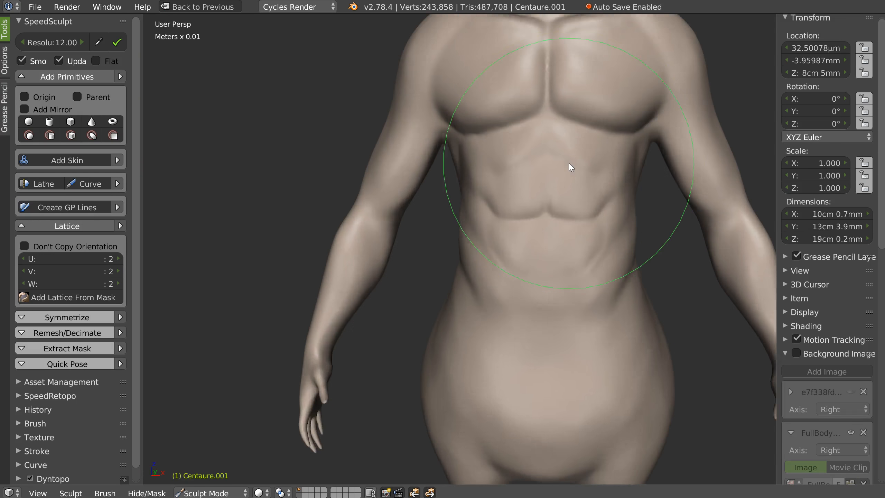
{"action": "mouse_move", "coordinate": [555, 213]}
{"action": "middle_mouse_down"}
{"action": "mouse_move", "coordinate": [594, 210]}
{"action": "mouse_move", "coordinate": [603, 242]}
{"action": "mouse_move", "coordinate": [577, 201]}
{"action": "mouse_move", "coordinate": [523, 236]}
{"action": "middle_mouse_up"}
{"action": "key", "text": "f"}
{"action": "left_click", "coordinate": [548, 212]}
{"action": "scroll", "coordinate": [524, 229], "scroll_direction": "up", "scroll_amount": 1}
{"action": "mouse_move", "coordinate": [523, 237]}
{"action": "left_mouse_down"}
{"action": "mouse_move", "coordinate": [559, 255]}
{"action": "mouse_move", "coordinate": [597, 257]}
{"action": "left_mouse_up"}
Rework the abdominal blocks and their transition to the side with a different, resized brush from several angles
{"action": "key", "text": "w"}
{"action": "left_click", "coordinate": [611, 266]}
{"action": "key", "text": "f"}
{"action": "left_click", "coordinate": [539, 235]}
{"action": "mouse_move", "coordinate": [605, 221]}
{"action": "left_mouse_down"}
{"action": "mouse_move", "coordinate": [535, 220]}
{"action": "mouse_move", "coordinate": [526, 186]}
{"action": "mouse_move", "coordinate": [631, 223]}
{"action": "left_mouse_up"}
{"action": "mouse_move", "coordinate": [632, 223]}
{"action": "middle_mouse_down"}
{"action": "mouse_move", "coordinate": [551, 245]}
{"action": "mouse_move", "coordinate": [564, 229]}
{"action": "mouse_move", "coordinate": [503, 165]}
{"action": "middle_mouse_up"}
{"action": "mouse_move", "coordinate": [503, 165]}
{"action": "left_mouse_down"}
{"action": "mouse_move", "coordinate": [508, 184]}
{"action": "mouse_move", "coordinate": [575, 210]}
{"action": "left_mouse_up"}
{"action": "middle_click_drag", "start_coordinate": [575, 210], "coordinate": [619, 238]}
{"action": "mouse_move", "coordinate": [634, 220]}
{"action": "left_mouse_down"}
{"action": "mouse_move", "coordinate": [546, 272]}
{"action": "mouse_move", "coordinate": [491, 253]}
{"action": "left_mouse_up"}
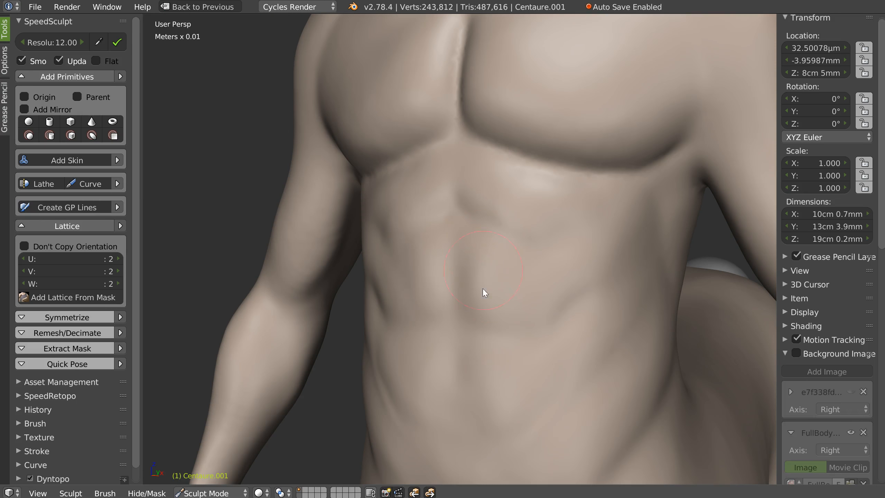
Build up and soften the middle and lower abdominal forms with short strokes from three-quarter and front views
{"action": "left_click_drag", "start_coordinate": [536, 299], "coordinate": [490, 296]}
{"action": "middle_click_drag", "start_coordinate": [517, 300], "coordinate": [497, 236]}
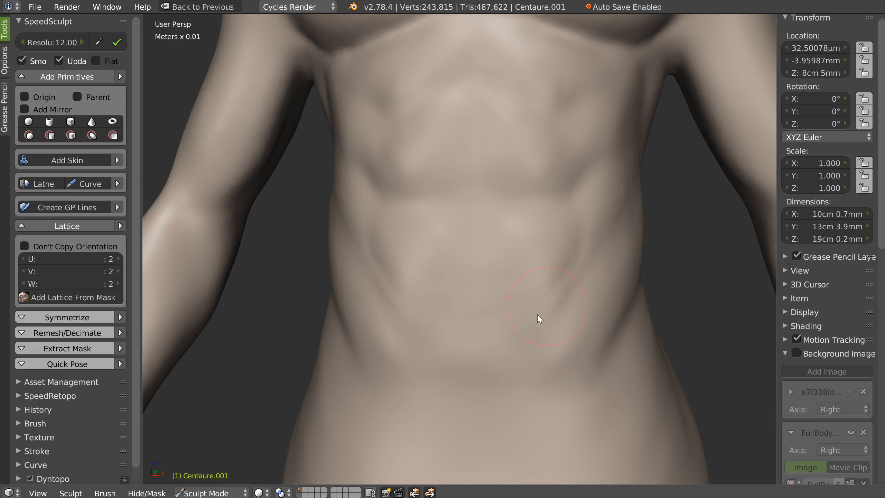
{"action": "mouse_move", "coordinate": [529, 284]}
{"action": "left_mouse_down"}
{"action": "mouse_move", "coordinate": [563, 312]}
{"action": "mouse_move", "coordinate": [524, 308]}
{"action": "mouse_move", "coordinate": [563, 272]}
{"action": "mouse_move", "coordinate": [582, 226]}
{"action": "mouse_move", "coordinate": [557, 228]}
{"action": "left_mouse_up"}
{"action": "mouse_move", "coordinate": [506, 267]}
{"action": "left_mouse_down"}
{"action": "mouse_move", "coordinate": [493, 379]}
{"action": "mouse_move", "coordinate": [516, 317]}
{"action": "left_mouse_up"}
Carve the navel with a resized brush at the position shown in the front reference image, then hide the background images
{"action": "middle_click_drag", "start_coordinate": [608, 303], "coordinate": [524, 181]}
{"action": "key", "text": "q"}
{"action": "key", "text": "7"}
{"action": "left_click", "coordinate": [796, 353]}
{"action": "scroll", "coordinate": [470, 261], "scroll_direction": "up", "scroll_amount": 8}
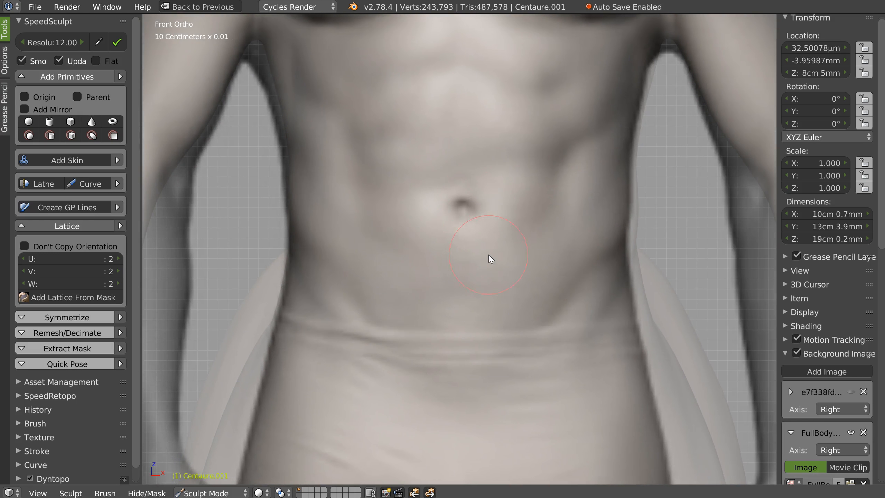
{"action": "key", "text": "f"}
{"action": "left_click", "coordinate": [463, 250]}
{"action": "left_click_drag", "start_coordinate": [463, 208], "coordinate": [464, 214], "text": "ctrl"}
{"action": "left_click", "coordinate": [793, 350]}
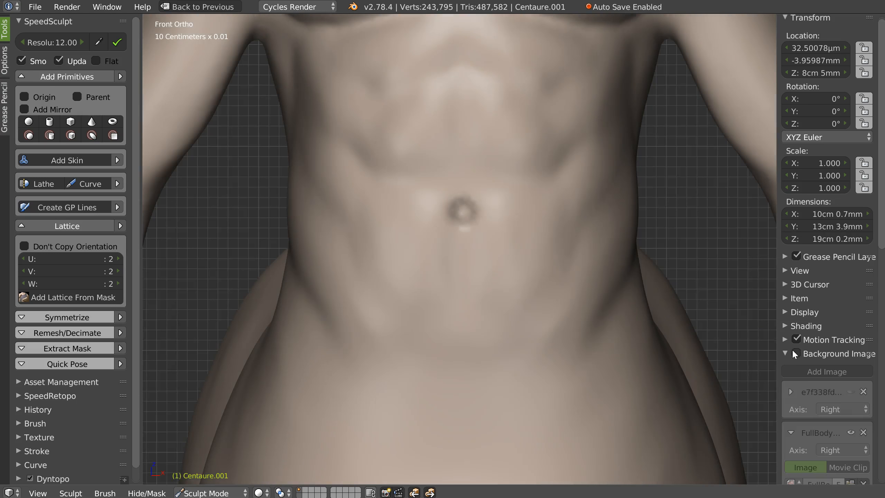
Rework the abdominal forms around the navel with a resized brush and smooth the lower belly
{"action": "scroll", "coordinate": [543, 230], "scroll_direction": "down", "scroll_amount": 2}
{"action": "middle_click_drag", "start_coordinate": [526, 230], "coordinate": [390, 192]}
{"action": "scroll", "coordinate": [477, 190], "scroll_direction": "down", "scroll_amount": 4}
{"action": "scroll", "coordinate": [460, 192], "scroll_direction": "up", "scroll_amount": 4}
{"action": "key", "text": "f"}
{"action": "left_click", "coordinate": [399, 194]}
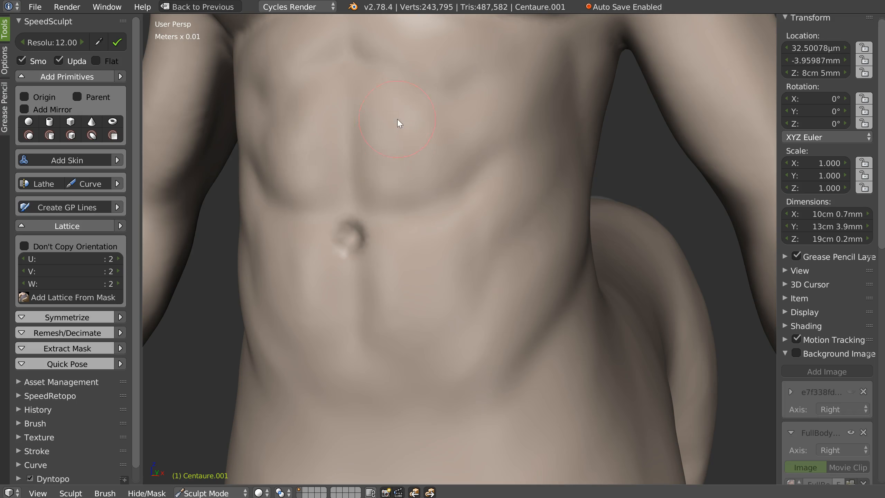
{"action": "mouse_move", "coordinate": [433, 170]}
{"action": "left_mouse_down"}
{"action": "mouse_move", "coordinate": [515, 110]}
{"action": "mouse_move", "coordinate": [374, 231]}
{"action": "mouse_move", "coordinate": [384, 251]}
{"action": "mouse_move", "coordinate": [462, 231]}
{"action": "mouse_move", "coordinate": [352, 301]}
{"action": "left_mouse_up"}
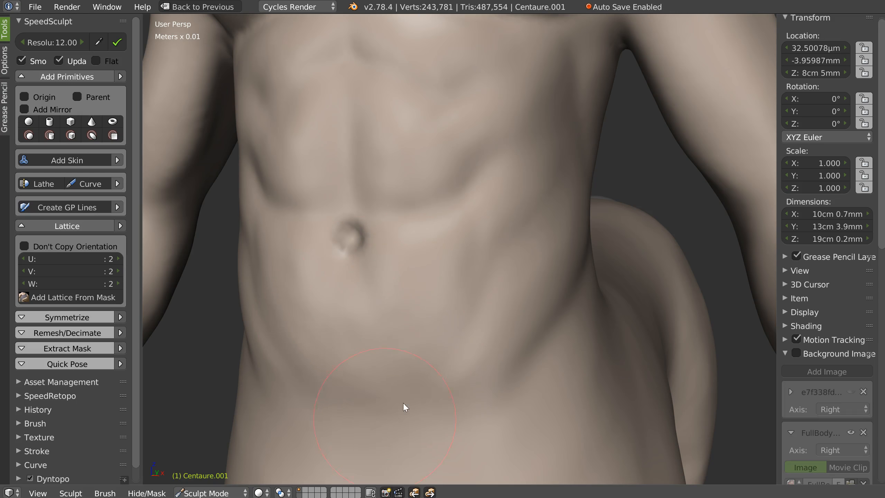
{"action": "mouse_move", "coordinate": [429, 281]}
{"action": "left_mouse_down", "text": "shift"}
{"action": "mouse_move", "coordinate": [361, 434]}
{"action": "mouse_move", "coordinate": [380, 293]}
{"action": "mouse_move", "coordinate": [443, 238]}
{"action": "mouse_move", "coordinate": [380, 372]}
{"action": "left_mouse_up", "text": "shift"}
Sculpt the oblique's transition into the hip along the side of the waist with a resized brush
{"action": "scroll", "coordinate": [382, 376], "scroll_direction": "down", "scroll_amount": 5}
{"action": "mouse_move", "coordinate": [418, 275]}
{"action": "middle_mouse_down"}
{"action": "mouse_move", "coordinate": [569, 247]}
{"action": "mouse_move", "coordinate": [535, 243]}
{"action": "mouse_move", "coordinate": [549, 208]}
{"action": "mouse_move", "coordinate": [506, 194]}
{"action": "mouse_move", "coordinate": [614, 185]}
{"action": "mouse_move", "coordinate": [599, 196]}
{"action": "mouse_move", "coordinate": [613, 209]}
{"action": "mouse_move", "coordinate": [603, 205]}
{"action": "middle_mouse_up"}
{"action": "scroll", "coordinate": [549, 209], "scroll_direction": "up", "scroll_amount": 3}
{"action": "key", "text": "f"}
{"action": "left_click", "coordinate": [599, 198]}
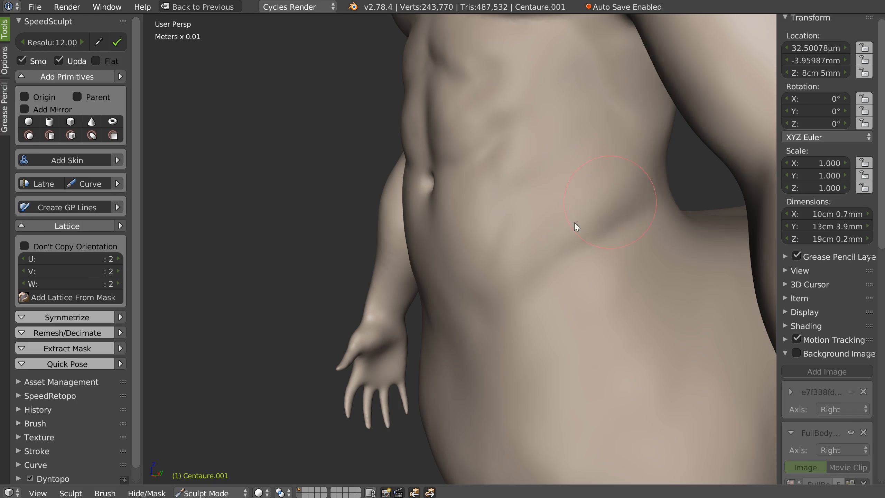
{"action": "left_click_drag", "start_coordinate": [608, 157], "coordinate": [515, 271]}
Reshape the flank and rib volumes from below with a resized Grab brush at an adjusted strength
{"action": "mouse_move", "coordinate": [515, 271]}
{"action": "middle_mouse_down"}
{"action": "mouse_move", "coordinate": [554, 168]}
{"action": "mouse_move", "coordinate": [544, 163]}
{"action": "mouse_move", "coordinate": [570, 126]}
{"action": "mouse_move", "coordinate": [546, 126]}
{"action": "mouse_move", "coordinate": [526, 191]}
{"action": "middle_mouse_up"}
{"action": "key", "text": "g"}
{"action": "key", "text": "f"}
{"action": "left_click", "coordinate": [543, 174]}
{"action": "left_click_drag", "start_coordinate": [543, 152], "coordinate": [533, 152]}
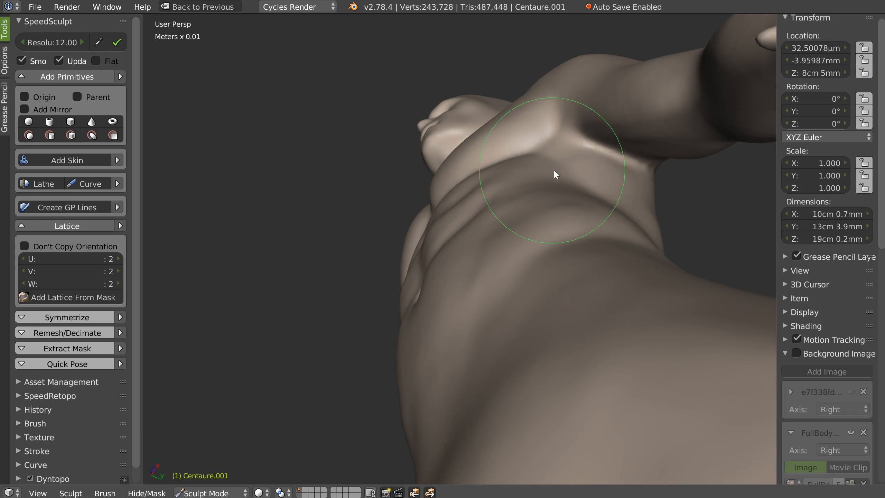
{"action": "scroll", "coordinate": [555, 169], "scroll_direction": "up", "scroll_amount": 2}
{"action": "key", "text": "shift+f"}
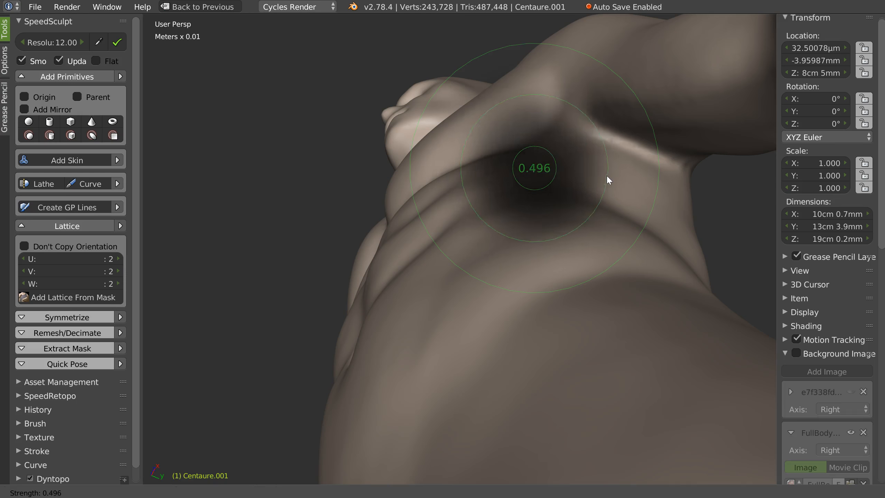
{"action": "left_click", "coordinate": [606, 174]}
{"action": "middle_click_drag", "start_coordinate": [509, 147], "coordinate": [534, 80]}
{"action": "left_click_drag", "start_coordinate": [534, 81], "coordinate": [519, 96]}
Adjust the contours of the abdominals and ribs with further Grab strokes from different angles
{"action": "mouse_move", "coordinate": [516, 99]}
{"action": "middle_mouse_down"}
{"action": "mouse_move", "coordinate": [514, 111]}
{"action": "mouse_move", "coordinate": [465, 111]}
{"action": "middle_mouse_up"}
{"action": "left_click_drag", "start_coordinate": [412, 135], "coordinate": [423, 130]}
{"action": "mouse_move", "coordinate": [508, 111]}
{"action": "middle_mouse_down", "text": "ctrl"}
{"action": "mouse_move", "coordinate": [487, 154]}
{"action": "mouse_move", "coordinate": [515, 174]}
{"action": "mouse_move", "coordinate": [492, 151]}
{"action": "mouse_move", "coordinate": [473, 209]}
{"action": "mouse_move", "coordinate": [425, 209]}
{"action": "mouse_move", "coordinate": [469, 176]}
{"action": "mouse_move", "coordinate": [464, 157]}
{"action": "middle_mouse_up", "text": "ctrl"}
{"action": "left_click_drag", "start_coordinate": [450, 181], "coordinate": [470, 205]}
{"action": "mouse_move", "coordinate": [471, 205]}
{"action": "middle_mouse_down"}
{"action": "mouse_move", "coordinate": [510, 207]}
{"action": "mouse_move", "coordinate": [488, 190]}
{"action": "middle_mouse_up"}
Refine the abdominal blocks beneath the chest from a three-quarter view with a resized brush
{"action": "key", "text": "f"}
{"action": "left_click", "coordinate": [433, 178]}
{"action": "middle_click_drag", "start_coordinate": [463, 159], "coordinate": [440, 167]}
{"action": "mouse_move", "coordinate": [409, 129]}
{"action": "left_mouse_down"}
{"action": "mouse_move", "coordinate": [450, 171]}
{"action": "mouse_move", "coordinate": [490, 183]}
{"action": "mouse_move", "coordinate": [506, 168]}
{"action": "mouse_move", "coordinate": [476, 152]}
{"action": "mouse_move", "coordinate": [419, 179]}
{"action": "mouse_move", "coordinate": [438, 217]}
{"action": "left_mouse_up"}
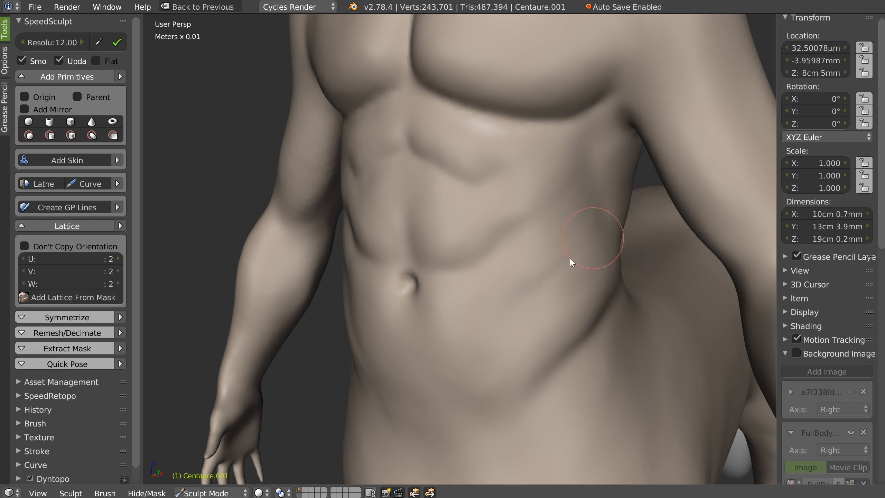
Sculpt and smooth the oblique muscles along the waist, between the abdomen's edge and the hip crease
{"action": "left_click_drag", "start_coordinate": [504, 305], "coordinate": [500, 309]}
{"action": "mouse_move", "coordinate": [599, 250]}
{"action": "left_mouse_down", "text": "shift"}
{"action": "mouse_move", "coordinate": [577, 301]}
{"action": "mouse_move", "coordinate": [598, 264]}
{"action": "left_mouse_up", "text": "shift"}
{"action": "middle_click_drag", "start_coordinate": [598, 264], "coordinate": [601, 241]}
{"action": "mouse_move", "coordinate": [639, 231]}
{"action": "left_mouse_down"}
{"action": "mouse_move", "coordinate": [613, 227]}
{"action": "mouse_move", "coordinate": [633, 241]}
{"action": "mouse_move", "coordinate": [579, 255]}
{"action": "mouse_move", "coordinate": [558, 281]}
{"action": "left_mouse_up"}
{"action": "mouse_move", "coordinate": [573, 209]}
{"action": "left_mouse_down"}
{"action": "mouse_move", "coordinate": [513, 282]}
{"action": "mouse_move", "coordinate": [572, 258]}
{"action": "mouse_move", "coordinate": [573, 220]}
{"action": "mouse_move", "coordinate": [583, 222]}
{"action": "mouse_move", "coordinate": [566, 271]}
{"action": "left_mouse_up"}
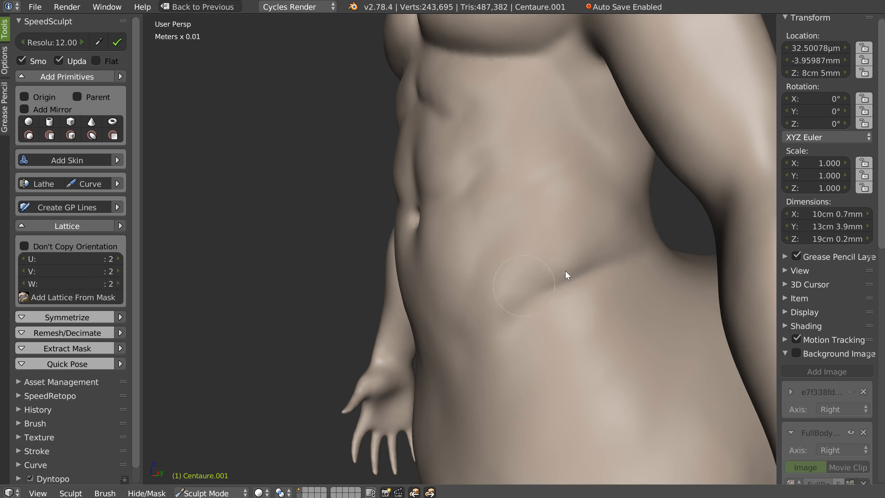
{"action": "mouse_move", "coordinate": [492, 251]}
{"action": "middle_mouse_down"}
{"action": "mouse_move", "coordinate": [576, 247]}
{"action": "mouse_move", "coordinate": [532, 192]}
{"action": "middle_mouse_up"}
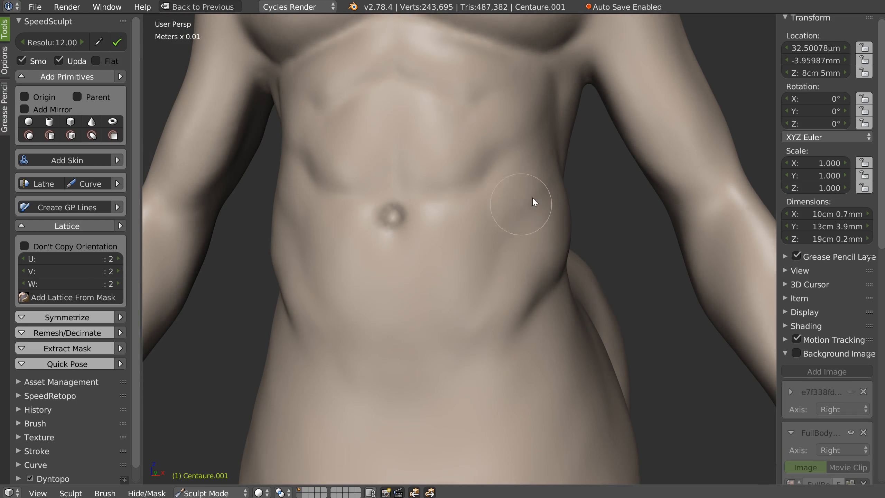
{"action": "mouse_move", "coordinate": [461, 258]}
{"action": "left_mouse_down"}
{"action": "mouse_move", "coordinate": [505, 259]}
{"action": "mouse_move", "coordinate": [547, 182]}
{"action": "left_mouse_up"}
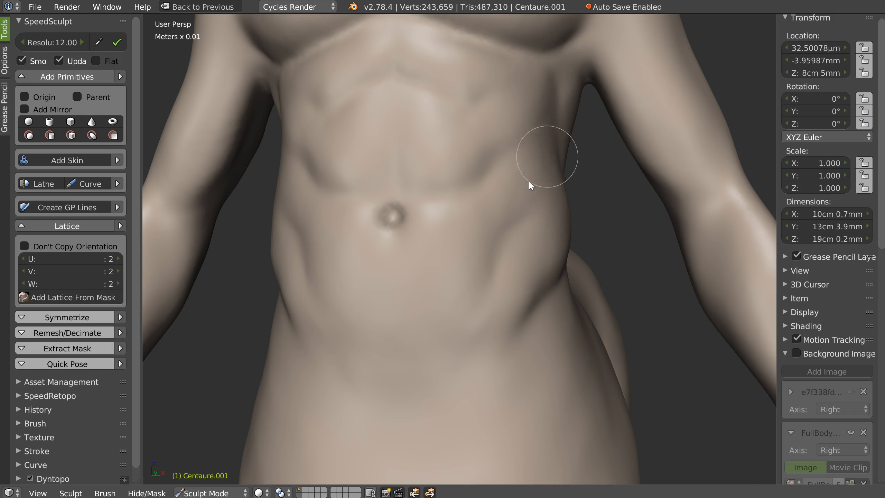
Show the background images in the right orthographic view and set the FullBody reference's opacity to 0.343
{"action": "scroll", "coordinate": [448, 258], "scroll_direction": "down", "scroll_amount": 5}
{"action": "middle_click_drag", "start_coordinate": [444, 197], "coordinate": [508, 198]}
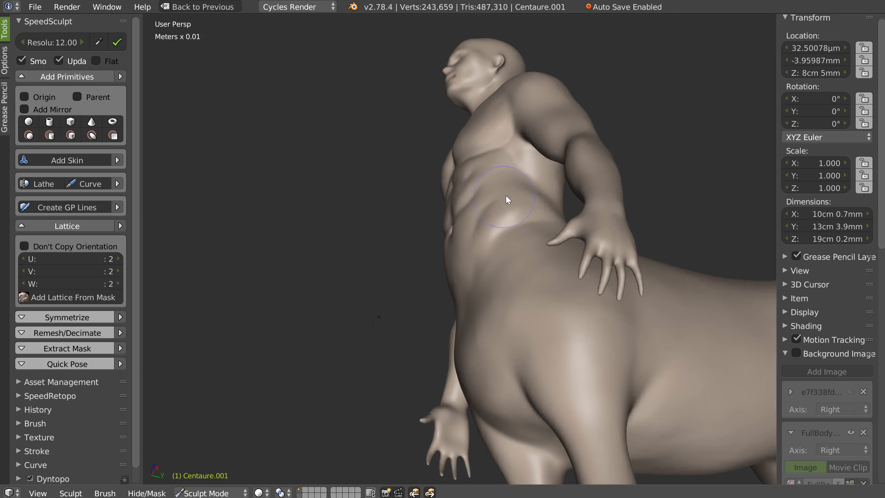
{"action": "scroll", "coordinate": [511, 154], "scroll_direction": "up", "scroll_amount": 4}
{"action": "scroll", "coordinate": [512, 156], "scroll_direction": "down", "scroll_amount": 3}
{"action": "mouse_move", "coordinate": [512, 155]}
{"action": "middle_mouse_down"}
{"action": "mouse_move", "coordinate": [525, 95]}
{"action": "mouse_move", "coordinate": [516, 182]}
{"action": "mouse_move", "coordinate": [510, 160]}
{"action": "middle_mouse_up"}
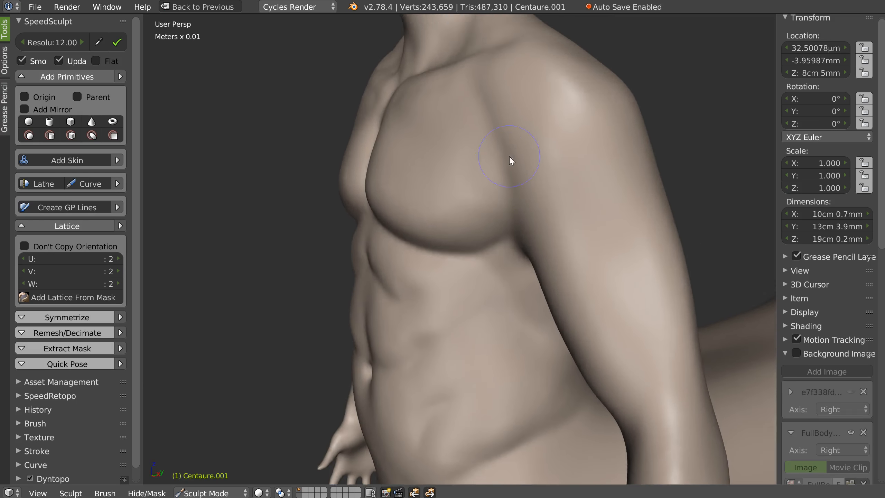
{"action": "key", "text": "KP_3"}
{"action": "scroll", "coordinate": [514, 180], "scroll_direction": "up", "scroll_amount": 6}
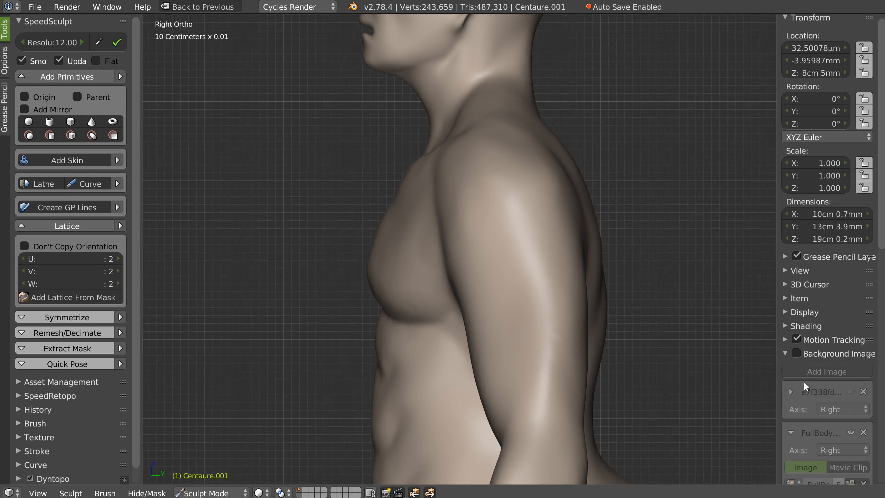
{"action": "left_click", "coordinate": [797, 353]}
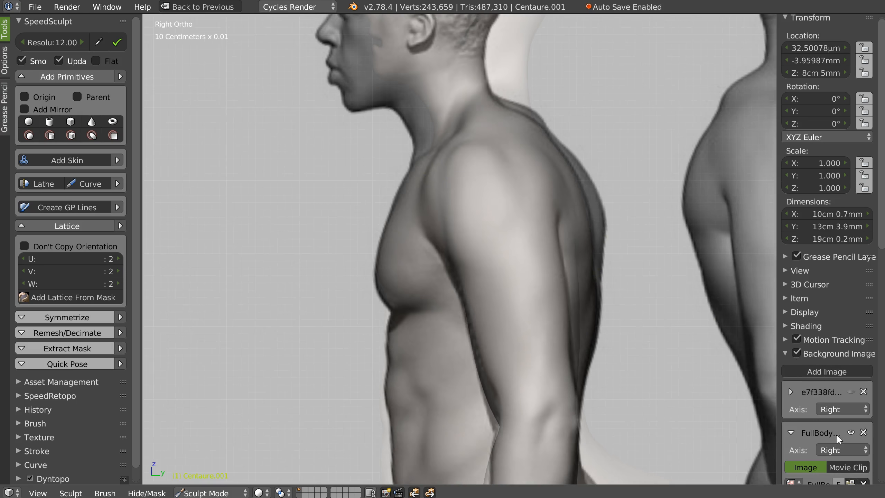
{"action": "scroll", "coordinate": [836, 434], "scroll_direction": "down", "scroll_amount": 5}
{"action": "scroll", "coordinate": [831, 272], "scroll_direction": "down", "scroll_amount": 2}
{"action": "mouse_move", "coordinate": [846, 389]}
{"action": "left_mouse_down"}
{"action": "mouse_move", "coordinate": [884, 390]}
{"action": "mouse_move", "coordinate": [801, 375]}
{"action": "mouse_move", "coordinate": [835, 378]}
{"action": "left_mouse_up"}
Pull the upper chest, upper back and base of the neck onto the side reference with an enlarged Snakehook brush
{"action": "key", "text": "w"}
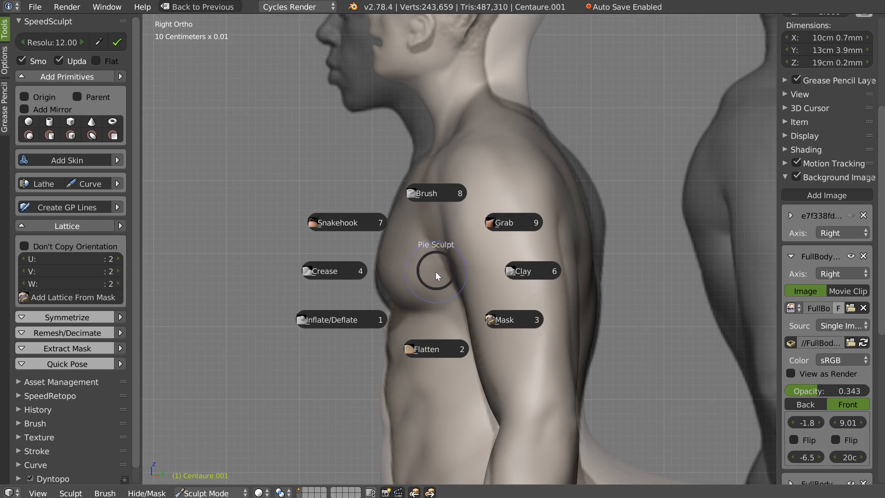
{"action": "left_click", "coordinate": [353, 225]}
{"action": "key", "text": "f"}
{"action": "left_click", "coordinate": [495, 210]}
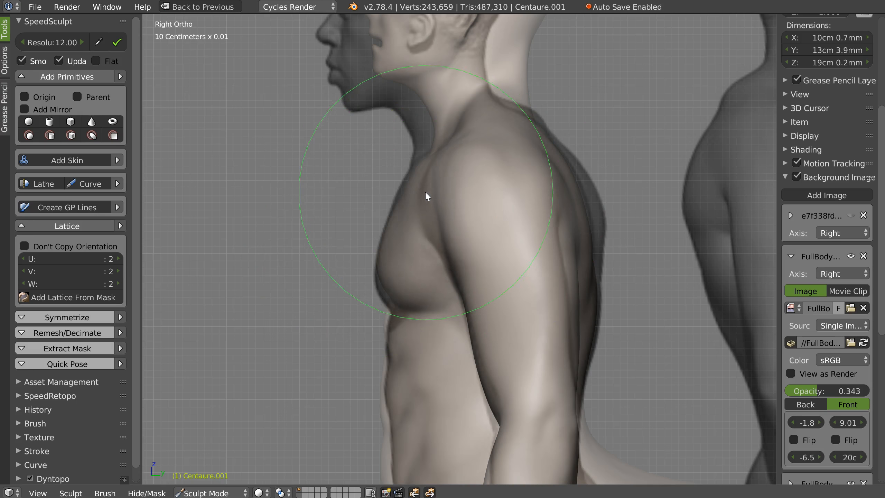
{"action": "mouse_move", "coordinate": [431, 201]}
{"action": "left_mouse_down"}
{"action": "mouse_move", "coordinate": [413, 206]}
{"action": "mouse_move", "coordinate": [426, 220]}
{"action": "left_mouse_up"}
{"action": "mouse_move", "coordinate": [560, 195]}
{"action": "left_mouse_down"}
{"action": "mouse_move", "coordinate": [596, 222]}
{"action": "mouse_move", "coordinate": [606, 214]}
{"action": "left_mouse_up"}
{"action": "left_click_drag", "start_coordinate": [585, 183], "coordinate": [593, 181]}
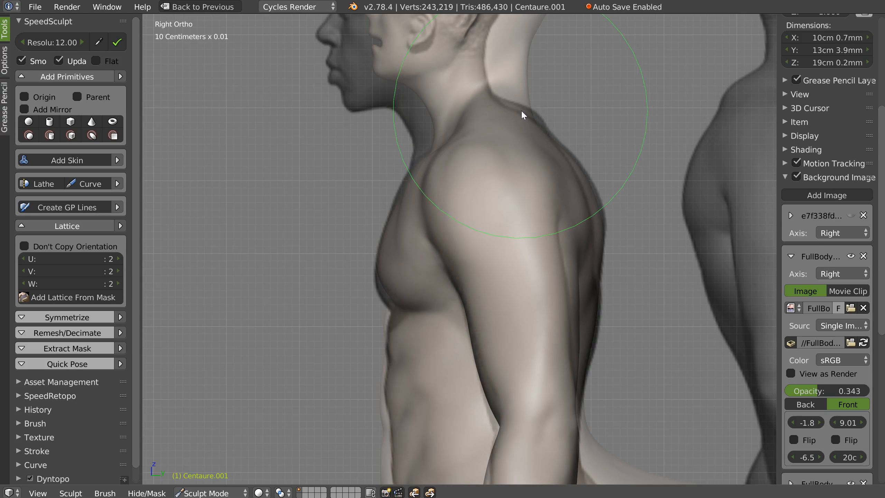
{"action": "left_click_drag", "start_coordinate": [528, 112], "coordinate": [502, 97]}
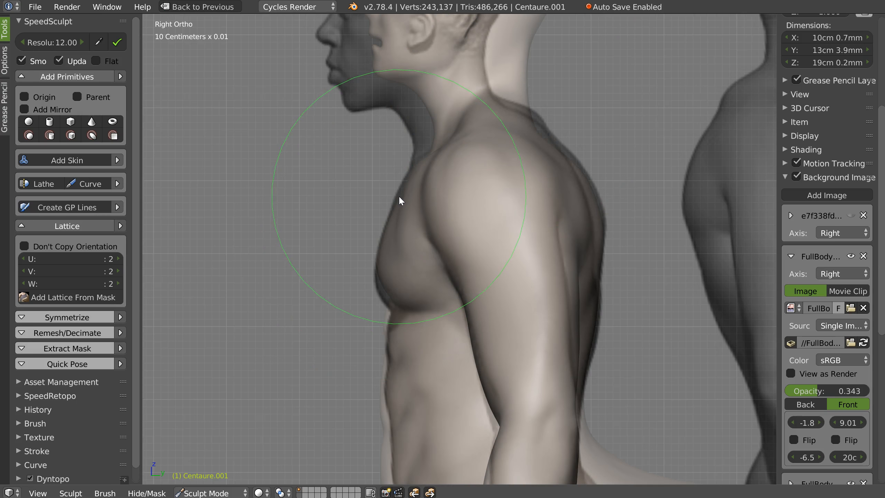
Pull the front profile below the chest and down the belly to match the side reference
{"action": "left_click_drag", "start_coordinate": [396, 301], "coordinate": [387, 322]}
{"action": "left_click_drag", "start_coordinate": [388, 364], "coordinate": [389, 364]}
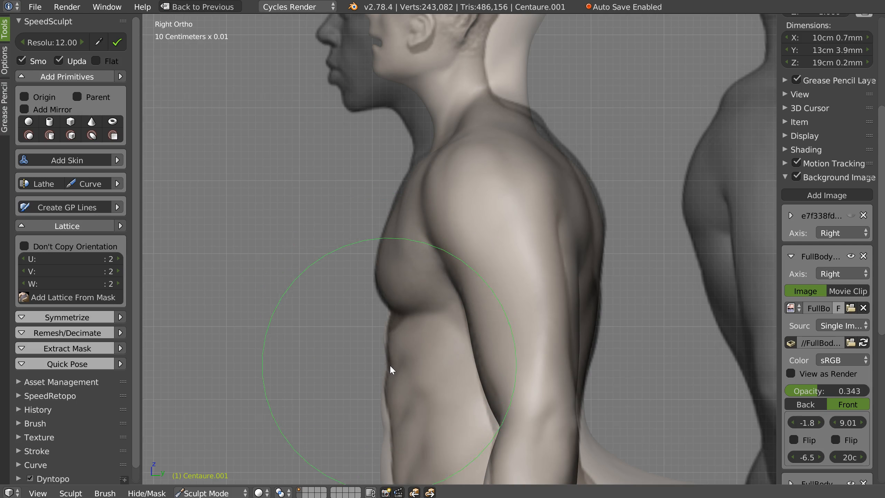
{"action": "mouse_move", "coordinate": [480, 298]}
{"action": "middle_mouse_down", "text": "ctrl"}
{"action": "mouse_move", "coordinate": [467, 335]}
{"action": "mouse_move", "coordinate": [469, 199]}
{"action": "middle_mouse_up", "text": "ctrl"}
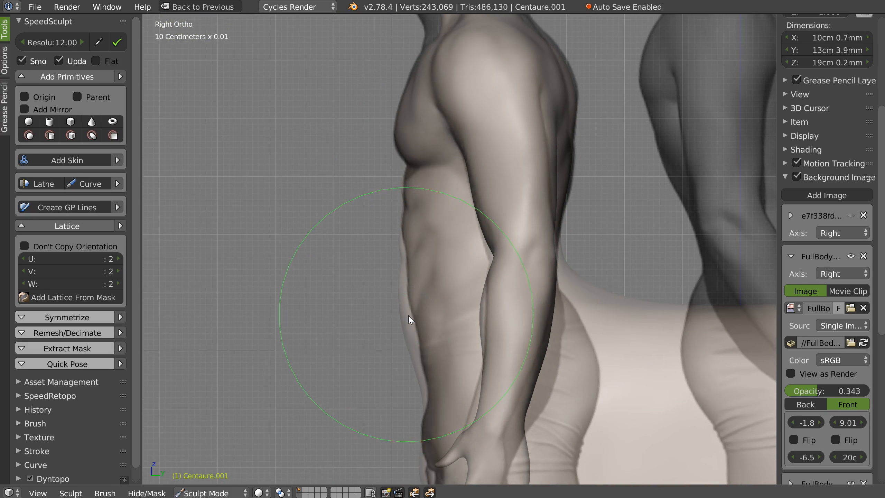
{"action": "left_click_drag", "start_coordinate": [416, 315], "coordinate": [429, 379]}
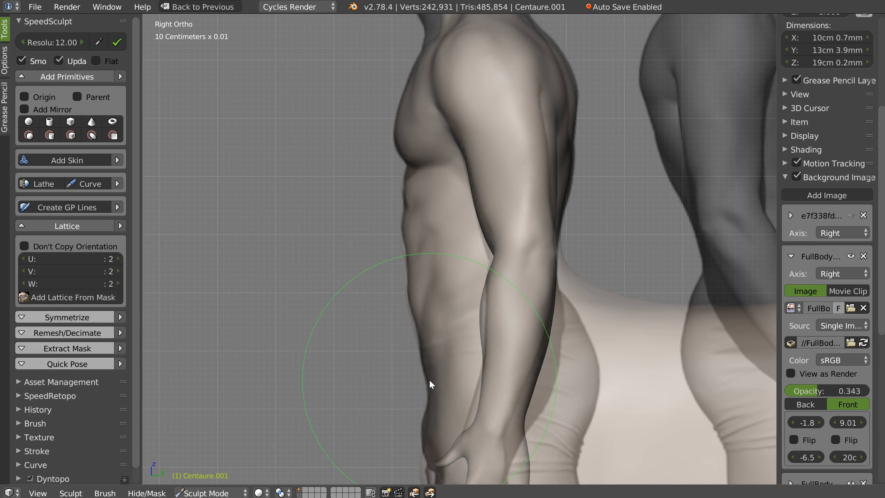
{"action": "scroll", "coordinate": [533, 147], "scroll_direction": "down", "scroll_amount": 4}
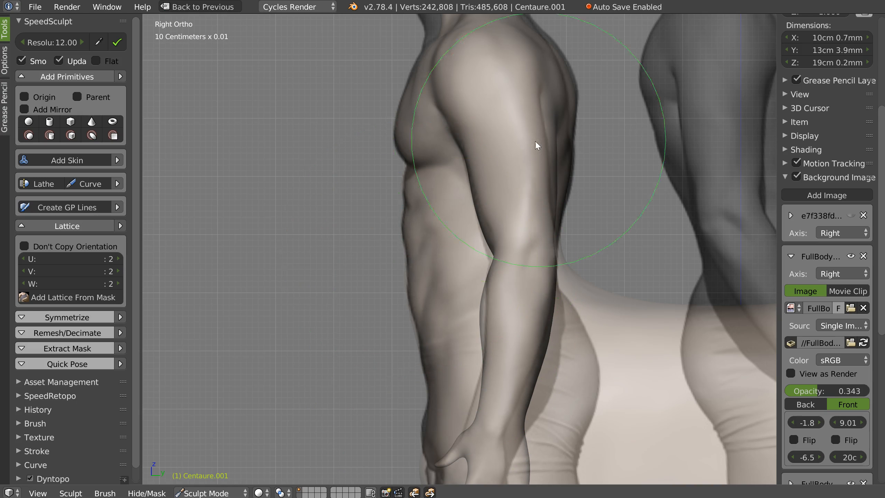
Switch to the Clay brush with a smaller radius and smooth the surface of the chest muscle
{"action": "middle_click_drag", "start_coordinate": [529, 178], "coordinate": [455, 213]}
{"action": "scroll", "coordinate": [488, 189], "scroll_direction": "down", "scroll_amount": 3}
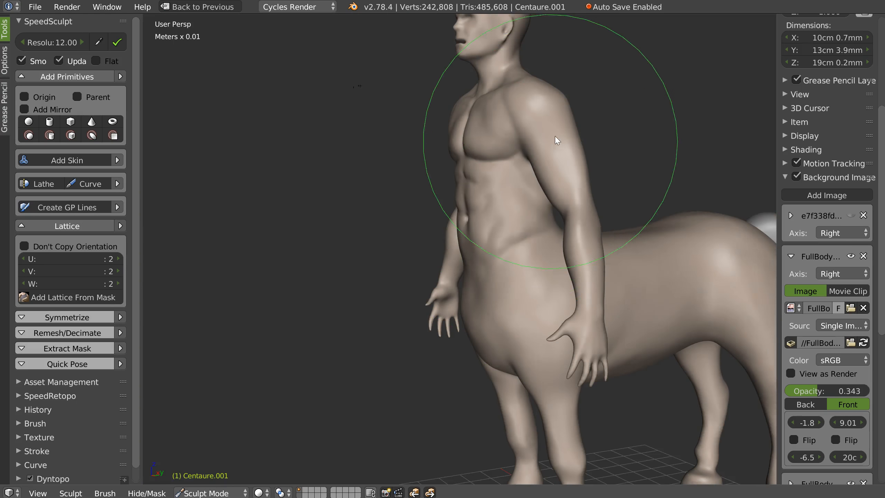
{"action": "middle_click_drag", "start_coordinate": [554, 136], "coordinate": [468, 197]}
{"action": "scroll", "coordinate": [453, 186], "scroll_direction": "up", "scroll_amount": 3}
{"action": "middle_click_drag", "start_coordinate": [374, 210], "coordinate": [412, 194]}
{"action": "key", "text": "c"}
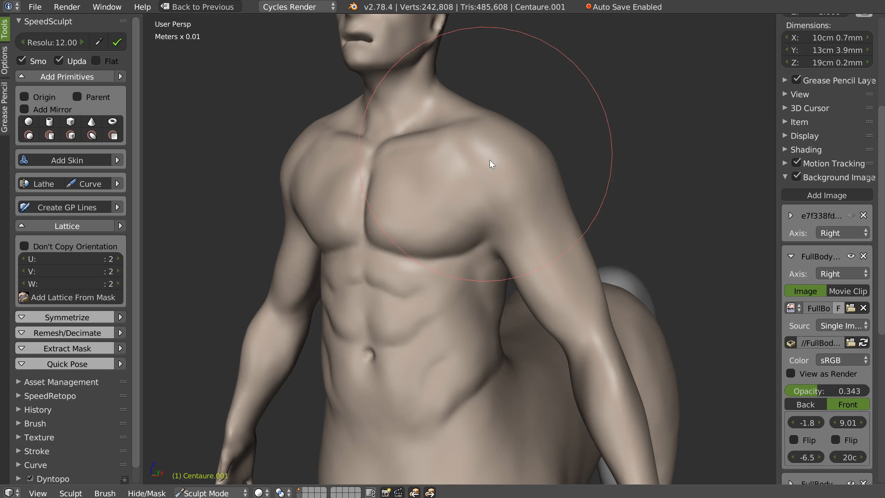
{"action": "key", "text": "f"}
{"action": "left_click", "coordinate": [382, 199]}
{"action": "scroll", "coordinate": [408, 189], "scroll_direction": "up", "scroll_amount": 2}
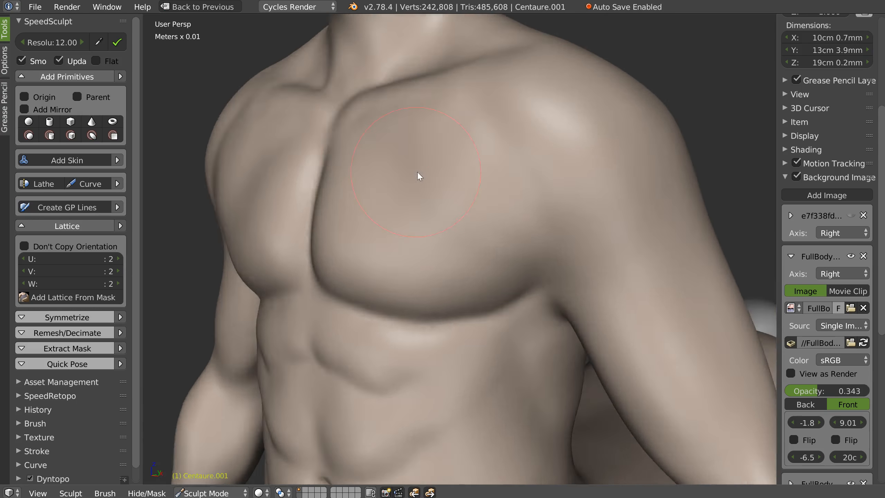
{"action": "middle_click_drag", "start_coordinate": [419, 178], "coordinate": [386, 138]}
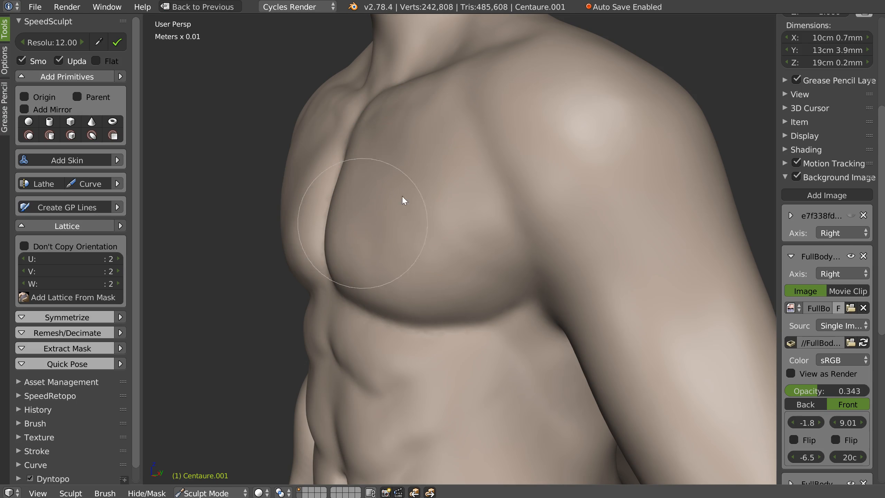
In the front orthographic view, reduce the brush radius and reshape the outer collarbone area toward the shoulder using the reference
{"action": "key", "text": "w"}
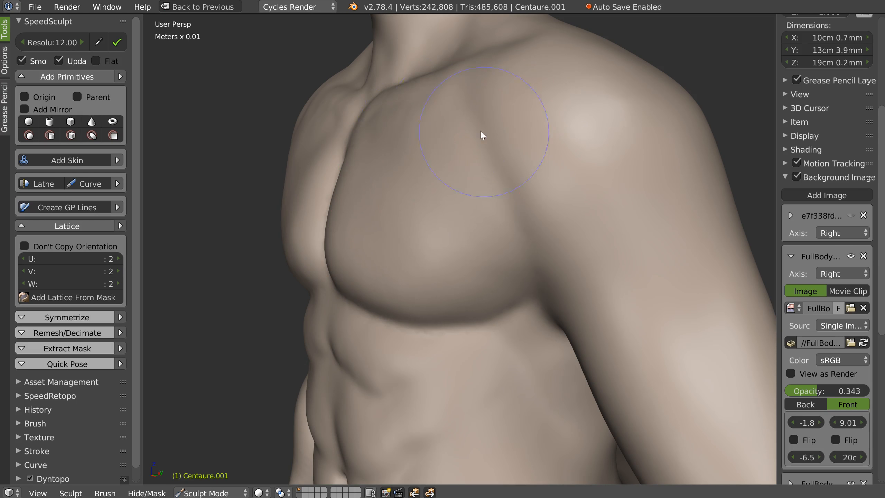
{"action": "middle_click_drag", "start_coordinate": [459, 104], "coordinate": [486, 100]}
{"action": "key", "text": "w"}
{"action": "key", "text": "q"}
{"action": "left_click", "coordinate": [451, 139]}
{"action": "middle_click_drag", "start_coordinate": [483, 184], "coordinate": [501, 154], "text": "ctrl"}
{"action": "middle_click_drag", "start_coordinate": [399, 255], "coordinate": [467, 216], "text": "shift"}
{"action": "key", "text": "f"}
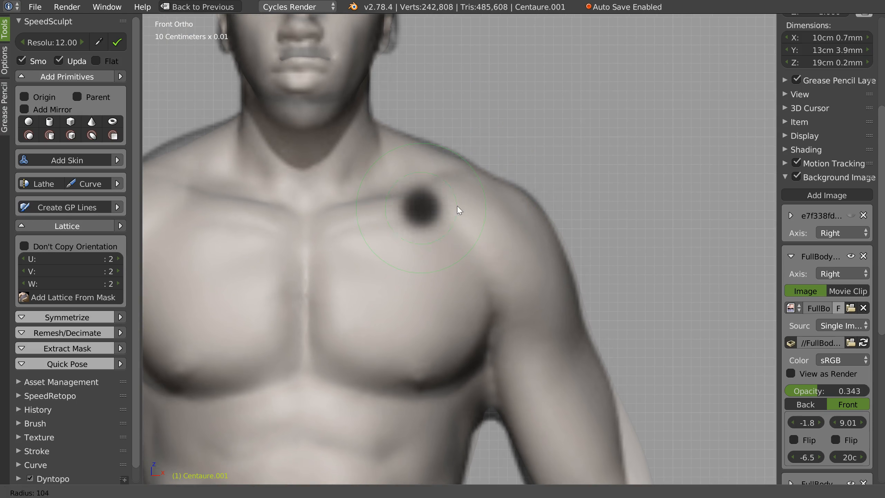
{"action": "left_click", "coordinate": [449, 208]}
{"action": "mouse_move", "coordinate": [438, 212]}
{"action": "left_mouse_down"}
{"action": "mouse_move", "coordinate": [462, 237]}
{"action": "mouse_move", "coordinate": [509, 203]}
{"action": "left_mouse_up"}
Define the groove where the collarbone meets the top of the shoulder, working from the side and above
{"action": "middle_click_drag", "start_coordinate": [506, 184], "coordinate": [495, 182]}
{"action": "middle_click_drag", "start_coordinate": [533, 159], "coordinate": [446, 244], "text": "ctrl"}
{"action": "mouse_move", "coordinate": [618, 152]}
{"action": "middle_mouse_down", "text": "ctrl"}
{"action": "mouse_move", "coordinate": [593, 180]}
{"action": "mouse_move", "coordinate": [520, 218]}
{"action": "mouse_move", "coordinate": [554, 160]}
{"action": "middle_mouse_up", "text": "ctrl"}
{"action": "left_click_drag", "start_coordinate": [513, 149], "coordinate": [563, 153]}
{"action": "middle_click_drag", "start_coordinate": [593, 153], "coordinate": [550, 156]}
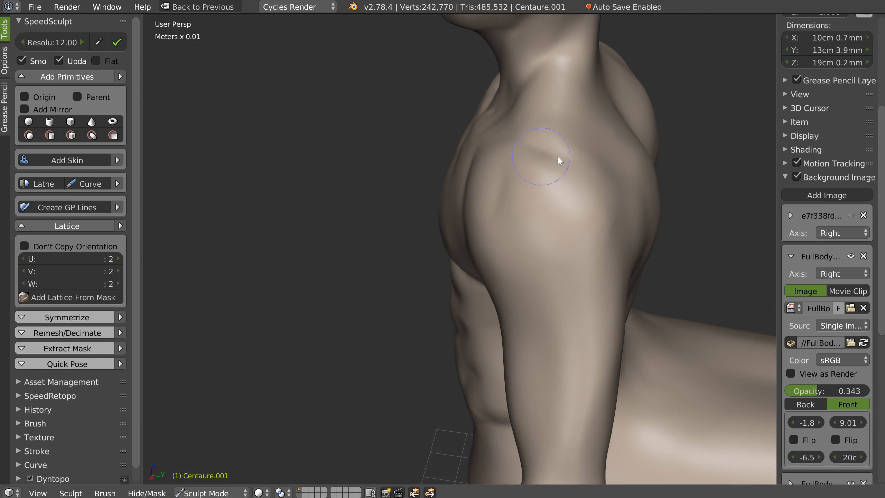
{"action": "left_click_drag", "start_coordinate": [592, 144], "coordinate": [546, 174]}
{"action": "middle_click_drag", "start_coordinate": [484, 141], "coordinate": [518, 131]}
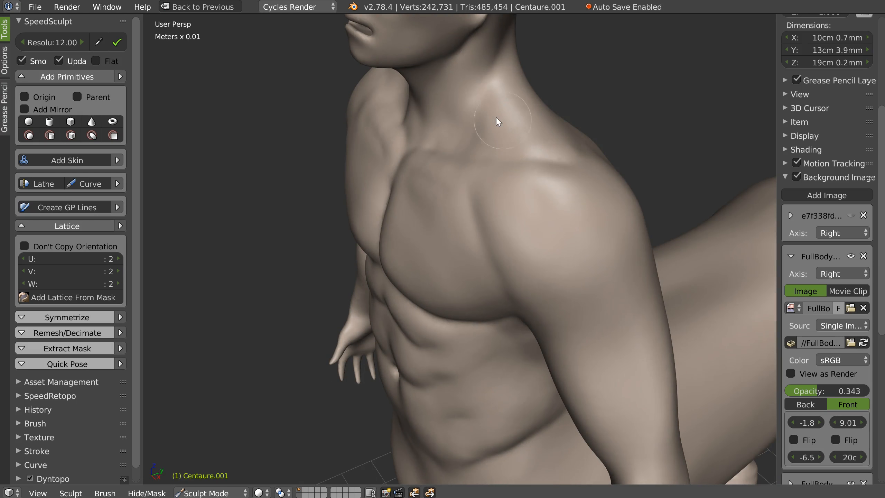
Shape the deltoid with short strokes along its upper front and outer side
{"action": "middle_click_drag", "start_coordinate": [519, 192], "coordinate": [545, 218]}
{"action": "mouse_move", "coordinate": [536, 217]}
{"action": "left_mouse_down"}
{"action": "mouse_move", "coordinate": [561, 186]}
{"action": "mouse_move", "coordinate": [559, 201]}
{"action": "left_mouse_up"}
{"action": "mouse_move", "coordinate": [623, 217]}
{"action": "left_mouse_down"}
{"action": "mouse_move", "coordinate": [602, 183]}
{"action": "mouse_move", "coordinate": [610, 240]}
{"action": "left_mouse_up"}
{"action": "mouse_move", "coordinate": [540, 270]}
{"action": "middle_mouse_down"}
{"action": "mouse_move", "coordinate": [568, 248]}
{"action": "mouse_move", "coordinate": [555, 240]}
{"action": "middle_mouse_up"}
{"action": "scroll", "coordinate": [554, 240], "scroll_direction": "down", "scroll_amount": 1}
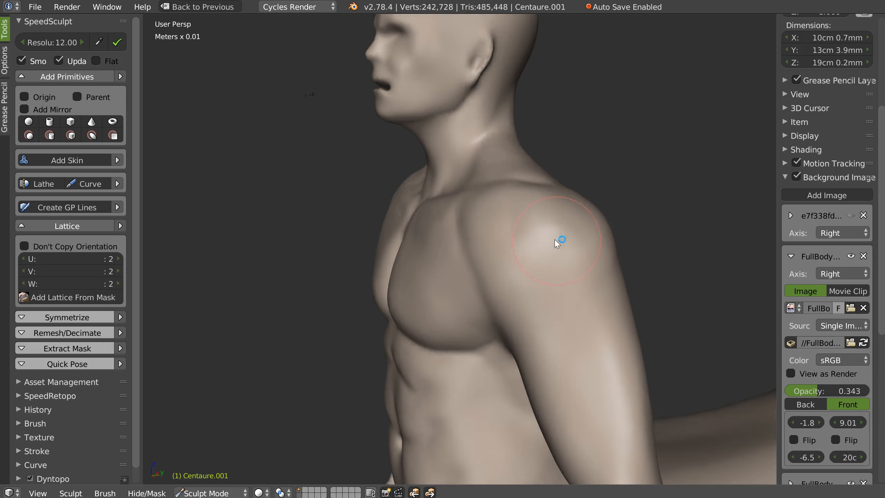
Compare the torso and shoulder profile with the side reference, toggling the background images off and on
{"action": "key", "text": "KP_3"}
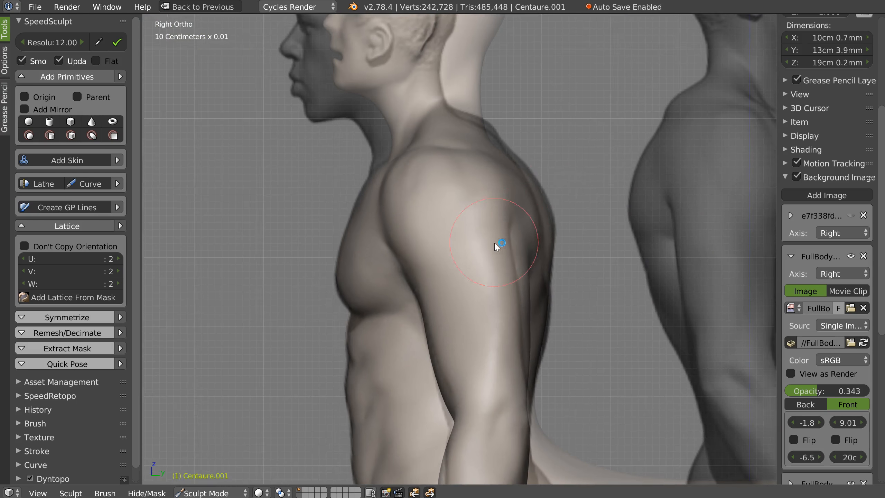
{"action": "middle_click_drag", "start_coordinate": [494, 243], "coordinate": [504, 230], "text": "shift"}
{"action": "scroll", "coordinate": [557, 205], "scroll_direction": "down", "scroll_amount": 2}
{"action": "middle_click_drag", "start_coordinate": [560, 207], "coordinate": [522, 224]}
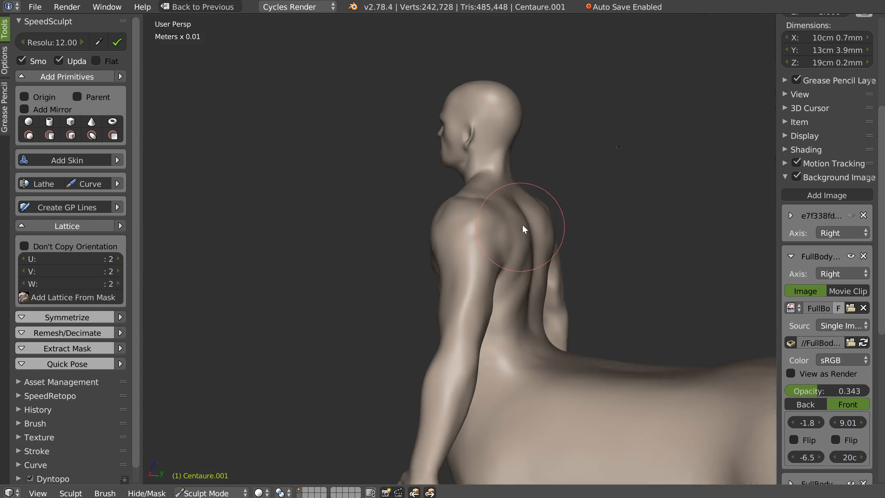
{"action": "key", "text": "KP_3"}
{"action": "scroll", "coordinate": [612, 171], "scroll_direction": "up", "scroll_amount": 5}
{"action": "scroll", "coordinate": [464, 213], "scroll_direction": "up", "scroll_amount": 2}
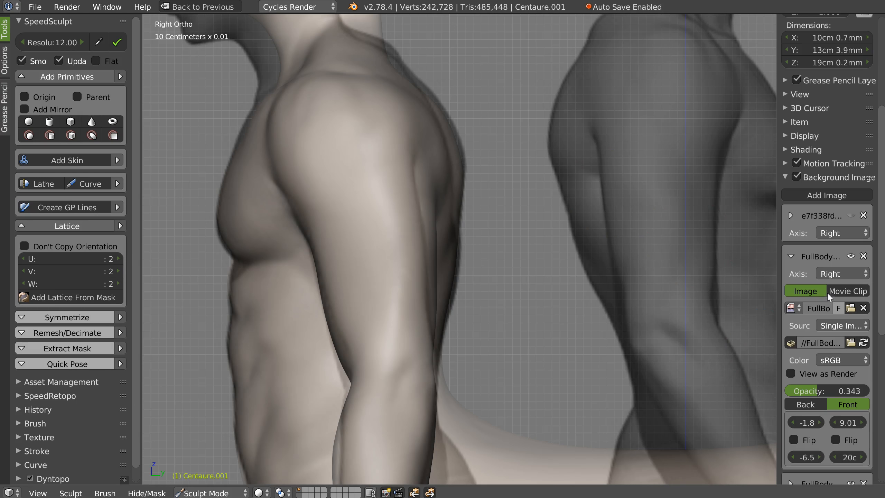
{"action": "left_click", "coordinate": [797, 176]}
{"action": "left_click", "coordinate": [797, 176]}
{"action": "left_click", "coordinate": [797, 176]}
{"action": "left_click", "coordinate": [797, 176]}
{"action": "scroll", "coordinate": [456, 191], "scroll_direction": "down", "scroll_amount": 2}
{"action": "middle_click_drag", "start_coordinate": [457, 189], "coordinate": [458, 187], "text": "ctrl"}
Enlarge the brush and reshape the back of the shoulder and upper back against the side reference
{"action": "key", "text": "f"}
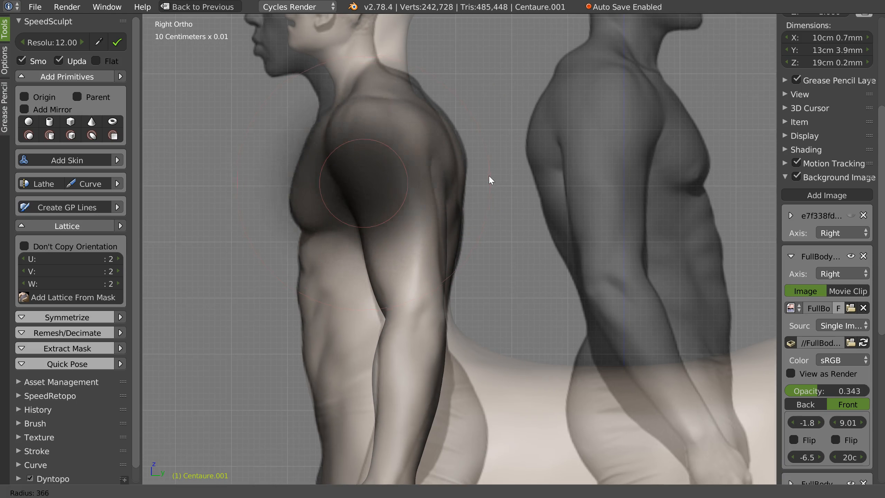
{"action": "left_click", "coordinate": [487, 174]}
{"action": "key", "text": "w"}
{"action": "left_click", "coordinate": [432, 153]}
{"action": "left_click_drag", "start_coordinate": [437, 158], "coordinate": [432, 155]}
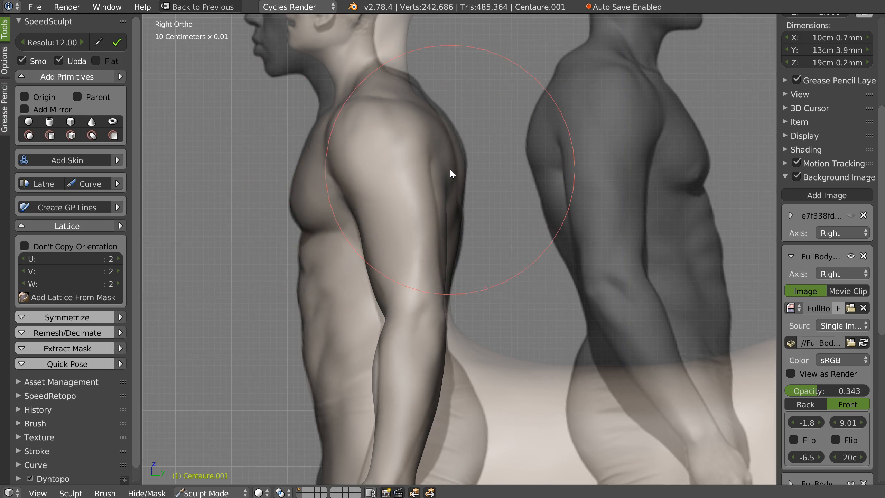
{"action": "key", "text": "w"}
{"action": "left_click", "coordinate": [437, 168]}
{"action": "mouse_move", "coordinate": [441, 168]}
{"action": "left_mouse_down"}
{"action": "mouse_move", "coordinate": [426, 160]}
{"action": "mouse_move", "coordinate": [446, 174]}
{"action": "mouse_move", "coordinate": [437, 163]}
{"action": "mouse_move", "coordinate": [439, 233]}
{"action": "mouse_move", "coordinate": [431, 230]}
{"action": "mouse_move", "coordinate": [440, 175]}
{"action": "mouse_move", "coordinate": [464, 113]}
{"action": "mouse_move", "coordinate": [459, 157]}
{"action": "left_mouse_up"}
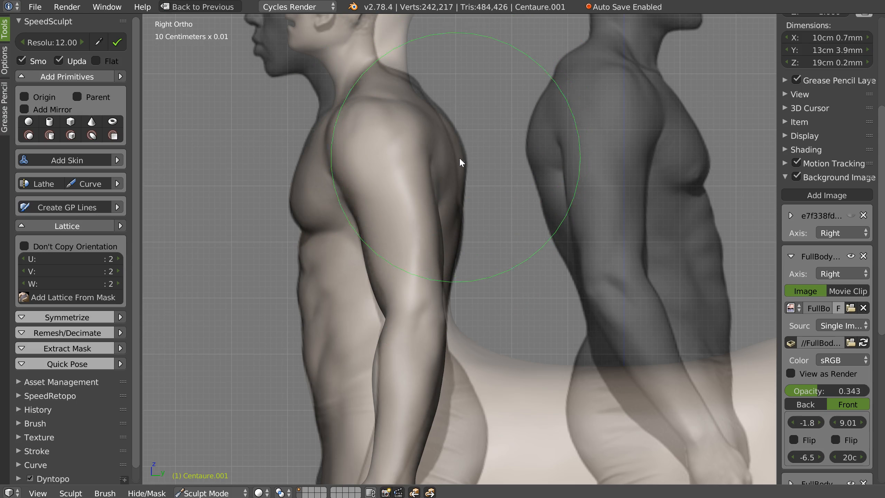
Pull the top of the shoulder slightly upward with the large brush
{"action": "scroll", "coordinate": [467, 195], "scroll_direction": "down", "scroll_amount": 4}
{"action": "scroll", "coordinate": [475, 235], "scroll_direction": "up", "scroll_amount": 4}
{"action": "middle_click_drag", "start_coordinate": [475, 235], "coordinate": [491, 207]}
{"action": "middle_click_drag", "start_coordinate": [519, 144], "coordinate": [478, 139], "text": "shift"}
{"action": "left_click_drag", "start_coordinate": [423, 100], "coordinate": [426, 86]}
From a rear three-quarter view, pull the upper back behind the shoulder upward
{"action": "scroll", "coordinate": [424, 95], "scroll_direction": "up", "scroll_amount": 5}
{"action": "scroll", "coordinate": [426, 93], "scroll_direction": "down", "scroll_amount": 2}
{"action": "scroll", "coordinate": [488, 119], "scroll_direction": "down", "scroll_amount": 5}
{"action": "mouse_move", "coordinate": [457, 134]}
{"action": "middle_mouse_down"}
{"action": "mouse_move", "coordinate": [405, 150]}
{"action": "mouse_move", "coordinate": [433, 170]}
{"action": "middle_mouse_up"}
{"action": "middle_click_drag", "start_coordinate": [595, 122], "coordinate": [586, 191]}
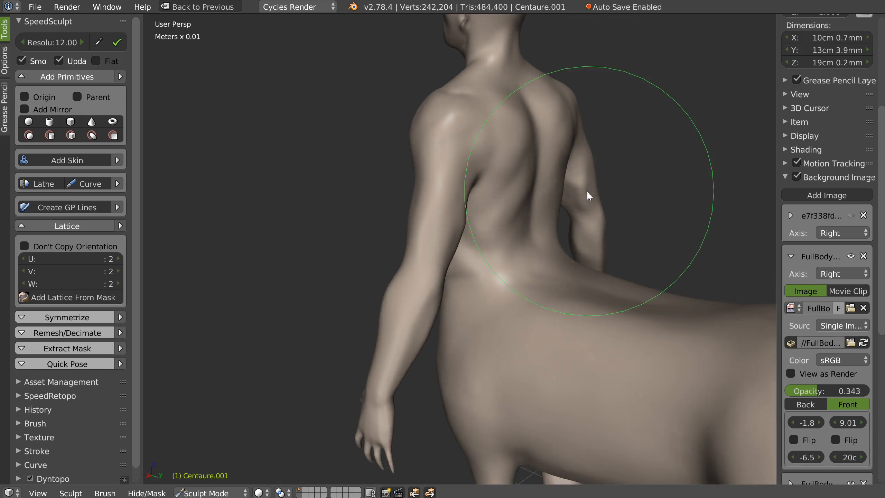
{"action": "scroll", "coordinate": [571, 164], "scroll_direction": "up", "scroll_amount": 3}
{"action": "scroll", "coordinate": [568, 159], "scroll_direction": "up", "scroll_amount": 2}
{"action": "left_click_drag", "start_coordinate": [491, 161], "coordinate": [503, 119]}
Reduce the brush radius and smooth the area between the rear deltoid and the shoulder blade
{"action": "mouse_move", "coordinate": [503, 119]}
{"action": "middle_mouse_down", "text": "shift"}
{"action": "mouse_move", "coordinate": [514, 160]}
{"action": "mouse_move", "coordinate": [458, 192]}
{"action": "middle_mouse_up", "text": "shift"}
{"action": "key", "text": "f"}
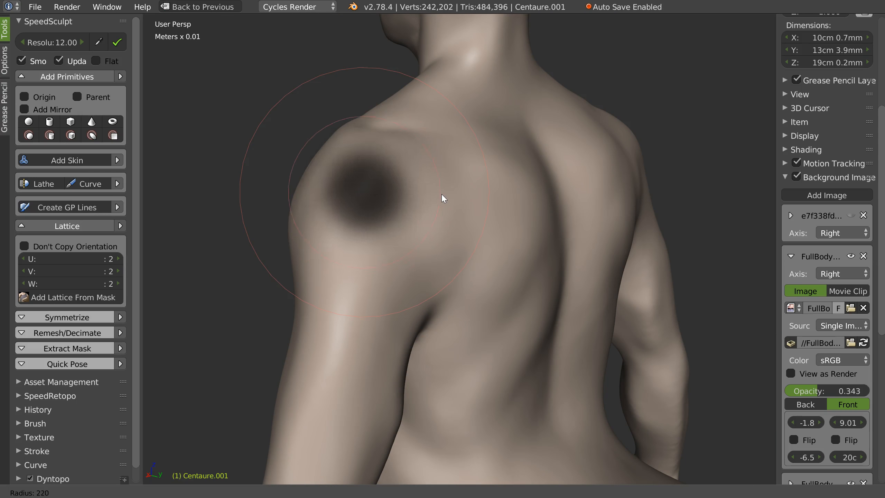
{"action": "left_click", "coordinate": [441, 194]}
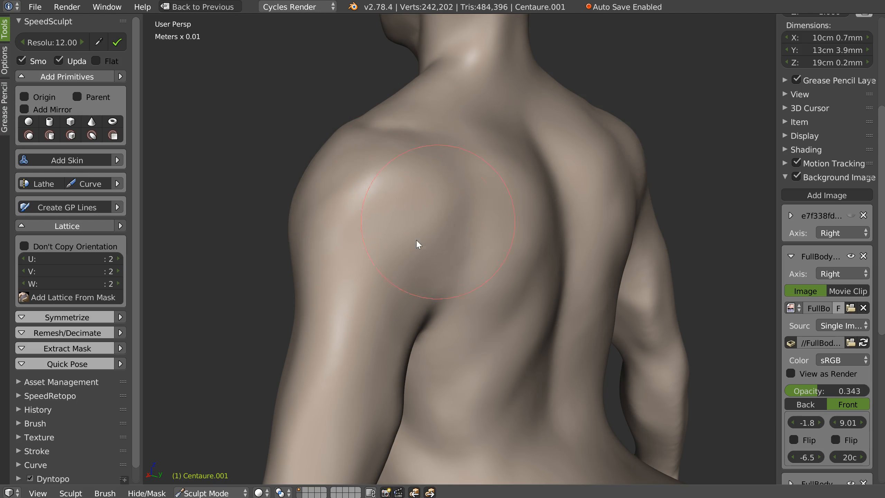
{"action": "mouse_move", "coordinate": [462, 198]}
{"action": "left_mouse_down", "text": "shift"}
{"action": "mouse_move", "coordinate": [535, 187]}
{"action": "mouse_move", "coordinate": [503, 222]}
{"action": "mouse_move", "coordinate": [505, 299]}
{"action": "mouse_move", "coordinate": [498, 223]}
{"action": "left_mouse_up", "text": "shift"}
Choose a sculpt brush with a smaller radius and define the inner edge of the shoulder blade beside the spine
{"action": "middle_click_drag", "start_coordinate": [494, 213], "coordinate": [529, 205]}
{"action": "key", "text": "w"}
{"action": "left_click", "coordinate": [544, 207]}
{"action": "key", "text": "f"}
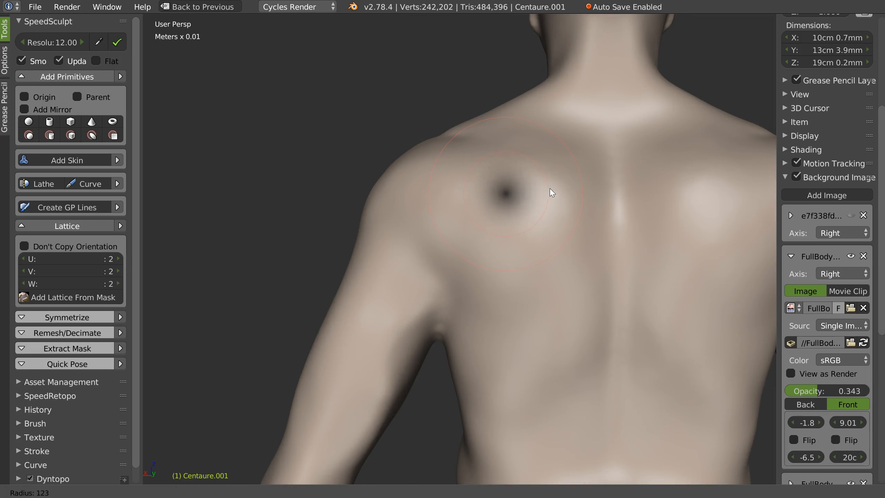
{"action": "left_click", "coordinate": [536, 187]}
{"action": "mouse_move", "coordinate": [562, 134]}
{"action": "left_mouse_down"}
{"action": "mouse_move", "coordinate": [591, 257]}
{"action": "mouse_move", "coordinate": [587, 329]}
{"action": "left_mouse_up"}
{"action": "mouse_move", "coordinate": [576, 163]}
{"action": "left_mouse_down"}
{"action": "mouse_move", "coordinate": [586, 280]}
{"action": "mouse_move", "coordinate": [507, 365]}
{"action": "mouse_move", "coordinate": [531, 325]}
{"action": "left_mouse_up"}
Sculpt the upper ridge of the shoulder blade and the trapezius from the shoulder toward the spine
{"action": "middle_click_drag", "start_coordinate": [531, 325], "coordinate": [579, 231]}
{"action": "middle_click_drag", "start_coordinate": [511, 167], "coordinate": [443, 114]}
{"action": "mouse_move", "coordinate": [440, 109]}
{"action": "left_mouse_down"}
{"action": "mouse_move", "coordinate": [546, 133]}
{"action": "mouse_move", "coordinate": [566, 153]}
{"action": "mouse_move", "coordinate": [571, 138]}
{"action": "mouse_move", "coordinate": [549, 121]}
{"action": "mouse_move", "coordinate": [508, 171]}
{"action": "left_mouse_up"}
{"action": "mouse_move", "coordinate": [478, 91]}
{"action": "left_mouse_down"}
{"action": "mouse_move", "coordinate": [517, 92]}
{"action": "mouse_move", "coordinate": [547, 130]}
{"action": "left_mouse_up"}
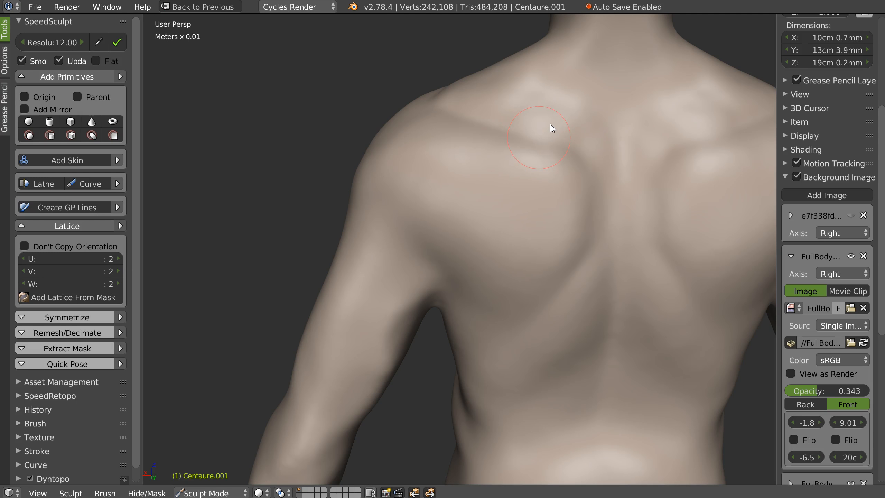
Change the brush radius, then smooth the upper ridge of the shoulder blade and refine the trapezius below the neck
{"action": "key", "text": "f"}
{"action": "left_click", "coordinate": [541, 117]}
{"action": "mouse_move", "coordinate": [539, 116]}
{"action": "left_mouse_down", "text": "shift"}
{"action": "mouse_move", "coordinate": [505, 105]}
{"action": "mouse_move", "coordinate": [569, 113]}
{"action": "left_mouse_up", "text": "shift"}
{"action": "middle_click_drag", "start_coordinate": [640, 112], "coordinate": [575, 172], "text": "shift"}
{"action": "scroll", "coordinate": [528, 186], "scroll_direction": "up", "scroll_amount": 1}
{"action": "mouse_move", "coordinate": [500, 57]}
{"action": "left_mouse_down"}
{"action": "mouse_move", "coordinate": [504, 47]}
{"action": "mouse_move", "coordinate": [470, 152]}
{"action": "mouse_move", "coordinate": [484, 134]}
{"action": "mouse_move", "coordinate": [443, 161]}
{"action": "mouse_move", "coordinate": [476, 127]}
{"action": "left_mouse_up"}
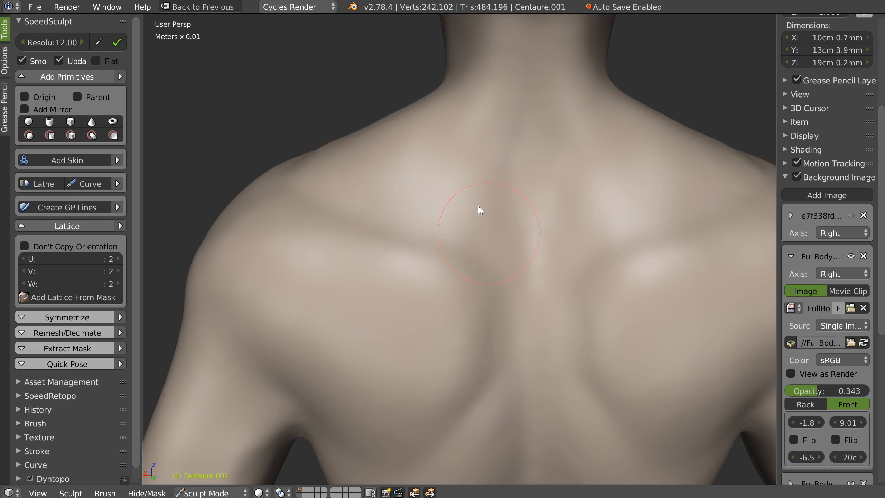
Compare the sculpted back with the reference photo in the orthographic back view, switching the background images on and off
{"action": "mouse_move", "coordinate": [421, 312]}
{"action": "middle_mouse_down"}
{"action": "mouse_move", "coordinate": [449, 308]}
{"action": "mouse_move", "coordinate": [498, 244]}
{"action": "middle_mouse_up"}
{"action": "scroll", "coordinate": [447, 305], "scroll_direction": "down", "scroll_amount": 2}
{"action": "key", "text": "ctrl+KP_1"}
{"action": "scroll", "coordinate": [547, 196], "scroll_direction": "up", "scroll_amount": 6}
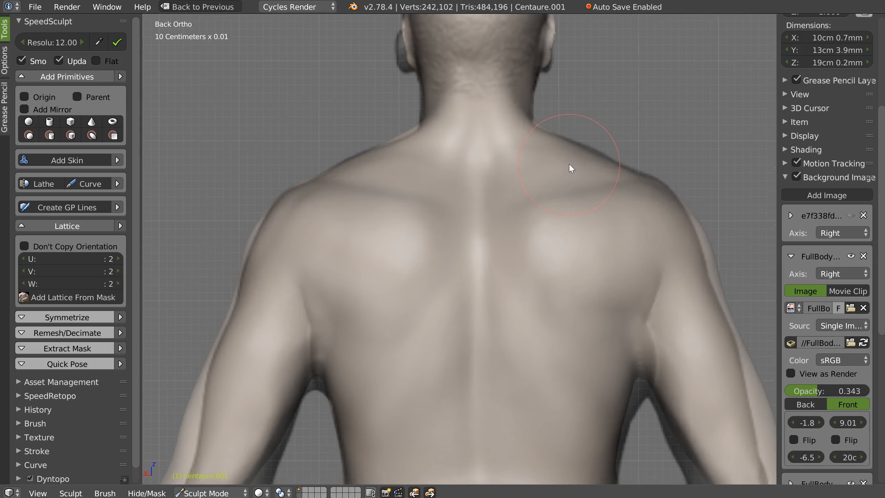
{"action": "left_click", "coordinate": [798, 177]}
{"action": "left_click", "coordinate": [798, 177]}
{"action": "left_click", "coordinate": [797, 178]}
{"action": "left_click", "coordinate": [796, 178]}
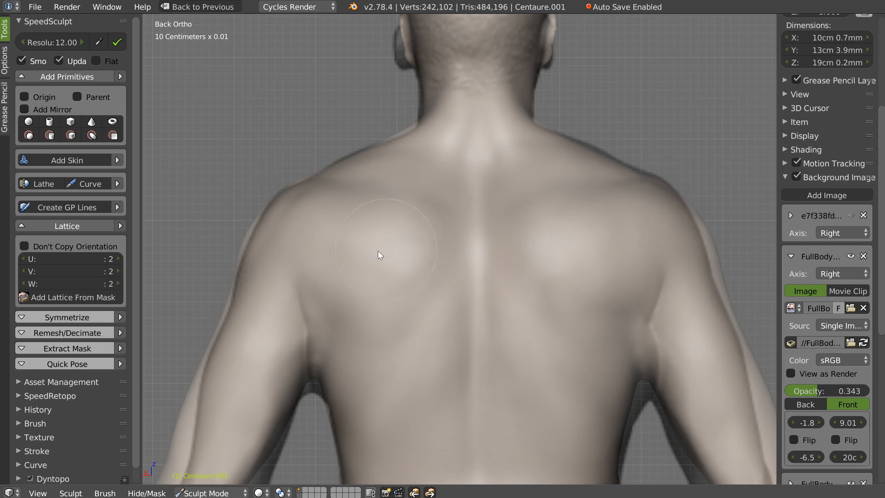
{"action": "scroll", "coordinate": [423, 224], "scroll_direction": "down", "scroll_amount": 3}
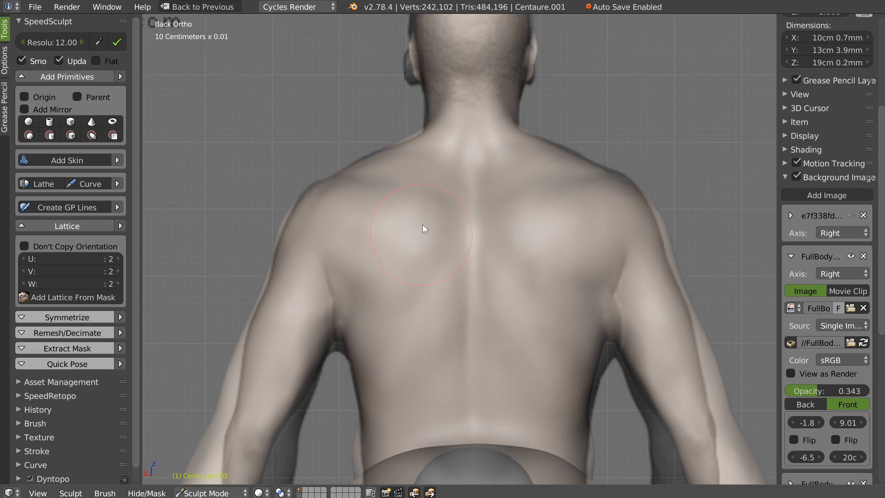
{"action": "left_click", "coordinate": [796, 177]}
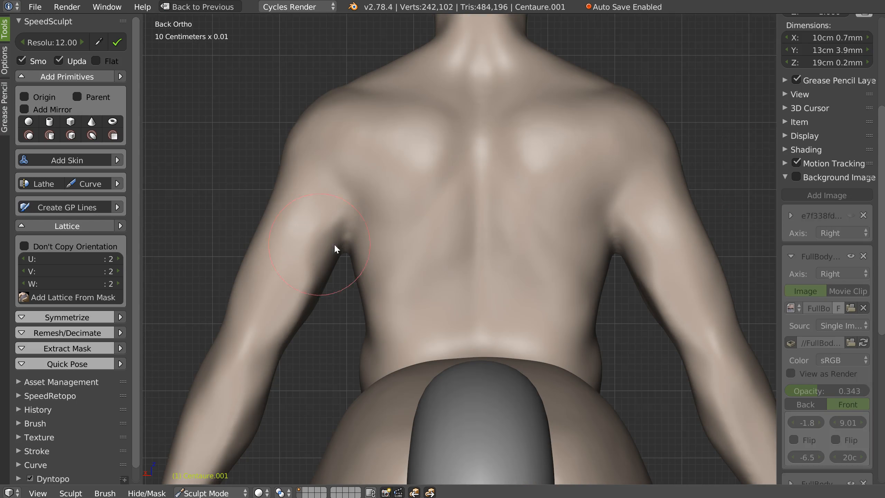
Change the brush radius and soften the crease at the rear of the armpit
{"action": "key", "text": "f"}
{"action": "left_click", "coordinate": [386, 230]}
{"action": "mouse_move", "coordinate": [351, 211]}
{"action": "left_mouse_down"}
{"action": "mouse_move", "coordinate": [365, 206]}
{"action": "mouse_move", "coordinate": [352, 204]}
{"action": "left_mouse_up"}
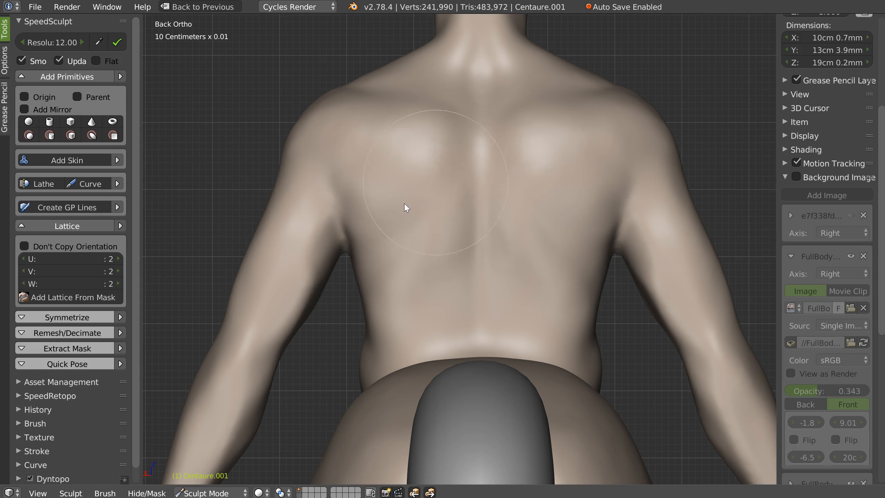
With the Crease brush at a smaller radius, carve the spine groove down to the lower back and mark the muscle beside it
{"action": "key", "text": "shift+c"}
{"action": "key", "text": "f"}
{"action": "left_click", "coordinate": [456, 221]}
{"action": "left_click_drag", "start_coordinate": [468, 223], "coordinate": [465, 348]}
{"action": "left_click_drag", "start_coordinate": [472, 268], "coordinate": [474, 363]}
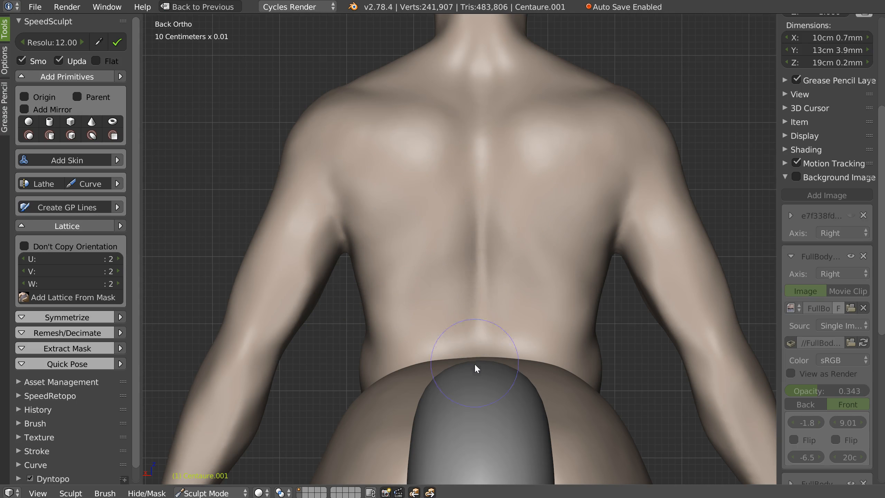
{"action": "left_click_drag", "start_coordinate": [437, 285], "coordinate": [455, 242]}
Show the background images and set the back-view reference's opacity to 0.609
{"action": "left_click", "coordinate": [796, 177]}
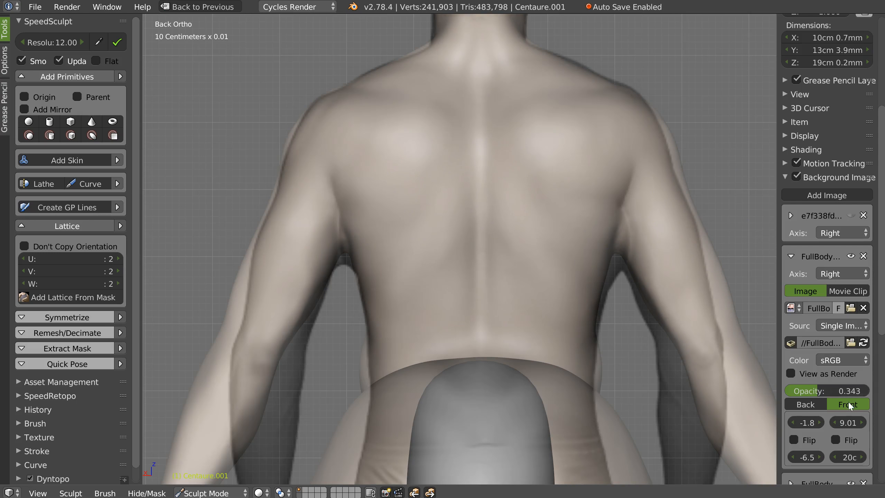
{"action": "mouse_move", "coordinate": [815, 390]}
{"action": "left_mouse_down"}
{"action": "mouse_move", "coordinate": [881, 398]}
{"action": "mouse_move", "coordinate": [802, 393]}
{"action": "left_mouse_up"}
{"action": "left_click", "coordinate": [790, 256]}
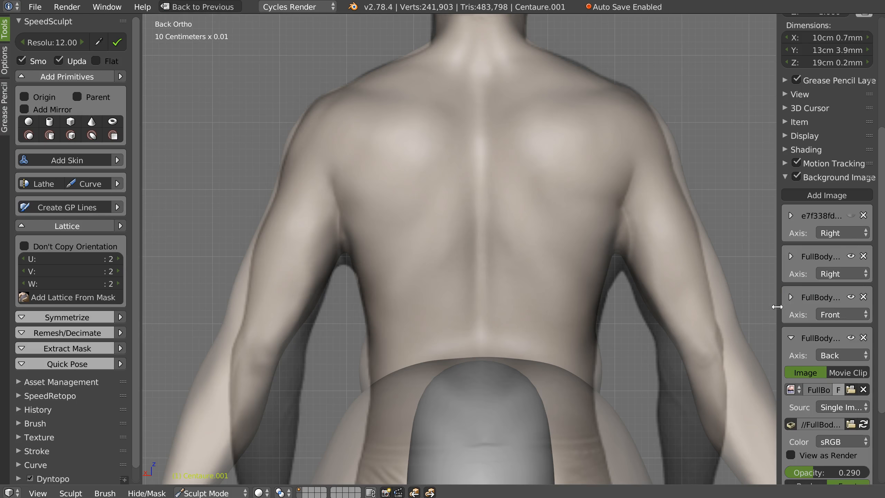
{"action": "left_click", "coordinate": [790, 297]}
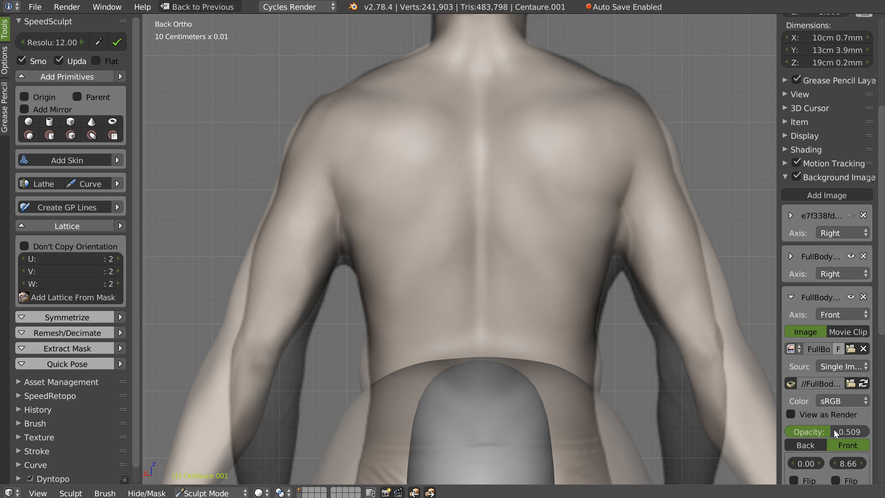
{"action": "left_click", "coordinate": [790, 296]}
{"action": "left_click_drag", "start_coordinate": [814, 471], "coordinate": [846, 475]}
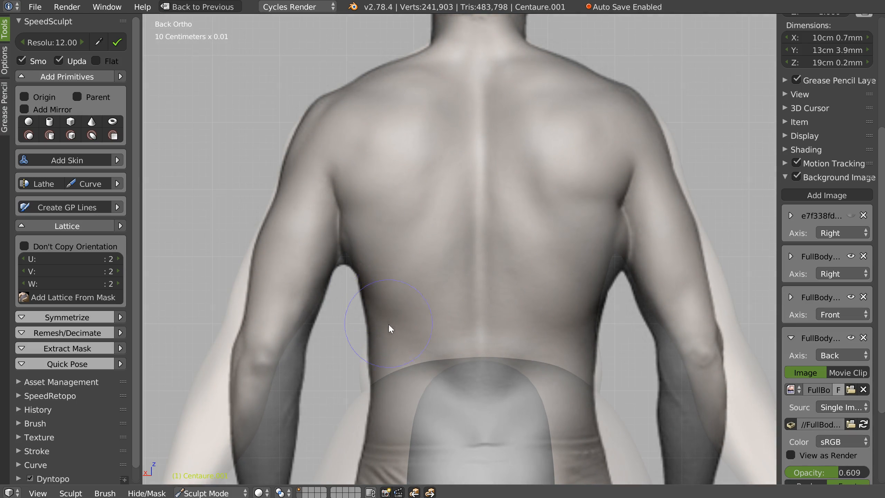
Carve the muscle contours of the lower back and flank up toward the shoulder blade, following the back reference
{"action": "left_click_drag", "start_coordinate": [435, 377], "coordinate": [441, 383]}
{"action": "left_click_drag", "start_coordinate": [385, 310], "coordinate": [458, 394]}
{"action": "mouse_move", "coordinate": [382, 319]}
{"action": "left_mouse_down"}
{"action": "mouse_move", "coordinate": [433, 367]}
{"action": "mouse_move", "coordinate": [449, 254]}
{"action": "mouse_move", "coordinate": [473, 188]}
{"action": "mouse_move", "coordinate": [484, 219]}
{"action": "mouse_move", "coordinate": [448, 141]}
{"action": "mouse_move", "coordinate": [444, 107]}
{"action": "mouse_move", "coordinate": [437, 195]}
{"action": "mouse_move", "coordinate": [401, 238]}
{"action": "mouse_move", "coordinate": [344, 209]}
{"action": "mouse_move", "coordinate": [350, 151]}
{"action": "mouse_move", "coordinate": [432, 93]}
{"action": "mouse_move", "coordinate": [370, 91]}
{"action": "mouse_move", "coordinate": [438, 110]}
{"action": "mouse_move", "coordinate": [502, 98]}
{"action": "left_mouse_up"}
Change the sculpt brush and radius, build up the shoulder blade and the muscles beside the upper spine over the reference, and hide the background images
{"action": "key", "text": "w"}
{"action": "left_click", "coordinate": [466, 112]}
{"action": "left_click", "coordinate": [850, 338]}
{"action": "left_click", "coordinate": [850, 338]}
{"action": "key", "text": "w"}
{"action": "left_click", "coordinate": [404, 109]}
{"action": "key", "text": "f"}
{"action": "left_click", "coordinate": [398, 107]}
{"action": "mouse_move", "coordinate": [404, 86]}
{"action": "left_mouse_down"}
{"action": "mouse_move", "coordinate": [410, 95]}
{"action": "mouse_move", "coordinate": [365, 92]}
{"action": "mouse_move", "coordinate": [401, 83]}
{"action": "left_mouse_up"}
{"action": "mouse_move", "coordinate": [481, 103]}
{"action": "left_mouse_down"}
{"action": "mouse_move", "coordinate": [418, 82]}
{"action": "mouse_move", "coordinate": [495, 154]}
{"action": "left_mouse_up"}
{"action": "left_click", "coordinate": [797, 177]}
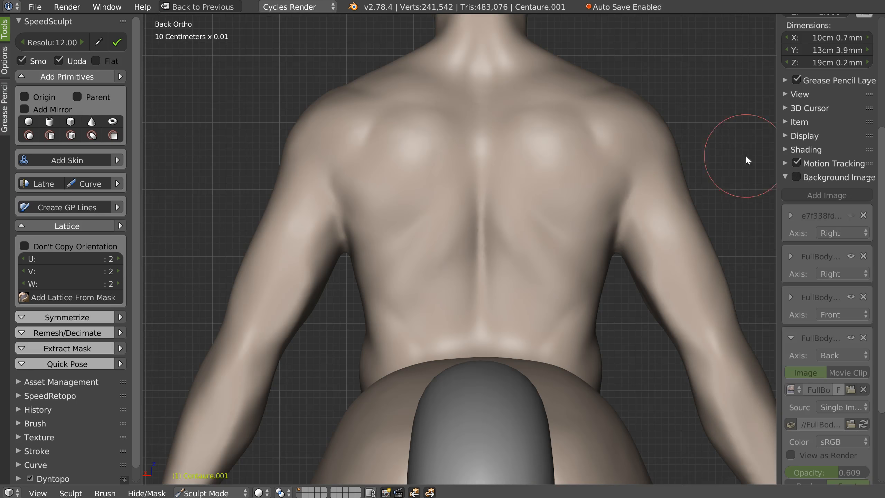
Smooth the shoulder blade and, with a smaller brush radius, sculpt the area behind the rear deltoid down toward the armpit
{"action": "mouse_move", "coordinate": [430, 101]}
{"action": "left_mouse_down", "text": "shift"}
{"action": "mouse_move", "coordinate": [424, 125]}
{"action": "mouse_move", "coordinate": [458, 55]}
{"action": "mouse_move", "coordinate": [462, 65]}
{"action": "mouse_move", "coordinate": [409, 177]}
{"action": "left_mouse_up", "text": "shift"}
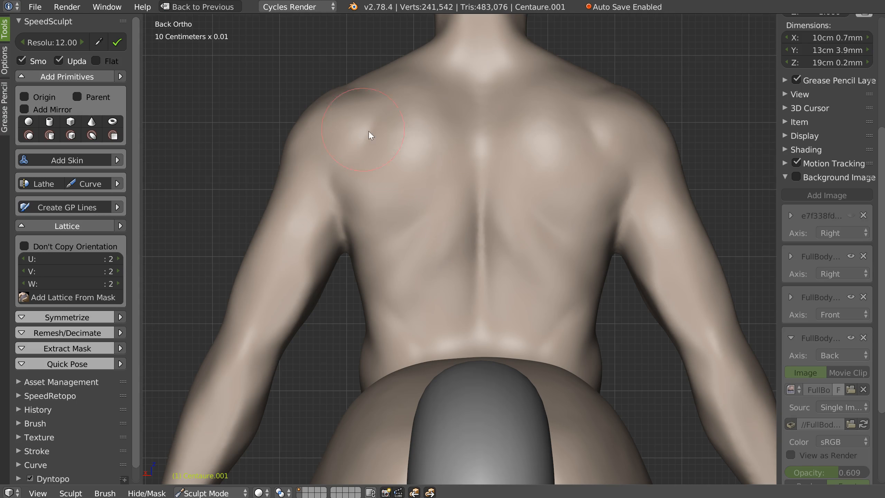
{"action": "scroll", "coordinate": [442, 160], "scroll_direction": "down", "scroll_amount": 3}
{"action": "middle_click_drag", "start_coordinate": [441, 160], "coordinate": [453, 211]}
{"action": "scroll", "coordinate": [448, 192], "scroll_direction": "up", "scroll_amount": 5}
{"action": "mouse_move", "coordinate": [443, 173]}
{"action": "middle_mouse_down"}
{"action": "mouse_move", "coordinate": [448, 165]}
{"action": "mouse_move", "coordinate": [409, 168]}
{"action": "middle_mouse_up"}
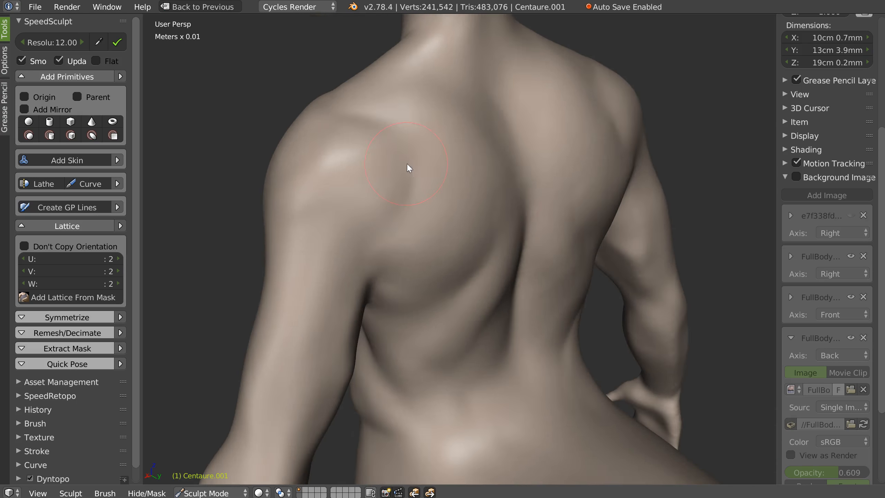
{"action": "key", "text": "f"}
{"action": "left_click", "coordinate": [408, 154]}
{"action": "mouse_move", "coordinate": [405, 131]}
{"action": "left_mouse_down"}
{"action": "mouse_move", "coordinate": [390, 185]}
{"action": "mouse_move", "coordinate": [367, 122]}
{"action": "mouse_move", "coordinate": [377, 122]}
{"action": "mouse_move", "coordinate": [355, 196]}
{"action": "mouse_move", "coordinate": [323, 223]}
{"action": "mouse_move", "coordinate": [367, 255]}
{"action": "left_mouse_up"}
{"action": "mouse_move", "coordinate": [370, 202]}
{"action": "middle_mouse_down"}
{"action": "mouse_move", "coordinate": [327, 193]}
{"action": "mouse_move", "coordinate": [426, 125]}
{"action": "mouse_move", "coordinate": [437, 144]}
{"action": "middle_mouse_up"}
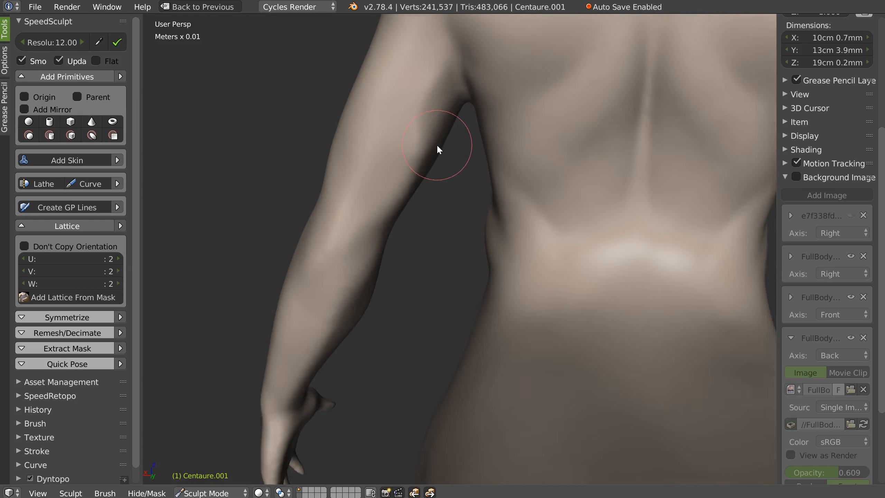
Choose the Snakehook brush with a larger radius and pull the side of the waist inward from the front
{"action": "scroll", "coordinate": [460, 130], "scroll_direction": "down", "scroll_amount": 10}
{"action": "middle_click_drag", "start_coordinate": [421, 205], "coordinate": [549, 170]}
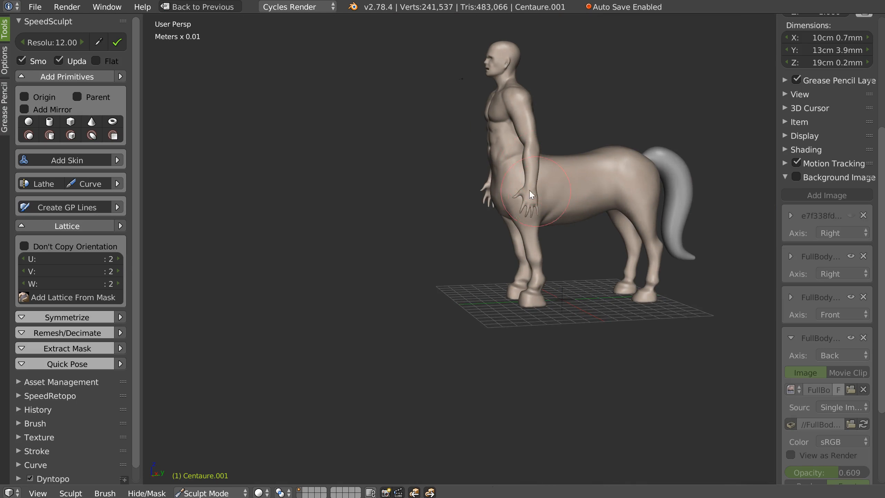
{"action": "key", "text": "KP_3"}
{"action": "scroll", "coordinate": [580, 185], "scroll_direction": "up", "scroll_amount": 5}
{"action": "scroll", "coordinate": [602, 146], "scroll_direction": "down", "scroll_amount": 6}
{"action": "middle_click_drag", "start_coordinate": [557, 191], "coordinate": [590, 207]}
{"action": "scroll", "coordinate": [557, 172], "scroll_direction": "up", "scroll_amount": 6}
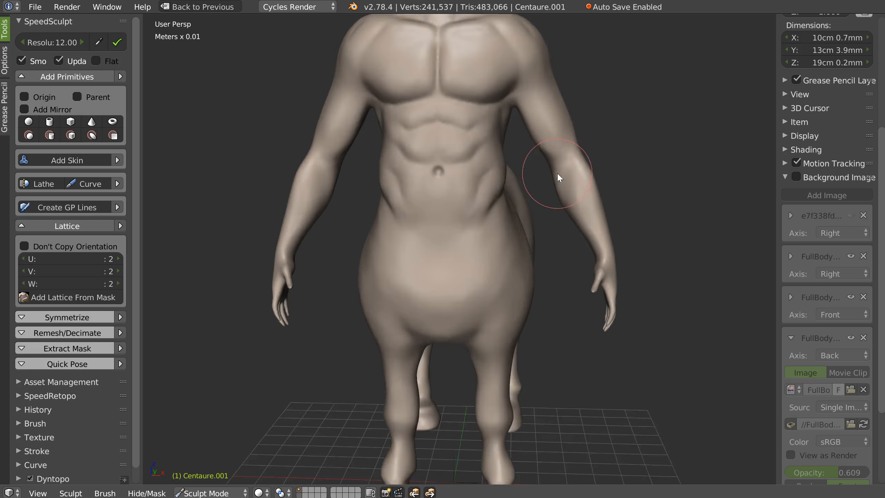
{"action": "key", "text": "w"}
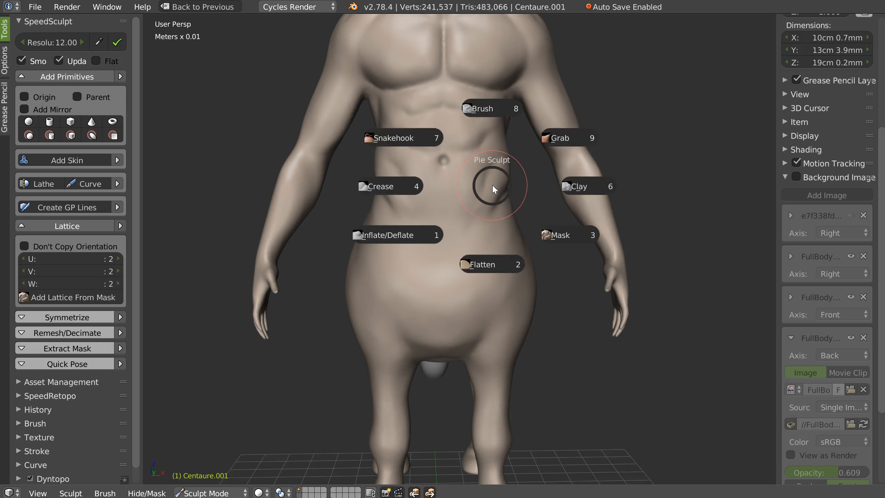
{"action": "left_click", "coordinate": [419, 146]}
{"action": "key", "text": "f"}
{"action": "left_click", "coordinate": [519, 182]}
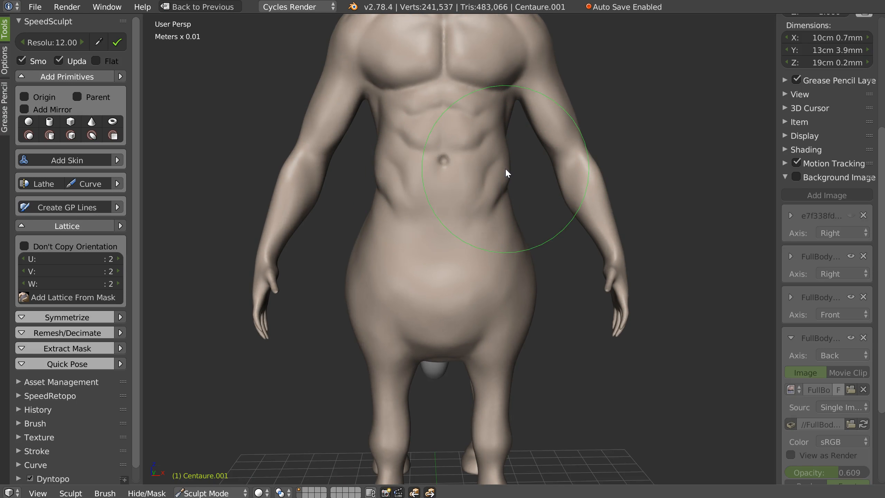
{"action": "left_click_drag", "start_coordinate": [505, 168], "coordinate": [499, 181]}
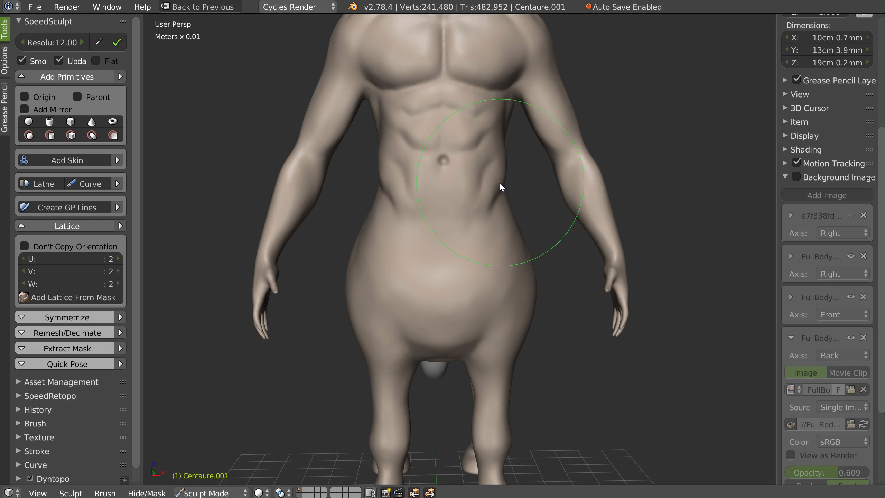
Reshape the side of the back below the armpit from the rear and the waist contour from the front
{"action": "mouse_move", "coordinate": [528, 180]}
{"action": "middle_mouse_down"}
{"action": "mouse_move", "coordinate": [405, 177]}
{"action": "mouse_move", "coordinate": [448, 192]}
{"action": "mouse_move", "coordinate": [474, 134]}
{"action": "middle_mouse_up"}
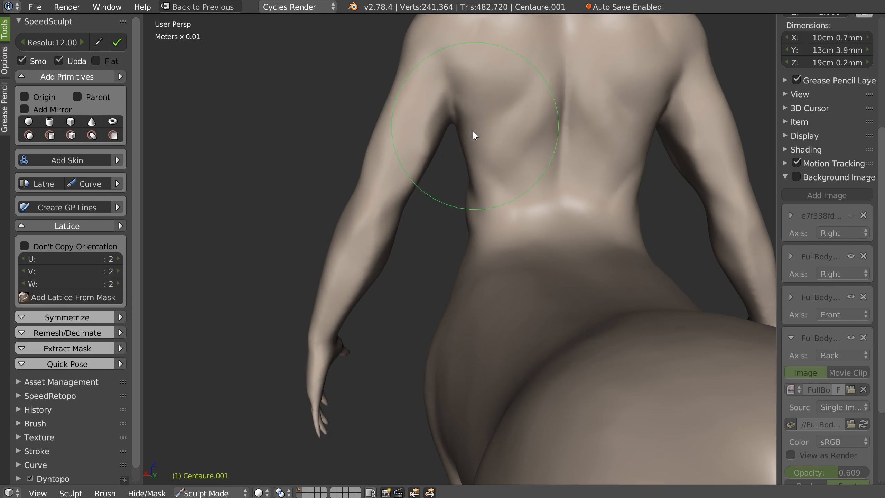
{"action": "left_click_drag", "start_coordinate": [468, 85], "coordinate": [490, 131]}
{"action": "middle_click_drag", "start_coordinate": [490, 132], "coordinate": [506, 152]}
{"action": "mouse_move", "coordinate": [593, 151]}
{"action": "middle_mouse_down"}
{"action": "mouse_move", "coordinate": [503, 195]}
{"action": "mouse_move", "coordinate": [507, 218]}
{"action": "middle_mouse_up"}
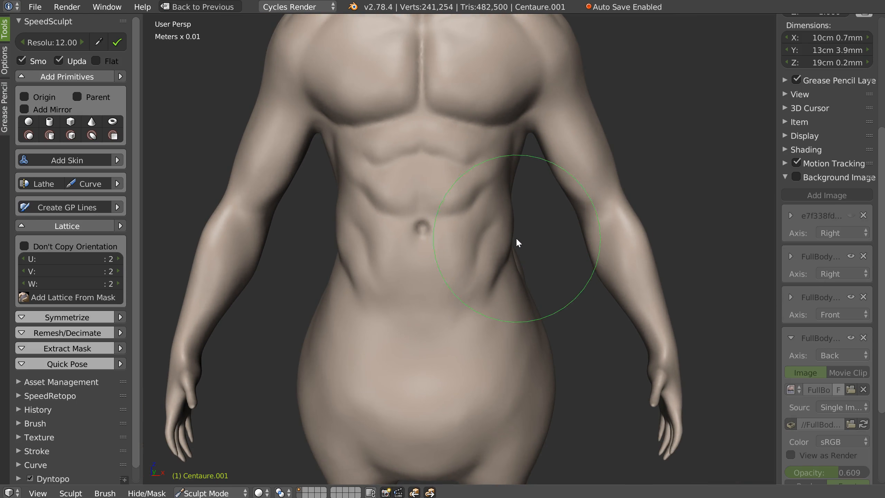
{"action": "mouse_move", "coordinate": [508, 221]}
{"action": "left_mouse_down"}
{"action": "mouse_move", "coordinate": [528, 175]}
{"action": "mouse_move", "coordinate": [515, 182]}
{"action": "mouse_move", "coordinate": [524, 182]}
{"action": "mouse_move", "coordinate": [538, 118]}
{"action": "mouse_move", "coordinate": [507, 184]}
{"action": "left_mouse_up"}
Adjust the contours of the flank and hip from several angles with the large brush
{"action": "scroll", "coordinate": [528, 175], "scroll_direction": "up", "scroll_amount": 3}
{"action": "mouse_move", "coordinate": [530, 175]}
{"action": "middle_mouse_down"}
{"action": "mouse_move", "coordinate": [548, 177]}
{"action": "mouse_move", "coordinate": [490, 148]}
{"action": "mouse_move", "coordinate": [519, 101]}
{"action": "mouse_move", "coordinate": [480, 152]}
{"action": "middle_mouse_up"}
{"action": "scroll", "coordinate": [467, 179], "scroll_direction": "down", "scroll_amount": 5}
{"action": "scroll", "coordinate": [465, 181], "scroll_direction": "up", "scroll_amount": 2}
{"action": "mouse_move", "coordinate": [395, 231]}
{"action": "left_mouse_down"}
{"action": "mouse_move", "coordinate": [430, 336]}
{"action": "mouse_move", "coordinate": [432, 393]}
{"action": "left_mouse_up"}
{"action": "mouse_move", "coordinate": [431, 391]}
{"action": "middle_mouse_down"}
{"action": "mouse_move", "coordinate": [452, 328]}
{"action": "mouse_move", "coordinate": [398, 366]}
{"action": "middle_mouse_up"}
{"action": "mouse_move", "coordinate": [398, 366]}
{"action": "left_mouse_down"}
{"action": "mouse_move", "coordinate": [398, 350]}
{"action": "mouse_move", "coordinate": [361, 357]}
{"action": "mouse_move", "coordinate": [432, 388]}
{"action": "mouse_move", "coordinate": [389, 384]}
{"action": "left_mouse_up"}
{"action": "middle_click_drag", "start_coordinate": [443, 276], "coordinate": [431, 248]}
{"action": "mouse_move", "coordinate": [498, 241]}
{"action": "middle_mouse_down"}
{"action": "mouse_move", "coordinate": [501, 231]}
{"action": "mouse_move", "coordinate": [487, 227]}
{"action": "middle_mouse_up"}
{"action": "mouse_move", "coordinate": [486, 230]}
{"action": "left_mouse_down"}
{"action": "mouse_move", "coordinate": [458, 289]}
{"action": "mouse_move", "coordinate": [464, 285]}
{"action": "left_mouse_up"}
Reshape the lower outer edge of the pectoral muscle from the front
{"action": "mouse_move", "coordinate": [479, 250]}
{"action": "middle_mouse_down"}
{"action": "mouse_move", "coordinate": [491, 317]}
{"action": "mouse_move", "coordinate": [562, 254]}
{"action": "mouse_move", "coordinate": [505, 291]}
{"action": "mouse_move", "coordinate": [533, 287]}
{"action": "mouse_move", "coordinate": [498, 285]}
{"action": "mouse_move", "coordinate": [492, 267]}
{"action": "middle_mouse_up"}
{"action": "scroll", "coordinate": [504, 291], "scroll_direction": "down", "scroll_amount": 3}
{"action": "scroll", "coordinate": [546, 195], "scroll_direction": "up", "scroll_amount": 5}
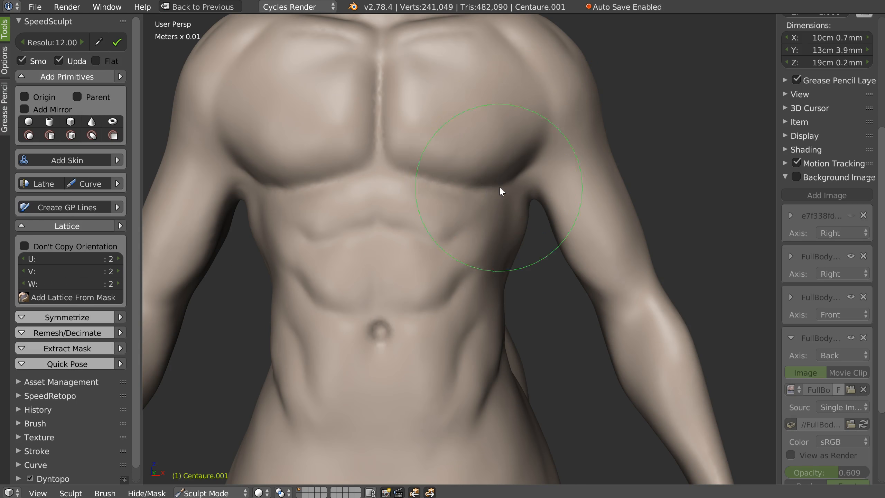
{"action": "mouse_move", "coordinate": [487, 187]}
{"action": "left_mouse_down"}
{"action": "mouse_move", "coordinate": [537, 138]}
{"action": "mouse_move", "coordinate": [543, 87]}
{"action": "mouse_move", "coordinate": [498, 84]}
{"action": "mouse_move", "coordinate": [452, 52]}
{"action": "mouse_move", "coordinate": [516, 107]}
{"action": "left_mouse_up"}
{"action": "mouse_move", "coordinate": [516, 107]}
{"action": "middle_mouse_down"}
{"action": "mouse_move", "coordinate": [552, 113]}
{"action": "mouse_move", "coordinate": [524, 180]}
{"action": "middle_mouse_up"}
Show the references in the orthographic front view and adjust the outer chest and the torso's side below the armpit to match
{"action": "key", "text": "KP_1"}
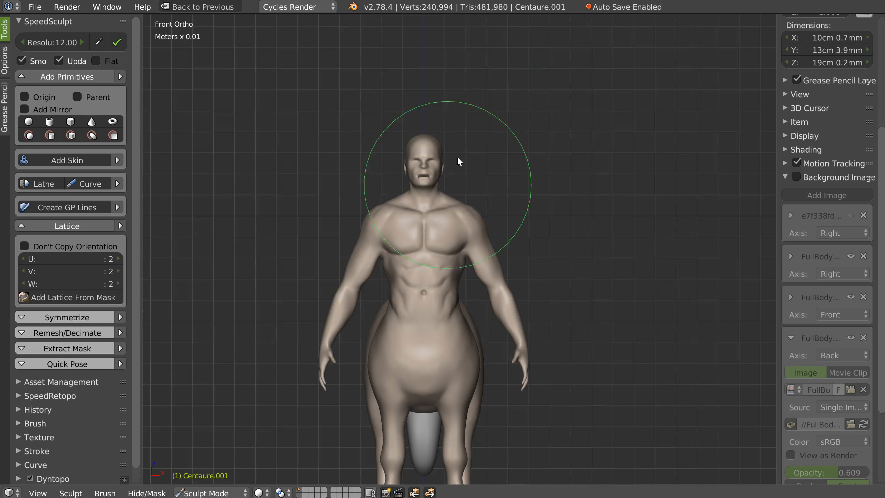
{"action": "scroll", "coordinate": [474, 158], "scroll_direction": "up", "scroll_amount": 5}
{"action": "left_click", "coordinate": [796, 177]}
{"action": "scroll", "coordinate": [501, 186], "scroll_direction": "up", "scroll_amount": 2}
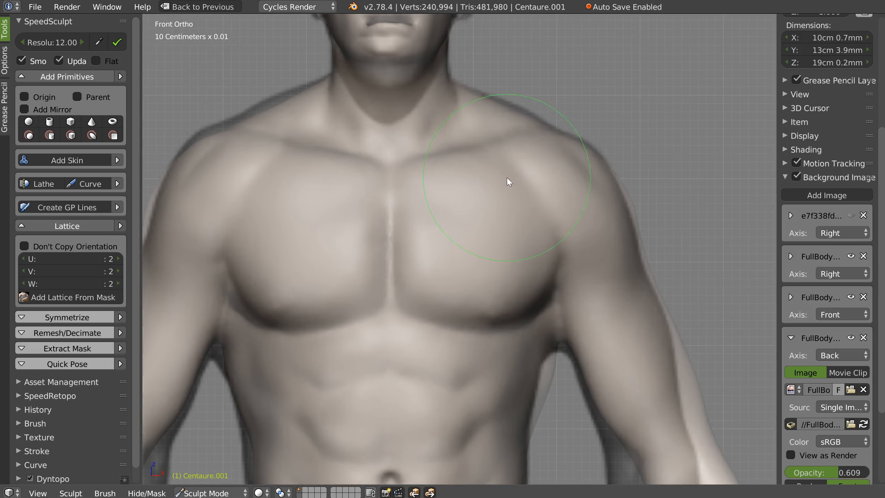
{"action": "left_click_drag", "start_coordinate": [533, 212], "coordinate": [531, 216]}
{"action": "scroll", "coordinate": [570, 250], "scroll_direction": "down", "scroll_amount": 1}
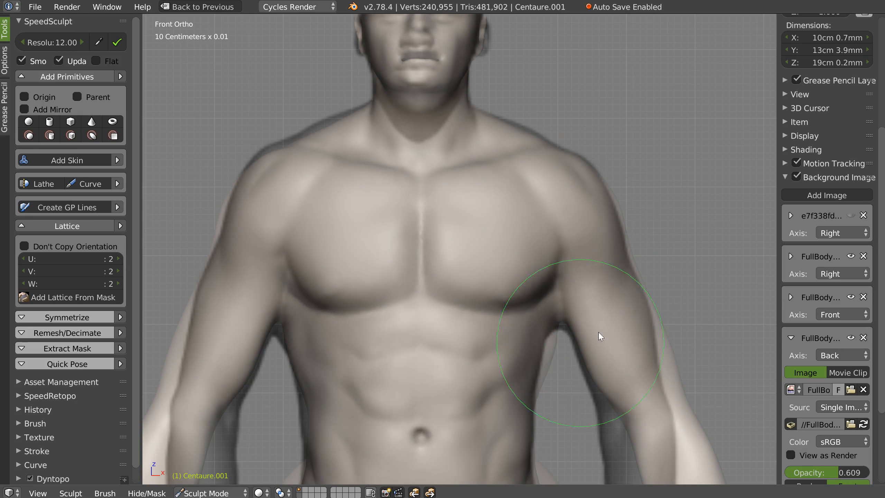
{"action": "middle_click_drag", "start_coordinate": [599, 334], "coordinate": [592, 286], "text": "shift"}
{"action": "left_click_drag", "start_coordinate": [539, 317], "coordinate": [536, 318]}
Adjust the lower edge of the chest at the sternum and outer pectoral to the front reference, then hide the background images
{"action": "scroll", "coordinate": [705, 288], "scroll_direction": "down", "scroll_amount": 1}
{"action": "middle_click_drag", "start_coordinate": [702, 286], "coordinate": [679, 238], "text": "shift"}
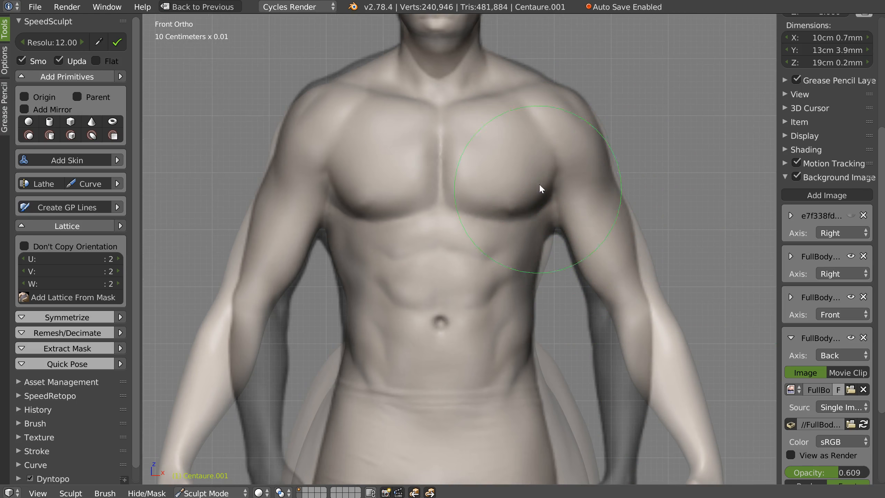
{"action": "scroll", "coordinate": [510, 184], "scroll_direction": "up", "scroll_amount": 2}
{"action": "left_click_drag", "start_coordinate": [415, 201], "coordinate": [419, 188]}
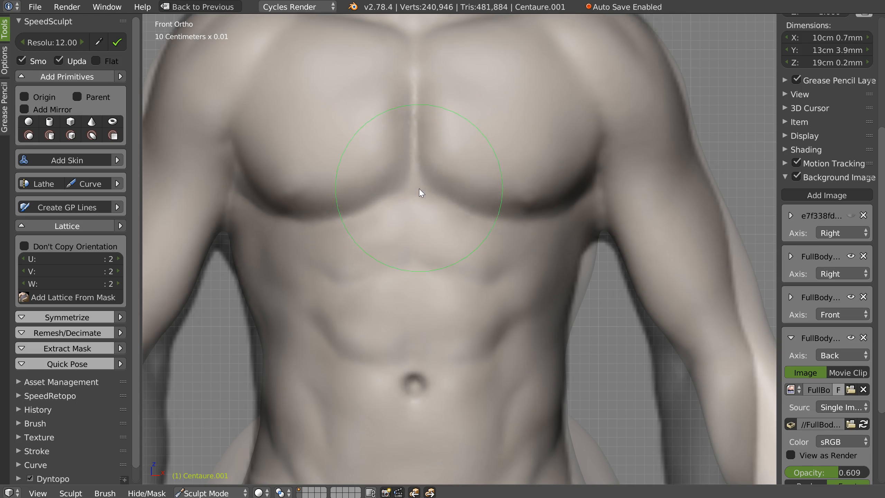
{"action": "left_click_drag", "start_coordinate": [553, 228], "coordinate": [587, 205]}
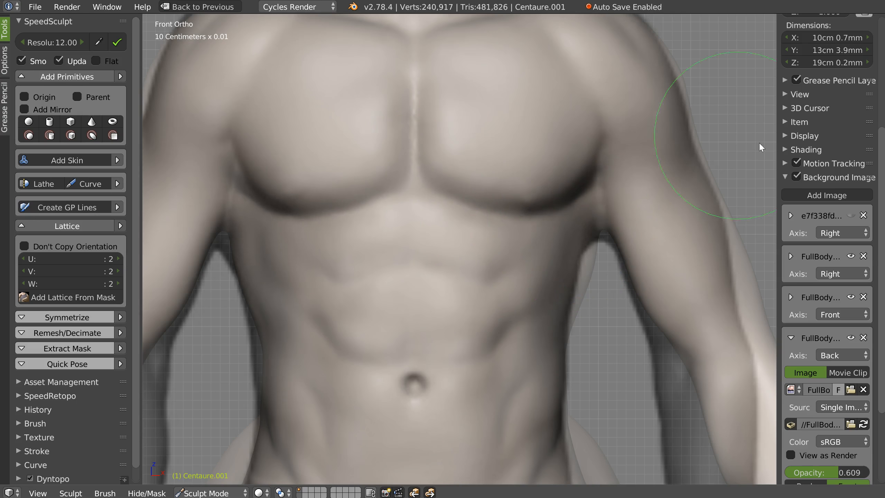
{"action": "left_click", "coordinate": [797, 176]}
Nudge the side of the waist slightly outward in the front view
{"action": "scroll", "coordinate": [494, 163], "scroll_direction": "down", "scroll_amount": 2}
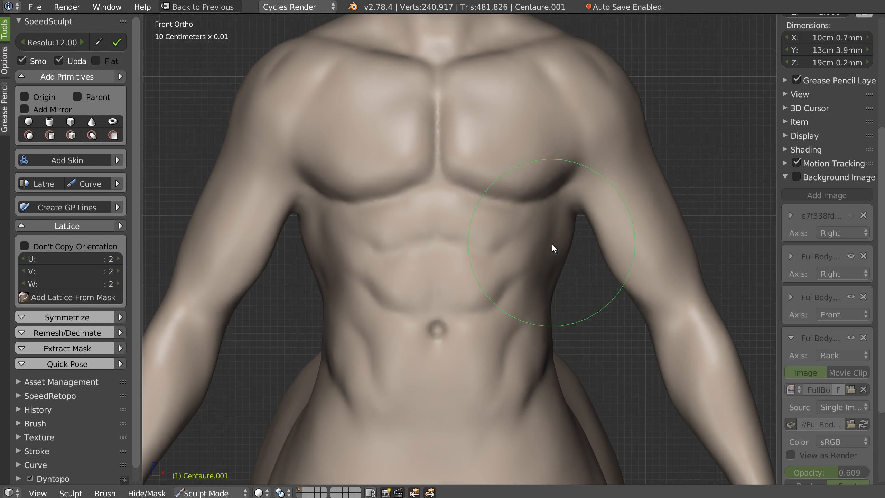
{"action": "middle_click_drag", "start_coordinate": [551, 241], "coordinate": [549, 261], "text": "ctrl"}
{"action": "left_click_drag", "start_coordinate": [533, 283], "coordinate": [541, 279]}
Choose another sculpt brush and work over the ribcage surface below the armpit from a low side angle
{"action": "scroll", "coordinate": [633, 233], "scroll_direction": "down", "scroll_amount": 3}
{"action": "mouse_move", "coordinate": [633, 233]}
{"action": "middle_mouse_down"}
{"action": "mouse_move", "coordinate": [517, 226]}
{"action": "mouse_move", "coordinate": [522, 237]}
{"action": "mouse_move", "coordinate": [445, 211]}
{"action": "mouse_move", "coordinate": [465, 213]}
{"action": "mouse_move", "coordinate": [477, 229]}
{"action": "middle_mouse_up"}
{"action": "scroll", "coordinate": [491, 208], "scroll_direction": "up", "scroll_amount": 3}
{"action": "key", "text": "w"}
{"action": "left_click", "coordinate": [537, 165]}
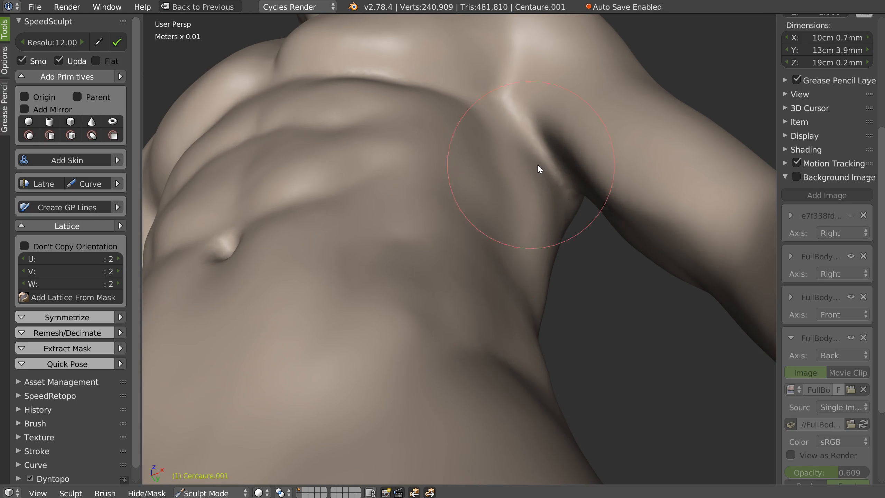
{"action": "mouse_move", "coordinate": [464, 192]}
{"action": "left_mouse_down"}
{"action": "mouse_move", "coordinate": [477, 213]}
{"action": "mouse_move", "coordinate": [486, 155]}
{"action": "mouse_move", "coordinate": [458, 237]}
{"action": "mouse_move", "coordinate": [516, 201]}
{"action": "left_mouse_up"}
{"action": "scroll", "coordinate": [502, 281], "scroll_direction": "down", "scroll_amount": 3}
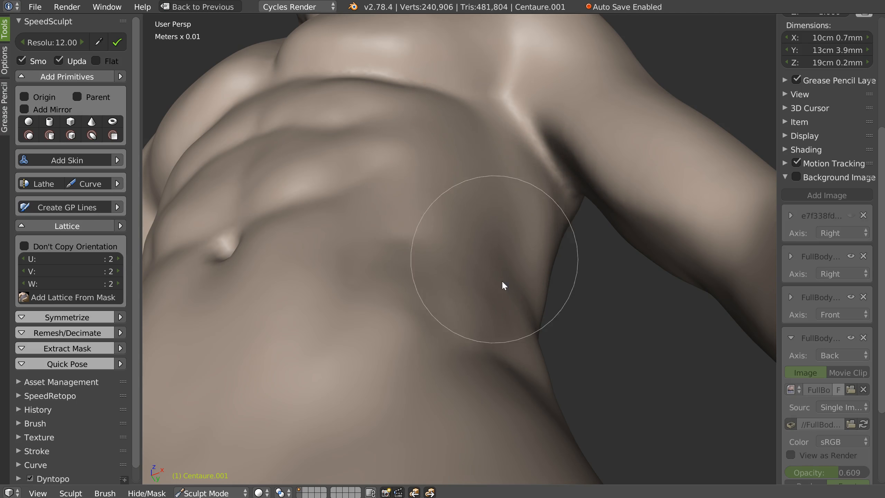
Switch the sculpt brush and reshape the outer abdominal contour below the chest from a side angle
{"action": "scroll", "coordinate": [523, 282], "scroll_direction": "down", "scroll_amount": 4}
{"action": "middle_click_drag", "start_coordinate": [523, 281], "coordinate": [577, 304]}
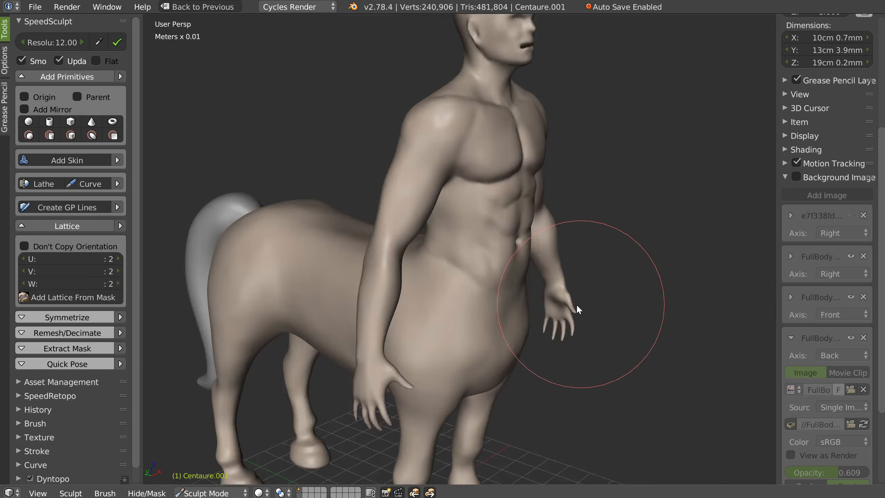
{"action": "scroll", "coordinate": [546, 235], "scroll_direction": "up", "scroll_amount": 6}
{"action": "scroll", "coordinate": [555, 163], "scroll_direction": "up", "scroll_amount": 4}
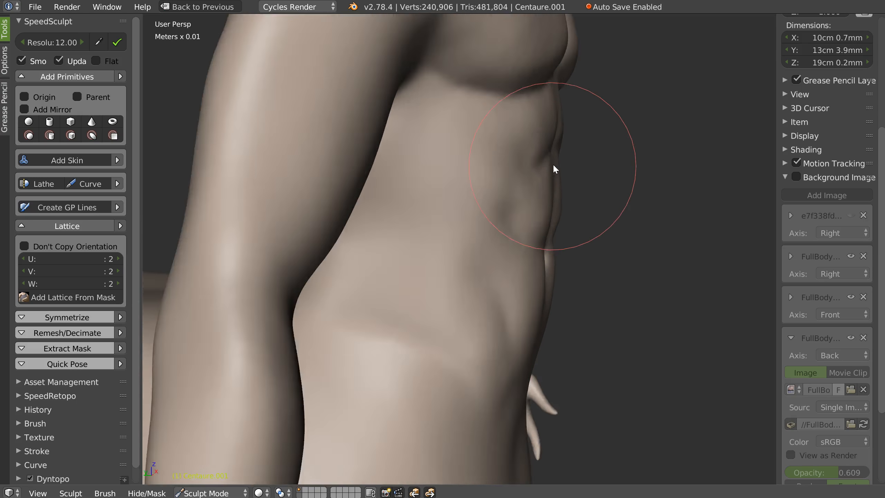
{"action": "key", "text": "shift+t"}
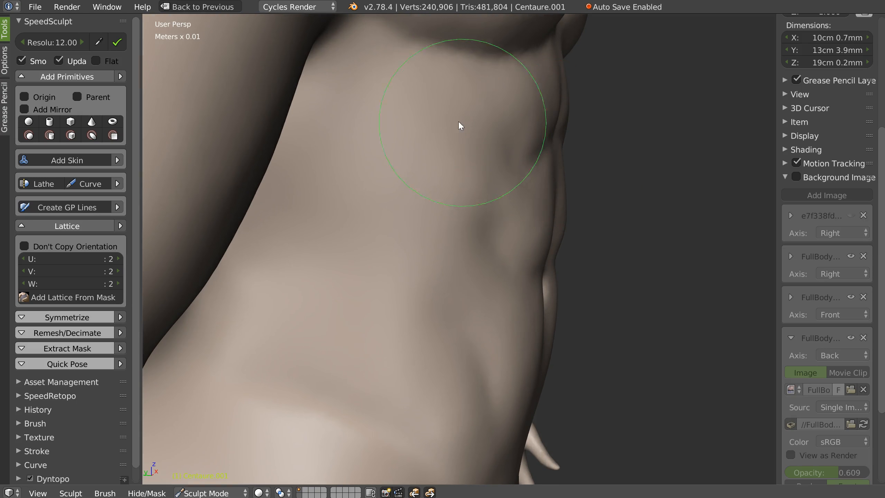
{"action": "left_click_drag", "start_coordinate": [550, 144], "coordinate": [550, 157]}
{"action": "scroll", "coordinate": [570, 238], "scroll_direction": "down", "scroll_amount": 3}
{"action": "left_click_drag", "start_coordinate": [556, 265], "coordinate": [554, 262]}
Adjust the torso side and the elbow contour while checking the figure from both sides
{"action": "mouse_move", "coordinate": [588, 242]}
{"action": "middle_mouse_down"}
{"action": "mouse_move", "coordinate": [560, 231]}
{"action": "mouse_move", "coordinate": [579, 233]}
{"action": "mouse_move", "coordinate": [536, 194]}
{"action": "mouse_move", "coordinate": [469, 207]}
{"action": "mouse_move", "coordinate": [450, 222]}
{"action": "middle_mouse_up"}
{"action": "left_click_drag", "start_coordinate": [450, 222], "coordinate": [463, 213]}
{"action": "middle_click_drag", "start_coordinate": [463, 213], "coordinate": [518, 162]}
{"action": "mouse_move", "coordinate": [451, 239]}
{"action": "middle_mouse_down"}
{"action": "mouse_move", "coordinate": [525, 213]}
{"action": "mouse_move", "coordinate": [528, 186]}
{"action": "mouse_move", "coordinate": [498, 211]}
{"action": "mouse_move", "coordinate": [431, 218]}
{"action": "mouse_move", "coordinate": [430, 234]}
{"action": "middle_mouse_up"}
{"action": "left_click_drag", "start_coordinate": [430, 235], "coordinate": [436, 236]}
{"action": "mouse_move", "coordinate": [437, 236]}
{"action": "middle_mouse_down"}
{"action": "mouse_move", "coordinate": [446, 260]}
{"action": "mouse_move", "coordinate": [449, 248]}
{"action": "mouse_move", "coordinate": [488, 240]}
{"action": "mouse_move", "coordinate": [605, 234]}
{"action": "mouse_move", "coordinate": [546, 237]}
{"action": "mouse_move", "coordinate": [533, 138]}
{"action": "mouse_move", "coordinate": [513, 204]}
{"action": "middle_mouse_up"}
{"action": "scroll", "coordinate": [514, 189], "scroll_direction": "up", "scroll_amount": 3}
{"action": "scroll", "coordinate": [513, 198], "scroll_direction": "up", "scroll_amount": 1}
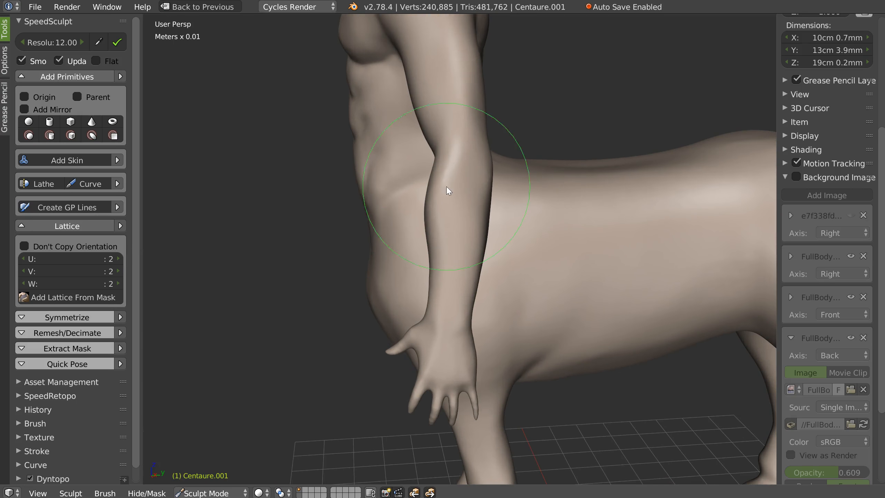
{"action": "left_click_drag", "start_coordinate": [448, 196], "coordinate": [440, 213]}
{"action": "left_click_drag", "start_coordinate": [491, 178], "coordinate": [503, 191]}
{"action": "mouse_move", "coordinate": [503, 191]}
{"action": "middle_mouse_down"}
{"action": "mouse_move", "coordinate": [458, 192]}
{"action": "mouse_move", "coordinate": [571, 193]}
{"action": "mouse_move", "coordinate": [475, 248]}
{"action": "mouse_move", "coordinate": [575, 212]}
{"action": "mouse_move", "coordinate": [558, 149]}
{"action": "middle_mouse_up"}
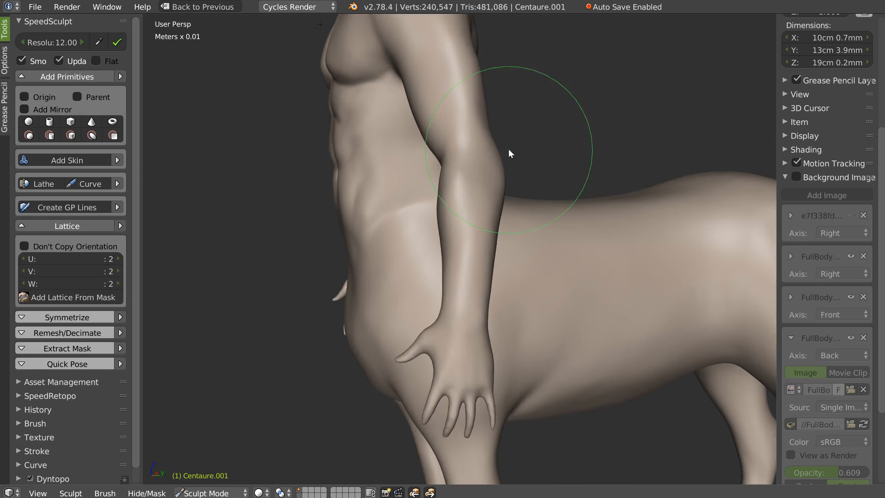
Pull the upper chest contour beside the front of the shoulder slightly forward in the side view
{"action": "middle_click_drag", "start_coordinate": [483, 91], "coordinate": [519, 190], "text": "shift"}
{"action": "scroll", "coordinate": [471, 181], "scroll_direction": "up", "scroll_amount": 2}
{"action": "middle_click_drag", "start_coordinate": [430, 70], "coordinate": [495, 180], "text": "shift"}
{"action": "left_click", "coordinate": [490, 178]}
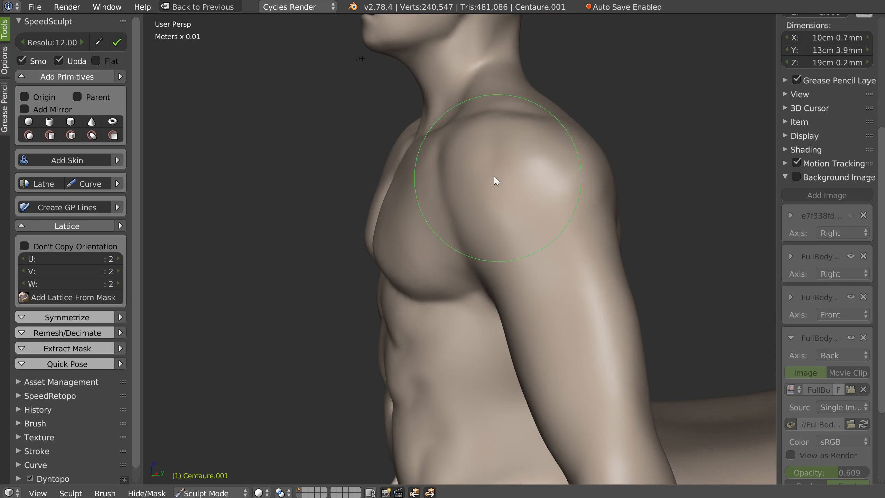
{"action": "scroll", "coordinate": [441, 138], "scroll_direction": "up", "scroll_amount": 1}
{"action": "mouse_move", "coordinate": [434, 160]}
{"action": "left_mouse_down"}
{"action": "mouse_move", "coordinate": [430, 192]}
{"action": "mouse_move", "coordinate": [407, 178]}
{"action": "mouse_move", "coordinate": [423, 178]}
{"action": "mouse_move", "coordinate": [423, 167]}
{"action": "left_mouse_up"}
Choose another sculpt brush, resize it and carve the groove between the deltoid and pectoral down into the armpit
{"action": "mouse_move", "coordinate": [423, 167]}
{"action": "middle_mouse_down"}
{"action": "mouse_move", "coordinate": [524, 157]}
{"action": "mouse_move", "coordinate": [489, 165]}
{"action": "mouse_move", "coordinate": [463, 126]}
{"action": "mouse_move", "coordinate": [495, 150]}
{"action": "mouse_move", "coordinate": [488, 147]}
{"action": "middle_mouse_up"}
{"action": "key", "text": "w"}
{"action": "left_click", "coordinate": [454, 146]}
{"action": "key", "text": "f"}
{"action": "left_click", "coordinate": [460, 146]}
{"action": "left_click_drag", "start_coordinate": [489, 168], "coordinate": [526, 245]}
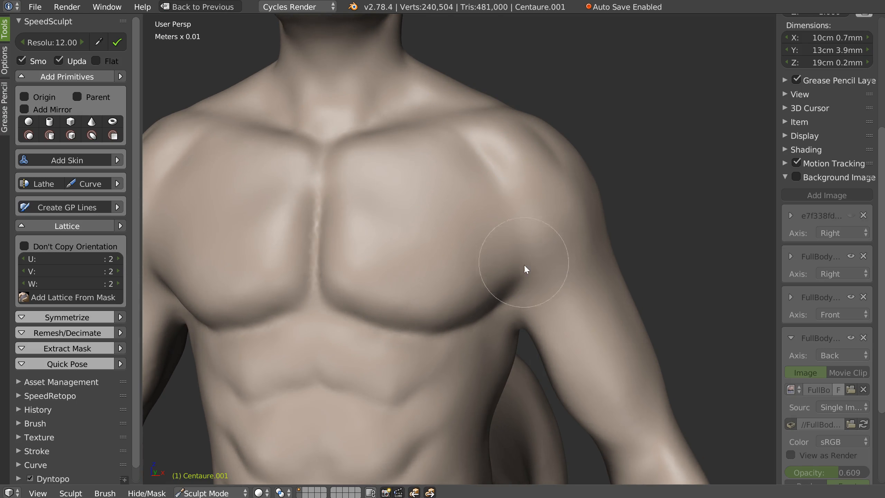
{"action": "middle_click_drag", "start_coordinate": [526, 252], "coordinate": [509, 228]}
{"action": "left_click_drag", "start_coordinate": [533, 277], "coordinate": [536, 352]}
{"action": "mouse_move", "coordinate": [537, 351]}
{"action": "middle_mouse_down"}
{"action": "mouse_move", "coordinate": [536, 271]}
{"action": "mouse_move", "coordinate": [546, 338]}
{"action": "middle_mouse_up"}
{"action": "mouse_move", "coordinate": [546, 338]}
{"action": "left_mouse_down"}
{"action": "mouse_move", "coordinate": [611, 367]}
{"action": "mouse_move", "coordinate": [558, 323]}
{"action": "left_mouse_up"}
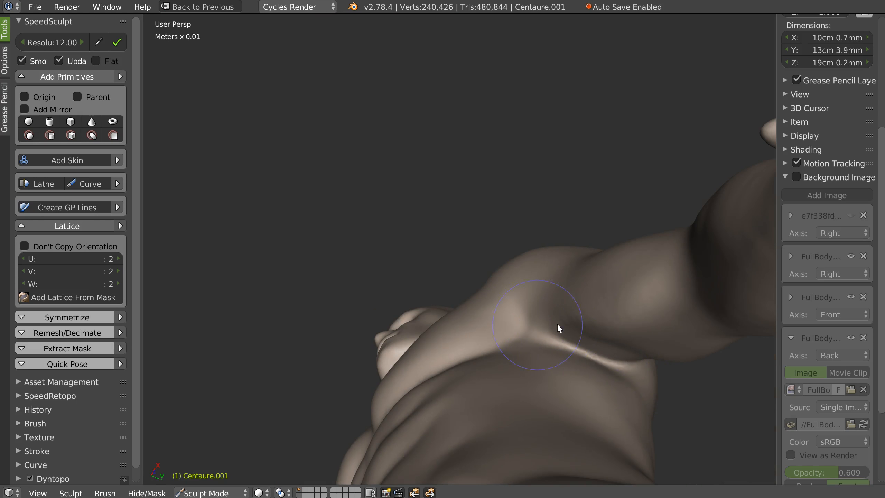
Define the lower edge of the pectorals from below and sharpen the line along the sternum
{"action": "middle_click_drag", "start_coordinate": [557, 323], "coordinate": [461, 333]}
{"action": "left_click_drag", "start_coordinate": [461, 333], "coordinate": [442, 323]}
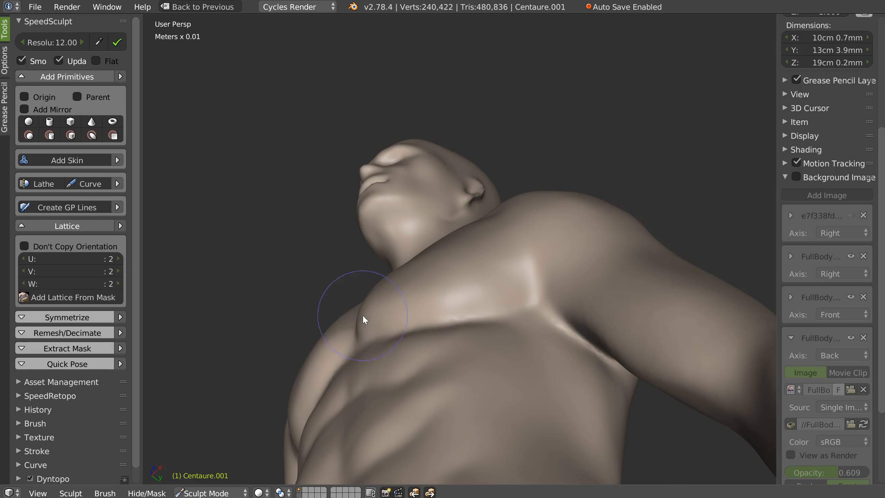
{"action": "middle_click_drag", "start_coordinate": [362, 314], "coordinate": [327, 328]}
{"action": "mouse_move", "coordinate": [332, 330]}
{"action": "left_mouse_down"}
{"action": "mouse_move", "coordinate": [321, 333]}
{"action": "mouse_move", "coordinate": [339, 308]}
{"action": "left_mouse_up"}
{"action": "mouse_move", "coordinate": [340, 308]}
{"action": "middle_mouse_down"}
{"action": "mouse_move", "coordinate": [339, 326]}
{"action": "mouse_move", "coordinate": [359, 301]}
{"action": "mouse_move", "coordinate": [336, 289]}
{"action": "middle_mouse_up"}
{"action": "left_click_drag", "start_coordinate": [370, 274], "coordinate": [306, 294]}
{"action": "middle_click_drag", "start_coordinate": [306, 294], "coordinate": [289, 271]}
{"action": "left_click_drag", "start_coordinate": [265, 295], "coordinate": [231, 274]}
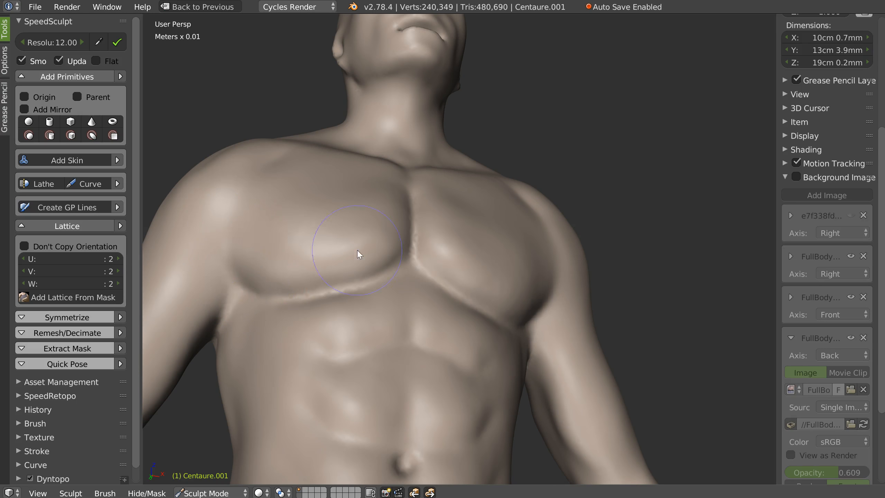
{"action": "middle_click_drag", "start_coordinate": [358, 253], "coordinate": [431, 194]}
{"action": "mouse_move", "coordinate": [431, 194]}
{"action": "left_mouse_down"}
{"action": "mouse_move", "coordinate": [410, 182]}
{"action": "mouse_move", "coordinate": [429, 169]}
{"action": "mouse_move", "coordinate": [423, 150]}
{"action": "left_mouse_up"}
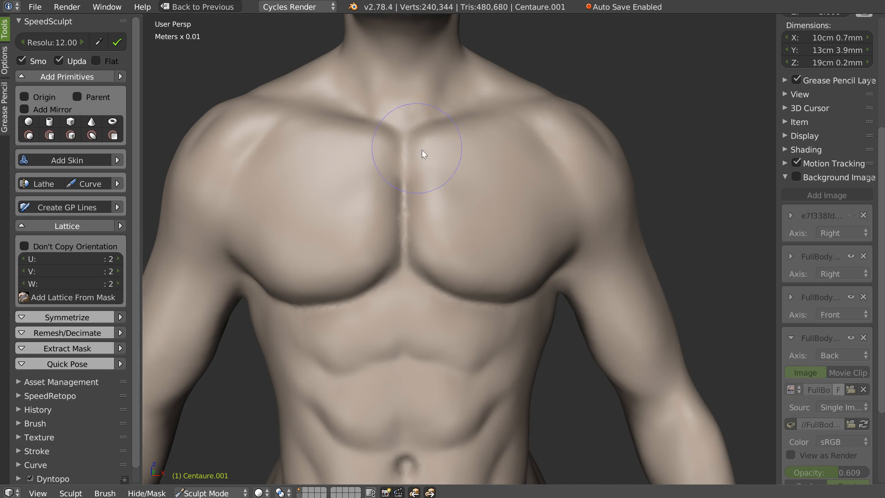
Switch to the Clay brush and sculpt the outer side of the deltoid
{"action": "middle_click_drag", "start_coordinate": [529, 194], "coordinate": [470, 200]}
{"action": "middle_click_drag", "start_coordinate": [521, 184], "coordinate": [537, 218]}
{"action": "scroll", "coordinate": [510, 213], "scroll_direction": "down", "scroll_amount": 5}
{"action": "scroll", "coordinate": [537, 219], "scroll_direction": "up", "scroll_amount": 2}
{"action": "middle_click_drag", "start_coordinate": [471, 188], "coordinate": [379, 201]}
{"action": "scroll", "coordinate": [481, 175], "scroll_direction": "up", "scroll_amount": 7}
{"action": "key", "text": "c"}
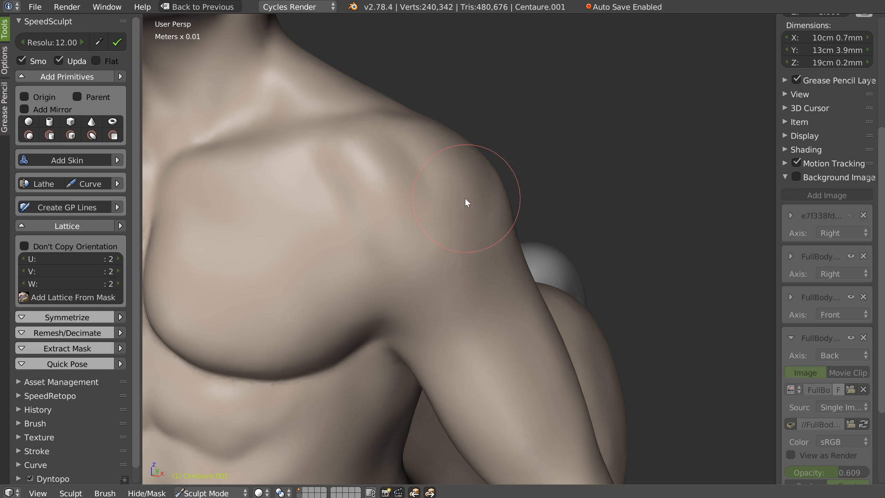
{"action": "middle_click_drag", "start_coordinate": [471, 273], "coordinate": [443, 272]}
{"action": "left_click_drag", "start_coordinate": [506, 181], "coordinate": [515, 239]}
{"action": "middle_click_drag", "start_coordinate": [514, 239], "coordinate": [482, 234]}
{"action": "left_click_drag", "start_coordinate": [524, 216], "coordinate": [480, 272]}
Define the front and lower outer edge of the deltoid and continue the muscle line down the upper arm
{"action": "mouse_move", "coordinate": [459, 286]}
{"action": "middle_mouse_down"}
{"action": "mouse_move", "coordinate": [398, 295]}
{"action": "mouse_move", "coordinate": [461, 294]}
{"action": "mouse_move", "coordinate": [553, 257]}
{"action": "middle_mouse_up"}
{"action": "left_click_drag", "start_coordinate": [553, 257], "coordinate": [498, 308]}
{"action": "mouse_move", "coordinate": [480, 296]}
{"action": "middle_mouse_down"}
{"action": "mouse_move", "coordinate": [510, 278]}
{"action": "mouse_move", "coordinate": [507, 270]}
{"action": "middle_mouse_up"}
{"action": "mouse_move", "coordinate": [475, 185]}
{"action": "left_mouse_down"}
{"action": "mouse_move", "coordinate": [474, 246]}
{"action": "mouse_move", "coordinate": [521, 250]}
{"action": "left_mouse_up"}
{"action": "left_click_drag", "start_coordinate": [595, 230], "coordinate": [658, 317]}
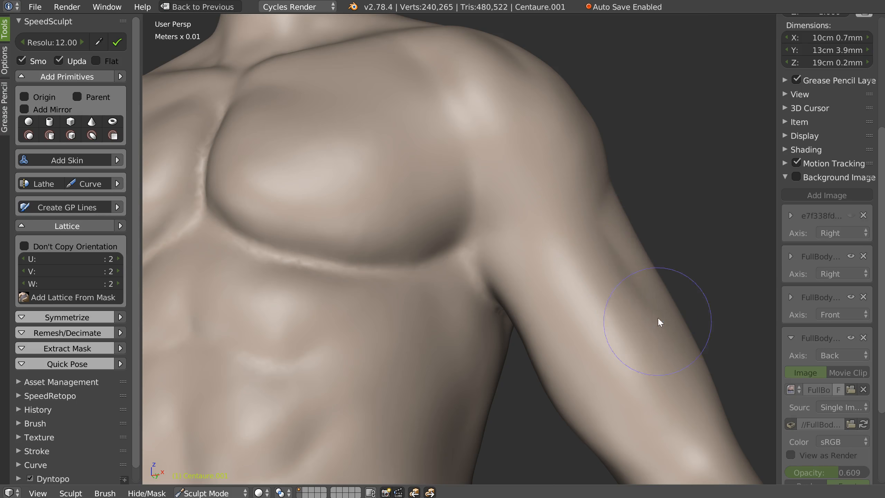
Refine the top and outer surface of the deltoid with short strokes
{"action": "scroll", "coordinate": [648, 306], "scroll_direction": "down", "scroll_amount": 4}
{"action": "mouse_move", "coordinate": [638, 292]}
{"action": "middle_mouse_down"}
{"action": "mouse_move", "coordinate": [601, 306]}
{"action": "mouse_move", "coordinate": [557, 281]}
{"action": "mouse_move", "coordinate": [632, 222]}
{"action": "mouse_move", "coordinate": [617, 221]}
{"action": "middle_mouse_up"}
{"action": "scroll", "coordinate": [609, 209], "scroll_direction": "up", "scroll_amount": 4}
{"action": "mouse_move", "coordinate": [588, 173]}
{"action": "left_mouse_down"}
{"action": "mouse_move", "coordinate": [602, 123]}
{"action": "mouse_move", "coordinate": [622, 178]}
{"action": "mouse_move", "coordinate": [580, 195]}
{"action": "mouse_move", "coordinate": [622, 165]}
{"action": "mouse_move", "coordinate": [578, 183]}
{"action": "left_mouse_up"}
{"action": "middle_click_drag", "start_coordinate": [573, 176], "coordinate": [597, 157]}
{"action": "left_click_drag", "start_coordinate": [578, 60], "coordinate": [559, 176]}
{"action": "middle_click_drag", "start_coordinate": [559, 176], "coordinate": [580, 170]}
{"action": "mouse_move", "coordinate": [578, 97]}
{"action": "left_mouse_down"}
{"action": "mouse_move", "coordinate": [541, 256]}
{"action": "mouse_move", "coordinate": [587, 123]}
{"action": "mouse_move", "coordinate": [599, 146]}
{"action": "left_mouse_up"}
Touch up the front deltoid where it meets the pectoral, working from a low angle
{"action": "scroll", "coordinate": [614, 147], "scroll_direction": "down", "scroll_amount": 10}
{"action": "middle_click_drag", "start_coordinate": [613, 147], "coordinate": [639, 144]}
{"action": "scroll", "coordinate": [597, 121], "scroll_direction": "up", "scroll_amount": 5}
{"action": "mouse_move", "coordinate": [596, 123]}
{"action": "middle_mouse_down"}
{"action": "mouse_move", "coordinate": [577, 151]}
{"action": "mouse_move", "coordinate": [594, 168]}
{"action": "mouse_move", "coordinate": [626, 172]}
{"action": "middle_mouse_up"}
{"action": "middle_click_drag", "start_coordinate": [634, 222], "coordinate": [592, 182]}
{"action": "scroll", "coordinate": [595, 218], "scroll_direction": "up", "scroll_amount": 2}
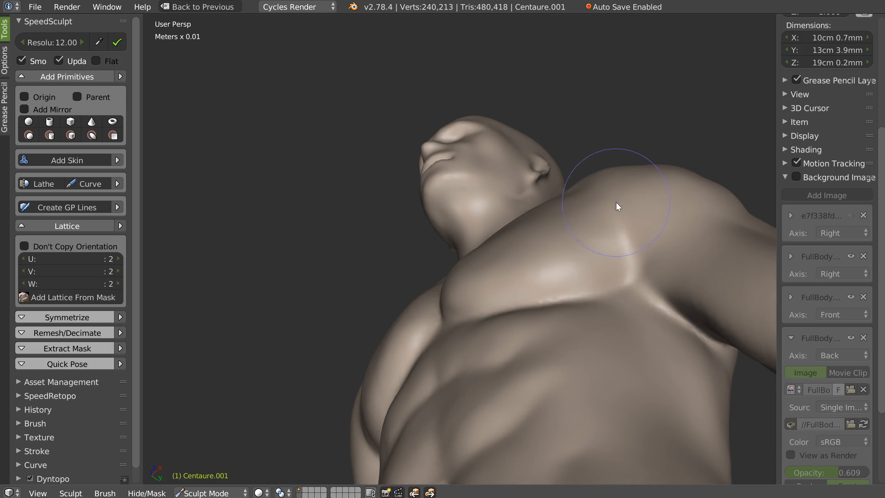
{"action": "middle_click_drag", "start_coordinate": [608, 227], "coordinate": [607, 200]}
{"action": "mouse_move", "coordinate": [607, 200]}
{"action": "left_mouse_down"}
{"action": "mouse_move", "coordinate": [559, 147]}
{"action": "mouse_move", "coordinate": [606, 231]}
{"action": "mouse_move", "coordinate": [622, 241]}
{"action": "mouse_move", "coordinate": [604, 216]}
{"action": "mouse_move", "coordinate": [614, 202]}
{"action": "left_mouse_up"}
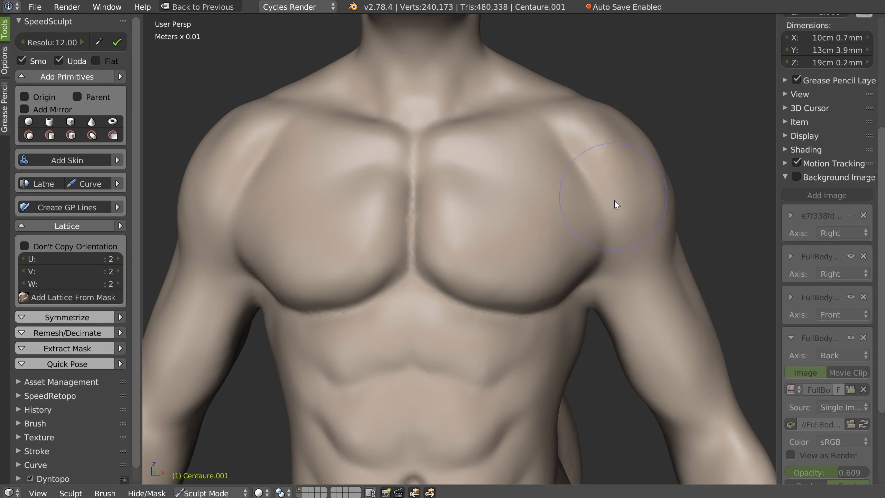
Sculpt the upper outer chest and carve the collarbone line from the neck base to the shoulder
{"action": "mouse_move", "coordinate": [559, 115]}
{"action": "middle_mouse_down"}
{"action": "mouse_move", "coordinate": [513, 174]}
{"action": "mouse_move", "coordinate": [563, 237]}
{"action": "mouse_move", "coordinate": [529, 213]}
{"action": "mouse_move", "coordinate": [561, 135]}
{"action": "middle_mouse_up"}
{"action": "mouse_move", "coordinate": [561, 134]}
{"action": "left_mouse_down"}
{"action": "mouse_move", "coordinate": [584, 118]}
{"action": "mouse_move", "coordinate": [600, 176]}
{"action": "left_mouse_up"}
{"action": "mouse_move", "coordinate": [549, 206]}
{"action": "left_mouse_down"}
{"action": "mouse_move", "coordinate": [563, 185]}
{"action": "mouse_move", "coordinate": [606, 207]}
{"action": "mouse_move", "coordinate": [572, 152]}
{"action": "mouse_move", "coordinate": [602, 206]}
{"action": "left_mouse_up"}
{"action": "middle_click_drag", "start_coordinate": [603, 206], "coordinate": [498, 298]}
{"action": "mouse_move", "coordinate": [438, 282]}
{"action": "left_mouse_down"}
{"action": "mouse_move", "coordinate": [441, 271]}
{"action": "mouse_move", "coordinate": [554, 266]}
{"action": "mouse_move", "coordinate": [565, 246]}
{"action": "mouse_move", "coordinate": [619, 270]}
{"action": "left_mouse_up"}
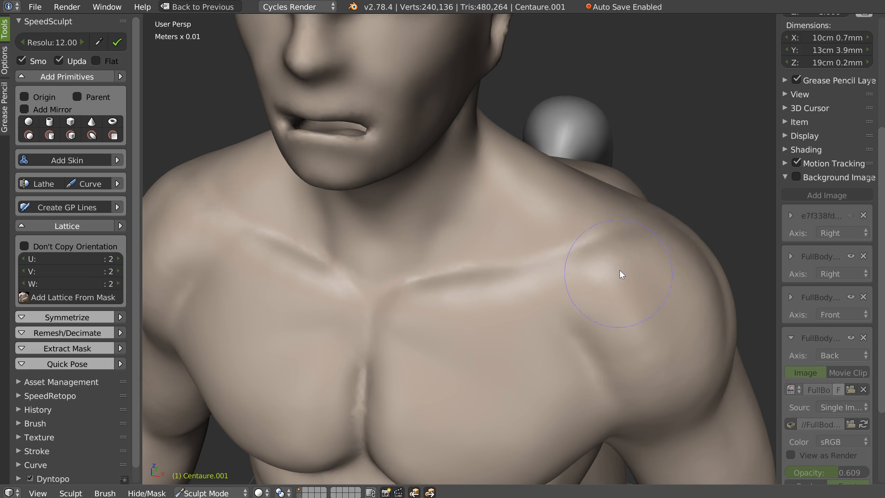
{"action": "middle_click_drag", "start_coordinate": [619, 270], "coordinate": [612, 252]}
{"action": "left_click_drag", "start_coordinate": [535, 269], "coordinate": [510, 304]}
{"action": "scroll", "coordinate": [512, 307], "scroll_direction": "down", "scroll_amount": 5}
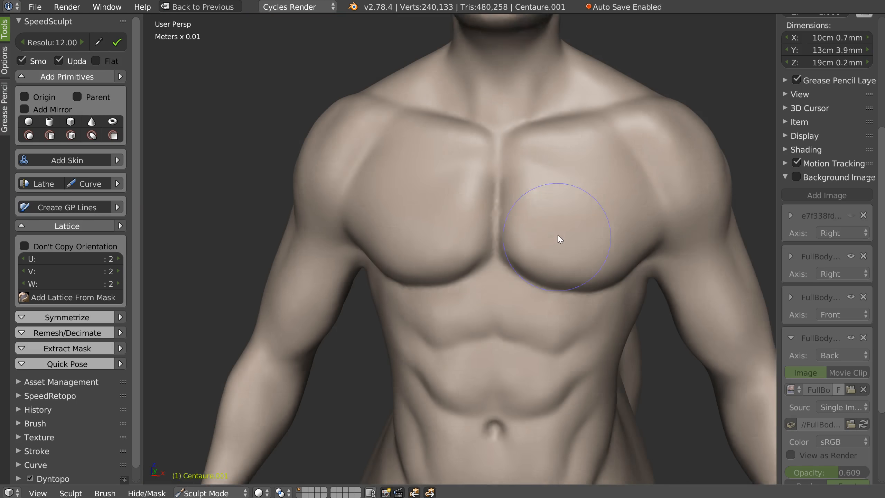
Examine the sternum, pectorals and shoulders from close up, below and the front
{"action": "middle_click_drag", "start_coordinate": [558, 240], "coordinate": [611, 213]}
{"action": "scroll", "coordinate": [580, 130], "scroll_direction": "up", "scroll_amount": 6}
{"action": "scroll", "coordinate": [581, 127], "scroll_direction": "up", "scroll_amount": 2}
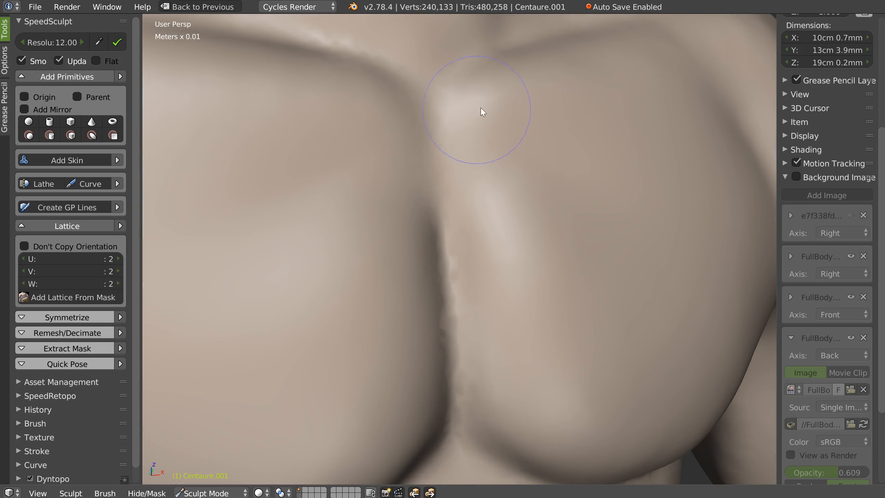
{"action": "scroll", "coordinate": [578, 153], "scroll_direction": "down", "scroll_amount": 4}
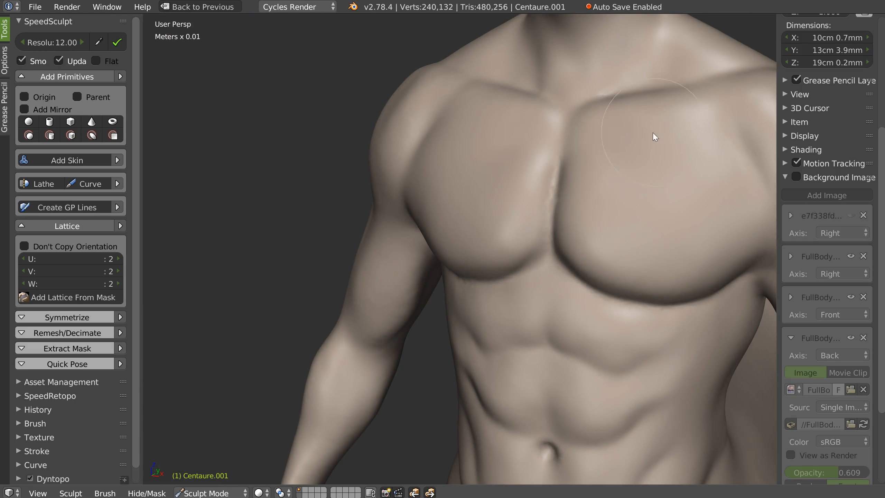
{"action": "scroll", "coordinate": [658, 207], "scroll_direction": "down", "scroll_amount": 3}
{"action": "scroll", "coordinate": [592, 158], "scroll_direction": "up", "scroll_amount": 2}
{"action": "mouse_move", "coordinate": [592, 158]}
{"action": "middle_mouse_down"}
{"action": "mouse_move", "coordinate": [596, 134]}
{"action": "mouse_move", "coordinate": [532, 104]}
{"action": "middle_mouse_up"}
{"action": "scroll", "coordinate": [600, 118], "scroll_direction": "up", "scroll_amount": 4}
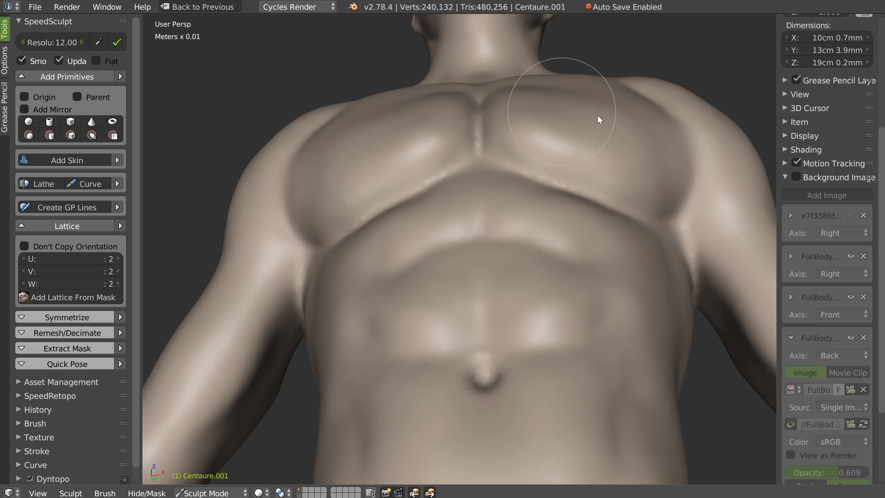
{"action": "middle_click_drag", "start_coordinate": [628, 120], "coordinate": [664, 108]}
{"action": "scroll", "coordinate": [687, 158], "scroll_direction": "down", "scroll_amount": 5}
Work the outer upper arm just below the deltoid from the side with the brush direction inverted
{"action": "middle_click_drag", "start_coordinate": [690, 164], "coordinate": [584, 154]}
{"action": "scroll", "coordinate": [586, 146], "scroll_direction": "up", "scroll_amount": 3}
{"action": "scroll", "coordinate": [587, 145], "scroll_direction": "up", "scroll_amount": 5}
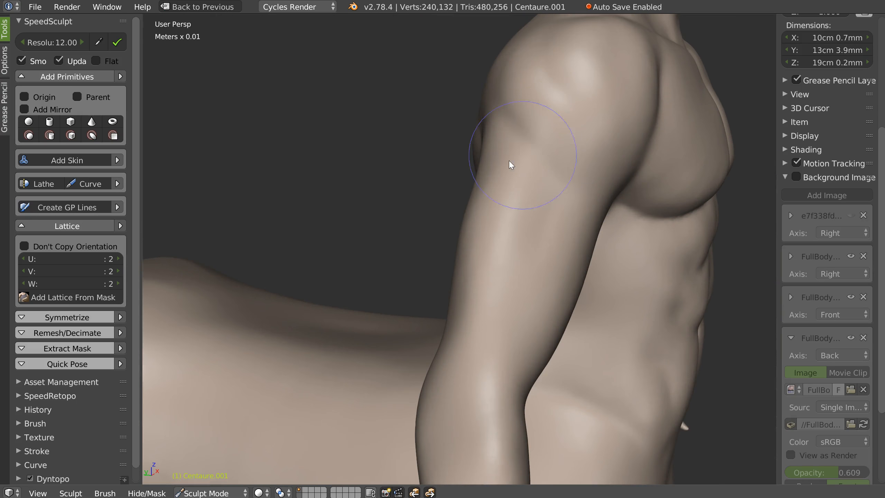
{"action": "mouse_move", "coordinate": [529, 146]}
{"action": "left_mouse_down", "text": "ctrl"}
{"action": "mouse_move", "coordinate": [515, 121]}
{"action": "mouse_move", "coordinate": [517, 78]}
{"action": "mouse_move", "coordinate": [547, 168]}
{"action": "left_mouse_up", "text": "ctrl"}
{"action": "mouse_move", "coordinate": [513, 88]}
{"action": "middle_mouse_down"}
{"action": "mouse_move", "coordinate": [578, 115]}
{"action": "mouse_move", "coordinate": [477, 162]}
{"action": "mouse_move", "coordinate": [573, 168]}
{"action": "mouse_move", "coordinate": [586, 157]}
{"action": "middle_mouse_up"}
{"action": "scroll", "coordinate": [571, 165], "scroll_direction": "down", "scroll_amount": 2}
{"action": "mouse_move", "coordinate": [499, 157]}
{"action": "middle_mouse_down"}
{"action": "mouse_move", "coordinate": [537, 130]}
{"action": "mouse_move", "coordinate": [592, 171]}
{"action": "middle_mouse_up"}
Carve the spine groove down the middle of the back and extend it up to the neck
{"action": "mouse_move", "coordinate": [592, 167]}
{"action": "left_mouse_down"}
{"action": "mouse_move", "coordinate": [577, 205]}
{"action": "mouse_move", "coordinate": [581, 181]}
{"action": "mouse_move", "coordinate": [617, 223]}
{"action": "left_mouse_up"}
{"action": "mouse_move", "coordinate": [624, 268]}
{"action": "left_mouse_down"}
{"action": "mouse_move", "coordinate": [634, 225]}
{"action": "mouse_move", "coordinate": [622, 304]}
{"action": "mouse_move", "coordinate": [607, 320]}
{"action": "mouse_move", "coordinate": [614, 457]}
{"action": "mouse_move", "coordinate": [617, 429]}
{"action": "left_mouse_up"}
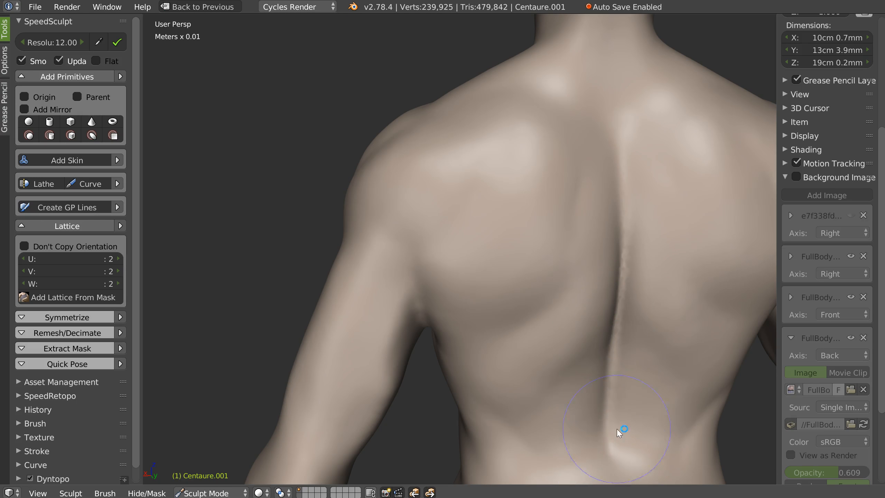
{"action": "middle_click_drag", "start_coordinate": [629, 244], "coordinate": [639, 251], "text": "shift"}
{"action": "mouse_move", "coordinate": [616, 153]}
{"action": "left_mouse_down"}
{"action": "mouse_move", "coordinate": [603, 77]}
{"action": "mouse_move", "coordinate": [620, 145]}
{"action": "mouse_move", "coordinate": [626, 98]}
{"action": "mouse_move", "coordinate": [613, 74]}
{"action": "left_mouse_up"}
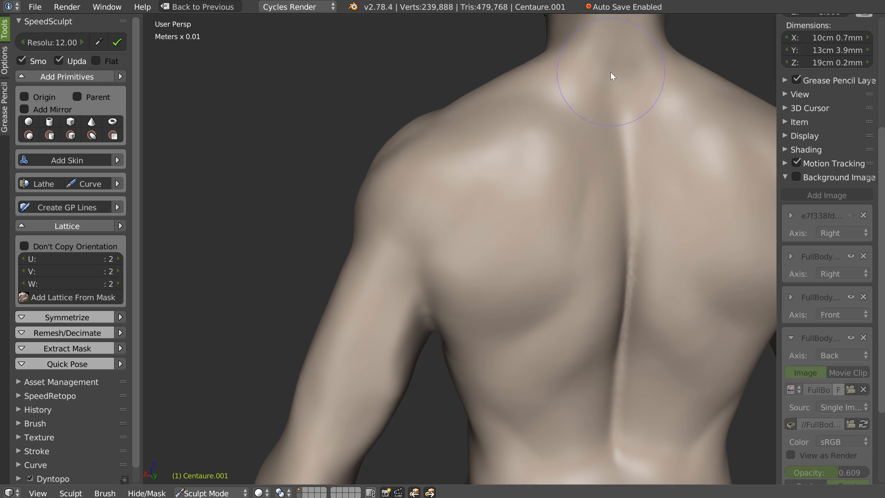
Choose another sculpt brush, enlarge it and refine the neck and shoulder contour from behind
{"action": "middle_click_drag", "start_coordinate": [612, 73], "coordinate": [636, 138]}
{"action": "mouse_move", "coordinate": [632, 104]}
{"action": "middle_mouse_down", "text": "shift"}
{"action": "mouse_move", "coordinate": [639, 185]}
{"action": "mouse_move", "coordinate": [579, 200]}
{"action": "mouse_move", "coordinate": [574, 218]}
{"action": "mouse_move", "coordinate": [559, 205]}
{"action": "mouse_move", "coordinate": [475, 198]}
{"action": "mouse_move", "coordinate": [616, 154]}
{"action": "middle_mouse_up", "text": "shift"}
{"action": "key", "text": "w"}
{"action": "left_click", "coordinate": [508, 180]}
{"action": "key", "text": "f"}
{"action": "left_click", "coordinate": [596, 217]}
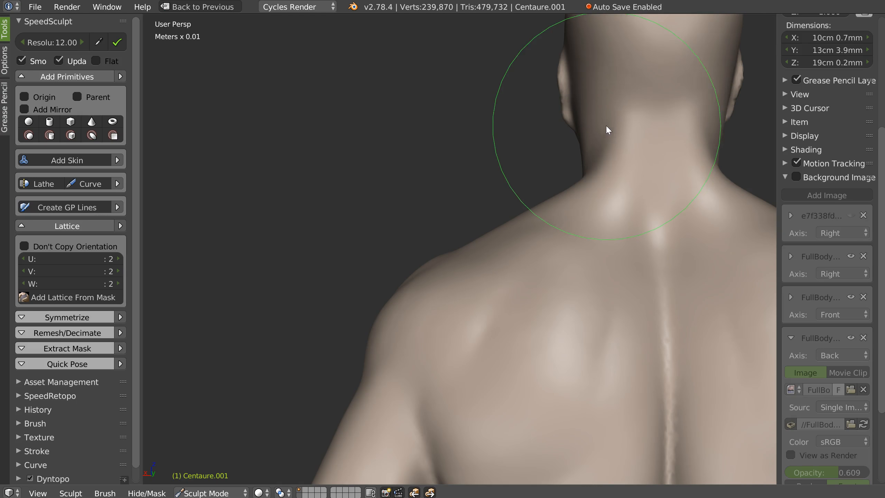
{"action": "mouse_move", "coordinate": [612, 120]}
{"action": "middle_mouse_down"}
{"action": "mouse_move", "coordinate": [547, 189]}
{"action": "mouse_move", "coordinate": [532, 222]}
{"action": "mouse_move", "coordinate": [439, 273]}
{"action": "middle_mouse_up"}
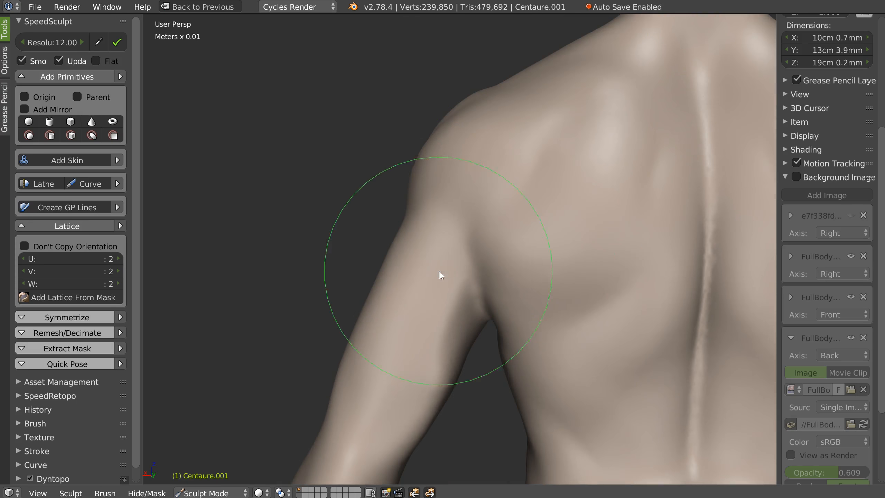
Resize the brush and reshape the back of the upper arm between the armpit and the elbow
{"action": "mouse_move", "coordinate": [496, 251]}
{"action": "middle_mouse_down"}
{"action": "mouse_move", "coordinate": [510, 197]}
{"action": "mouse_move", "coordinate": [542, 139]}
{"action": "middle_mouse_up"}
{"action": "key", "text": "f"}
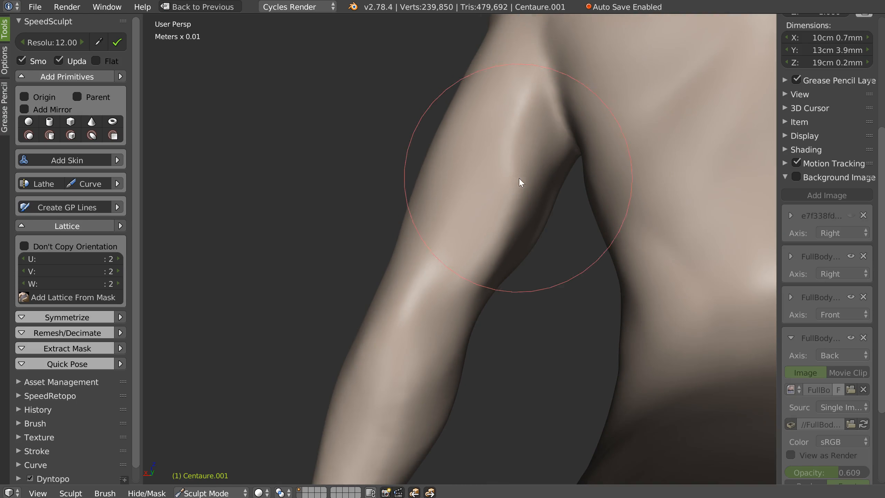
{"action": "left_click", "coordinate": [486, 168]}
{"action": "left_click_drag", "start_coordinate": [535, 114], "coordinate": [482, 134]}
{"action": "mouse_move", "coordinate": [482, 134]}
{"action": "middle_mouse_down"}
{"action": "mouse_move", "coordinate": [523, 135]}
{"action": "mouse_move", "coordinate": [500, 73]}
{"action": "middle_mouse_up"}
{"action": "mouse_move", "coordinate": [432, 108]}
{"action": "left_mouse_down"}
{"action": "mouse_move", "coordinate": [437, 177]}
{"action": "mouse_move", "coordinate": [401, 236]}
{"action": "mouse_move", "coordinate": [432, 146]}
{"action": "left_mouse_up"}
{"action": "mouse_move", "coordinate": [431, 144]}
{"action": "middle_mouse_down"}
{"action": "mouse_move", "coordinate": [490, 135]}
{"action": "mouse_move", "coordinate": [439, 93]}
{"action": "middle_mouse_up"}
{"action": "left_click_drag", "start_coordinate": [439, 93], "coordinate": [450, 162]}
Pick a different sculpt brush and define the muscle line along the back of the upper arm
{"action": "middle_click_drag", "start_coordinate": [451, 162], "coordinate": [496, 250]}
{"action": "key", "text": "w"}
{"action": "left_click", "coordinate": [452, 246]}
{"action": "left_click_drag", "start_coordinate": [485, 238], "coordinate": [485, 261]}
{"action": "middle_click_drag", "start_coordinate": [507, 256], "coordinate": [475, 259]}
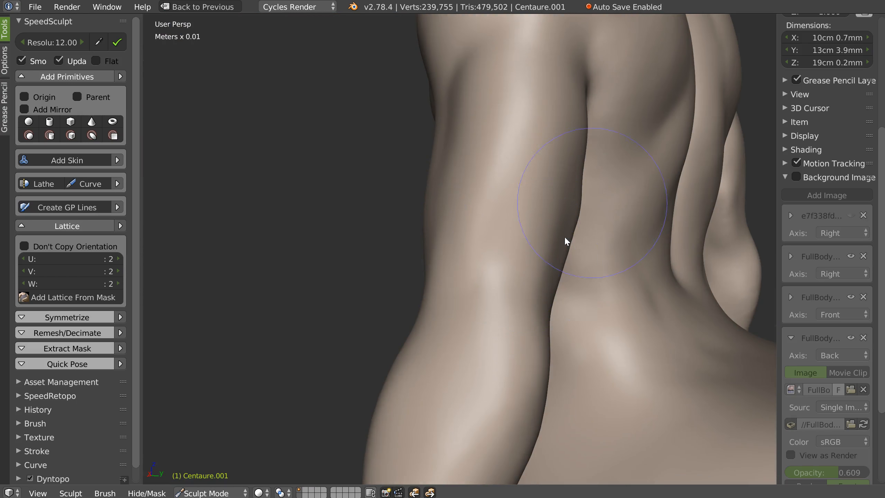
Change the sculpt brush again and sculpt the armpit where the inner arm meets the chest
{"action": "middle_click_drag", "start_coordinate": [567, 242], "coordinate": [603, 223]}
{"action": "scroll", "coordinate": [603, 224], "scroll_direction": "up", "scroll_amount": 2}
{"action": "scroll", "coordinate": [519, 212], "scroll_direction": "up", "scroll_amount": 3}
{"action": "middle_click_drag", "start_coordinate": [517, 175], "coordinate": [522, 165]}
{"action": "key", "text": "w"}
{"action": "left_click", "coordinate": [427, 142]}
{"action": "left_click_drag", "start_coordinate": [343, 211], "coordinate": [339, 168]}
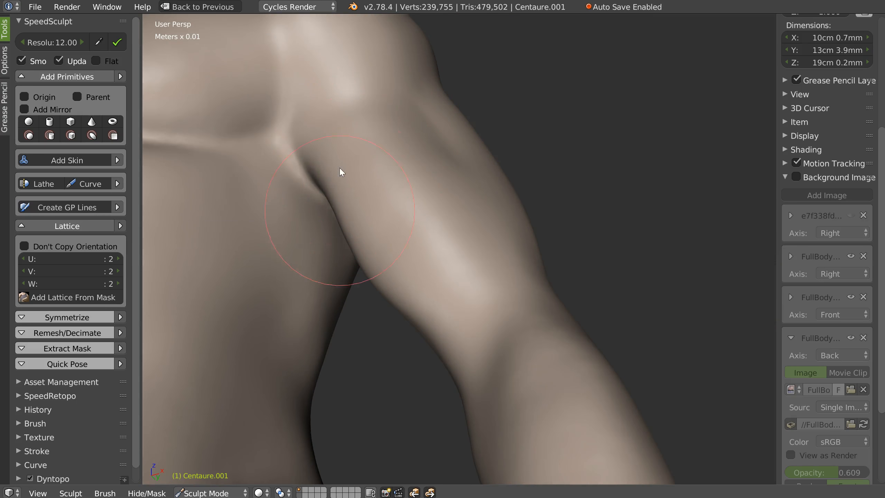
Sculpt the side of the ribcage with long strokes from the armpit down toward the waist
{"action": "middle_click_drag", "start_coordinate": [370, 178], "coordinate": [385, 157]}
{"action": "left_click_drag", "start_coordinate": [305, 176], "coordinate": [291, 204]}
{"action": "middle_click_drag", "start_coordinate": [291, 204], "coordinate": [344, 184]}
{"action": "mouse_move", "coordinate": [258, 188]}
{"action": "left_mouse_down"}
{"action": "mouse_move", "coordinate": [227, 232]}
{"action": "mouse_move", "coordinate": [200, 250]}
{"action": "mouse_move", "coordinate": [227, 312]}
{"action": "mouse_move", "coordinate": [258, 265]}
{"action": "left_mouse_up"}
{"action": "mouse_move", "coordinate": [325, 170]}
{"action": "left_mouse_down"}
{"action": "mouse_move", "coordinate": [274, 242]}
{"action": "mouse_move", "coordinate": [319, 274]}
{"action": "mouse_move", "coordinate": [311, 241]}
{"action": "mouse_move", "coordinate": [322, 148]}
{"action": "mouse_move", "coordinate": [288, 152]}
{"action": "mouse_move", "coordinate": [336, 239]}
{"action": "mouse_move", "coordinate": [342, 294]}
{"action": "left_mouse_up"}
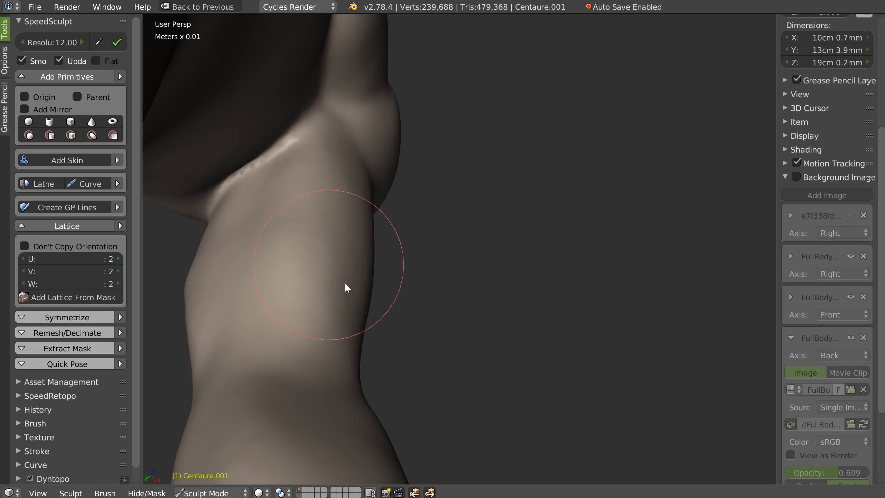
Pick a different sculpt brush and define the muscle shapes along the side of the ribcage
{"action": "middle_click_drag", "start_coordinate": [408, 234], "coordinate": [351, 231]}
{"action": "mouse_move", "coordinate": [326, 150]}
{"action": "middle_mouse_down"}
{"action": "mouse_move", "coordinate": [359, 205]}
{"action": "mouse_move", "coordinate": [345, 242]}
{"action": "middle_mouse_up"}
{"action": "left_click_drag", "start_coordinate": [350, 195], "coordinate": [386, 234]}
{"action": "mouse_move", "coordinate": [429, 223]}
{"action": "middle_mouse_down"}
{"action": "mouse_move", "coordinate": [398, 213]}
{"action": "mouse_move", "coordinate": [395, 244]}
{"action": "middle_mouse_up"}
{"action": "middle_click_drag", "start_coordinate": [395, 244], "coordinate": [370, 247]}
{"action": "mouse_move", "coordinate": [424, 282]}
{"action": "middle_mouse_down"}
{"action": "mouse_move", "coordinate": [421, 271]}
{"action": "mouse_move", "coordinate": [451, 266]}
{"action": "mouse_move", "coordinate": [394, 254]}
{"action": "middle_mouse_up"}
{"action": "key", "text": "w"}
{"action": "left_click", "coordinate": [423, 257]}
{"action": "left_click_drag", "start_coordinate": [312, 294], "coordinate": [331, 223]}
{"action": "left_click_drag", "start_coordinate": [317, 266], "coordinate": [334, 196]}
Resize the brush and shape the flank from the waist up toward the back of the ribcage
{"action": "mouse_move", "coordinate": [334, 201]}
{"action": "middle_mouse_down"}
{"action": "mouse_move", "coordinate": [335, 235]}
{"action": "mouse_move", "coordinate": [382, 231]}
{"action": "middle_mouse_up"}
{"action": "key", "text": "f"}
{"action": "left_click", "coordinate": [374, 247]}
{"action": "left_click_drag", "start_coordinate": [302, 290], "coordinate": [367, 211]}
{"action": "left_click_drag", "start_coordinate": [358, 276], "coordinate": [386, 235]}
{"action": "left_click_drag", "start_coordinate": [362, 324], "coordinate": [361, 326]}
Resize the brush again, sculpt down from the armpit, and smooth the side of the torso
{"action": "mouse_move", "coordinate": [361, 326]}
{"action": "middle_mouse_down"}
{"action": "mouse_move", "coordinate": [419, 262]}
{"action": "mouse_move", "coordinate": [328, 233]}
{"action": "middle_mouse_up"}
{"action": "key", "text": "f"}
{"action": "left_click", "coordinate": [362, 163]}
{"action": "mouse_move", "coordinate": [341, 110]}
{"action": "left_mouse_down"}
{"action": "mouse_move", "coordinate": [351, 148]}
{"action": "mouse_move", "coordinate": [339, 176]}
{"action": "mouse_move", "coordinate": [285, 182]}
{"action": "mouse_move", "coordinate": [305, 167]}
{"action": "mouse_move", "coordinate": [312, 192]}
{"action": "left_mouse_up"}
{"action": "mouse_move", "coordinate": [313, 193]}
{"action": "middle_mouse_down"}
{"action": "mouse_move", "coordinate": [350, 169]}
{"action": "mouse_move", "coordinate": [413, 200]}
{"action": "middle_mouse_up"}
{"action": "left_click_drag", "start_coordinate": [416, 212], "coordinate": [428, 259], "text": "shift"}
{"action": "mouse_move", "coordinate": [428, 260]}
{"action": "middle_mouse_down"}
{"action": "mouse_move", "coordinate": [446, 261]}
{"action": "mouse_move", "coordinate": [449, 283]}
{"action": "middle_mouse_up"}
{"action": "mouse_move", "coordinate": [449, 285]}
{"action": "left_mouse_down", "text": "shift"}
{"action": "mouse_move", "coordinate": [431, 180]}
{"action": "mouse_move", "coordinate": [400, 320]}
{"action": "mouse_move", "coordinate": [408, 284]}
{"action": "mouse_move", "coordinate": [374, 344]}
{"action": "mouse_move", "coordinate": [382, 324]}
{"action": "left_mouse_up", "text": "shift"}
{"action": "mouse_move", "coordinate": [351, 240]}
{"action": "middle_mouse_down"}
{"action": "mouse_move", "coordinate": [449, 269]}
{"action": "mouse_move", "coordinate": [465, 254]}
{"action": "mouse_move", "coordinate": [433, 218]}
{"action": "middle_mouse_up"}
{"action": "scroll", "coordinate": [464, 254], "scroll_direction": "down", "scroll_amount": 4}
{"action": "scroll", "coordinate": [433, 217], "scroll_direction": "up", "scroll_amount": 2}
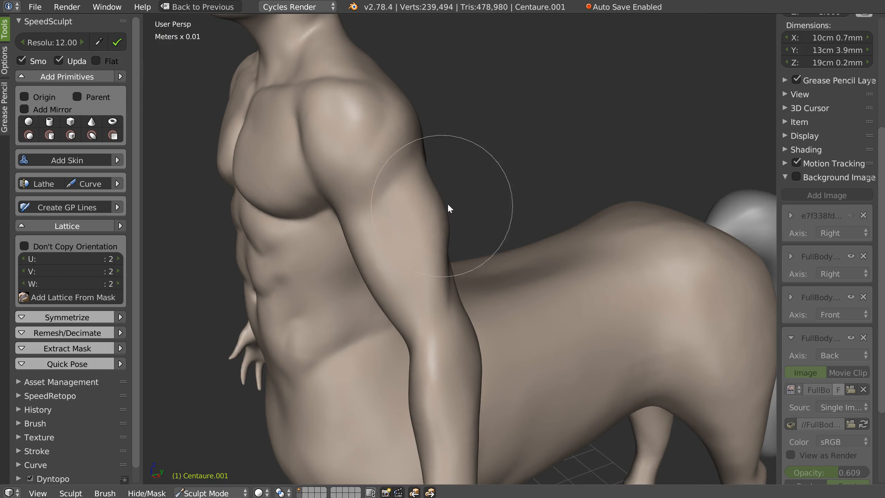
Adjust the arm's outline at the elbow, shoulder and upper forearm in side view
{"action": "scroll", "coordinate": [378, 274], "scroll_direction": "up", "scroll_amount": 2}
{"action": "mouse_move", "coordinate": [450, 304]}
{"action": "left_mouse_down"}
{"action": "mouse_move", "coordinate": [457, 285]}
{"action": "mouse_move", "coordinate": [473, 295]}
{"action": "mouse_move", "coordinate": [481, 352]}
{"action": "left_mouse_up"}
{"action": "middle_click_drag", "start_coordinate": [481, 353], "coordinate": [475, 281], "text": "shift"}
{"action": "middle_click_drag", "start_coordinate": [487, 123], "coordinate": [481, 117]}
{"action": "middle_click_drag", "start_coordinate": [480, 116], "coordinate": [479, 168], "text": "shift"}
{"action": "mouse_move", "coordinate": [480, 171]}
{"action": "left_mouse_down"}
{"action": "mouse_move", "coordinate": [486, 115]}
{"action": "mouse_move", "coordinate": [479, 194]}
{"action": "mouse_move", "coordinate": [502, 154]}
{"action": "left_mouse_up"}
{"action": "mouse_move", "coordinate": [453, 28]}
{"action": "middle_mouse_down", "text": "shift"}
{"action": "mouse_move", "coordinate": [468, 173]}
{"action": "mouse_move", "coordinate": [454, 220]}
{"action": "mouse_move", "coordinate": [452, 200]}
{"action": "middle_mouse_up", "text": "shift"}
{"action": "left_click_drag", "start_coordinate": [458, 200], "coordinate": [444, 279]}
{"action": "middle_click_drag", "start_coordinate": [444, 279], "coordinate": [447, 277]}
{"action": "left_click_drag", "start_coordinate": [448, 276], "coordinate": [444, 268]}
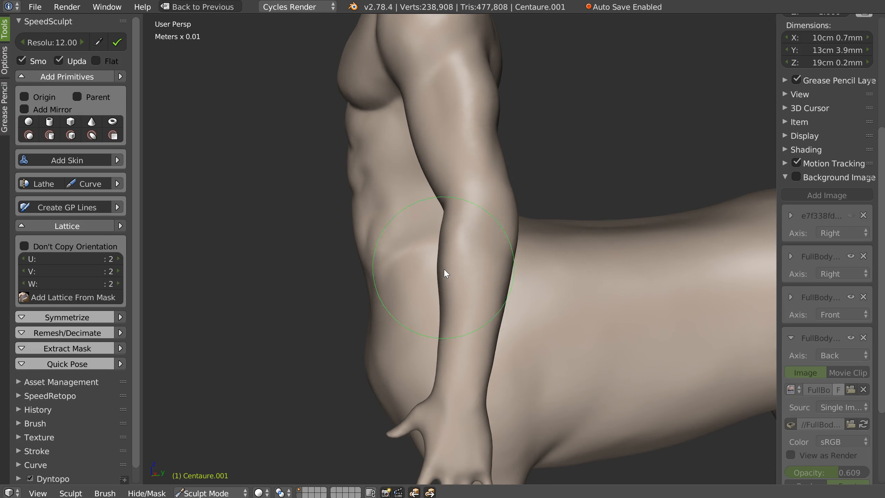
Resize the brush and reshape the forearm between the elbow and the wrist
{"action": "middle_click_drag", "start_coordinate": [300, 249], "coordinate": [376, 246]}
{"action": "mouse_move", "coordinate": [442, 241]}
{"action": "middle_mouse_down", "text": "ctrl"}
{"action": "mouse_move", "coordinate": [431, 183]}
{"action": "mouse_move", "coordinate": [439, 237]}
{"action": "middle_mouse_up", "text": "ctrl"}
{"action": "mouse_move", "coordinate": [439, 237]}
{"action": "middle_mouse_down"}
{"action": "mouse_move", "coordinate": [455, 230]}
{"action": "mouse_move", "coordinate": [449, 236]}
{"action": "middle_mouse_up"}
{"action": "key", "text": "f"}
{"action": "left_click", "coordinate": [414, 260]}
{"action": "mouse_move", "coordinate": [460, 261]}
{"action": "left_mouse_down"}
{"action": "mouse_move", "coordinate": [501, 239]}
{"action": "mouse_move", "coordinate": [460, 266]}
{"action": "left_mouse_up"}
{"action": "mouse_move", "coordinate": [463, 302]}
{"action": "middle_mouse_down"}
{"action": "mouse_move", "coordinate": [480, 278]}
{"action": "mouse_move", "coordinate": [449, 343]}
{"action": "middle_mouse_up"}
{"action": "mouse_move", "coordinate": [449, 342]}
{"action": "left_mouse_down"}
{"action": "mouse_move", "coordinate": [460, 322]}
{"action": "mouse_move", "coordinate": [513, 292]}
{"action": "left_mouse_up"}
Sculpt the long muscle lines of the forearm from the wrist up to the elbow
{"action": "middle_click_drag", "start_coordinate": [513, 292], "coordinate": [460, 167], "text": "shift"}
{"action": "mouse_move", "coordinate": [460, 167]}
{"action": "middle_mouse_down"}
{"action": "mouse_move", "coordinate": [452, 277]}
{"action": "mouse_move", "coordinate": [425, 232]}
{"action": "middle_mouse_up"}
{"action": "middle_click_drag", "start_coordinate": [424, 161], "coordinate": [341, 369], "text": "shift"}
{"action": "mouse_move", "coordinate": [343, 373]}
{"action": "left_mouse_down"}
{"action": "mouse_move", "coordinate": [351, 332]}
{"action": "mouse_move", "coordinate": [423, 188]}
{"action": "mouse_move", "coordinate": [361, 352]}
{"action": "mouse_move", "coordinate": [420, 146]}
{"action": "left_mouse_up"}
{"action": "middle_click_drag", "start_coordinate": [416, 115], "coordinate": [431, 151], "text": "shift"}
{"action": "middle_click_drag", "start_coordinate": [415, 73], "coordinate": [428, 84]}
{"action": "mouse_move", "coordinate": [428, 84]}
{"action": "left_mouse_down"}
{"action": "mouse_move", "coordinate": [440, 87]}
{"action": "mouse_move", "coordinate": [375, 213]}
{"action": "left_mouse_up"}
{"action": "middle_click_drag", "start_coordinate": [369, 184], "coordinate": [411, 166]}
{"action": "mouse_move", "coordinate": [412, 168]}
{"action": "left_mouse_down"}
{"action": "mouse_move", "coordinate": [389, 222]}
{"action": "mouse_move", "coordinate": [403, 166]}
{"action": "mouse_move", "coordinate": [392, 262]}
{"action": "left_mouse_up"}
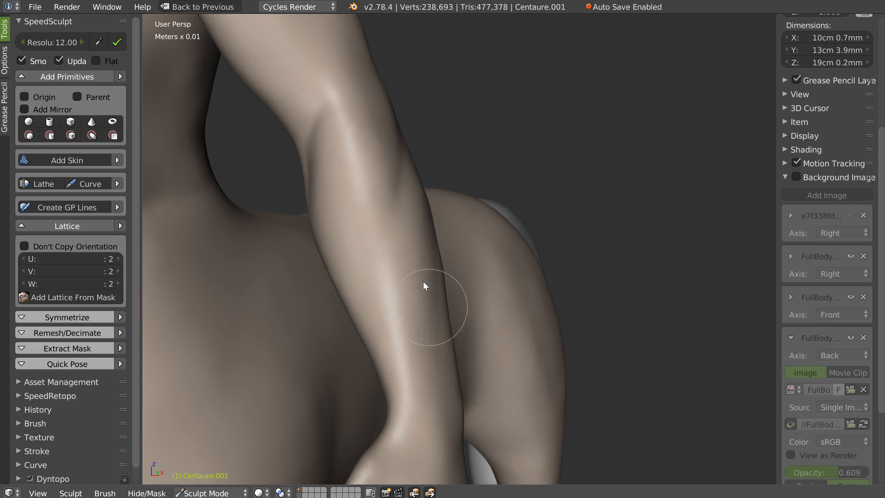
Refine the inner forearm with a long stroke from the elbow crease down toward the wrist
{"action": "mouse_move", "coordinate": [382, 148]}
{"action": "middle_mouse_down"}
{"action": "mouse_move", "coordinate": [426, 122]}
{"action": "mouse_move", "coordinate": [330, 144]}
{"action": "middle_mouse_up"}
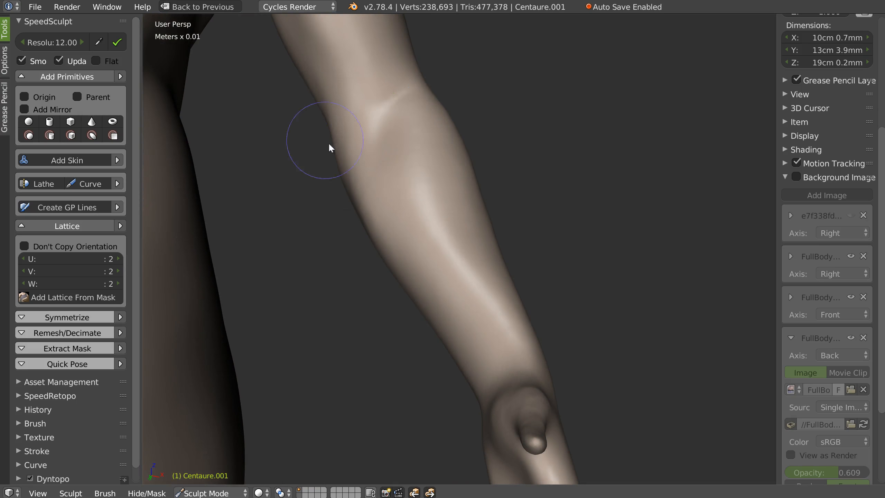
{"action": "mouse_move", "coordinate": [362, 175]}
{"action": "left_mouse_down"}
{"action": "mouse_move", "coordinate": [432, 157]}
{"action": "mouse_move", "coordinate": [460, 223]}
{"action": "mouse_move", "coordinate": [451, 293]}
{"action": "mouse_move", "coordinate": [498, 296]}
{"action": "left_mouse_up"}
{"action": "scroll", "coordinate": [494, 314], "scroll_direction": "down", "scroll_amount": 2}
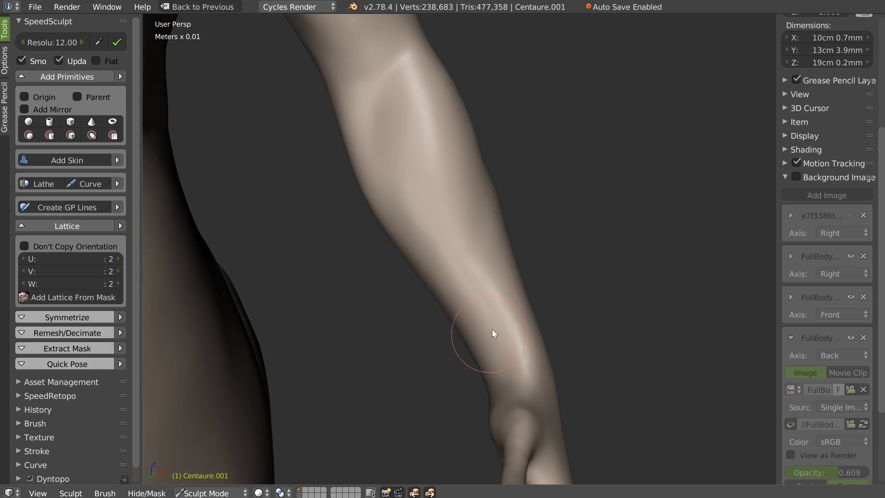
{"action": "scroll", "coordinate": [557, 286], "scroll_direction": "down", "scroll_amount": 4}
{"action": "scroll", "coordinate": [537, 289], "scroll_direction": "up", "scroll_amount": 4}
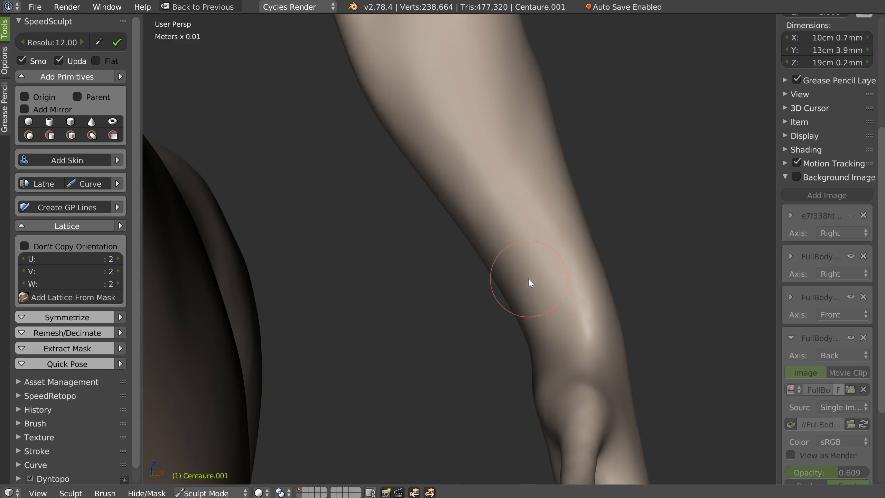
{"action": "scroll", "coordinate": [578, 279], "scroll_direction": "down", "scroll_amount": 4}
{"action": "scroll", "coordinate": [566, 272], "scroll_direction": "up", "scroll_amount": 2}
Enlarge the brush and adjust the forearm's overall outline below the elbow
{"action": "key", "text": "f"}
{"action": "left_click", "coordinate": [605, 261]}
{"action": "middle_click_drag", "start_coordinate": [604, 261], "coordinate": [586, 275]}
{"action": "mouse_move", "coordinate": [579, 278]}
{"action": "left_mouse_down"}
{"action": "mouse_move", "coordinate": [579, 289]}
{"action": "mouse_move", "coordinate": [575, 182]}
{"action": "left_mouse_up"}
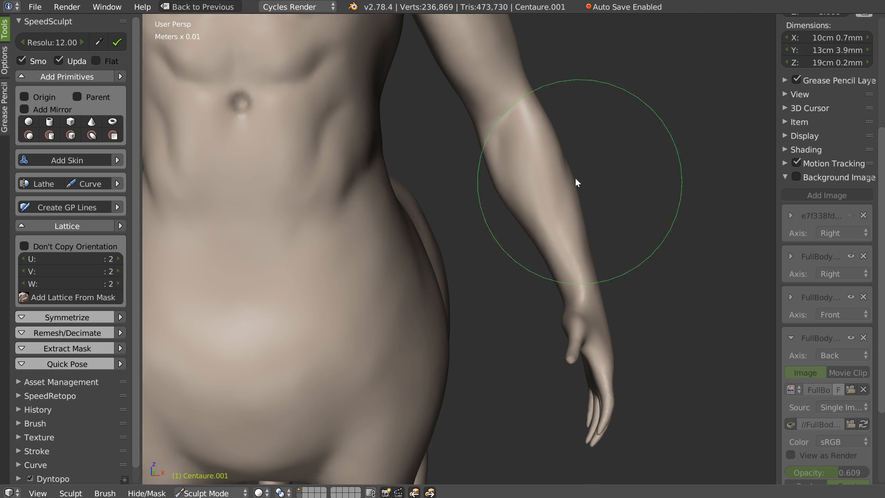
Switch the sculpt brush, resize it, and build up the forearm muscles just below the elbow
{"action": "scroll", "coordinate": [505, 136], "scroll_direction": "up", "scroll_amount": 4}
{"action": "key", "text": "c"}
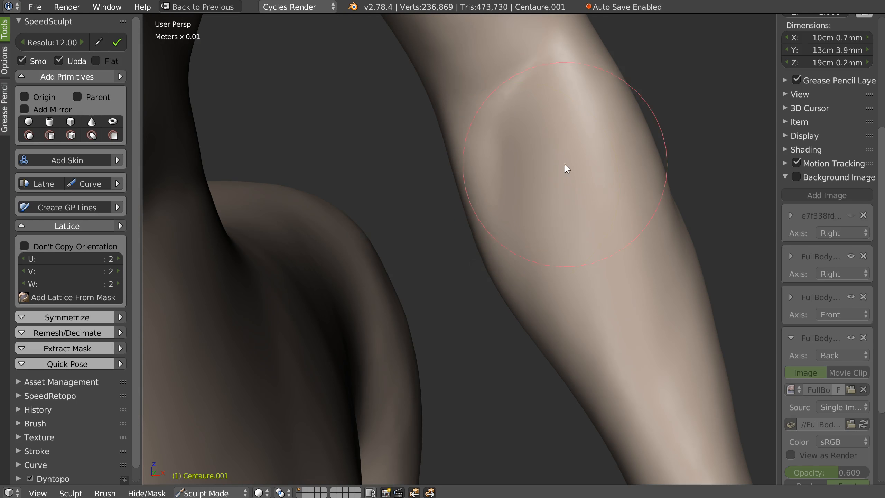
{"action": "key", "text": "f"}
{"action": "left_click", "coordinate": [510, 155]}
{"action": "left_click_drag", "start_coordinate": [476, 142], "coordinate": [485, 200]}
{"action": "left_click_drag", "start_coordinate": [578, 115], "coordinate": [593, 218]}
{"action": "left_click_drag", "start_coordinate": [629, 142], "coordinate": [649, 265]}
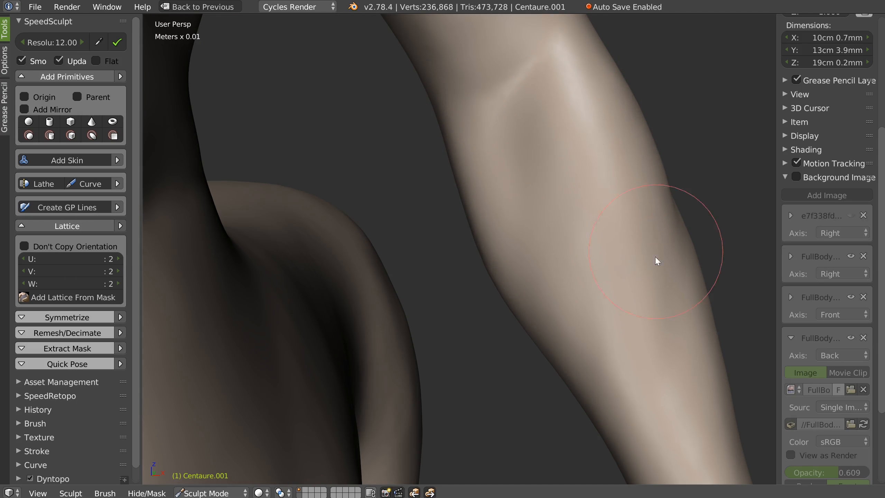
Smooth the hollow and muscle transitions at the inside of the elbow
{"action": "scroll", "coordinate": [633, 214], "scroll_direction": "down", "scroll_amount": 5}
{"action": "scroll", "coordinate": [613, 220], "scroll_direction": "up", "scroll_amount": 4}
{"action": "left_click_drag", "start_coordinate": [549, 132], "coordinate": [561, 169], "text": "shift"}
{"action": "middle_click_drag", "start_coordinate": [522, 203], "coordinate": [559, 225]}
{"action": "mouse_move", "coordinate": [513, 245]}
{"action": "left_mouse_down", "text": "shift"}
{"action": "mouse_move", "coordinate": [538, 262]}
{"action": "mouse_move", "coordinate": [542, 235]}
{"action": "left_mouse_up", "text": "shift"}
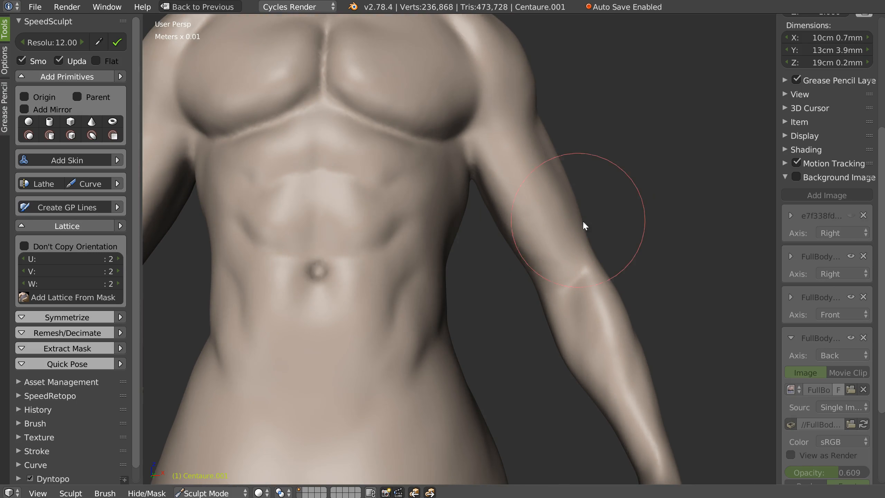
Switch to the Grab brush and adjust the upper arm's outline, checking the shoulder from several sides
{"action": "key", "text": "g"}
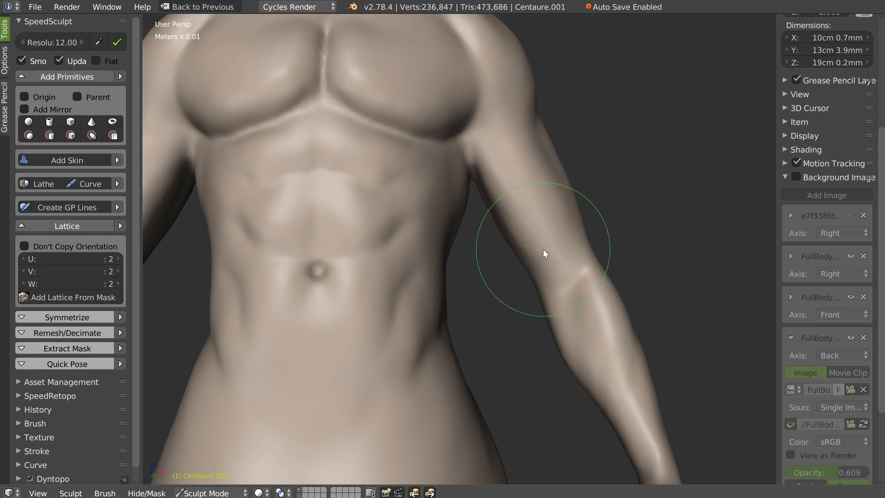
{"action": "scroll", "coordinate": [555, 224], "scroll_direction": "down", "scroll_amount": 5}
{"action": "middle_click_drag", "start_coordinate": [555, 225], "coordinate": [571, 170]}
{"action": "scroll", "coordinate": [591, 257], "scroll_direction": "down", "scroll_amount": 3}
{"action": "scroll", "coordinate": [560, 204], "scroll_direction": "up", "scroll_amount": 3}
{"action": "scroll", "coordinate": [589, 126], "scroll_direction": "up", "scroll_amount": 4}
{"action": "scroll", "coordinate": [589, 125], "scroll_direction": "down", "scroll_amount": 3}
{"action": "mouse_move", "coordinate": [597, 123]}
{"action": "middle_mouse_down"}
{"action": "mouse_move", "coordinate": [615, 161]}
{"action": "mouse_move", "coordinate": [579, 124]}
{"action": "middle_mouse_up"}
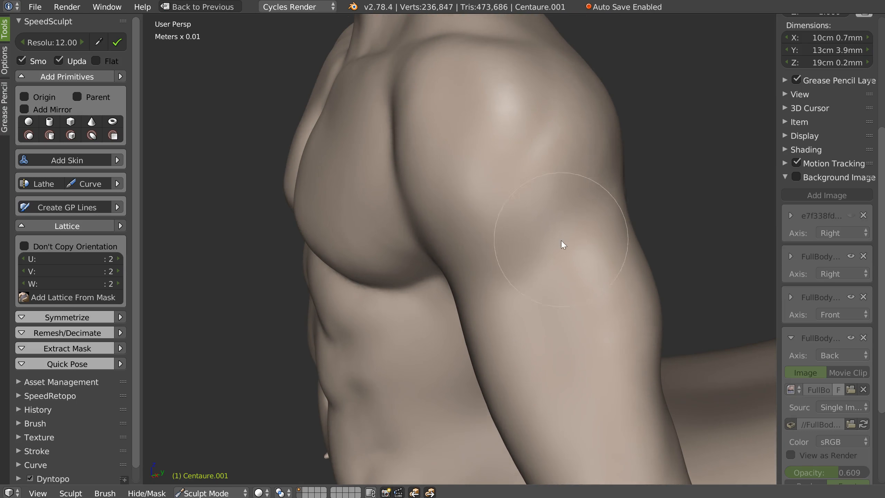
{"action": "middle_click_drag", "start_coordinate": [643, 245], "coordinate": [546, 240]}
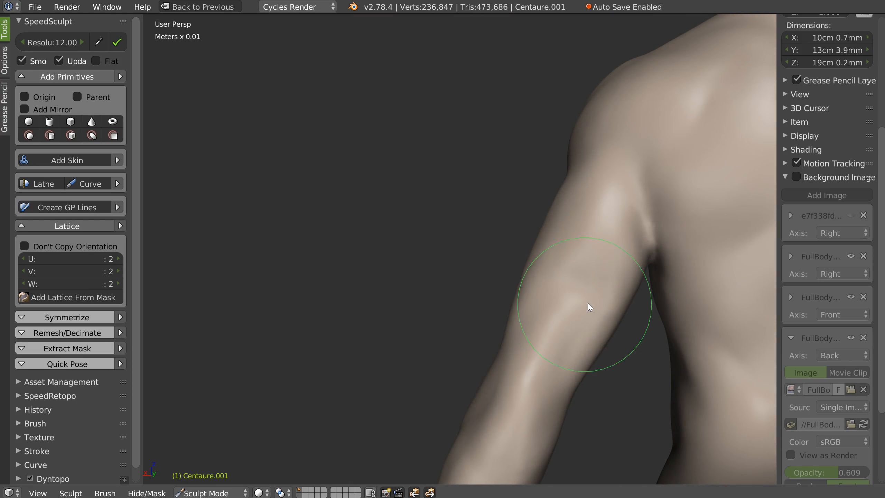
Resize the brush and sculpt the crease behind the armpit where the arm meets the back
{"action": "key", "text": "f"}
{"action": "left_click", "coordinate": [560, 295]}
{"action": "middle_click_drag", "start_coordinate": [672, 257], "coordinate": [654, 212]}
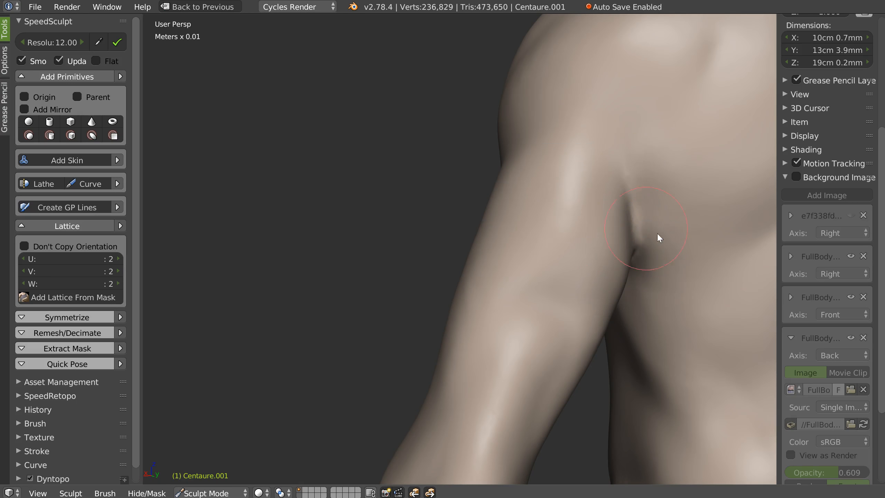
{"action": "key", "text": "f"}
{"action": "left_click", "coordinate": [620, 221]}
{"action": "mouse_move", "coordinate": [638, 159]}
{"action": "left_mouse_down"}
{"action": "mouse_move", "coordinate": [664, 214]}
{"action": "mouse_move", "coordinate": [663, 245]}
{"action": "mouse_move", "coordinate": [670, 236]}
{"action": "left_mouse_up"}
{"action": "scroll", "coordinate": [673, 228], "scroll_direction": "down", "scroll_amount": 1}
Shape the shoulder blade and side of the back, resizing the brush for the muscles beside the spine
{"action": "mouse_move", "coordinate": [674, 232]}
{"action": "middle_mouse_down"}
{"action": "mouse_move", "coordinate": [576, 183]}
{"action": "mouse_move", "coordinate": [428, 138]}
{"action": "middle_mouse_up"}
{"action": "left_click_drag", "start_coordinate": [492, 168], "coordinate": [547, 212]}
{"action": "mouse_move", "coordinate": [461, 300]}
{"action": "left_mouse_down"}
{"action": "mouse_move", "coordinate": [452, 330]}
{"action": "mouse_move", "coordinate": [461, 302]}
{"action": "mouse_move", "coordinate": [442, 288]}
{"action": "left_mouse_up"}
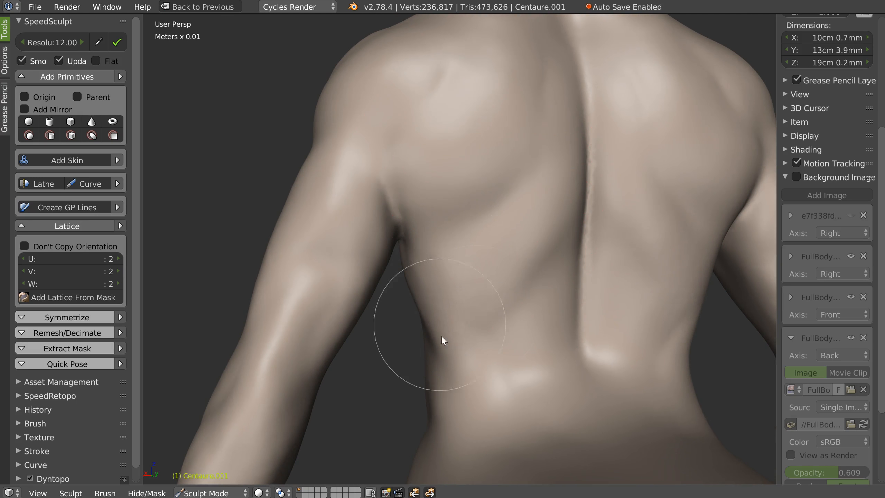
{"action": "key", "text": "f"}
{"action": "left_click", "coordinate": [538, 319]}
{"action": "mouse_move", "coordinate": [564, 274]}
{"action": "left_mouse_down"}
{"action": "mouse_move", "coordinate": [544, 333]}
{"action": "mouse_move", "coordinate": [547, 358]}
{"action": "left_mouse_up"}
{"action": "middle_click_drag", "start_coordinate": [547, 358], "coordinate": [548, 360]}
Pick another sculpt brush and sculpt the lower back where it joins the horse body
{"action": "mouse_move", "coordinate": [561, 419]}
{"action": "middle_mouse_down", "text": "shift"}
{"action": "mouse_move", "coordinate": [553, 333]}
{"action": "mouse_move", "coordinate": [562, 319]}
{"action": "middle_mouse_up", "text": "shift"}
{"action": "key", "text": "w"}
{"action": "left_click", "coordinate": [409, 287]}
{"action": "mouse_move", "coordinate": [469, 295]}
{"action": "left_mouse_down"}
{"action": "mouse_move", "coordinate": [537, 300]}
{"action": "mouse_move", "coordinate": [478, 306]}
{"action": "mouse_move", "coordinate": [563, 293]}
{"action": "left_mouse_up"}
{"action": "mouse_move", "coordinate": [476, 332]}
{"action": "middle_mouse_down"}
{"action": "mouse_move", "coordinate": [551, 273]}
{"action": "mouse_move", "coordinate": [480, 306]}
{"action": "middle_mouse_up"}
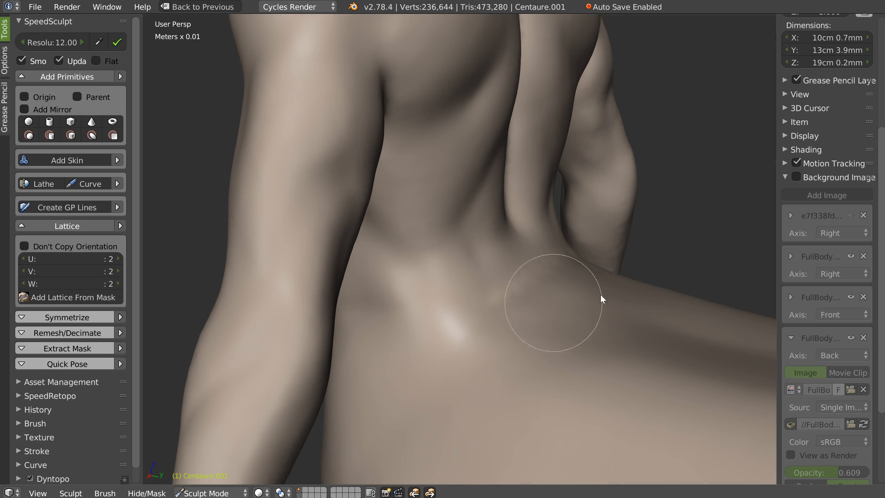
Sculpt the side of the waist from the lower back around toward the hip line
{"action": "middle_click_drag", "start_coordinate": [558, 300], "coordinate": [534, 243]}
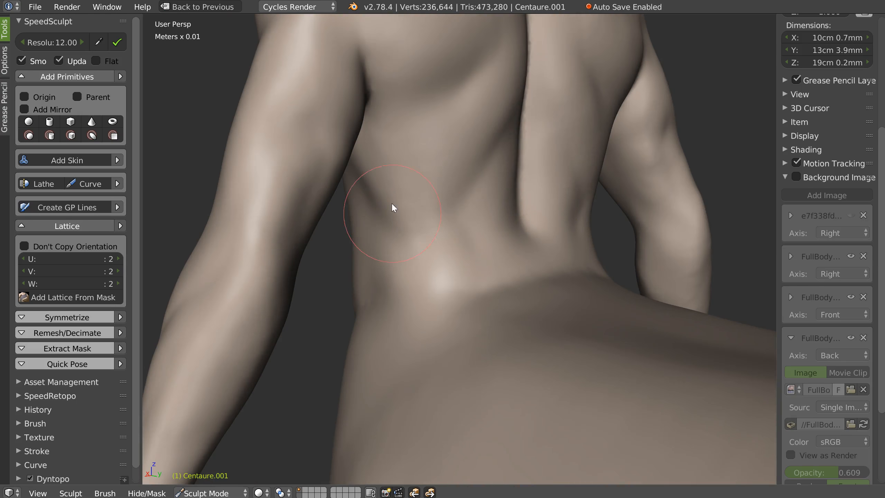
{"action": "left_click", "coordinate": [397, 261]}
{"action": "mouse_move", "coordinate": [397, 261]}
{"action": "middle_mouse_down"}
{"action": "mouse_move", "coordinate": [460, 253]}
{"action": "mouse_move", "coordinate": [385, 229]}
{"action": "middle_mouse_up"}
{"action": "mouse_move", "coordinate": [382, 273]}
{"action": "left_mouse_down"}
{"action": "mouse_move", "coordinate": [359, 281]}
{"action": "mouse_move", "coordinate": [375, 267]}
{"action": "mouse_move", "coordinate": [305, 304]}
{"action": "mouse_move", "coordinate": [290, 301]}
{"action": "left_mouse_up"}
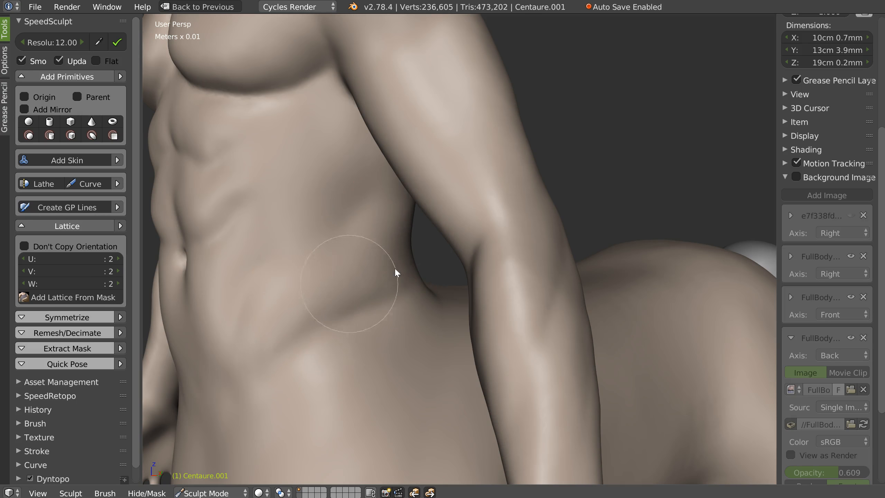
Examine the centaur's torso, arms and overall proportions from the front and the side
{"action": "scroll", "coordinate": [460, 246], "scroll_direction": "down", "scroll_amount": 8}
{"action": "scroll", "coordinate": [521, 243], "scroll_direction": "up", "scroll_amount": 8}
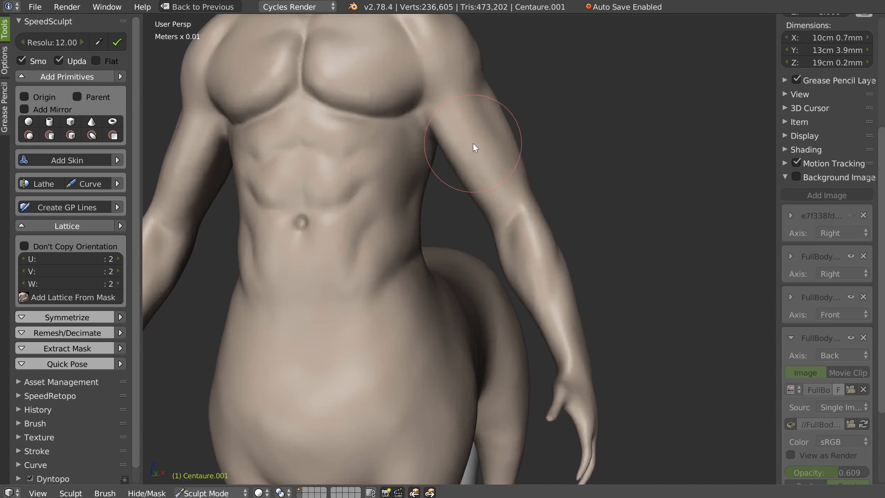
{"action": "middle_click_drag", "start_coordinate": [472, 144], "coordinate": [509, 101]}
{"action": "middle_click_drag", "start_coordinate": [453, 46], "coordinate": [498, 109], "text": "shift"}
{"action": "mouse_move", "coordinate": [459, 177]}
{"action": "middle_mouse_down"}
{"action": "mouse_move", "coordinate": [442, 111]}
{"action": "mouse_move", "coordinate": [450, 132]}
{"action": "mouse_move", "coordinate": [437, 143]}
{"action": "mouse_move", "coordinate": [507, 238]}
{"action": "mouse_move", "coordinate": [392, 232]}
{"action": "mouse_move", "coordinate": [464, 221]}
{"action": "middle_mouse_up"}
{"action": "scroll", "coordinate": [495, 192], "scroll_direction": "down", "scroll_amount": 4}
{"action": "scroll", "coordinate": [504, 120], "scroll_direction": "up", "scroll_amount": 2}
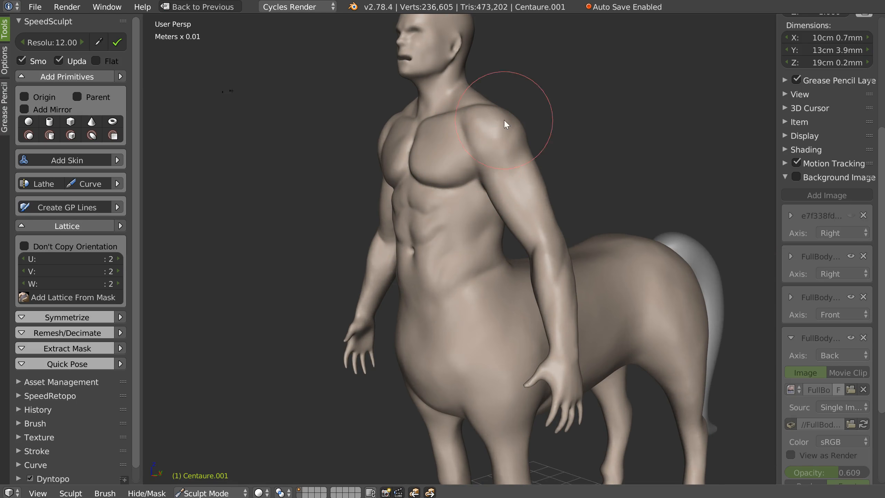
{"action": "middle_click_drag", "start_coordinate": [538, 267], "coordinate": [536, 243]}
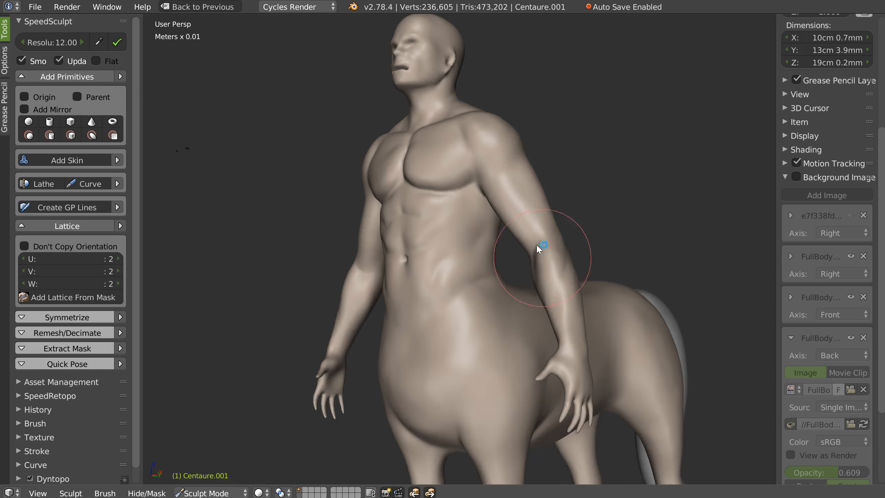
{"action": "scroll", "coordinate": [566, 237], "scroll_direction": "up", "scroll_amount": 2}
{"action": "mouse_move", "coordinate": [569, 297]}
{"action": "middle_mouse_down"}
{"action": "mouse_move", "coordinate": [535, 285]}
{"action": "mouse_move", "coordinate": [358, 172]}
{"action": "middle_mouse_up"}
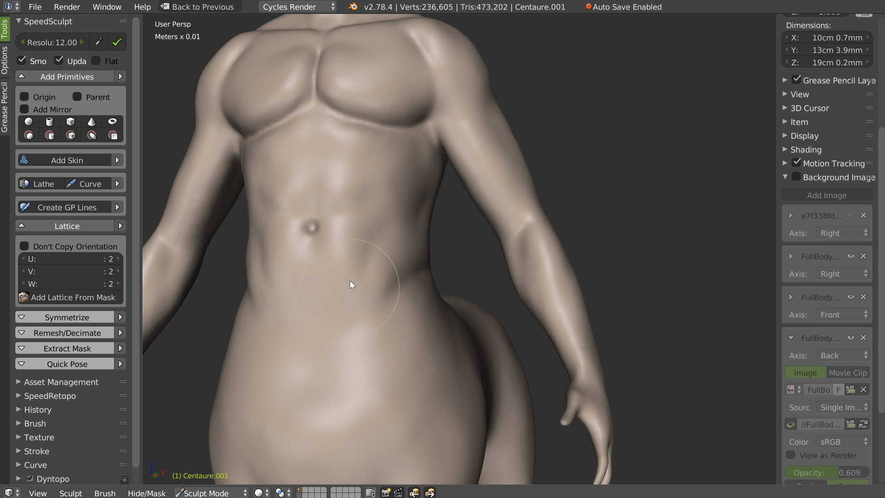
{"action": "mouse_move", "coordinate": [403, 224]}
{"action": "middle_mouse_down"}
{"action": "mouse_move", "coordinate": [399, 210]}
{"action": "mouse_move", "coordinate": [420, 166]}
{"action": "middle_mouse_up"}
Pick a different sculpt brush, refine the upper torso, and check the whole figure from the front
{"action": "key", "text": "w"}
{"action": "left_click", "coordinate": [407, 161]}
{"action": "scroll", "coordinate": [405, 143], "scroll_direction": "up", "scroll_amount": 4}
{"action": "left_click_drag", "start_coordinate": [424, 79], "coordinate": [509, 203]}
{"action": "scroll", "coordinate": [555, 191], "scroll_direction": "down", "scroll_amount": 8}
{"action": "middle_click_drag", "start_coordinate": [512, 225], "coordinate": [603, 234]}
{"action": "middle_click_drag", "start_coordinate": [498, 274], "coordinate": [550, 227], "text": "shift"}
{"action": "scroll", "coordinate": [416, 212], "scroll_direction": "down", "scroll_amount": 3}
{"action": "scroll", "coordinate": [557, 198], "scroll_direction": "up", "scroll_amount": 8}
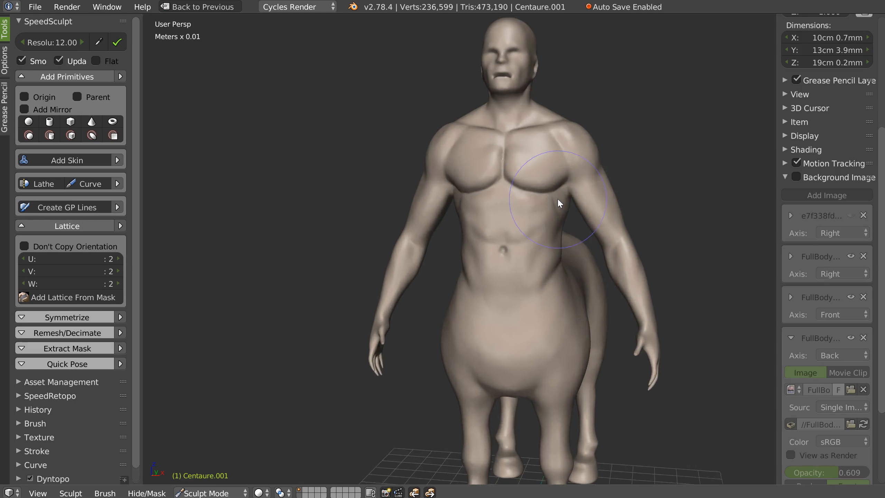
{"action": "scroll", "coordinate": [829, 122], "scroll_direction": "up", "scroll_amount": 5}
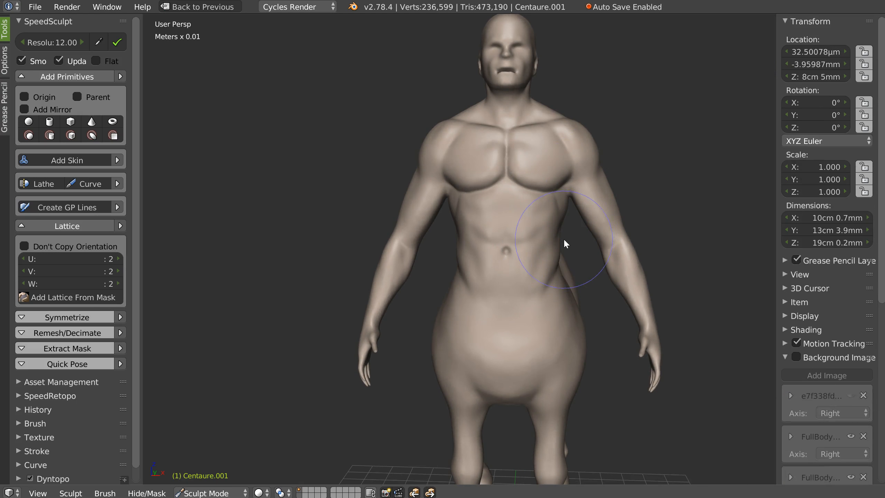
Restore the multi-area window layout and unhide the Centaure.003 reference model
{"action": "key", "text": "ctrl+Up"}
{"action": "scroll", "coordinate": [728, 154], "scroll_direction": "down", "scroll_amount": 2}
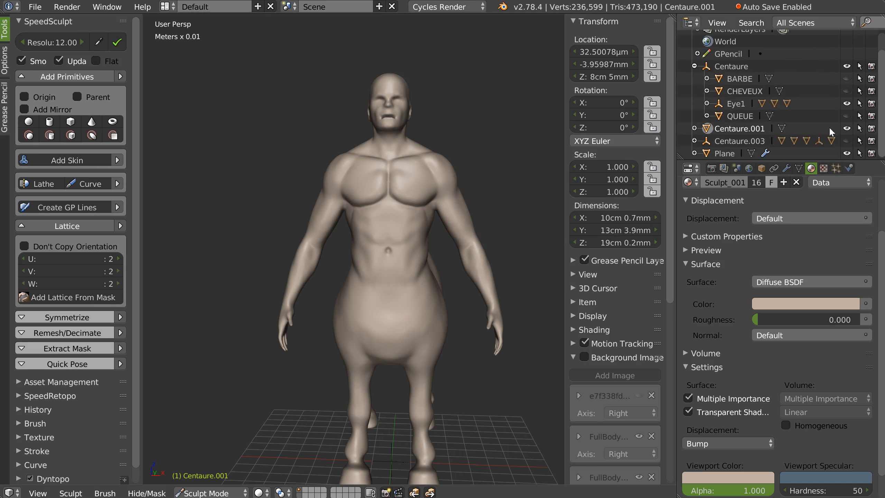
{"action": "left_click", "coordinate": [846, 140]}
{"action": "middle_click_drag", "start_coordinate": [294, 190], "coordinate": [403, 203], "text": "shift"}
{"action": "scroll", "coordinate": [431, 195], "scroll_direction": "down", "scroll_amount": 2}
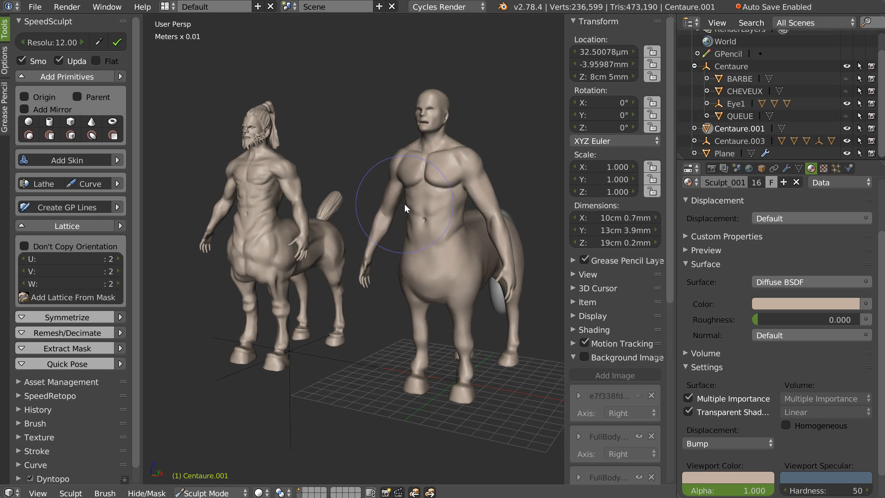
Hide the 3D view's properties sidebar and compare the sculpt with the reference centaur from several angles
{"action": "key", "text": "n"}
{"action": "scroll", "coordinate": [455, 215], "scroll_direction": "up", "scroll_amount": 1}
{"action": "scroll", "coordinate": [488, 234], "scroll_direction": "up", "scroll_amount": 5}
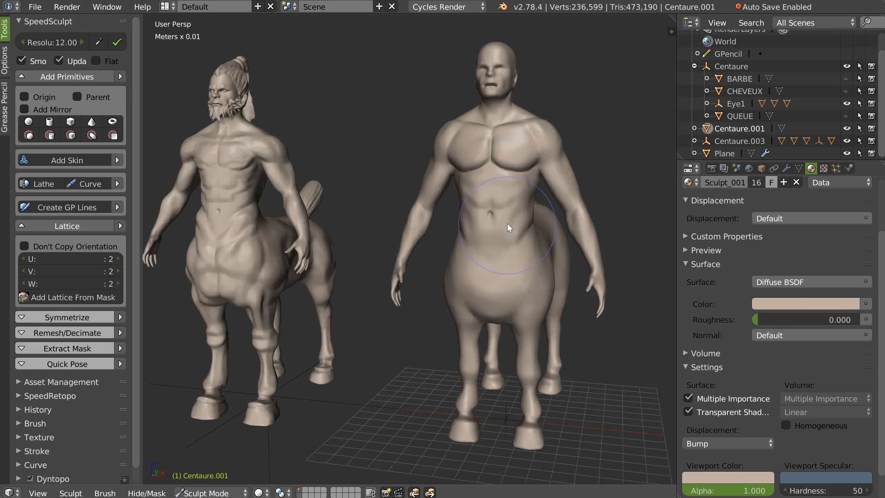
{"action": "scroll", "coordinate": [512, 197], "scroll_direction": "up", "scroll_amount": 3}
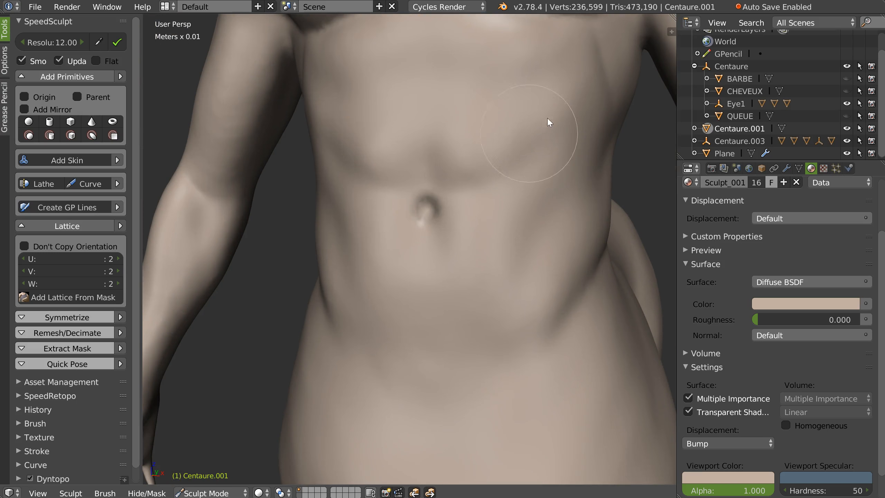
{"action": "scroll", "coordinate": [521, 285], "scroll_direction": "down", "scroll_amount": 8}
{"action": "middle_click_drag", "start_coordinate": [524, 287], "coordinate": [429, 156]}
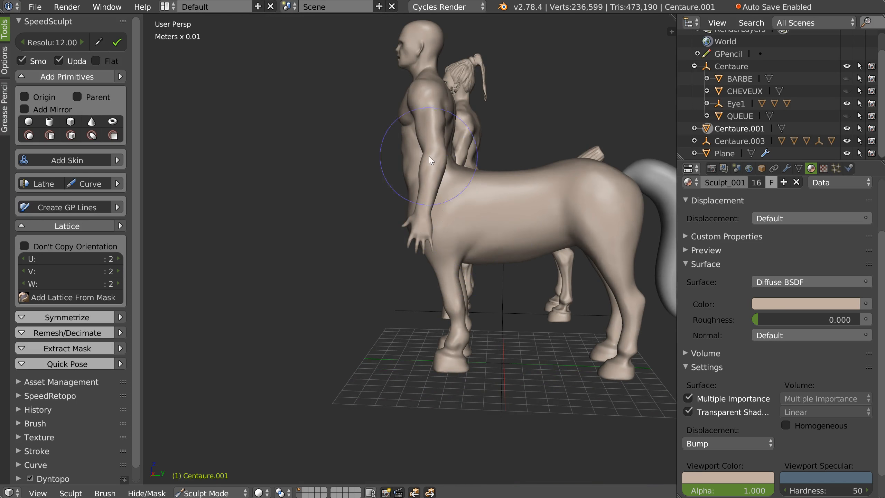
{"action": "middle_click_drag", "start_coordinate": [479, 283], "coordinate": [564, 279]}
{"action": "scroll", "coordinate": [562, 274], "scroll_direction": "up", "scroll_amount": 6}
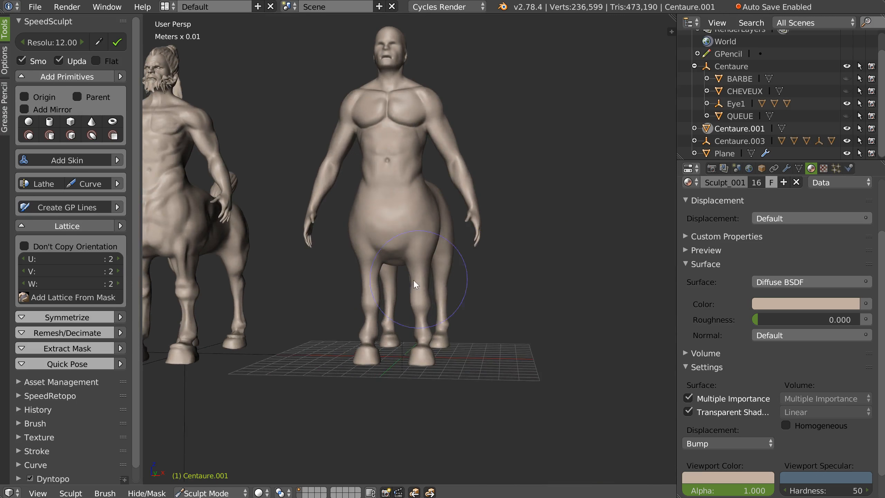
Sculpt the groove between the horse chest and the top of the front legs
{"action": "middle_click_drag", "start_coordinate": [435, 252], "coordinate": [459, 264]}
{"action": "scroll", "coordinate": [459, 264], "scroll_direction": "up", "scroll_amount": 3}
{"action": "mouse_move", "coordinate": [515, 240]}
{"action": "middle_mouse_down"}
{"action": "mouse_move", "coordinate": [486, 253]}
{"action": "mouse_move", "coordinate": [368, 251]}
{"action": "middle_mouse_up"}
{"action": "left_click_drag", "start_coordinate": [367, 282], "coordinate": [365, 181]}
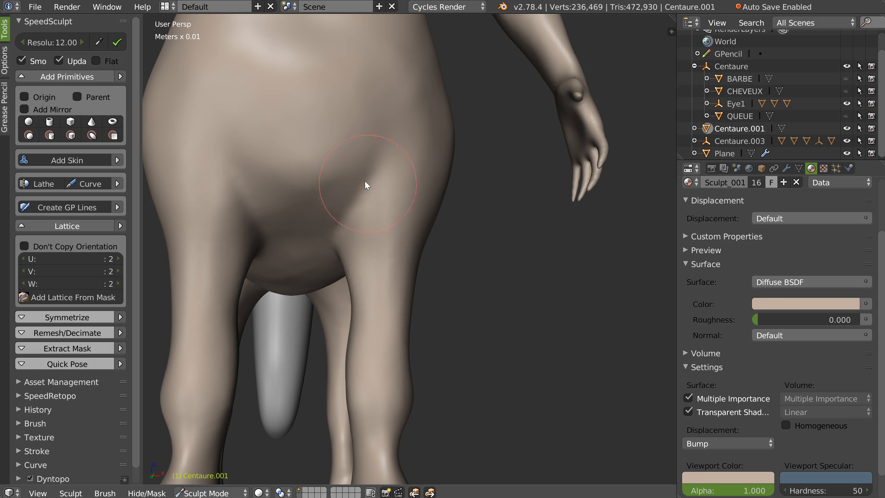
{"action": "mouse_move", "coordinate": [335, 161]}
{"action": "middle_mouse_down"}
{"action": "mouse_move", "coordinate": [338, 186]}
{"action": "mouse_move", "coordinate": [289, 283]}
{"action": "middle_mouse_up"}
{"action": "mouse_move", "coordinate": [291, 283]}
{"action": "left_mouse_down"}
{"action": "mouse_move", "coordinate": [349, 198]}
{"action": "mouse_move", "coordinate": [290, 307]}
{"action": "mouse_move", "coordinate": [398, 111]}
{"action": "mouse_move", "coordinate": [370, 150]}
{"action": "mouse_move", "coordinate": [345, 163]}
{"action": "mouse_move", "coordinate": [320, 199]}
{"action": "mouse_move", "coordinate": [397, 131]}
{"action": "mouse_move", "coordinate": [417, 148]}
{"action": "mouse_move", "coordinate": [321, 76]}
{"action": "mouse_move", "coordinate": [339, 69]}
{"action": "mouse_move", "coordinate": [349, 89]}
{"action": "mouse_move", "coordinate": [312, 68]}
{"action": "mouse_move", "coordinate": [393, 93]}
{"action": "mouse_move", "coordinate": [361, 68]}
{"action": "mouse_move", "coordinate": [386, 124]}
{"action": "left_mouse_up"}
Shape the lower horse chest and the shoulder mass above the front leg
{"action": "mouse_move", "coordinate": [386, 123]}
{"action": "middle_mouse_down"}
{"action": "mouse_move", "coordinate": [388, 141]}
{"action": "mouse_move", "coordinate": [396, 121]}
{"action": "mouse_move", "coordinate": [436, 176]}
{"action": "mouse_move", "coordinate": [477, 179]}
{"action": "middle_mouse_up"}
{"action": "left_click_drag", "start_coordinate": [361, 194], "coordinate": [336, 159]}
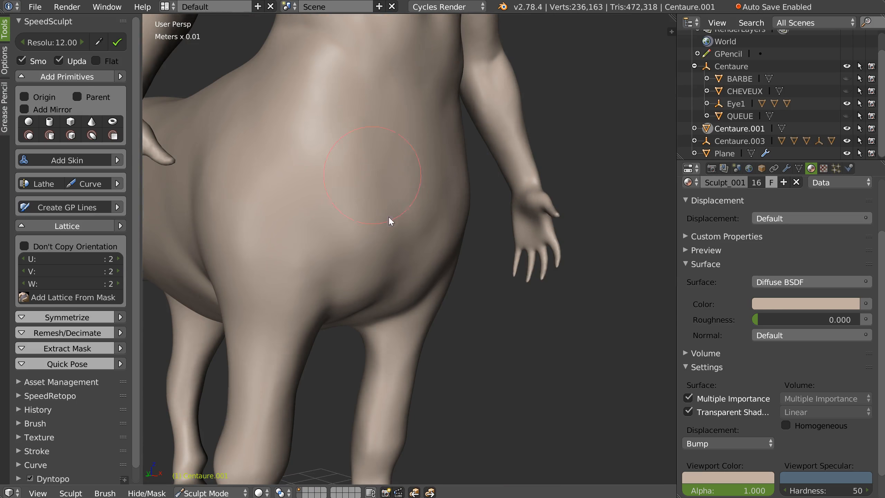
{"action": "left_click_drag", "start_coordinate": [389, 255], "coordinate": [370, 268]}
{"action": "middle_click_drag", "start_coordinate": [370, 269], "coordinate": [335, 248]}
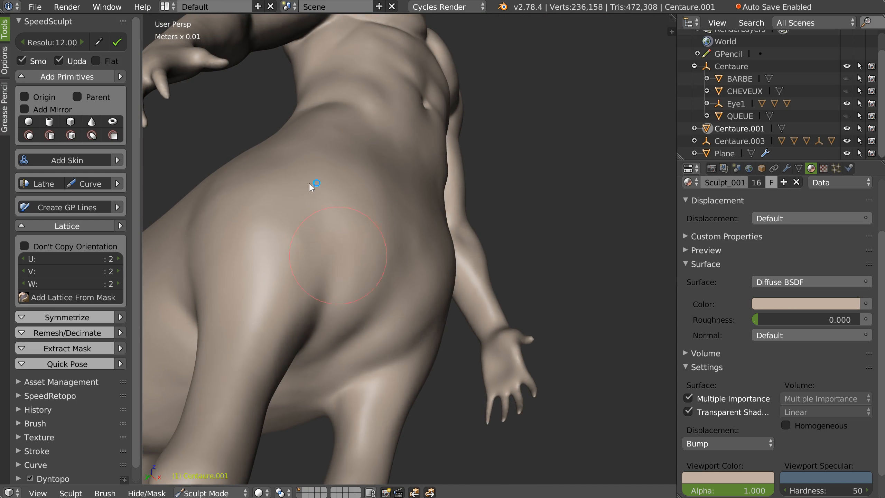
{"action": "left_click_drag", "start_coordinate": [369, 152], "coordinate": [312, 174]}
Refine the horse's shoulder area beneath the human waist and check the body from the side
{"action": "mouse_move", "coordinate": [401, 213]}
{"action": "middle_mouse_down"}
{"action": "mouse_move", "coordinate": [362, 232]}
{"action": "mouse_move", "coordinate": [393, 189]}
{"action": "middle_mouse_up"}
{"action": "mouse_move", "coordinate": [348, 230]}
{"action": "middle_mouse_down"}
{"action": "mouse_move", "coordinate": [375, 211]}
{"action": "mouse_move", "coordinate": [389, 150]}
{"action": "middle_mouse_up"}
{"action": "mouse_move", "coordinate": [390, 145]}
{"action": "left_mouse_down"}
{"action": "mouse_move", "coordinate": [387, 129]}
{"action": "mouse_move", "coordinate": [380, 188]}
{"action": "left_mouse_up"}
{"action": "mouse_move", "coordinate": [390, 195]}
{"action": "middle_mouse_down"}
{"action": "mouse_move", "coordinate": [351, 276]}
{"action": "mouse_move", "coordinate": [174, 279]}
{"action": "middle_mouse_up"}
{"action": "scroll", "coordinate": [394, 254], "scroll_direction": "down", "scroll_amount": 3}
{"action": "middle_click_drag", "start_coordinate": [395, 256], "coordinate": [426, 274]}
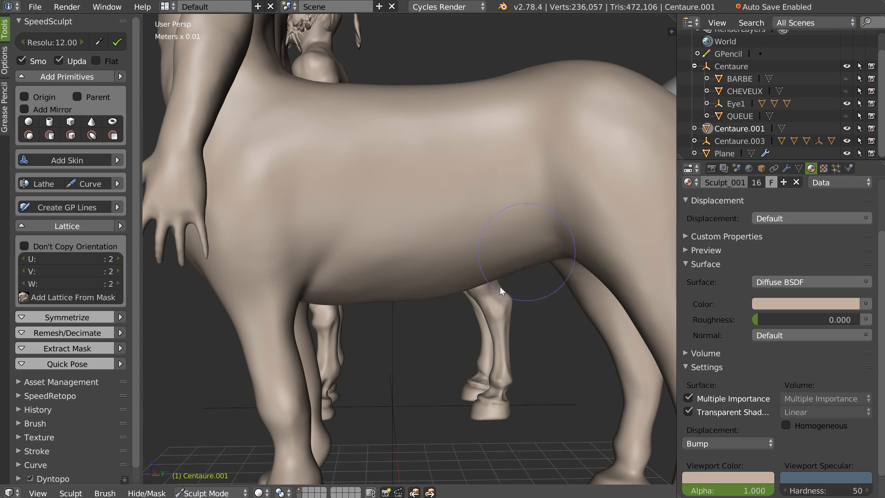
Switch to the right side view, maximize the 3D view with its properties sidebar, and enable the background images
{"action": "key", "text": "KP_3"}
{"action": "scroll", "coordinate": [503, 263], "scroll_direction": "up", "scroll_amount": 2}
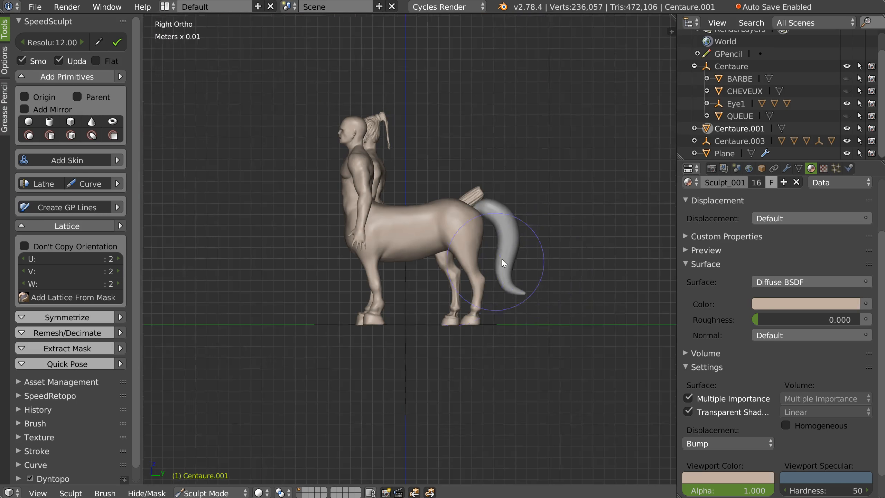
{"action": "scroll", "coordinate": [504, 263], "scroll_direction": "up", "scroll_amount": 2}
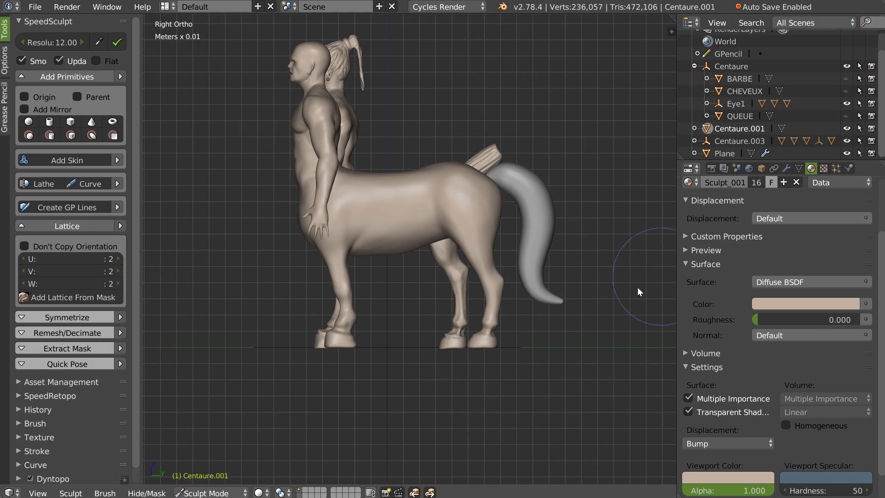
{"action": "scroll", "coordinate": [499, 206], "scroll_direction": "up", "scroll_amount": 3}
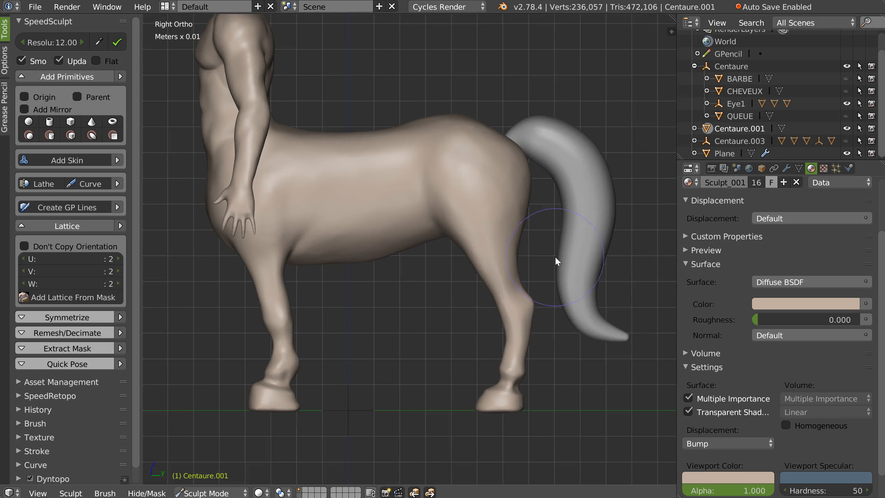
{"action": "middle_click_drag", "start_coordinate": [473, 258], "coordinate": [484, 248], "text": "shift"}
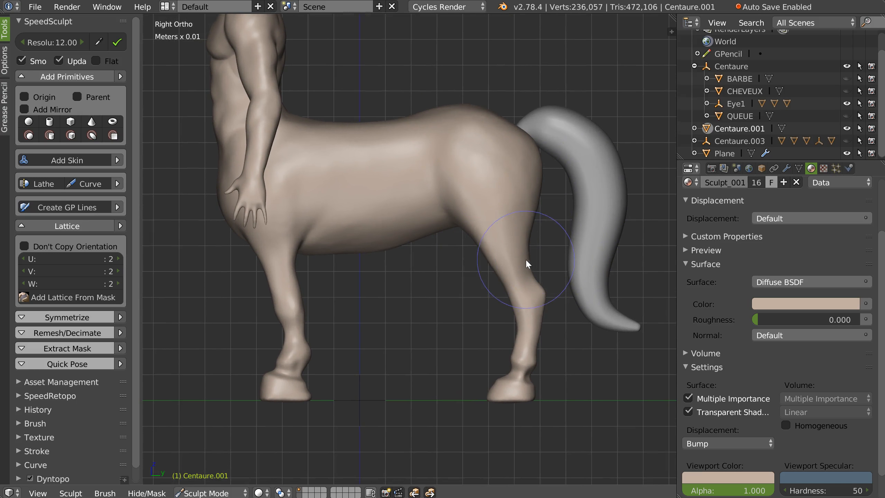
{"action": "key", "text": "n"}
{"action": "key", "text": "ctrl+Up"}
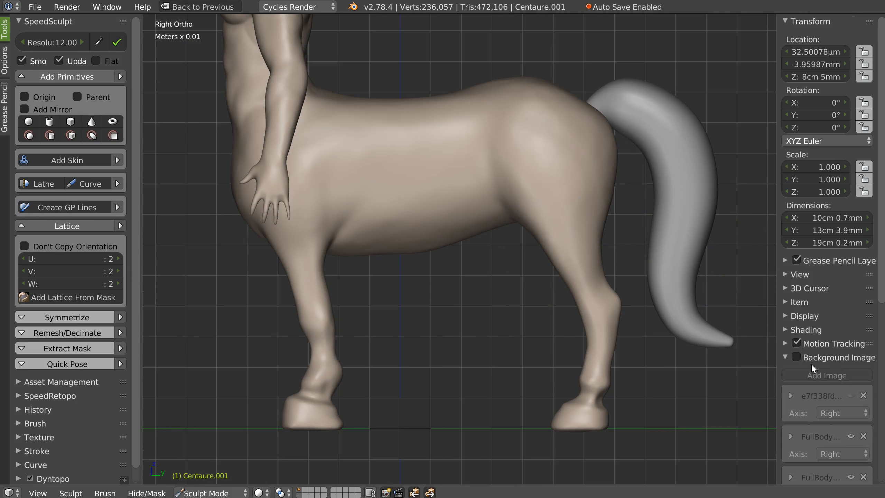
{"action": "scroll", "coordinate": [811, 363], "scroll_direction": "down", "scroll_amount": 8}
{"action": "left_click", "coordinate": [797, 202]}
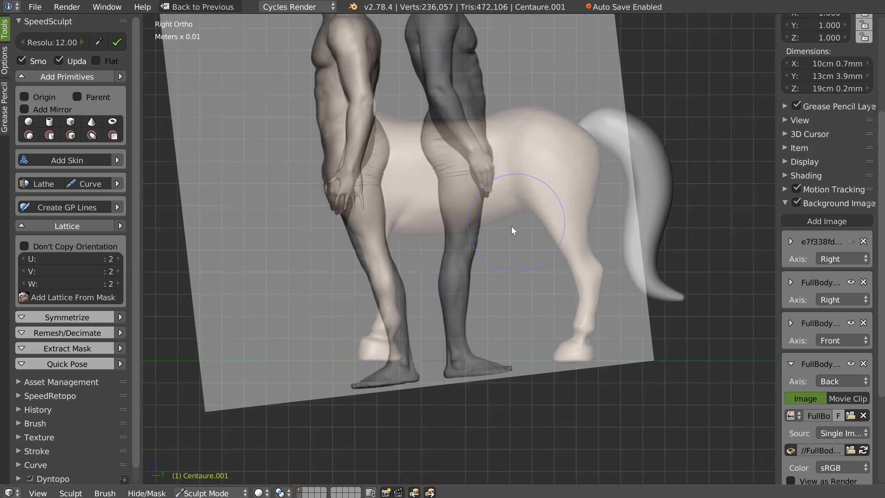
Hide the human body reference in the right view and show the horse photo in its place
{"action": "scroll", "coordinate": [511, 230], "scroll_direction": "down", "scroll_amount": 1}
{"action": "scroll", "coordinate": [809, 244], "scroll_direction": "down", "scroll_amount": 7}
{"action": "left_click", "coordinate": [850, 192]}
{"action": "left_click", "coordinate": [850, 150]}
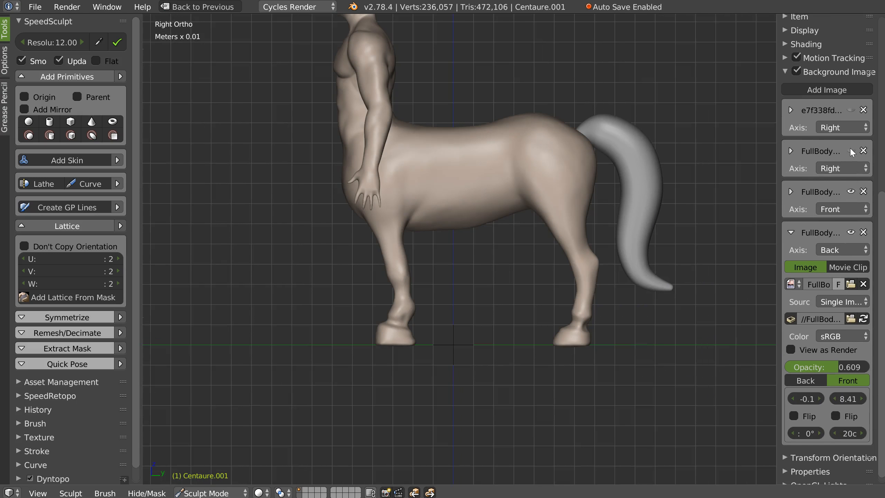
{"action": "left_click", "coordinate": [850, 110]}
{"action": "scroll", "coordinate": [565, 147], "scroll_direction": "up", "scroll_amount": 4}
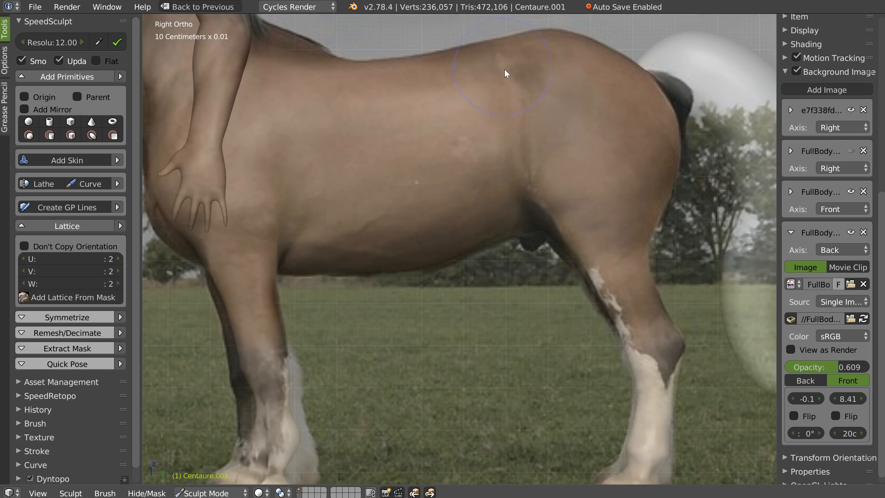
Sculpt the hip hollow, elbow area and belly of the horse body in side view, following the horse photo
{"action": "mouse_move", "coordinate": [513, 79]}
{"action": "left_mouse_down"}
{"action": "mouse_move", "coordinate": [522, 122]}
{"action": "mouse_move", "coordinate": [524, 106]}
{"action": "left_mouse_up"}
{"action": "left_click_drag", "start_coordinate": [303, 227], "coordinate": [293, 244]}
{"action": "left_click_drag", "start_coordinate": [456, 203], "coordinate": [405, 238]}
{"action": "middle_click_drag", "start_coordinate": [406, 238], "coordinate": [413, 212]}
{"action": "mouse_move", "coordinate": [361, 277]}
{"action": "middle_mouse_down"}
{"action": "mouse_move", "coordinate": [504, 215]}
{"action": "mouse_move", "coordinate": [430, 226]}
{"action": "mouse_move", "coordinate": [331, 274]}
{"action": "middle_mouse_up"}
Change the sculpt brush, build up the rib cage behind the front leg and smooth it
{"action": "key", "text": "w"}
{"action": "left_click", "coordinate": [354, 272]}
{"action": "scroll", "coordinate": [364, 268], "scroll_direction": "up", "scroll_amount": 2}
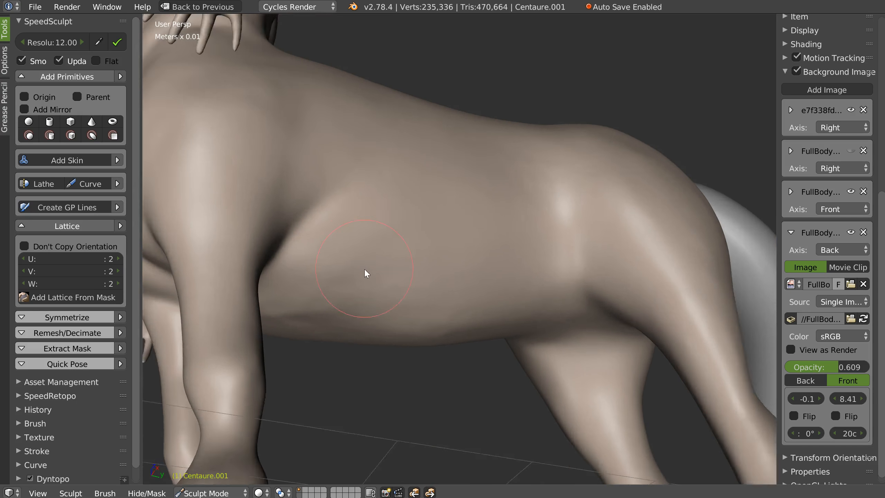
{"action": "left_click_drag", "start_coordinate": [287, 300], "coordinate": [432, 242]}
{"action": "left_click_drag", "start_coordinate": [380, 309], "coordinate": [492, 210]}
{"action": "mouse_move", "coordinate": [390, 231]}
{"action": "left_mouse_down", "text": "shift"}
{"action": "mouse_move", "coordinate": [374, 235]}
{"action": "mouse_move", "coordinate": [337, 300]}
{"action": "mouse_move", "coordinate": [382, 308]}
{"action": "mouse_move", "coordinate": [351, 303]}
{"action": "left_mouse_up", "text": "shift"}
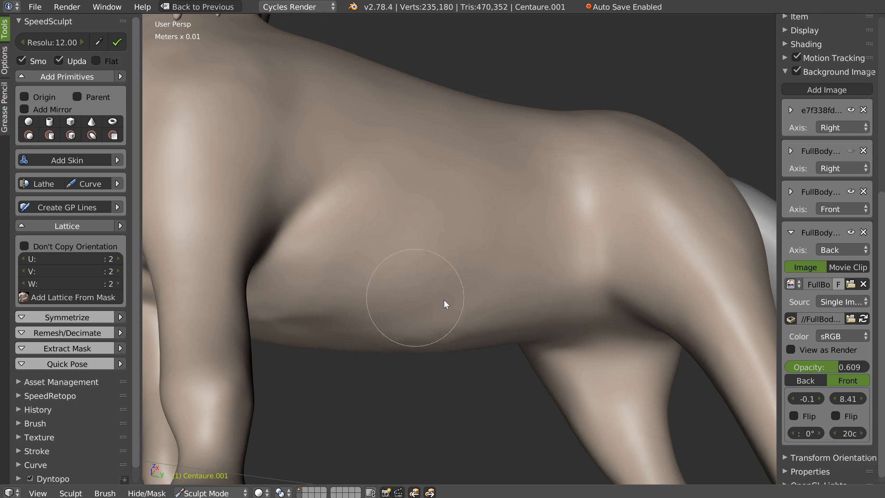
Sculpt the fold between the belly and the hind thigh, and smooth the underside of the belly
{"action": "mouse_move", "coordinate": [562, 282]}
{"action": "middle_mouse_down"}
{"action": "mouse_move", "coordinate": [530, 242]}
{"action": "mouse_move", "coordinate": [549, 179]}
{"action": "middle_mouse_up"}
{"action": "left_click_drag", "start_coordinate": [529, 167], "coordinate": [576, 241]}
{"action": "left_click_drag", "start_coordinate": [547, 188], "coordinate": [592, 251]}
{"action": "middle_click_drag", "start_coordinate": [594, 255], "coordinate": [597, 202]}
{"action": "mouse_move", "coordinate": [579, 232]}
{"action": "left_mouse_down"}
{"action": "mouse_move", "coordinate": [627, 266]}
{"action": "mouse_move", "coordinate": [693, 287]}
{"action": "left_mouse_up"}
{"action": "left_click_drag", "start_coordinate": [614, 257], "coordinate": [709, 285]}
{"action": "mouse_move", "coordinate": [555, 210]}
{"action": "left_mouse_down"}
{"action": "mouse_move", "coordinate": [579, 243]}
{"action": "mouse_move", "coordinate": [625, 263]}
{"action": "left_mouse_up"}
{"action": "mouse_move", "coordinate": [500, 211]}
{"action": "middle_mouse_down"}
{"action": "mouse_move", "coordinate": [504, 245]}
{"action": "mouse_move", "coordinate": [435, 245]}
{"action": "mouse_move", "coordinate": [452, 277]}
{"action": "middle_mouse_up"}
{"action": "mouse_move", "coordinate": [499, 306]}
{"action": "left_mouse_down", "text": "shift"}
{"action": "mouse_move", "coordinate": [396, 303]}
{"action": "mouse_move", "coordinate": [338, 267]}
{"action": "mouse_move", "coordinate": [408, 320]}
{"action": "mouse_move", "coordinate": [442, 317]}
{"action": "left_mouse_up", "text": "shift"}
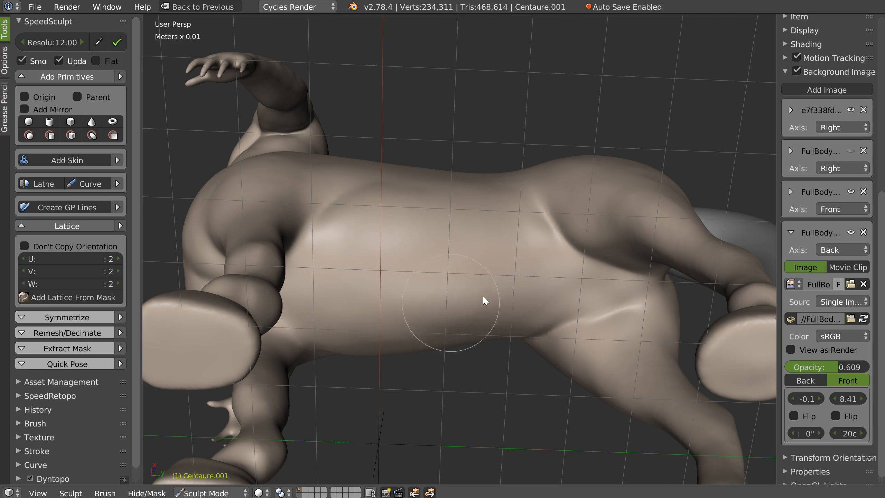
Change the sculpt brush and refine the transition from the front leg's elbow to the ribs
{"action": "mouse_move", "coordinate": [531, 246]}
{"action": "middle_mouse_down"}
{"action": "mouse_move", "coordinate": [466, 254]}
{"action": "mouse_move", "coordinate": [442, 177]}
{"action": "middle_mouse_up"}
{"action": "middle_click_drag", "start_coordinate": [385, 229], "coordinate": [391, 196]}
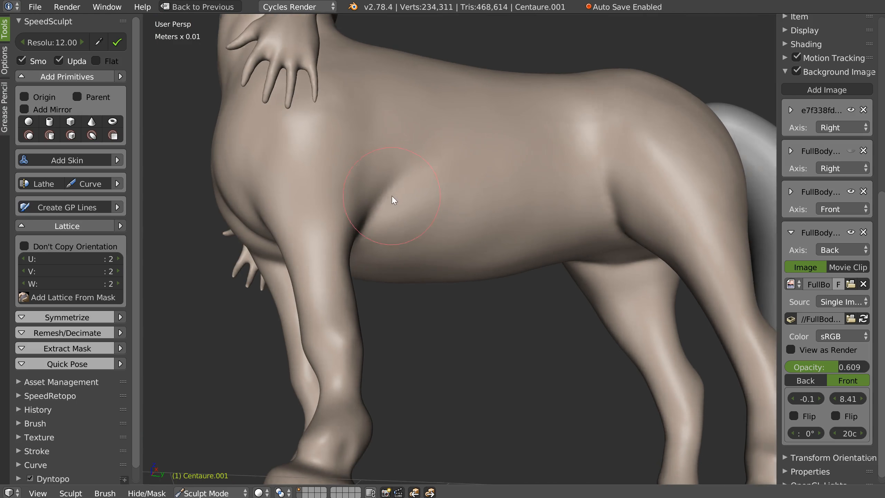
{"action": "scroll", "coordinate": [392, 194], "scroll_direction": "up", "scroll_amount": 1}
{"action": "key", "text": "w"}
{"action": "left_click", "coordinate": [321, 189]}
{"action": "middle_click_drag", "start_coordinate": [321, 189], "coordinate": [349, 216]}
{"action": "mouse_move", "coordinate": [351, 218]}
{"action": "left_mouse_down"}
{"action": "mouse_move", "coordinate": [360, 127]}
{"action": "mouse_move", "coordinate": [379, 205]}
{"action": "mouse_move", "coordinate": [411, 157]}
{"action": "mouse_move", "coordinate": [406, 210]}
{"action": "left_mouse_up"}
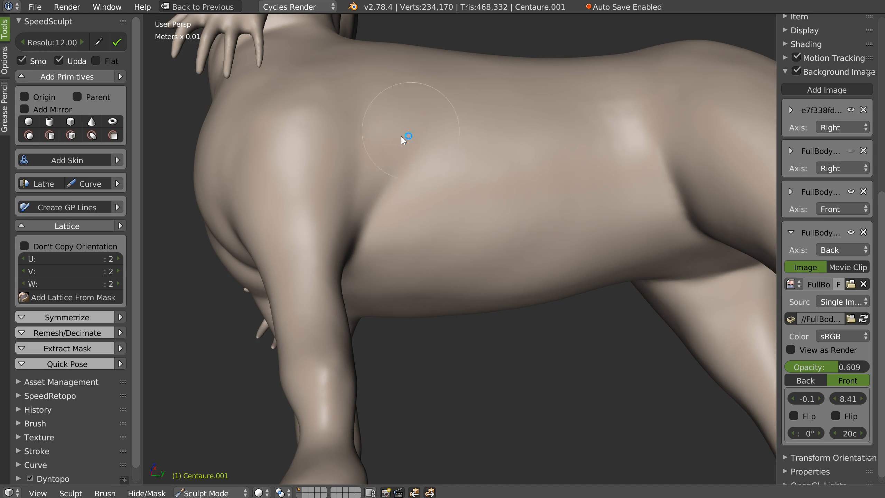
Smooth the horse's shoulder and shape the lower chest between the front legs
{"action": "middle_click_drag", "start_coordinate": [378, 155], "coordinate": [407, 124]}
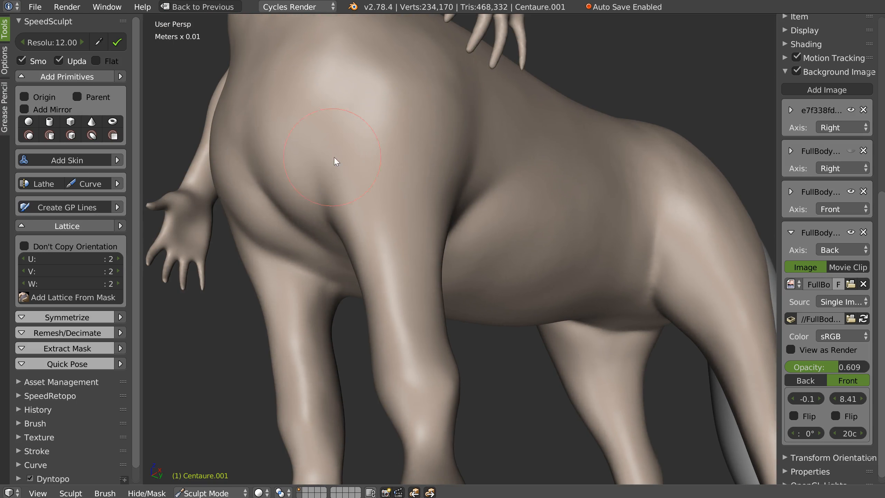
{"action": "middle_click_drag", "start_coordinate": [333, 157], "coordinate": [329, 122]}
{"action": "mouse_move", "coordinate": [331, 100]}
{"action": "left_mouse_down", "text": "shift"}
{"action": "mouse_move", "coordinate": [361, 56]}
{"action": "mouse_move", "coordinate": [397, 136]}
{"action": "mouse_move", "coordinate": [327, 107]}
{"action": "mouse_move", "coordinate": [421, 108]}
{"action": "left_mouse_up", "text": "shift"}
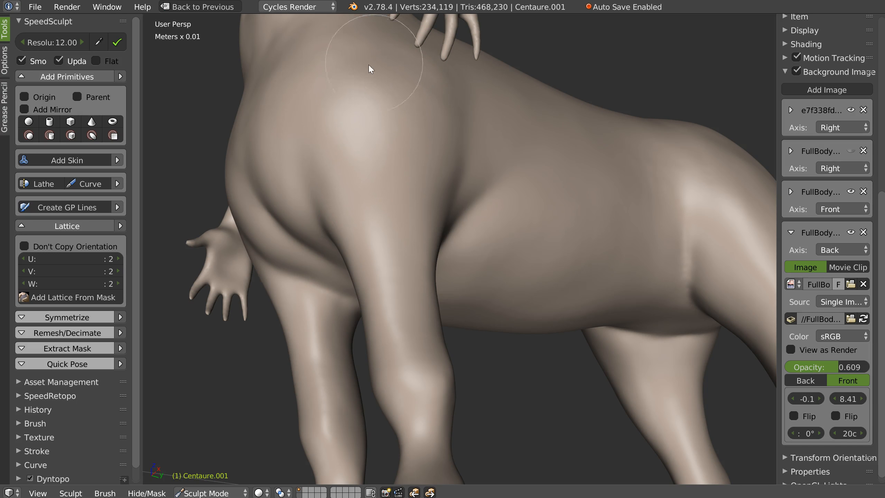
{"action": "mouse_move", "coordinate": [395, 44]}
{"action": "middle_mouse_down"}
{"action": "mouse_move", "coordinate": [397, 138]}
{"action": "mouse_move", "coordinate": [426, 134]}
{"action": "middle_mouse_up"}
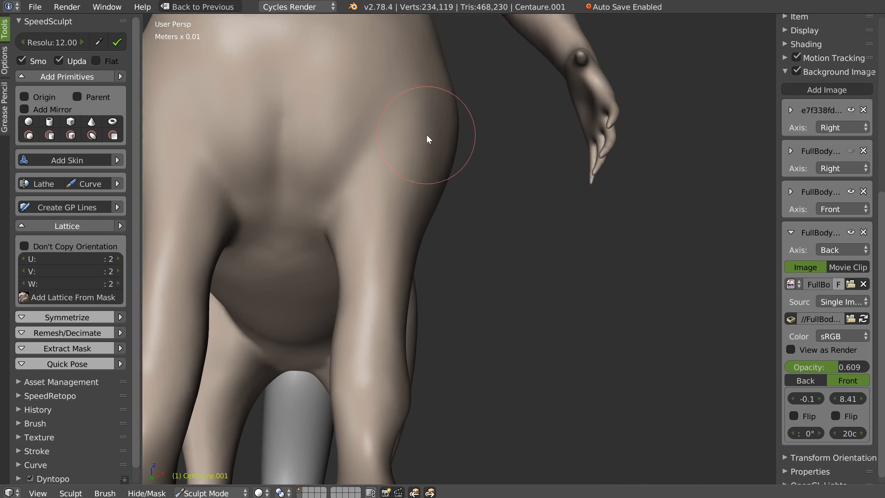
{"action": "middle_click_drag", "start_coordinate": [362, 174], "coordinate": [367, 121]}
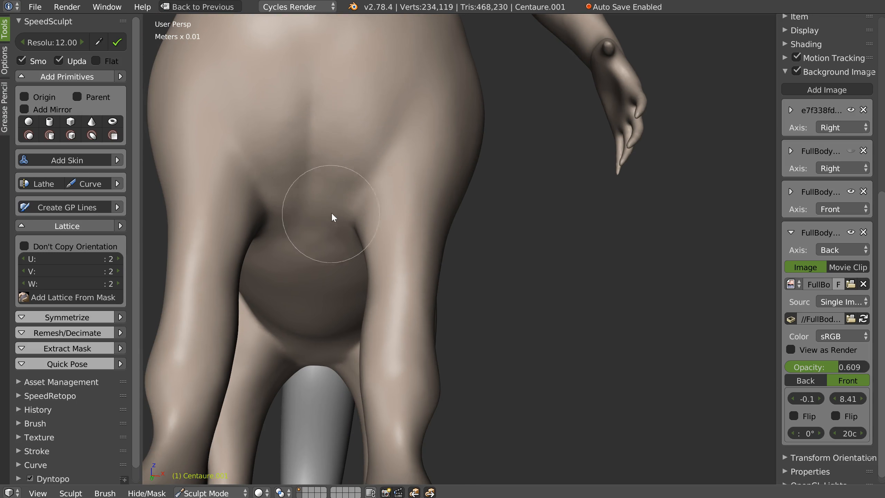
{"action": "middle_click_drag", "start_coordinate": [345, 223], "coordinate": [340, 210]}
{"action": "mouse_move", "coordinate": [301, 205]}
{"action": "left_mouse_down"}
{"action": "mouse_move", "coordinate": [290, 241]}
{"action": "mouse_move", "coordinate": [310, 261]}
{"action": "left_mouse_up"}
{"action": "mouse_move", "coordinate": [310, 260]}
{"action": "middle_mouse_down"}
{"action": "mouse_move", "coordinate": [329, 210]}
{"action": "mouse_move", "coordinate": [356, 191]}
{"action": "middle_mouse_up"}
{"action": "mouse_move", "coordinate": [356, 190]}
{"action": "left_mouse_down"}
{"action": "mouse_move", "coordinate": [335, 112]}
{"action": "mouse_move", "coordinate": [368, 195]}
{"action": "mouse_move", "coordinate": [394, 204]}
{"action": "left_mouse_up"}
Examine the front legs from several angles and compare them with the horse photo in side view
{"action": "middle_click_drag", "start_coordinate": [394, 205], "coordinate": [440, 246]}
{"action": "scroll", "coordinate": [445, 177], "scroll_direction": "up", "scroll_amount": 4}
{"action": "scroll", "coordinate": [532, 163], "scroll_direction": "down", "scroll_amount": 4}
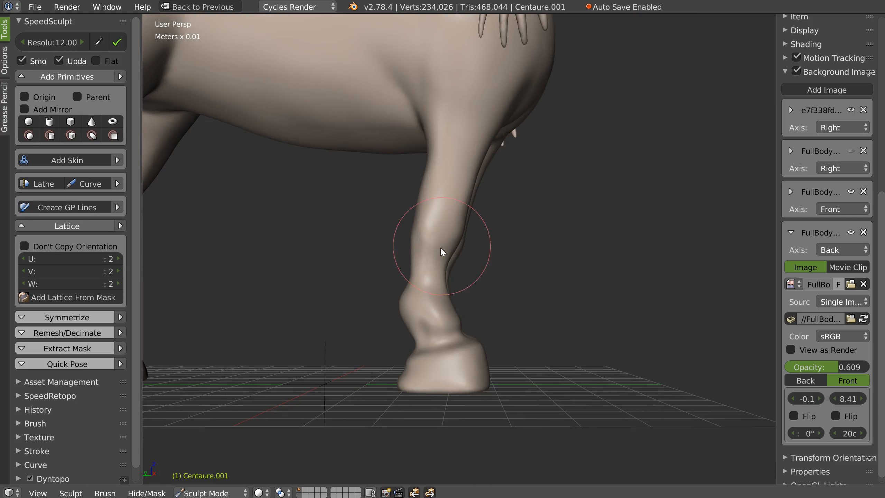
{"action": "scroll", "coordinate": [434, 239], "scroll_direction": "up", "scroll_amount": 4}
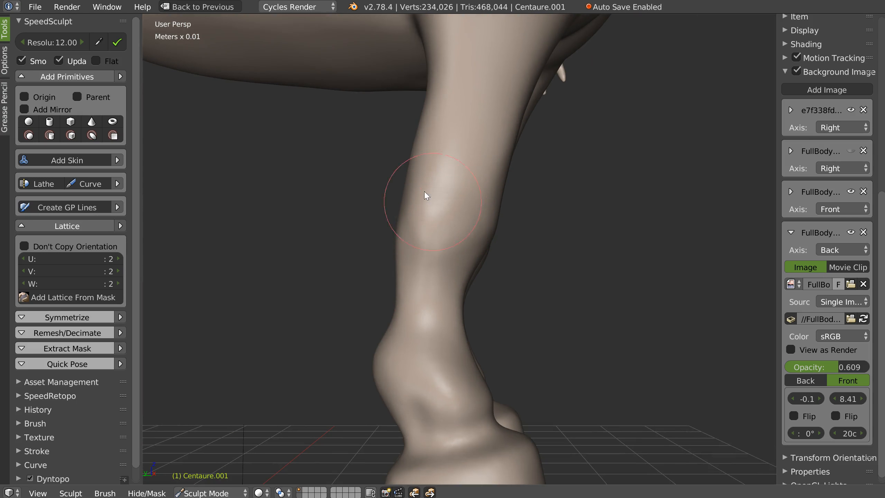
{"action": "mouse_move", "coordinate": [510, 146]}
{"action": "middle_mouse_down"}
{"action": "mouse_move", "coordinate": [465, 157]}
{"action": "mouse_move", "coordinate": [512, 135]}
{"action": "mouse_move", "coordinate": [529, 163]}
{"action": "mouse_move", "coordinate": [517, 197]}
{"action": "middle_mouse_up"}
{"action": "scroll", "coordinate": [485, 155], "scroll_direction": "down", "scroll_amount": 5}
{"action": "scroll", "coordinate": [505, 185], "scroll_direction": "up", "scroll_amount": 4}
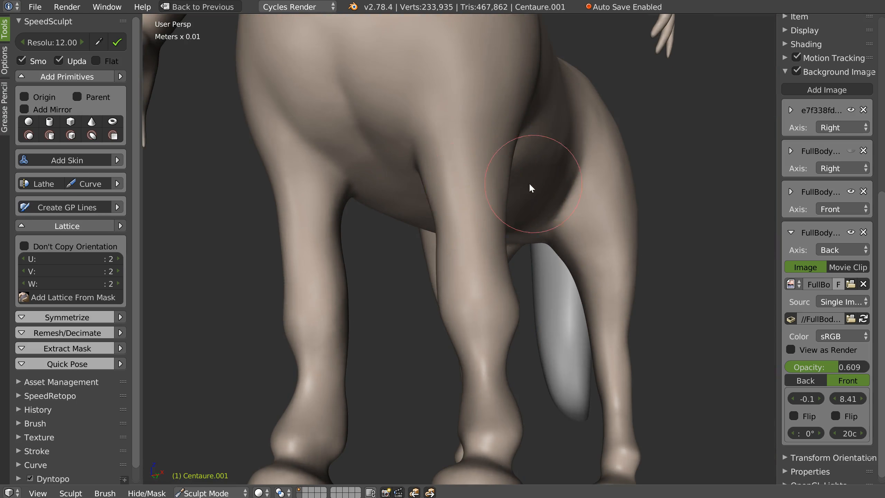
{"action": "key", "text": "KP_3"}
{"action": "scroll", "coordinate": [598, 154], "scroll_direction": "up", "scroll_amount": 6}
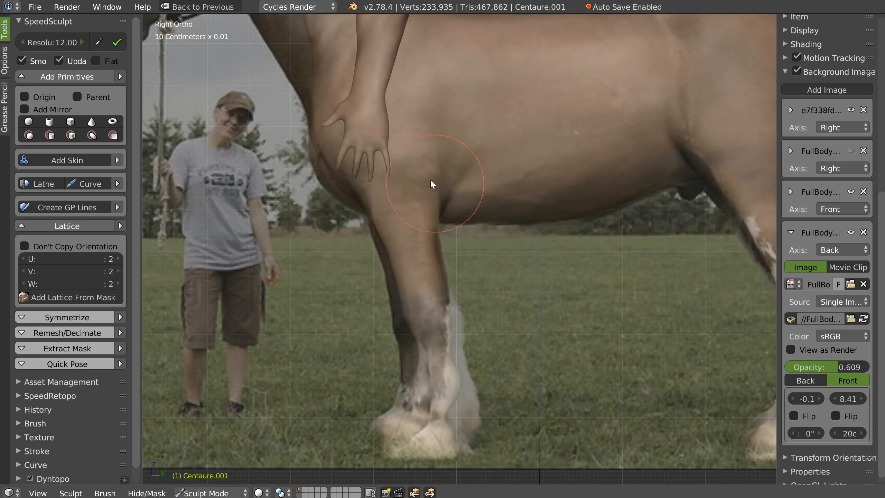
Turn off the background images and reshape the horse's shoulder above the front leg
{"action": "left_click", "coordinate": [795, 72]}
{"action": "scroll", "coordinate": [406, 171], "scroll_direction": "up", "scroll_amount": 2}
{"action": "mouse_move", "coordinate": [408, 168]}
{"action": "left_mouse_down"}
{"action": "mouse_move", "coordinate": [377, 200]}
{"action": "mouse_move", "coordinate": [354, 197]}
{"action": "left_mouse_up"}
{"action": "middle_click_drag", "start_coordinate": [345, 198], "coordinate": [367, 181]}
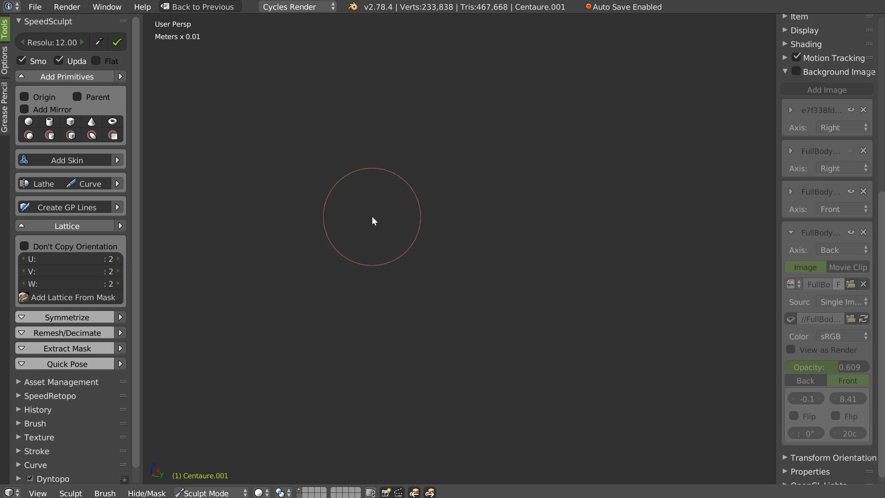
{"action": "scroll", "coordinate": [463, 195], "scroll_direction": "down", "scroll_amount": 7}
{"action": "scroll", "coordinate": [422, 128], "scroll_direction": "up", "scroll_amount": 6}
{"action": "middle_click_drag", "start_coordinate": [421, 128], "coordinate": [470, 177]}
{"action": "scroll", "coordinate": [448, 174], "scroll_direction": "down", "scroll_amount": 4}
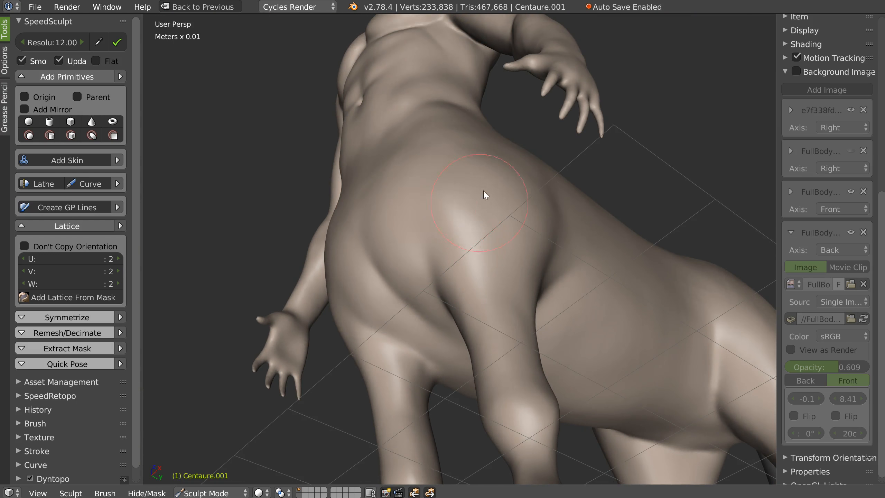
{"action": "left_click_drag", "start_coordinate": [464, 154], "coordinate": [490, 153]}
{"action": "middle_click_drag", "start_coordinate": [506, 188], "coordinate": [475, 168]}
{"action": "scroll", "coordinate": [463, 148], "scroll_direction": "down", "scroll_amount": 5}
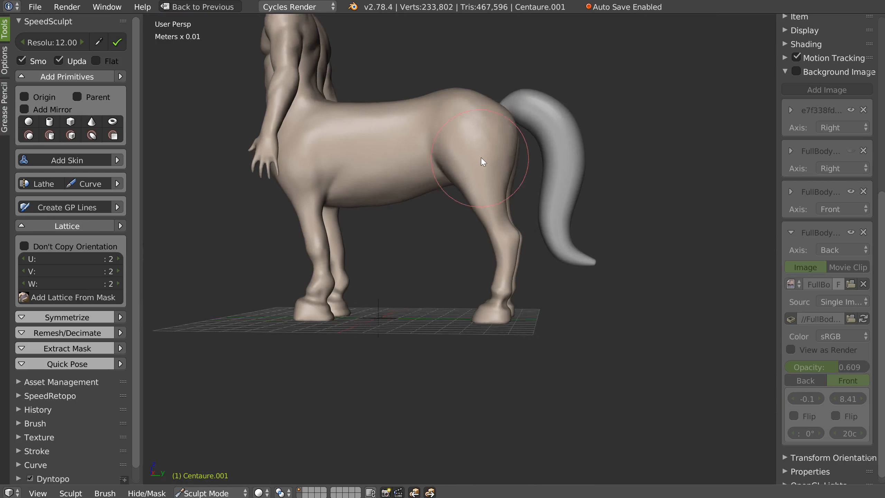
Sculpt the hip hollow in front of the hind thigh and refine the volume of the hindquarters
{"action": "scroll", "coordinate": [481, 157], "scroll_direction": "up", "scroll_amount": 5}
{"action": "middle_click_drag", "start_coordinate": [466, 129], "coordinate": [460, 74]}
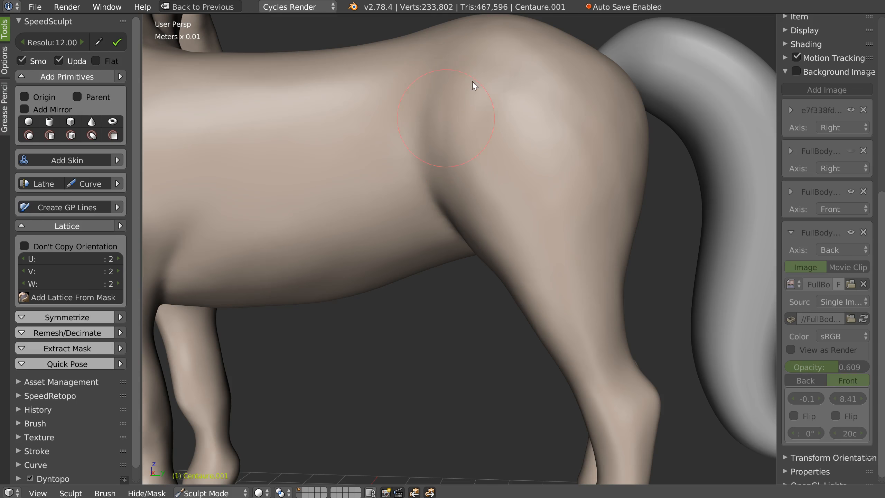
{"action": "left_click_drag", "start_coordinate": [470, 95], "coordinate": [480, 135]}
{"action": "mouse_move", "coordinate": [453, 183]}
{"action": "left_mouse_down"}
{"action": "mouse_move", "coordinate": [480, 192]}
{"action": "mouse_move", "coordinate": [466, 91]}
{"action": "left_mouse_up"}
{"action": "mouse_move", "coordinate": [633, 125]}
{"action": "middle_mouse_down"}
{"action": "mouse_move", "coordinate": [551, 148]}
{"action": "mouse_move", "coordinate": [580, 149]}
{"action": "middle_mouse_up"}
{"action": "mouse_move", "coordinate": [580, 108]}
{"action": "left_mouse_down"}
{"action": "mouse_move", "coordinate": [581, 176]}
{"action": "mouse_move", "coordinate": [601, 212]}
{"action": "left_mouse_up"}
{"action": "mouse_move", "coordinate": [608, 228]}
{"action": "middle_mouse_down"}
{"action": "mouse_move", "coordinate": [617, 267]}
{"action": "mouse_move", "coordinate": [400, 241]}
{"action": "middle_mouse_up"}
{"action": "mouse_move", "coordinate": [410, 238]}
{"action": "left_mouse_down"}
{"action": "mouse_move", "coordinate": [388, 246]}
{"action": "mouse_move", "coordinate": [409, 194]}
{"action": "mouse_move", "coordinate": [404, 242]}
{"action": "mouse_move", "coordinate": [421, 196]}
{"action": "mouse_move", "coordinate": [432, 224]}
{"action": "mouse_move", "coordinate": [423, 247]}
{"action": "left_mouse_up"}
{"action": "middle_click_drag", "start_coordinate": [423, 247], "coordinate": [445, 211]}
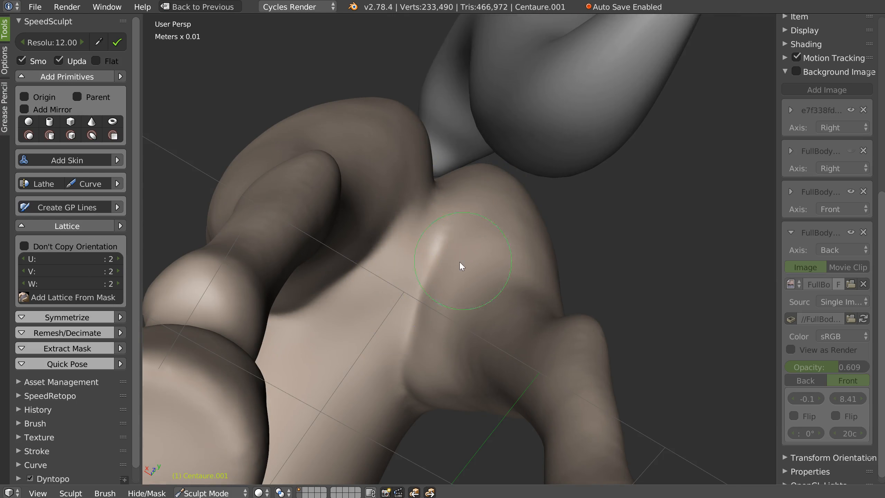
{"action": "key", "text": "g"}
{"action": "left_click_drag", "start_coordinate": [405, 248], "coordinate": [371, 301]}
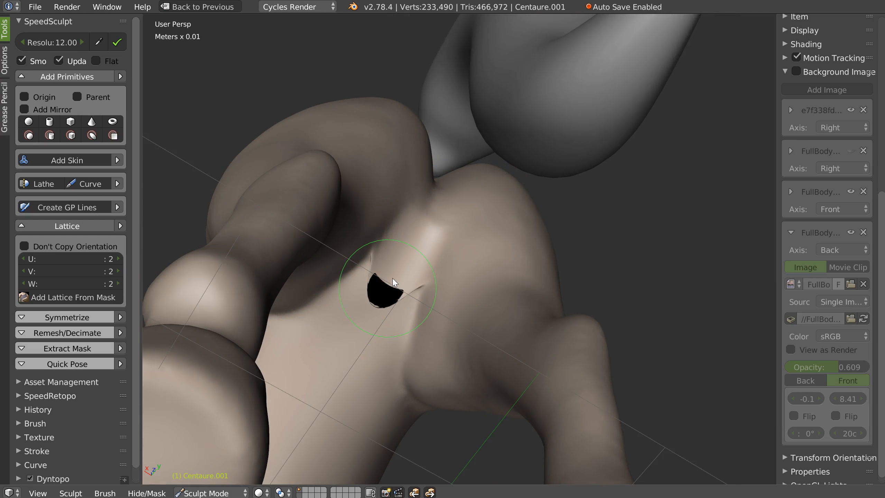
{"action": "key", "text": "ctrl+z"}
Build up the underside of the body near the inner hind thigh with the Clay brush
{"action": "key", "text": "c"}
{"action": "left_click_drag", "start_coordinate": [397, 261], "coordinate": [367, 305]}
{"action": "left_click_drag", "start_coordinate": [419, 230], "coordinate": [349, 330]}
{"action": "left_click_drag", "start_coordinate": [405, 286], "coordinate": [390, 306]}
Shape the back of the hindquarters and the top of the rump near the tail
{"action": "middle_click_drag", "start_coordinate": [394, 244], "coordinate": [385, 314]}
{"action": "middle_click_drag", "start_coordinate": [417, 199], "coordinate": [363, 244], "text": "ctrl"}
{"action": "middle_click_drag", "start_coordinate": [379, 198], "coordinate": [382, 113], "text": "ctrl"}
{"action": "left_click_drag", "start_coordinate": [382, 114], "coordinate": [357, 131]}
{"action": "left_click_drag", "start_coordinate": [390, 91], "coordinate": [378, 124]}
{"action": "middle_click_drag", "start_coordinate": [372, 124], "coordinate": [422, 155]}
{"action": "mouse_move", "coordinate": [404, 68]}
{"action": "left_mouse_down"}
{"action": "mouse_move", "coordinate": [391, 48]}
{"action": "mouse_move", "coordinate": [404, 71]}
{"action": "mouse_move", "coordinate": [369, 42]}
{"action": "left_mouse_up"}
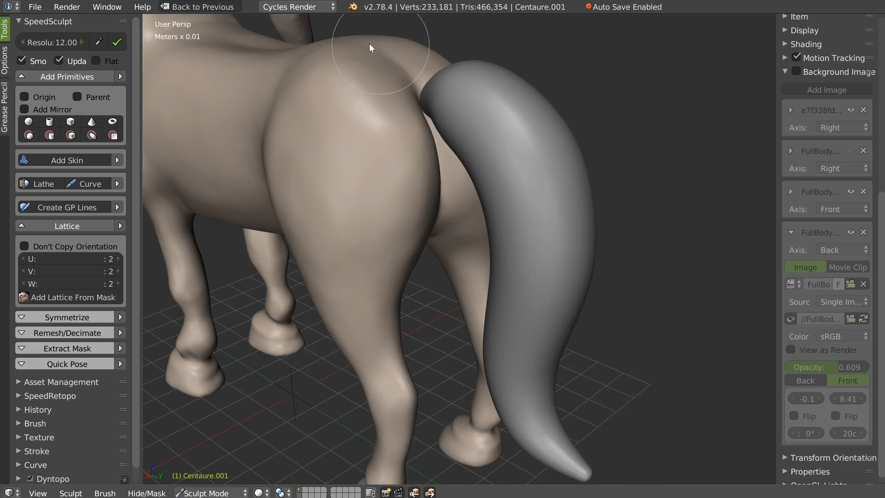
Smooth the transition between the human lower abdomen and the horse chest
{"action": "middle_click_drag", "start_coordinate": [340, 142], "coordinate": [358, 152]}
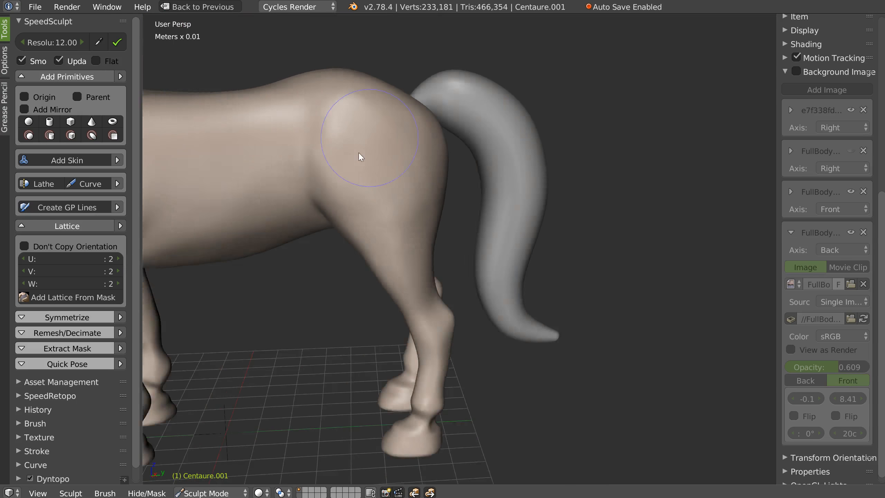
{"action": "scroll", "coordinate": [358, 152], "scroll_direction": "down", "scroll_amount": 5}
{"action": "mouse_move", "coordinate": [401, 132]}
{"action": "middle_mouse_down"}
{"action": "mouse_move", "coordinate": [443, 119]}
{"action": "mouse_move", "coordinate": [397, 139]}
{"action": "mouse_move", "coordinate": [424, 151]}
{"action": "mouse_move", "coordinate": [396, 160]}
{"action": "middle_mouse_up"}
{"action": "scroll", "coordinate": [424, 151], "scroll_direction": "up", "scroll_amount": 6}
{"action": "scroll", "coordinate": [385, 167], "scroll_direction": "down", "scroll_amount": 2}
{"action": "left_click_drag", "start_coordinate": [362, 178], "coordinate": [334, 191], "text": "shift"}
{"action": "middle_click_drag", "start_coordinate": [335, 191], "coordinate": [327, 154]}
{"action": "mouse_move", "coordinate": [328, 153]}
{"action": "left_mouse_down", "text": "shift"}
{"action": "mouse_move", "coordinate": [329, 183]}
{"action": "mouse_move", "coordinate": [357, 176]}
{"action": "left_mouse_up", "text": "shift"}
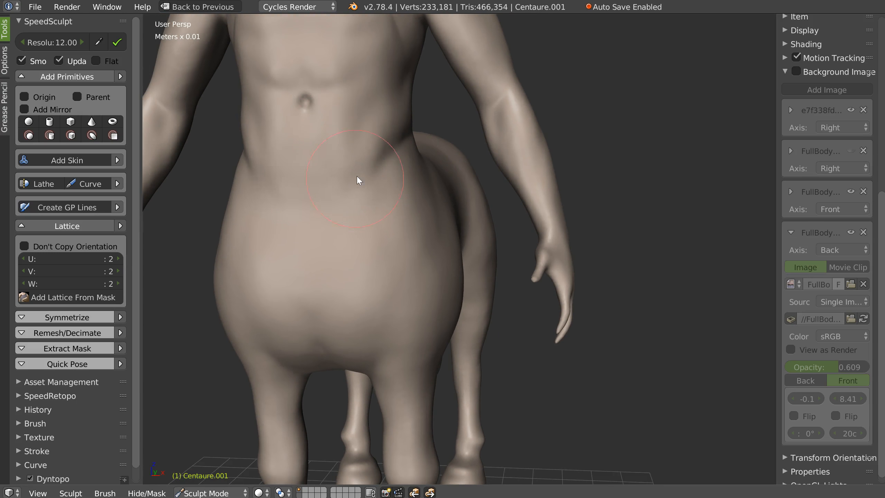
{"action": "mouse_move", "coordinate": [321, 209]}
{"action": "left_mouse_down", "text": "shift"}
{"action": "mouse_move", "coordinate": [359, 164]}
{"action": "mouse_move", "coordinate": [313, 189]}
{"action": "left_mouse_up", "text": "shift"}
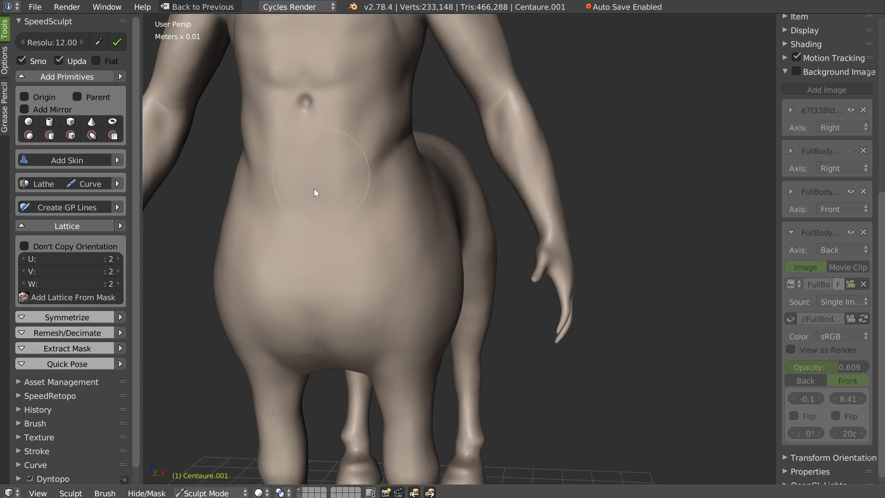
Turn off X symmetry and sculpt the groove at one side of the human waist
{"action": "scroll", "coordinate": [368, 138], "scroll_direction": "up", "scroll_amount": 2}
{"action": "middle_click_drag", "start_coordinate": [369, 140], "coordinate": [397, 161]}
{"action": "right_click", "coordinate": [424, 223]}
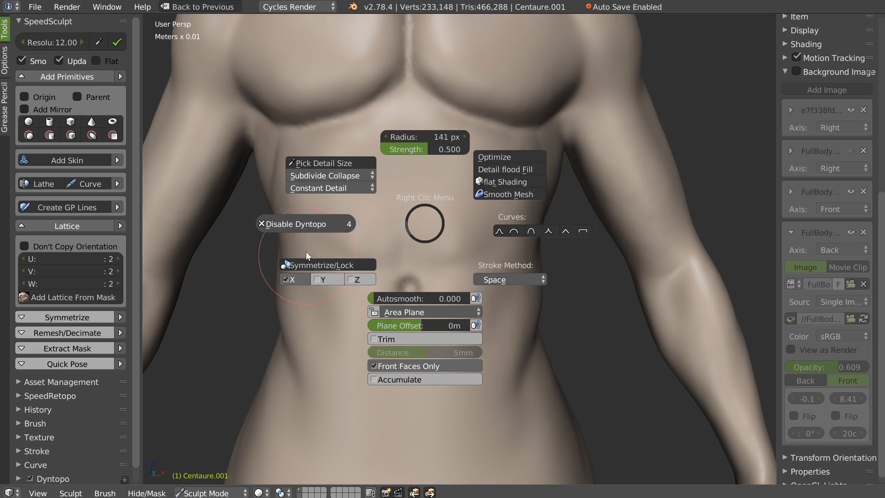
{"action": "left_click", "coordinate": [289, 278]}
{"action": "mouse_move", "coordinate": [482, 287]}
{"action": "middle_mouse_down"}
{"action": "mouse_move", "coordinate": [466, 299]}
{"action": "mouse_move", "coordinate": [469, 285]}
{"action": "middle_mouse_up"}
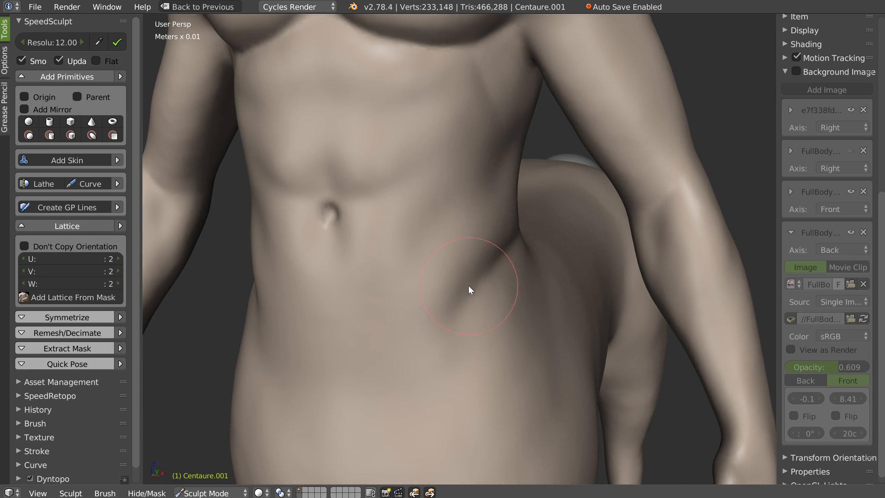
{"action": "middle_click_drag", "start_coordinate": [410, 268], "coordinate": [421, 286], "text": "alt"}
{"action": "scroll", "coordinate": [406, 300], "scroll_direction": "down", "scroll_amount": 3}
{"action": "scroll", "coordinate": [458, 283], "scroll_direction": "up", "scroll_amount": 2}
{"action": "mouse_move", "coordinate": [458, 284]}
{"action": "left_mouse_down"}
{"action": "mouse_move", "coordinate": [474, 270]}
{"action": "mouse_move", "coordinate": [446, 306]}
{"action": "left_mouse_up"}
{"action": "mouse_move", "coordinate": [435, 364]}
{"action": "left_mouse_down"}
{"action": "mouse_move", "coordinate": [439, 313]}
{"action": "mouse_move", "coordinate": [427, 376]}
{"action": "left_mouse_up"}
Carve the upper abdominal crease beneath the figure's left pectoral with a resized brush
{"action": "middle_click_drag", "start_coordinate": [367, 255], "coordinate": [405, 259]}
{"action": "right_click", "coordinate": [399, 242]}
{"action": "left_click", "coordinate": [275, 299]}
{"action": "mouse_move", "coordinate": [354, 239]}
{"action": "middle_mouse_down"}
{"action": "mouse_move", "coordinate": [394, 143]}
{"action": "mouse_move", "coordinate": [369, 179]}
{"action": "mouse_move", "coordinate": [366, 201]}
{"action": "middle_mouse_up"}
{"action": "key", "text": "f"}
{"action": "left_click", "coordinate": [361, 187]}
{"action": "middle_click_drag", "start_coordinate": [378, 190], "coordinate": [358, 181]}
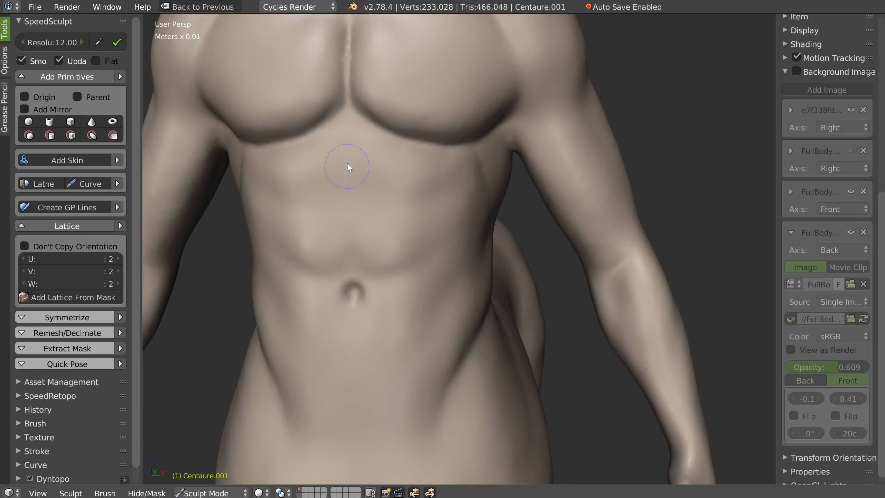
{"action": "left_click_drag", "start_coordinate": [350, 172], "coordinate": [423, 199]}
{"action": "middle_click_drag", "start_coordinate": [370, 208], "coordinate": [356, 161]}
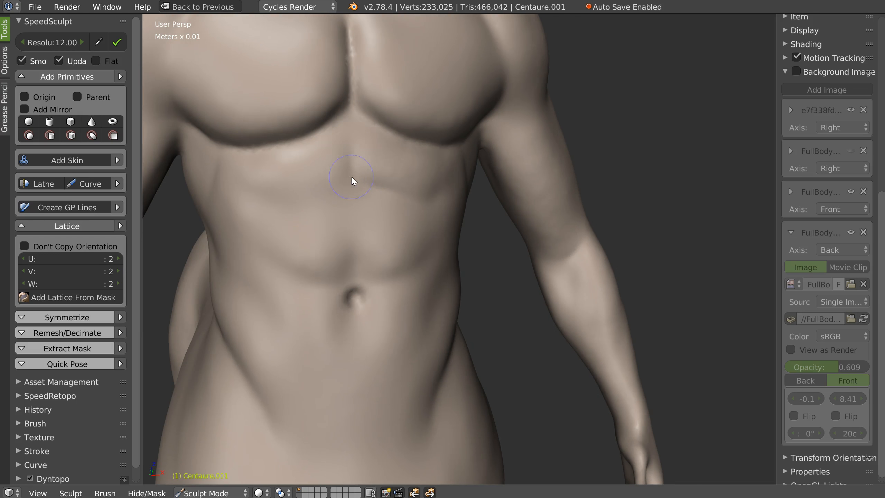
Carve the matching upper abdominal crease beneath the figure's right pectoral, extending it outward along the ribs
{"action": "left_click_drag", "start_coordinate": [306, 207], "coordinate": [324, 194]}
{"action": "left_click_drag", "start_coordinate": [323, 191], "coordinate": [287, 213]}
{"action": "middle_click_drag", "start_coordinate": [286, 213], "coordinate": [277, 206]}
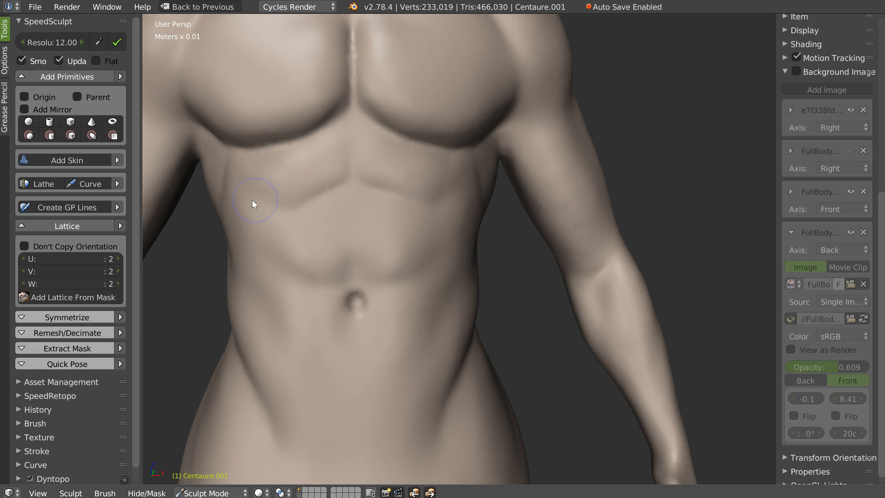
{"action": "left_click_drag", "start_coordinate": [246, 178], "coordinate": [283, 213]}
Deepen the midline groove above the navel and carve the lower abdominal crease on the figure's right side
{"action": "mouse_move", "coordinate": [354, 255]}
{"action": "left_mouse_down"}
{"action": "mouse_move", "coordinate": [353, 247]}
{"action": "mouse_move", "coordinate": [345, 266]}
{"action": "left_mouse_up"}
{"action": "middle_click_drag", "start_coordinate": [345, 266], "coordinate": [334, 286]}
{"action": "mouse_move", "coordinate": [333, 282]}
{"action": "left_mouse_down"}
{"action": "mouse_move", "coordinate": [283, 277]}
{"action": "mouse_move", "coordinate": [258, 245]}
{"action": "left_mouse_up"}
{"action": "mouse_move", "coordinate": [375, 237]}
{"action": "middle_mouse_down"}
{"action": "mouse_move", "coordinate": [338, 236]}
{"action": "mouse_move", "coordinate": [388, 232]}
{"action": "middle_mouse_up"}
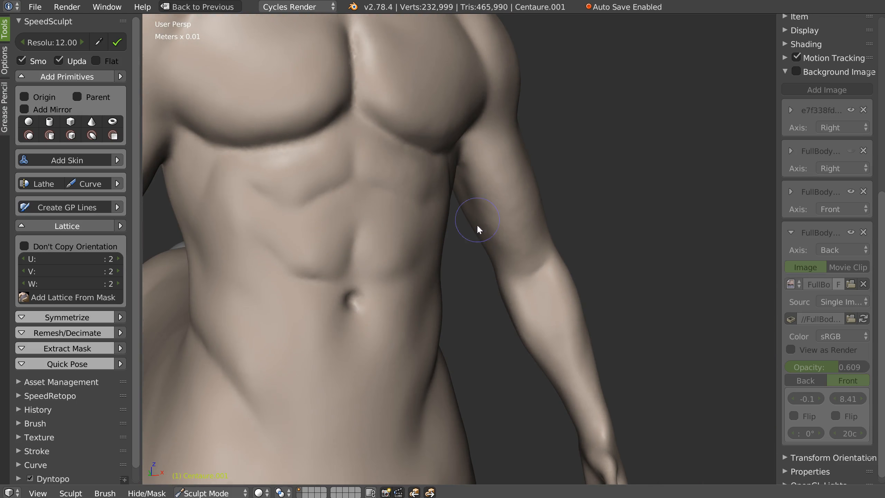
Compare the torso with the front reference image in front view, setting its opacity to 0.526, then hide the background images
{"action": "key", "text": "KP_1"}
{"action": "scroll", "coordinate": [527, 262], "scroll_direction": "up", "scroll_amount": 3}
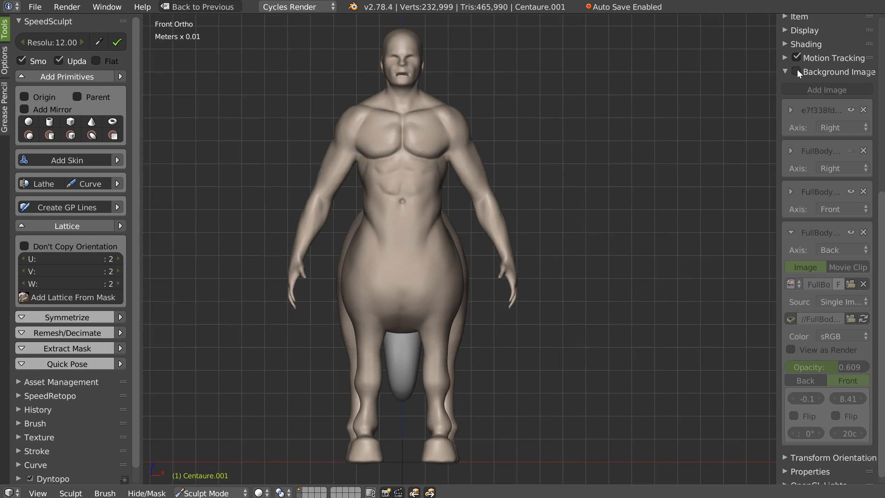
{"action": "left_click", "coordinate": [796, 70]}
{"action": "scroll", "coordinate": [453, 164], "scroll_direction": "up", "scroll_amount": 4}
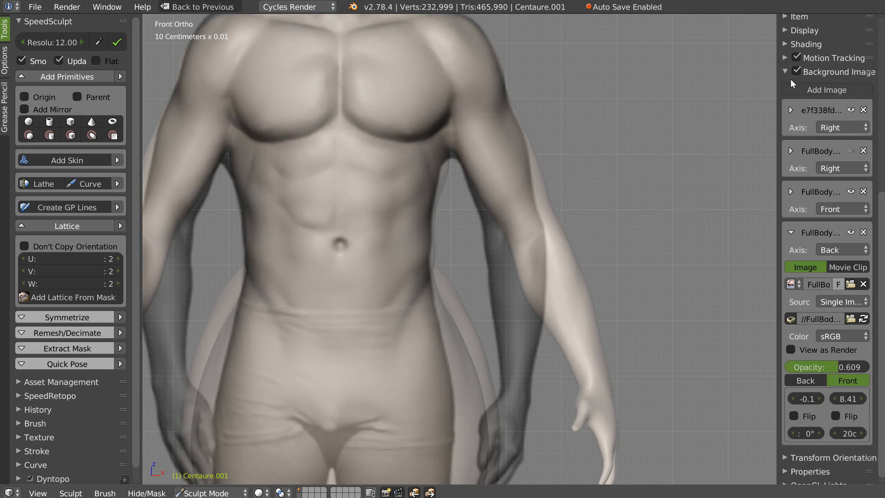
{"action": "left_click", "coordinate": [789, 232]}
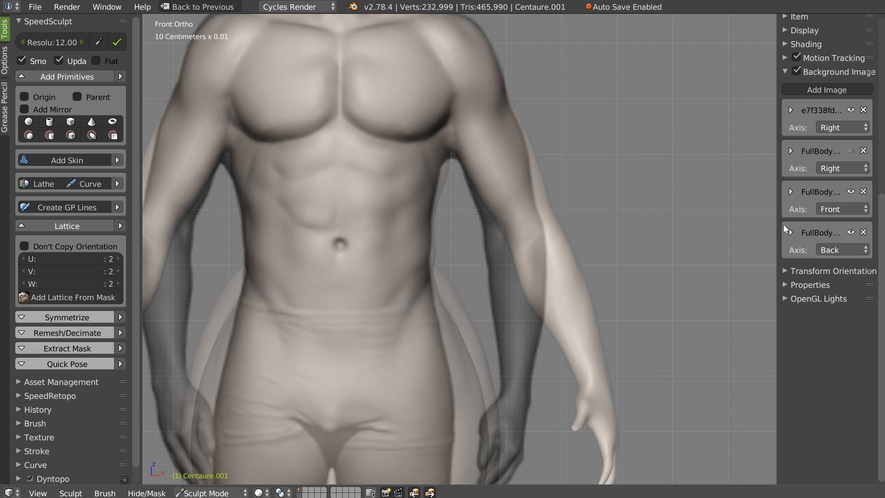
{"action": "left_click", "coordinate": [851, 192]}
{"action": "left_click", "coordinate": [851, 191]}
{"action": "left_click", "coordinate": [789, 191]}
{"action": "mouse_move", "coordinate": [844, 328]}
{"action": "left_mouse_down"}
{"action": "mouse_move", "coordinate": [877, 331]}
{"action": "mouse_move", "coordinate": [830, 325]}
{"action": "left_mouse_up"}
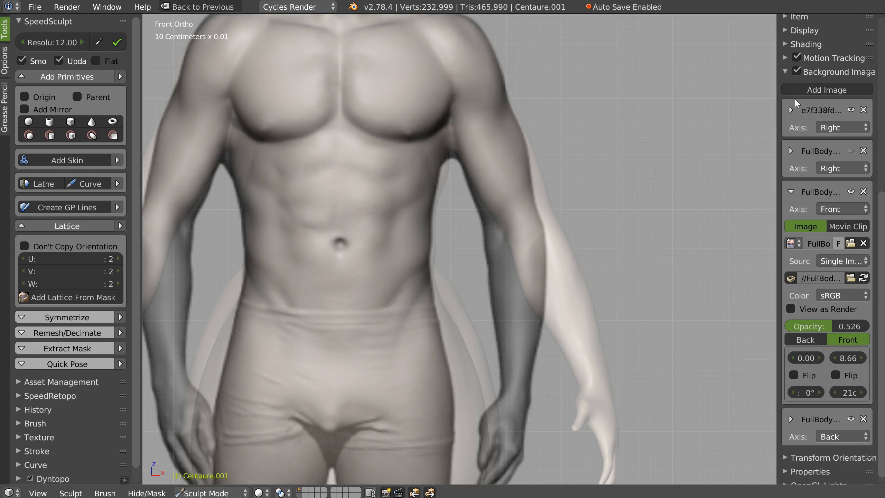
{"action": "left_click", "coordinate": [796, 71]}
Carve the middle abdominal crease and the outer edge of the abdominal muscles on the figure's right side
{"action": "scroll", "coordinate": [344, 187], "scroll_direction": "up", "scroll_amount": 3}
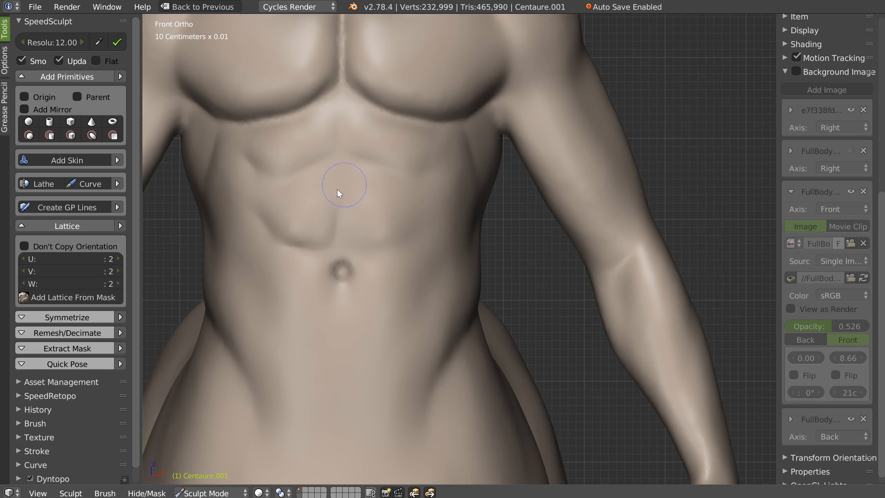
{"action": "mouse_move", "coordinate": [280, 210]}
{"action": "left_mouse_down"}
{"action": "mouse_move", "coordinate": [292, 206]}
{"action": "mouse_move", "coordinate": [266, 208]}
{"action": "mouse_move", "coordinate": [342, 207]}
{"action": "mouse_move", "coordinate": [350, 198]}
{"action": "mouse_move", "coordinate": [381, 207]}
{"action": "mouse_move", "coordinate": [350, 203]}
{"action": "left_mouse_up"}
{"action": "middle_click_drag", "start_coordinate": [350, 203], "coordinate": [418, 186]}
{"action": "scroll", "coordinate": [400, 237], "scroll_direction": "down", "scroll_amount": 10}
{"action": "scroll", "coordinate": [419, 185], "scroll_direction": "up", "scroll_amount": 5}
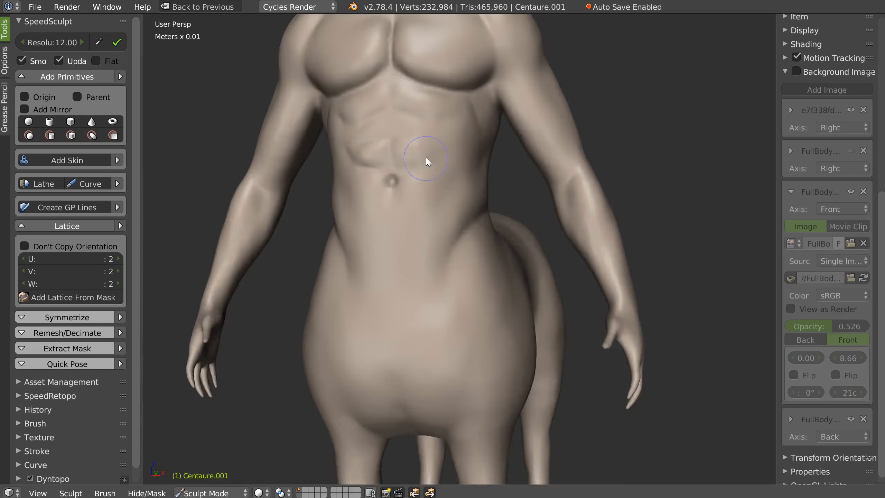
{"action": "scroll", "coordinate": [426, 158], "scroll_direction": "up", "scroll_amount": 3}
{"action": "middle_click_drag", "start_coordinate": [398, 150], "coordinate": [420, 174]}
{"action": "mouse_move", "coordinate": [285, 164]}
{"action": "left_mouse_down"}
{"action": "mouse_move", "coordinate": [317, 112]}
{"action": "mouse_move", "coordinate": [302, 177]}
{"action": "left_mouse_up"}
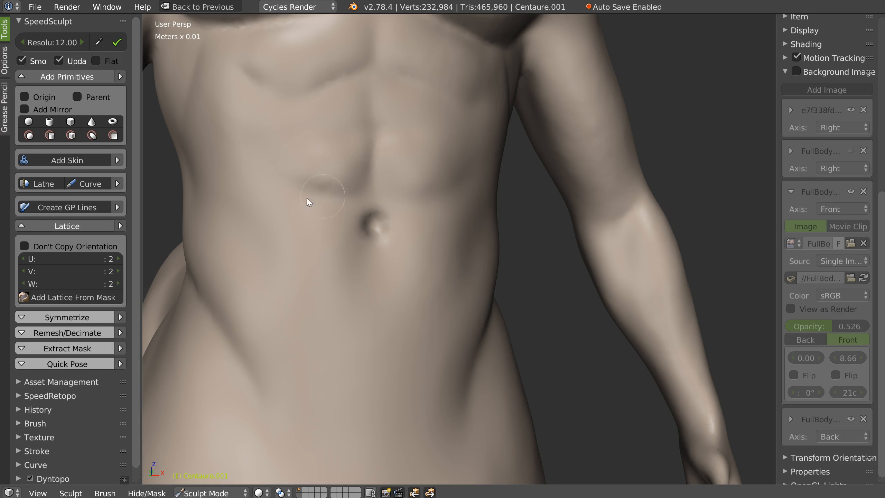
{"action": "middle_click_drag", "start_coordinate": [373, 286], "coordinate": [430, 242]}
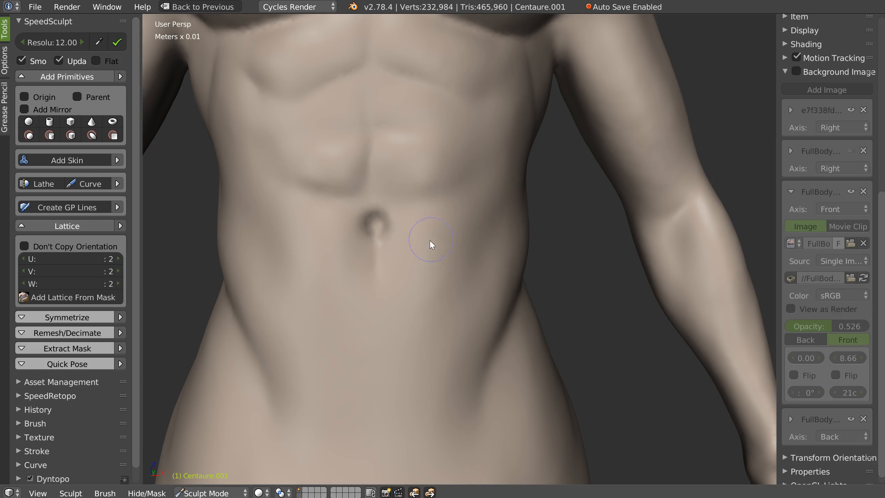
Carve the lower and middle abdominal creases on the figure's left side and build up the muscle between them
{"action": "mouse_move", "coordinate": [406, 198]}
{"action": "left_mouse_down"}
{"action": "mouse_move", "coordinate": [427, 196]}
{"action": "mouse_move", "coordinate": [475, 169]}
{"action": "left_mouse_up"}
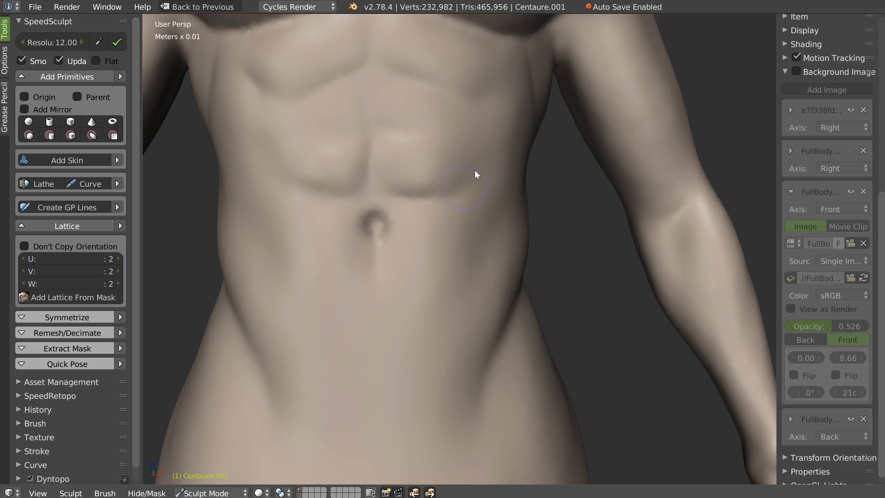
{"action": "left_click_drag", "start_coordinate": [405, 128], "coordinate": [462, 136]}
{"action": "middle_click_drag", "start_coordinate": [462, 136], "coordinate": [424, 145]}
{"action": "key", "text": "f"}
{"action": "left_click", "coordinate": [419, 133]}
{"action": "left_click_drag", "start_coordinate": [398, 122], "coordinate": [453, 133]}
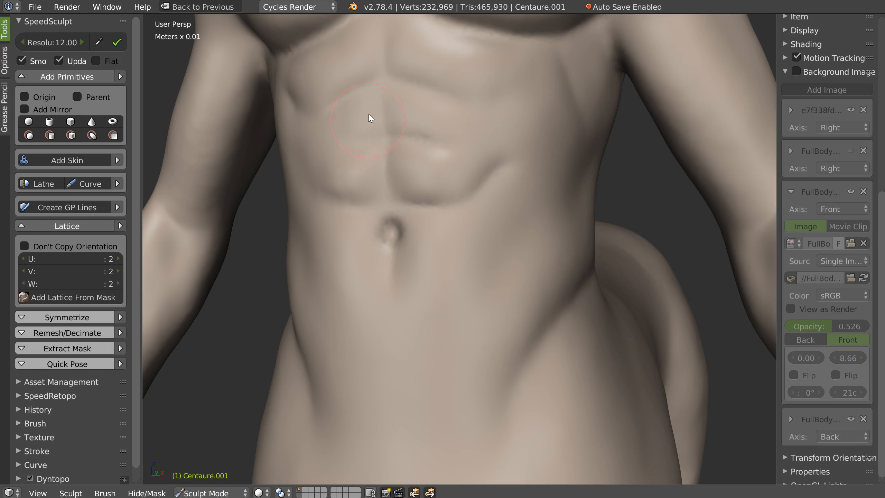
Add volume to the abdominal muscles around the navel and down the lower abdomen
{"action": "middle_click_drag", "start_coordinate": [339, 144], "coordinate": [321, 172]}
{"action": "left_click_drag", "start_coordinate": [324, 183], "coordinate": [371, 191]}
{"action": "mouse_move", "coordinate": [306, 227]}
{"action": "left_mouse_down"}
{"action": "mouse_move", "coordinate": [366, 253]}
{"action": "mouse_move", "coordinate": [430, 229]}
{"action": "left_mouse_up"}
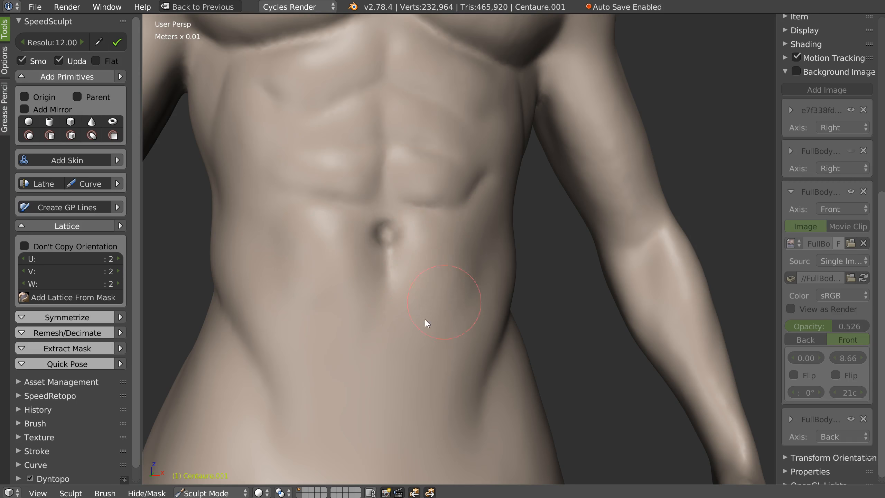
{"action": "middle_click_drag", "start_coordinate": [482, 250], "coordinate": [458, 243]}
{"action": "left_click_drag", "start_coordinate": [469, 309], "coordinate": [444, 294]}
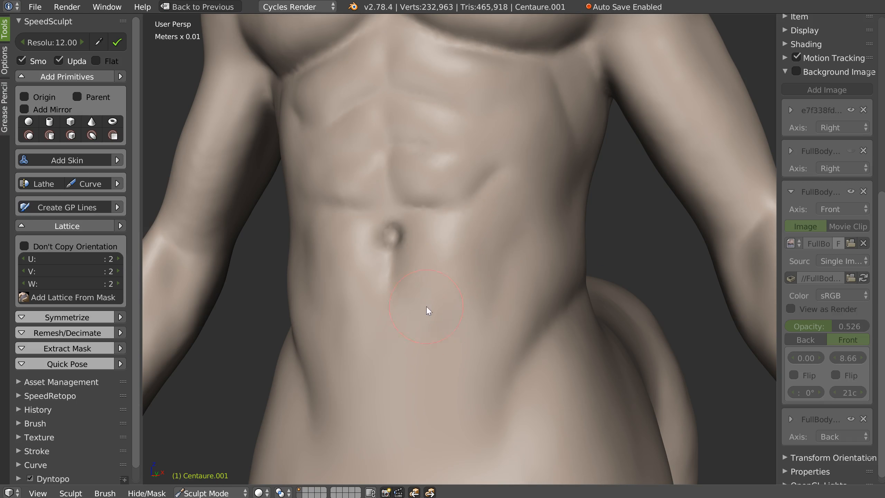
Refine the upper abdominal muscles and the side of the ribcage on the figure's right side
{"action": "middle_click_drag", "start_coordinate": [522, 189], "coordinate": [543, 191]}
{"action": "middle_click_drag", "start_coordinate": [501, 108], "coordinate": [570, 229], "text": "shift"}
{"action": "mouse_move", "coordinate": [464, 180]}
{"action": "left_mouse_down"}
{"action": "mouse_move", "coordinate": [452, 203]}
{"action": "mouse_move", "coordinate": [421, 223]}
{"action": "mouse_move", "coordinate": [437, 221]}
{"action": "mouse_move", "coordinate": [381, 240]}
{"action": "mouse_move", "coordinate": [362, 233]}
{"action": "left_mouse_up"}
{"action": "middle_click_drag", "start_coordinate": [336, 213], "coordinate": [287, 207]}
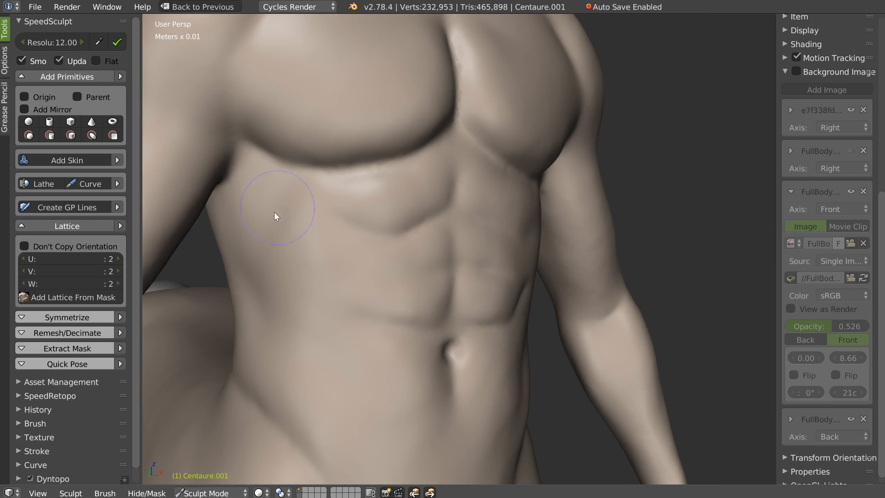
{"action": "key", "text": "g"}
{"action": "mouse_move", "coordinate": [231, 270]}
{"action": "left_mouse_down"}
{"action": "mouse_move", "coordinate": [239, 290]}
{"action": "mouse_move", "coordinate": [224, 235]}
{"action": "mouse_move", "coordinate": [240, 257]}
{"action": "left_mouse_up"}
{"action": "mouse_move", "coordinate": [311, 234]}
{"action": "middle_mouse_down"}
{"action": "mouse_move", "coordinate": [365, 269]}
{"action": "mouse_move", "coordinate": [338, 263]}
{"action": "middle_mouse_up"}
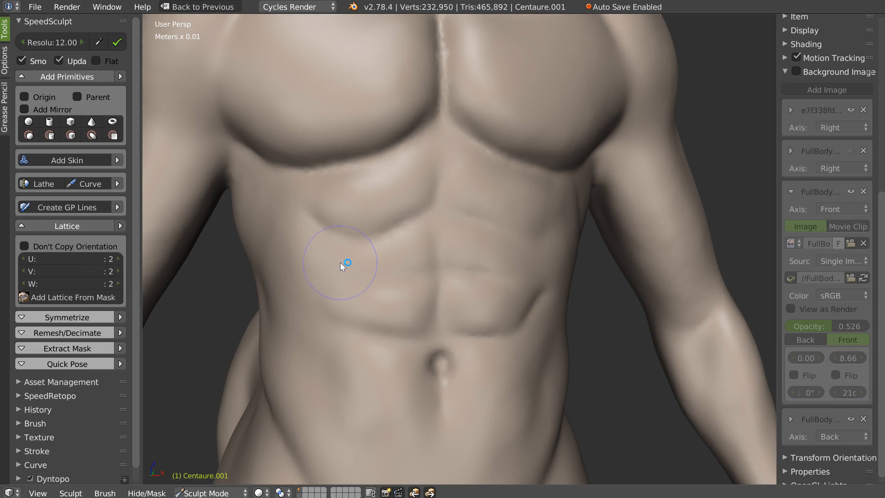
Switch to a larger brush and shift the shape of the lower abdominal muscles beside the navel
{"action": "key", "text": "f"}
{"action": "left_click", "coordinate": [326, 261]}
{"action": "middle_click_drag", "start_coordinate": [376, 299], "coordinate": [393, 280]}
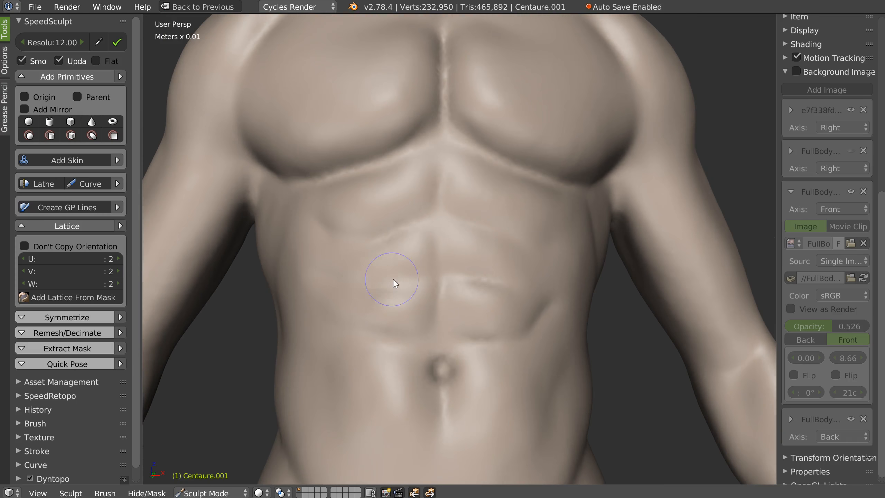
{"action": "middle_click_drag", "start_coordinate": [348, 311], "coordinate": [433, 365]}
{"action": "key", "text": "w"}
{"action": "left_click", "coordinate": [340, 322]}
{"action": "key", "text": "f"}
{"action": "left_click", "coordinate": [406, 356]}
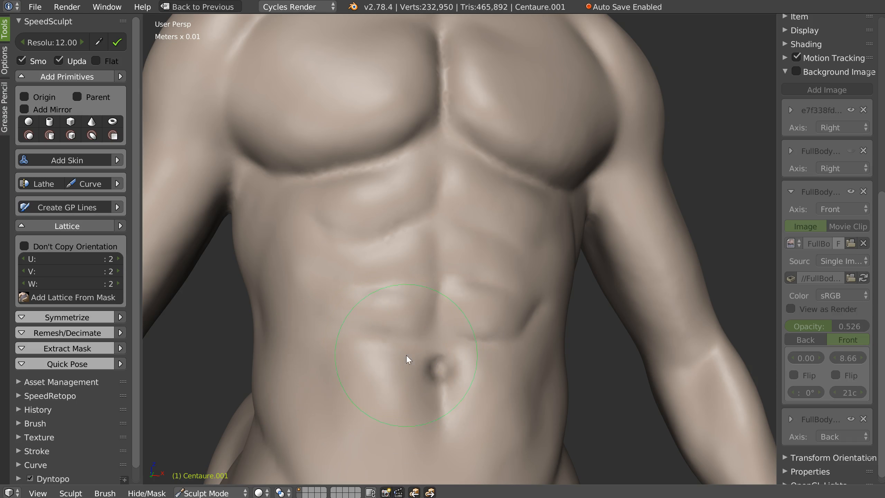
{"action": "left_click_drag", "start_coordinate": [392, 352], "coordinate": [438, 337]}
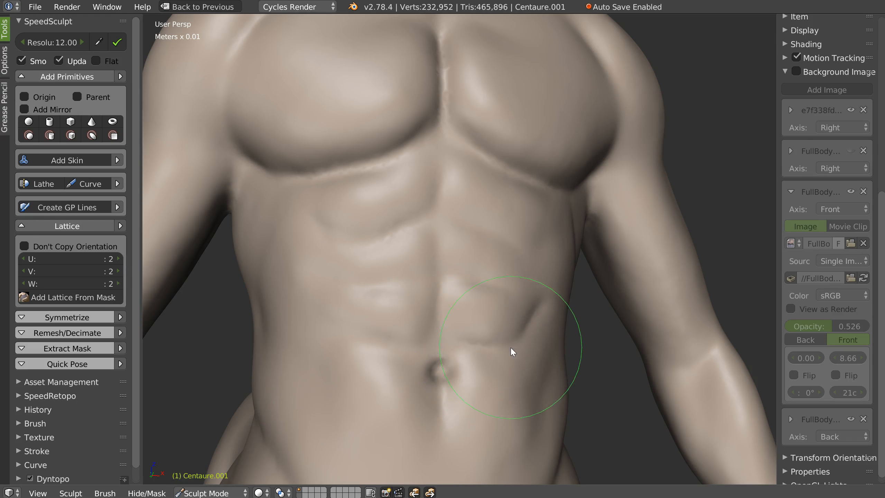
{"action": "left_click_drag", "start_coordinate": [360, 348], "coordinate": [411, 363]}
Smooth the side of the ribcage below the figure's right armpit
{"action": "mouse_move", "coordinate": [465, 350]}
{"action": "middle_mouse_down"}
{"action": "mouse_move", "coordinate": [454, 344]}
{"action": "mouse_move", "coordinate": [469, 348]}
{"action": "middle_mouse_up"}
{"action": "scroll", "coordinate": [453, 345], "scroll_direction": "down", "scroll_amount": 2}
{"action": "middle_click_drag", "start_coordinate": [286, 407], "coordinate": [385, 296], "text": "shift"}
{"action": "middle_click_drag", "start_coordinate": [468, 221], "coordinate": [423, 206]}
{"action": "scroll", "coordinate": [422, 206], "scroll_direction": "up", "scroll_amount": 3}
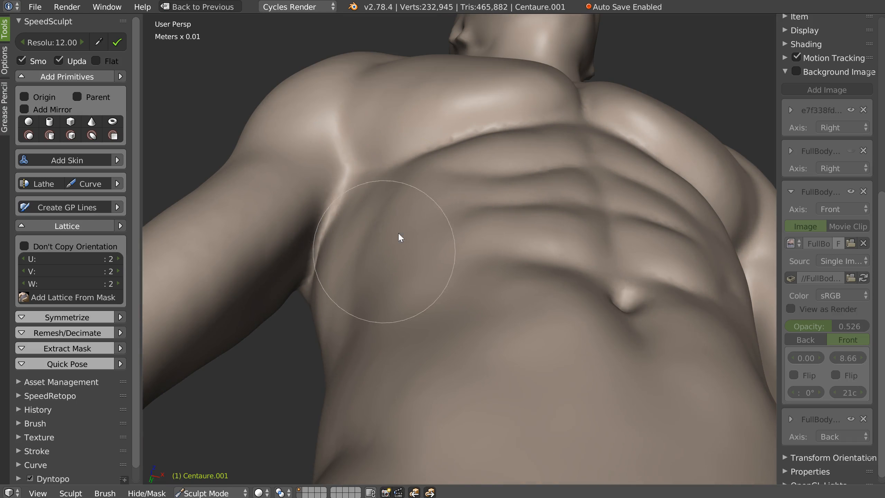
{"action": "left_click_drag", "start_coordinate": [368, 220], "coordinate": [356, 222], "text": "shift"}
Reduce the brush size and redefine the middle abdominal creases and midline above the navel on both sides
{"action": "scroll", "coordinate": [441, 245], "scroll_direction": "down", "scroll_amount": 8}
{"action": "middle_click_drag", "start_coordinate": [440, 245], "coordinate": [419, 248]}
{"action": "scroll", "coordinate": [445, 209], "scroll_direction": "up", "scroll_amount": 8}
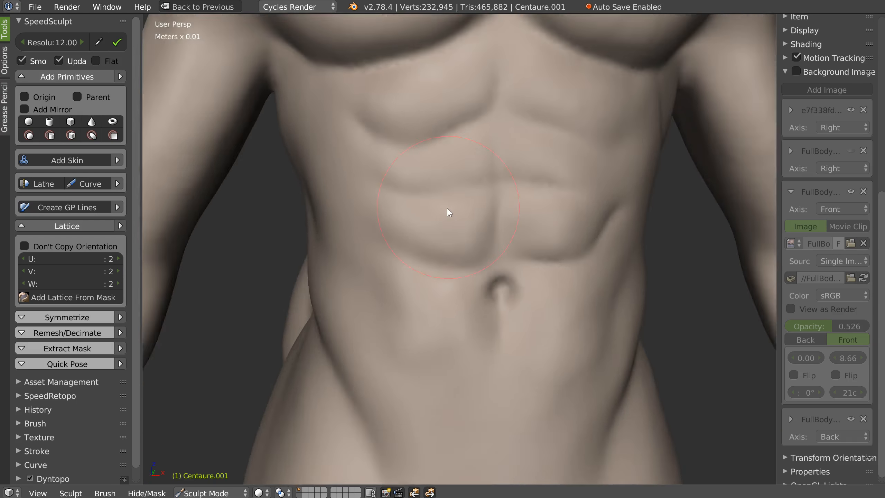
{"action": "key", "text": "f"}
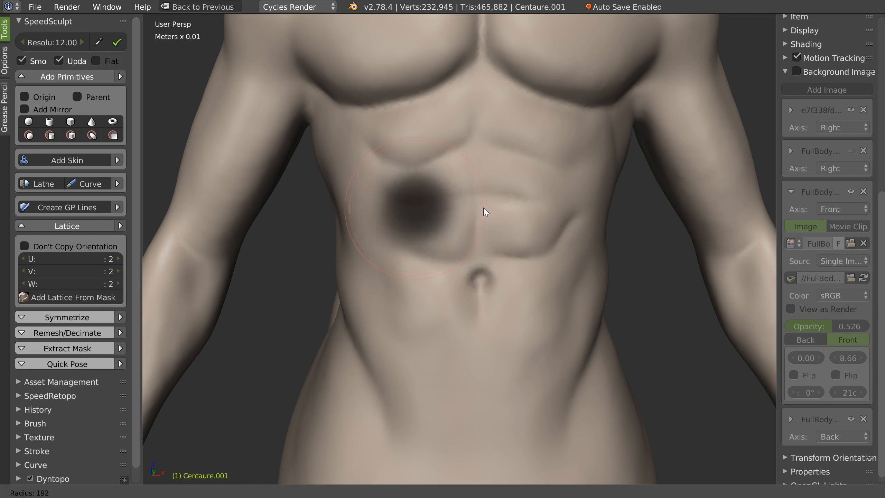
{"action": "left_click", "coordinate": [449, 205]}
{"action": "key", "text": "w"}
{"action": "left_click", "coordinate": [432, 210]}
{"action": "mouse_move", "coordinate": [475, 173]}
{"action": "left_mouse_down"}
{"action": "mouse_move", "coordinate": [472, 188]}
{"action": "mouse_move", "coordinate": [436, 205]}
{"action": "mouse_move", "coordinate": [444, 198]}
{"action": "mouse_move", "coordinate": [398, 202]}
{"action": "left_mouse_up"}
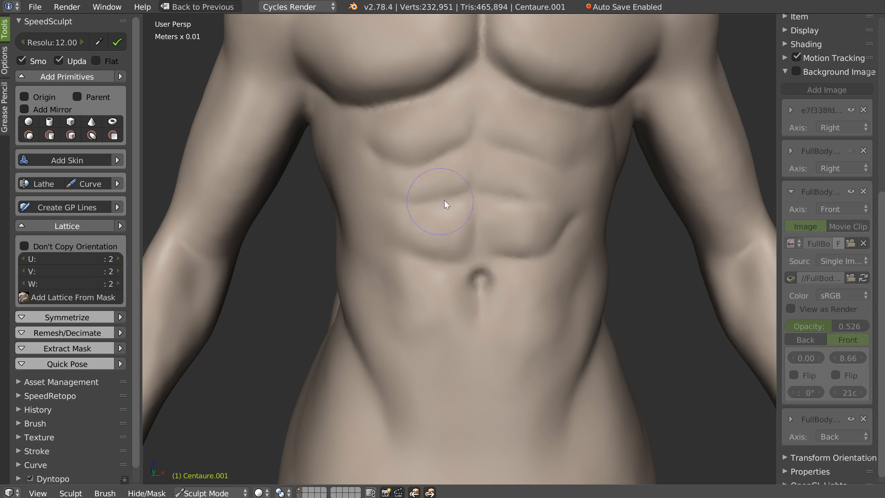
{"action": "left_click_drag", "start_coordinate": [471, 190], "coordinate": [466, 224]}
{"action": "left_click_drag", "start_coordinate": [500, 200], "coordinate": [547, 210]}
Sculpt the area beneath the figure's left pectoral and smooth the upper abdominal muscle on the right side
{"action": "middle_click_drag", "start_coordinate": [586, 207], "coordinate": [533, 160]}
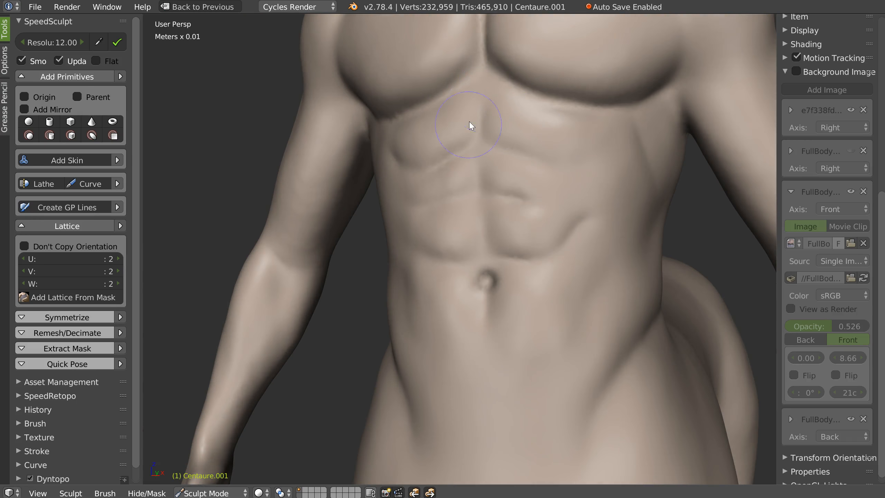
{"action": "mouse_move", "coordinate": [541, 114]}
{"action": "left_mouse_down"}
{"action": "mouse_move", "coordinate": [551, 98]}
{"action": "mouse_move", "coordinate": [575, 105]}
{"action": "left_mouse_up"}
{"action": "mouse_move", "coordinate": [533, 111]}
{"action": "middle_mouse_down"}
{"action": "mouse_move", "coordinate": [576, 149]}
{"action": "mouse_move", "coordinate": [558, 140]}
{"action": "mouse_move", "coordinate": [517, 177]}
{"action": "middle_mouse_up"}
{"action": "middle_click_drag", "start_coordinate": [545, 219], "coordinate": [607, 223]}
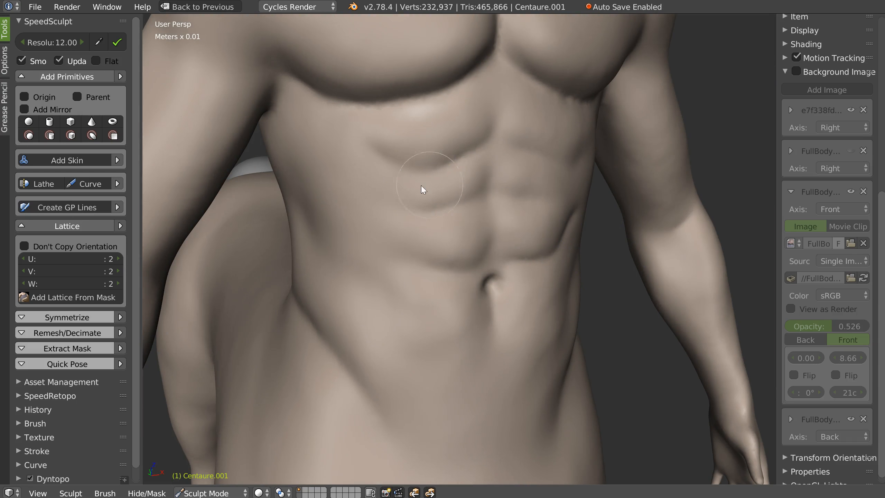
{"action": "middle_click_drag", "start_coordinate": [455, 103], "coordinate": [443, 167]}
{"action": "mouse_move", "coordinate": [402, 153]}
{"action": "left_mouse_down", "text": "shift"}
{"action": "mouse_move", "coordinate": [425, 159]}
{"action": "mouse_move", "coordinate": [443, 142]}
{"action": "left_mouse_up", "text": "shift"}
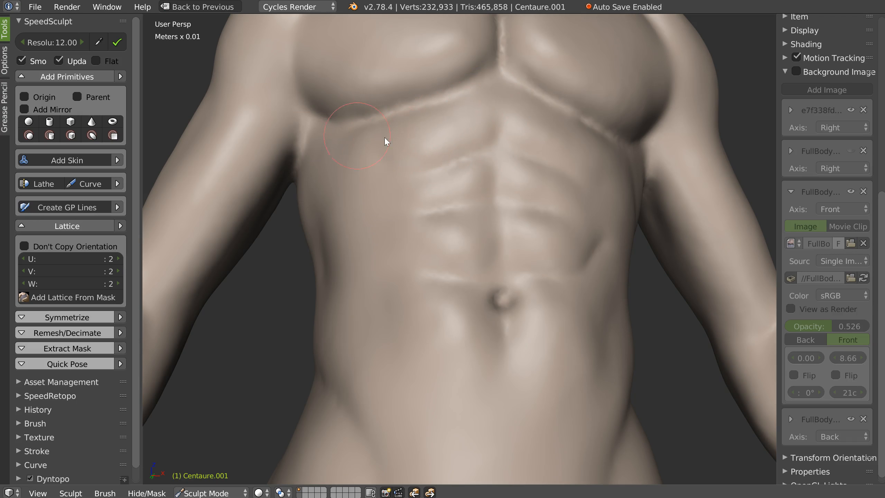
Reposition the middle abdominal muscles and smooth the lower ones on both sides of the midline
{"action": "scroll", "coordinate": [384, 137], "scroll_direction": "down", "scroll_amount": 8}
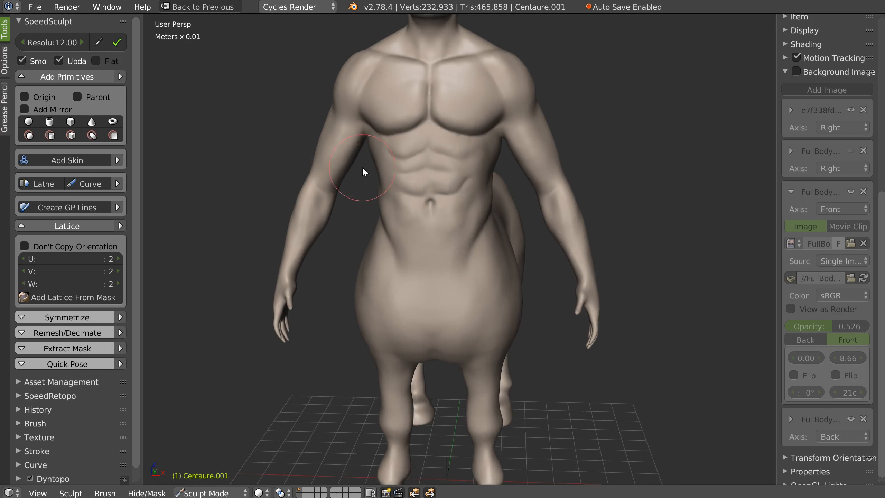
{"action": "scroll", "coordinate": [362, 171], "scroll_direction": "up", "scroll_amount": 8}
{"action": "scroll", "coordinate": [463, 142], "scroll_direction": "down", "scroll_amount": 4}
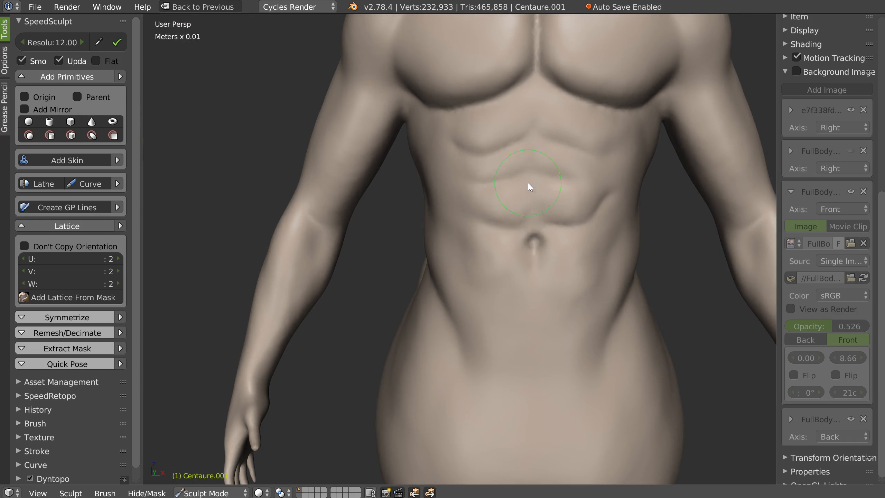
{"action": "mouse_move", "coordinate": [516, 202]}
{"action": "left_mouse_down"}
{"action": "mouse_move", "coordinate": [525, 179]}
{"action": "mouse_move", "coordinate": [508, 182]}
{"action": "left_mouse_up"}
{"action": "left_click_drag", "start_coordinate": [573, 179], "coordinate": [590, 184]}
{"action": "mouse_move", "coordinate": [499, 182]}
{"action": "left_mouse_down"}
{"action": "mouse_move", "coordinate": [474, 185]}
{"action": "mouse_move", "coordinate": [556, 184]}
{"action": "left_mouse_up"}
{"action": "mouse_move", "coordinate": [566, 227]}
{"action": "left_mouse_down", "text": "shift"}
{"action": "mouse_move", "coordinate": [592, 207]}
{"action": "mouse_move", "coordinate": [569, 208]}
{"action": "left_mouse_up", "text": "shift"}
{"action": "mouse_move", "coordinate": [485, 220]}
{"action": "left_mouse_down", "text": "shift"}
{"action": "mouse_move", "coordinate": [453, 209]}
{"action": "mouse_move", "coordinate": [483, 202]}
{"action": "left_mouse_up", "text": "shift"}
Try to reshape the outer end of the upper abdominal muscle beneath the figure's left pectoral
{"action": "mouse_move", "coordinate": [513, 192]}
{"action": "middle_mouse_down"}
{"action": "mouse_move", "coordinate": [538, 174]}
{"action": "mouse_move", "coordinate": [502, 200]}
{"action": "mouse_move", "coordinate": [413, 151]}
{"action": "middle_mouse_up"}
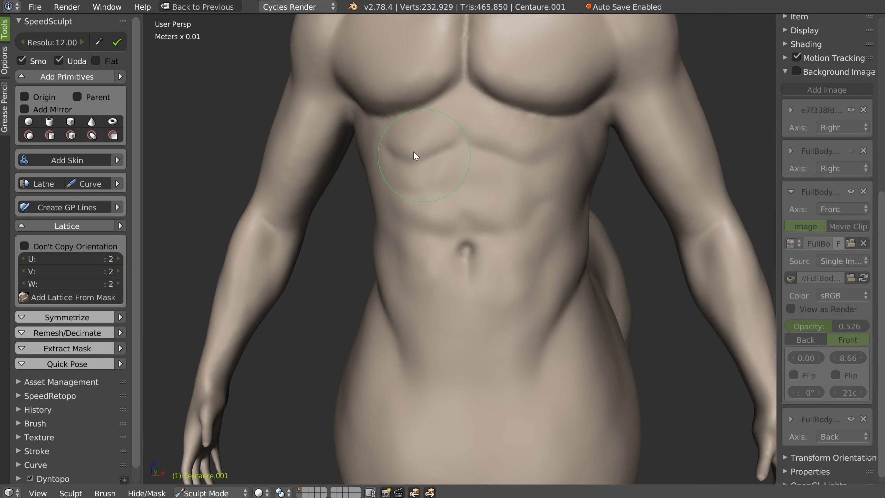
{"action": "left_click_drag", "start_coordinate": [538, 148], "coordinate": [542, 138]}
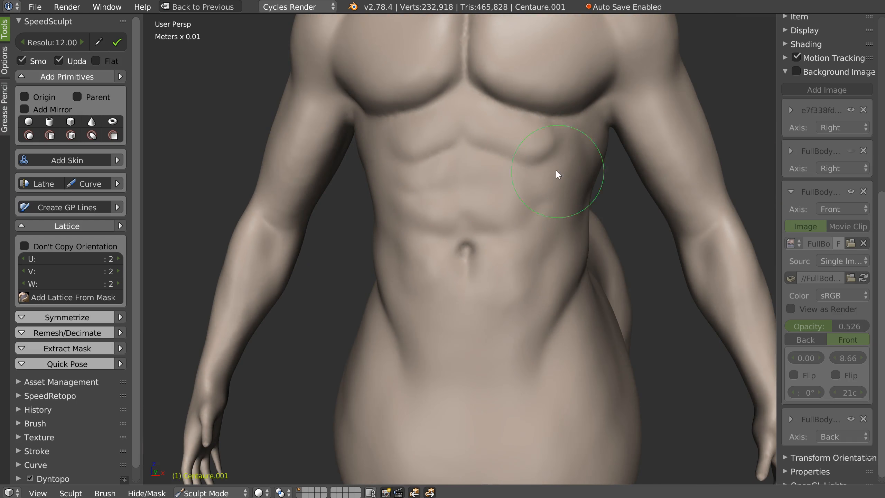
{"action": "key", "text": "ctrl+z"}
Carve the lower abdominal crease up toward the ribs and the outer abdominal groove down the figure's left side with a smaller brush
{"action": "key", "text": "w"}
{"action": "left_click", "coordinate": [467, 206]}
{"action": "key", "text": "f"}
{"action": "left_click", "coordinate": [526, 220]}
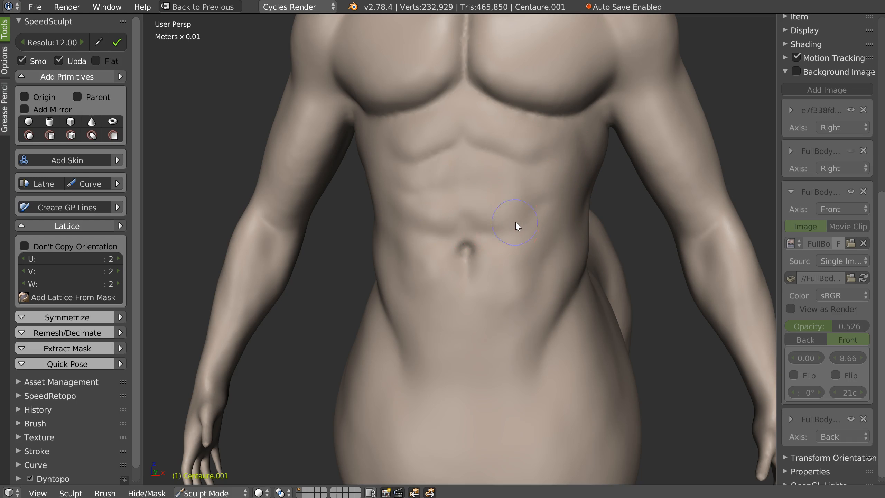
{"action": "mouse_move", "coordinate": [492, 233]}
{"action": "left_mouse_down"}
{"action": "mouse_move", "coordinate": [519, 232]}
{"action": "mouse_move", "coordinate": [546, 202]}
{"action": "left_mouse_up"}
{"action": "mouse_move", "coordinate": [574, 202]}
{"action": "middle_mouse_down"}
{"action": "mouse_move", "coordinate": [554, 199]}
{"action": "mouse_move", "coordinate": [560, 171]}
{"action": "middle_mouse_up"}
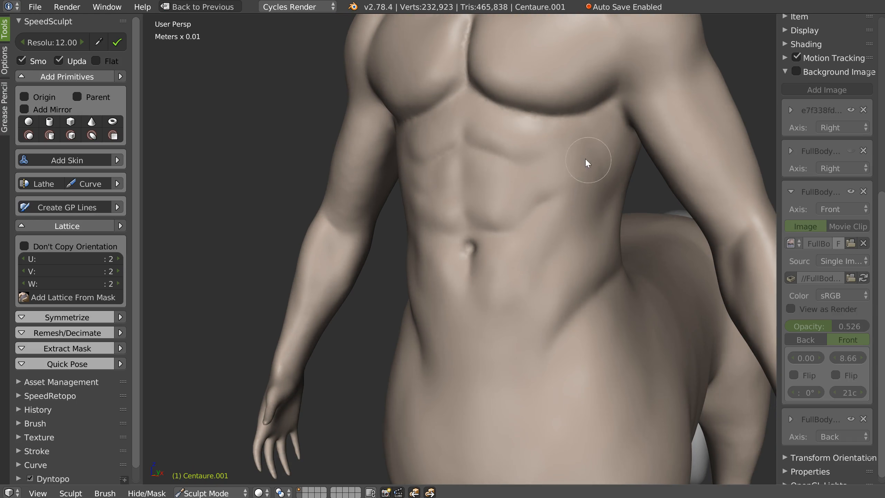
{"action": "middle_click_drag", "start_coordinate": [533, 257], "coordinate": [571, 246]}
{"action": "left_click_drag", "start_coordinate": [554, 254], "coordinate": [528, 307]}
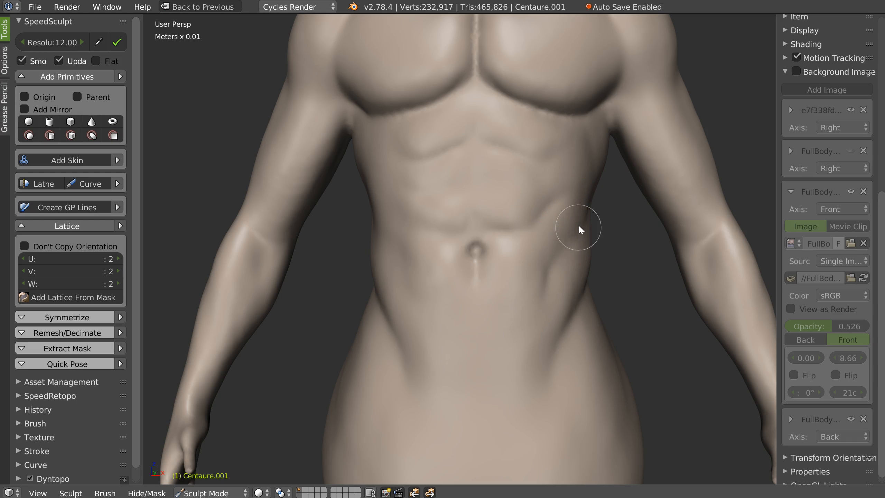
Sculpt the outer edges of the middle and lower abdominal muscles on the figure's right side
{"action": "mouse_move", "coordinate": [579, 154]}
{"action": "middle_mouse_down"}
{"action": "mouse_move", "coordinate": [612, 158]}
{"action": "mouse_move", "coordinate": [416, 200]}
{"action": "mouse_move", "coordinate": [481, 170]}
{"action": "mouse_move", "coordinate": [472, 156]}
{"action": "middle_mouse_up"}
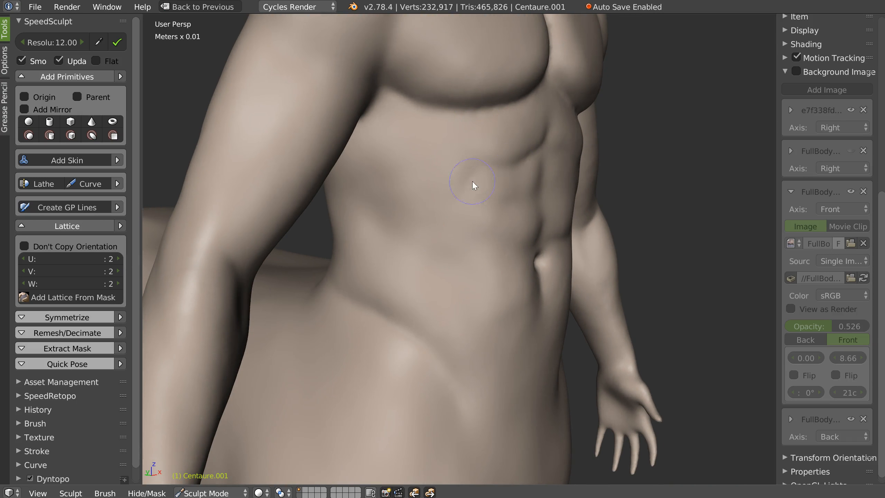
{"action": "left_click_drag", "start_coordinate": [452, 243], "coordinate": [434, 284]}
{"action": "mouse_move", "coordinate": [434, 284]}
{"action": "middle_mouse_down"}
{"action": "mouse_move", "coordinate": [489, 198]}
{"action": "mouse_move", "coordinate": [452, 194]}
{"action": "mouse_move", "coordinate": [464, 230]}
{"action": "middle_mouse_up"}
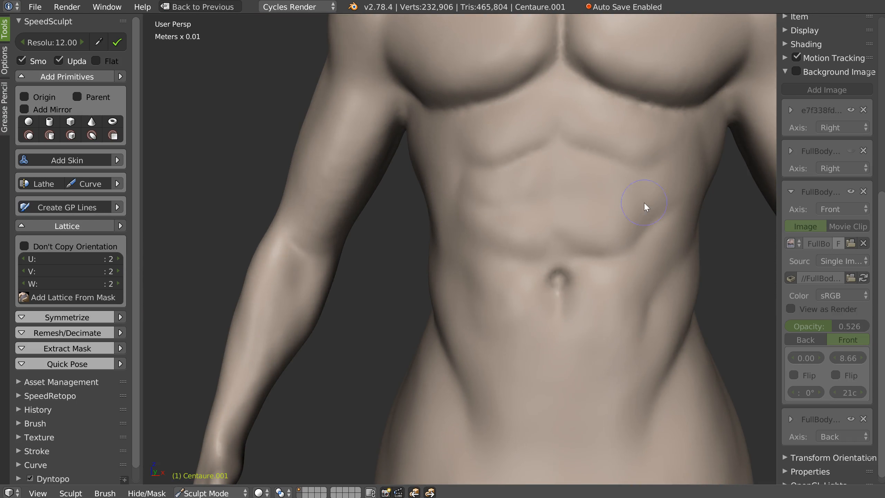
{"action": "middle_click_drag", "start_coordinate": [469, 243], "coordinate": [458, 240]}
{"action": "mouse_move", "coordinate": [458, 240]}
{"action": "left_mouse_down"}
{"action": "mouse_move", "coordinate": [513, 255]}
{"action": "mouse_move", "coordinate": [464, 201]}
{"action": "left_mouse_up"}
{"action": "mouse_move", "coordinate": [472, 243]}
{"action": "left_mouse_down"}
{"action": "mouse_move", "coordinate": [454, 225]}
{"action": "mouse_move", "coordinate": [450, 242]}
{"action": "mouse_move", "coordinate": [449, 186]}
{"action": "mouse_move", "coordinate": [465, 218]}
{"action": "mouse_move", "coordinate": [456, 229]}
{"action": "left_mouse_up"}
{"action": "middle_click_drag", "start_coordinate": [628, 217], "coordinate": [619, 218]}
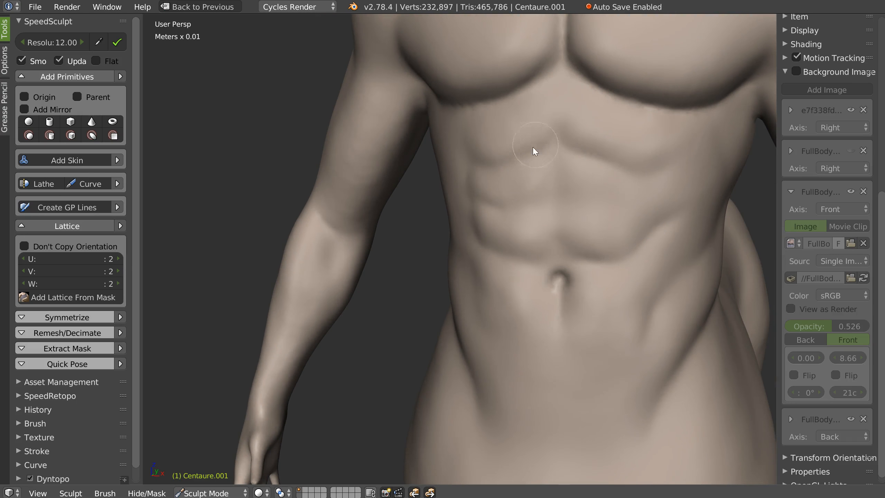
Deepen the midline groove between the upper abdominal muscles just below the chest
{"action": "mouse_move", "coordinate": [592, 138]}
{"action": "middle_mouse_down"}
{"action": "mouse_move", "coordinate": [622, 192]}
{"action": "mouse_move", "coordinate": [593, 190]}
{"action": "middle_mouse_up"}
{"action": "key", "text": "w"}
{"action": "left_click", "coordinate": [482, 192]}
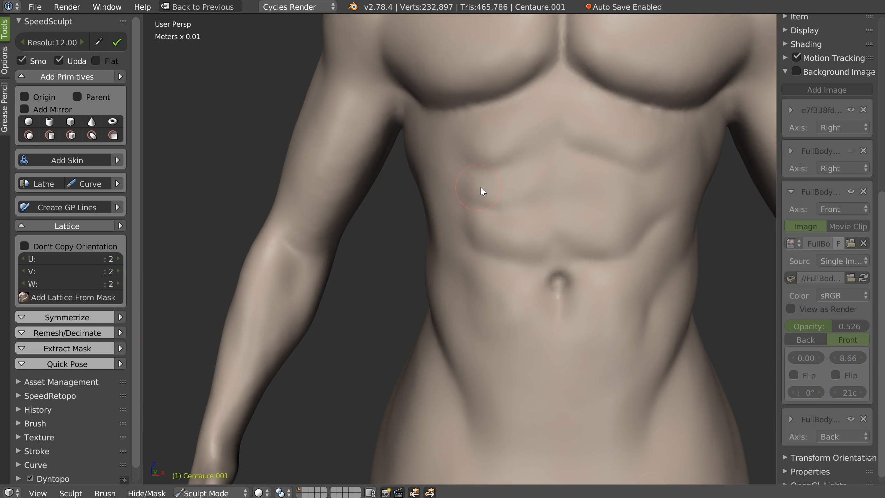
{"action": "scroll", "coordinate": [548, 261], "scroll_direction": "down", "scroll_amount": 8}
{"action": "mouse_move", "coordinate": [655, 220]}
{"action": "middle_mouse_down"}
{"action": "mouse_move", "coordinate": [619, 221]}
{"action": "mouse_move", "coordinate": [669, 224]}
{"action": "mouse_move", "coordinate": [633, 168]}
{"action": "mouse_move", "coordinate": [599, 135]}
{"action": "mouse_move", "coordinate": [589, 139]}
{"action": "middle_mouse_up"}
{"action": "scroll", "coordinate": [669, 224], "scroll_direction": "up", "scroll_amount": 8}
{"action": "scroll", "coordinate": [519, 172], "scroll_direction": "up", "scroll_amount": 4}
{"action": "middle_click_drag", "start_coordinate": [527, 172], "coordinate": [497, 202]}
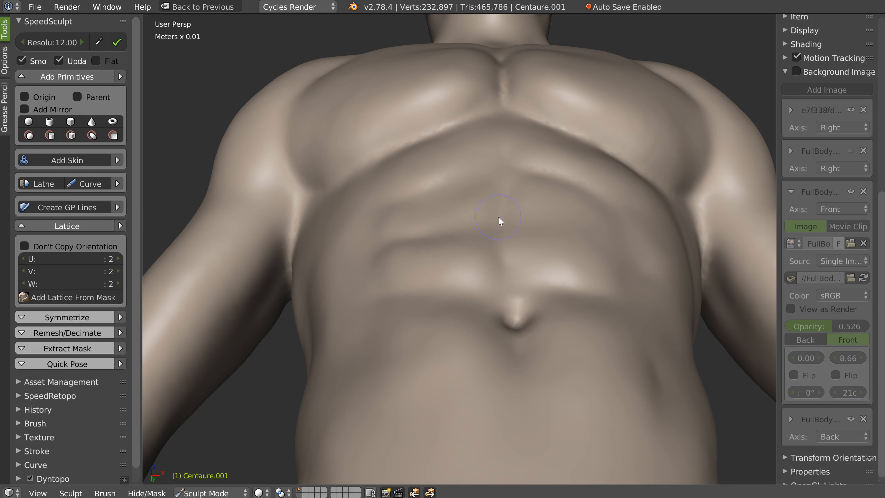
{"action": "middle_click_drag", "start_coordinate": [505, 155], "coordinate": [515, 214]}
{"action": "mouse_move", "coordinate": [503, 175]}
{"action": "left_mouse_down"}
{"action": "mouse_move", "coordinate": [498, 209]}
{"action": "mouse_move", "coordinate": [487, 176]}
{"action": "left_mouse_up"}
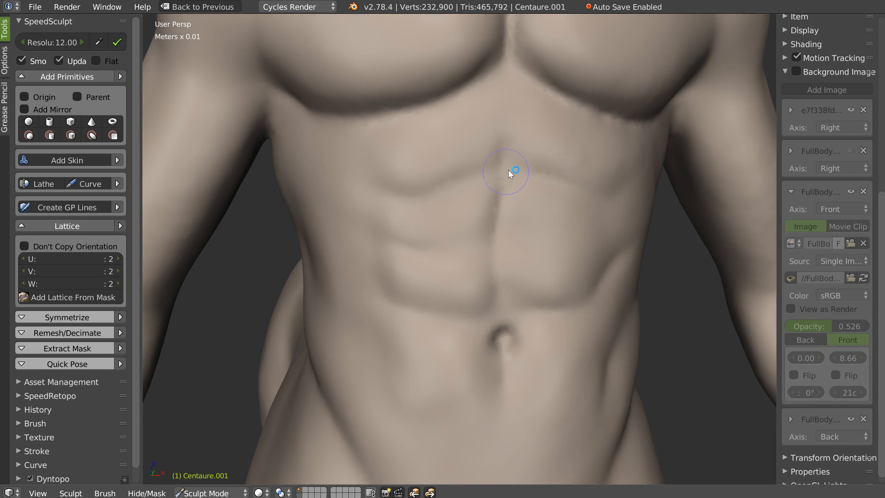
Examine the abdominal muscles and torso proportions from the front and at an angle, both close up and from afar
{"action": "scroll", "coordinate": [565, 183], "scroll_direction": "down", "scroll_amount": 6}
{"action": "mouse_move", "coordinate": [565, 184]}
{"action": "middle_mouse_down"}
{"action": "mouse_move", "coordinate": [512, 215]}
{"action": "mouse_move", "coordinate": [510, 206]}
{"action": "middle_mouse_up"}
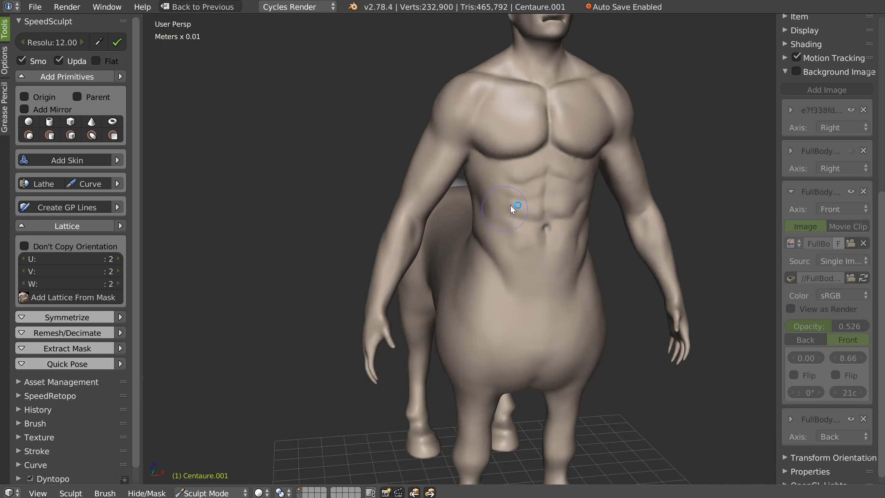
{"action": "scroll", "coordinate": [511, 208], "scroll_direction": "up", "scroll_amount": 6}
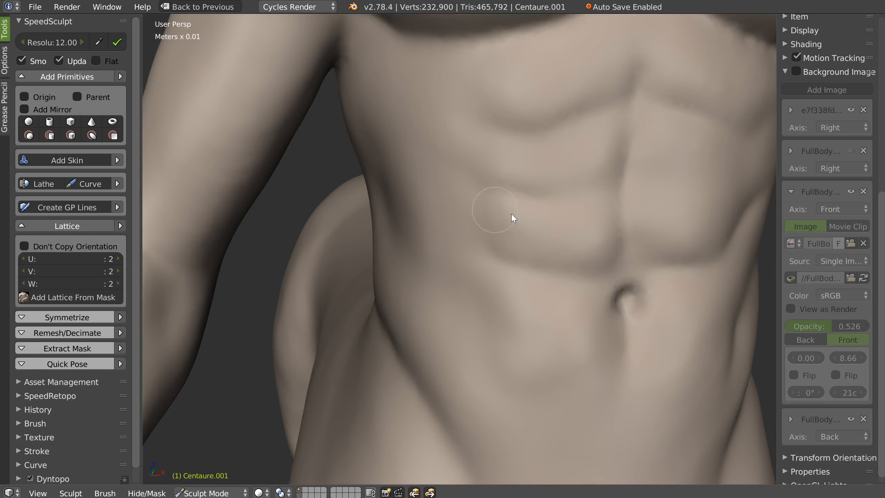
{"action": "scroll", "coordinate": [451, 219], "scroll_direction": "down", "scroll_amount": 6}
{"action": "mouse_move", "coordinate": [580, 190]}
{"action": "middle_mouse_down"}
{"action": "mouse_move", "coordinate": [537, 188]}
{"action": "mouse_move", "coordinate": [602, 181]}
{"action": "mouse_move", "coordinate": [480, 213]}
{"action": "mouse_move", "coordinate": [541, 207]}
{"action": "middle_mouse_up"}
{"action": "middle_click_drag", "start_coordinate": [574, 213], "coordinate": [466, 222]}
{"action": "scroll", "coordinate": [466, 226], "scroll_direction": "up", "scroll_amount": 2}
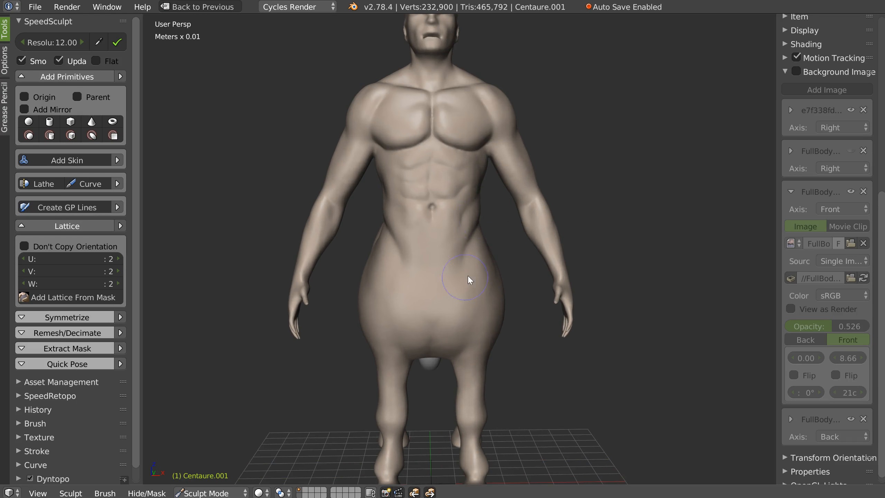
Pull the waist, hip and lower rib outline on the figure's left side slightly outward with a much larger brush
{"action": "key", "text": "w"}
{"action": "left_click", "coordinate": [384, 227]}
{"action": "right_click", "coordinate": [467, 274]}
{"action": "right_click", "coordinate": [448, 269]}
{"action": "left_click", "coordinate": [308, 326]}
{"action": "key", "text": "f"}
{"action": "left_click", "coordinate": [485, 259]}
{"action": "left_click_drag", "start_coordinate": [482, 231], "coordinate": [488, 240]}
{"action": "scroll", "coordinate": [480, 232], "scroll_direction": "up", "scroll_amount": 2}
{"action": "left_click_drag", "start_coordinate": [498, 283], "coordinate": [501, 282]}
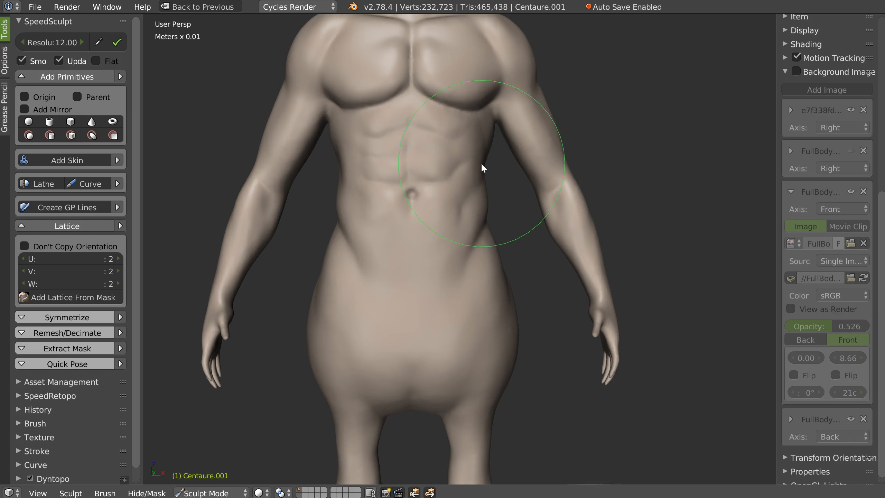
{"action": "left_click_drag", "start_coordinate": [484, 158], "coordinate": [490, 160]}
{"action": "scroll", "coordinate": [496, 168], "scroll_direction": "down", "scroll_amount": 2}
Adjust the outline of the upper back and rear shoulder from behind with the large brush
{"action": "middle_click_drag", "start_coordinate": [497, 168], "coordinate": [347, 174]}
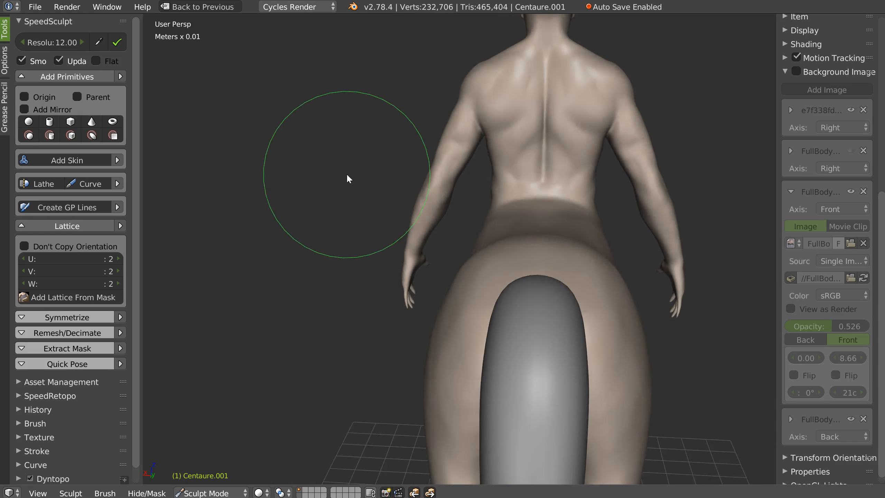
{"action": "scroll", "coordinate": [533, 134], "scroll_direction": "up", "scroll_amount": 2}
{"action": "middle_click_drag", "start_coordinate": [533, 134], "coordinate": [493, 113]}
{"action": "left_click_drag", "start_coordinate": [480, 108], "coordinate": [481, 105]}
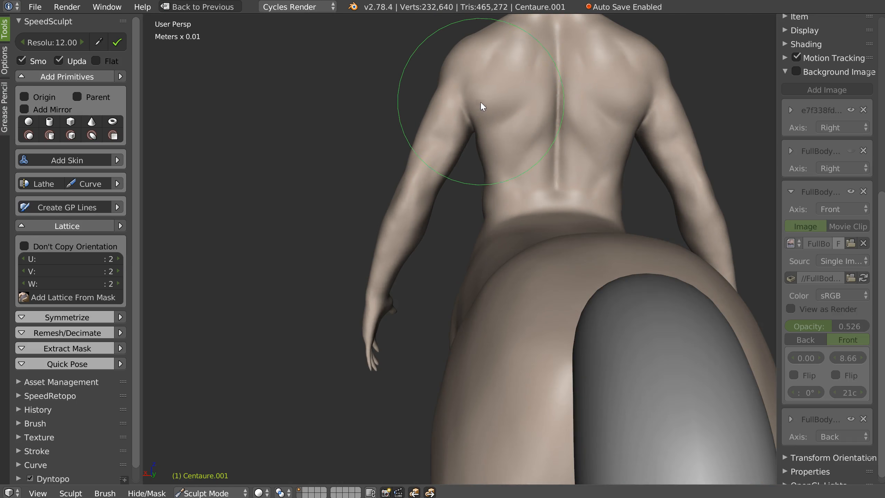
{"action": "left_click_drag", "start_coordinate": [475, 60], "coordinate": [464, 54]}
Nudge the outlines of the figure's left upper arm and forearm from the front
{"action": "middle_click_drag", "start_coordinate": [433, 77], "coordinate": [630, 95]}
{"action": "scroll", "coordinate": [576, 108], "scroll_direction": "up", "scroll_amount": 3}
{"action": "left_click_drag", "start_coordinate": [567, 160], "coordinate": [570, 160]}
{"action": "left_click_drag", "start_coordinate": [610, 260], "coordinate": [612, 258]}
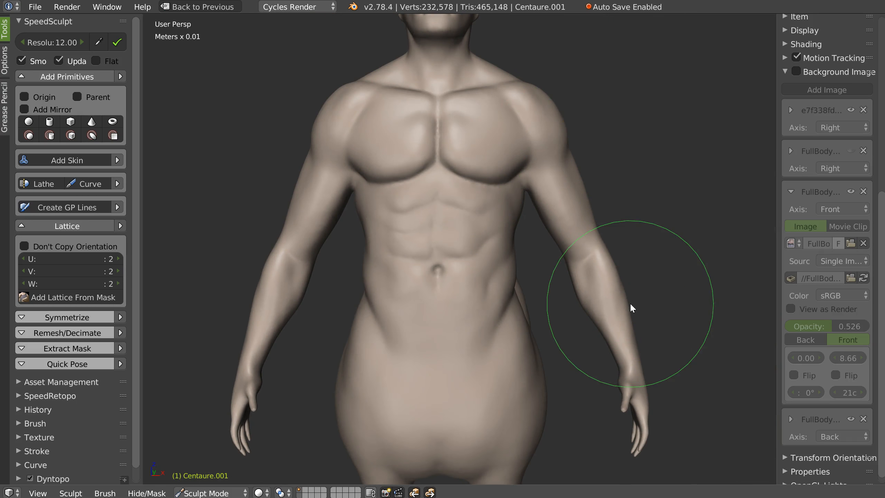
{"action": "left_click_drag", "start_coordinate": [631, 302], "coordinate": [627, 307]}
Refine the lower abdomen on the figure's left side, below and beside the navel, with a smaller brush
{"action": "scroll", "coordinate": [582, 244], "scroll_direction": "down", "scroll_amount": 1}
{"action": "scroll", "coordinate": [582, 243], "scroll_direction": "down", "scroll_amount": 2}
{"action": "middle_click_drag", "start_coordinate": [582, 243], "coordinate": [605, 256]}
{"action": "scroll", "coordinate": [550, 263], "scroll_direction": "up", "scroll_amount": 7}
{"action": "middle_click_drag", "start_coordinate": [562, 238], "coordinate": [604, 209]}
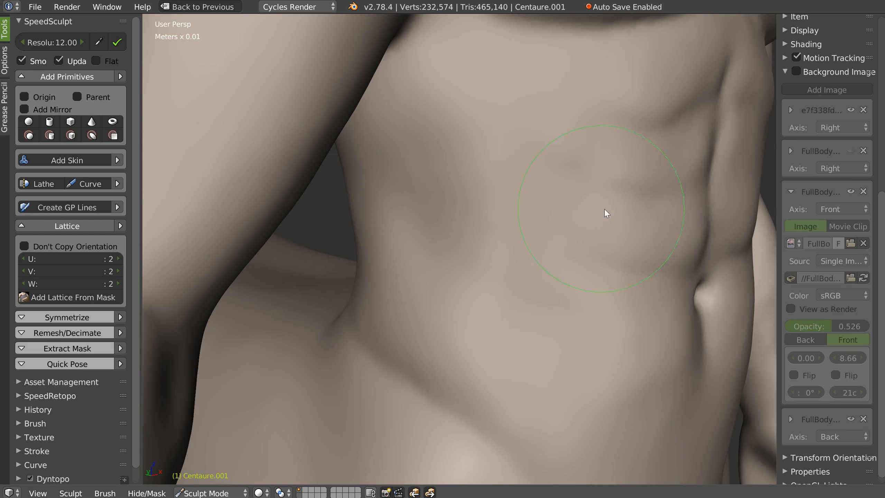
{"action": "middle_click_drag", "start_coordinate": [620, 238], "coordinate": [563, 221]}
{"action": "key", "text": "f"}
{"action": "left_click", "coordinate": [439, 214]}
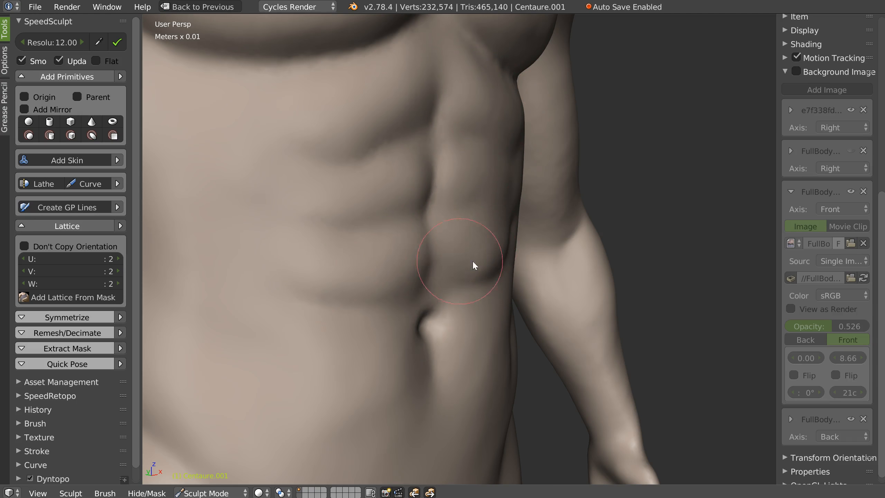
{"action": "middle_click_drag", "start_coordinate": [514, 231], "coordinate": [483, 316]}
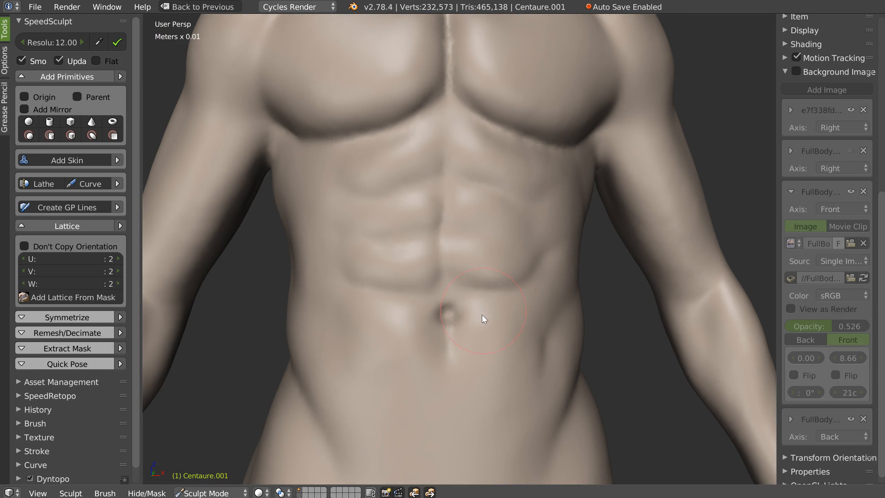
{"action": "left_click_drag", "start_coordinate": [520, 398], "coordinate": [522, 343]}
{"action": "middle_click_drag", "start_coordinate": [561, 278], "coordinate": [553, 288]}
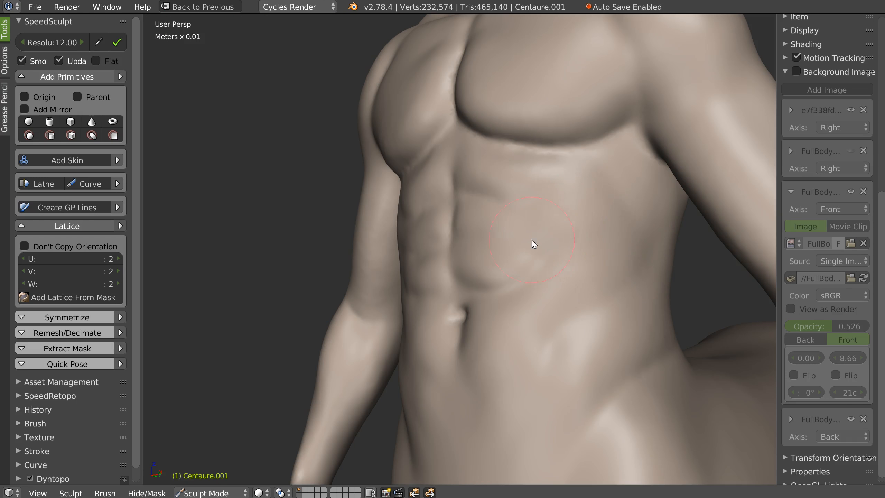
Sculpt the lower belly just beneath the navel with an upward stroke
{"action": "middle_click_drag", "start_coordinate": [531, 239], "coordinate": [550, 250]}
{"action": "scroll", "coordinate": [449, 278], "scroll_direction": "down", "scroll_amount": 4}
{"action": "middle_click_drag", "start_coordinate": [508, 276], "coordinate": [551, 231]}
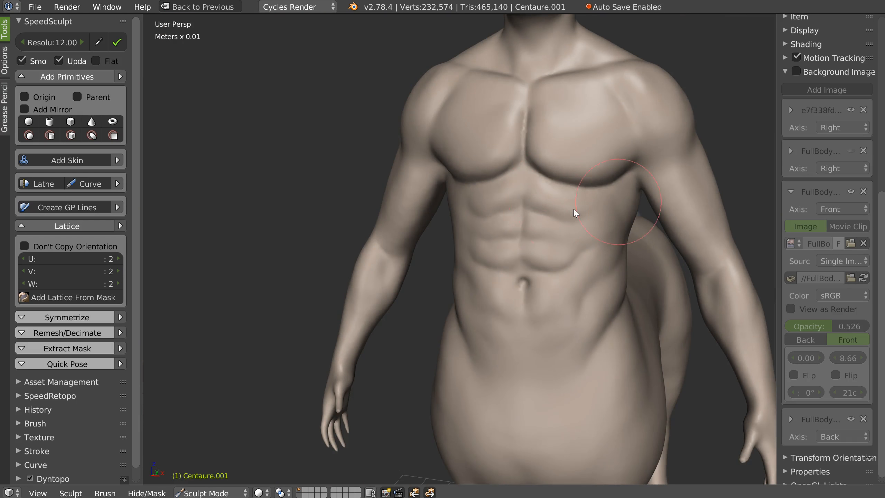
{"action": "scroll", "coordinate": [560, 209], "scroll_direction": "down", "scroll_amount": 3}
{"action": "scroll", "coordinate": [550, 261], "scroll_direction": "down", "scroll_amount": 2}
{"action": "scroll", "coordinate": [544, 251], "scroll_direction": "up", "scroll_amount": 6}
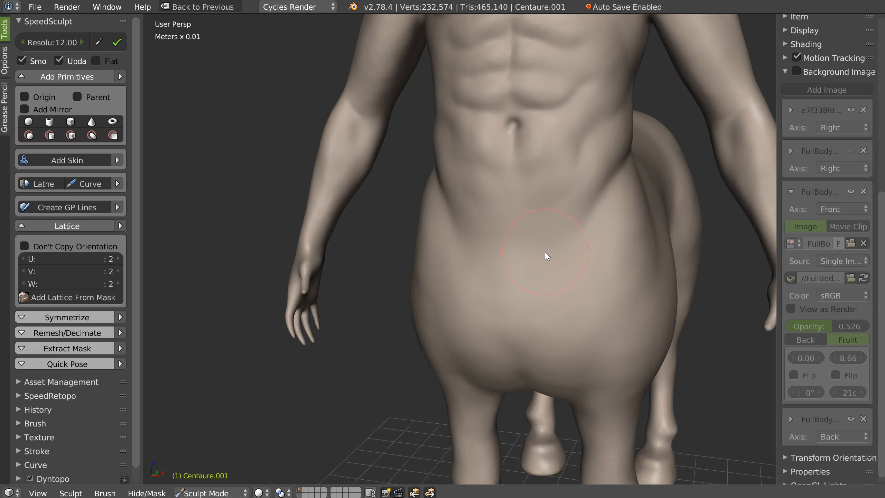
{"action": "mouse_move", "coordinate": [535, 191]}
{"action": "left_mouse_down"}
{"action": "mouse_move", "coordinate": [518, 202]}
{"action": "mouse_move", "coordinate": [507, 185]}
{"action": "mouse_move", "coordinate": [532, 208]}
{"action": "mouse_move", "coordinate": [531, 162]}
{"action": "left_mouse_up"}
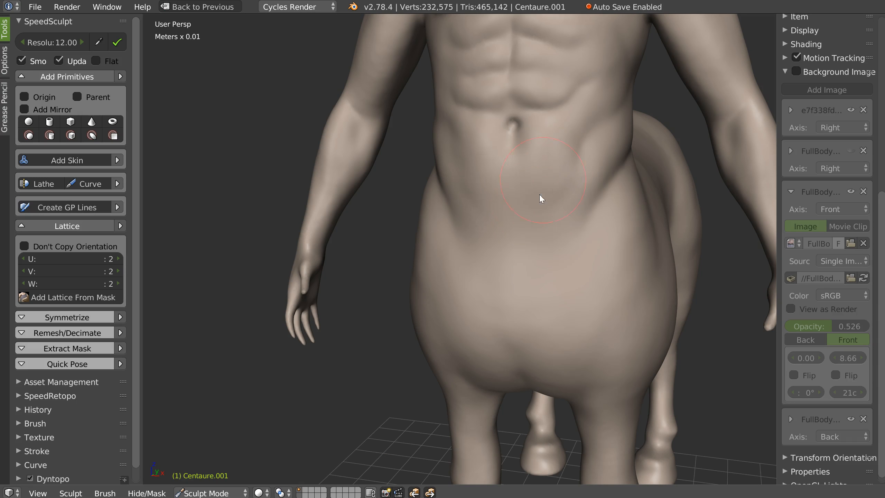
Examine the whole centaur from the front, side and three-quarter angles to judge the torso and body proportions
{"action": "scroll", "coordinate": [536, 241], "scroll_direction": "down", "scroll_amount": 5}
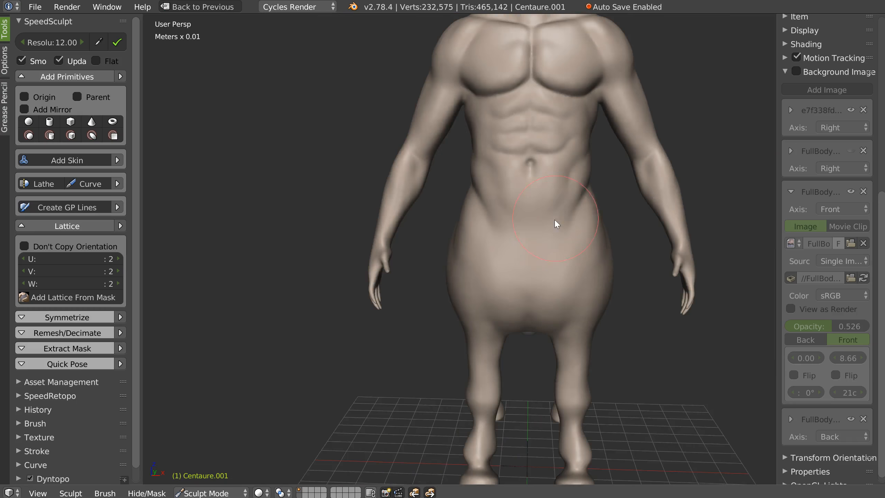
{"action": "scroll", "coordinate": [554, 220], "scroll_direction": "up", "scroll_amount": 2}
{"action": "middle_click_drag", "start_coordinate": [532, 207], "coordinate": [617, 189]}
{"action": "scroll", "coordinate": [414, 200], "scroll_direction": "down", "scroll_amount": 3}
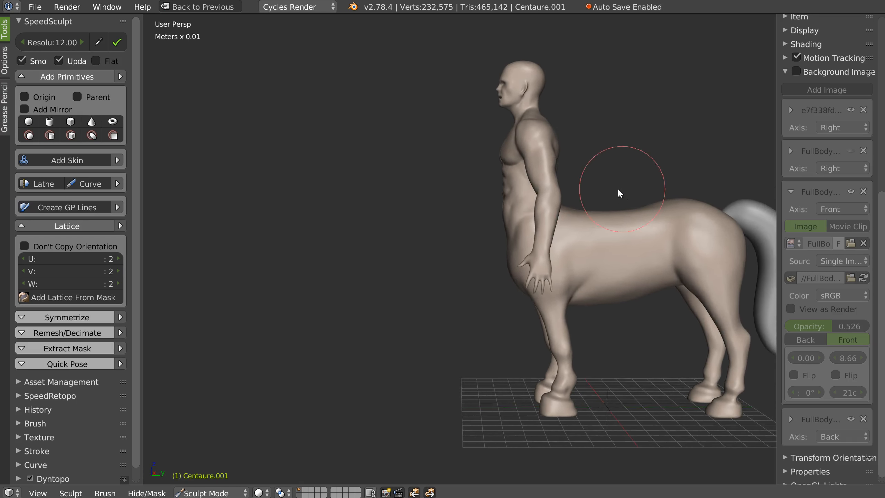
{"action": "middle_click_drag", "start_coordinate": [512, 137], "coordinate": [536, 158]}
{"action": "scroll", "coordinate": [548, 149], "scroll_direction": "up", "scroll_amount": 8}
{"action": "scroll", "coordinate": [547, 149], "scroll_direction": "down", "scroll_amount": 4}
{"action": "scroll", "coordinate": [535, 157], "scroll_direction": "down", "scroll_amount": 4}
{"action": "middle_click_drag", "start_coordinate": [550, 307], "coordinate": [546, 182], "text": "shift"}
{"action": "middle_click_drag", "start_coordinate": [606, 190], "coordinate": [532, 202]}
{"action": "scroll", "coordinate": [516, 199], "scroll_direction": "down", "scroll_amount": 4}
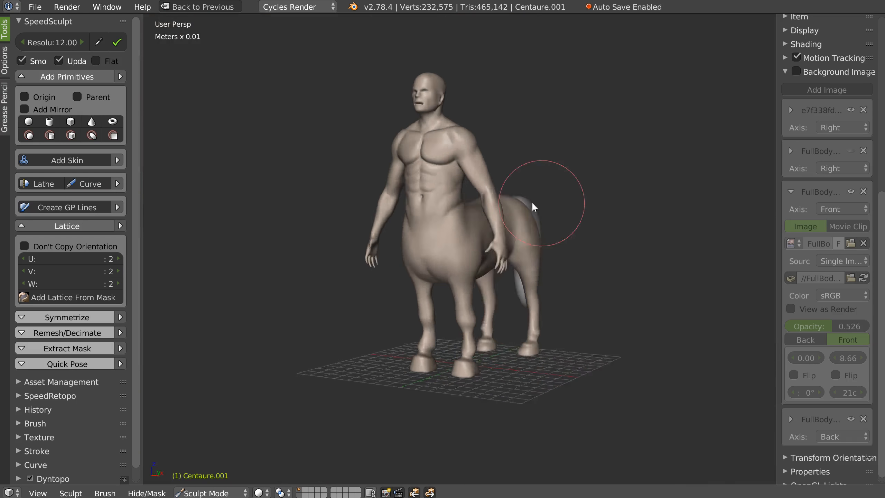
In Object Mode, assign the Sculpt_001 material to the large curved tail, then deselect everything
{"action": "key", "text": "Tab"}
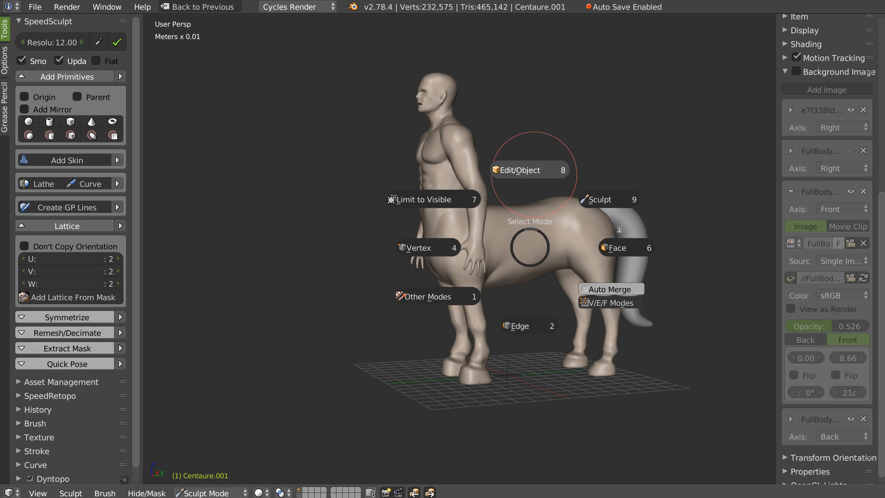
{"action": "right_click", "coordinate": [633, 217]}
{"action": "key", "text": "z"}
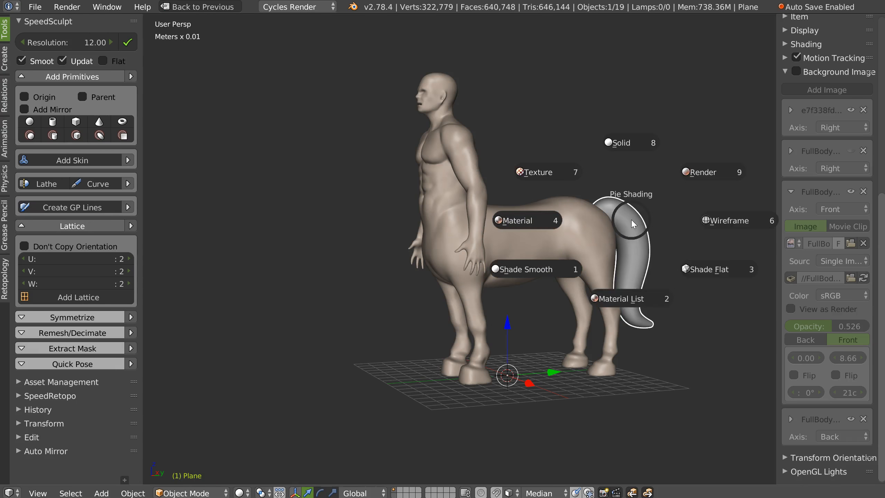
{"action": "left_click", "coordinate": [624, 301]}
{"action": "left_click", "coordinate": [605, 413]}
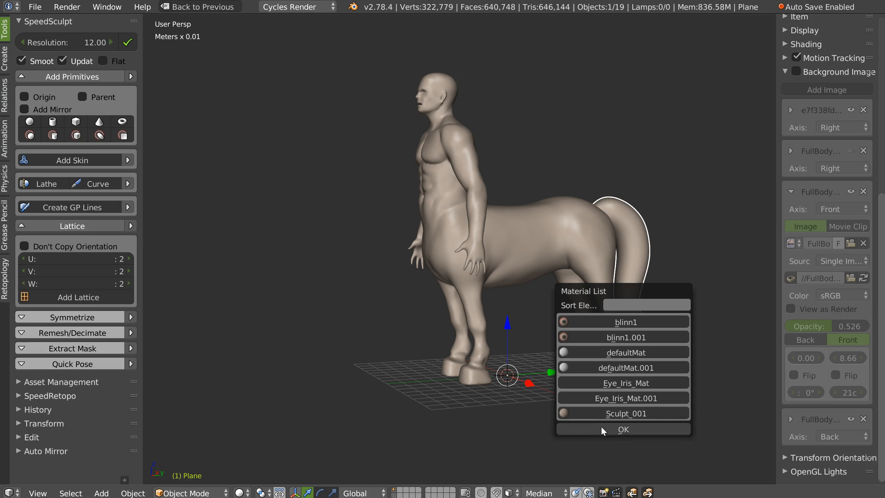
{"action": "key", "text": "a"}
{"action": "left_click", "coordinate": [495, 196]}
Restore the full screen layout and unhide the QUEUE, CHEVEUX and BARBE objects
{"action": "middle_click_drag", "start_coordinate": [469, 227], "coordinate": [513, 233]}
{"action": "key", "text": "shift+space"}
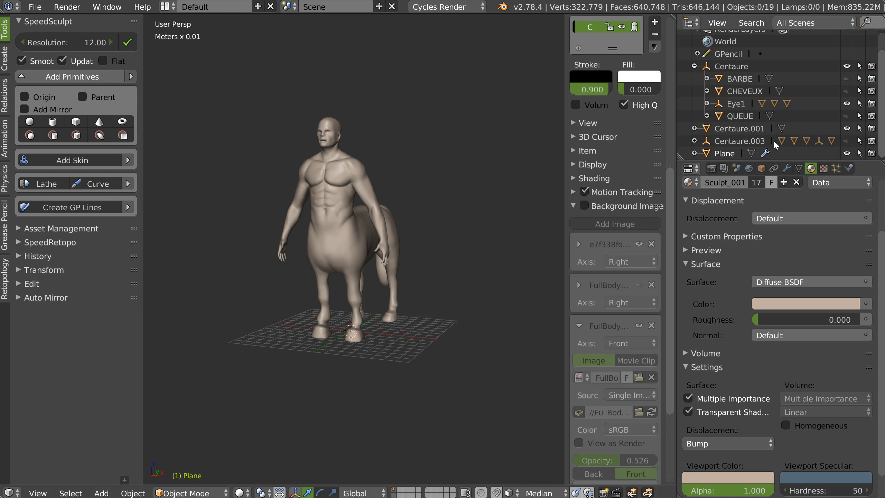
{"action": "left_click", "coordinate": [846, 116]}
{"action": "left_click", "coordinate": [846, 91]}
{"action": "left_click", "coordinate": [846, 78]}
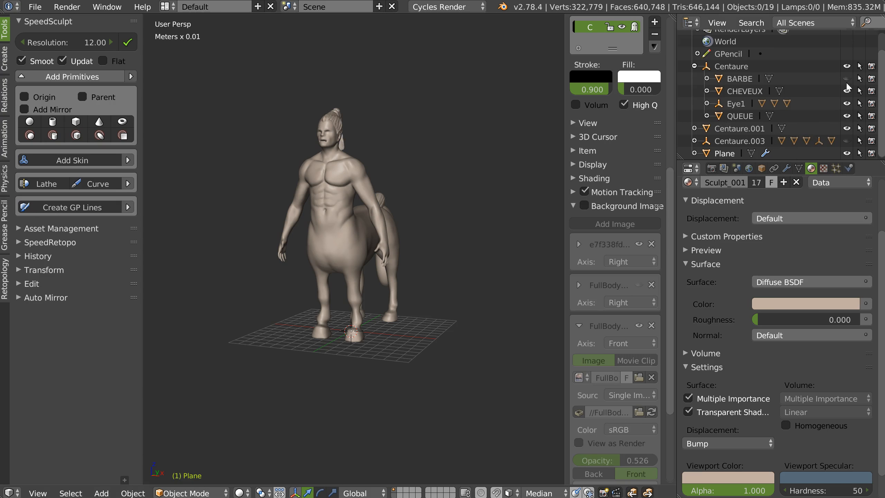
Hide the short QUEUE tail piece above the rump
{"action": "middle_click_drag", "start_coordinate": [400, 171], "coordinate": [525, 196]}
{"action": "right_click", "coordinate": [471, 199]}
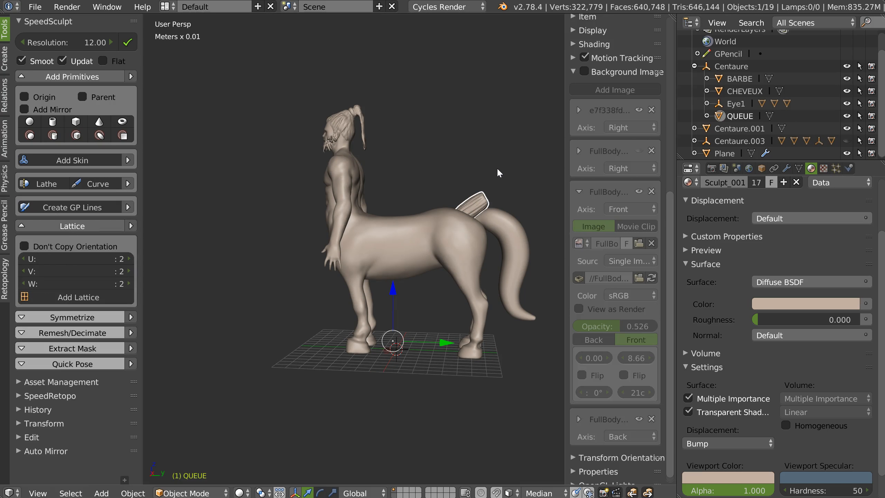
{"action": "key", "text": "h"}
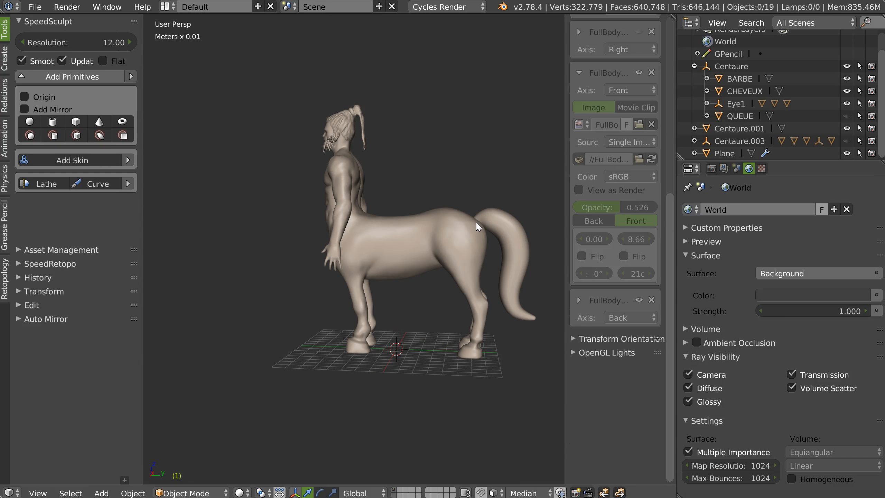
Select the Centaure.001 body and switch it to Sculpt Mode
{"action": "middle_click_drag", "start_coordinate": [409, 200], "coordinate": [571, 205]}
{"action": "scroll", "coordinate": [359, 188], "scroll_direction": "up", "scroll_amount": 4}
{"action": "middle_click_drag", "start_coordinate": [249, 195], "coordinate": [296, 198], "text": "shift"}
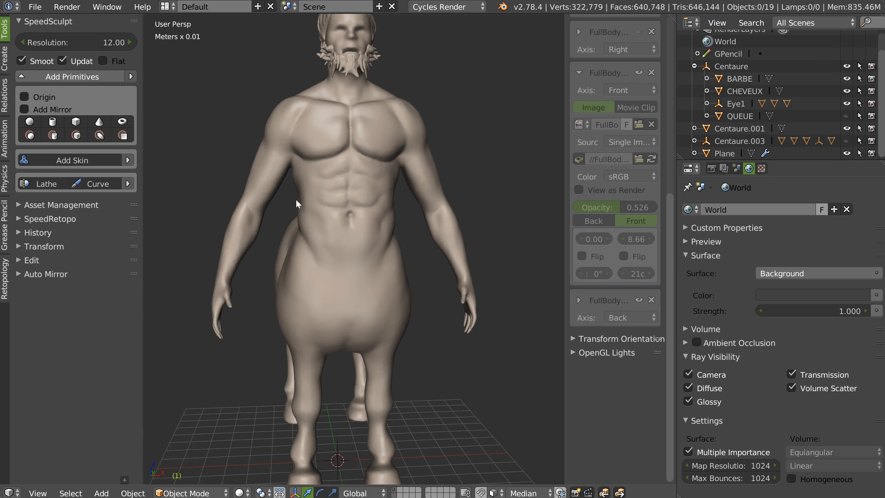
{"action": "right_click", "coordinate": [343, 209]}
{"action": "key", "text": "Tab"}
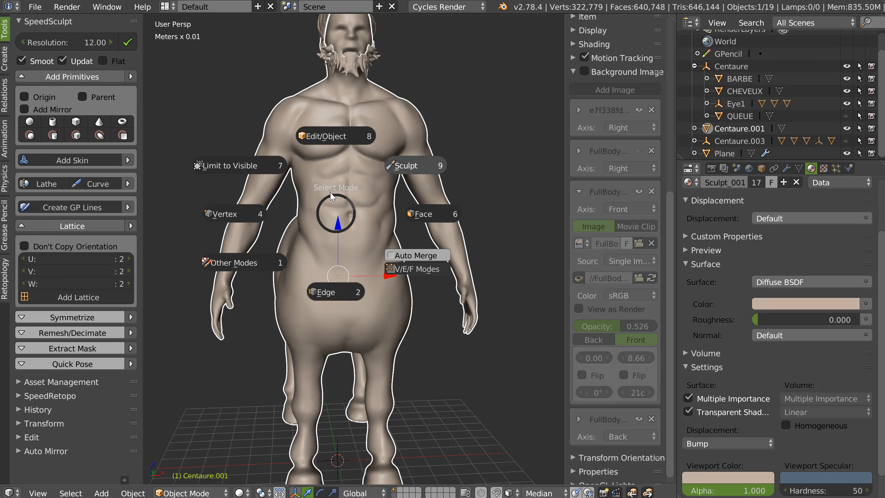
{"action": "left_click", "coordinate": [392, 171]}
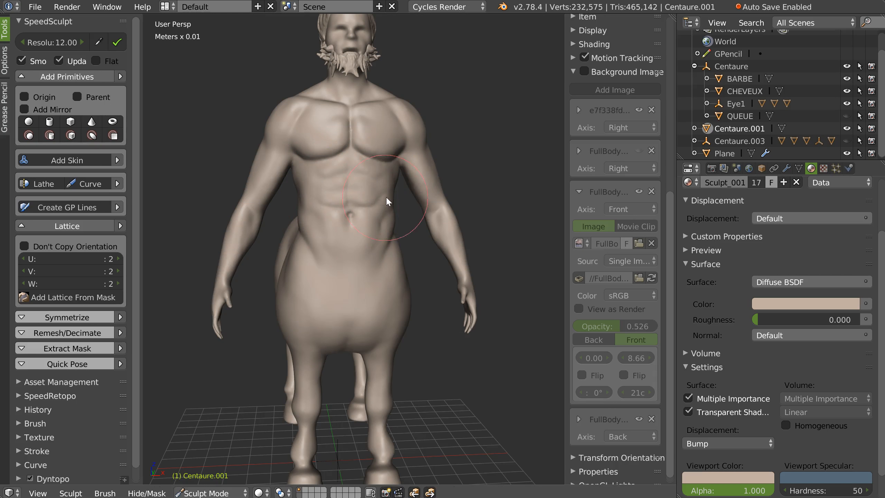
Choose a sculpt brush, adjust its radius, and maximize the 3D viewport with the whole centaur in view
{"action": "scroll", "coordinate": [341, 188], "scroll_direction": "up", "scroll_amount": 2}
{"action": "scroll", "coordinate": [342, 189], "scroll_direction": "up", "scroll_amount": 1}
{"action": "right_click", "coordinate": [408, 215]}
{"action": "left_click", "coordinate": [271, 265]}
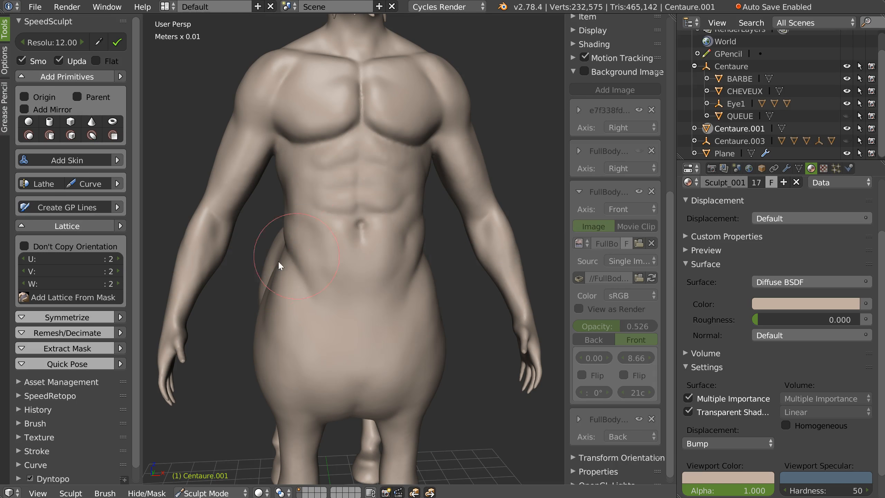
{"action": "key", "text": "f"}
{"action": "left_click", "coordinate": [343, 191]}
{"action": "middle_click_drag", "start_coordinate": [312, 208], "coordinate": [432, 190]}
{"action": "scroll", "coordinate": [397, 180], "scroll_direction": "down", "scroll_amount": 5}
{"action": "scroll", "coordinate": [405, 190], "scroll_direction": "down", "scroll_amount": 3}
{"action": "key", "text": "shift+space"}
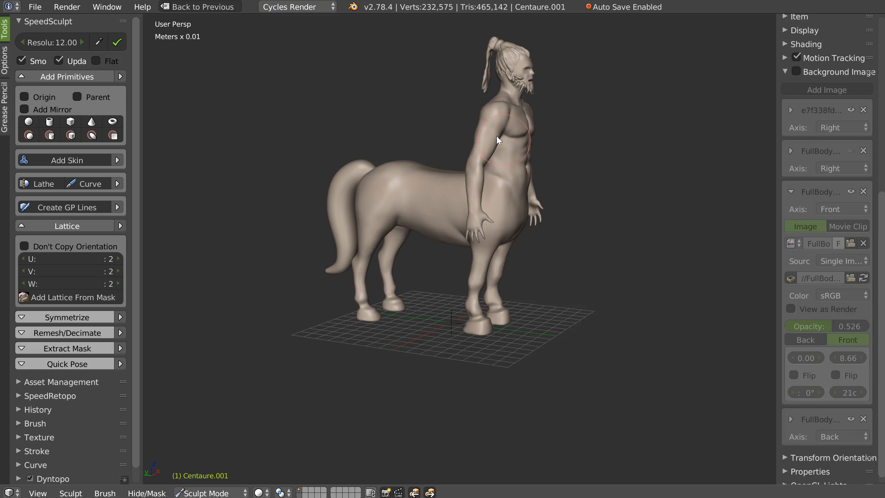
Hide the properties sidebar, unhide Centaure.003 beside the current sculpt, and keep the 3D viewport maximized
{"action": "key", "text": "n"}
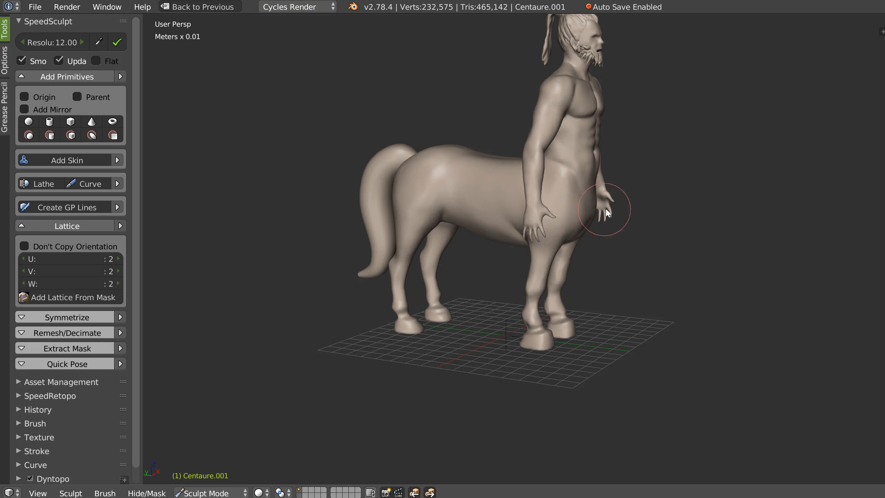
{"action": "middle_click_drag", "start_coordinate": [600, 211], "coordinate": [513, 275], "text": "shift"}
{"action": "key", "text": "shift+space"}
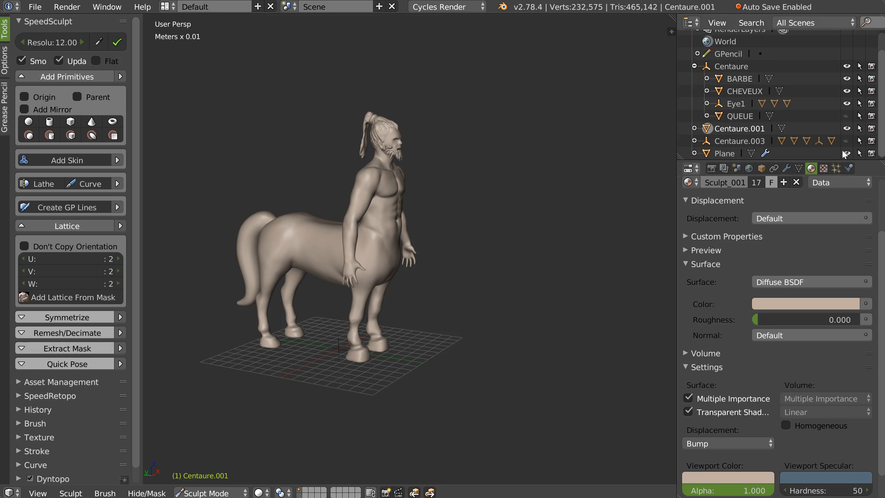
{"action": "left_click", "coordinate": [847, 141]}
{"action": "key", "text": "shift+space"}
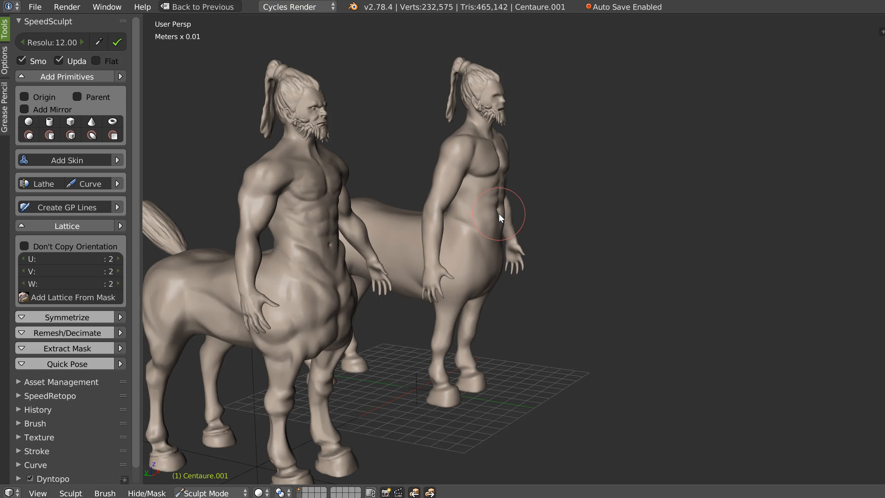
Compare the overall proportions of the smooth and the muscled centaur from the side, from below and from the front
{"action": "middle_click_drag", "start_coordinate": [494, 215], "coordinate": [437, 217]}
{"action": "middle_click_drag", "start_coordinate": [366, 243], "coordinate": [475, 209]}
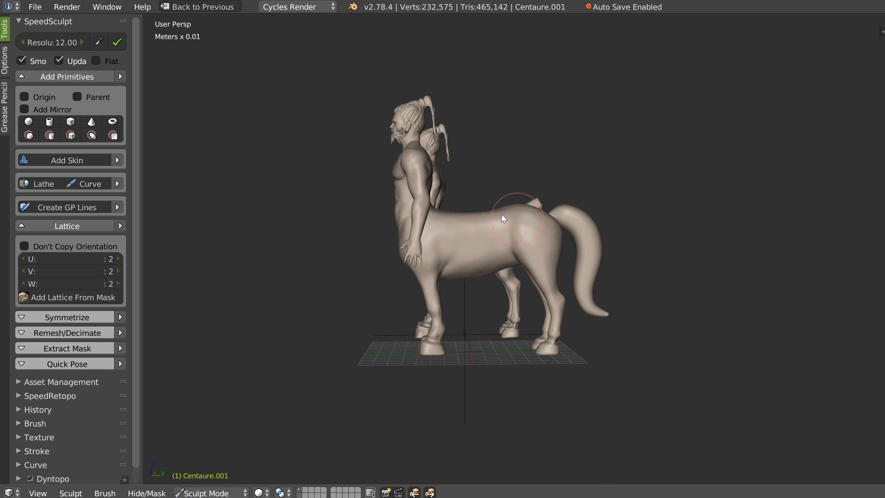
{"action": "mouse_move", "coordinate": [387, 247]}
{"action": "middle_mouse_down"}
{"action": "mouse_move", "coordinate": [544, 246]}
{"action": "mouse_move", "coordinate": [379, 251]}
{"action": "middle_mouse_up"}
{"action": "middle_click_drag", "start_coordinate": [317, 234], "coordinate": [427, 219]}
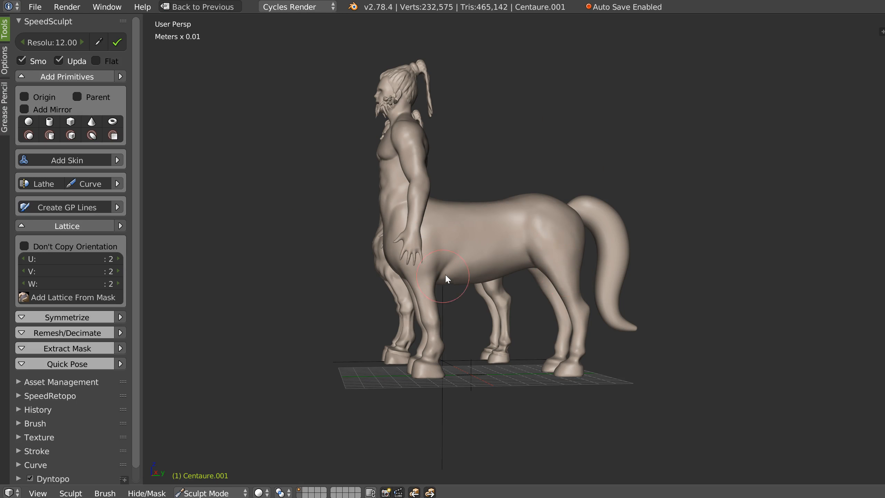
{"action": "middle_click_drag", "start_coordinate": [404, 258], "coordinate": [497, 158]}
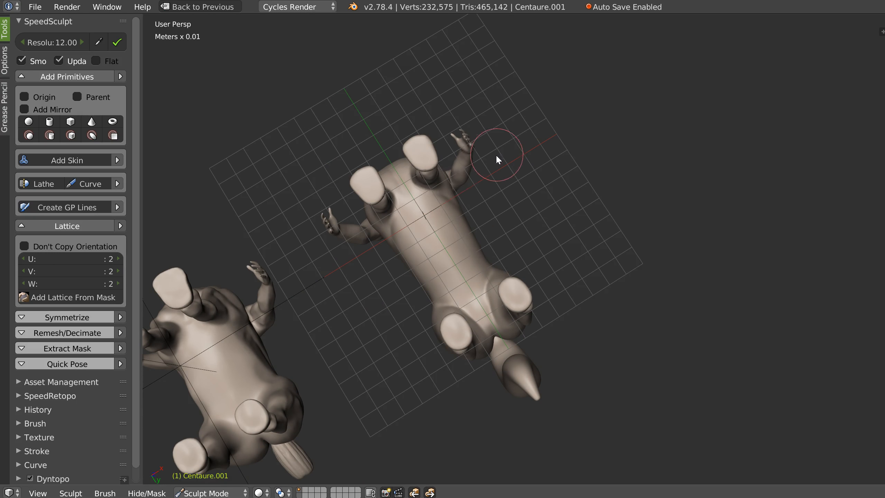
{"action": "middle_click_drag", "start_coordinate": [426, 234], "coordinate": [445, 239]}
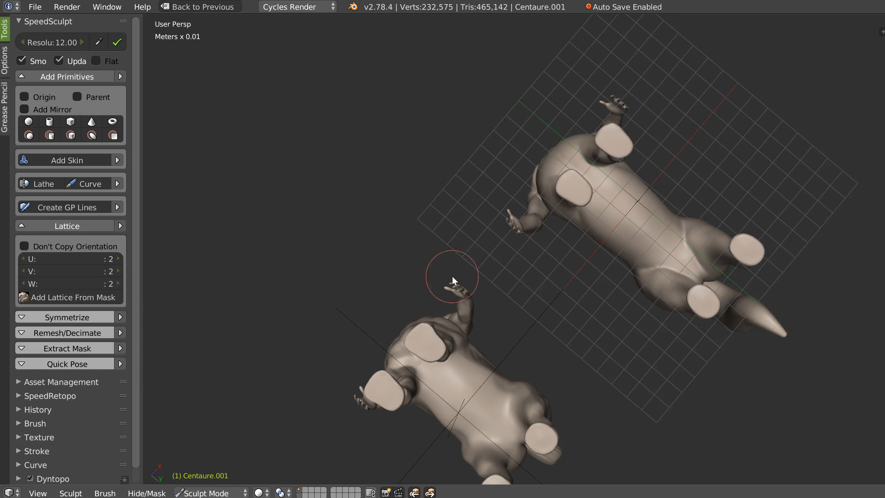
{"action": "key", "text": "KP_1"}
{"action": "middle_click_drag", "start_coordinate": [503, 296], "coordinate": [506, 234]}
{"action": "middle_click_drag", "start_coordinate": [484, 199], "coordinate": [505, 194]}
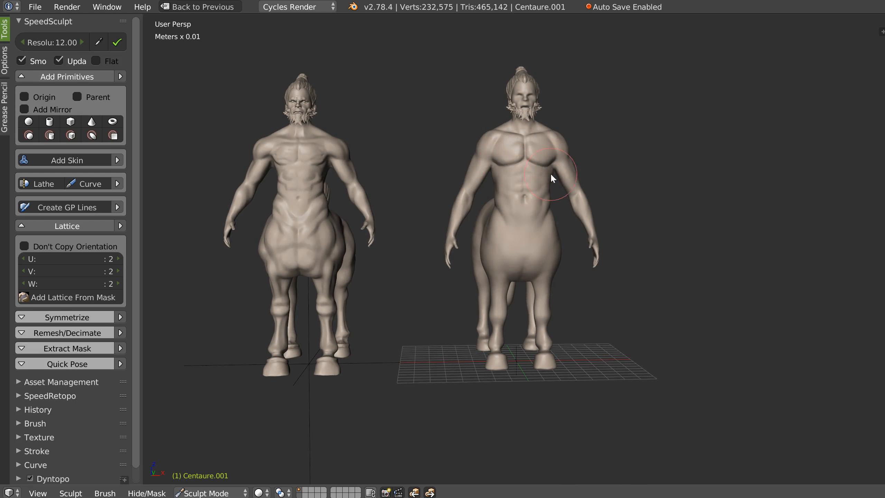
Examine the smooth centaur's torso up close, and compare both figures' anatomy from the front, side and three-quarter angles
{"action": "middle_click_drag", "start_coordinate": [579, 147], "coordinate": [534, 188], "text": "shift"}
{"action": "scroll", "coordinate": [529, 177], "scroll_direction": "up", "scroll_amount": 5}
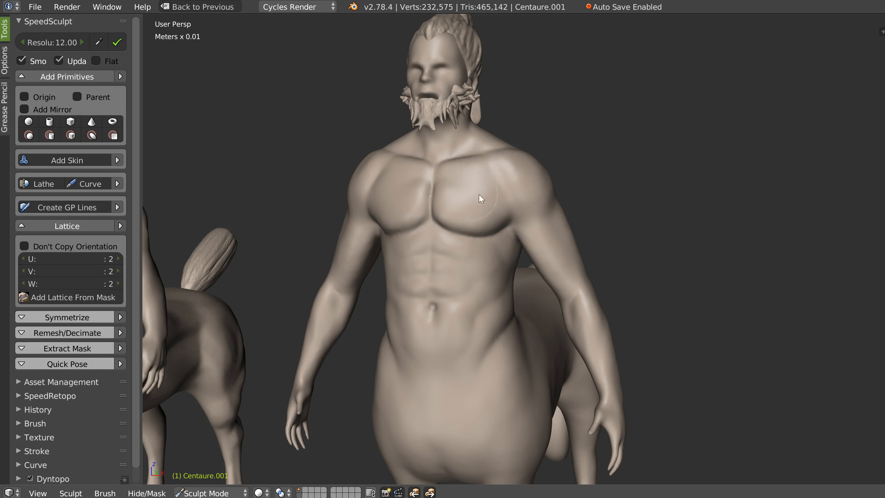
{"action": "middle_click_drag", "start_coordinate": [492, 204], "coordinate": [430, 215]}
{"action": "scroll", "coordinate": [485, 192], "scroll_direction": "down", "scroll_amount": 5}
{"action": "middle_click_drag", "start_coordinate": [422, 222], "coordinate": [445, 203], "text": "shift"}
{"action": "middle_click_drag", "start_coordinate": [383, 195], "coordinate": [365, 178]}
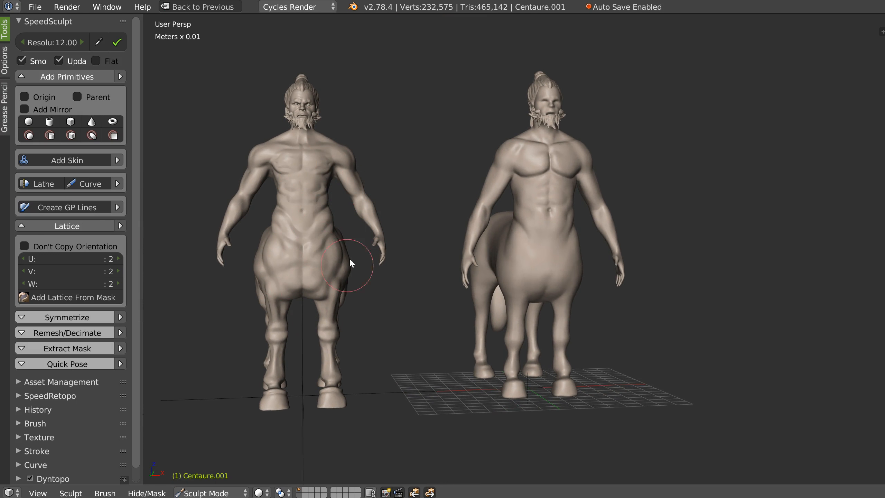
{"action": "middle_click_drag", "start_coordinate": [380, 272], "coordinate": [371, 226]}
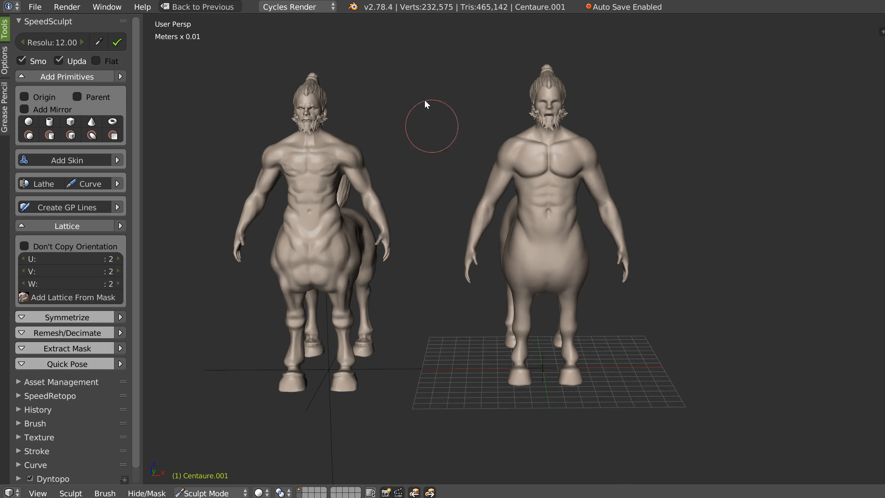
{"action": "middle_click_drag", "start_coordinate": [585, 244], "coordinate": [498, 235]}
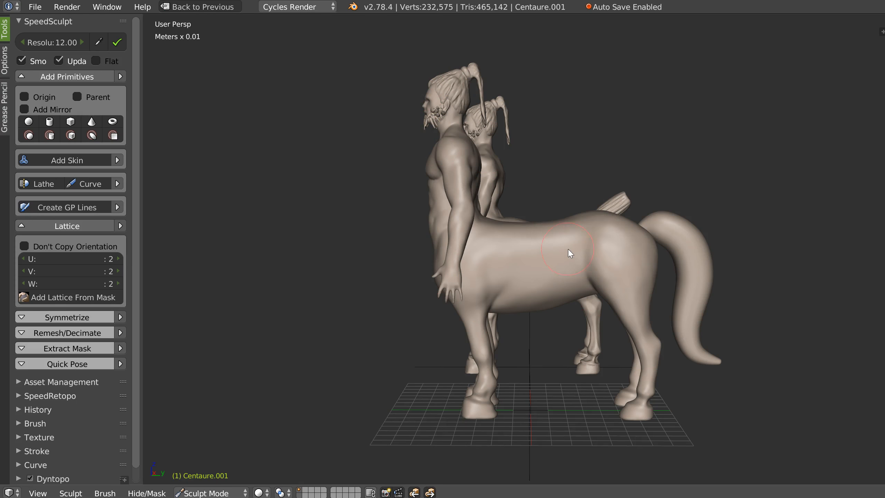
{"action": "middle_click_drag", "start_coordinate": [466, 209], "coordinate": [390, 216]}
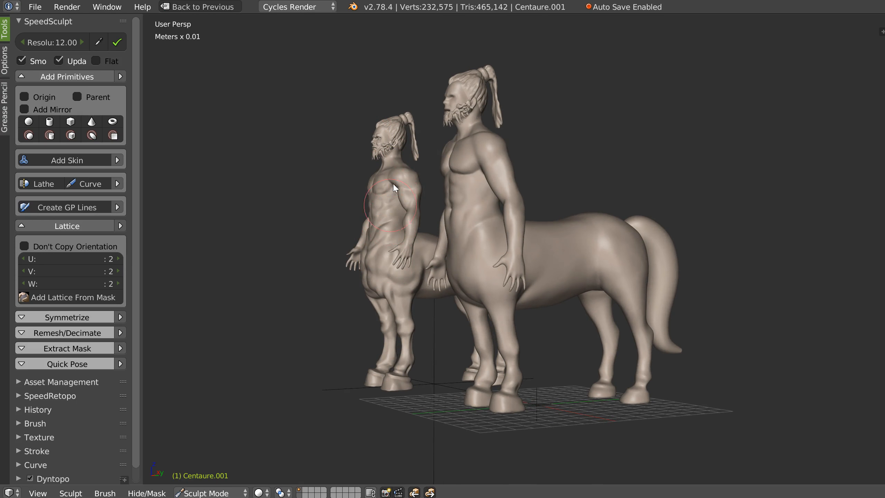
{"action": "middle_click_drag", "start_coordinate": [390, 186], "coordinate": [512, 242]}
{"action": "middle_click_drag", "start_coordinate": [467, 206], "coordinate": [349, 222]}
{"action": "mouse_move", "coordinate": [453, 222]}
{"action": "middle_mouse_down"}
{"action": "mouse_move", "coordinate": [273, 228]}
{"action": "mouse_move", "coordinate": [402, 224]}
{"action": "mouse_move", "coordinate": [419, 210]}
{"action": "middle_mouse_up"}
{"action": "scroll", "coordinate": [403, 224], "scroll_direction": "up", "scroll_amount": 2}
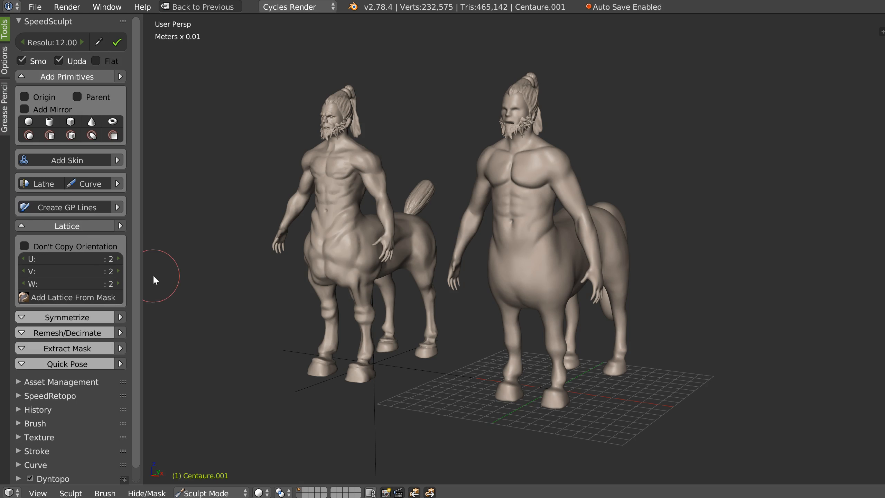
Check the options in the Quick Pose, Extract Mask, Remesh/Decimate and Symmetrize sections of SpeedSculpt
{"action": "left_click", "coordinate": [60, 365]}
{"action": "left_click", "coordinate": [62, 364]}
{"action": "left_click", "coordinate": [66, 348]}
{"action": "left_click", "coordinate": [66, 349]}
{"action": "left_click", "coordinate": [67, 334]}
{"action": "left_click", "coordinate": [66, 333]}
{"action": "left_click", "coordinate": [71, 315]}
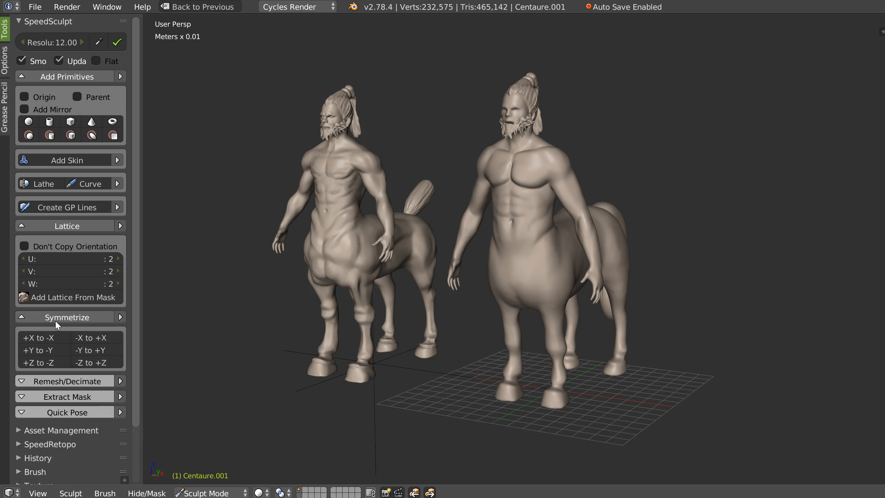
{"action": "left_click", "coordinate": [77, 319]}
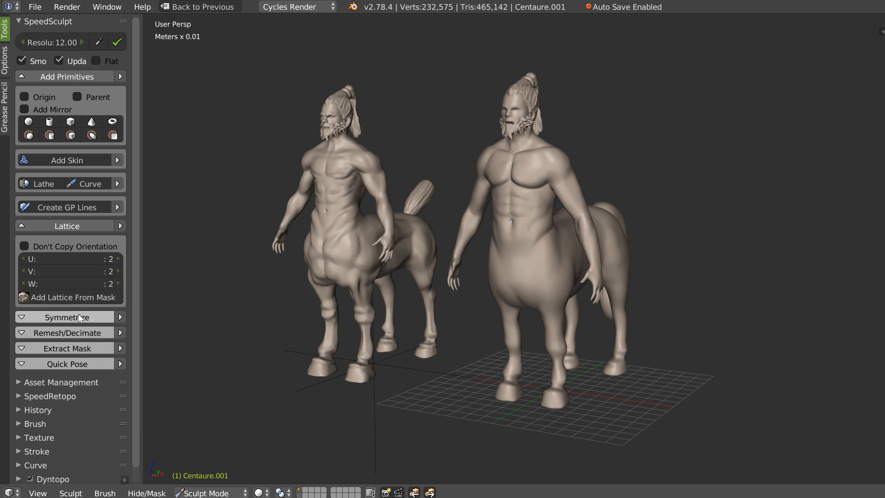
Collapse the Lattice options in SpeedSculpt and narrow the tool shelf
{"action": "left_click", "coordinate": [66, 225]}
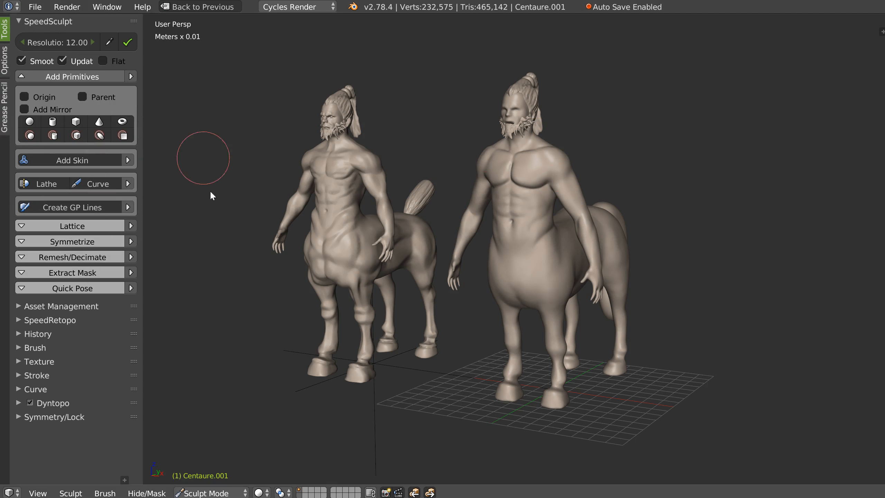
{"action": "left_click", "coordinate": [70, 226]}
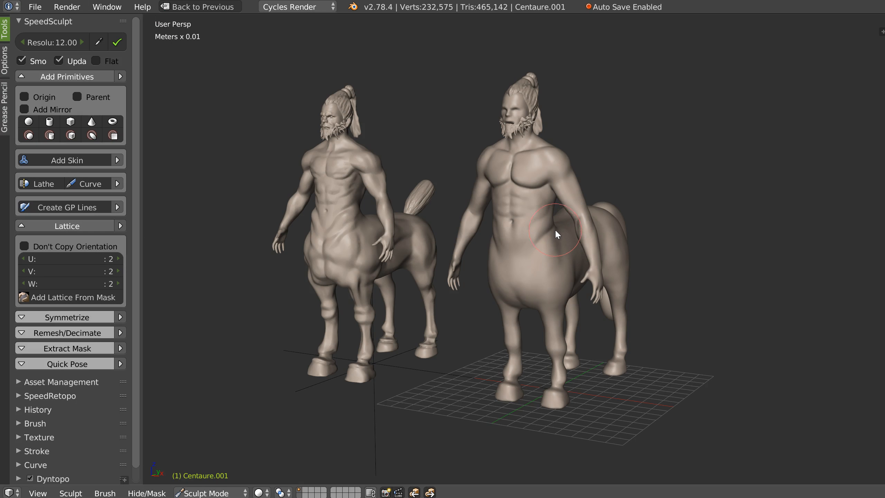
{"action": "middle_click_drag", "start_coordinate": [572, 255], "coordinate": [213, 239]}
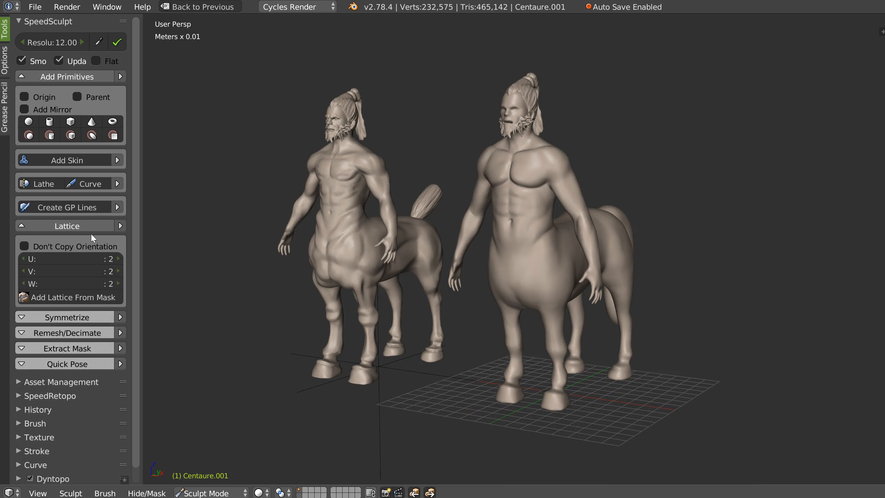
{"action": "left_click", "coordinate": [54, 226]}
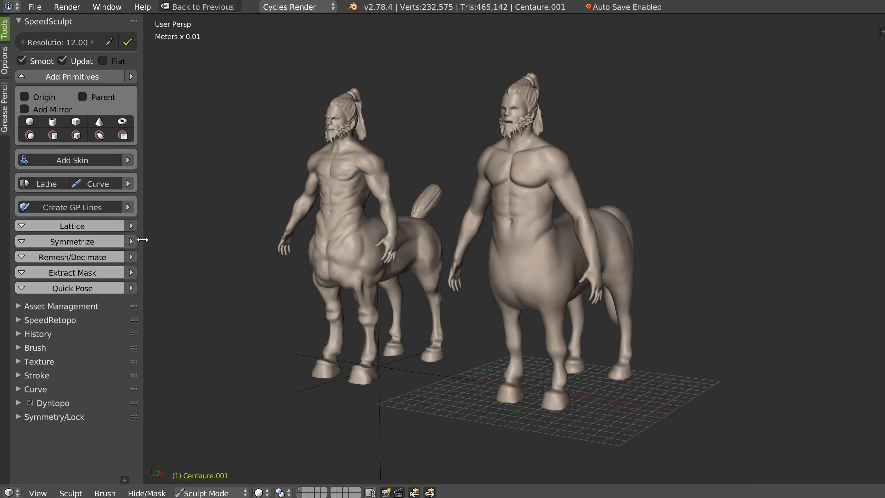
{"action": "left_click_drag", "start_coordinate": [142, 240], "coordinate": [108, 253]}
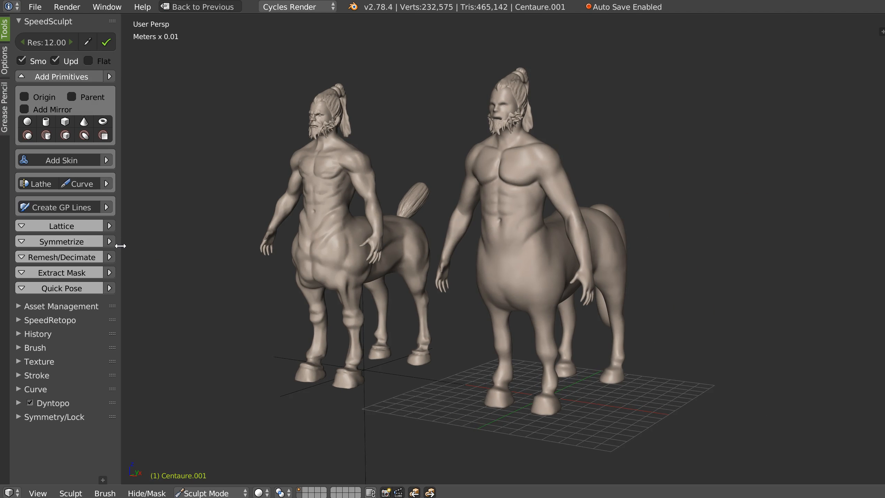
{"action": "left_click", "coordinate": [66, 305]}
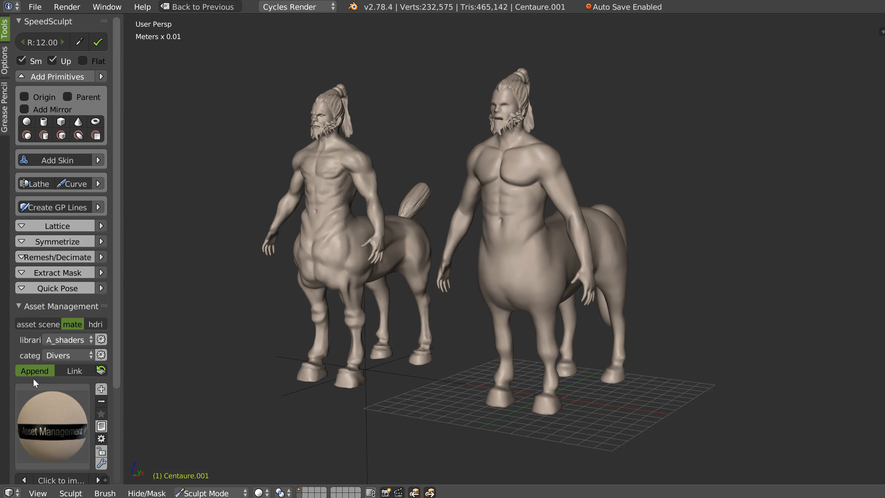
{"action": "left_click", "coordinate": [52, 307]}
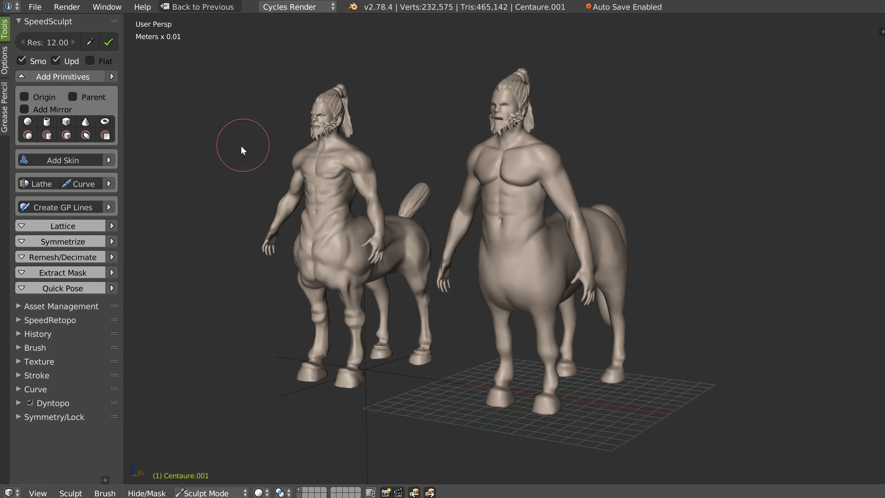
{"action": "left_click", "coordinate": [63, 306]}
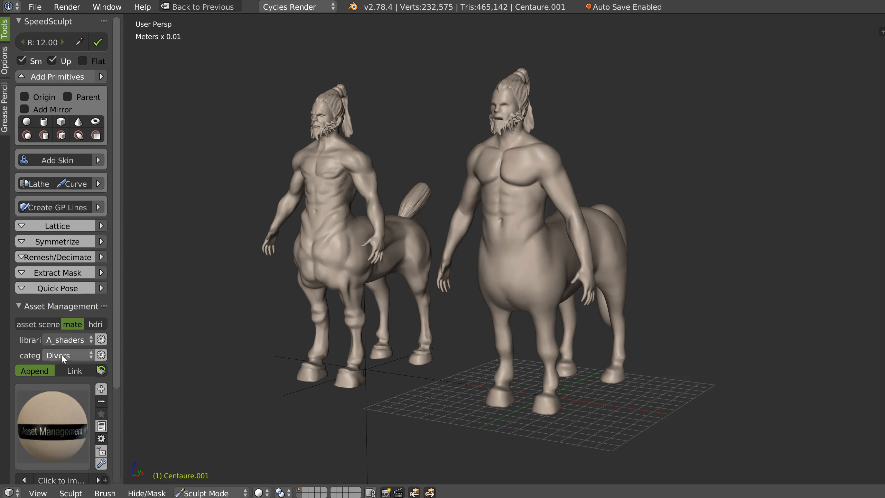
{"action": "left_click", "coordinate": [65, 306]}
Enlarge the Grab brush's radius and sculpt a small adjustment at the outer top of the smooth centaur's front leg
{"action": "middle_click_drag", "start_coordinate": [467, 168], "coordinate": [556, 238]}
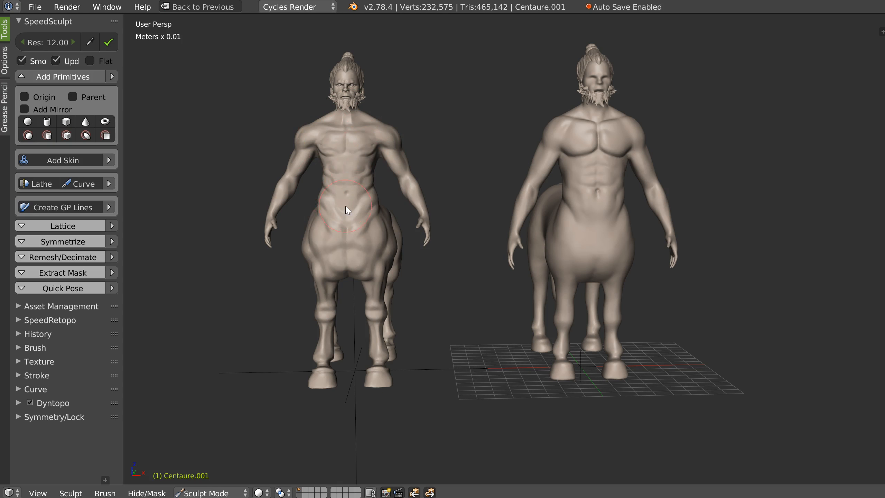
{"action": "mouse_move", "coordinate": [613, 215]}
{"action": "middle_mouse_down"}
{"action": "mouse_move", "coordinate": [610, 200]}
{"action": "mouse_move", "coordinate": [654, 182]}
{"action": "mouse_move", "coordinate": [631, 276]}
{"action": "mouse_move", "coordinate": [636, 305]}
{"action": "mouse_move", "coordinate": [629, 297]}
{"action": "middle_mouse_up"}
{"action": "scroll", "coordinate": [645, 269], "scroll_direction": "up", "scroll_amount": 2}
{"action": "key", "text": "g"}
{"action": "key", "text": "f"}
{"action": "left_click", "coordinate": [653, 294]}
{"action": "mouse_move", "coordinate": [631, 293]}
{"action": "left_mouse_down"}
{"action": "mouse_move", "coordinate": [620, 316]}
{"action": "mouse_move", "coordinate": [624, 302]}
{"action": "mouse_move", "coordinate": [612, 296]}
{"action": "mouse_move", "coordinate": [631, 306]}
{"action": "mouse_move", "coordinate": [634, 289]}
{"action": "left_mouse_up"}
{"action": "right_click", "coordinate": [611, 302]}
{"action": "left_click", "coordinate": [476, 359]}
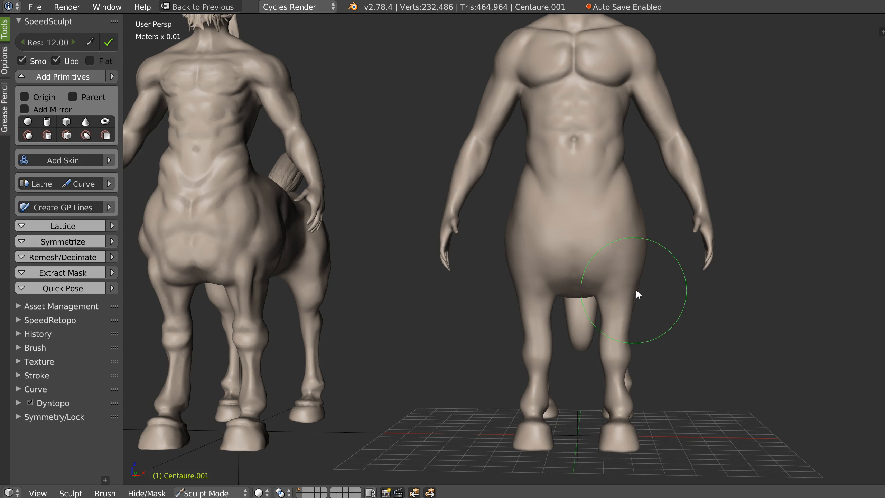
Show the wireframe overlay on the Centaure.001 body to inspect its mesh density, and hide it again
{"action": "middle_click_drag", "start_coordinate": [542, 332], "coordinate": [593, 262]}
{"action": "right_click", "coordinate": [592, 261]}
{"action": "left_click", "coordinate": [709, 202]}
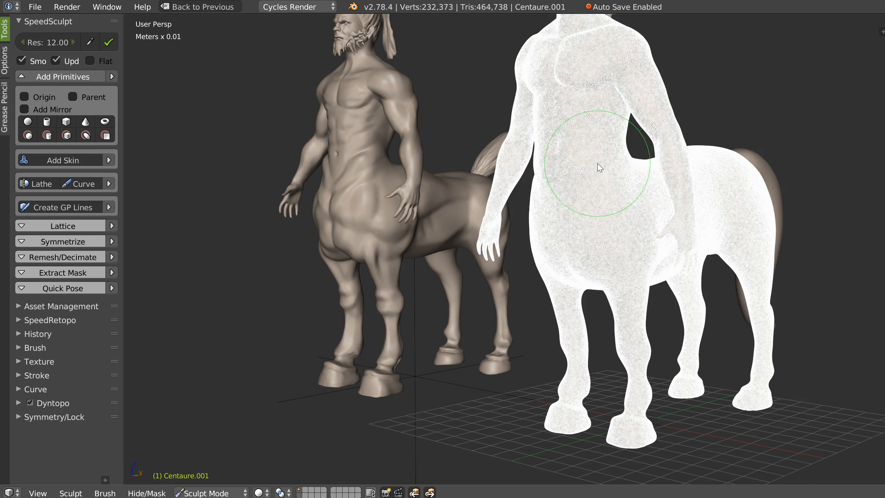
{"action": "right_click_drag", "start_coordinate": [593, 179], "coordinate": [738, 177]}
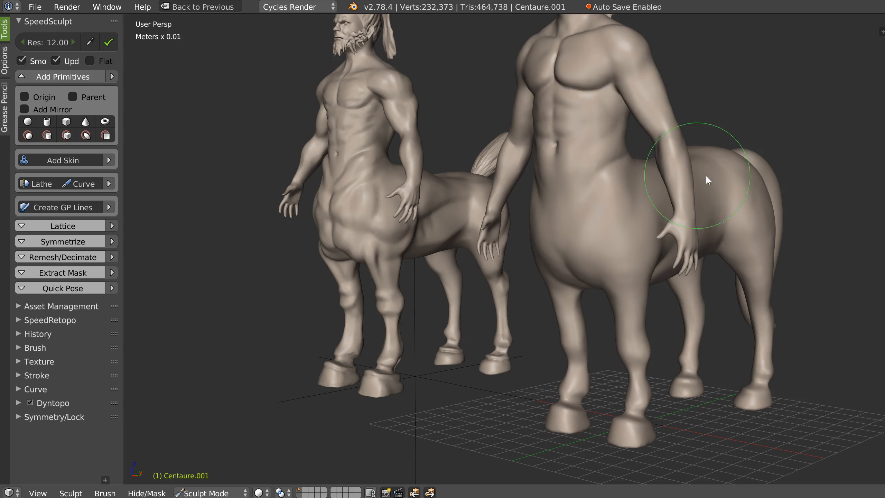
Compare the torsos, arms and horse bodies of both centaurs from three-quarter, front and side angles
{"action": "middle_click_drag", "start_coordinate": [606, 141], "coordinate": [577, 125]}
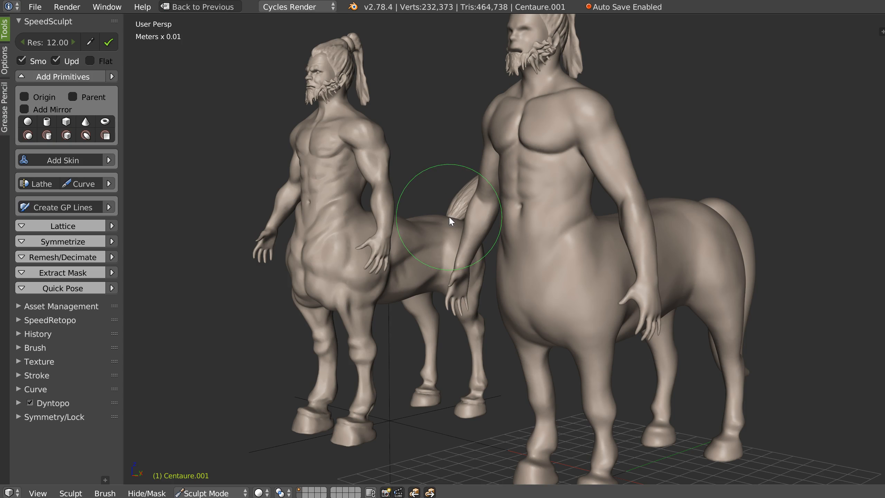
{"action": "middle_click_drag", "start_coordinate": [497, 254], "coordinate": [567, 150]}
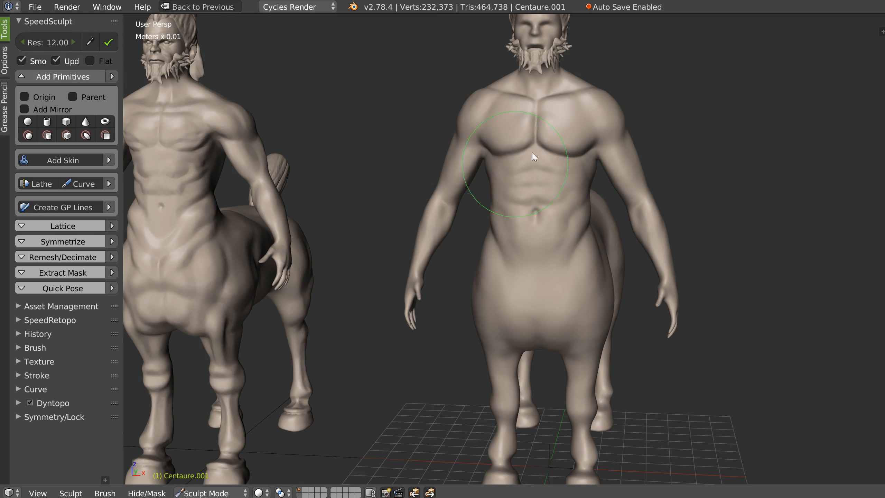
{"action": "mouse_move", "coordinate": [608, 184]}
{"action": "middle_mouse_down"}
{"action": "mouse_move", "coordinate": [652, 195]}
{"action": "mouse_move", "coordinate": [516, 198]}
{"action": "mouse_move", "coordinate": [603, 211]}
{"action": "mouse_move", "coordinate": [600, 179]}
{"action": "mouse_move", "coordinate": [460, 211]}
{"action": "mouse_move", "coordinate": [550, 218]}
{"action": "mouse_move", "coordinate": [510, 222]}
{"action": "mouse_move", "coordinate": [597, 222]}
{"action": "mouse_move", "coordinate": [617, 234]}
{"action": "mouse_move", "coordinate": [614, 294]}
{"action": "mouse_move", "coordinate": [595, 235]}
{"action": "mouse_move", "coordinate": [545, 231]}
{"action": "mouse_move", "coordinate": [570, 235]}
{"action": "mouse_move", "coordinate": [580, 168]}
{"action": "middle_mouse_up"}
{"action": "scroll", "coordinate": [616, 200], "scroll_direction": "down", "scroll_amount": 2}
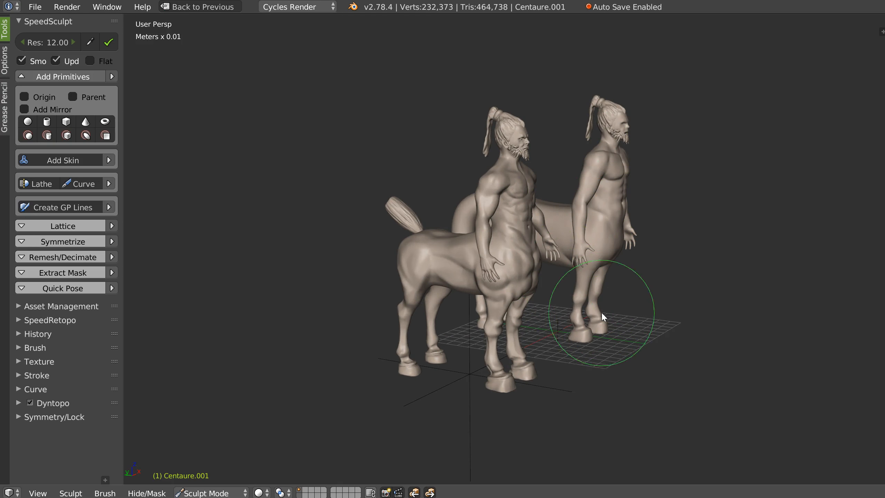
{"action": "middle_click_drag", "start_coordinate": [613, 244], "coordinate": [644, 198]}
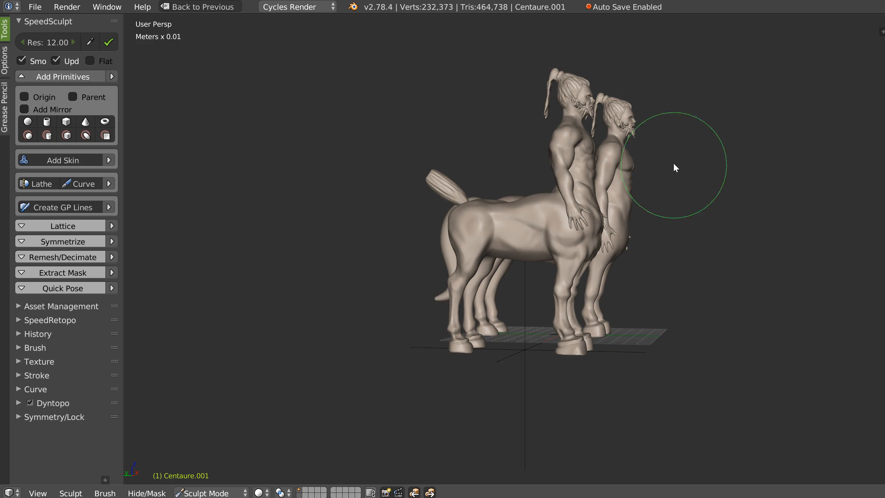
{"action": "mouse_move", "coordinate": [614, 124]}
{"action": "middle_mouse_down"}
{"action": "mouse_move", "coordinate": [545, 192]}
{"action": "mouse_move", "coordinate": [518, 196]}
{"action": "mouse_move", "coordinate": [497, 214]}
{"action": "mouse_move", "coordinate": [501, 207]}
{"action": "middle_mouse_up"}
{"action": "scroll", "coordinate": [519, 202], "scroll_direction": "up", "scroll_amount": 4}
{"action": "scroll", "coordinate": [557, 205], "scroll_direction": "down", "scroll_amount": 5}
Examine the centaur's profile in the orthographic right view, and review its torso and legs in perspective beside the detailed version
{"action": "key", "text": "KP_5"}
{"action": "key", "text": "KP_3"}
{"action": "scroll", "coordinate": [503, 205], "scroll_direction": "up", "scroll_amount": 1}
{"action": "scroll", "coordinate": [506, 208], "scroll_direction": "up", "scroll_amount": 5}
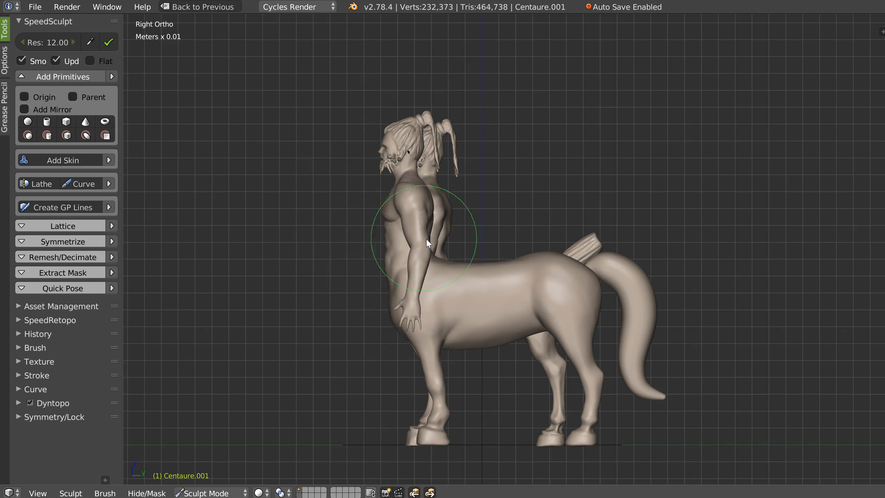
{"action": "middle_click_drag", "start_coordinate": [416, 227], "coordinate": [446, 242]}
{"action": "key", "text": "KP_Decimal"}
{"action": "scroll", "coordinate": [465, 222], "scroll_direction": "down", "scroll_amount": 6}
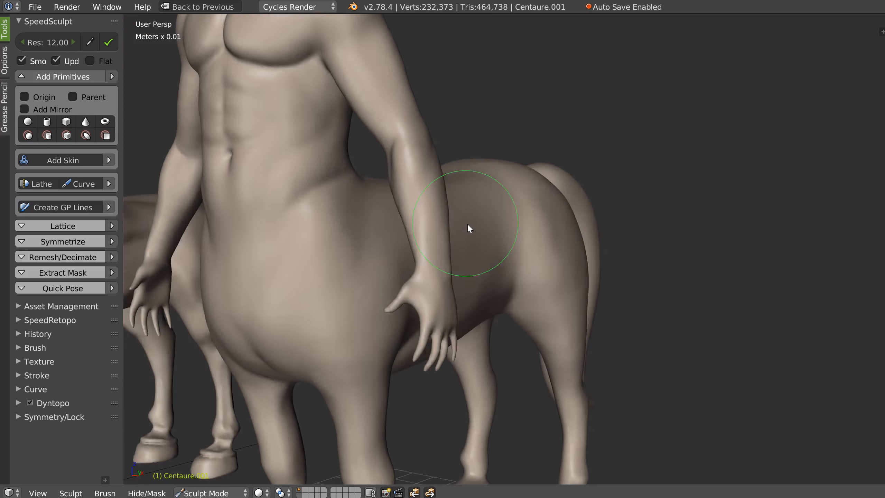
{"action": "middle_click_drag", "start_coordinate": [464, 217], "coordinate": [369, 219]}
{"action": "scroll", "coordinate": [369, 219], "scroll_direction": "up", "scroll_amount": 2}
{"action": "middle_click_drag", "start_coordinate": [592, 192], "coordinate": [640, 296]}
{"action": "mouse_move", "coordinate": [607, 254]}
{"action": "middle_mouse_down"}
{"action": "mouse_move", "coordinate": [562, 213]}
{"action": "mouse_move", "coordinate": [666, 220]}
{"action": "mouse_move", "coordinate": [596, 200]}
{"action": "middle_mouse_up"}
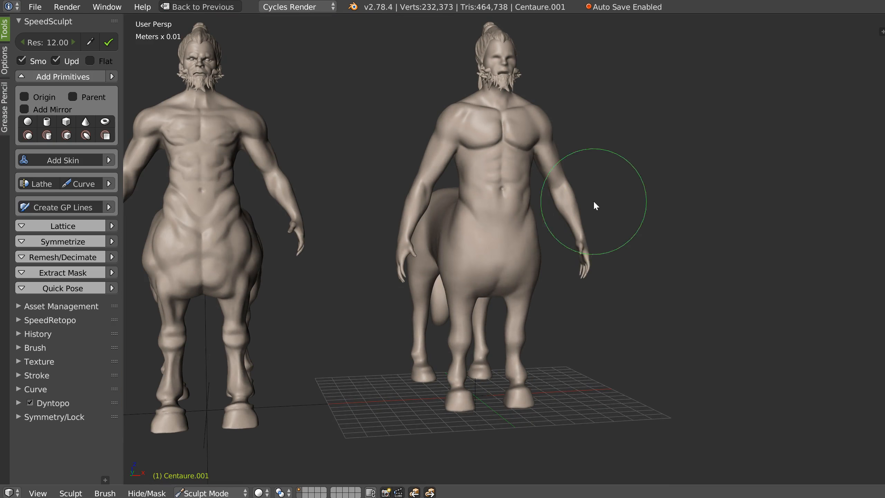
Compare the smooth centaur's stance and silhouette with the detailed version from front, three-quarter and orthographic right views
{"action": "middle_click_drag", "start_coordinate": [496, 241], "coordinate": [522, 244]}
{"action": "middle_click_drag", "start_coordinate": [785, 328], "coordinate": [733, 245]}
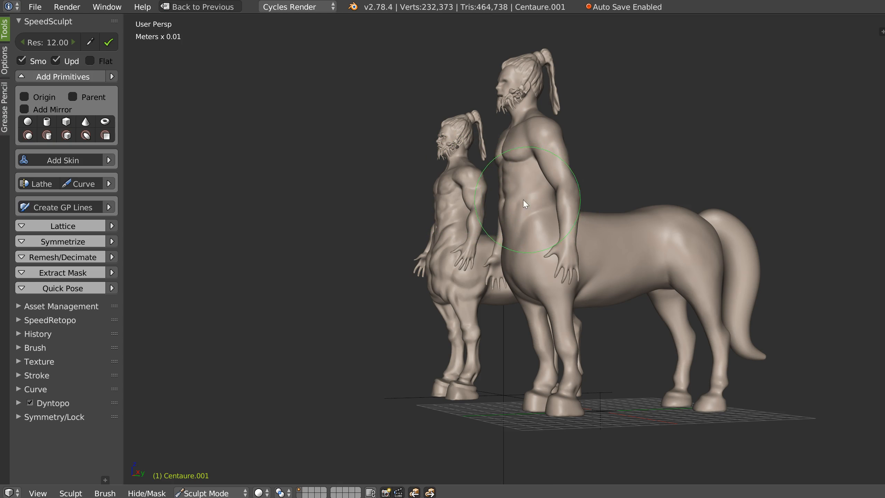
{"action": "middle_click_drag", "start_coordinate": [480, 192], "coordinate": [558, 178]}
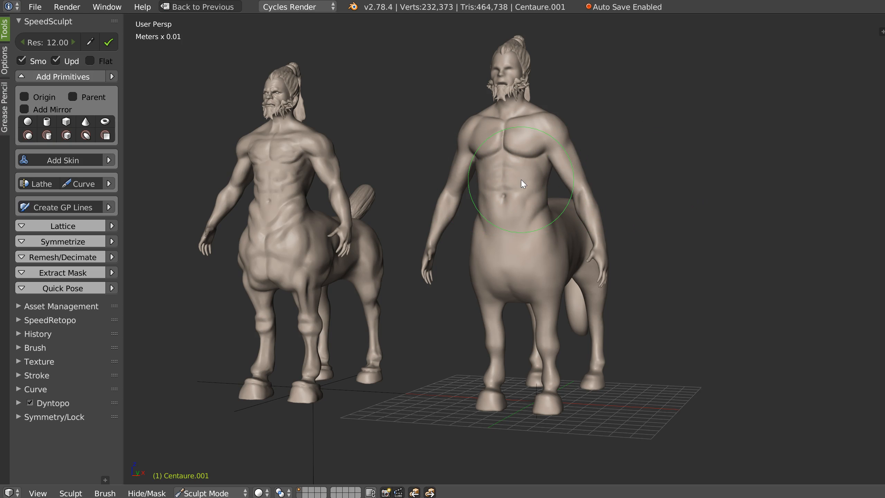
{"action": "key", "text": "KP_3"}
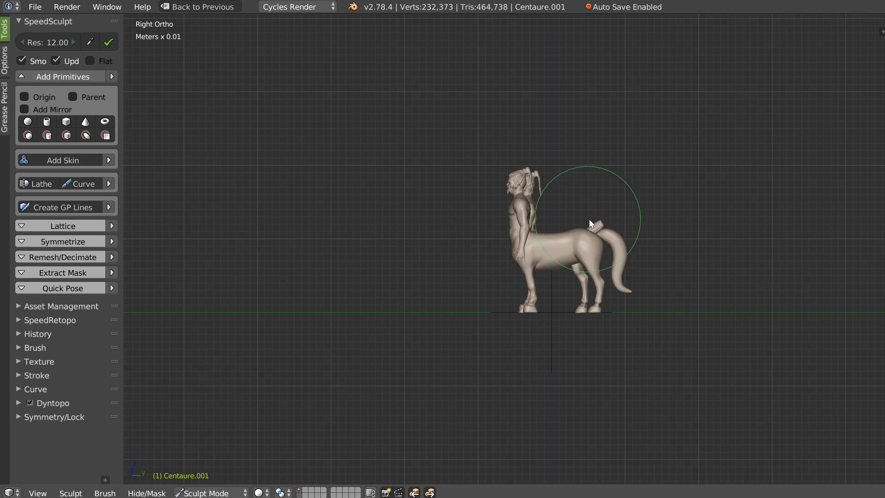
{"action": "middle_click_drag", "start_coordinate": [504, 244], "coordinate": [557, 241]}
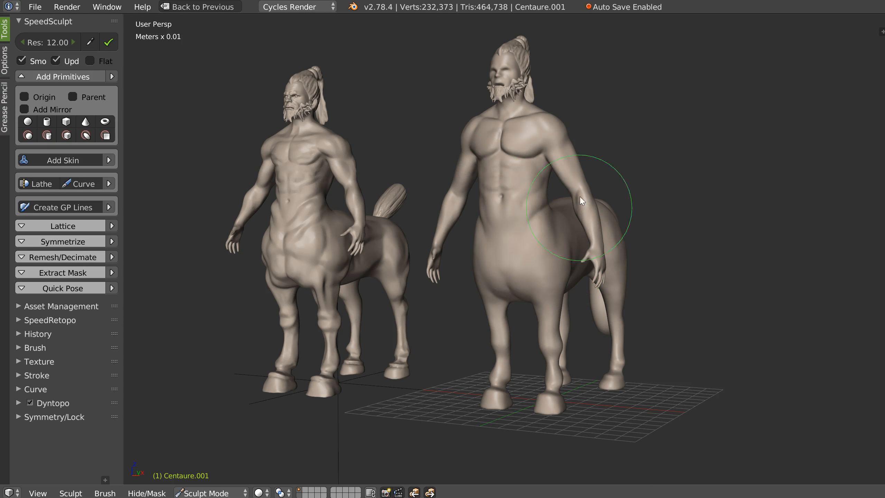
{"action": "middle_click_drag", "start_coordinate": [508, 210], "coordinate": [532, 213]}
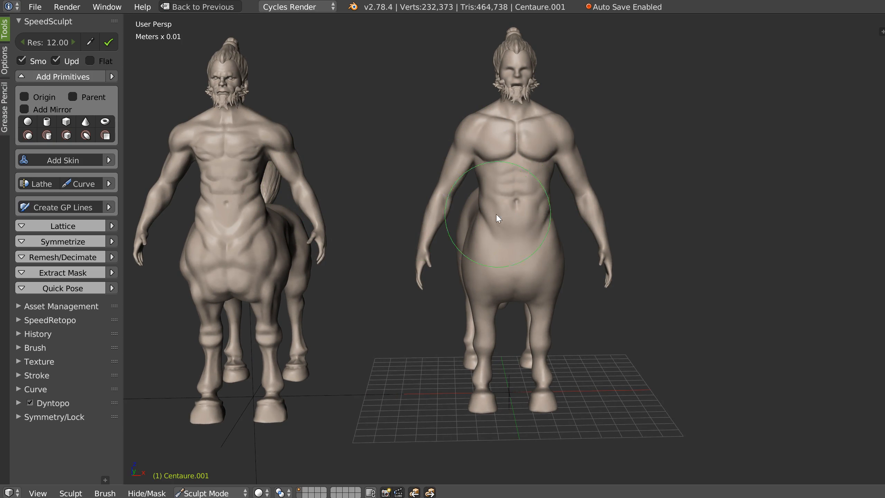
{"action": "mouse_move", "coordinate": [480, 227]}
{"action": "middle_mouse_down"}
{"action": "mouse_move", "coordinate": [502, 227]}
{"action": "mouse_move", "coordinate": [483, 229]}
{"action": "middle_mouse_up"}
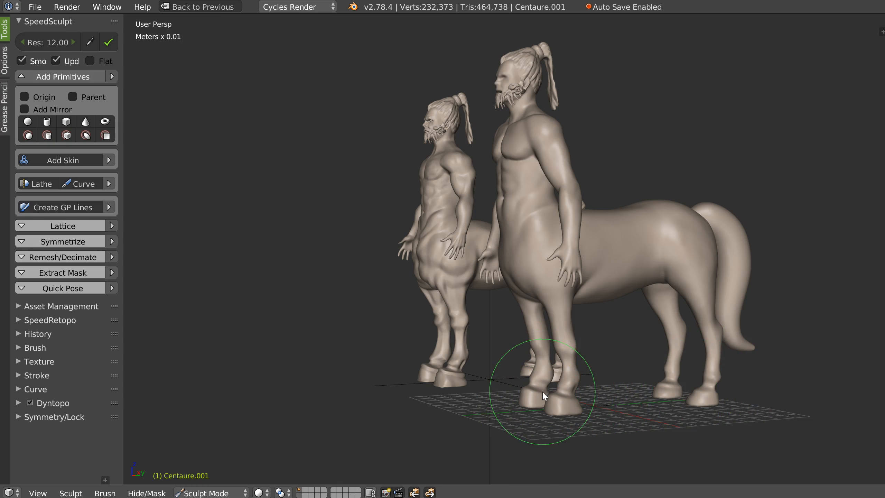
{"action": "middle_click_drag", "start_coordinate": [540, 390], "coordinate": [488, 361]}
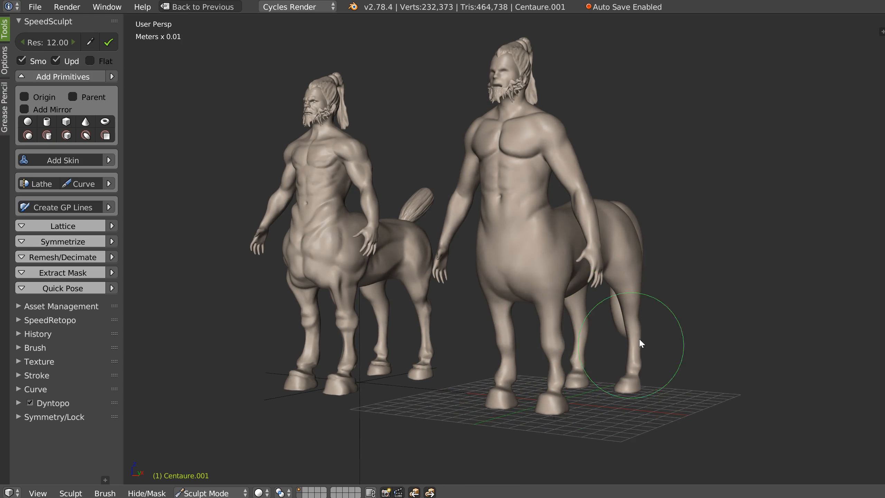
{"action": "middle_click_drag", "start_coordinate": [613, 369], "coordinate": [466, 200]}
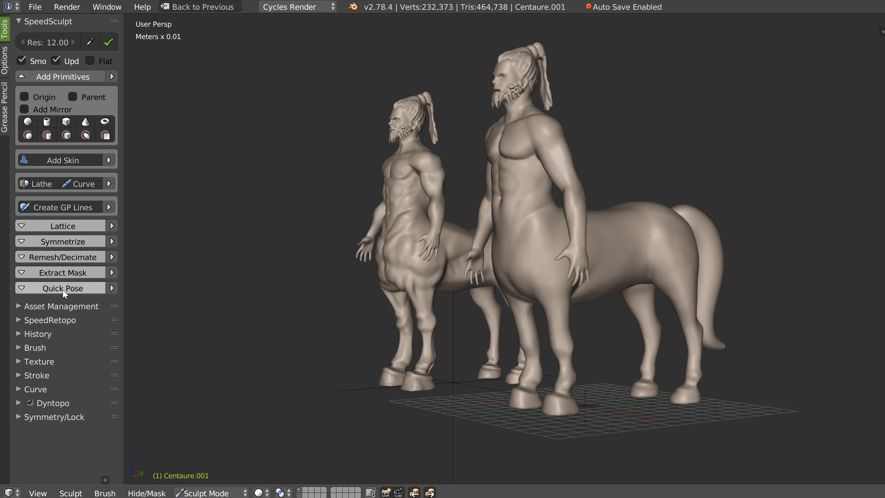
Expand SpeedSculpt's Extract Mask options to review its solidify settings, and collapse them again
{"action": "left_click", "coordinate": [62, 272]}
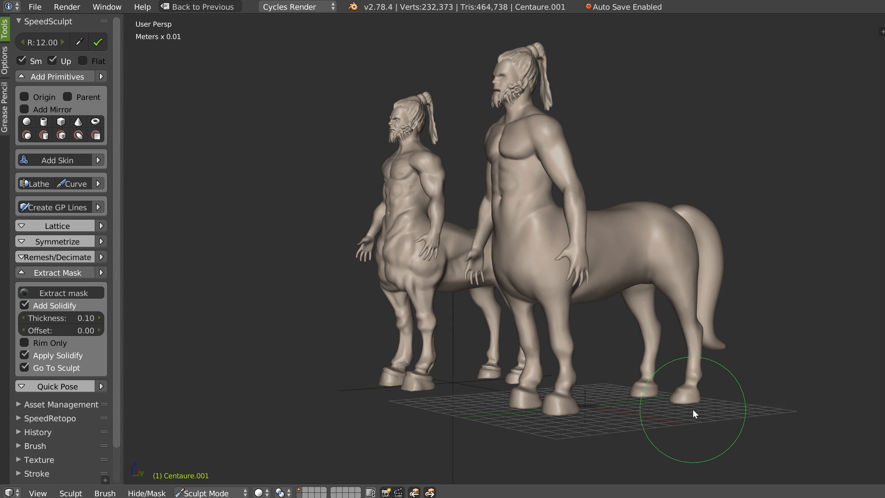
{"action": "left_click_drag", "start_coordinate": [658, 334], "coordinate": [719, 316]}
{"action": "mouse_move", "coordinate": [658, 335]}
{"action": "right_mouse_down"}
{"action": "mouse_move", "coordinate": [712, 323]}
{"action": "mouse_move", "coordinate": [685, 327]}
{"action": "mouse_move", "coordinate": [703, 310]}
{"action": "right_mouse_up"}
{"action": "left_click", "coordinate": [38, 272]}
Inspect the smooth centaur's chest, back, horse body and legs from front, side and raised three-quarter angles beside the muscled version
{"action": "middle_click_drag", "start_coordinate": [532, 258], "coordinate": [573, 260]}
{"action": "middle_click_drag", "start_coordinate": [478, 253], "coordinate": [527, 265], "text": "shift"}
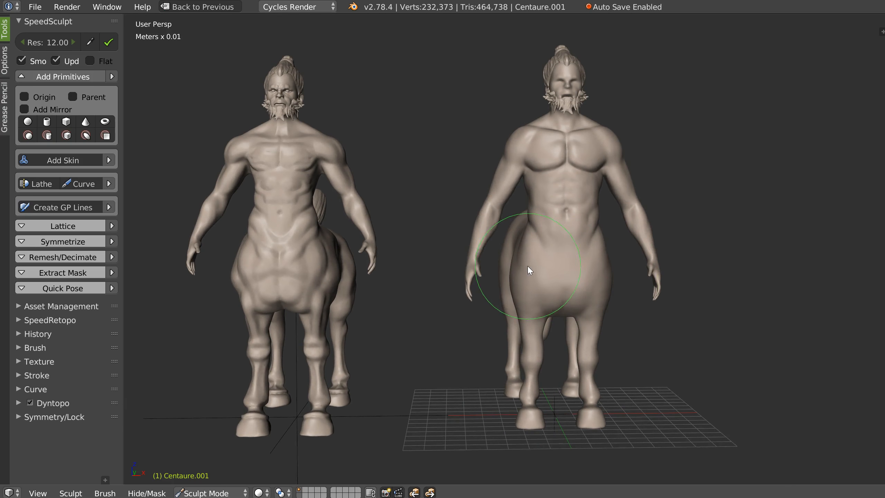
{"action": "middle_click_drag", "start_coordinate": [598, 223], "coordinate": [567, 144]}
{"action": "middle_click_drag", "start_coordinate": [710, 305], "coordinate": [535, 221]}
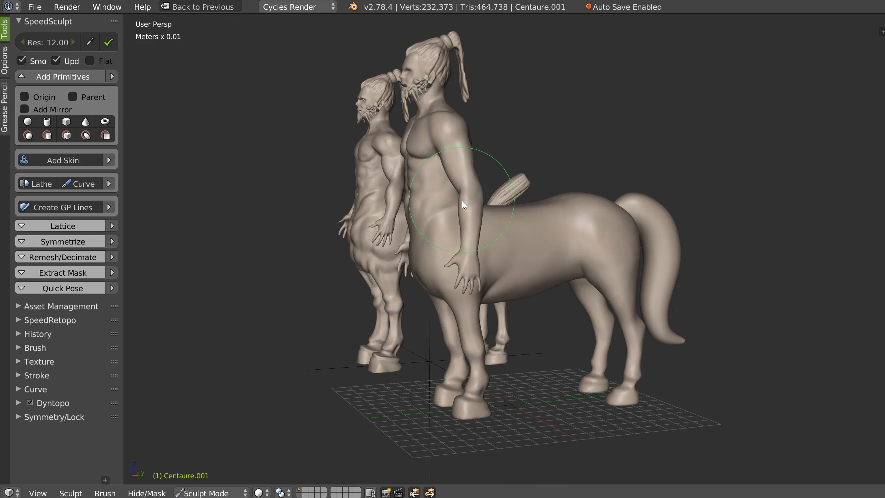
{"action": "middle_click_drag", "start_coordinate": [463, 198], "coordinate": [409, 176]}
{"action": "middle_click_drag", "start_coordinate": [486, 180], "coordinate": [466, 203]}
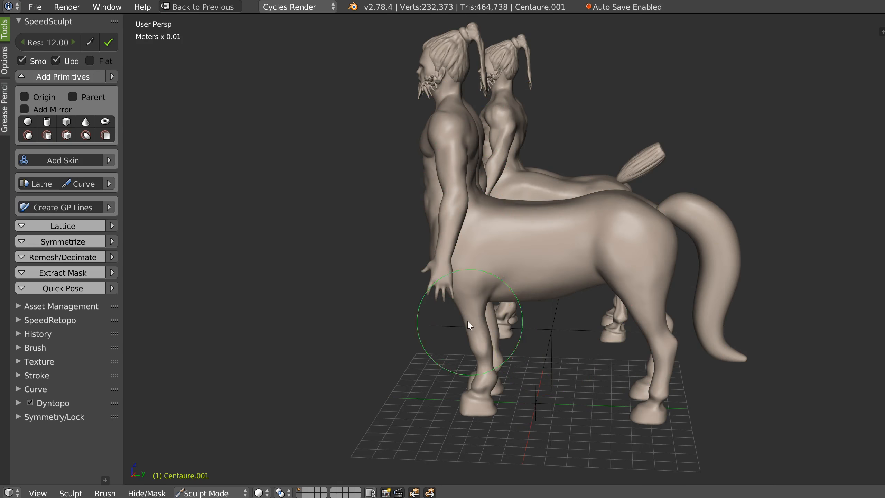
{"action": "middle_click_drag", "start_coordinate": [483, 300], "coordinate": [500, 253]}
{"action": "middle_click_drag", "start_coordinate": [444, 157], "coordinate": [436, 195]}
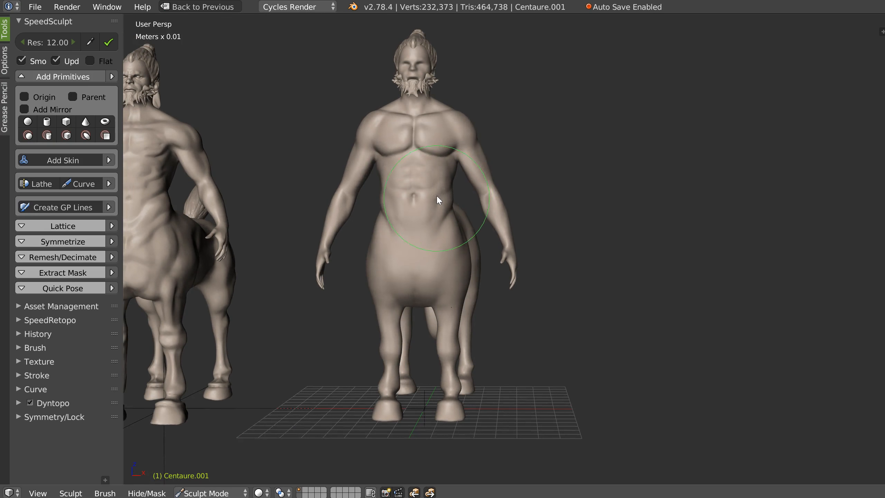
{"action": "middle_click_drag", "start_coordinate": [467, 121], "coordinate": [546, 202]}
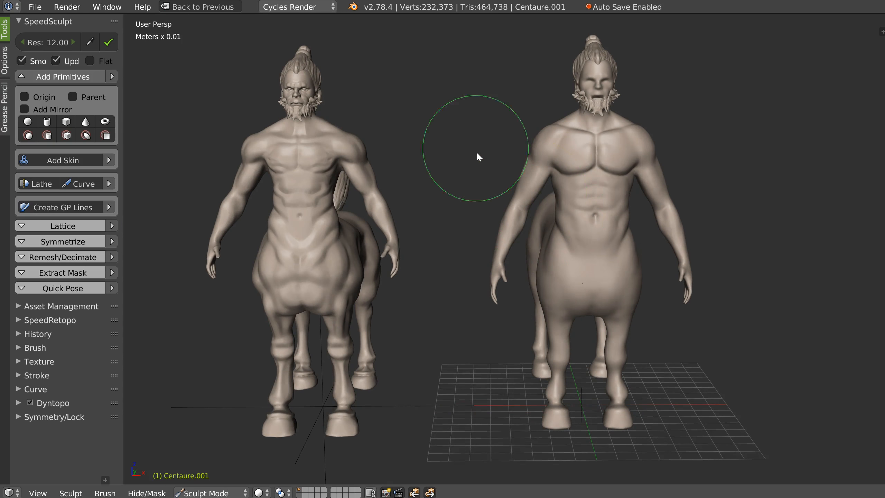
{"action": "middle_click_drag", "start_coordinate": [633, 175], "coordinate": [540, 181]}
{"action": "mouse_move", "coordinate": [645, 174]}
{"action": "middle_mouse_down"}
{"action": "mouse_move", "coordinate": [599, 183]}
{"action": "mouse_move", "coordinate": [594, 173]}
{"action": "mouse_move", "coordinate": [510, 192]}
{"action": "middle_mouse_up"}
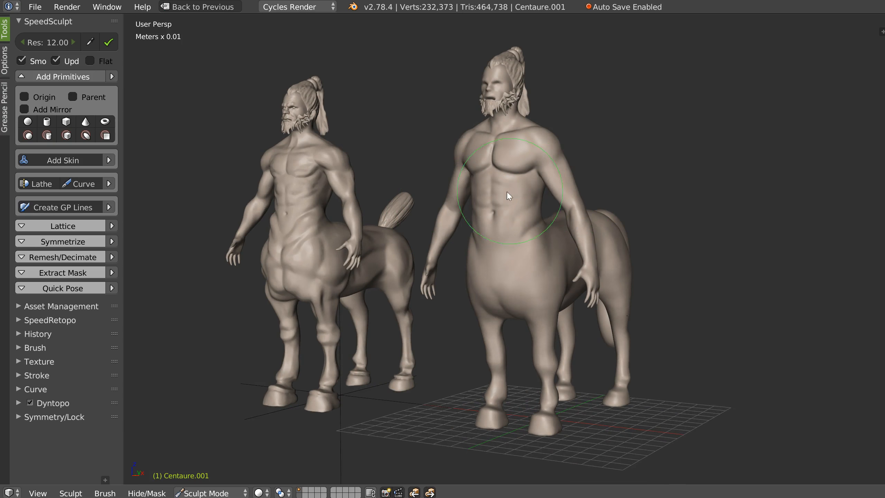
{"action": "middle_click_drag", "start_coordinate": [511, 122], "coordinate": [612, 122]}
{"action": "middle_click_drag", "start_coordinate": [503, 266], "coordinate": [538, 263]}
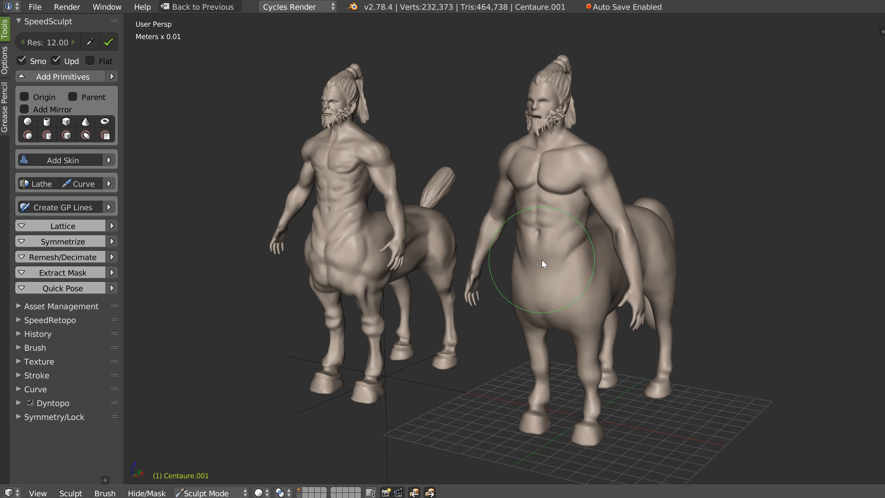